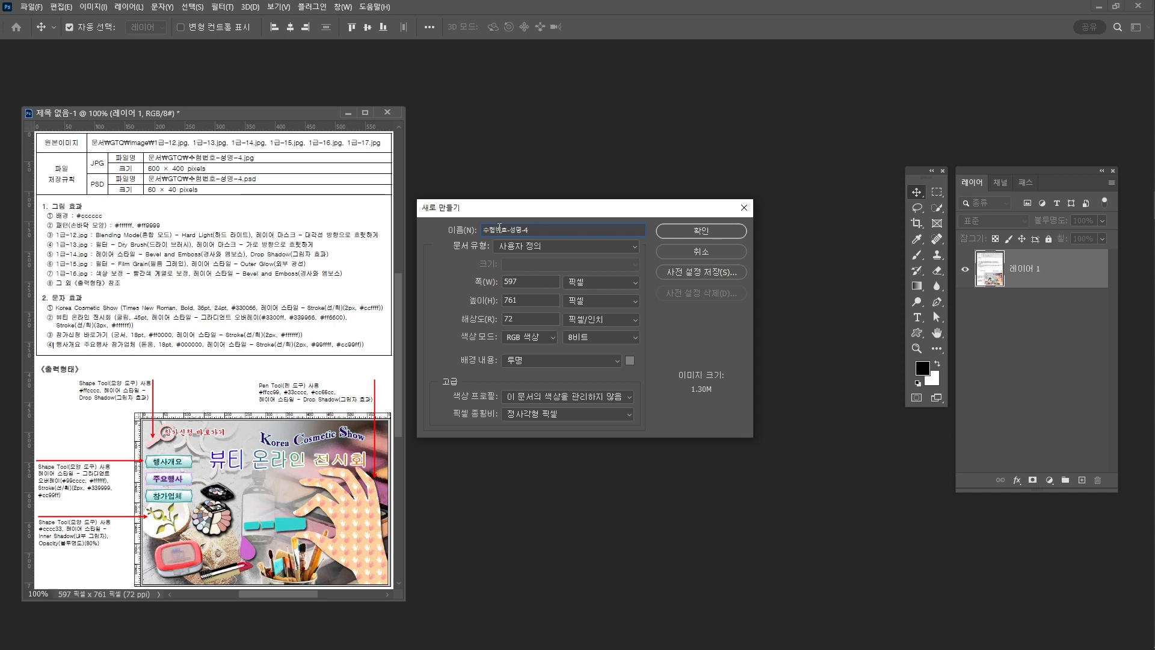
Create the new document 수험번호-성명-4 at 600 pixels wide and 400 pixels high with a white background.
double_click(542, 283)
text(600)
key(Tab)
text(499)
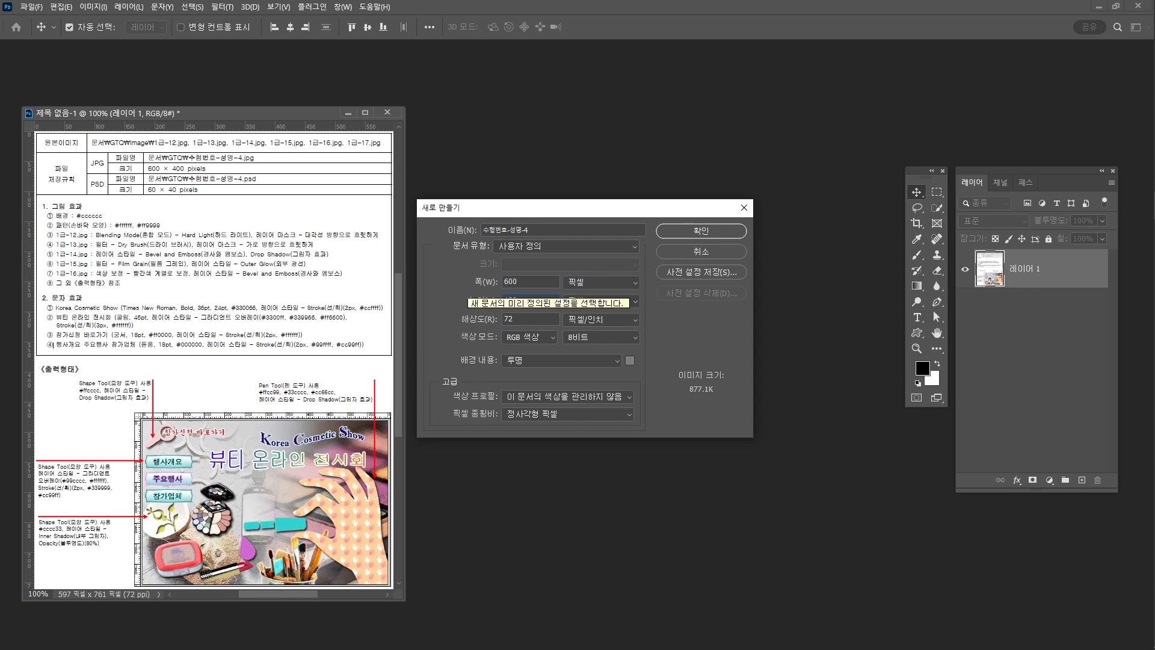
key(BackSpace)
key(BackSpace)
text(00)
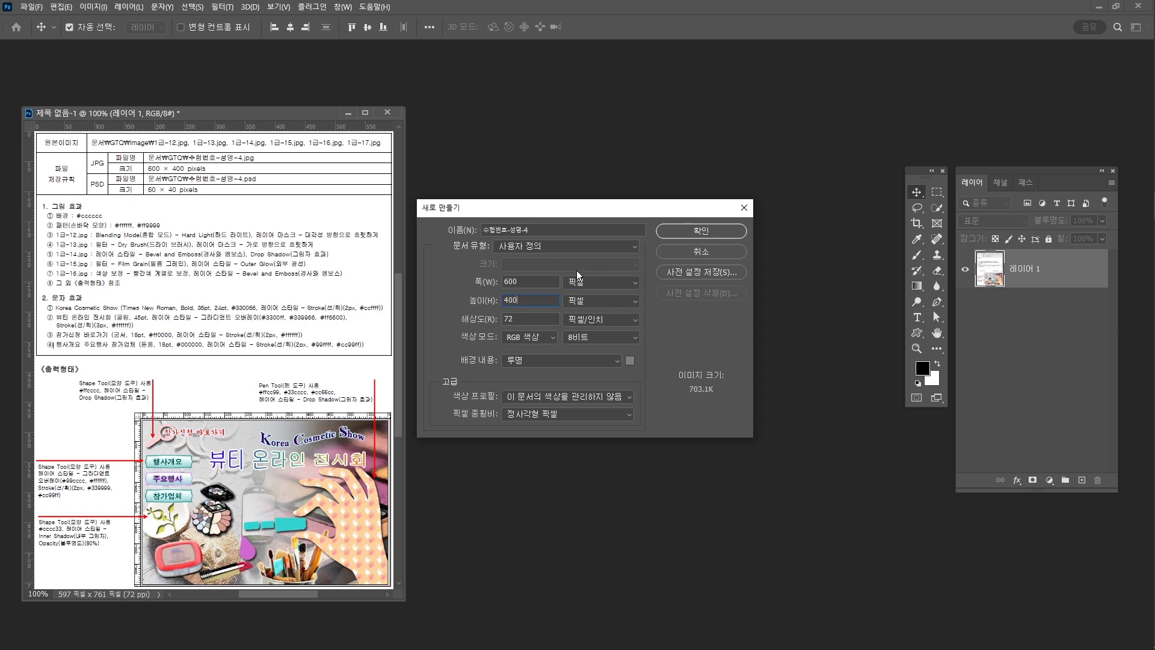
click(542, 359)
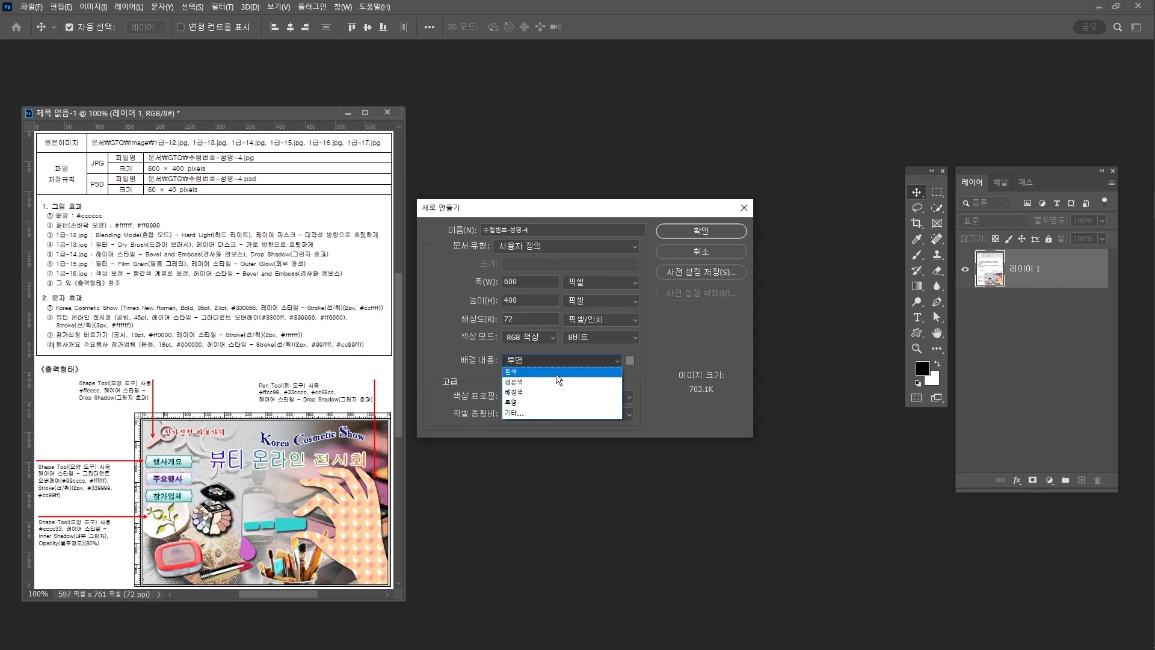
click(567, 371)
click(701, 232)
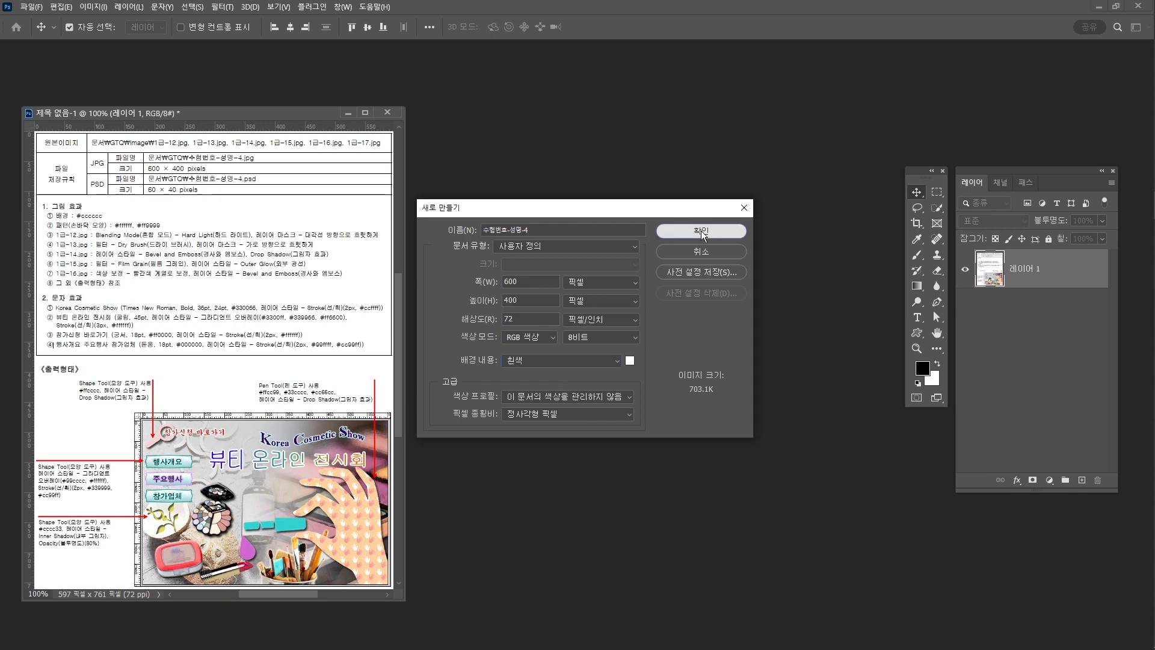
Place the new document's window beside the exam sheet and enlarge it so the whole canvas fits inside.
drag(189, 52, 609, 169)
drag(807, 442, 890, 503)
drag(676, 180, 656, 177)
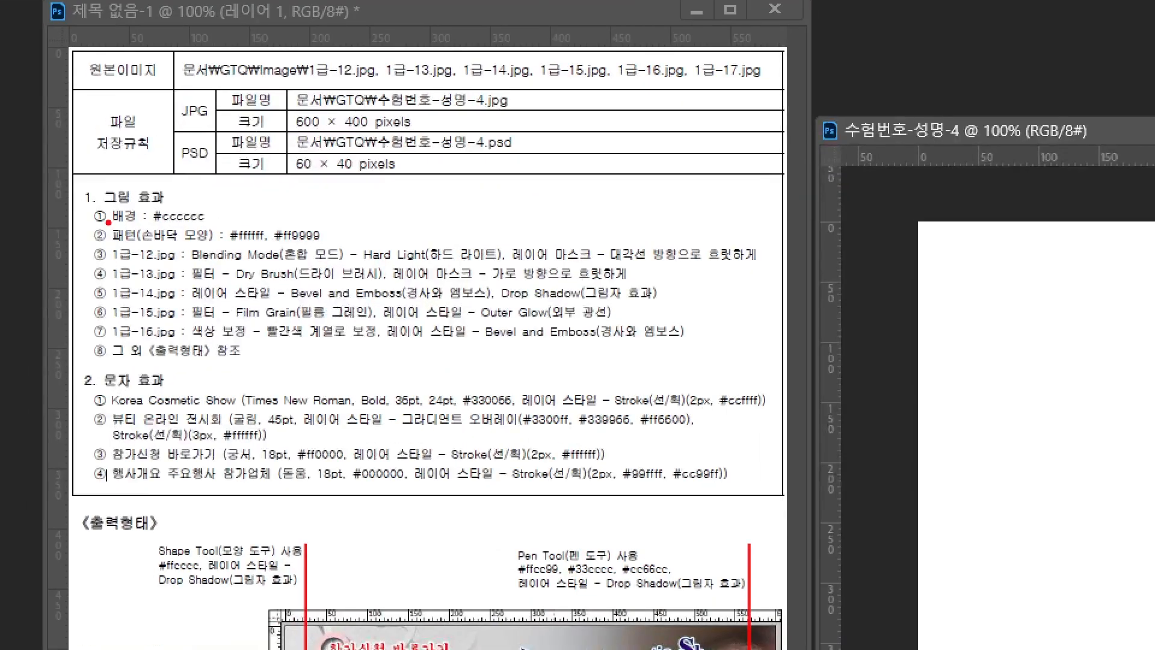
Set the background colour to #cccccc as specified in the exam sheet.
drag(107, 222, 202, 231)
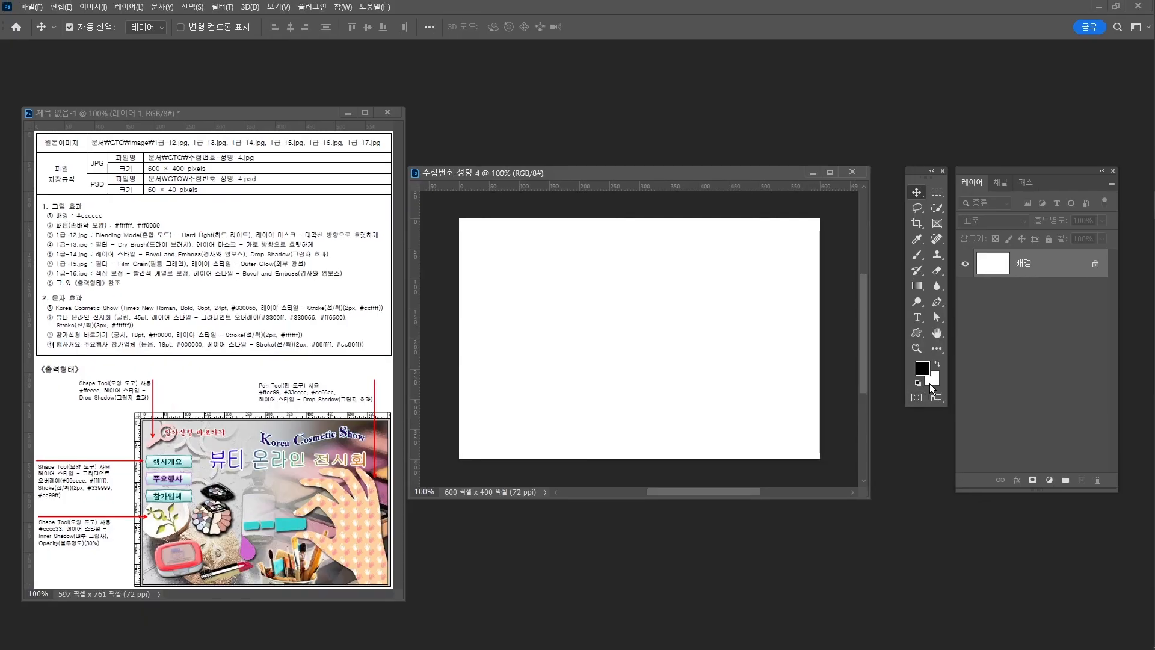
click(931, 384)
text(ccccc)
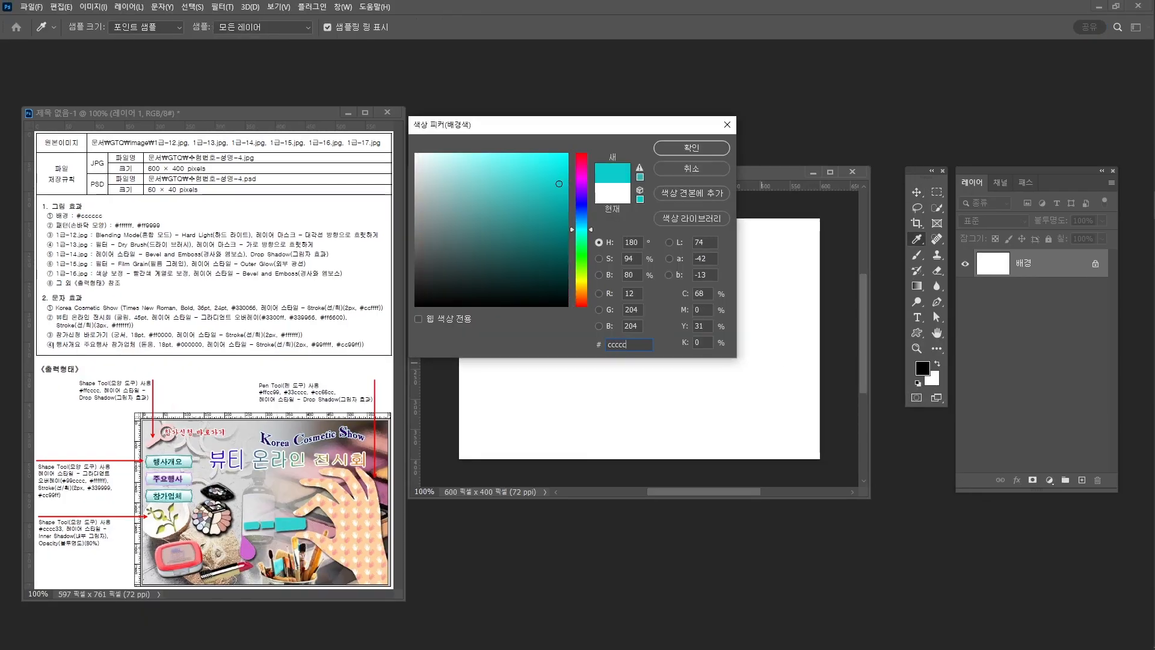
text(c)
key(Return)
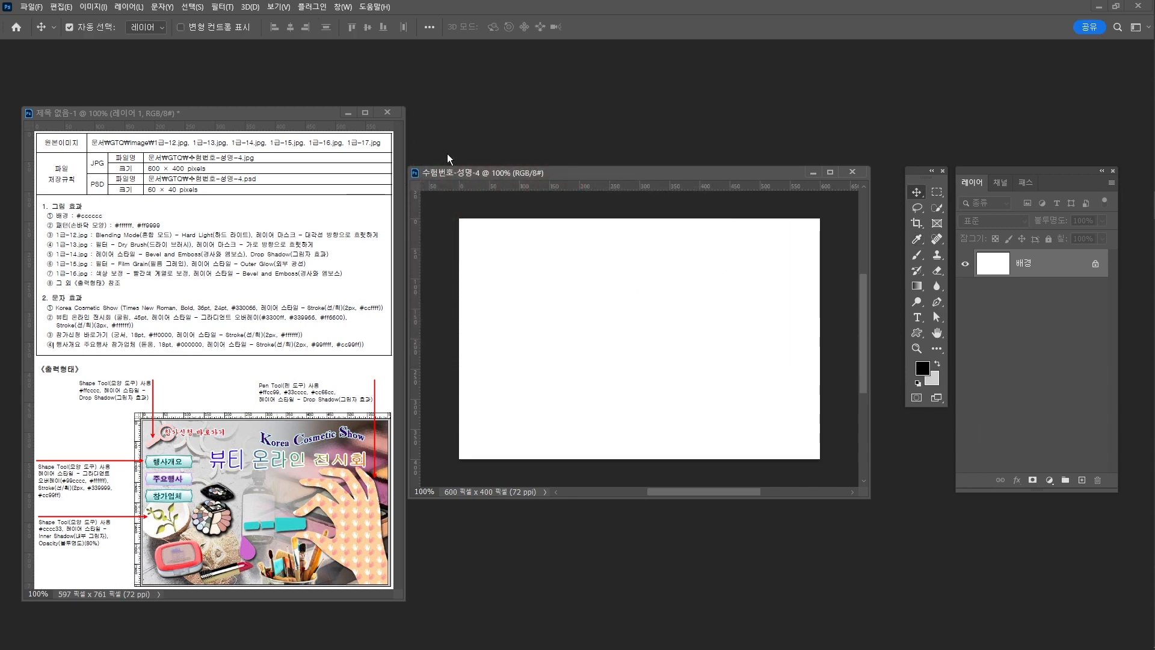
Fill the background layer of the 600 × 400 document with the current background colour.
click(61, 6)
click(98, 194)
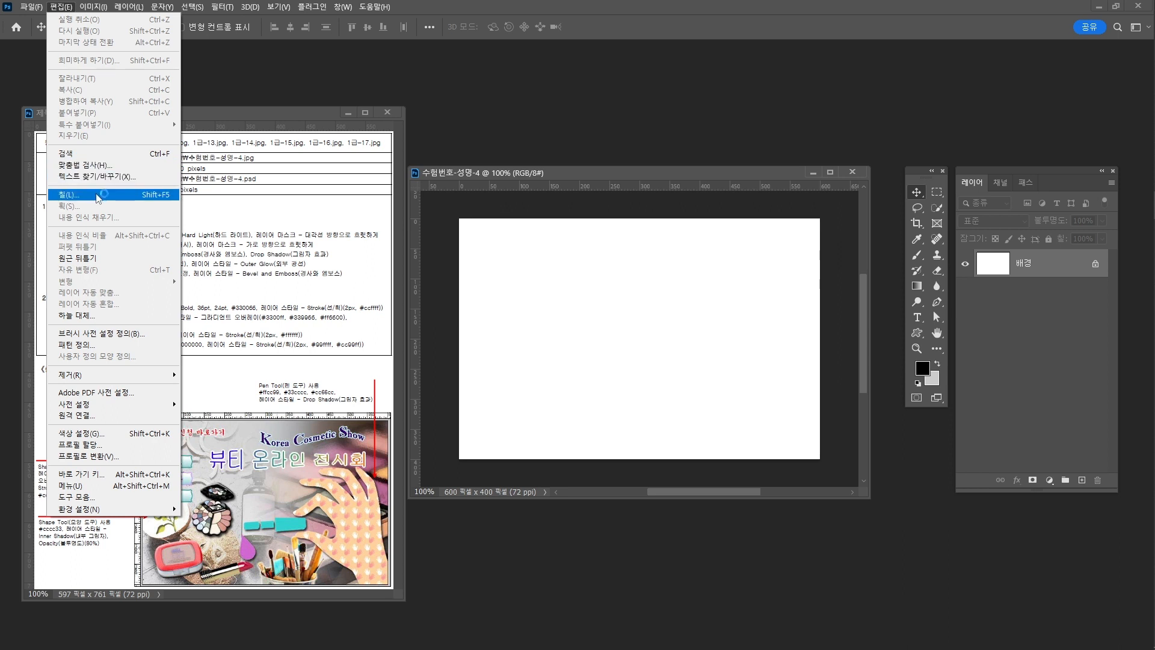
click(596, 167)
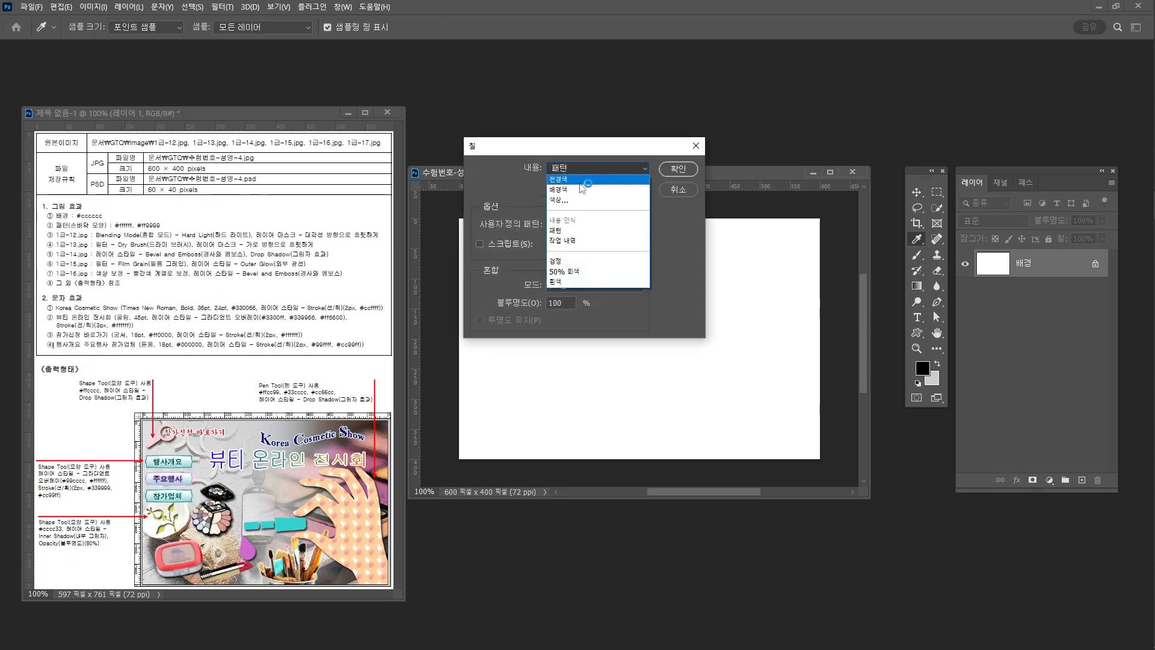
click(581, 189)
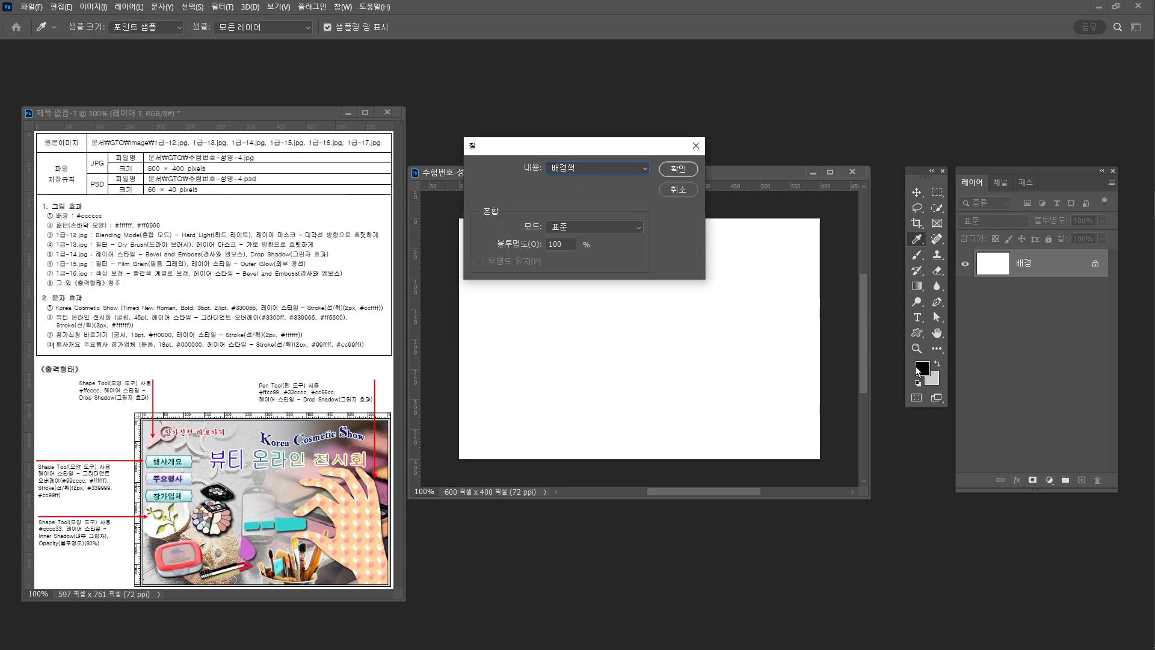
click(692, 168)
key(v)
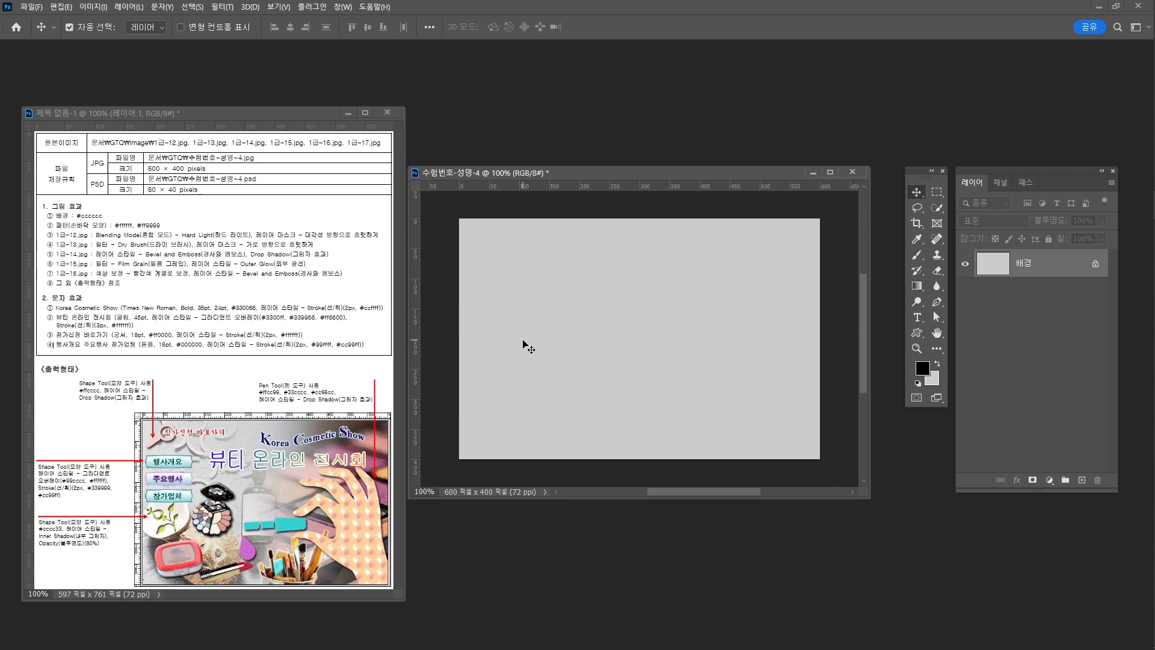
Create a new 40 × 40 pixel document with a transparent background for the pattern.
key(ctrl+n)
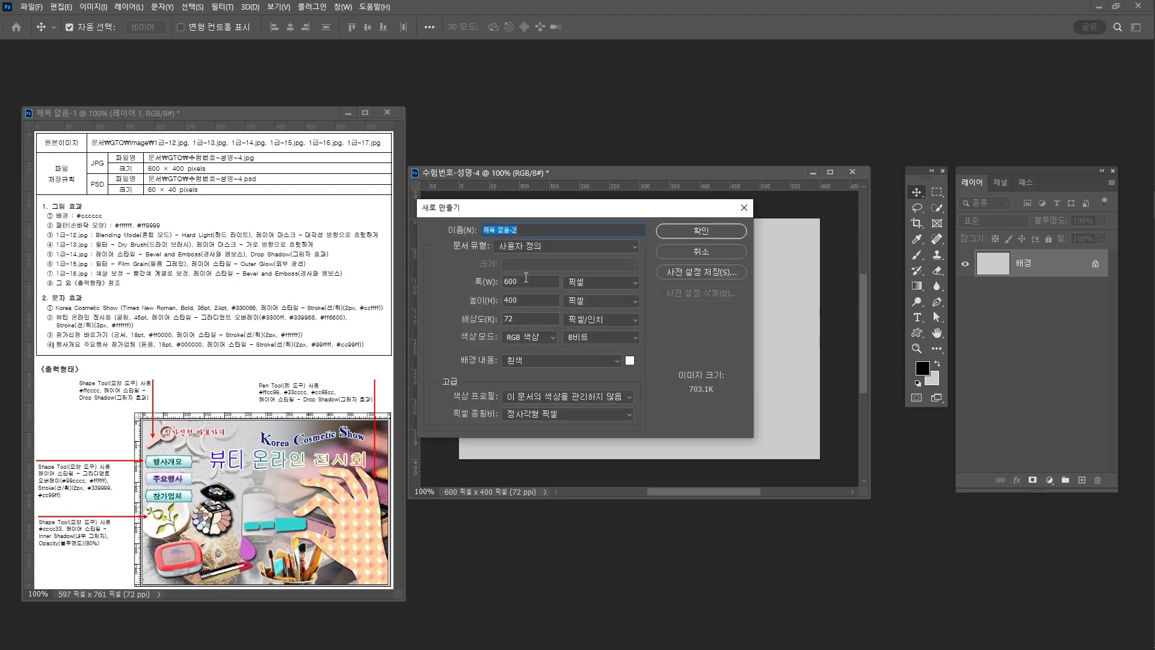
double_click(511, 281)
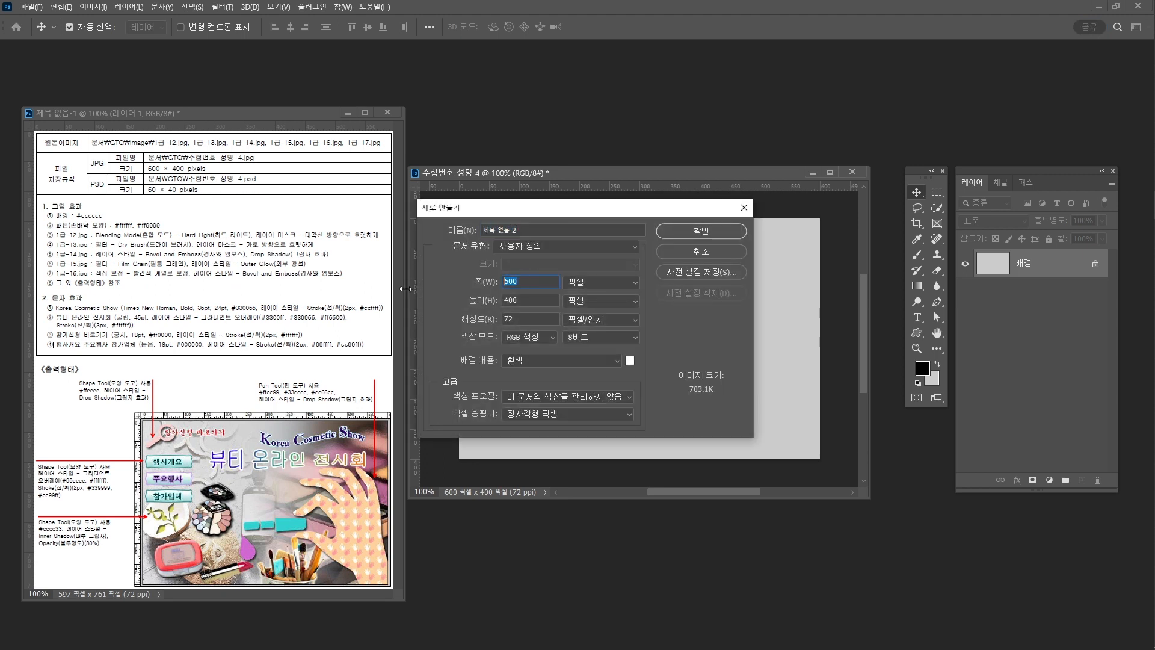
text(40)
key(Tab)
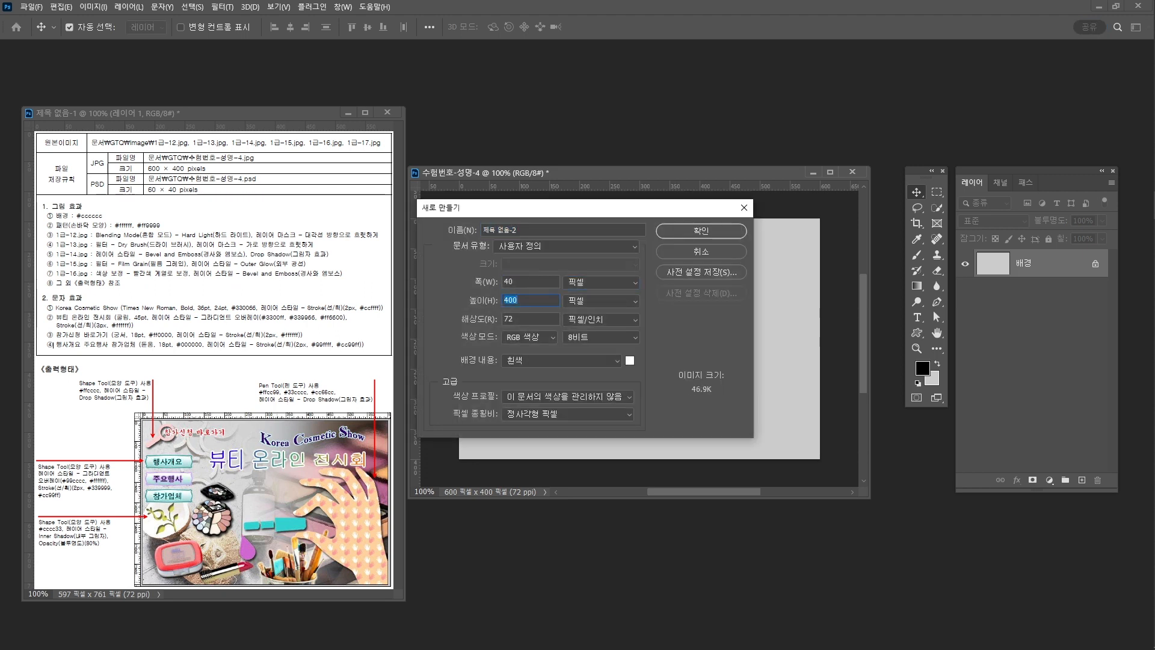
text(40)
click(532, 361)
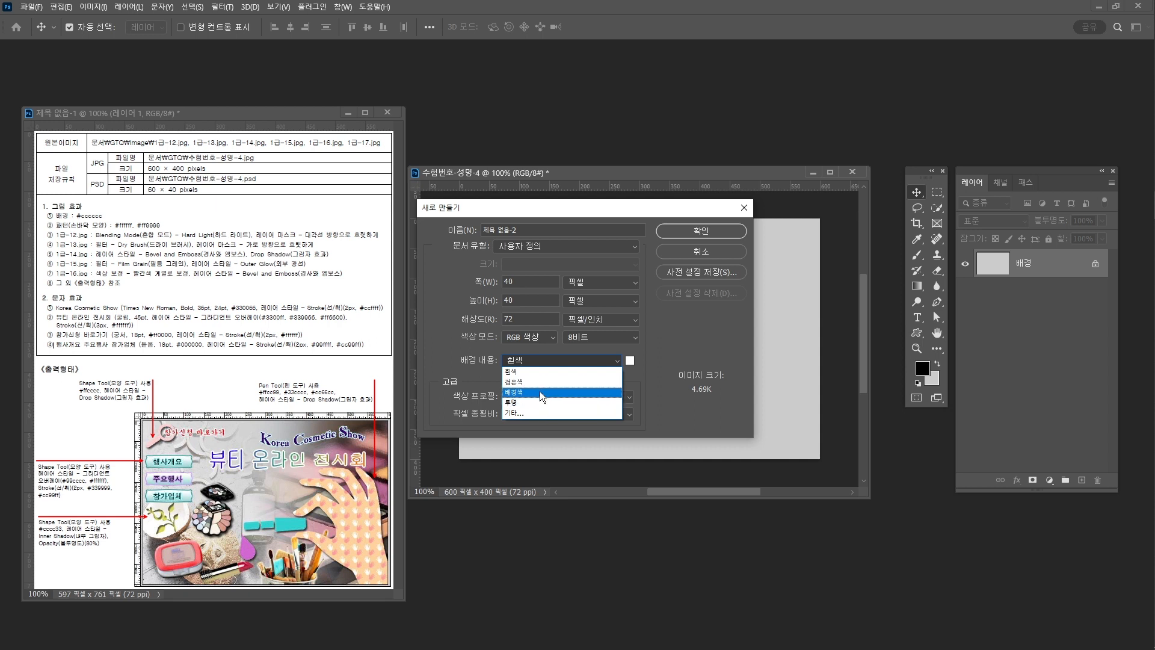
click(540, 404)
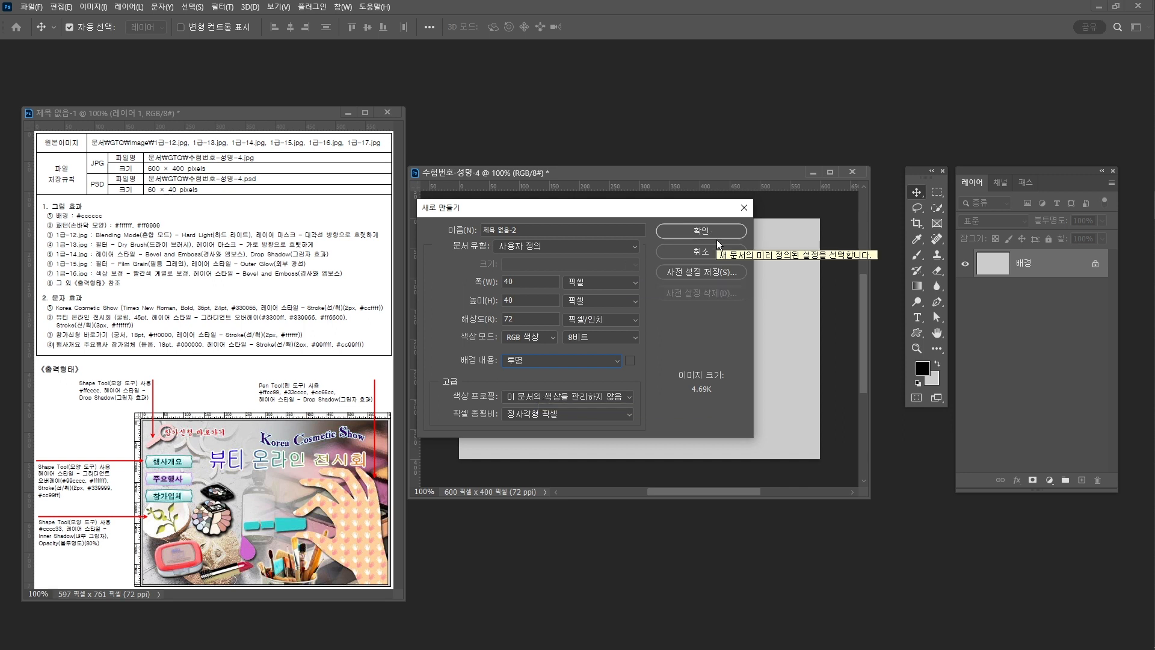
click(701, 231)
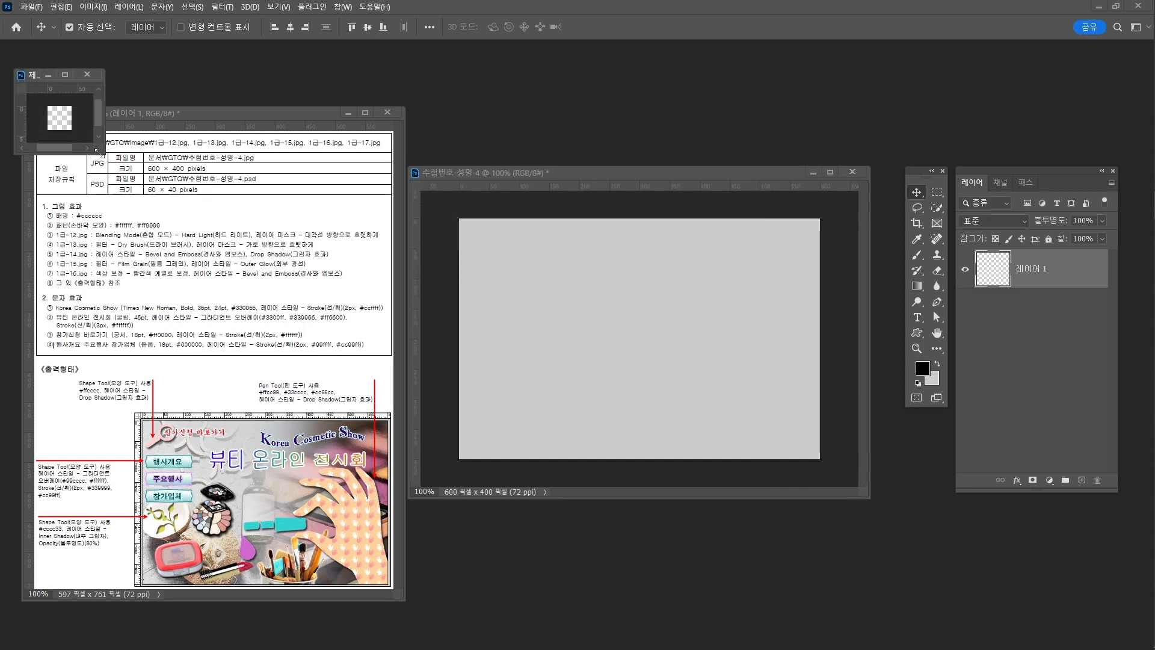
Enlarge the small pattern document, place its window beside the exam sheet and show it at 1600%.
key(h)
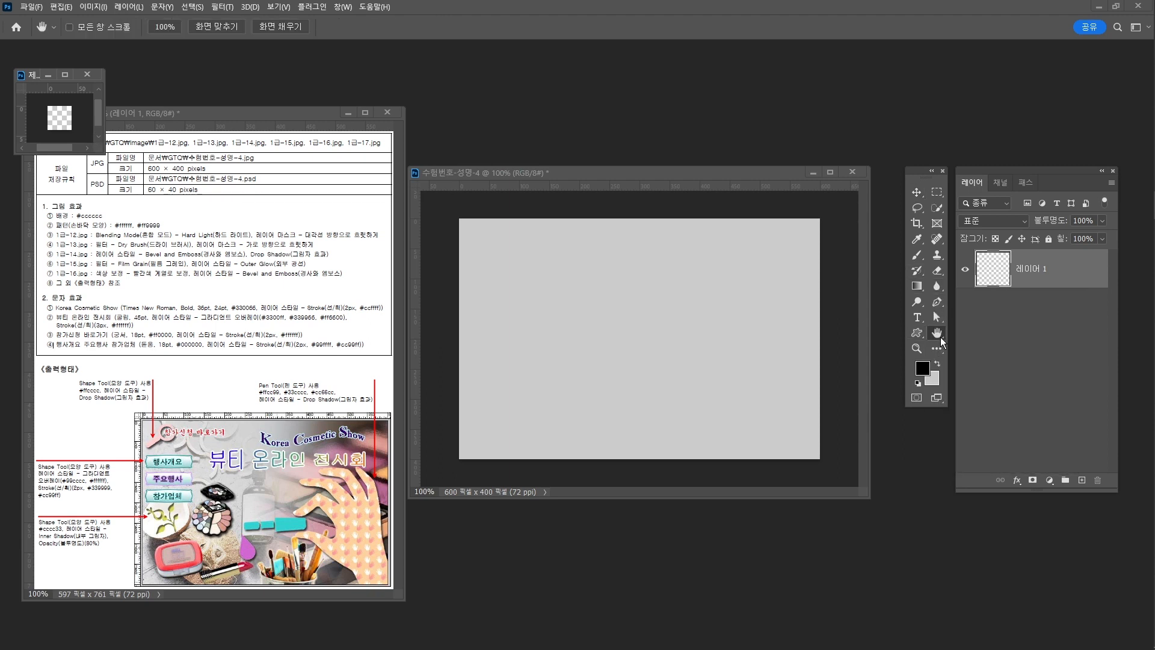
double_click(936, 333)
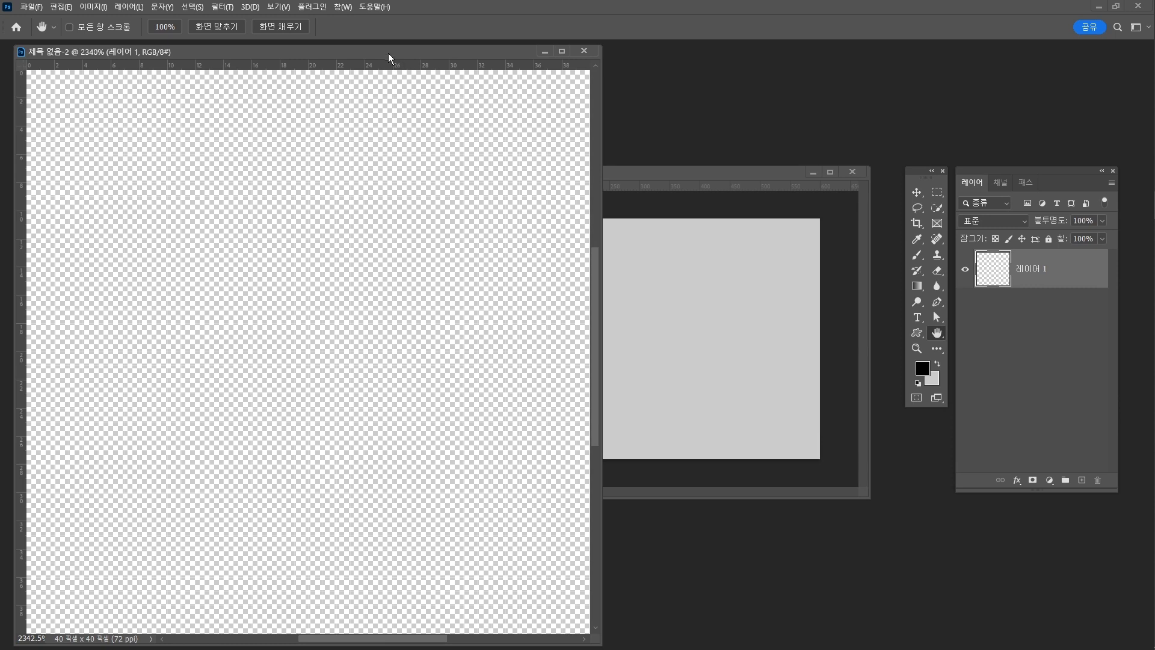
drag(391, 55, 795, 60)
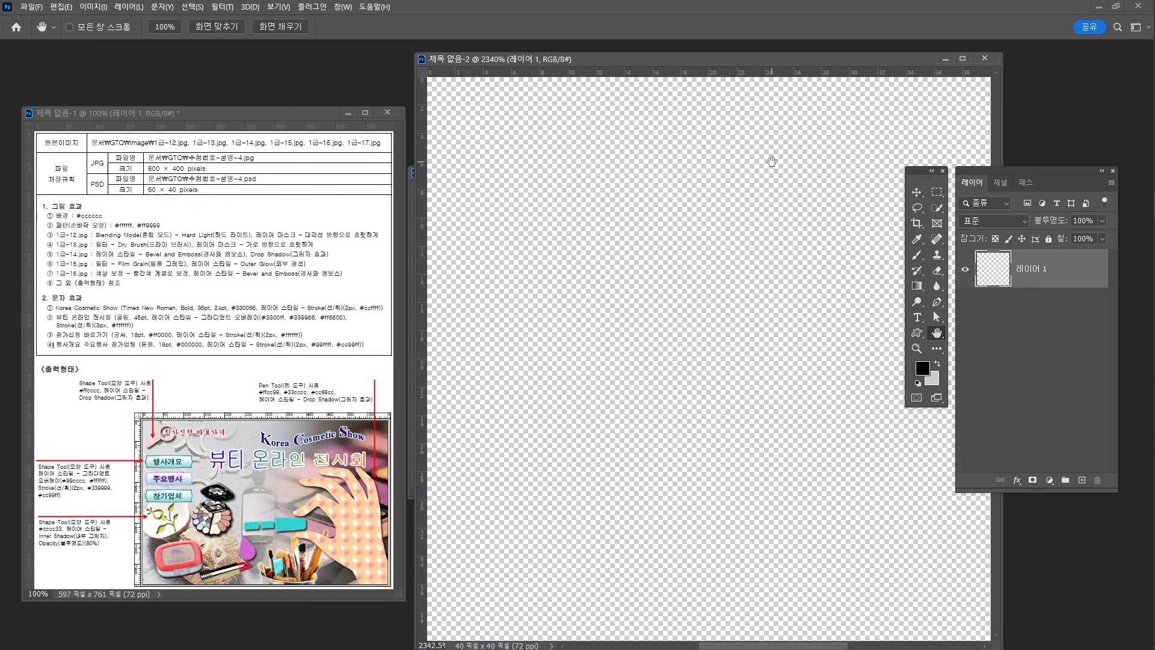
key(ctrl+minus)
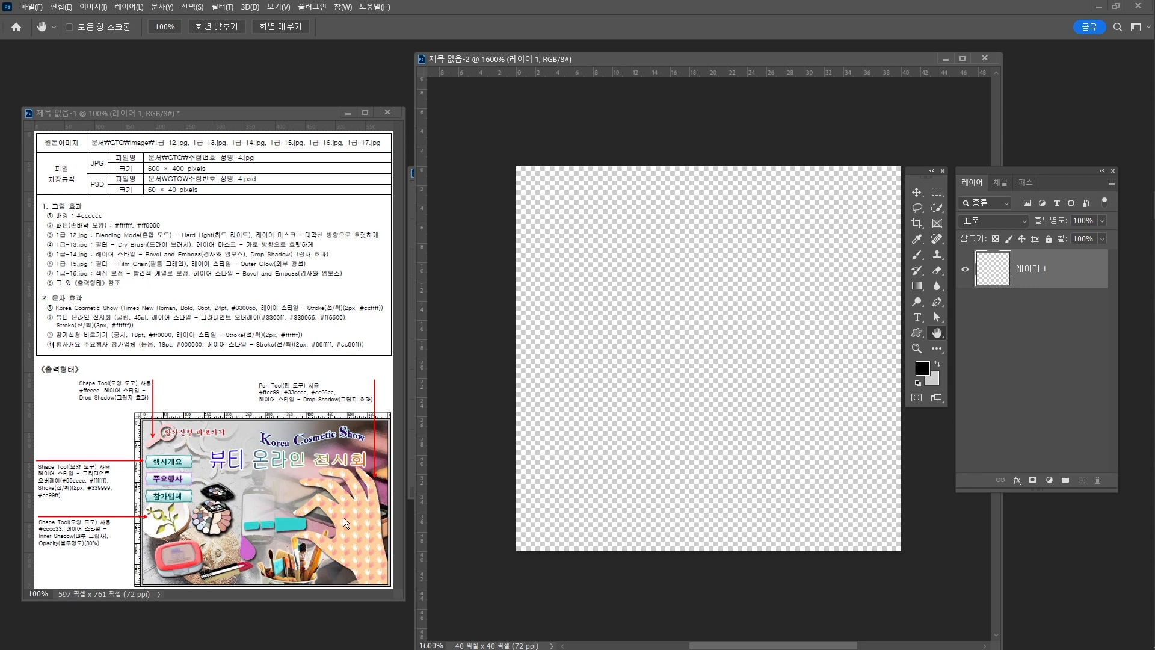
Search the custom shapes for 손 and select the first (left) hand shape.
click(343, 6)
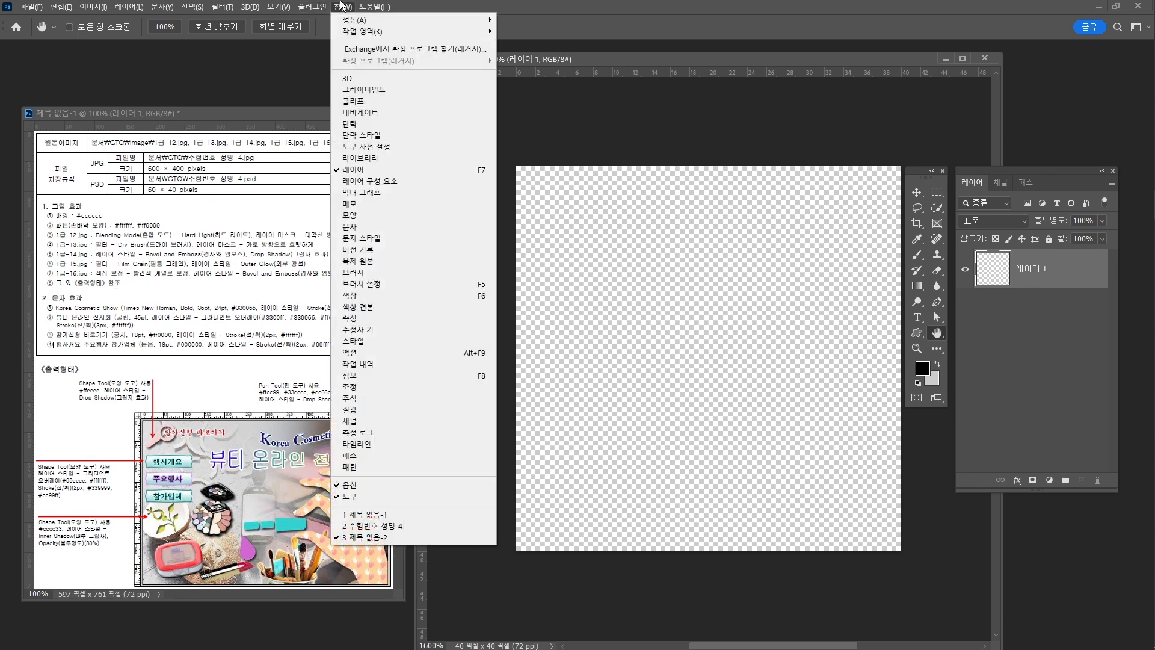
click(357, 215)
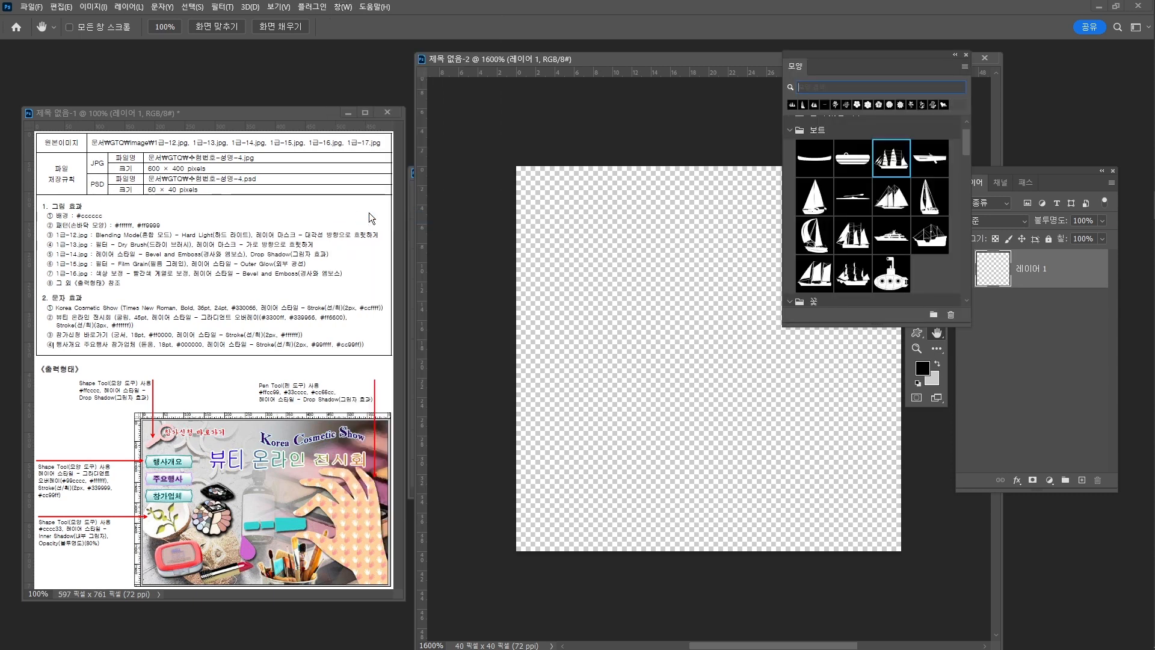
text(t)
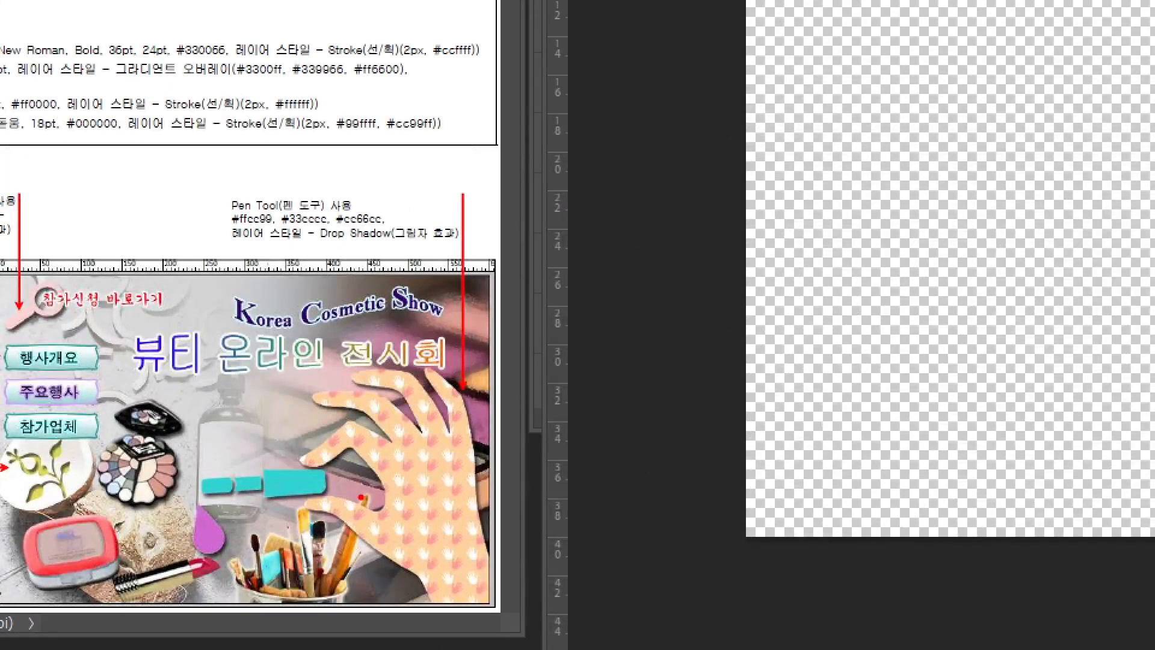
mouse_move(388, 475)
mouse_down()
mouse_move(368, 451)
mouse_move(385, 447)
mouse_move(391, 484)
mouse_up()
key(Escape)
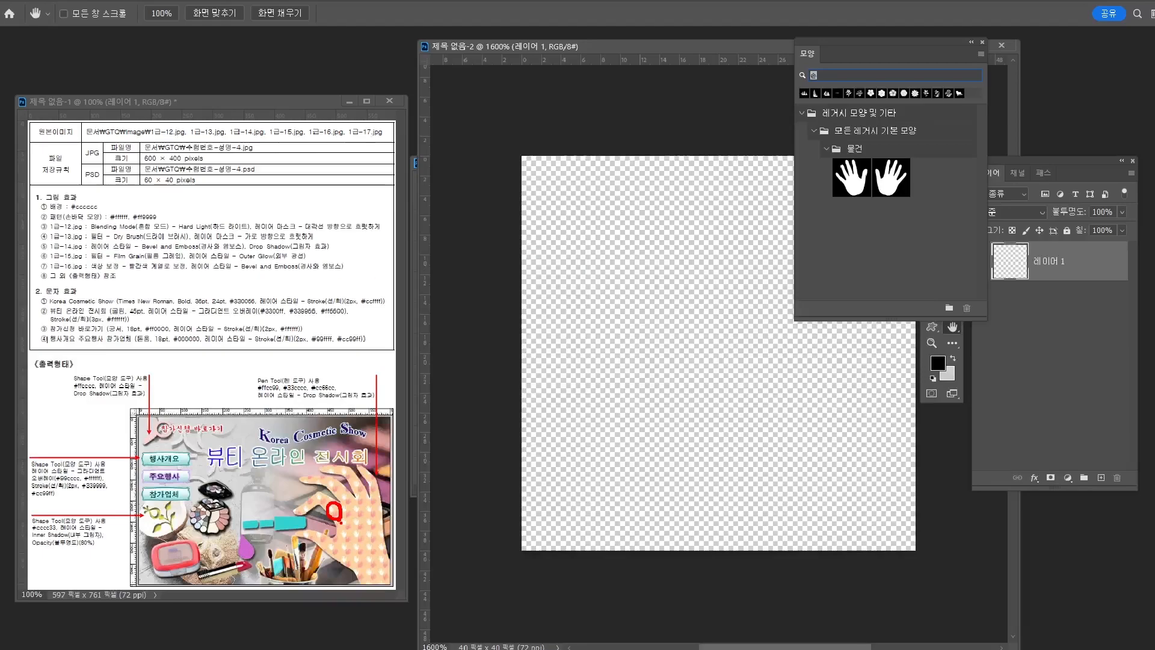
click(838, 88)
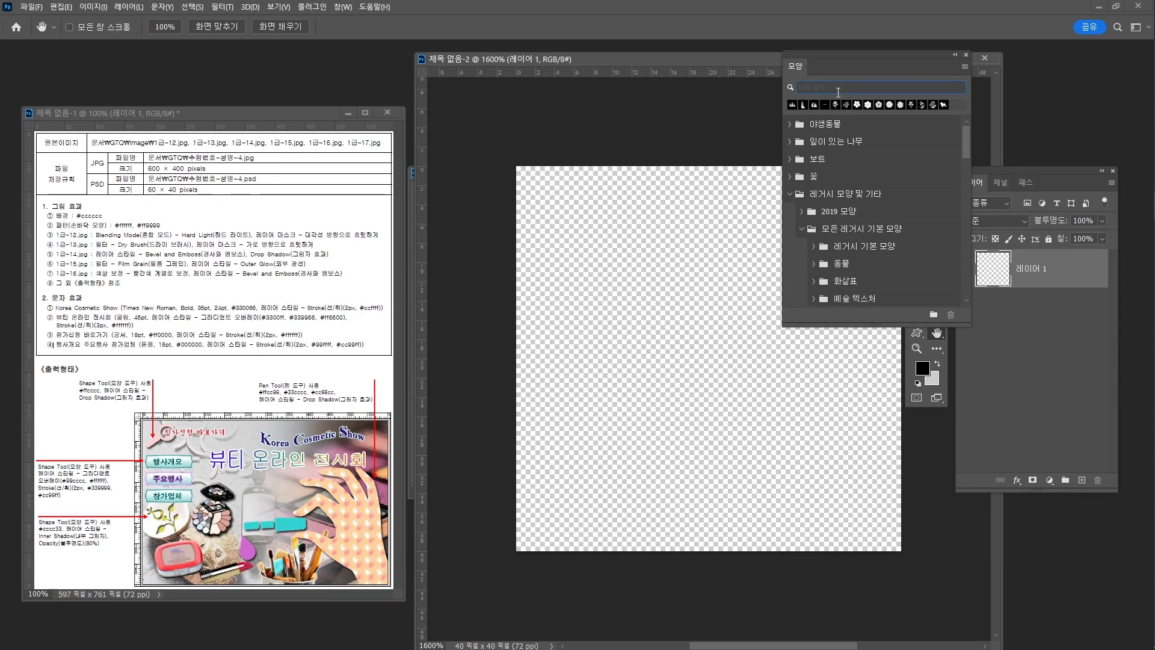
text(손)
click(836, 181)
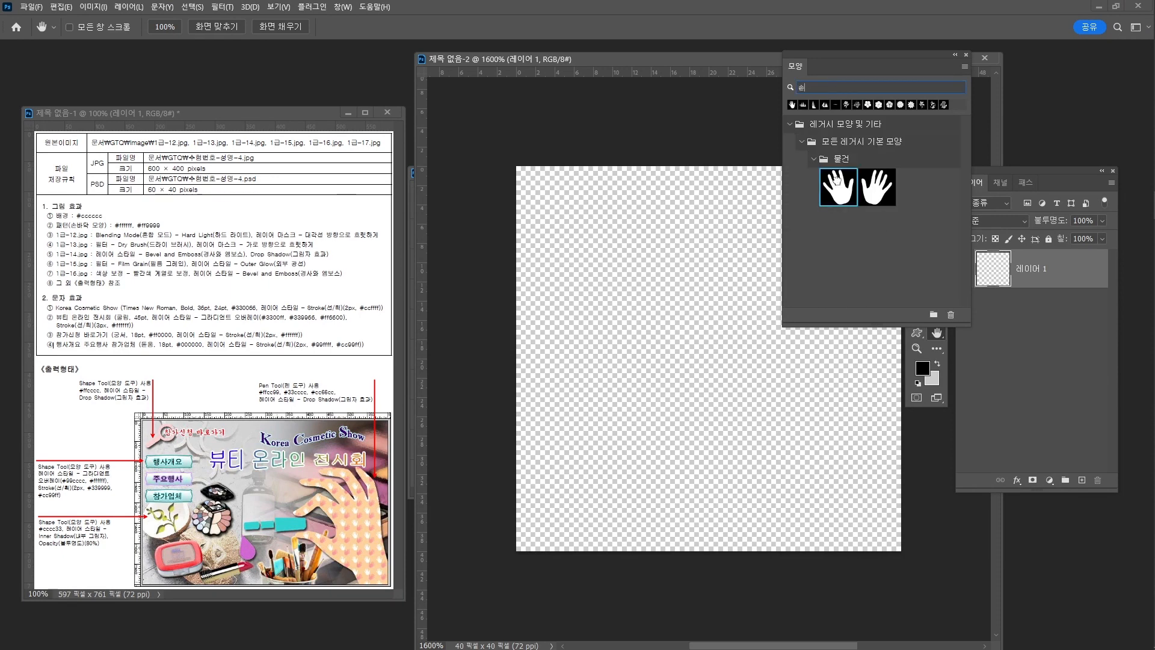
Draw the hand with the Custom Shape tool, about 13 × 15 pixels, in the canvas's upper-left area.
click(916, 332)
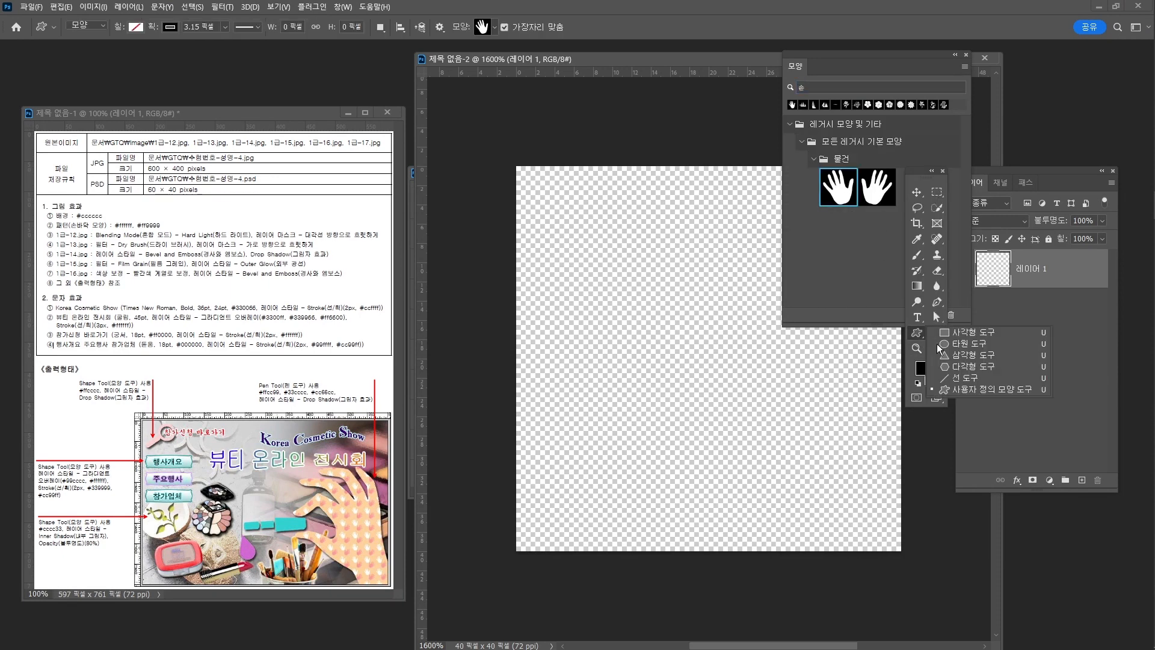
click(959, 390)
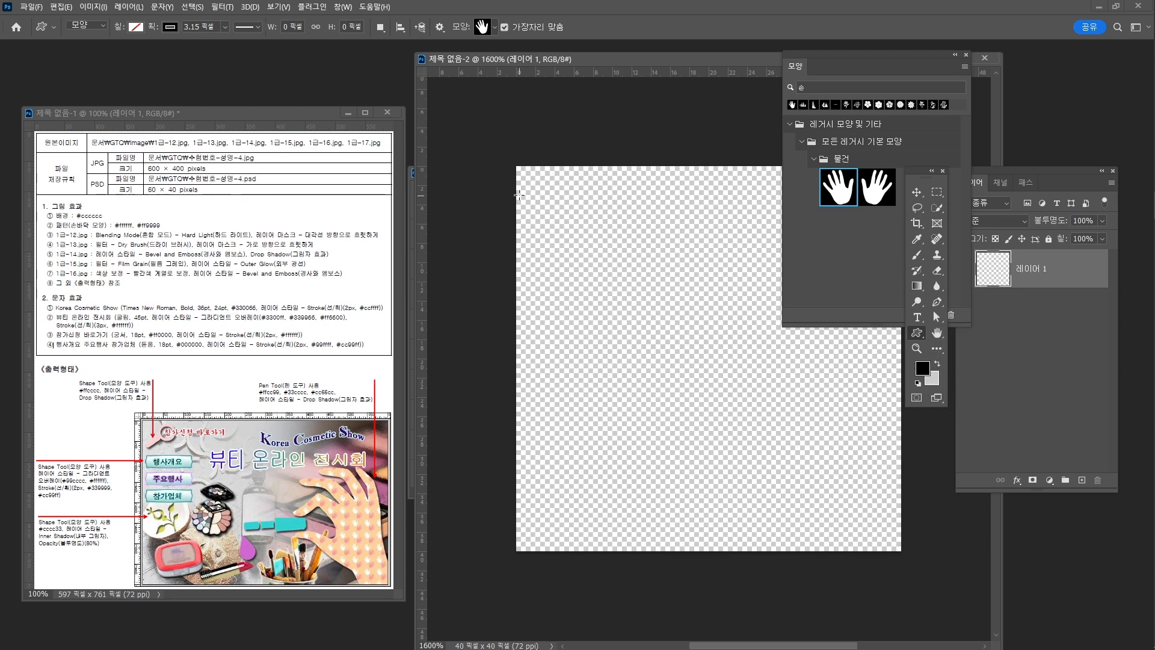
drag(531, 202, 644, 366)
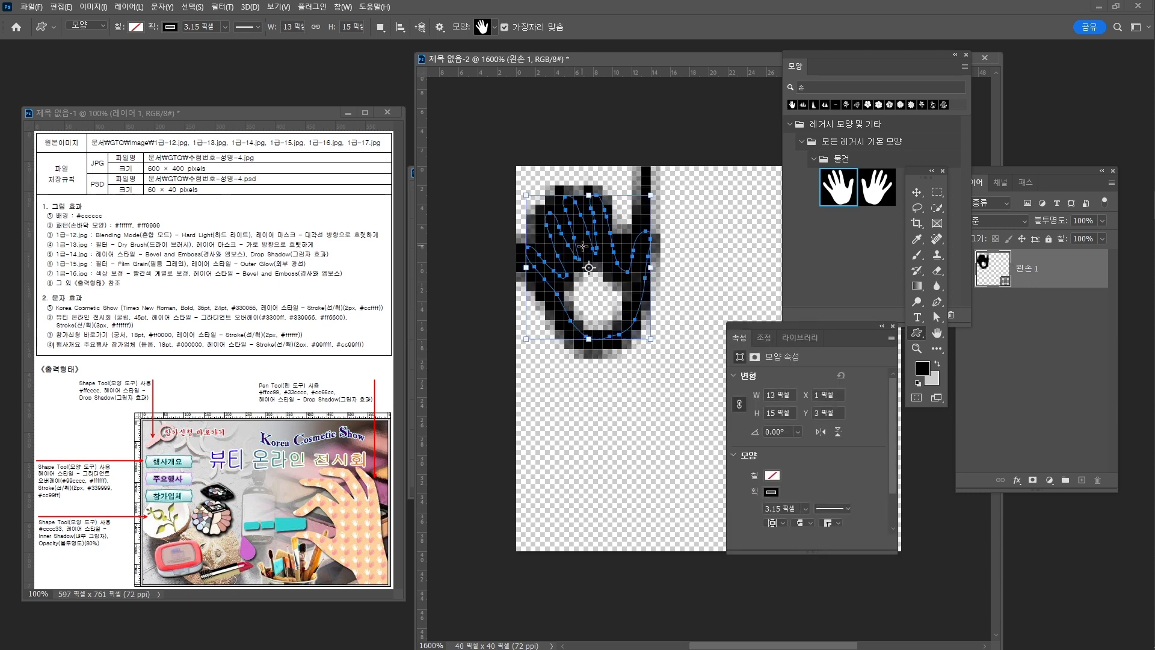
Set the hand shape's fill to white (#ffffff) and its stroke to none.
click(772, 475)
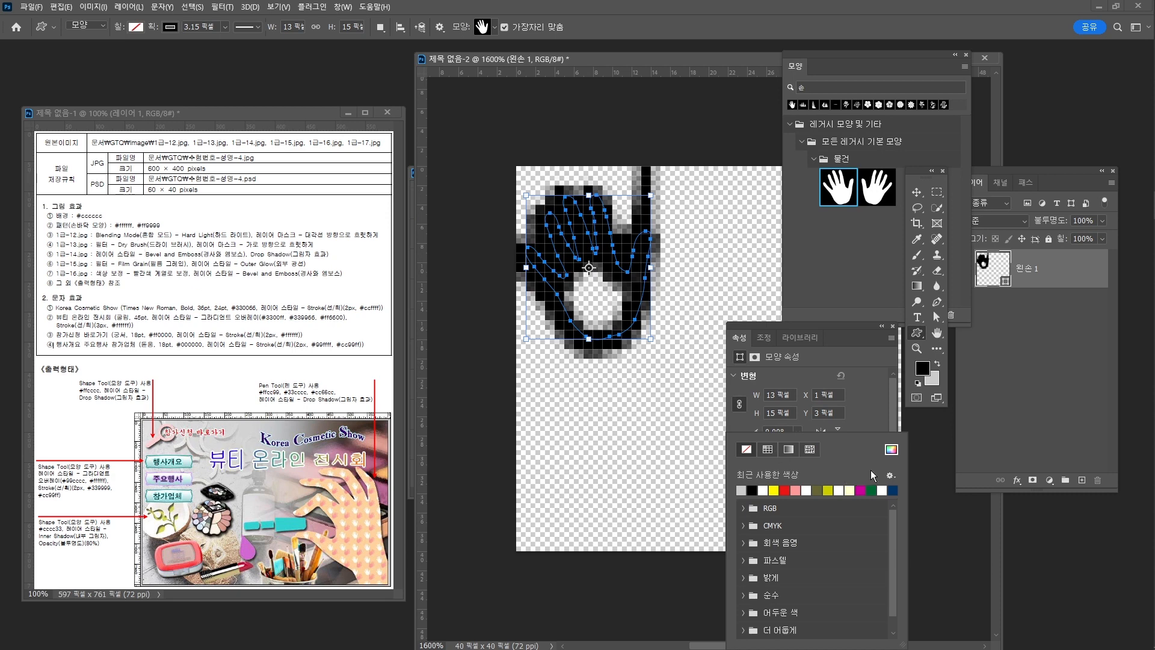
click(891, 449)
click(402, 150)
drag(402, 151, 379, 109)
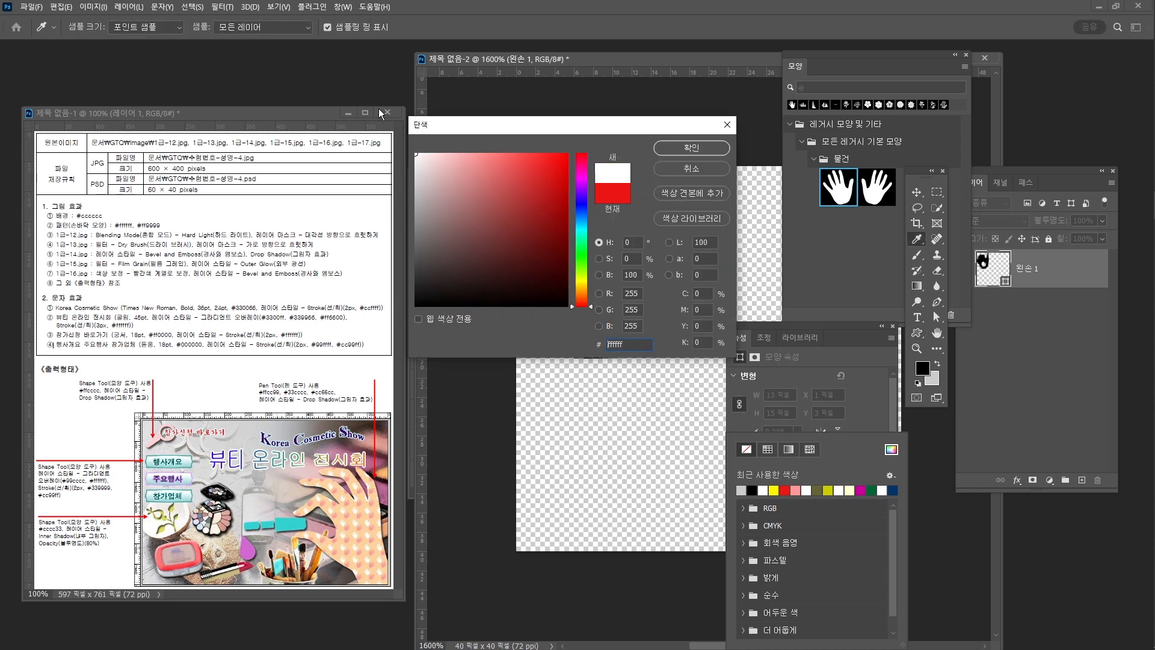
click(418, 154)
click(381, 132)
click(691, 148)
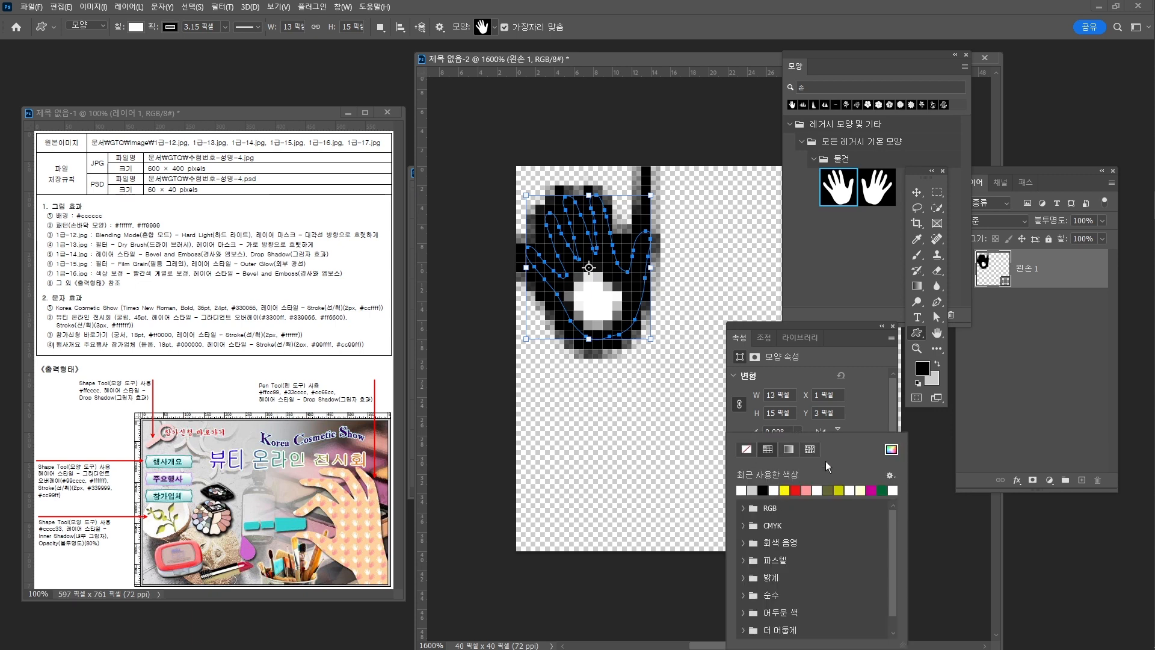
click(745, 450)
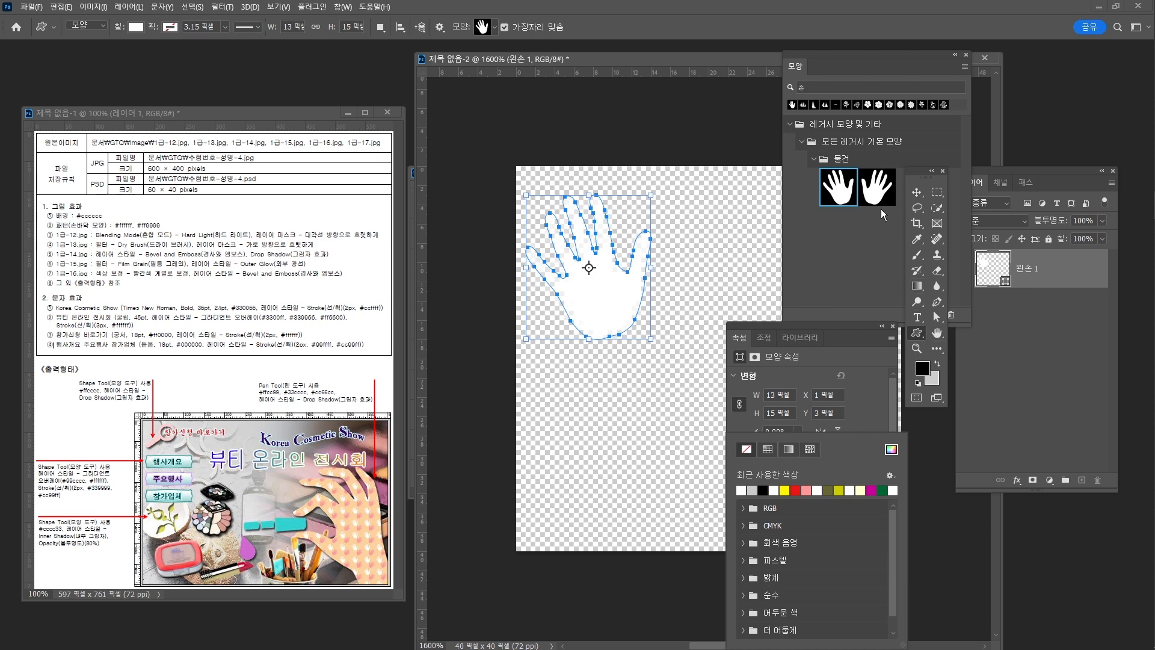
Draw the second (right) hand custom shape, about 13 × 15 pixels, beside the white hand.
click(1127, 327)
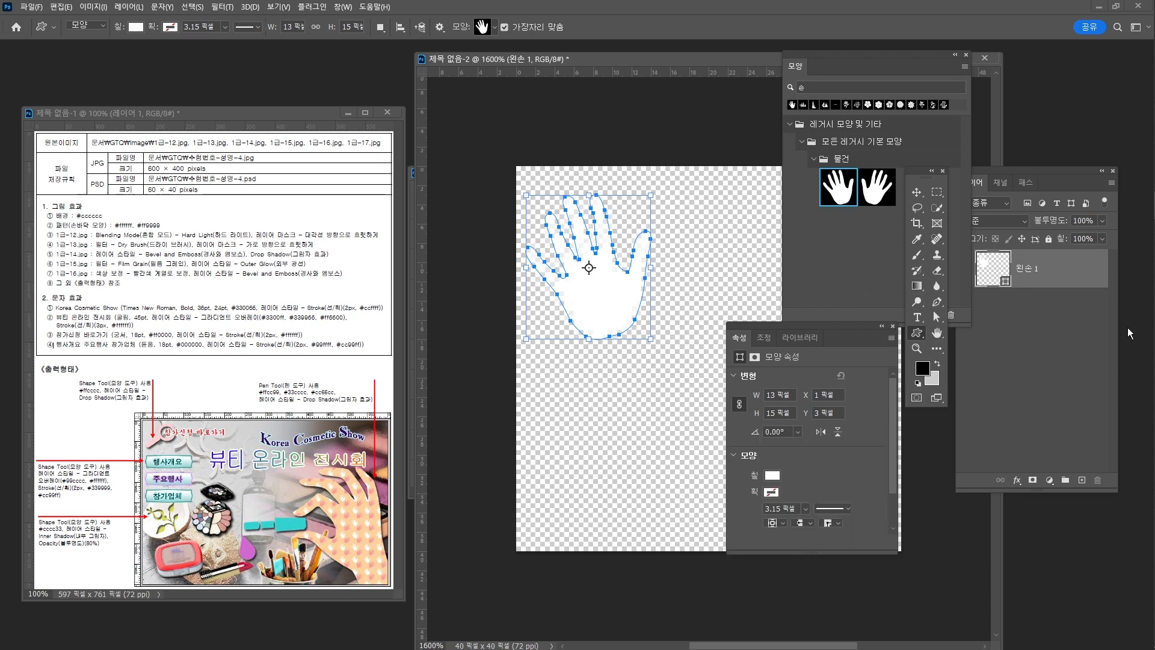
click(1035, 336)
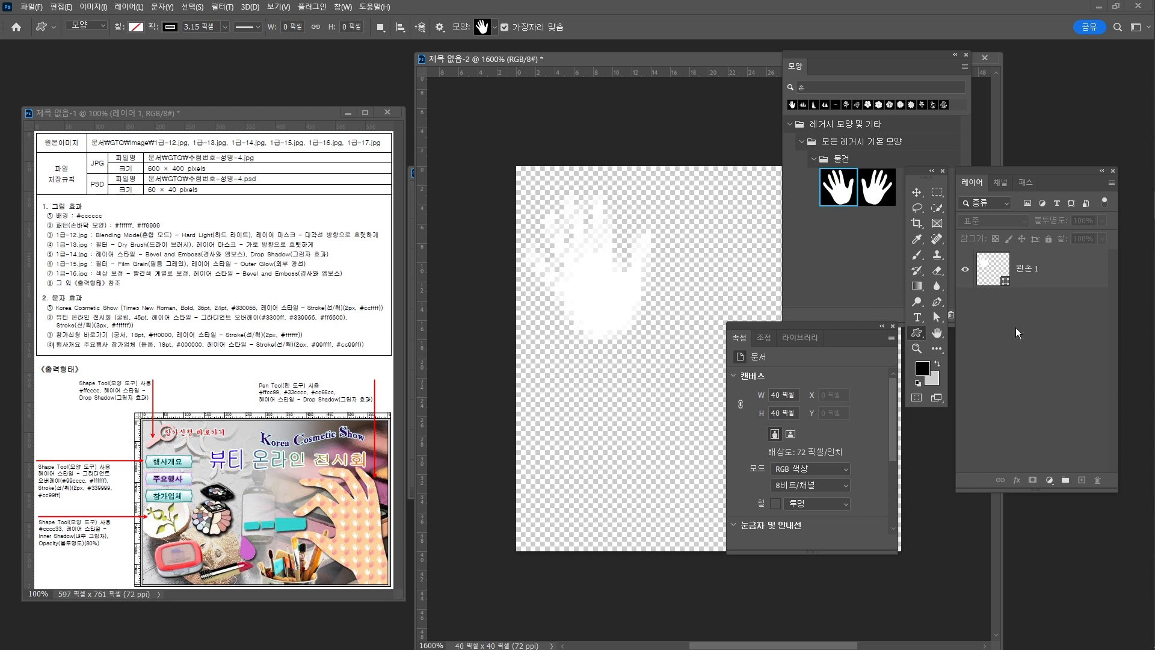
click(877, 197)
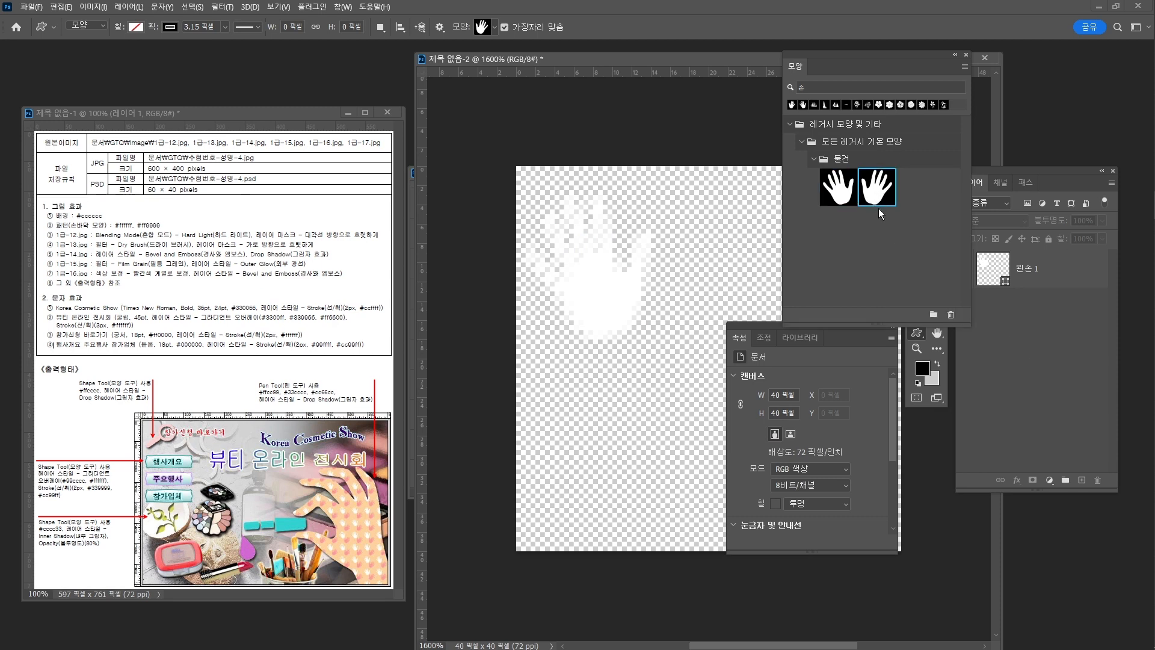
click(916, 333)
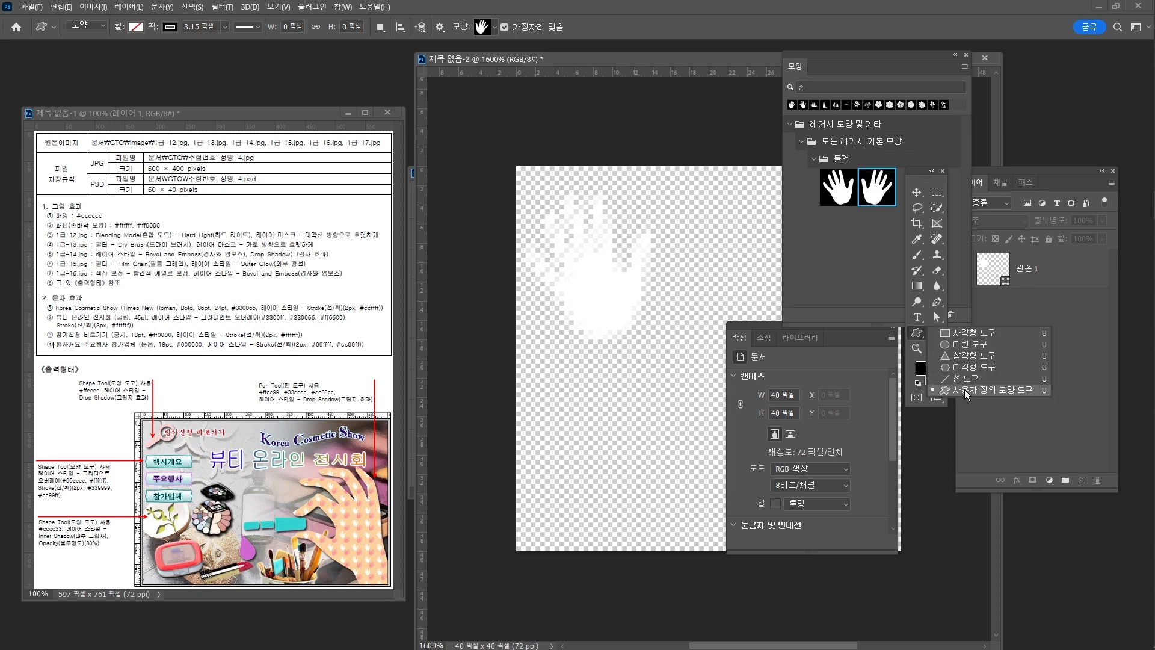
click(965, 391)
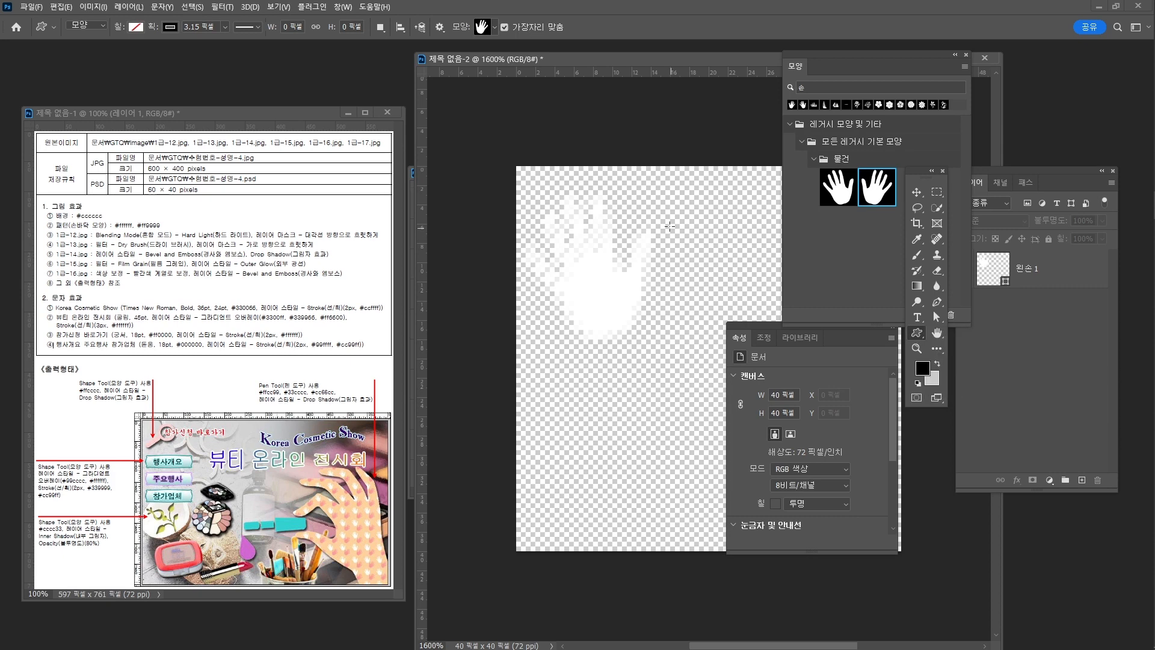
drag(651, 205, 761, 385)
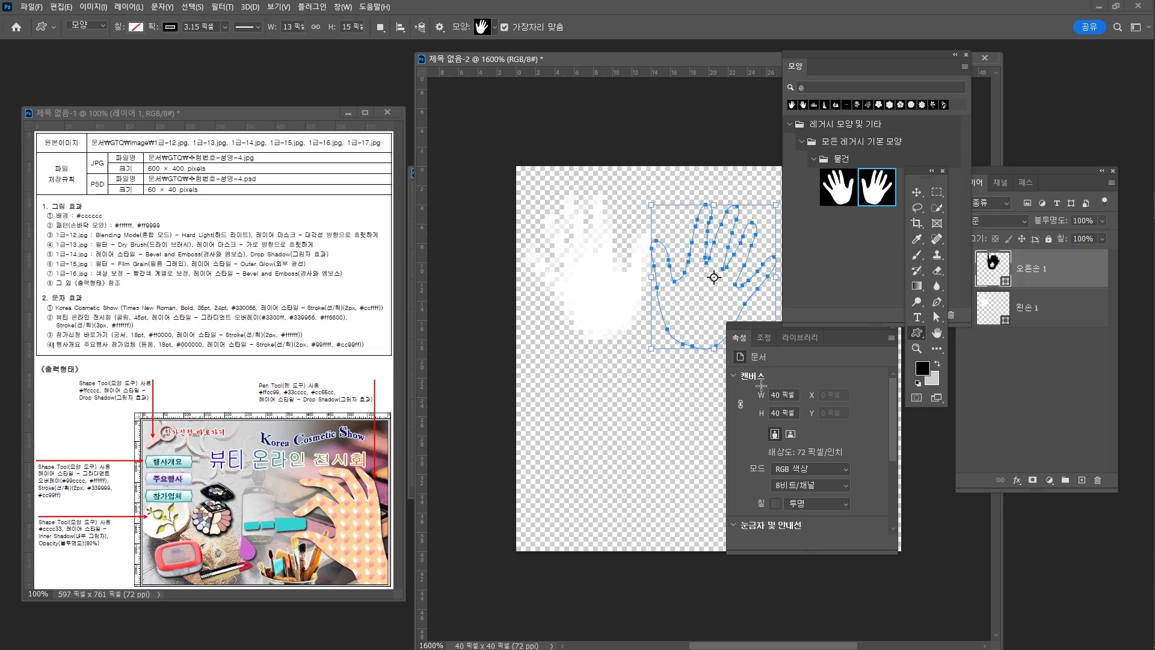
Set the right hand shape's fill to #ff9999 and its stroke to none.
click(771, 475)
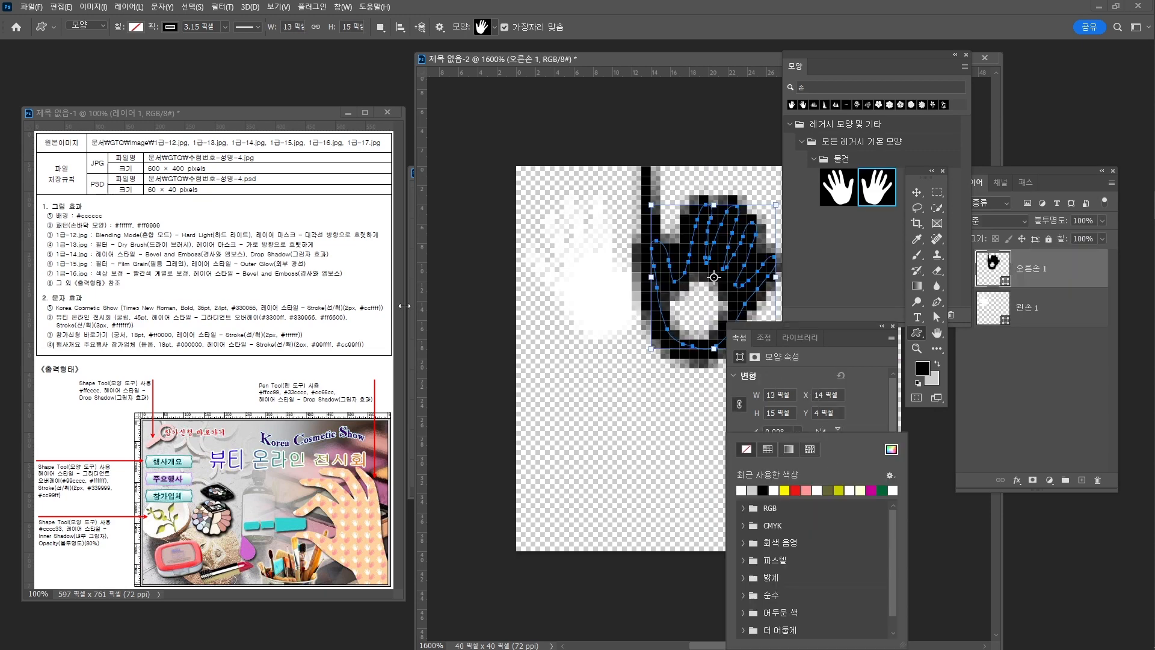
click(891, 450)
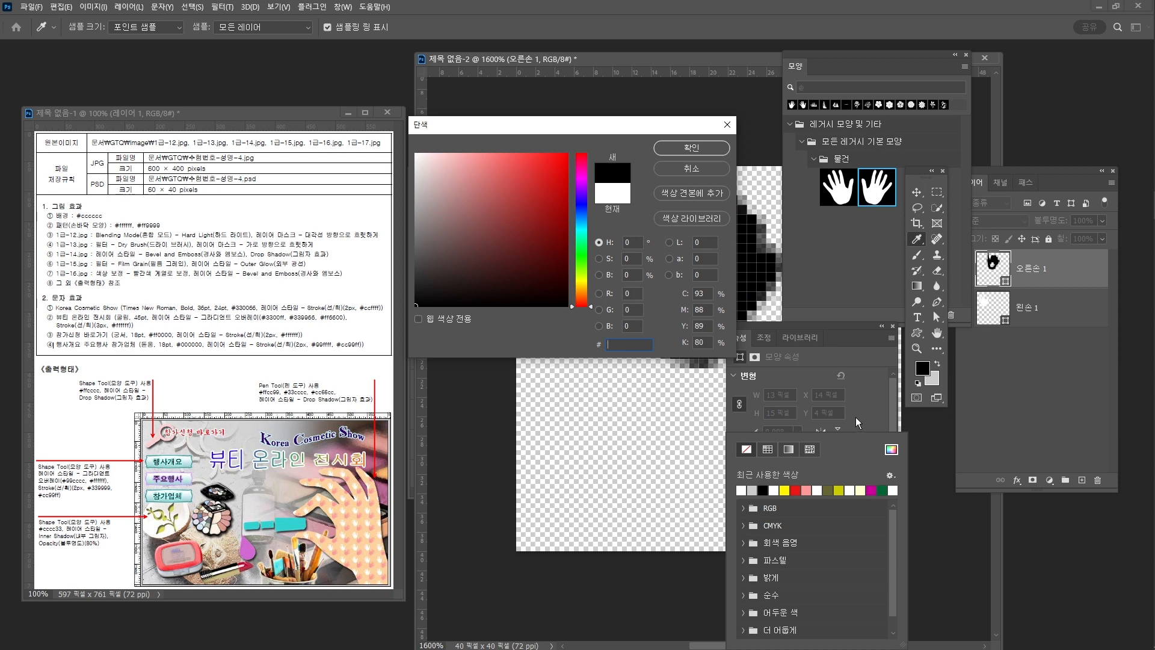
text(ff9999)
key(Return)
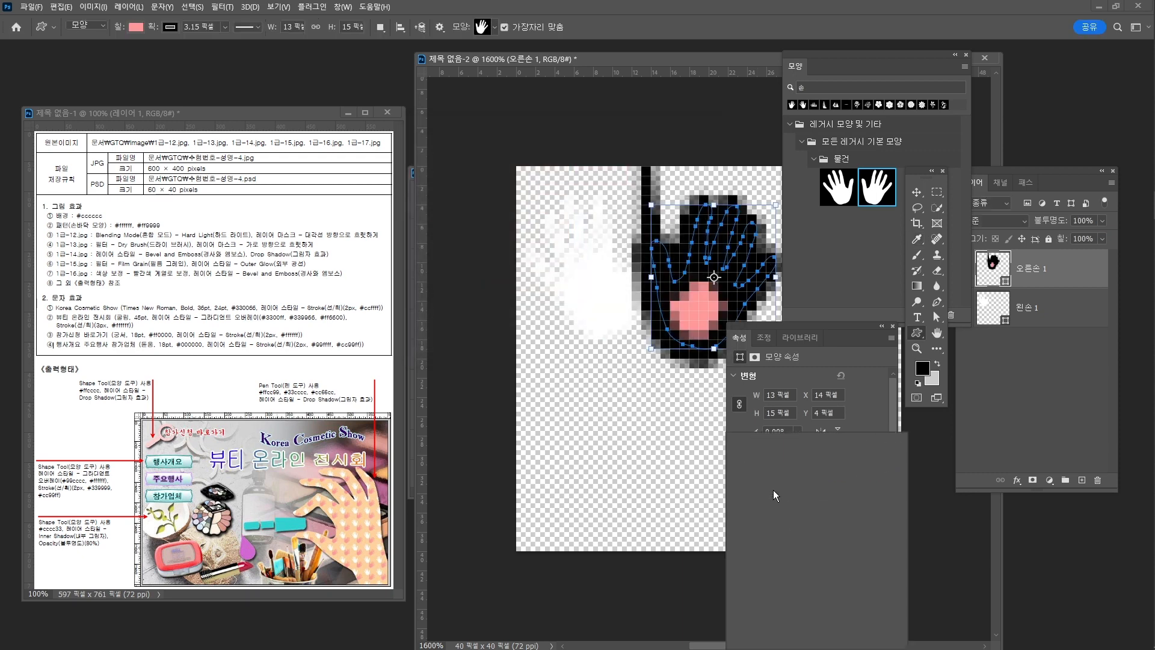
click(746, 450)
click(853, 330)
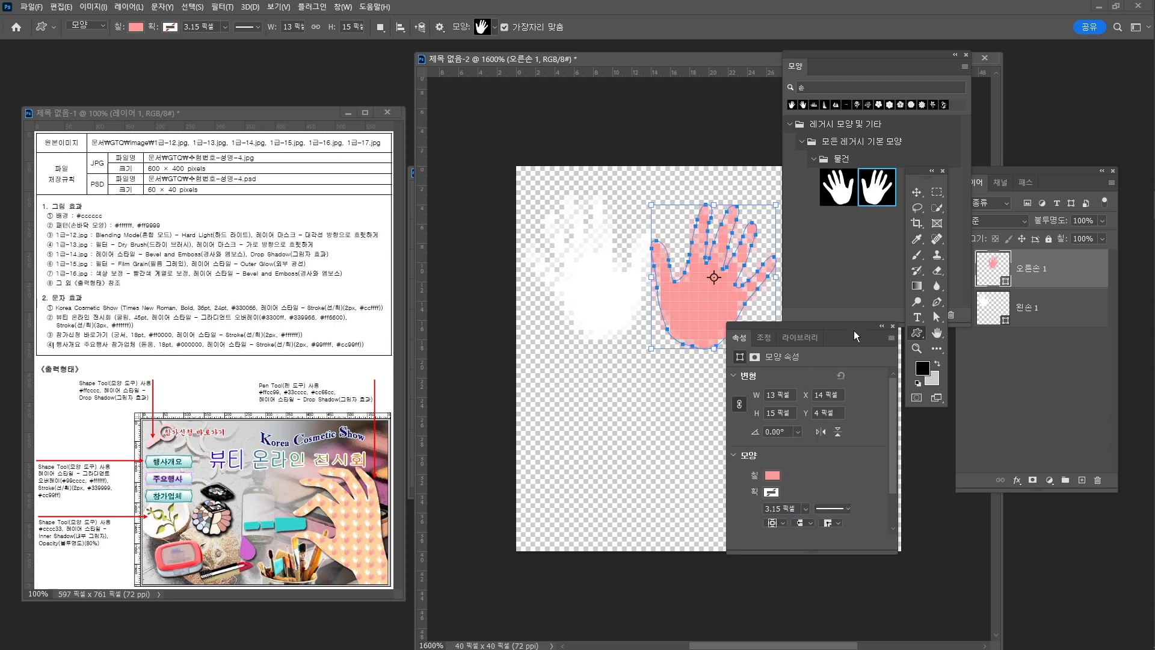
Move the white hand to X 3, Y 4 pixels and the pink hand down to X 14, Y 11 pixels.
key(v)
drag(592, 282, 632, 304)
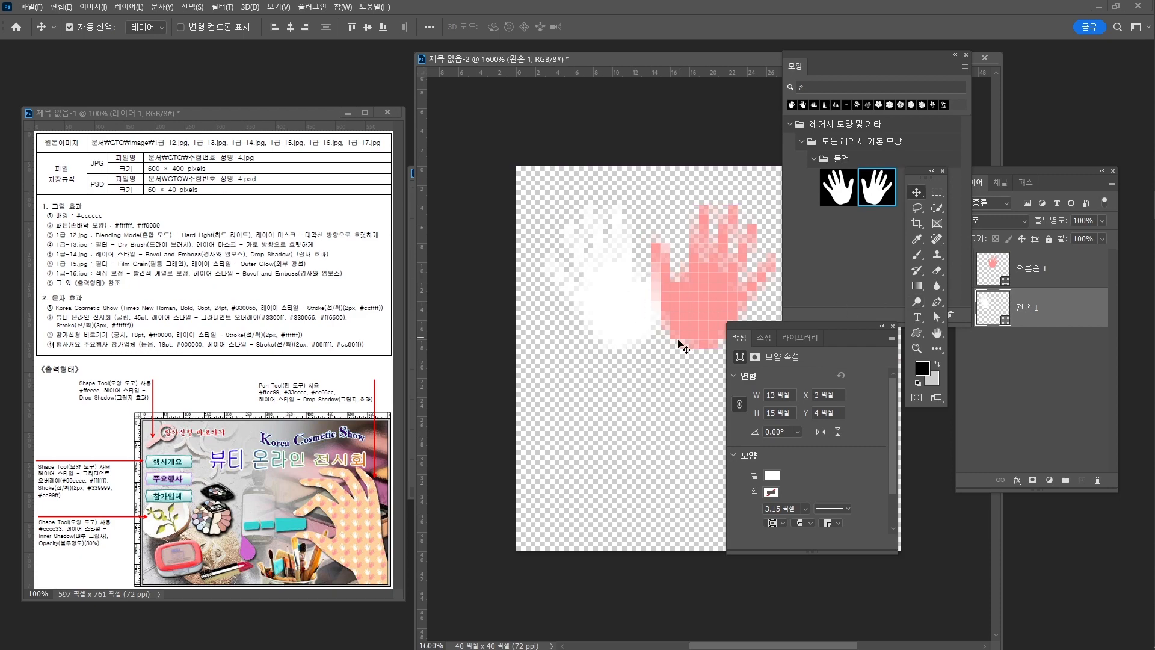
key(ctrl)
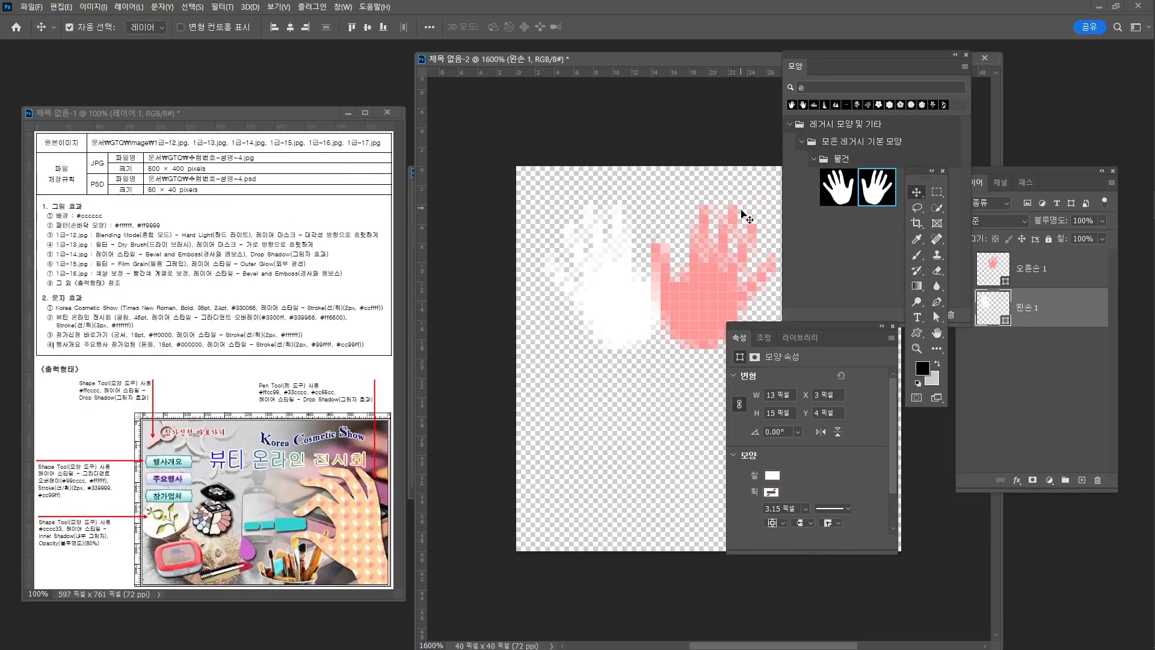
click(1119, 74)
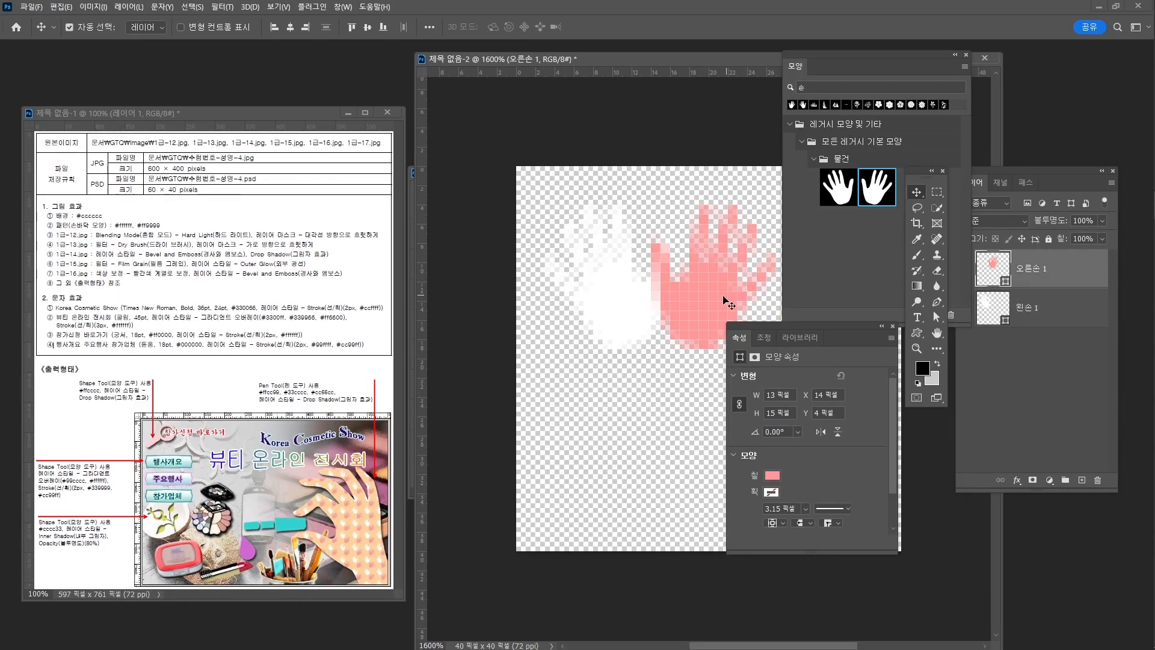
drag(703, 296, 701, 363)
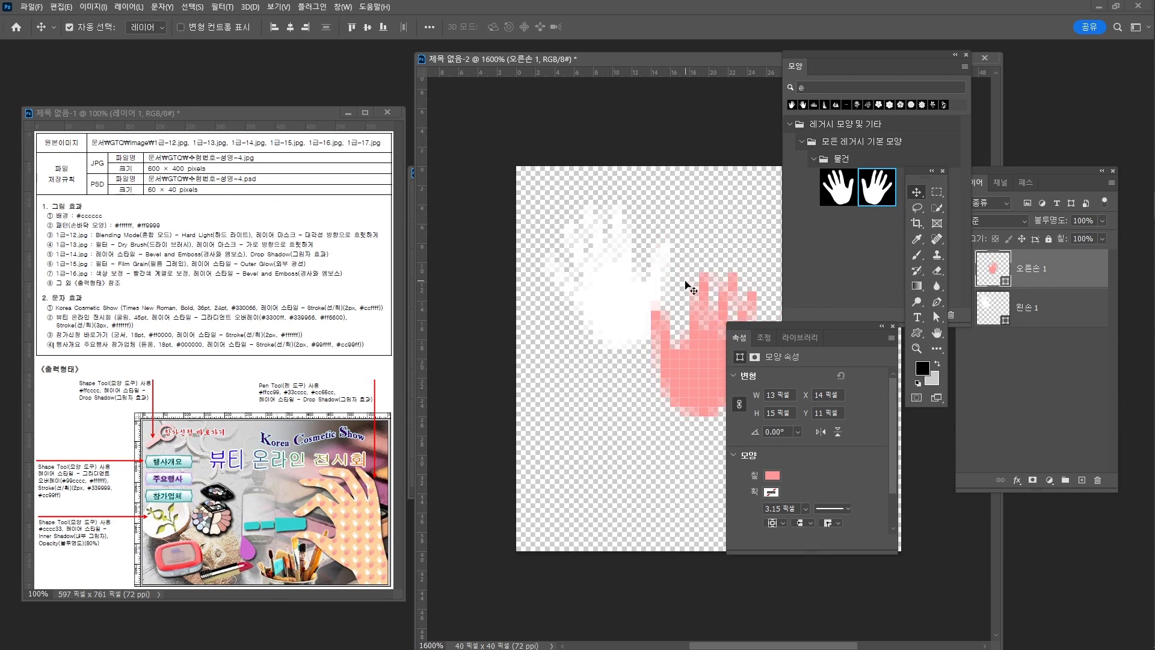
Move the panels off the canvas, rotate the pink hand about 33.33° and centre it at about X 20, Y 22.7 pixels.
drag(806, 325, 926, 434)
drag(852, 55, 916, 41)
key(ctrl+t)
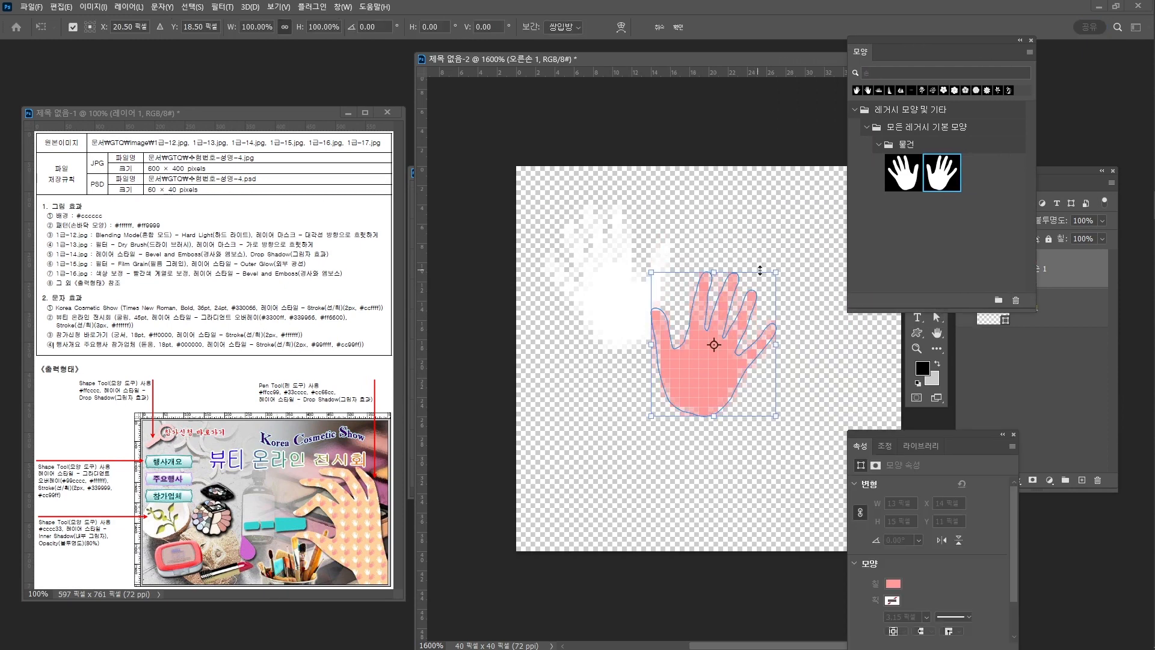
drag(809, 252, 839, 289)
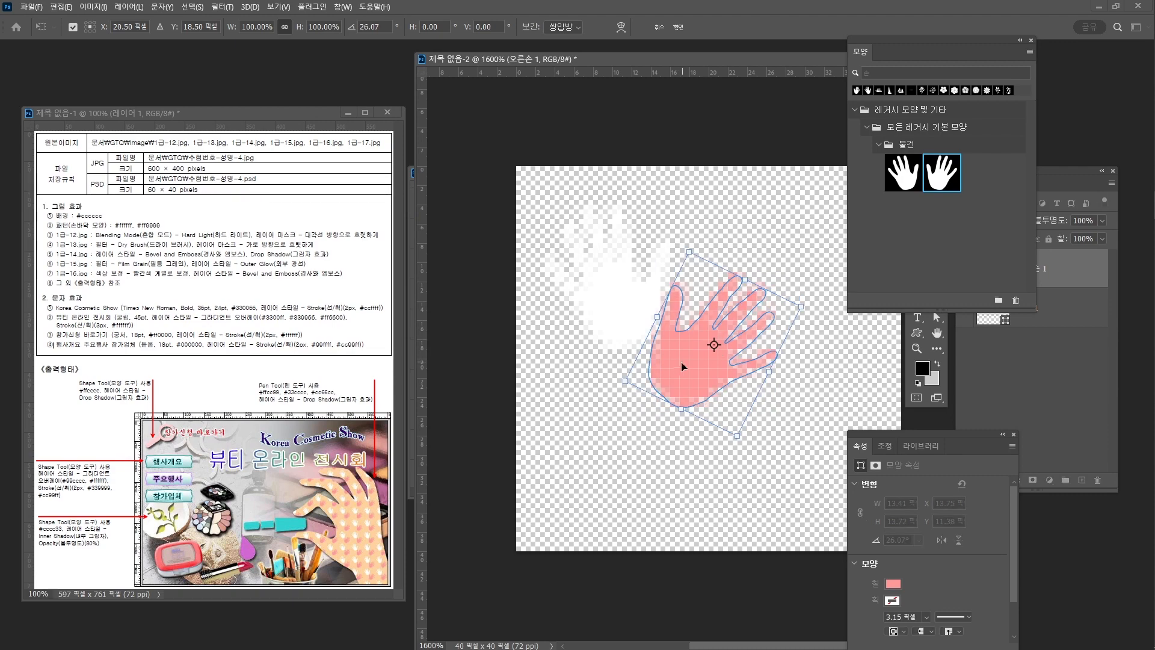
drag(682, 365, 677, 385)
drag(794, 334, 820, 338)
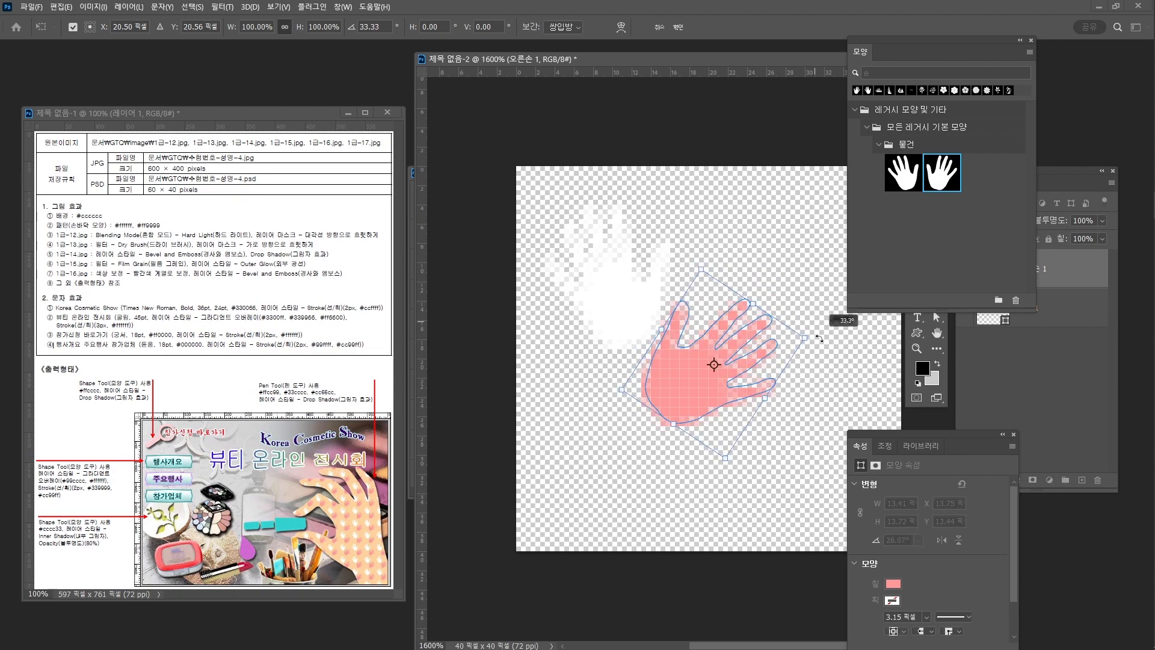
drag(679, 372, 678, 377)
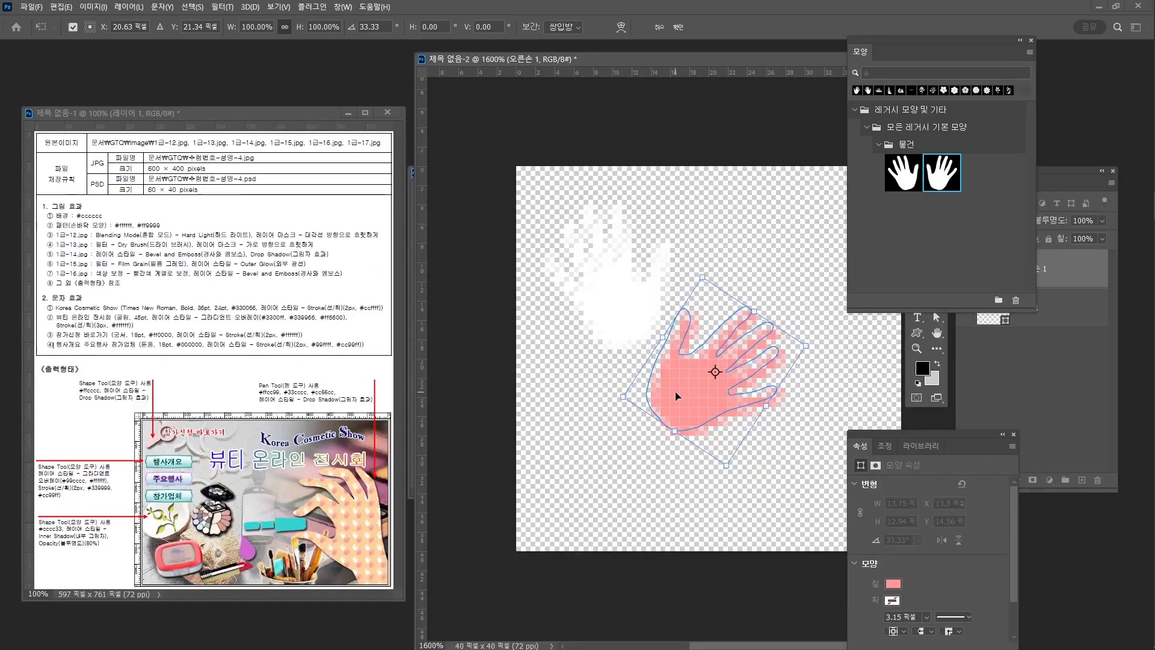
drag(678, 395, 667, 412)
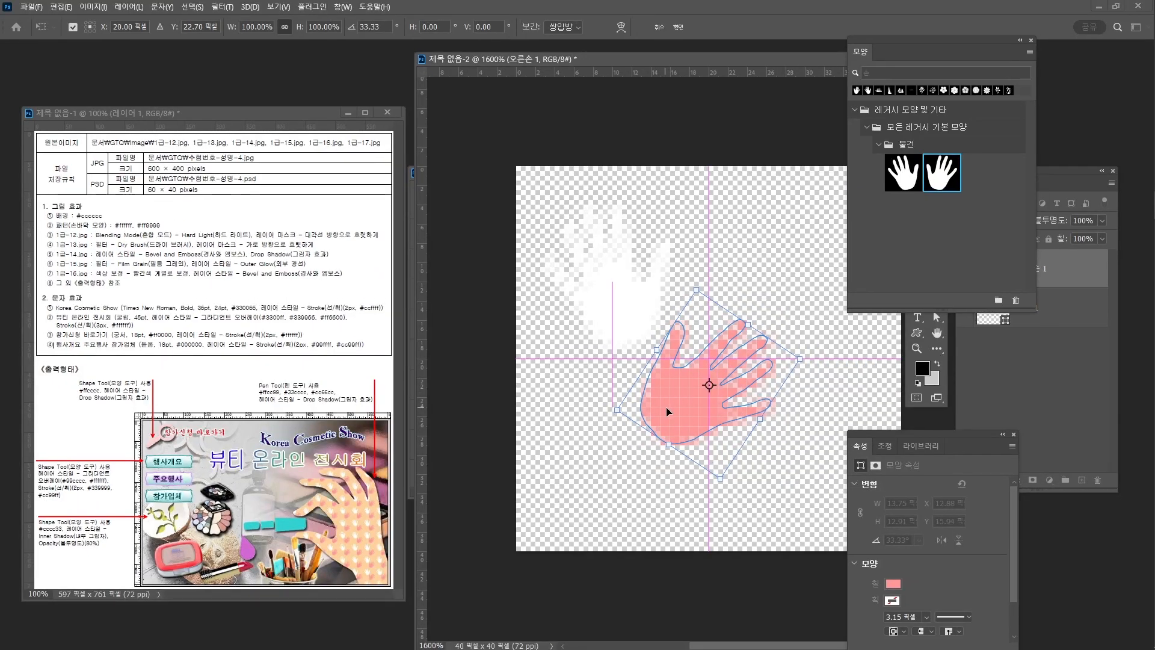
key(Return)
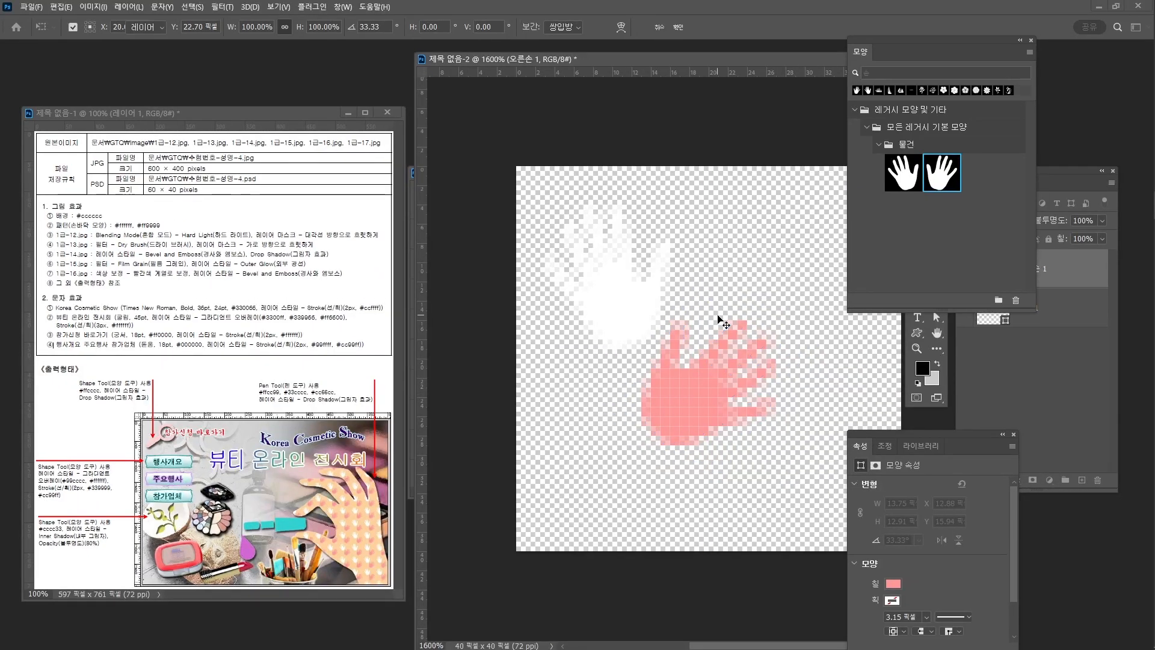
Select both hand layers and move them together so their centre sits on the canvas's upper-left corner (X 0, Y 0).
shift+click(1044, 308)
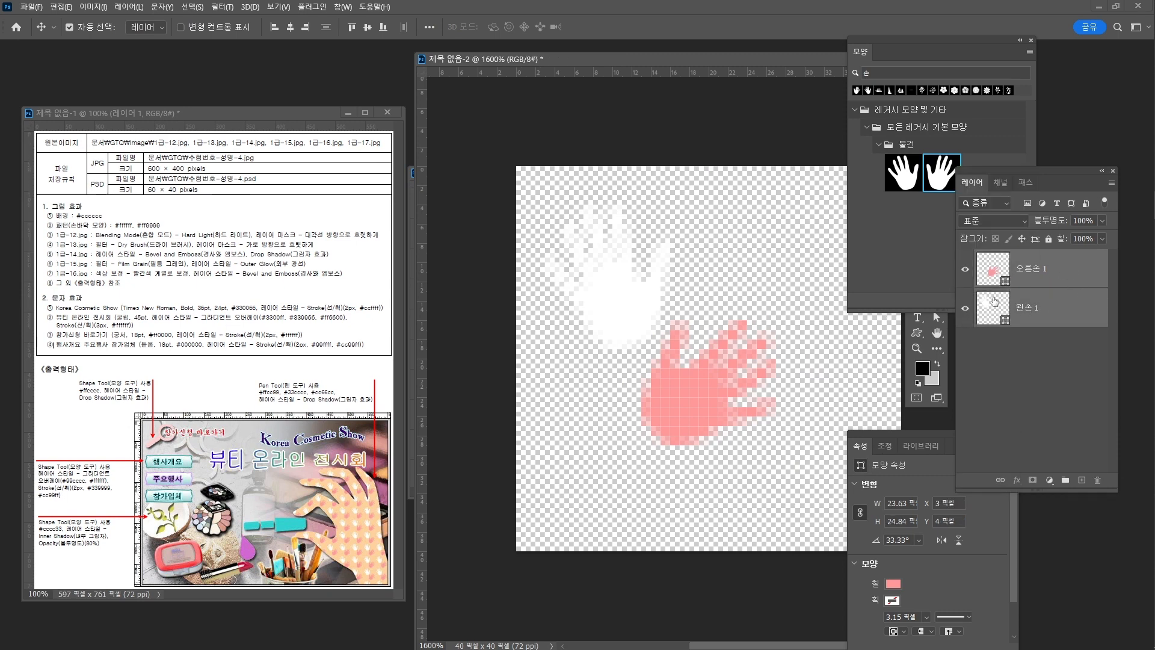
key(ctrl+t)
drag(660, 312, 498, 170)
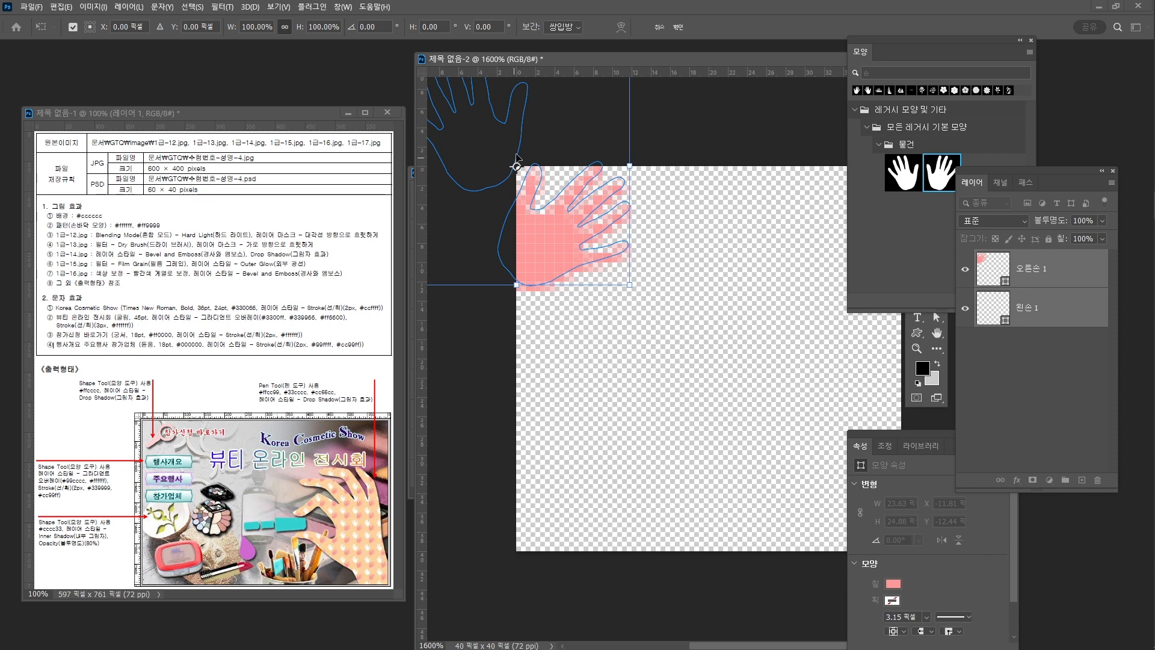
drag(564, 224, 603, 275)
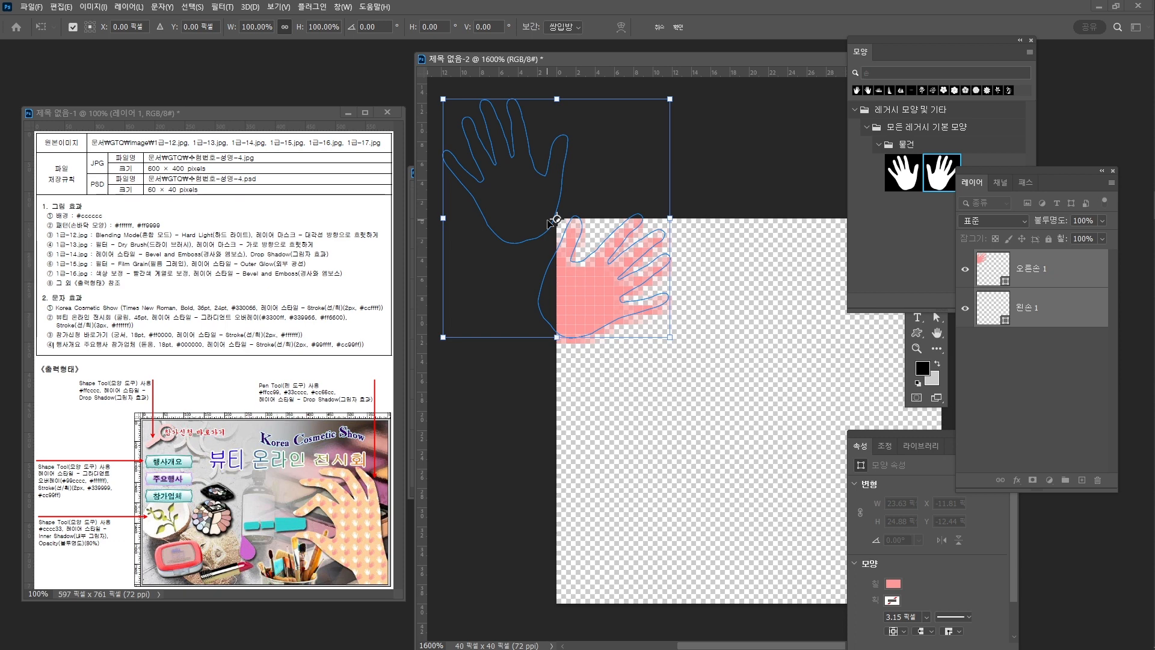
key(Return)
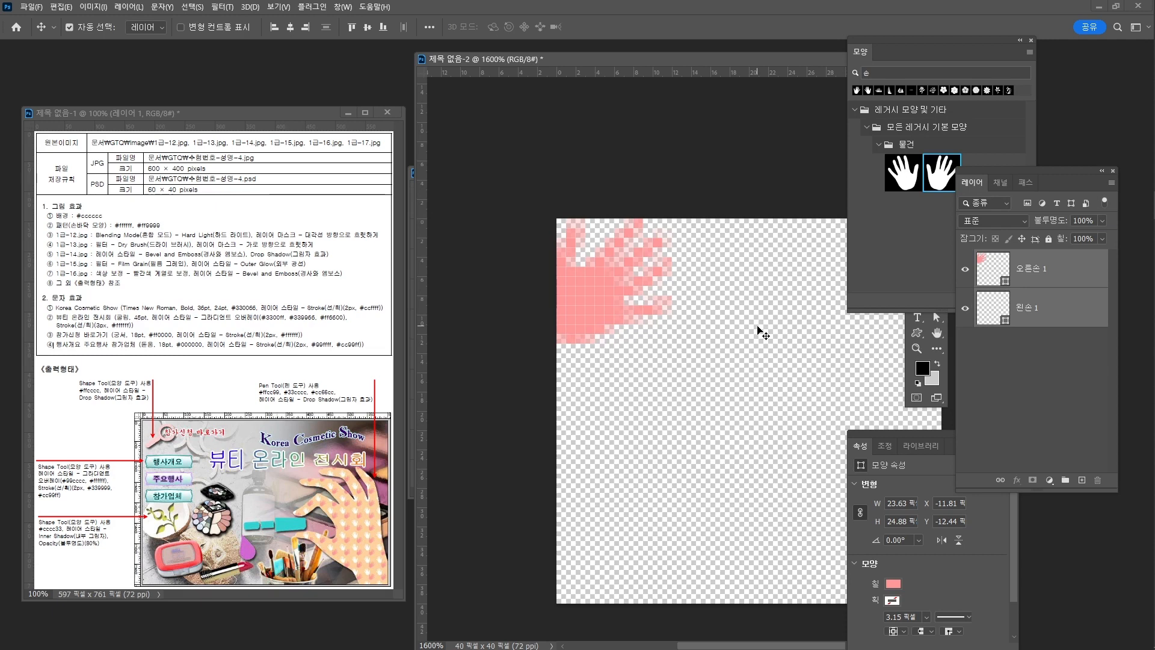
Duplicate both hand layers and place the copies around the canvas's lower-left corner, centred at X 0, Y 39.5 pixels.
key(ctrl+j)
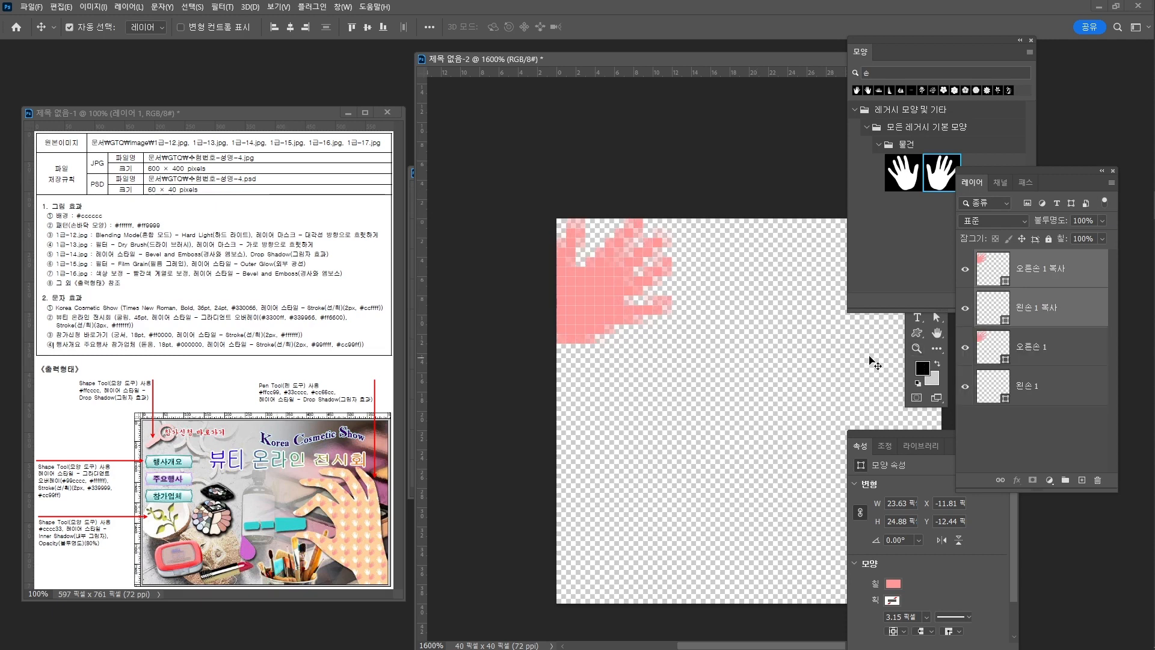
key(ctrl+t)
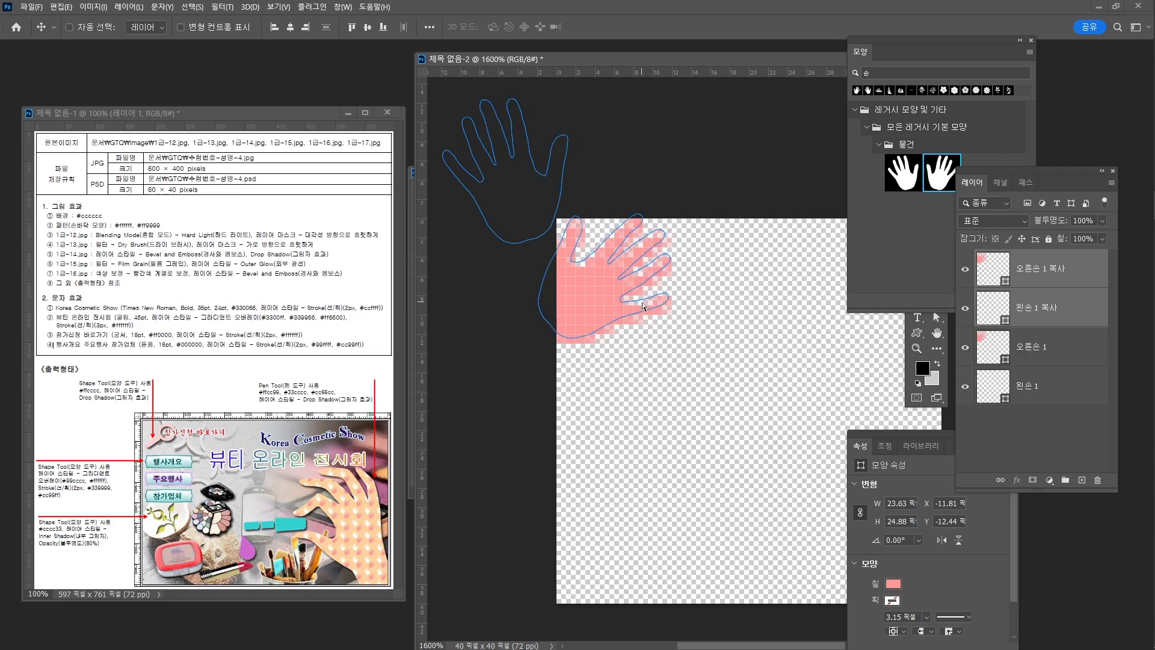
drag(622, 253, 647, 592)
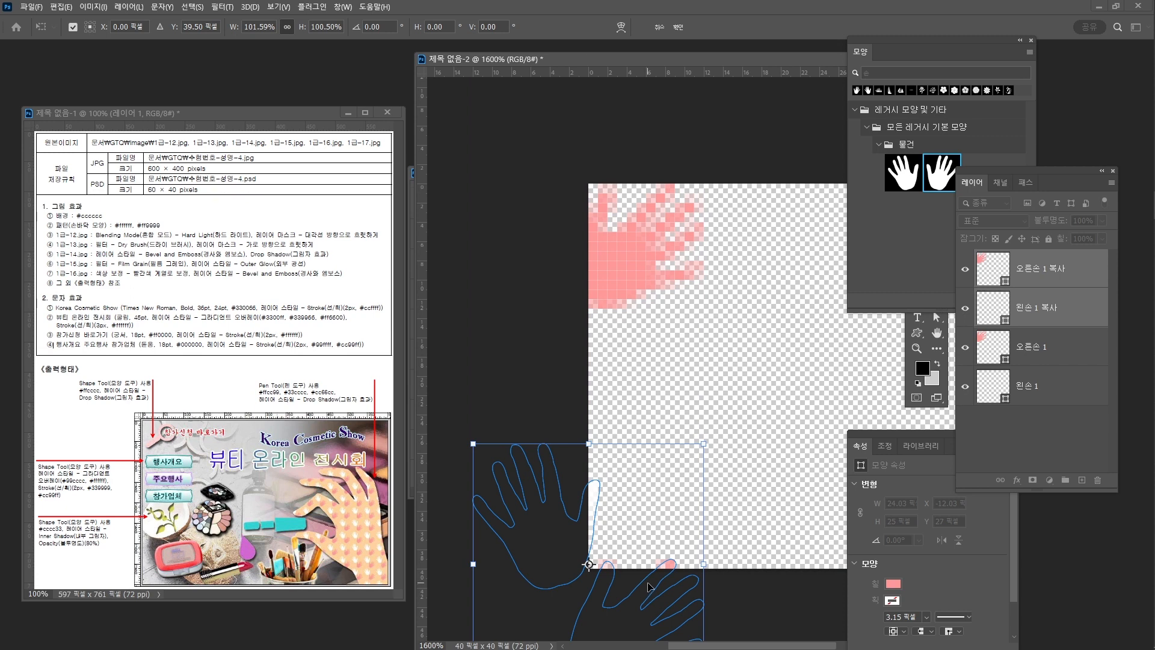
key(Up)
key(Return)
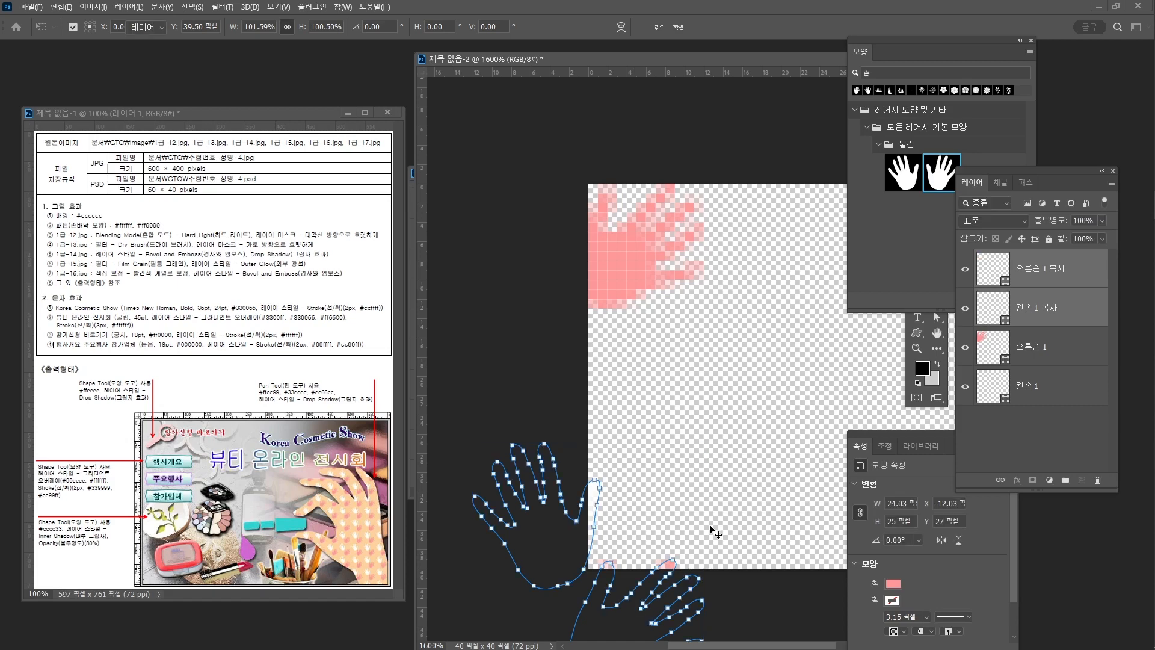
Duplicate all four hand layers and move the copies to the canvas's right edge, centred at X 40, Y 20 pixels.
drag(717, 442, 591, 430)
click(1045, 387)
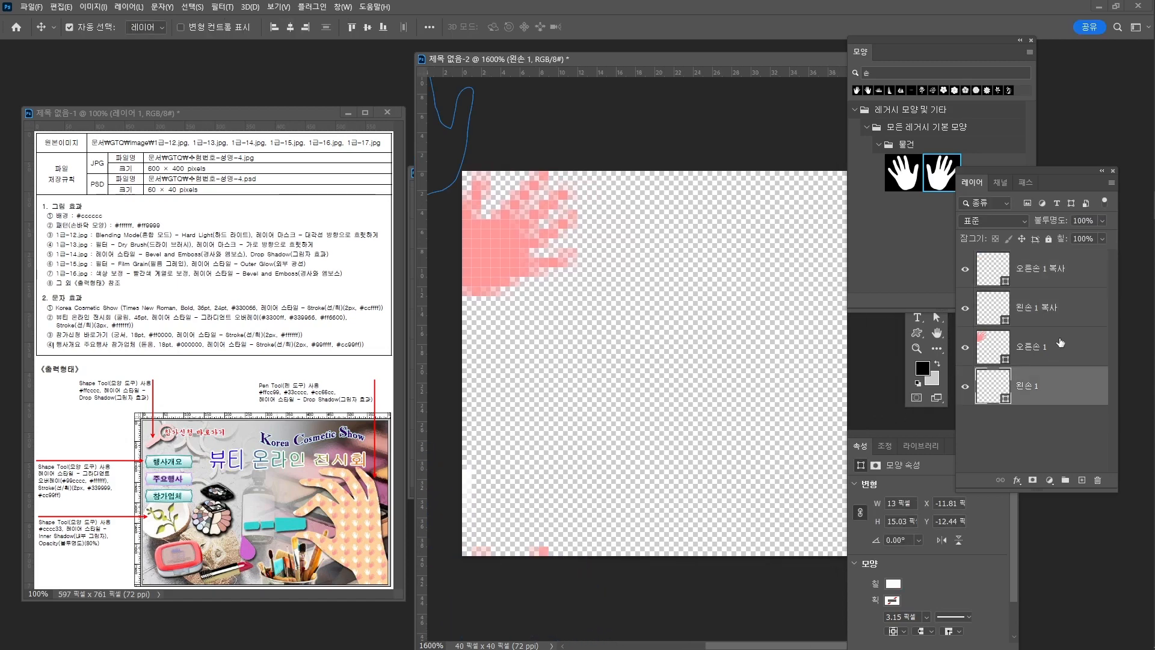
shift+click(1059, 270)
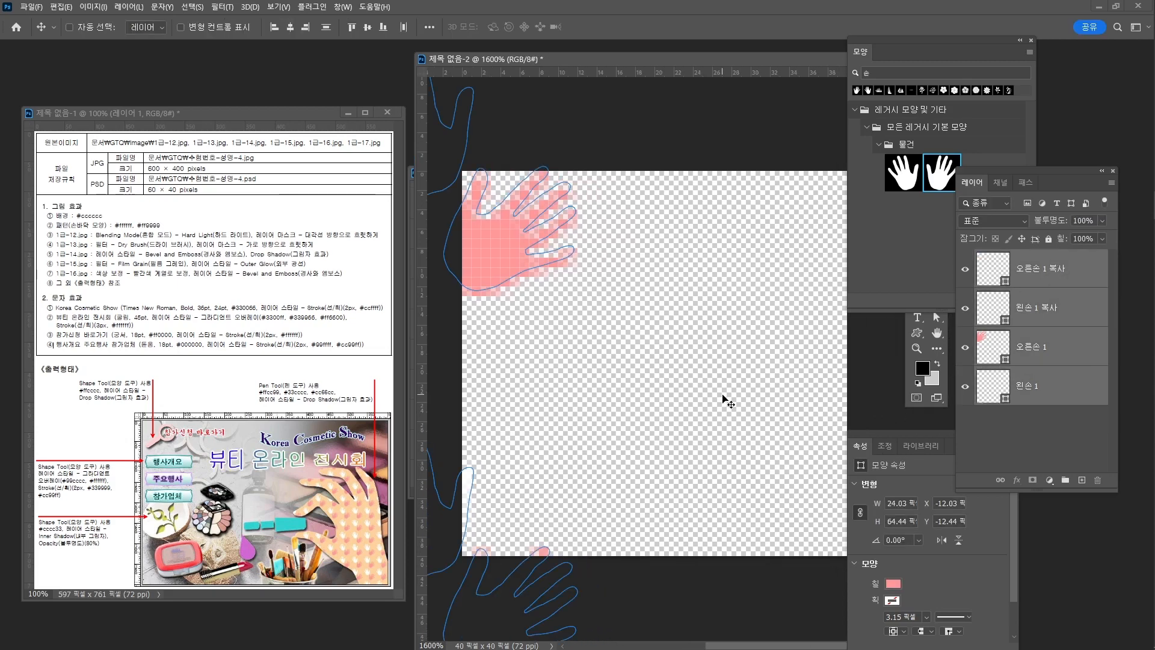
key(ctrl+j)
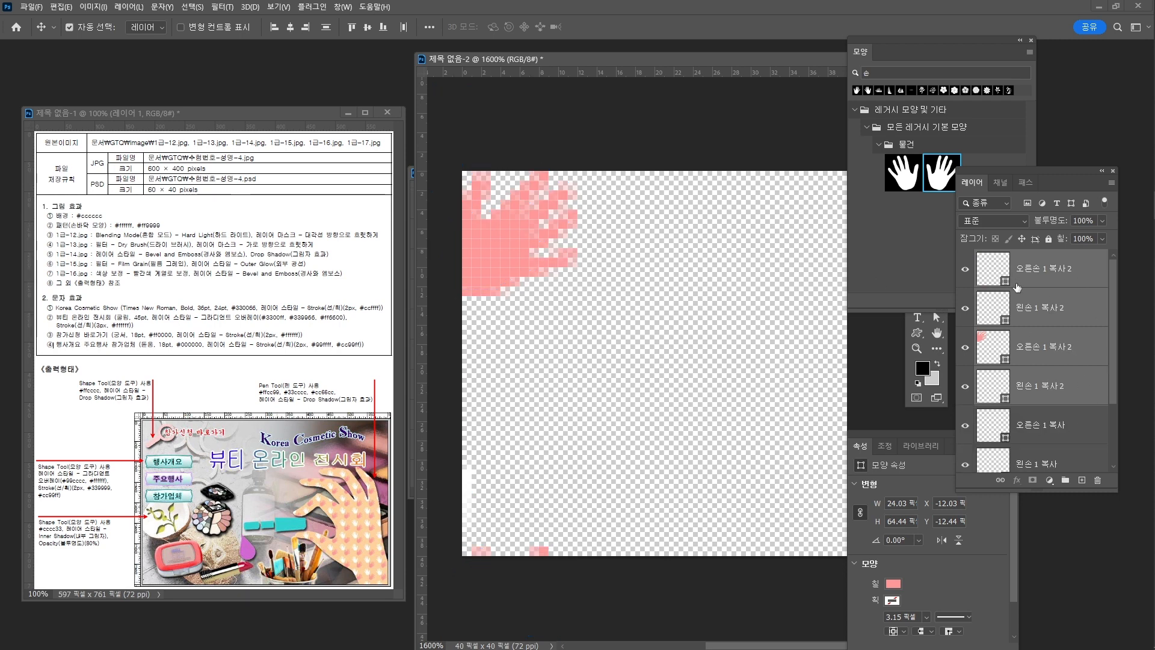
key(ctrl+t)
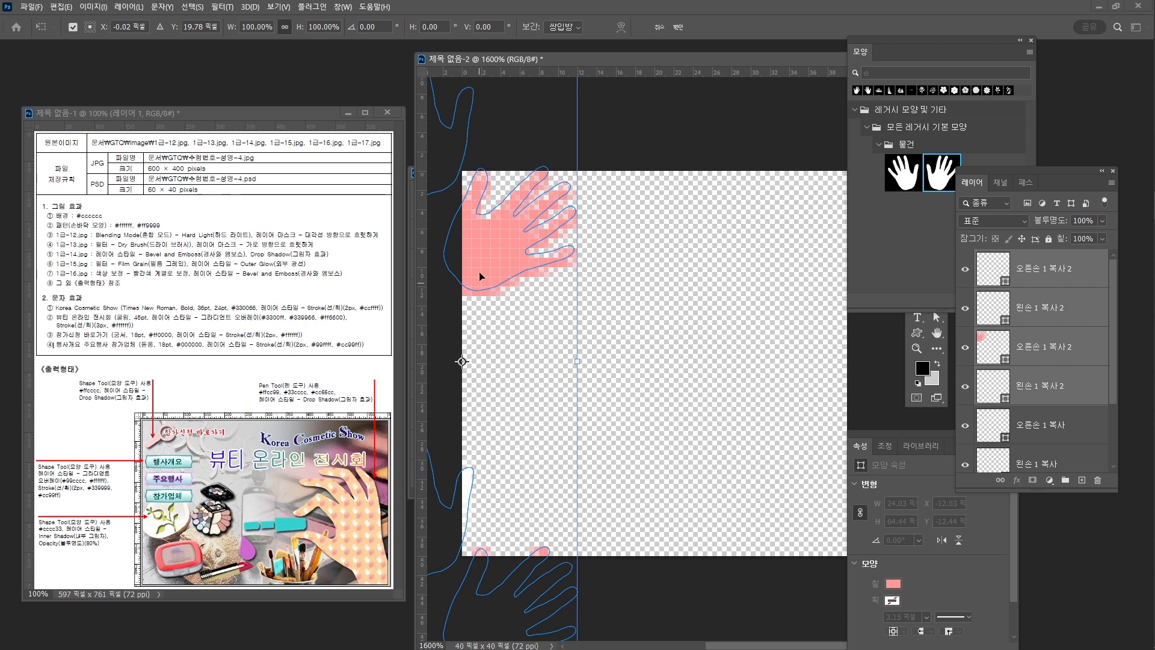
drag(478, 272, 607, 313)
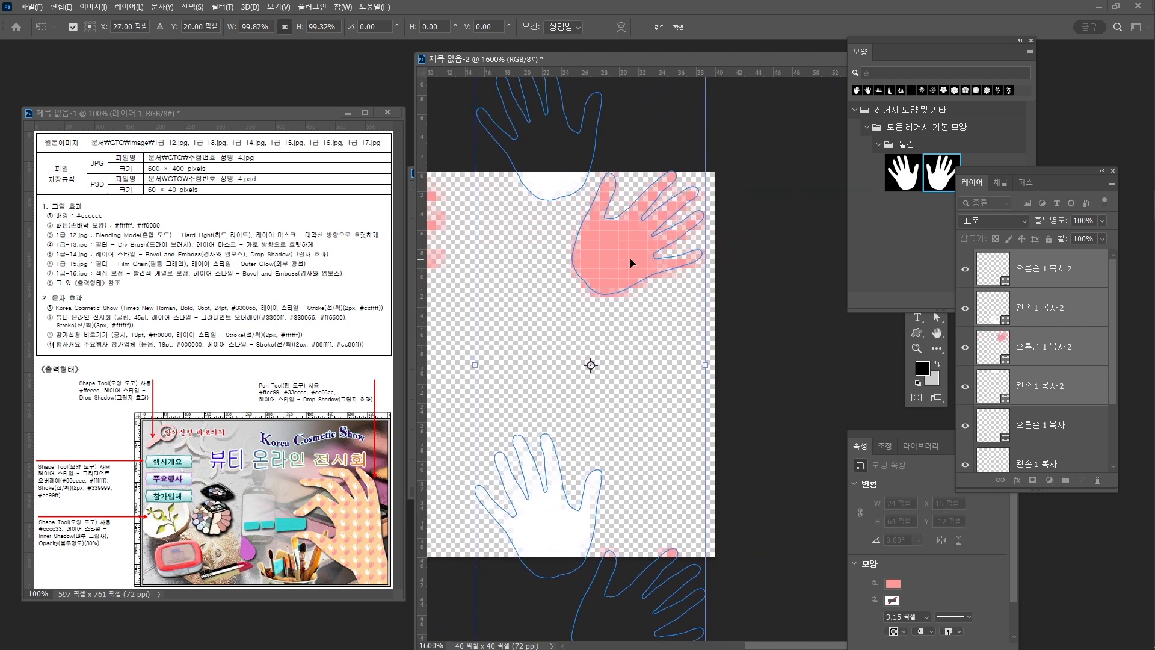
drag(630, 261, 758, 266)
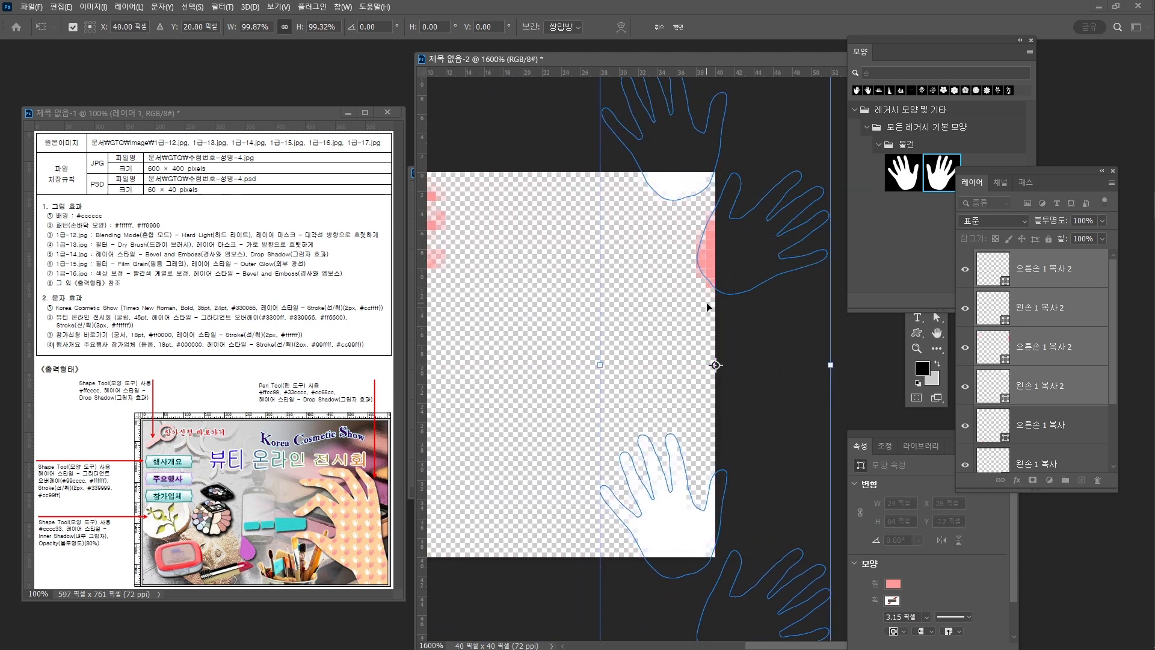
key(Return)
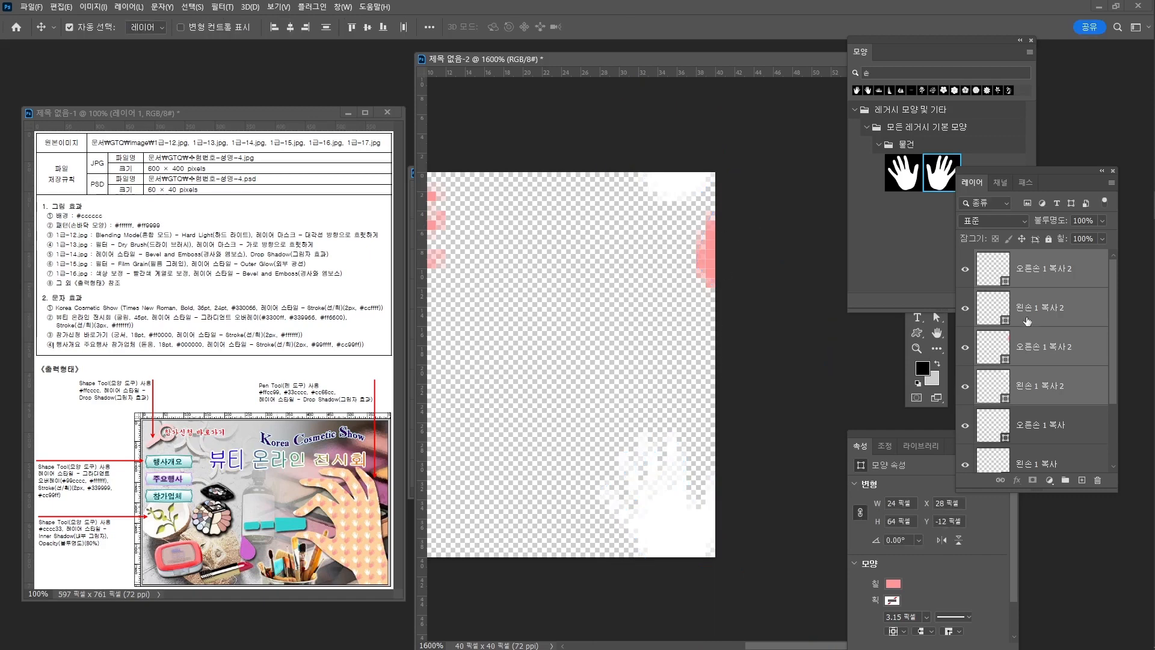
Select the upper-right pair of hand copies and check its transform bounds around the canvas's upper-right corner.
click(1052, 276)
click(690, 191)
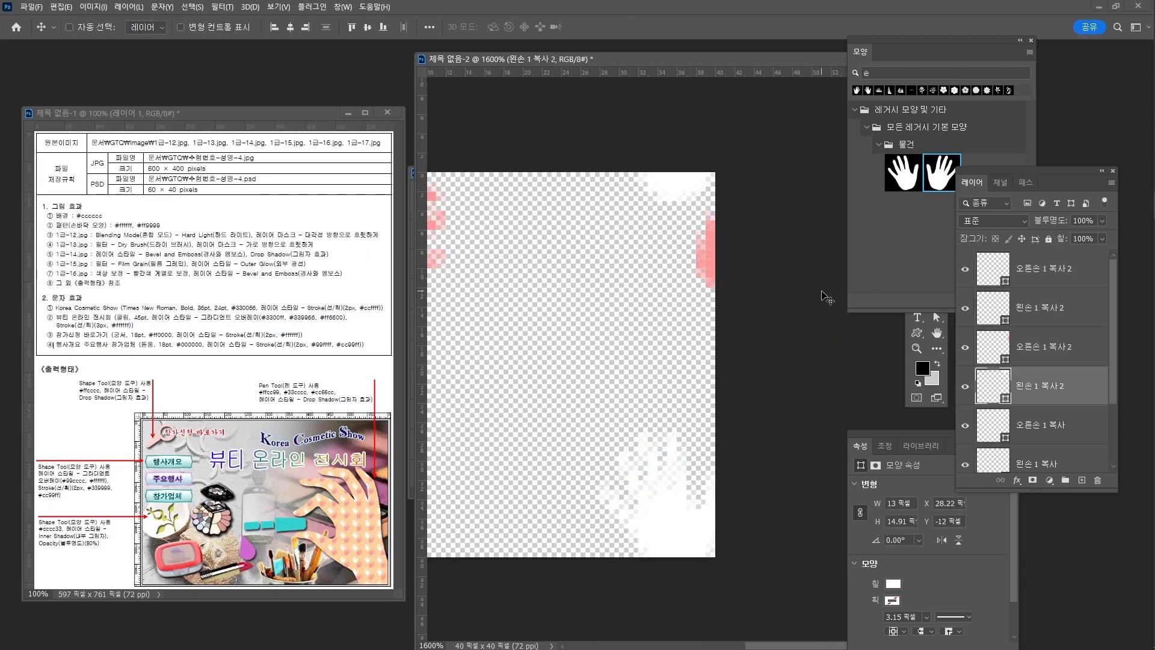
key(ctrl+t)
key(Return)
shift+click(1062, 353)
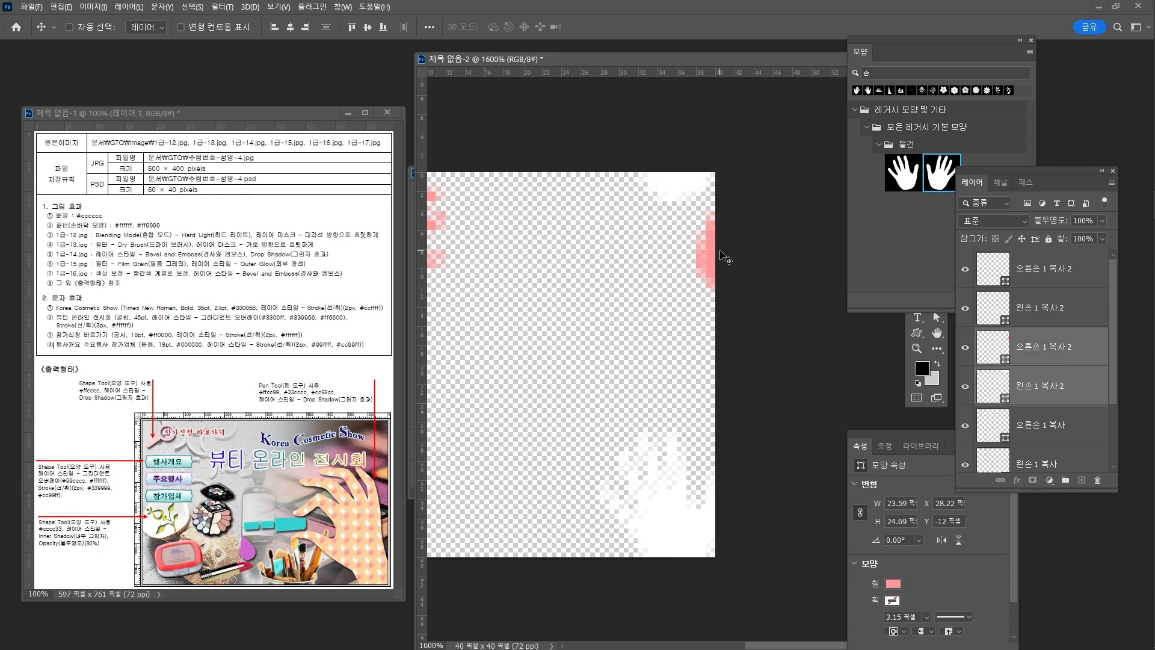
key(ctrl+t)
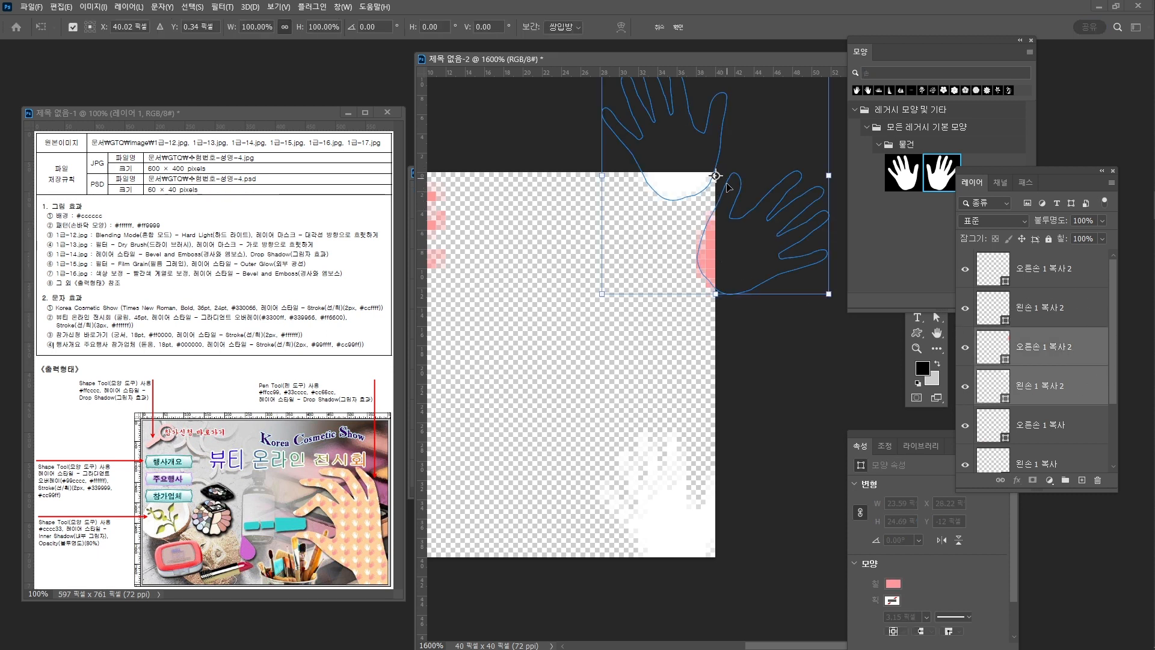
key(Return)
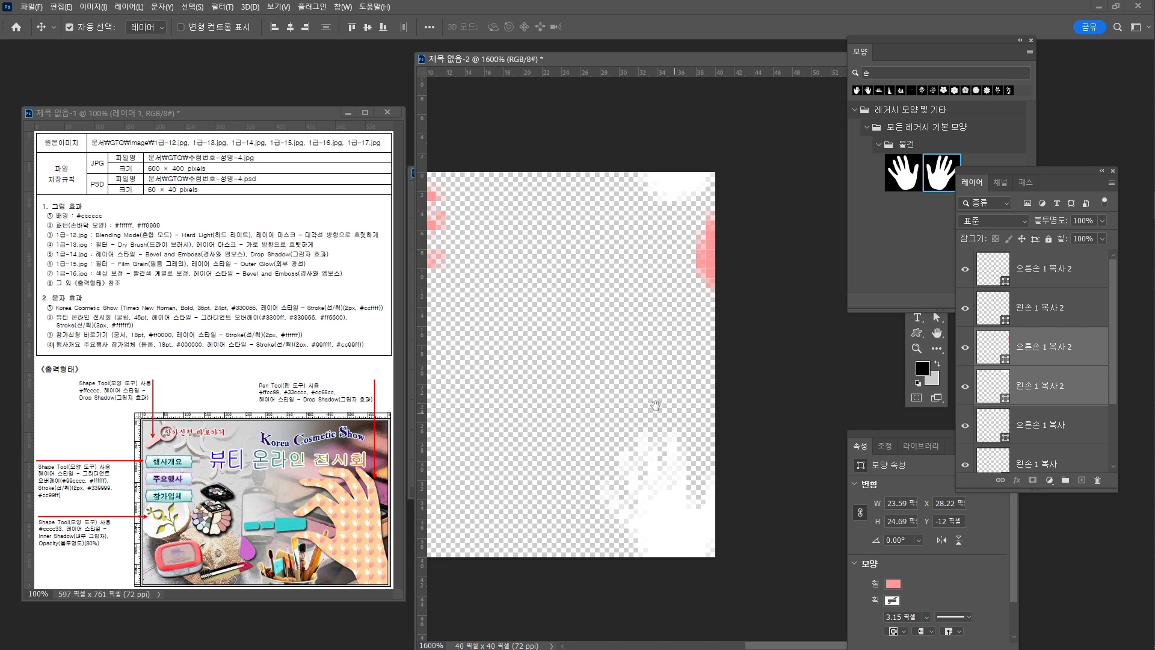
Define the 40 × 40 pixel hand tile as a pattern named "손바닥 모양".
drag(638, 400, 762, 398)
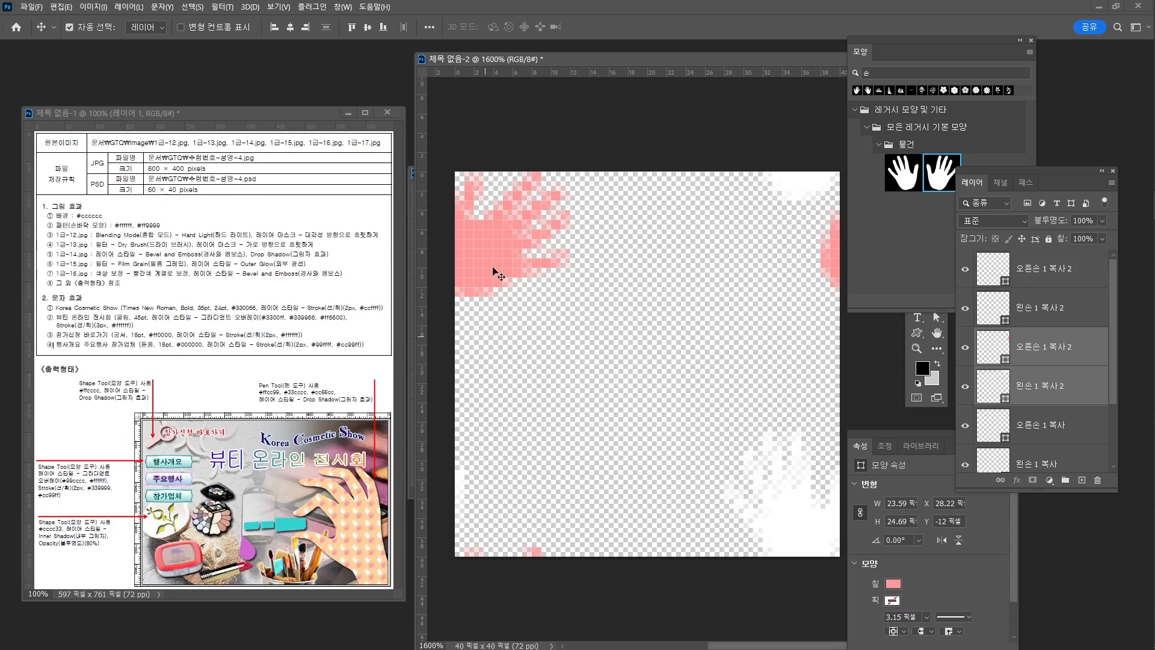
click(61, 7)
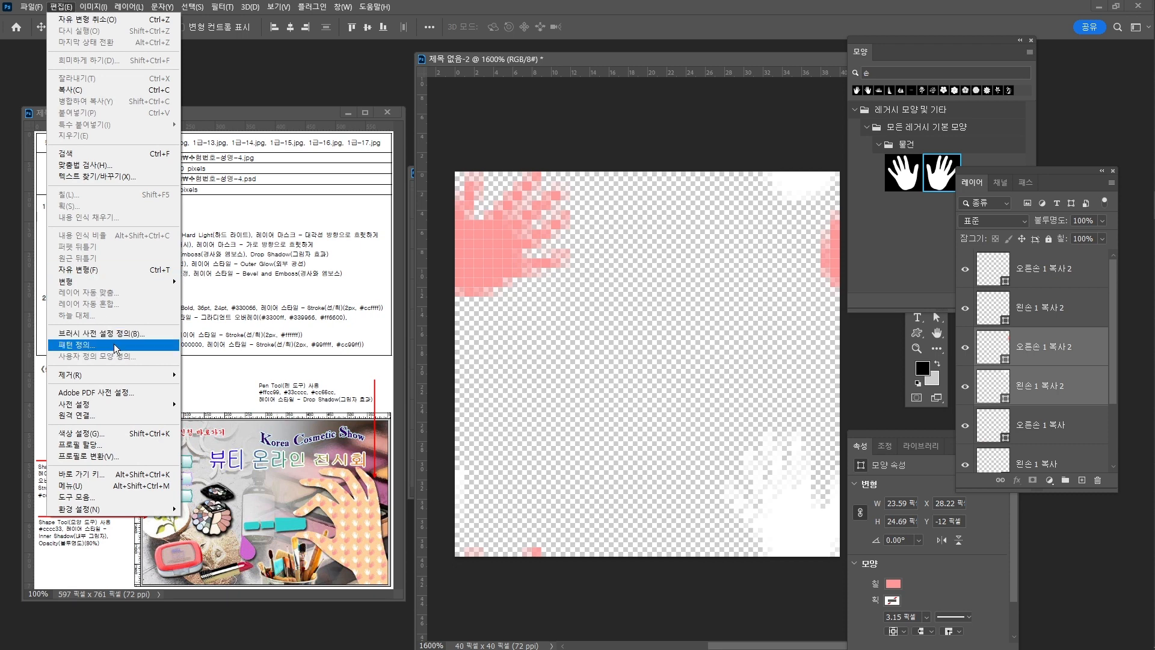
click(116, 346)
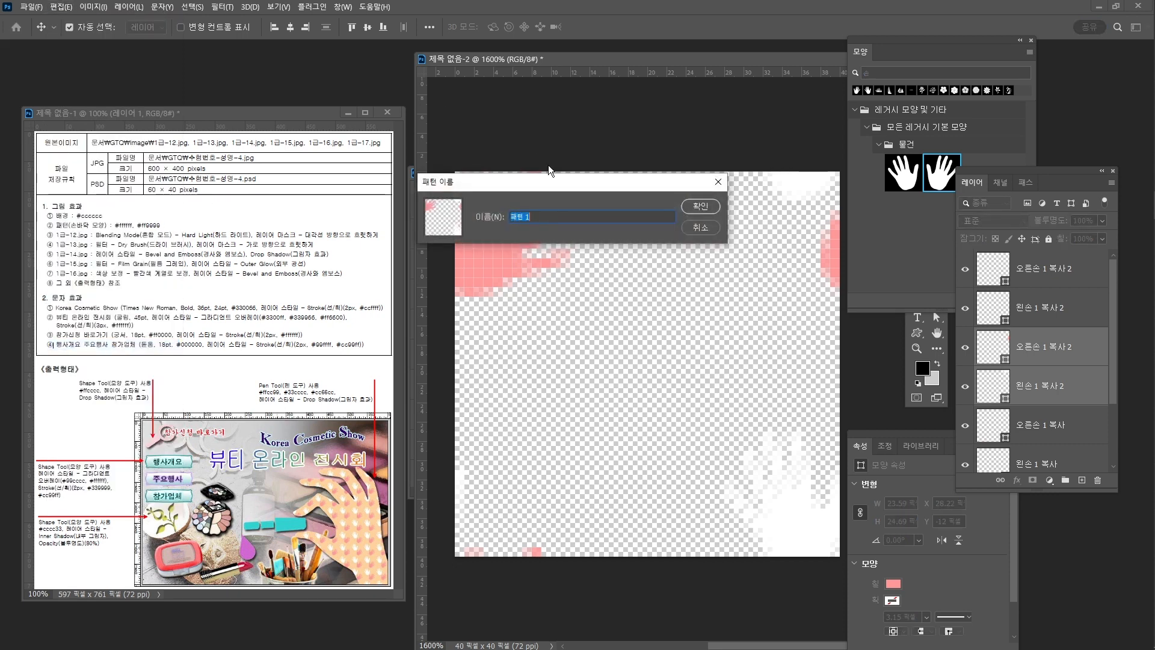
text(t)
text(손바닥 모양)
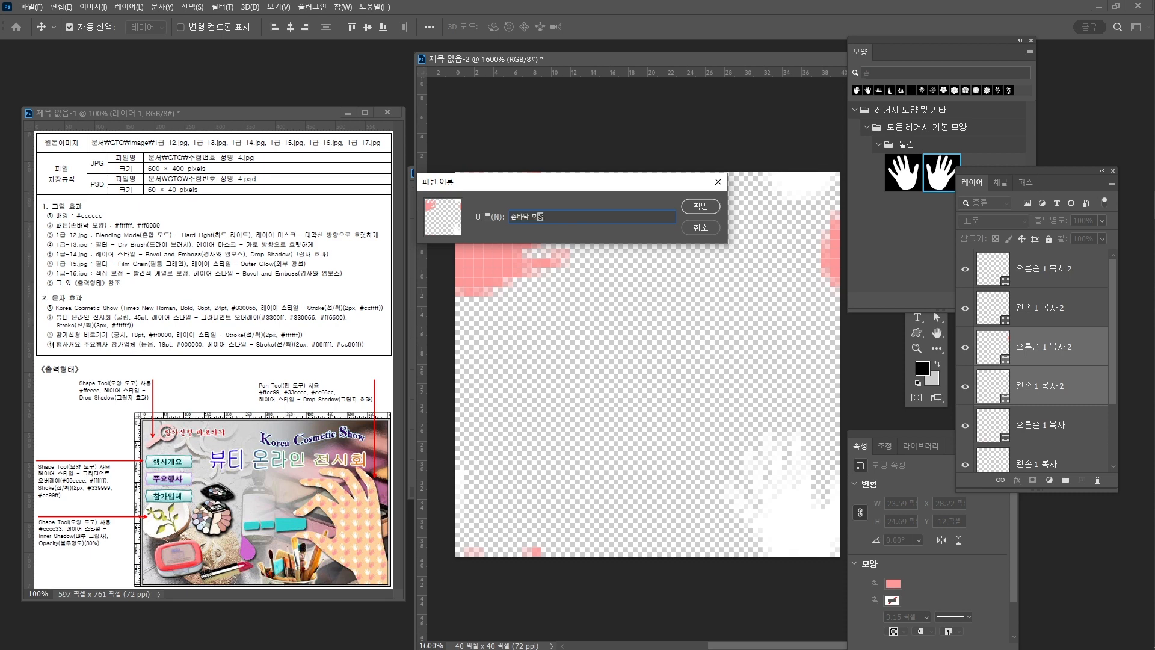
key(Return)
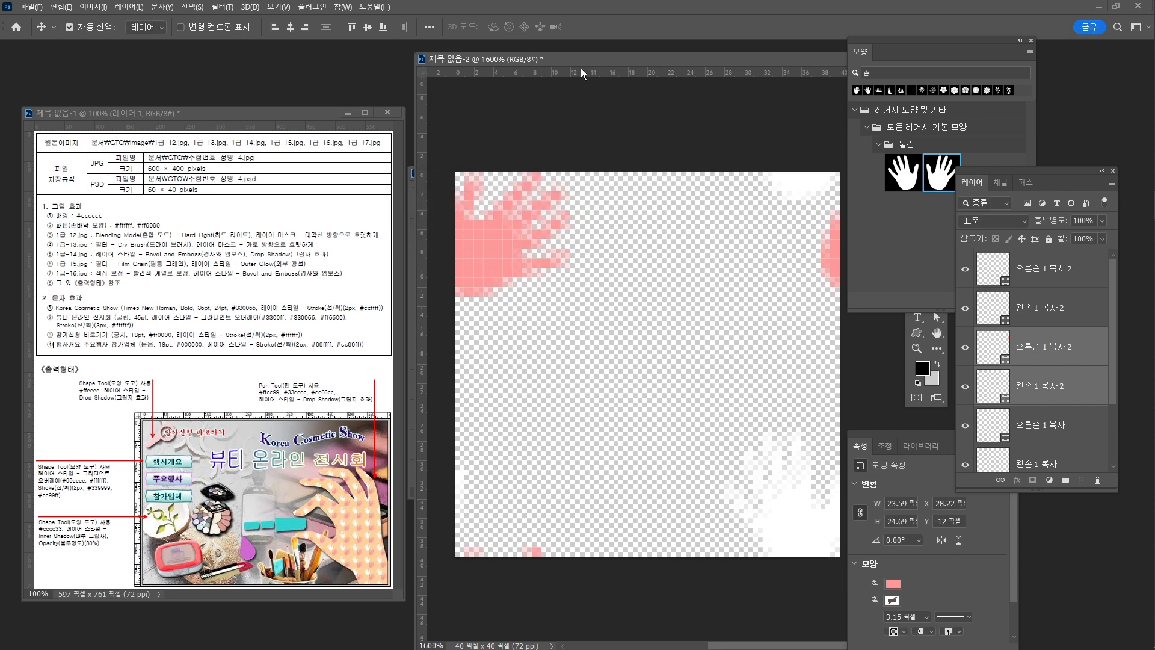
Move the pattern document out of the way and open 1급-12.jpg from the GTQ 소스파일 folder in its own window.
drag(557, 58, 87, 615)
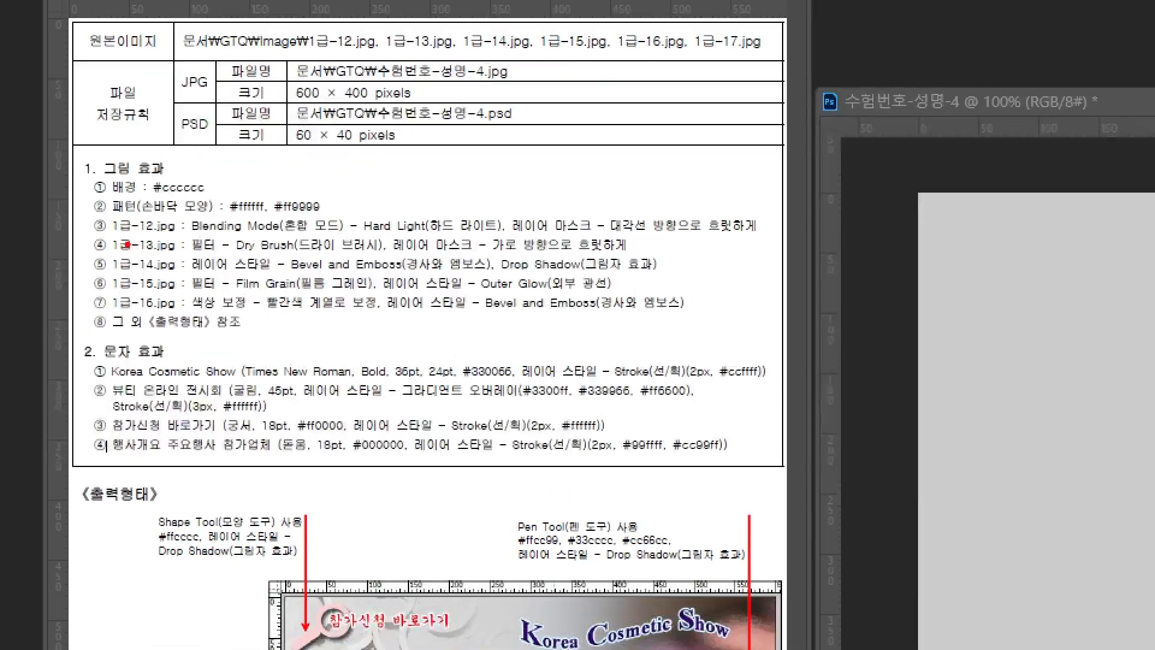
drag(41, 244, 104, 240)
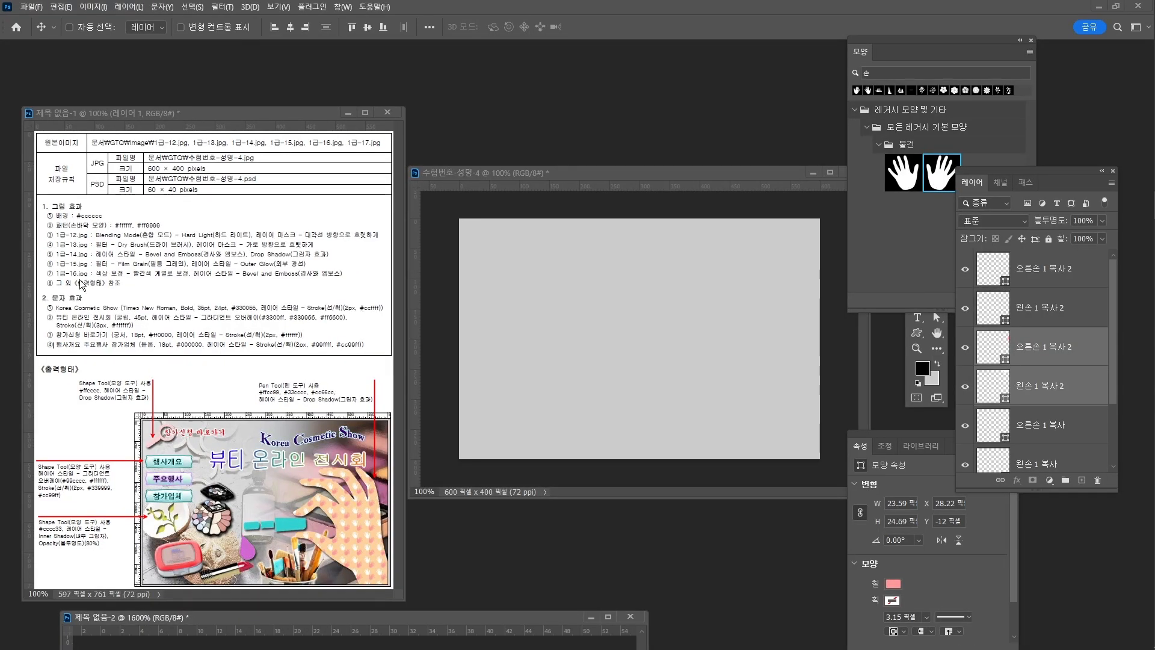
key(ctrl+o)
drag(334, 244, 481, 164)
double_click(479, 254)
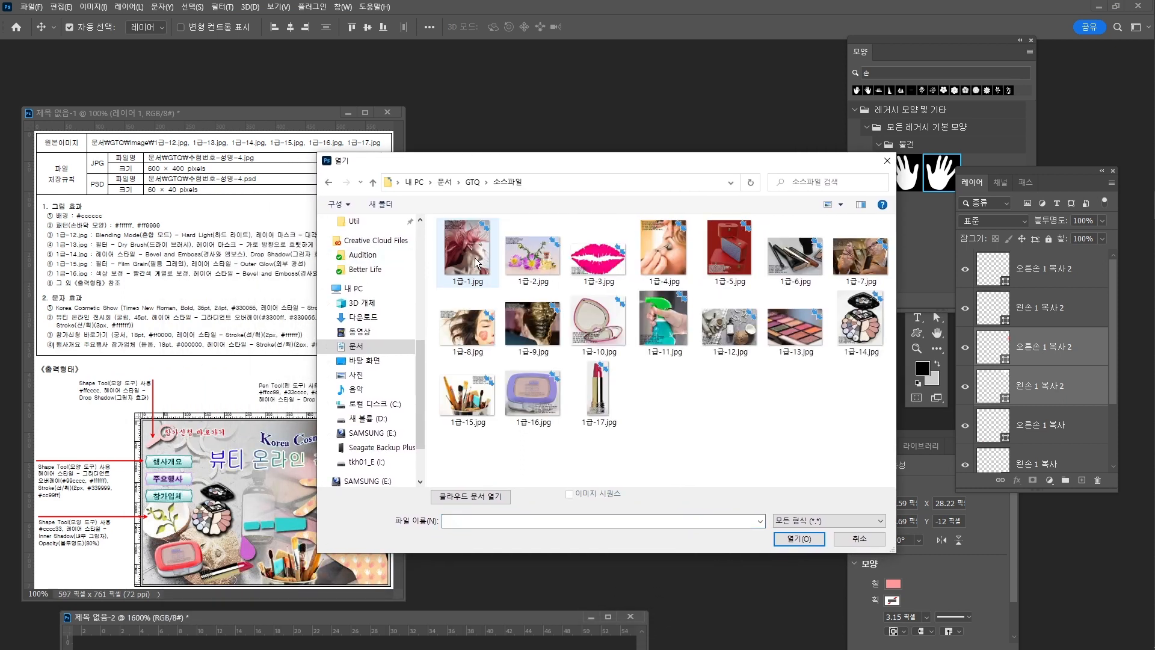
click(719, 334)
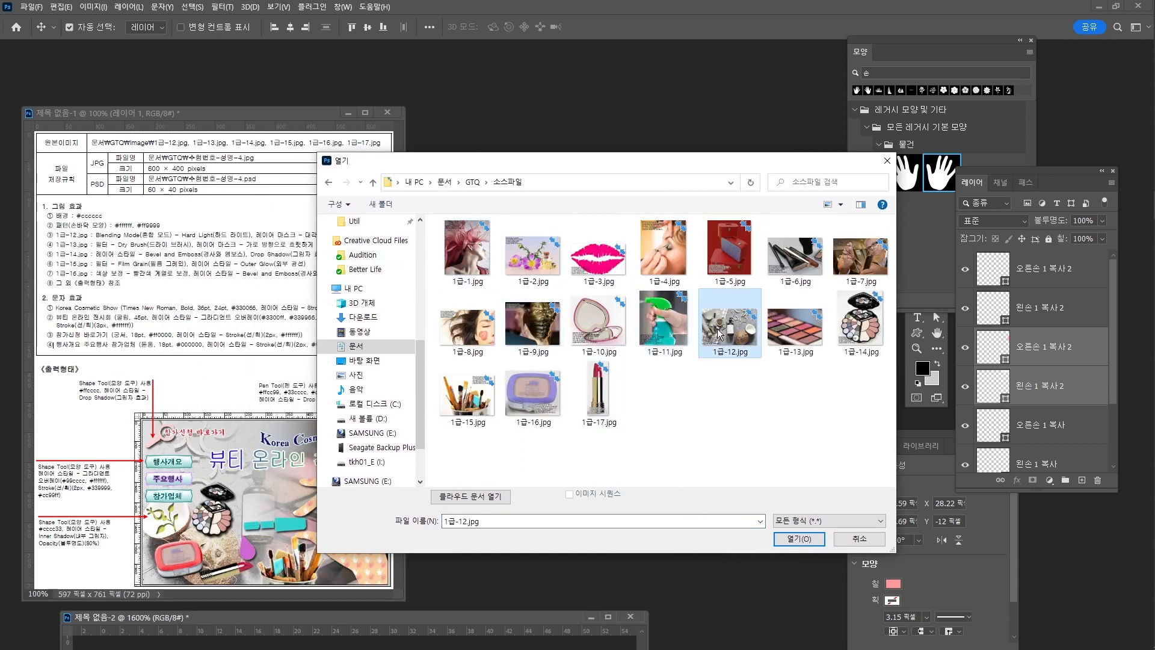
click(798, 537)
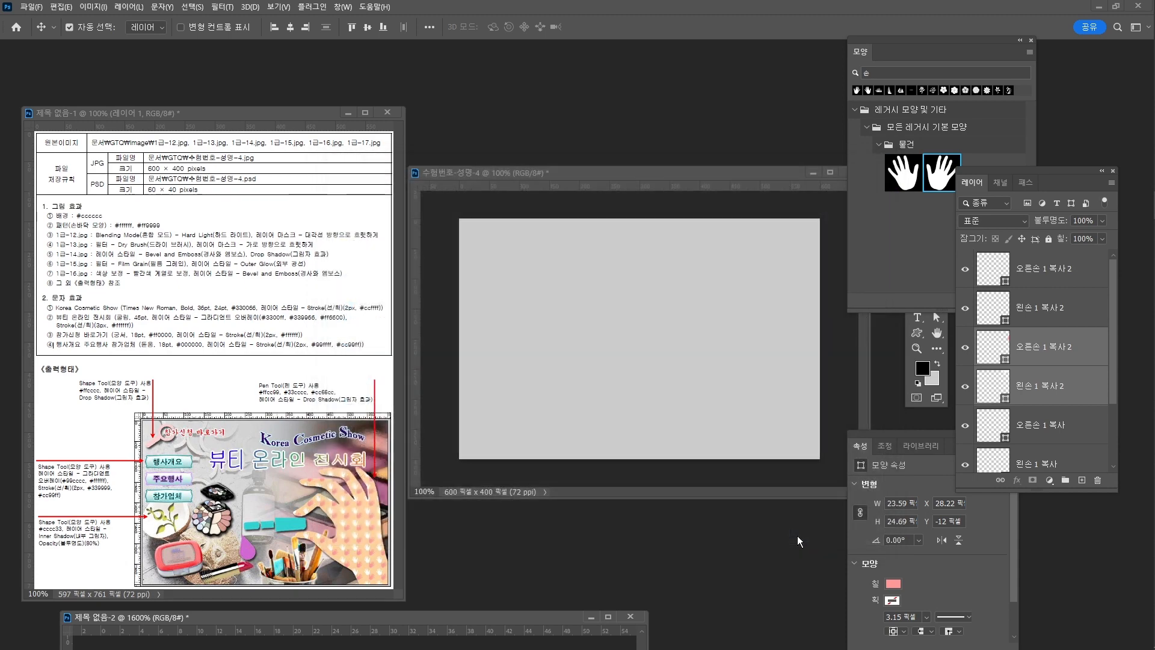
drag(241, 88, 599, 92)
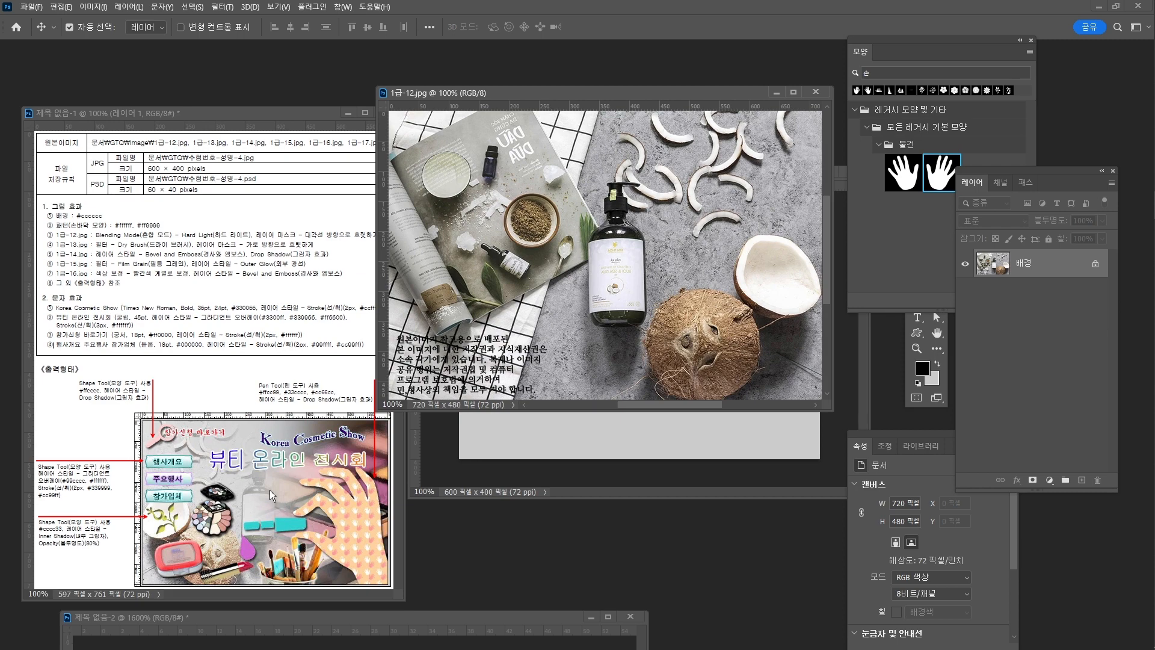
Resize the 1급-12.jpg image to 600 × 400 pixels.
key(ctrl)
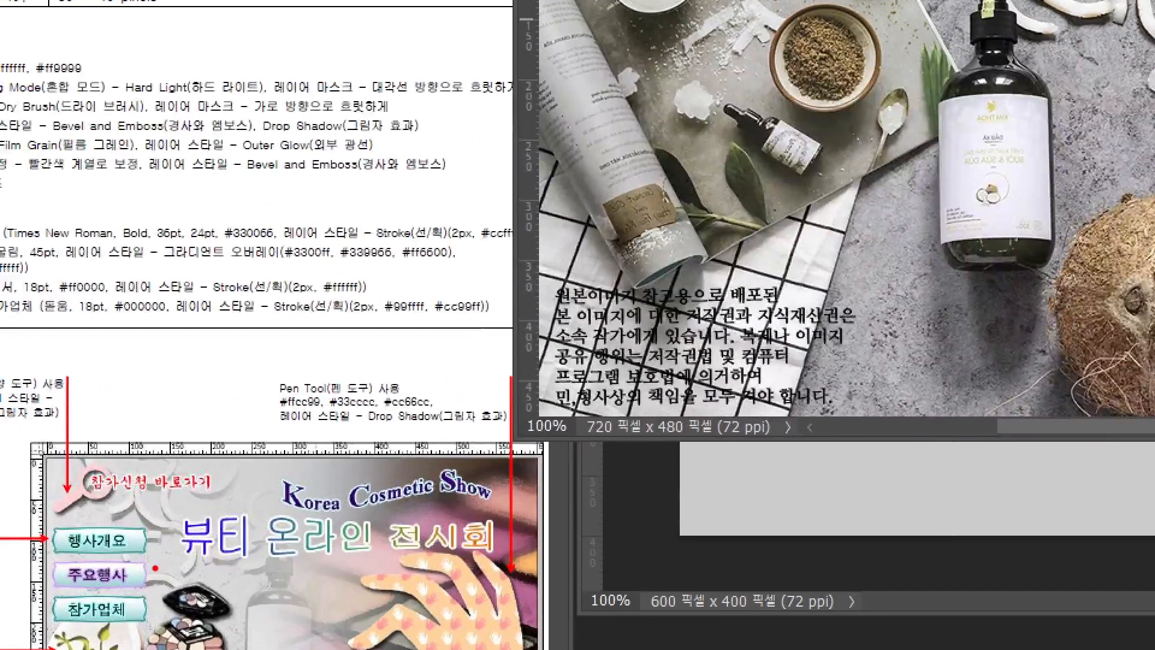
mouse_move(168, 475)
mouse_down()
mouse_move(175, 463)
mouse_move(163, 466)
mouse_up()
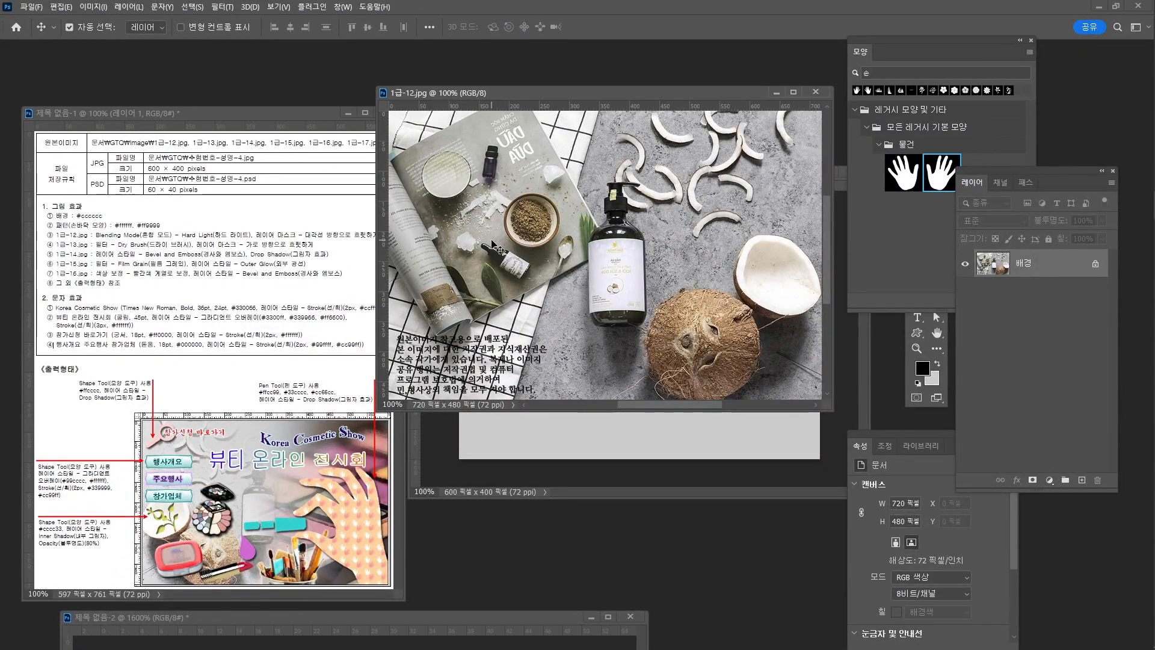
key(ctrl)
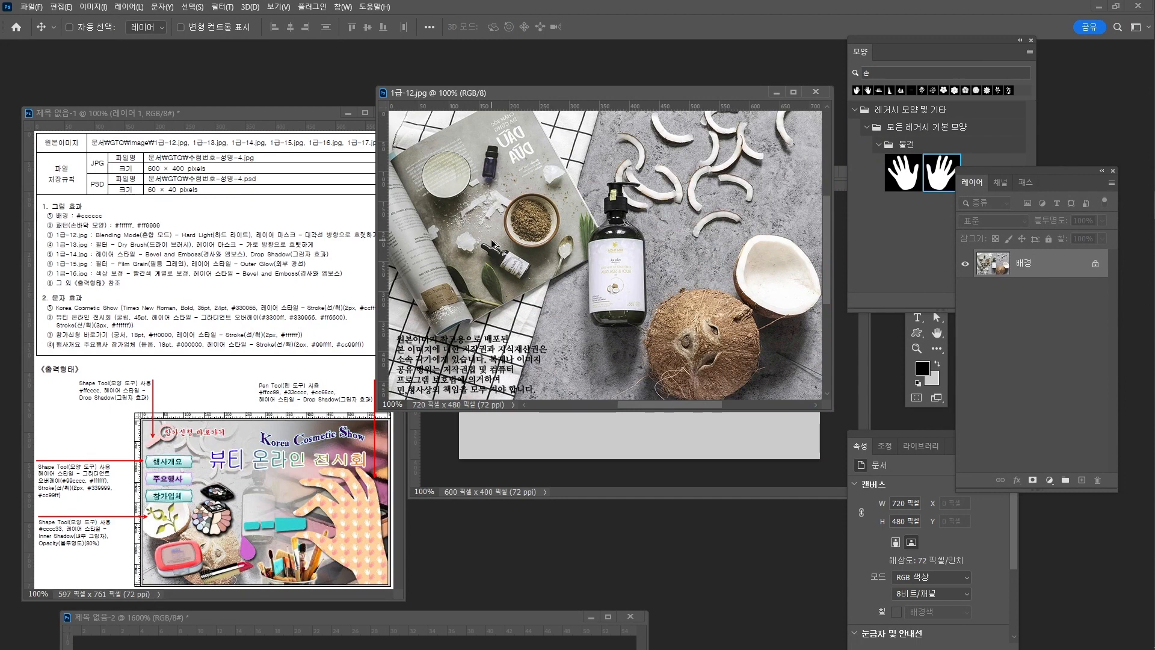
key(ctrl+alt+i)
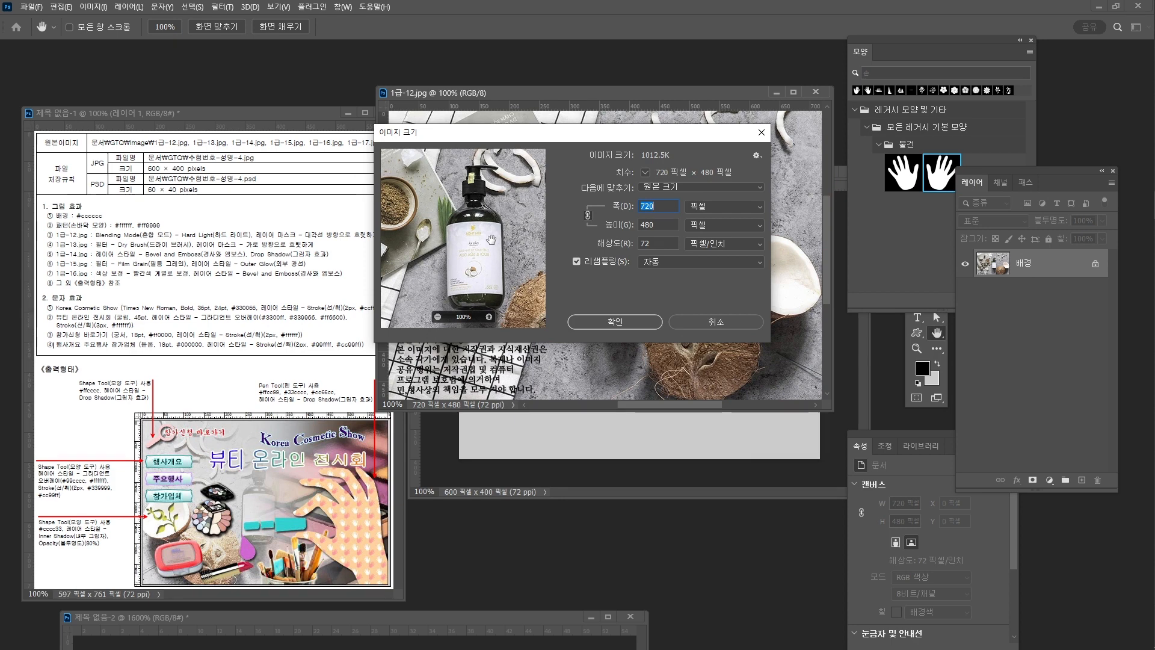
text(600)
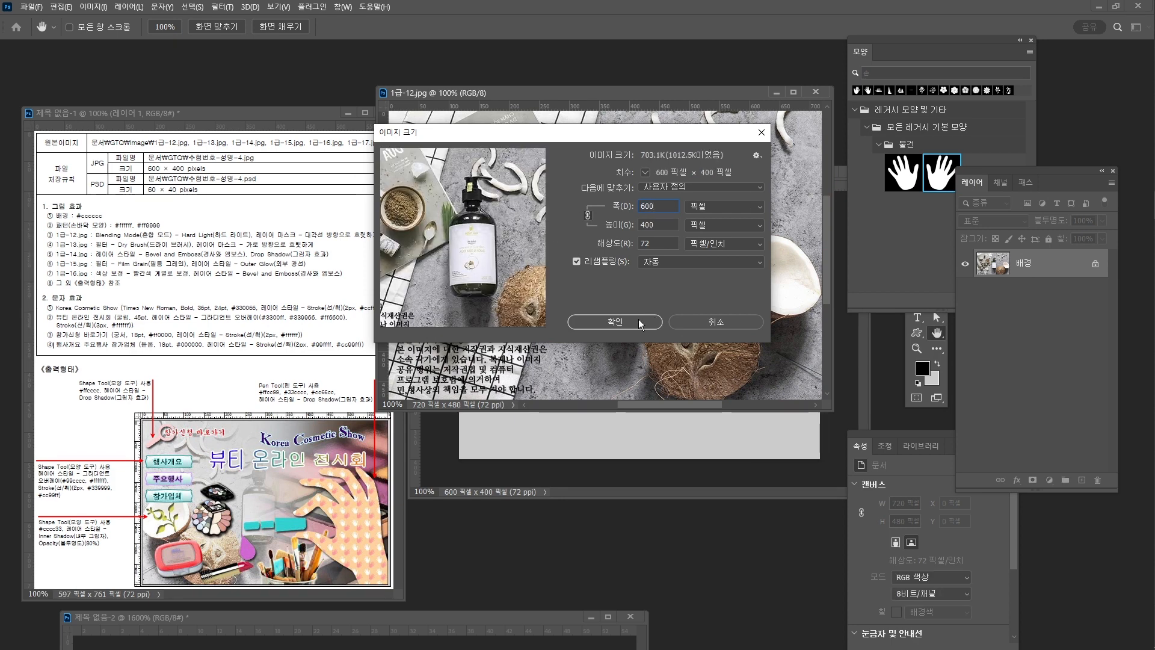
click(619, 322)
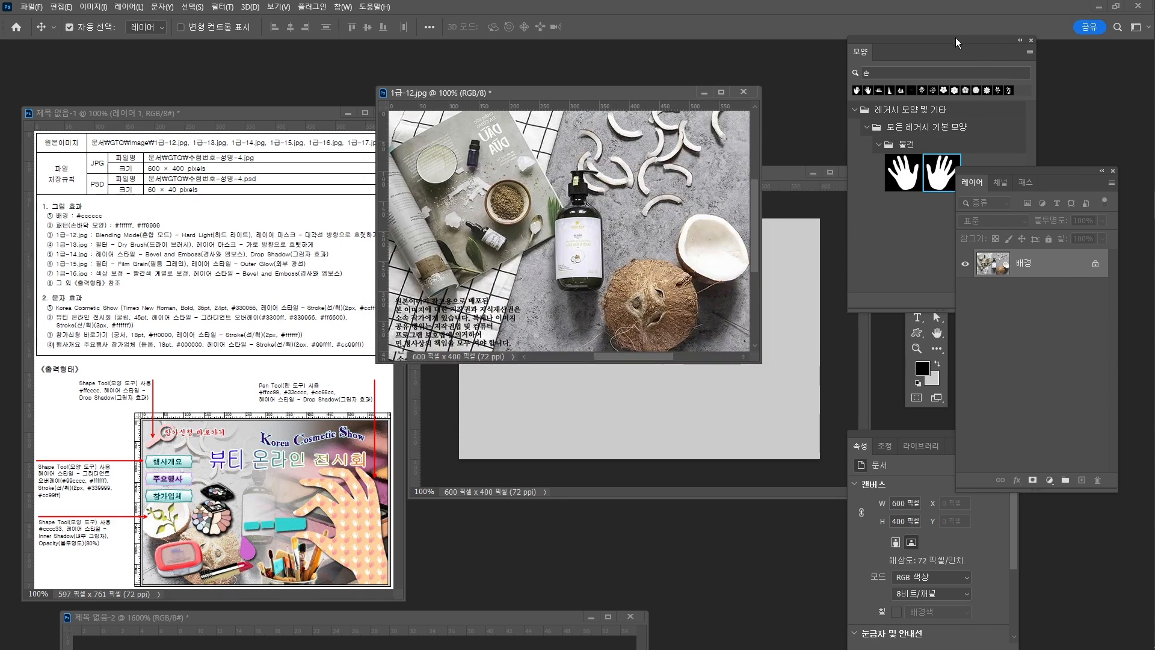
Close the Shapes panel, copy the 1급-12.jpg image into the 수험번호-성명-4 document and centre it on the canvas both ways.
click(1031, 39)
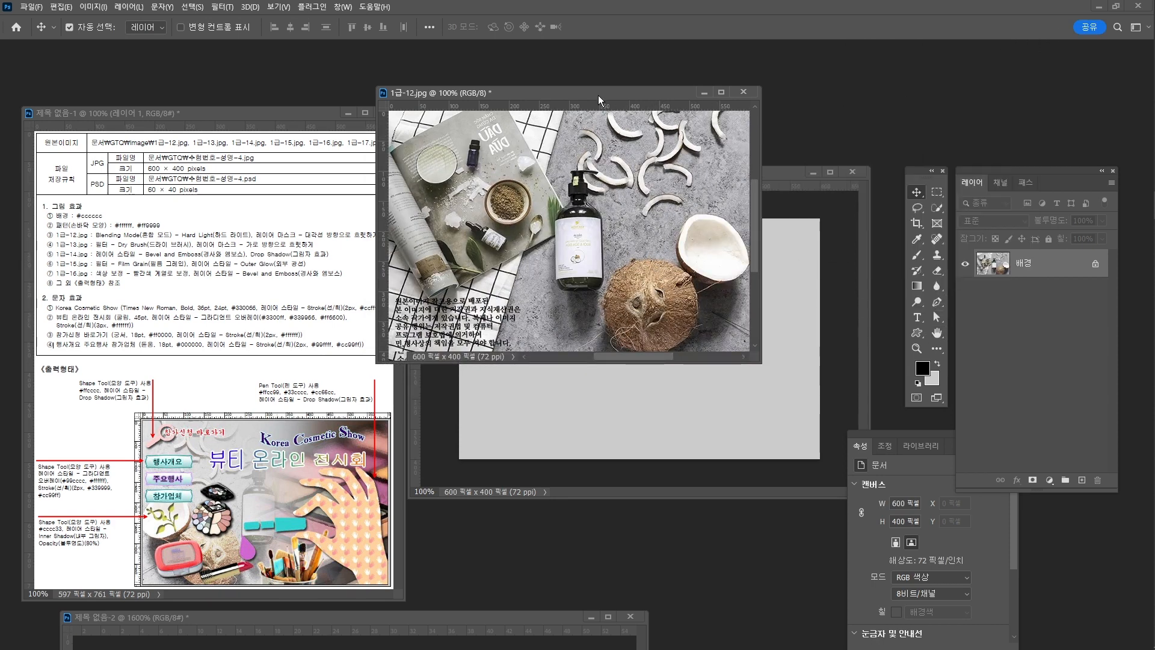
drag(598, 95, 837, 70)
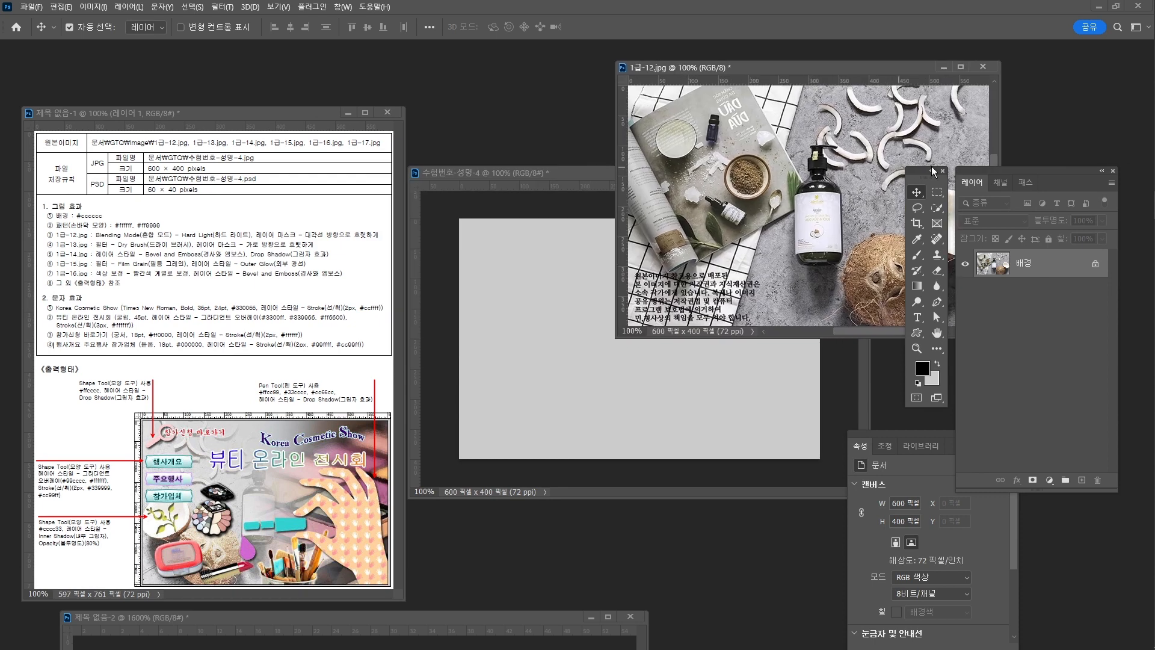
drag(758, 173, 520, 314)
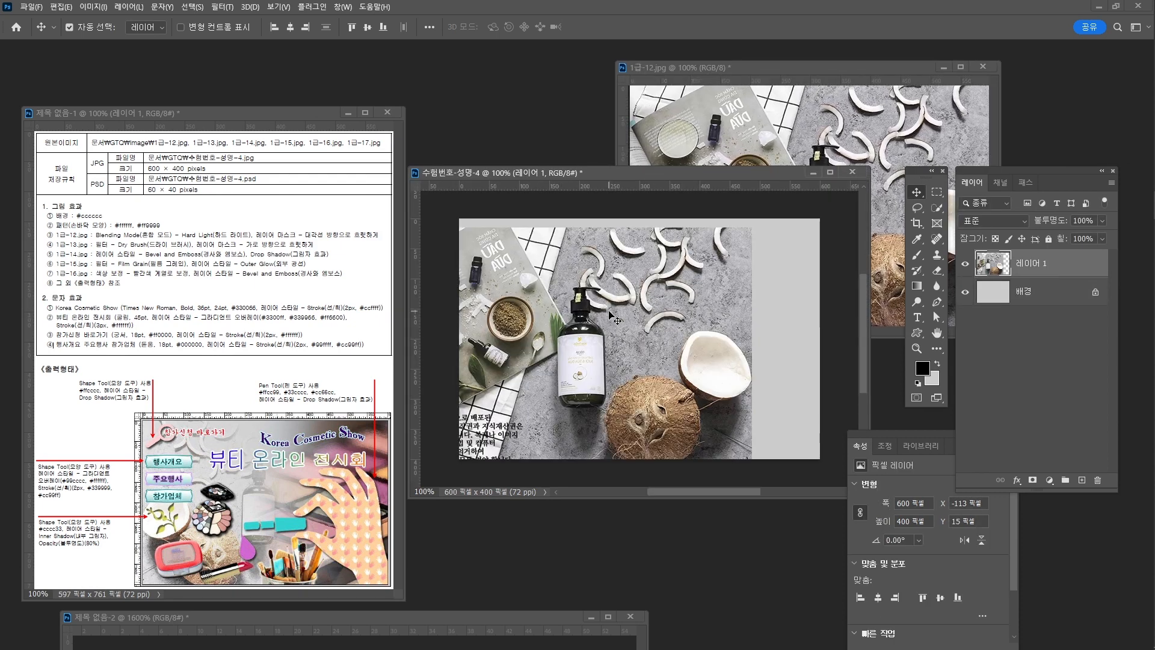
click(428, 28)
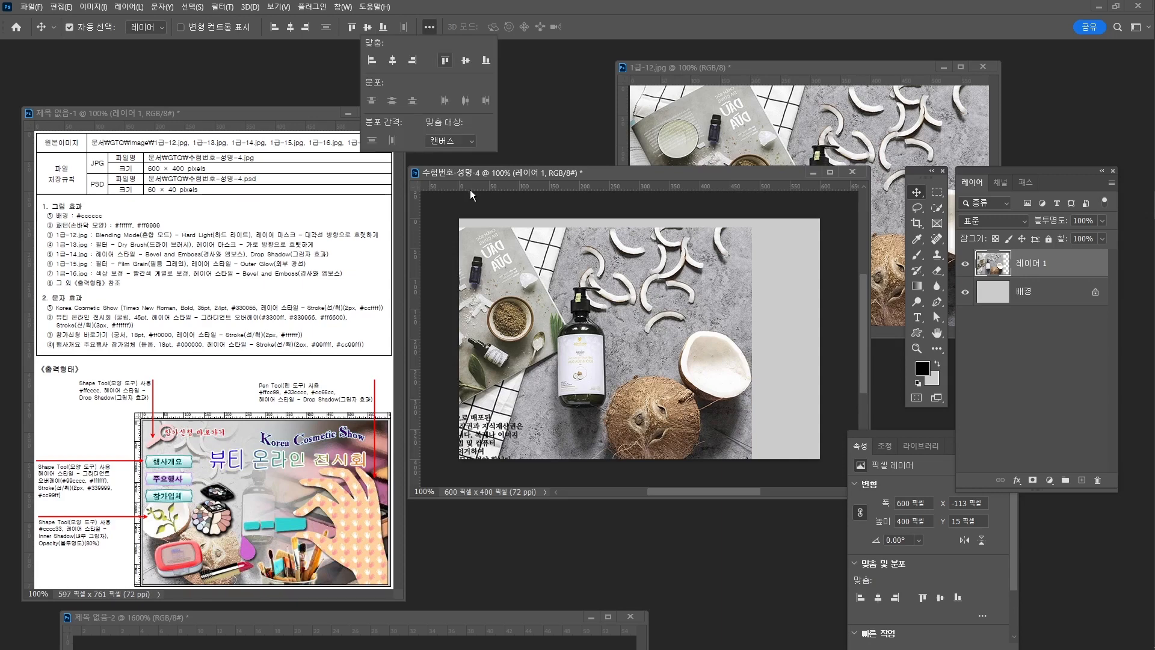
click(393, 61)
click(467, 61)
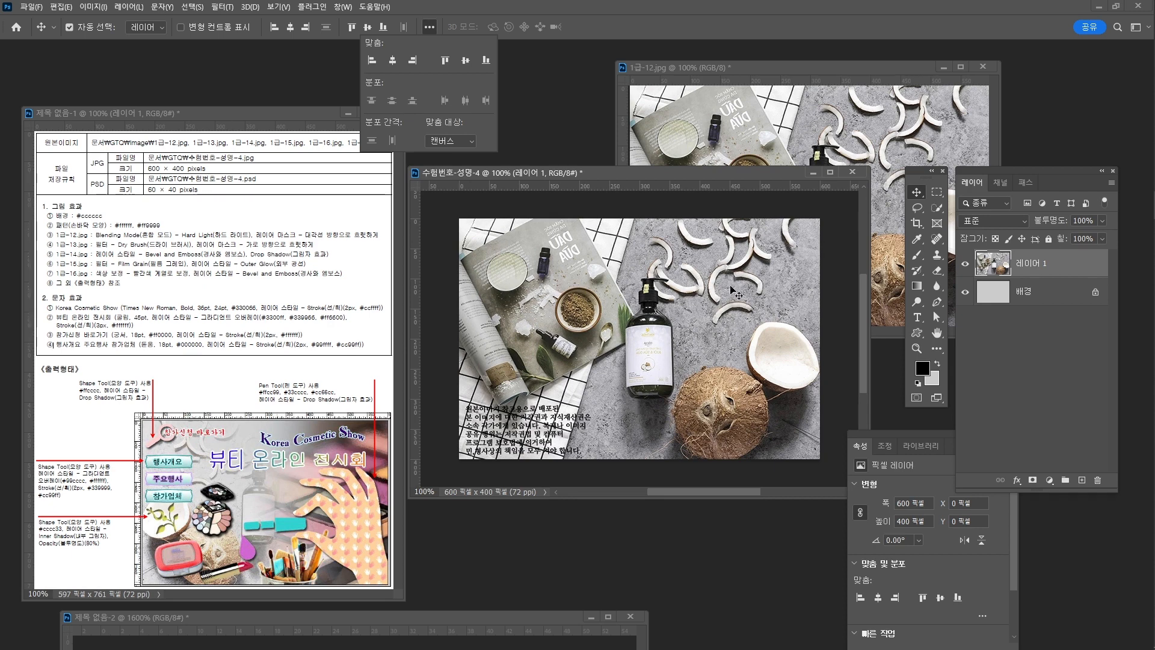
Flip the placed coconut and bottle image layer horizontally.
click(1046, 265)
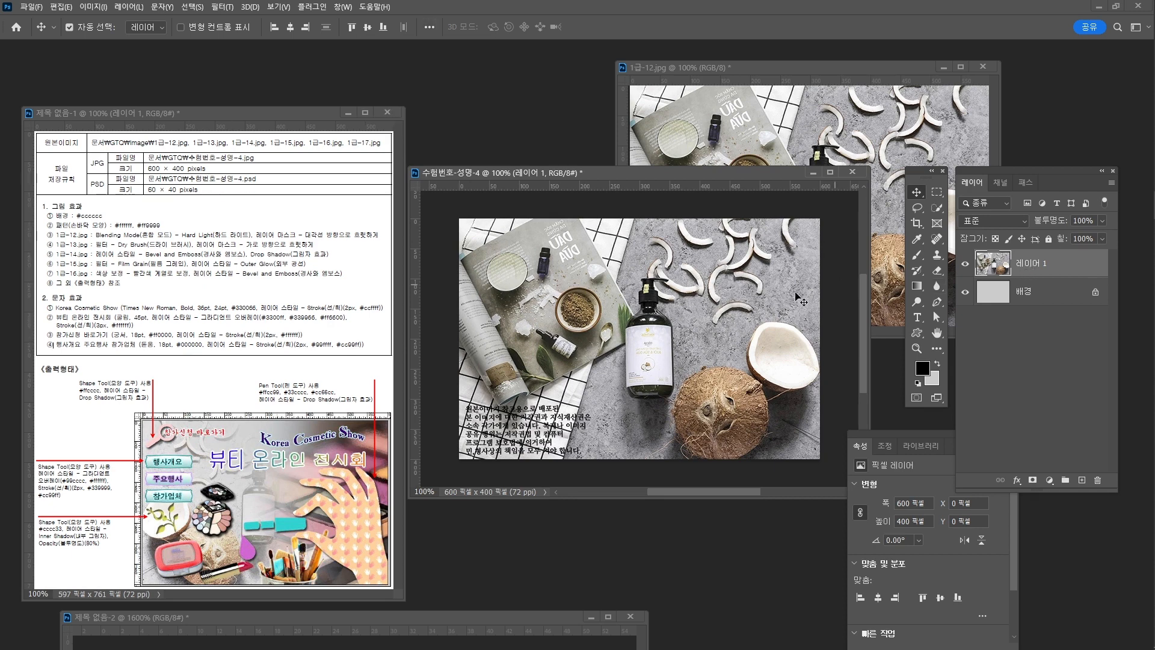
key(ctrl+t)
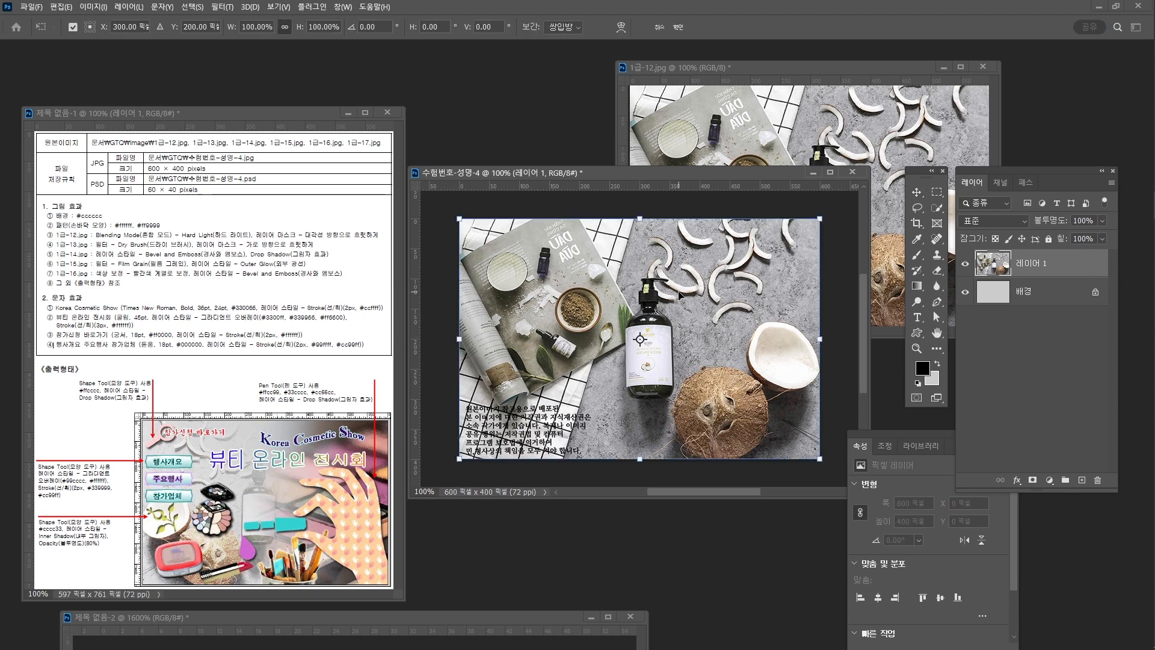
right_click(680, 294)
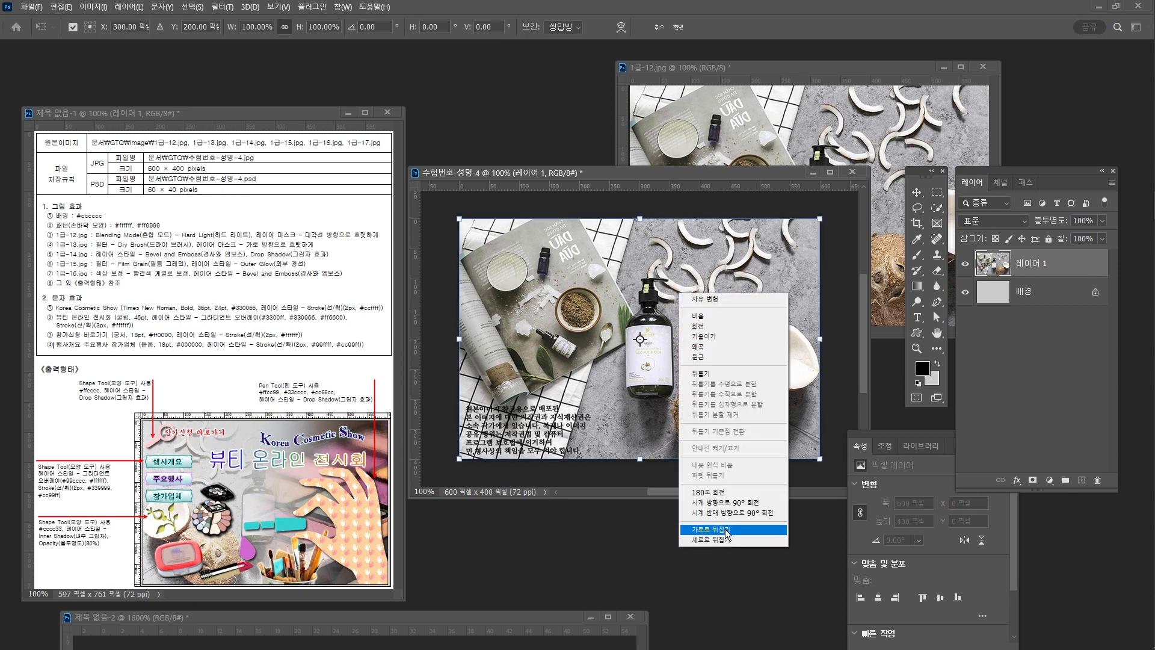
click(725, 530)
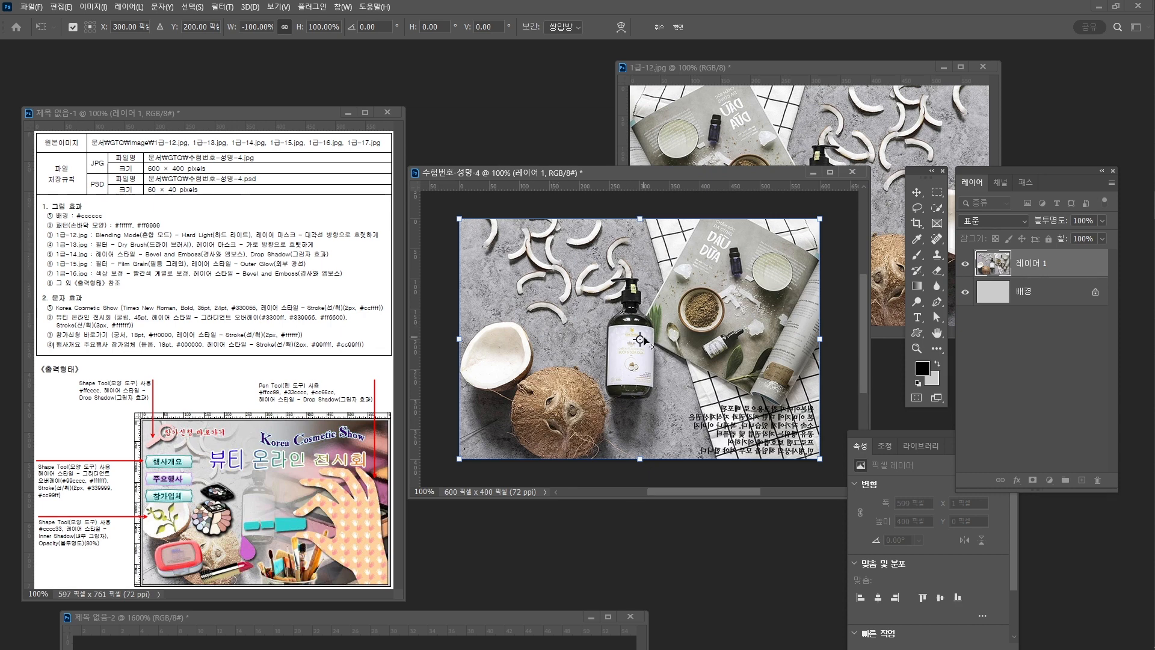
key(Return)
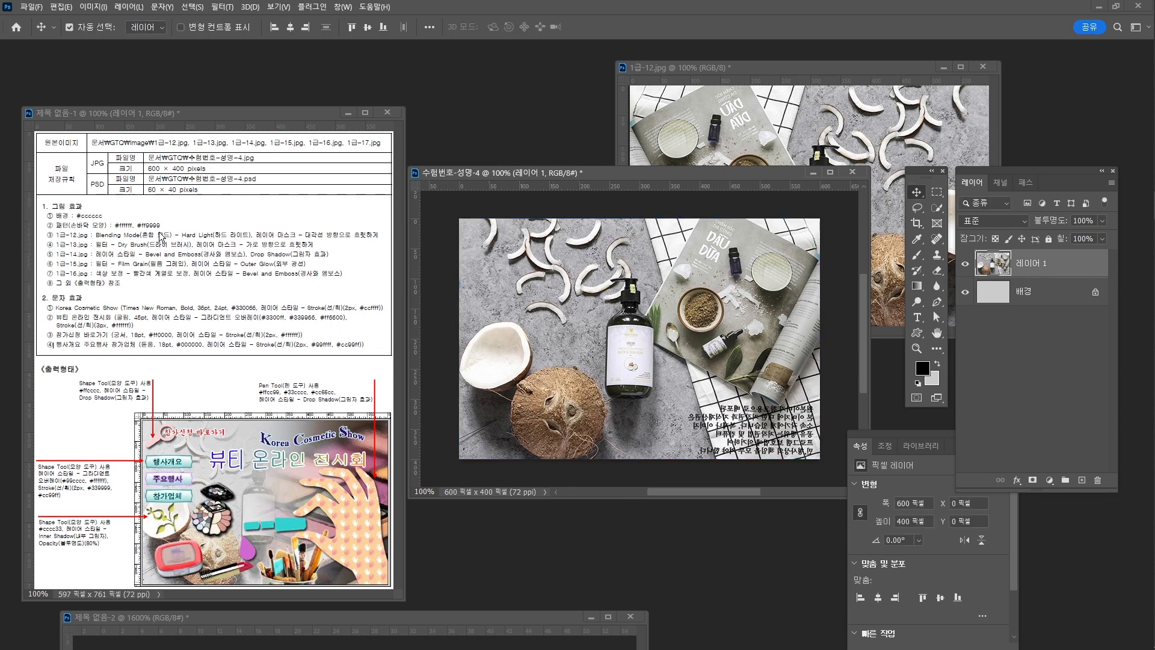
Set the image layer's blending mode to Hard Light (하드 라이트) and add a layer mask to it.
click(1005, 221)
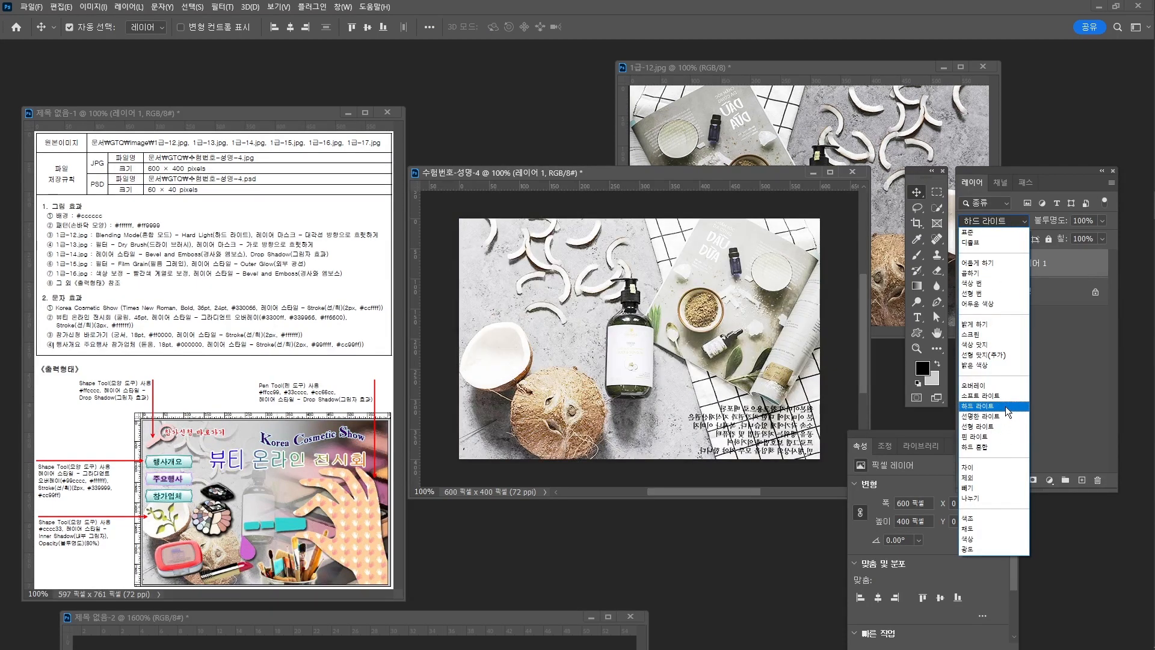
click(1005, 406)
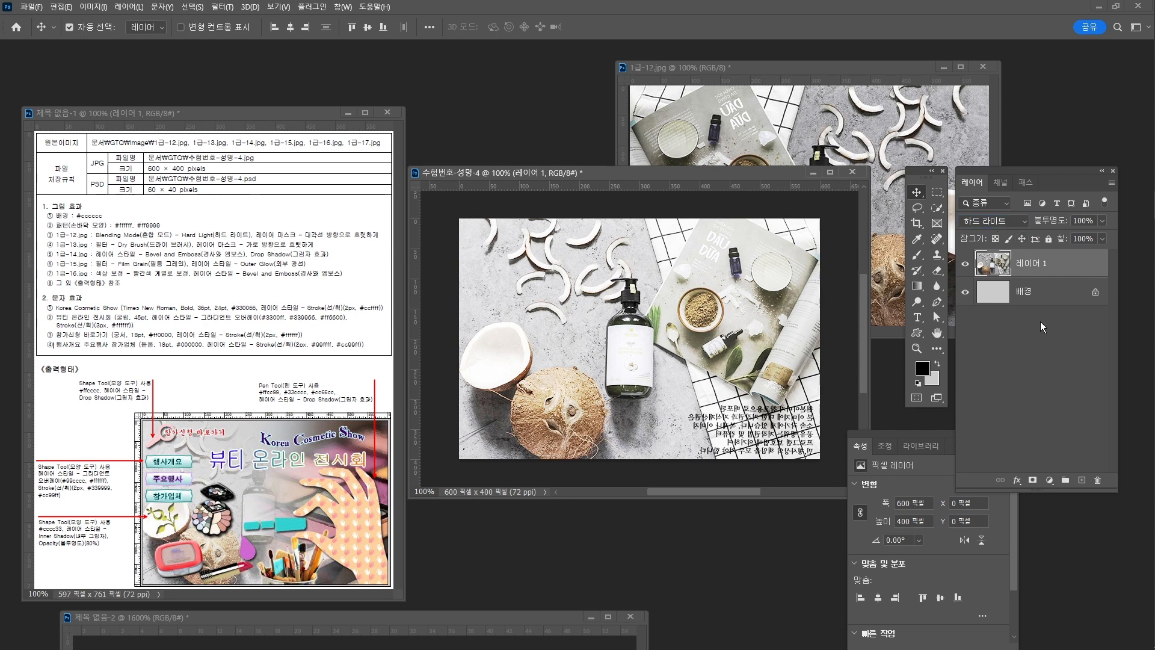
click(1032, 479)
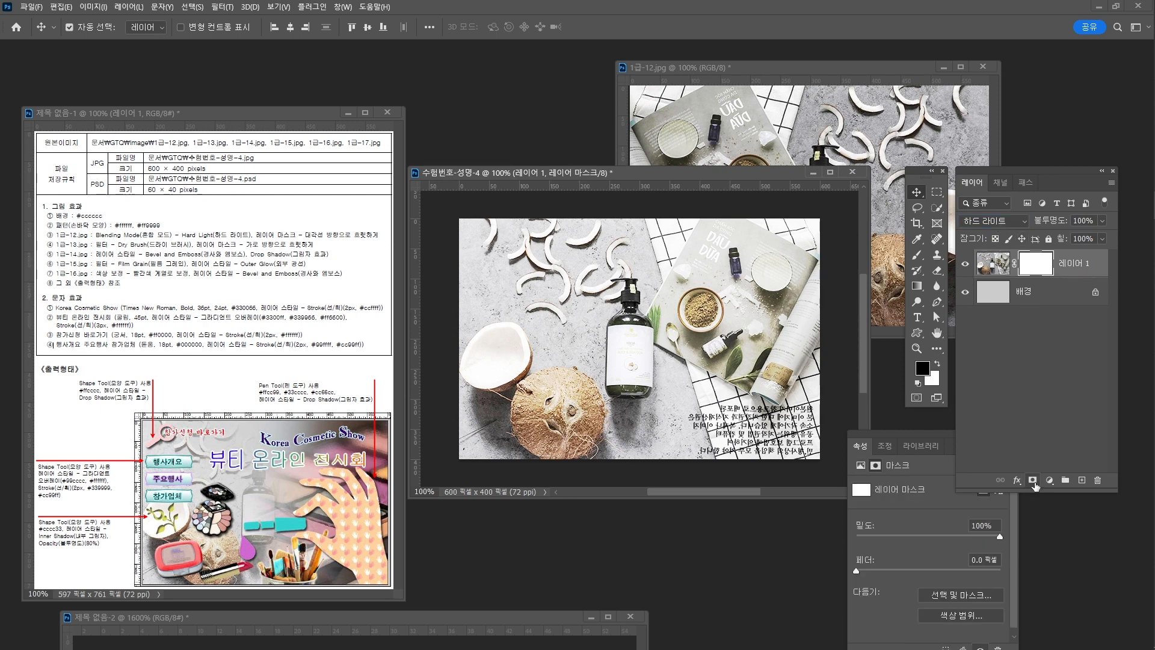
Draw a diagonal black-to-white gradient on the image layer's mask so the image fades out towards the upper right.
click(917, 287)
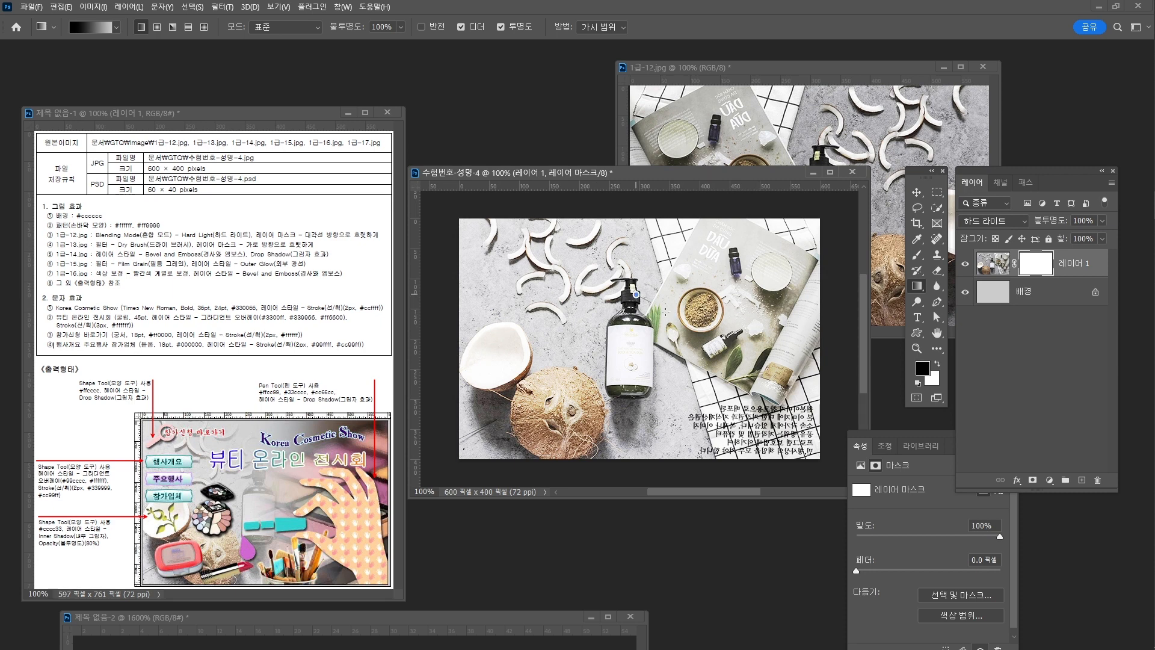
drag(635, 294, 737, 362)
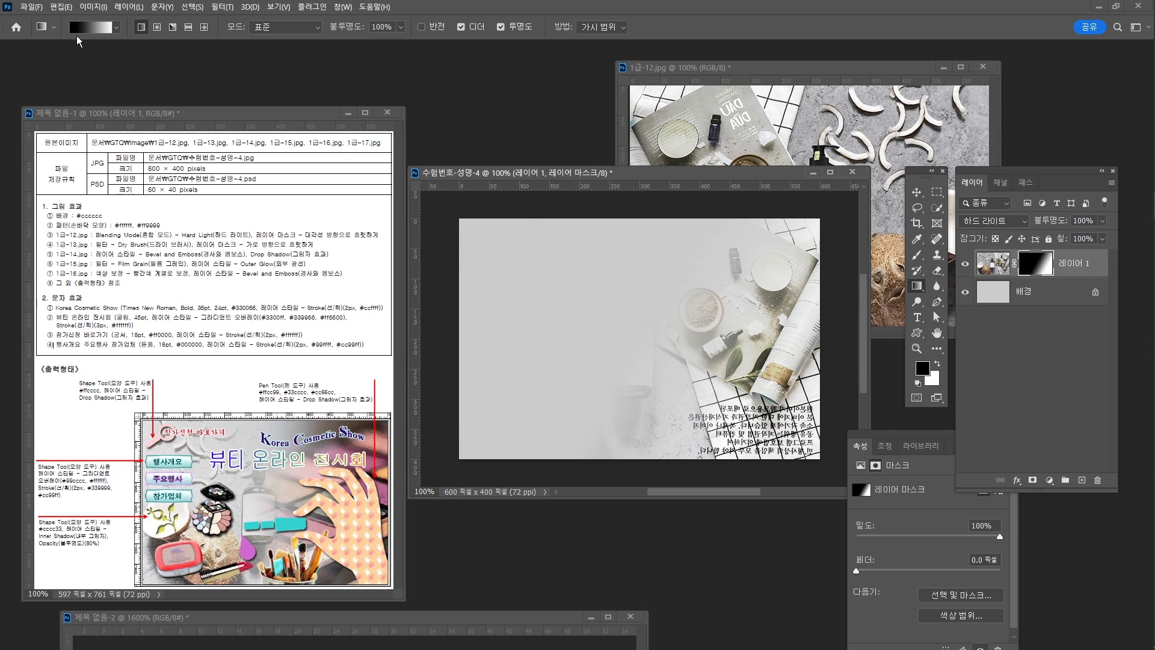
key(ctrl+z)
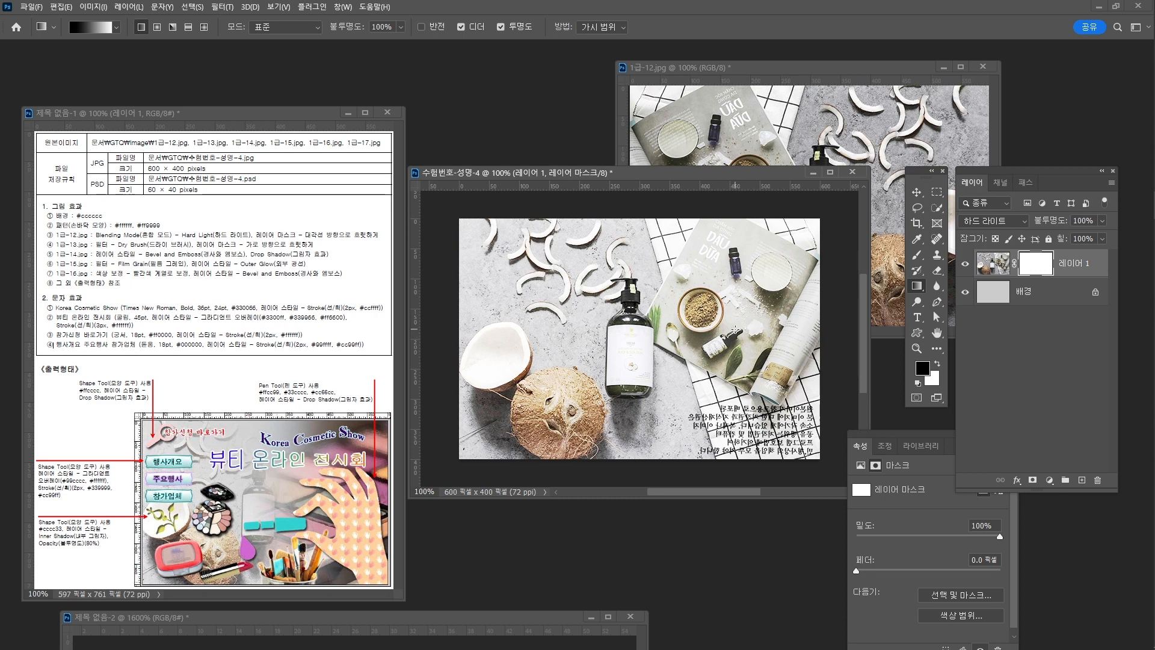
drag(717, 373, 651, 349)
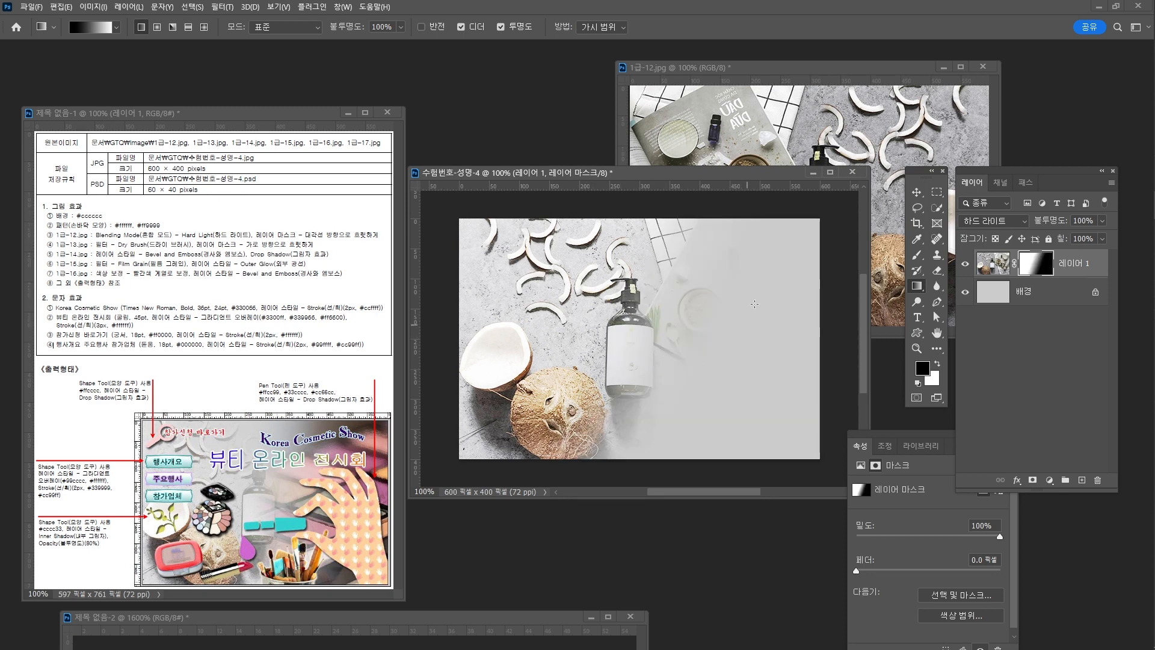
drag(729, 276, 625, 334)
drag(681, 309, 601, 363)
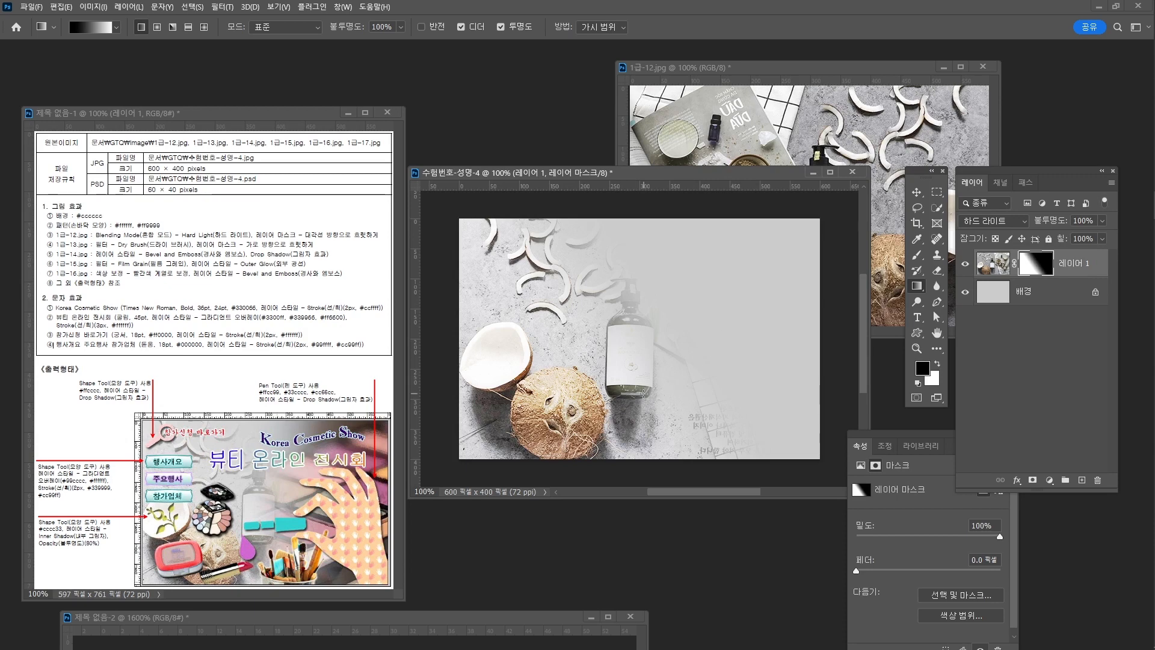
key(v)
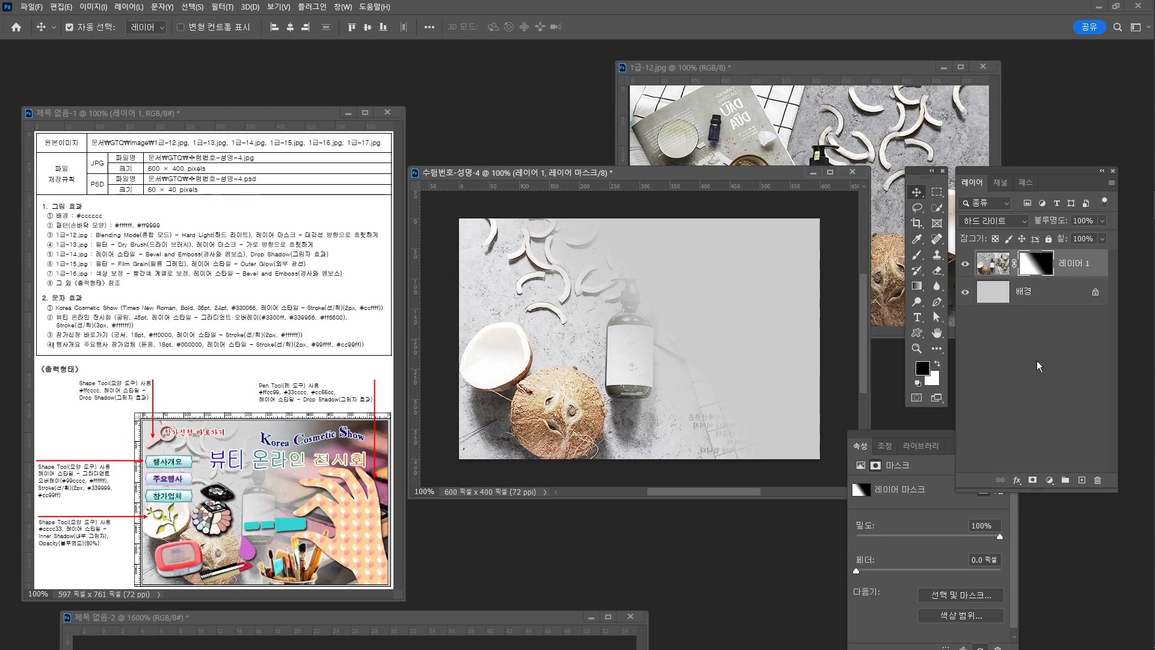
Close the Properties panel and the 1급-12.jpg document.
click(934, 433)
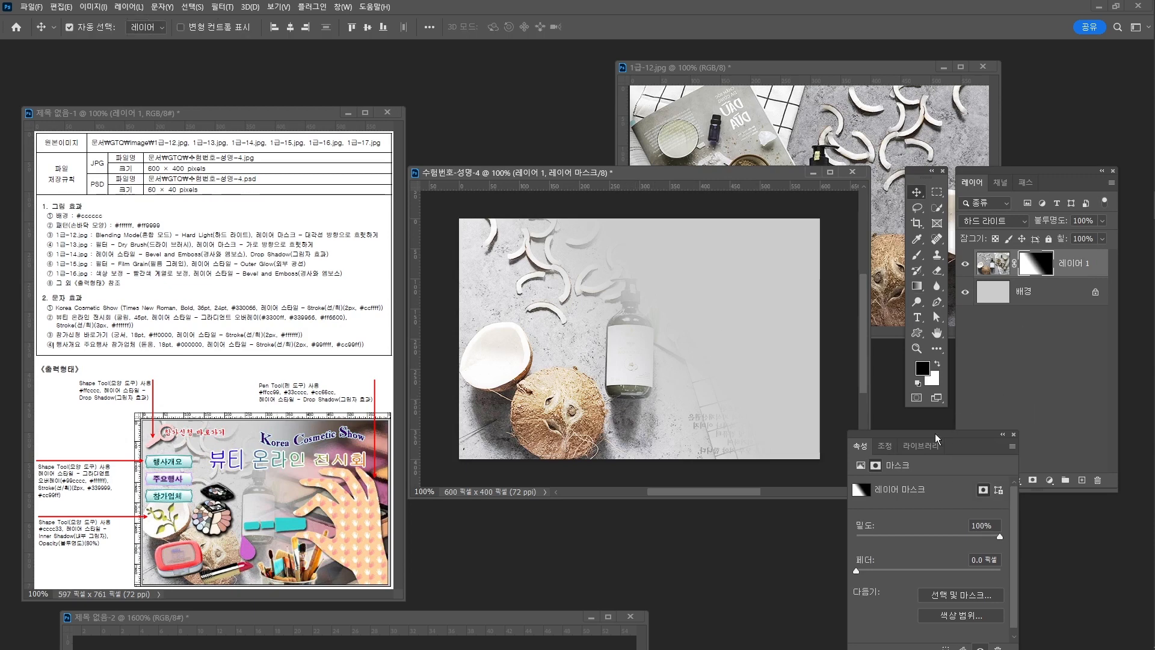
click(1013, 434)
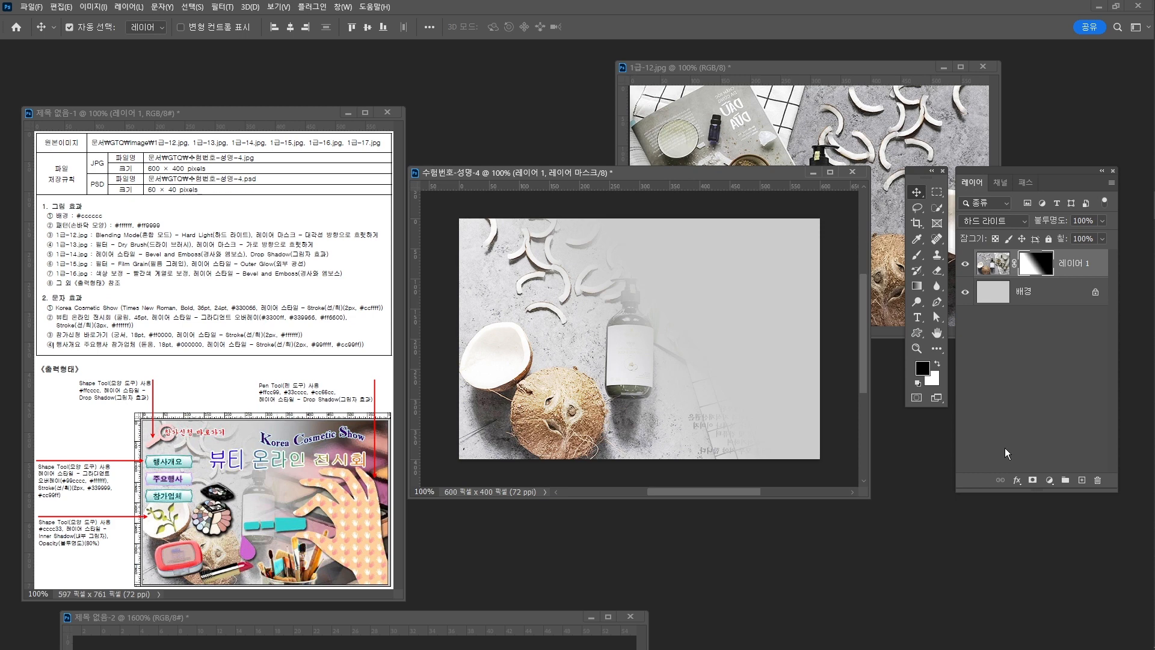
click(982, 67)
click(613, 243)
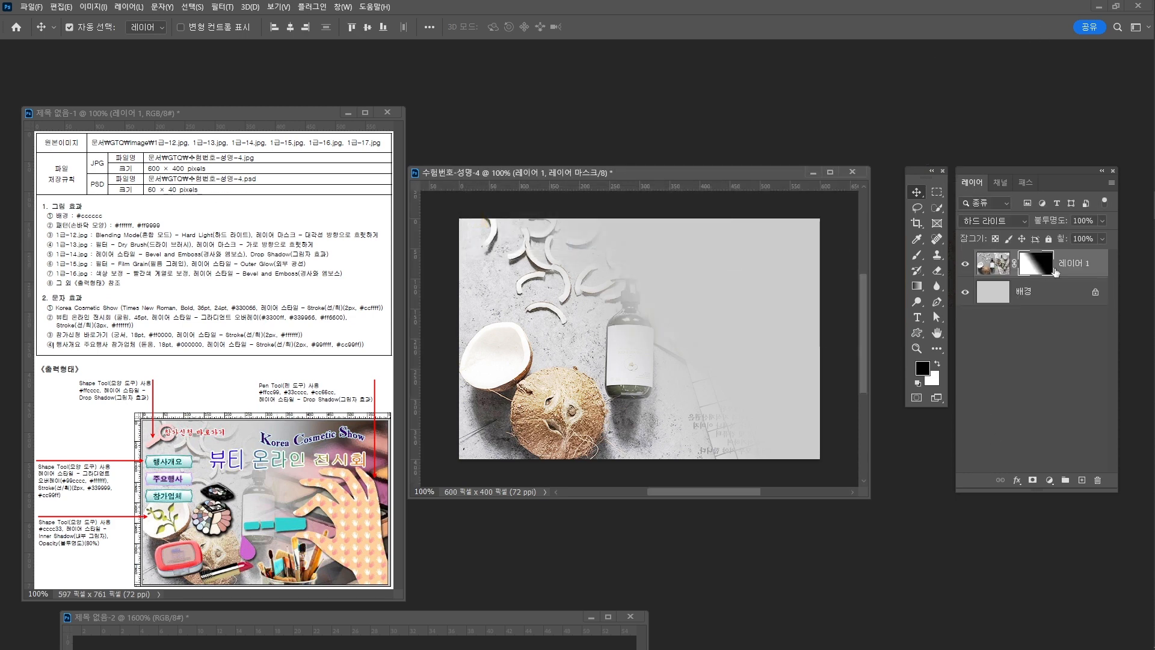
Rename the masked coconut and bottle image layer as 1-12.
double_click(1075, 263)
text(1-12)
key(Return)
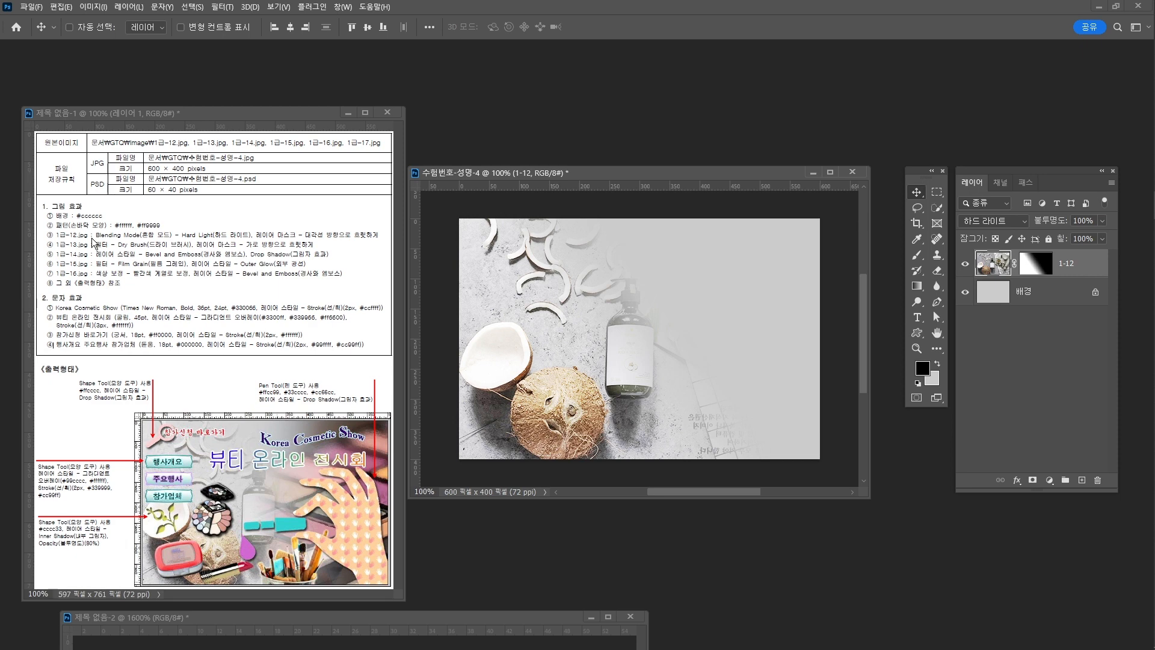
Open 1급-13.jpg from the 소스파일 folder and move its window so the exam instructions stay readable.
key(ctrl+o)
drag(294, 16, 415, 74)
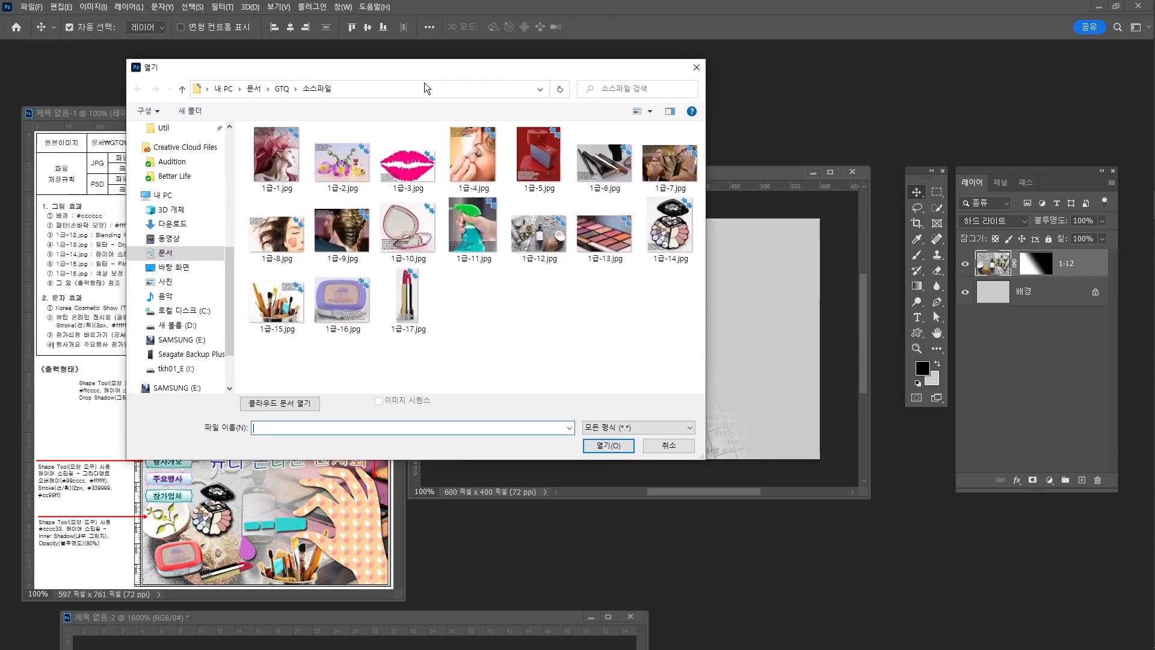
click(612, 236)
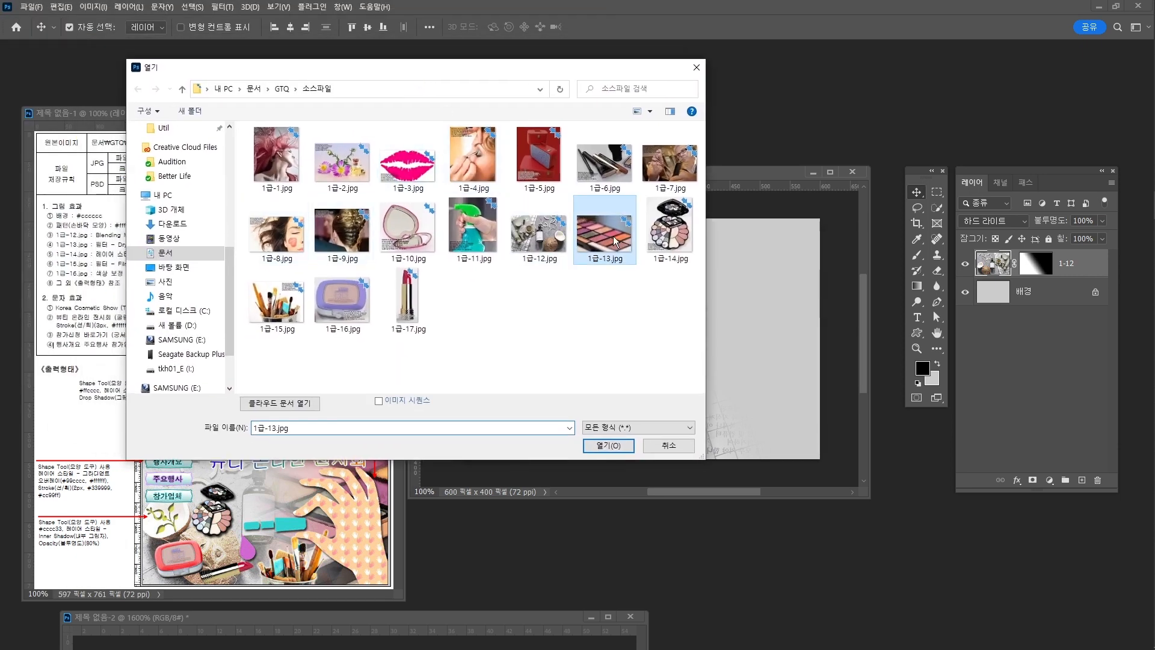
click(619, 445)
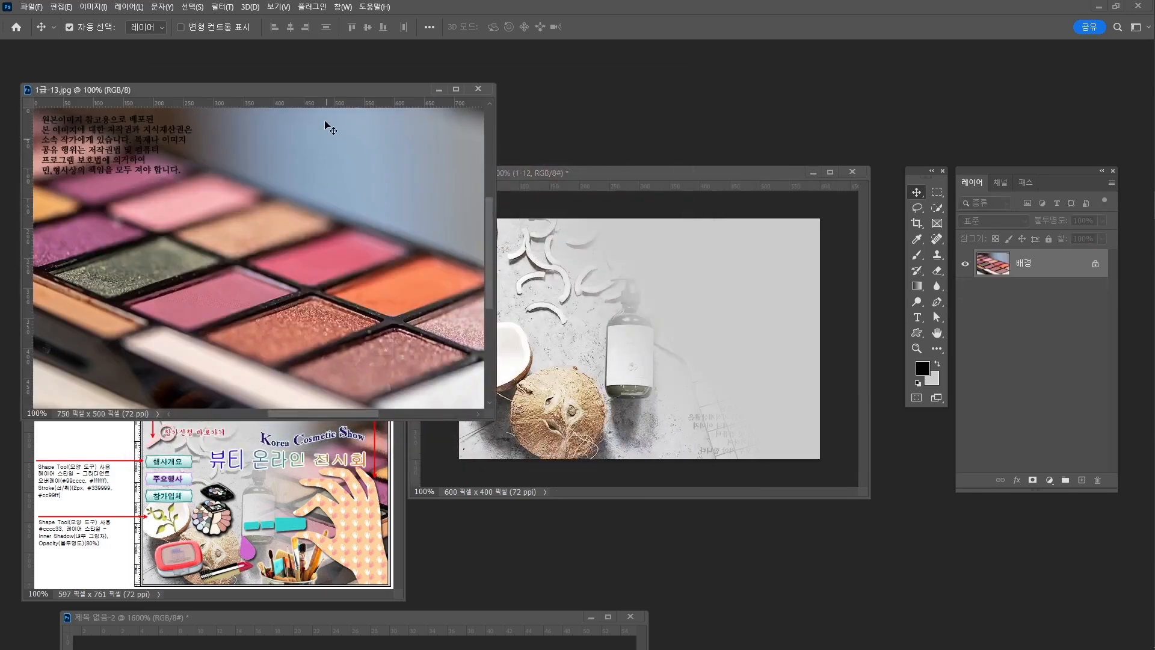
drag(295, 87, 456, 75)
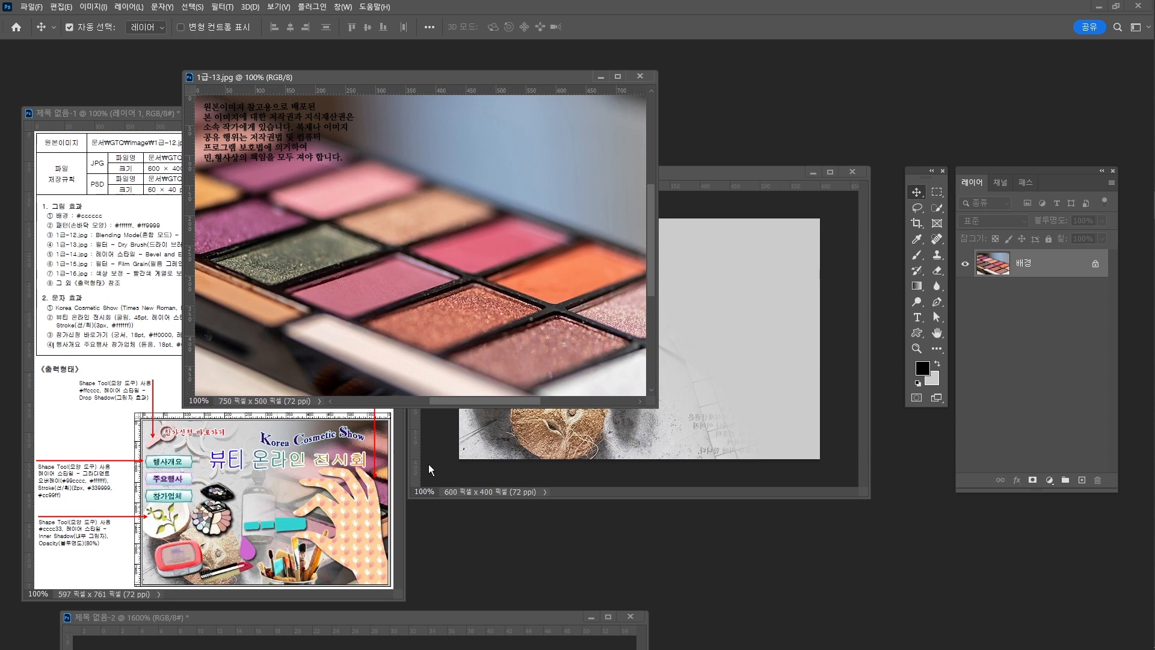
drag(391, 77, 550, 75)
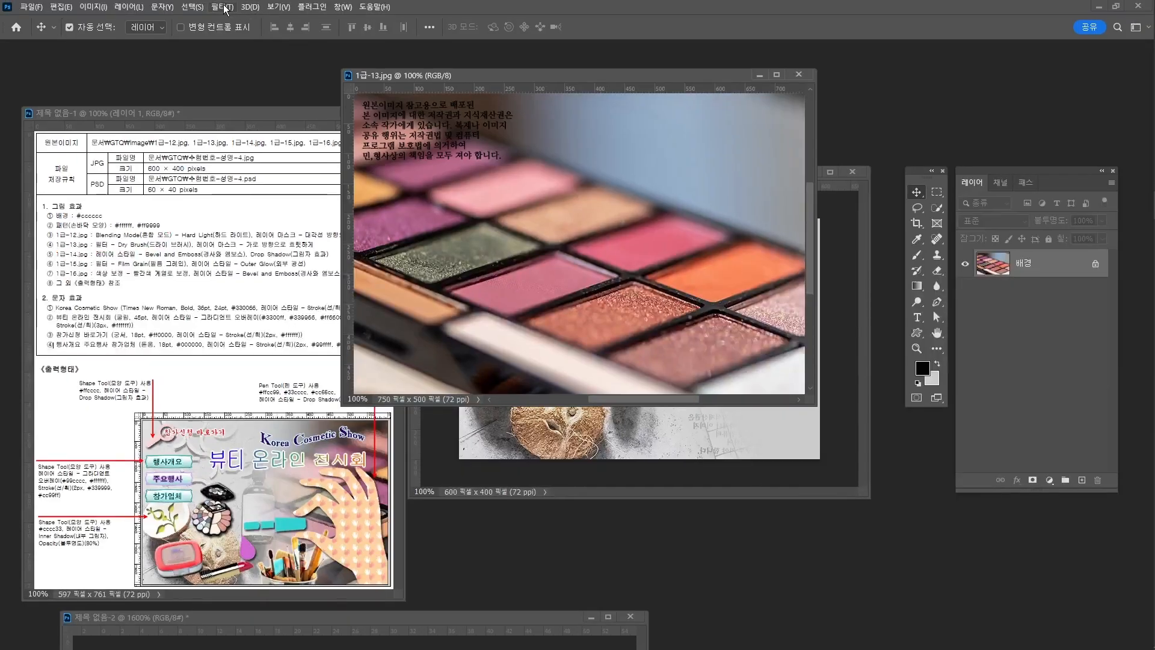
Apply the Dry Brush (드라이 브러시) filter to 1급-13.jpg with brush size 2, brush detail 8 and texture 1.
click(222, 7)
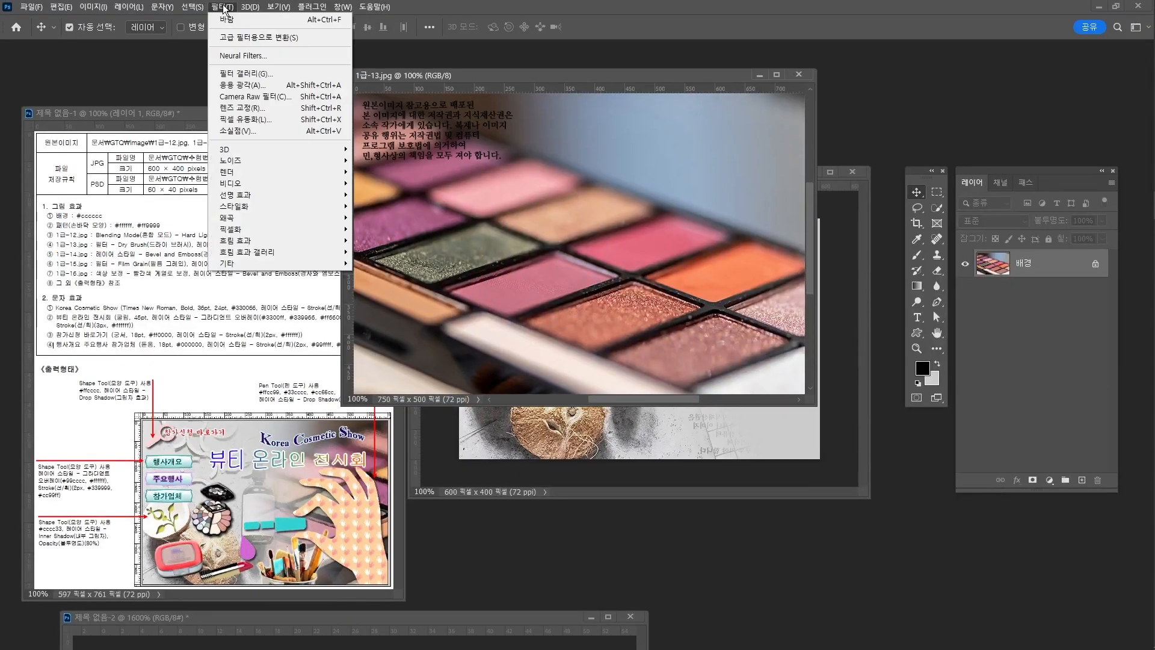
click(234, 74)
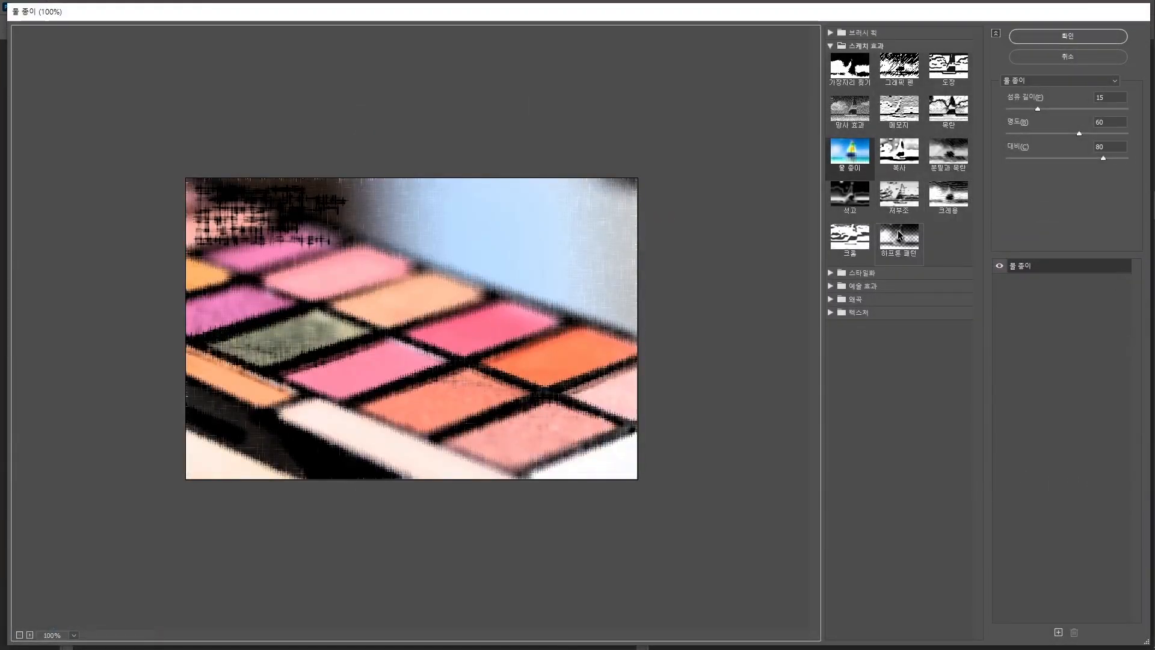
click(830, 285)
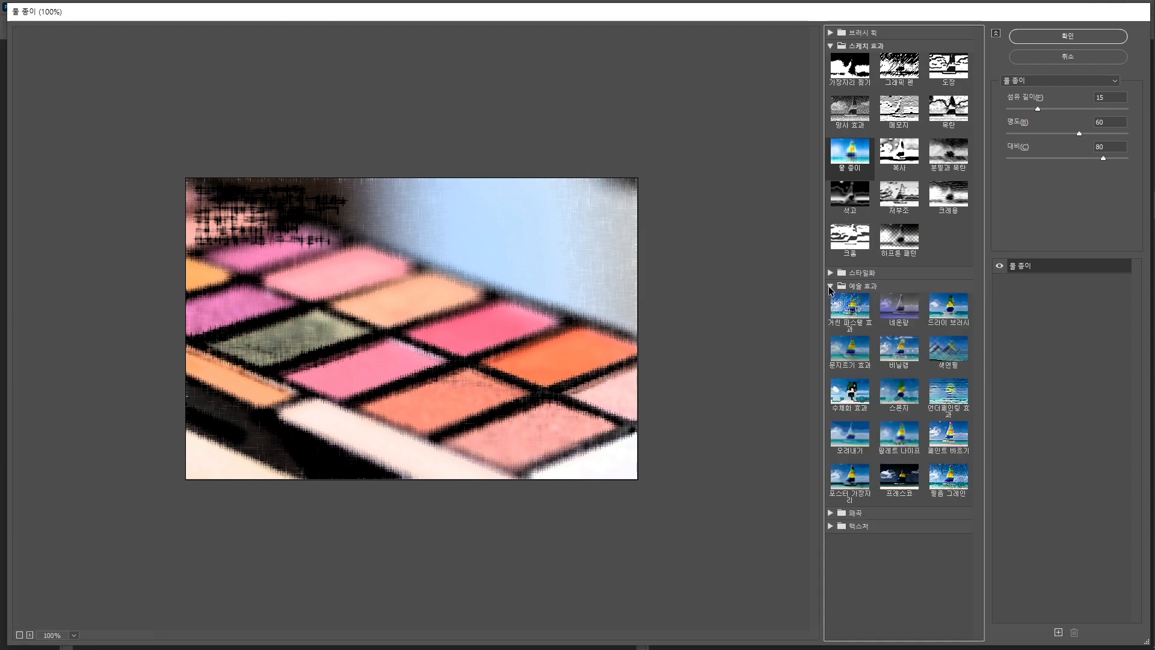
click(942, 313)
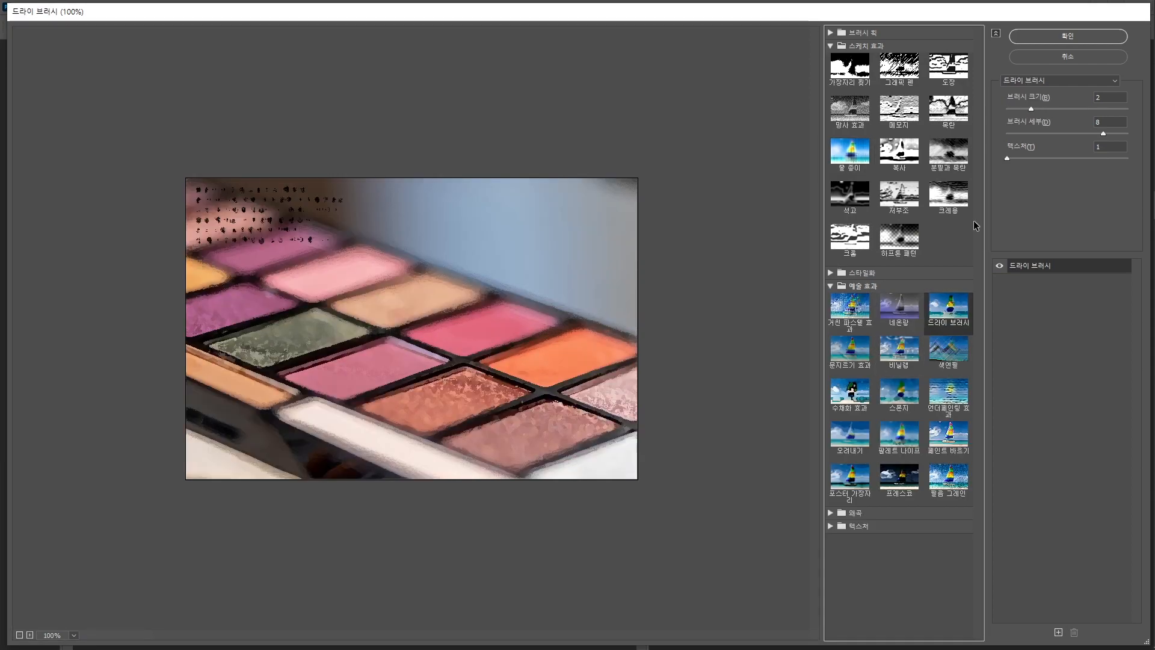
click(1030, 36)
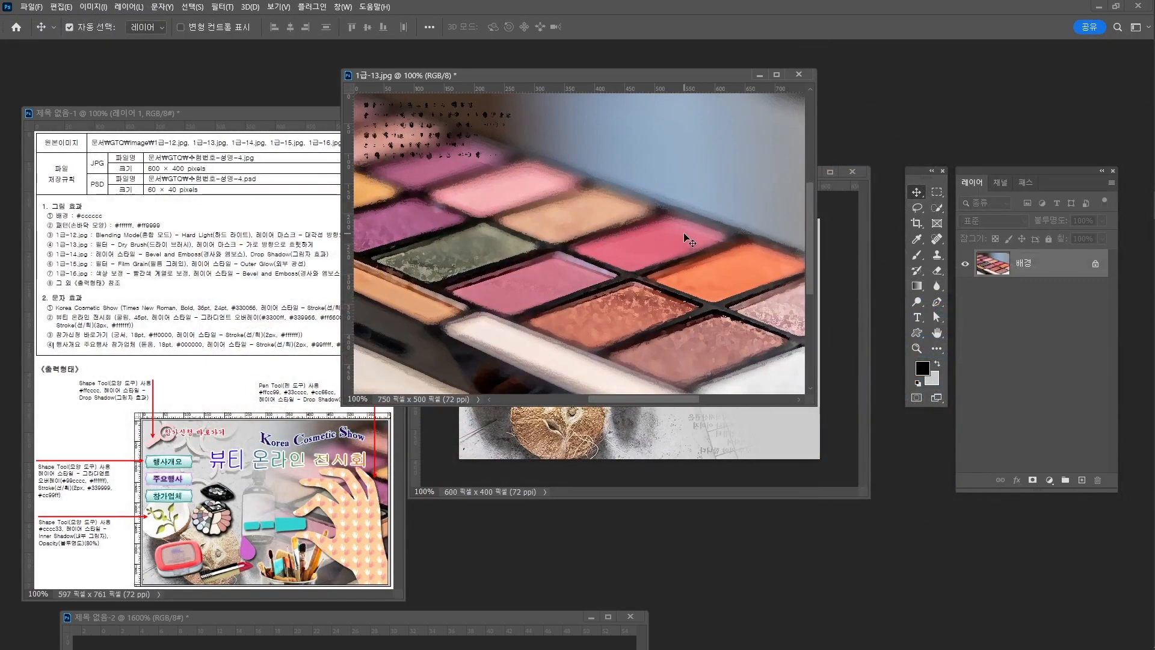
Resize the 1급-13.jpg image to 600 × 400 pixels.
key(ctrl+alt+i)
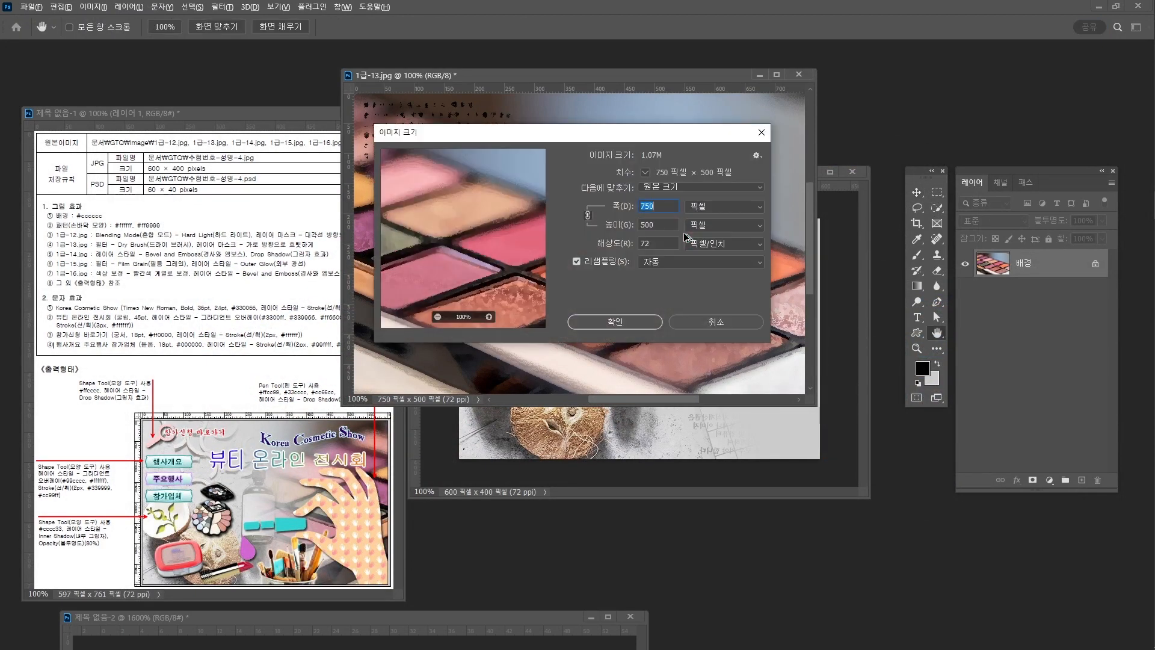
text(600)
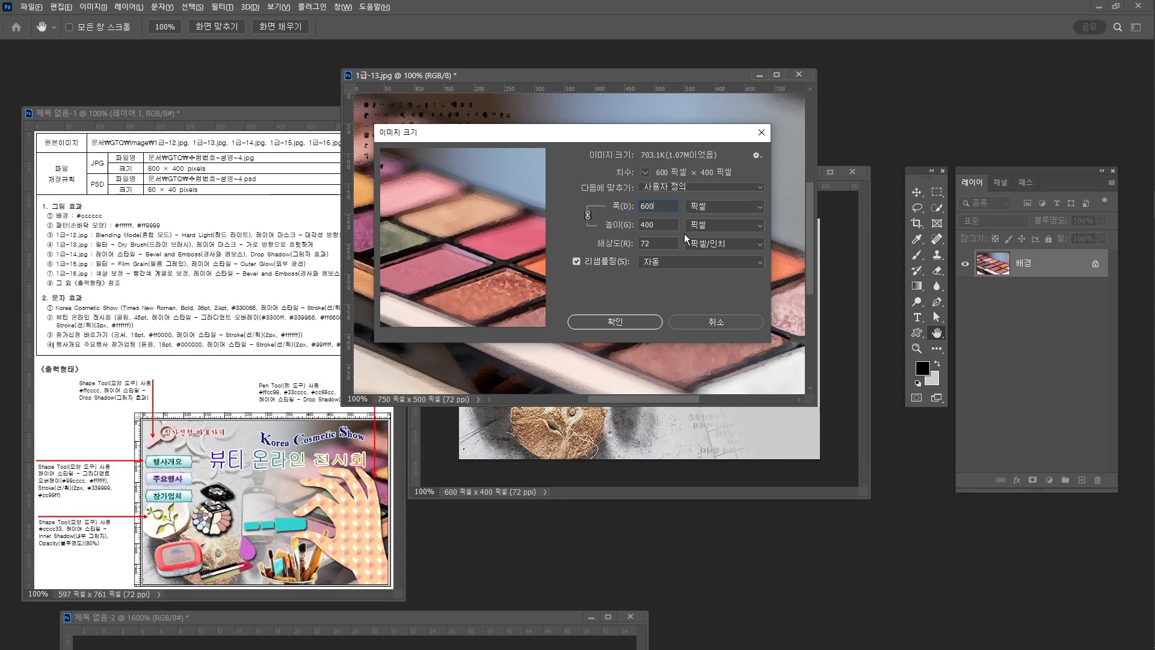
key(Return)
key(alt+v)
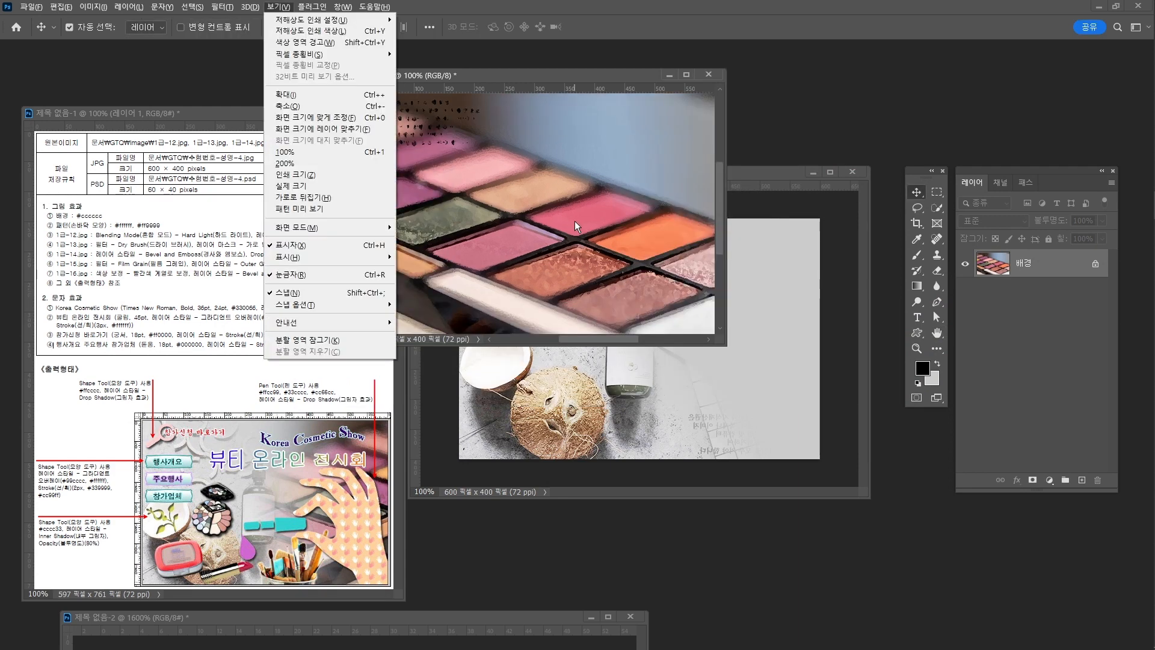
key(Escape)
Copy the palette image into the 수험번호-성명-4 document, centre it on the canvas both ways and close 1급-13.jpg.
drag(575, 222, 749, 332)
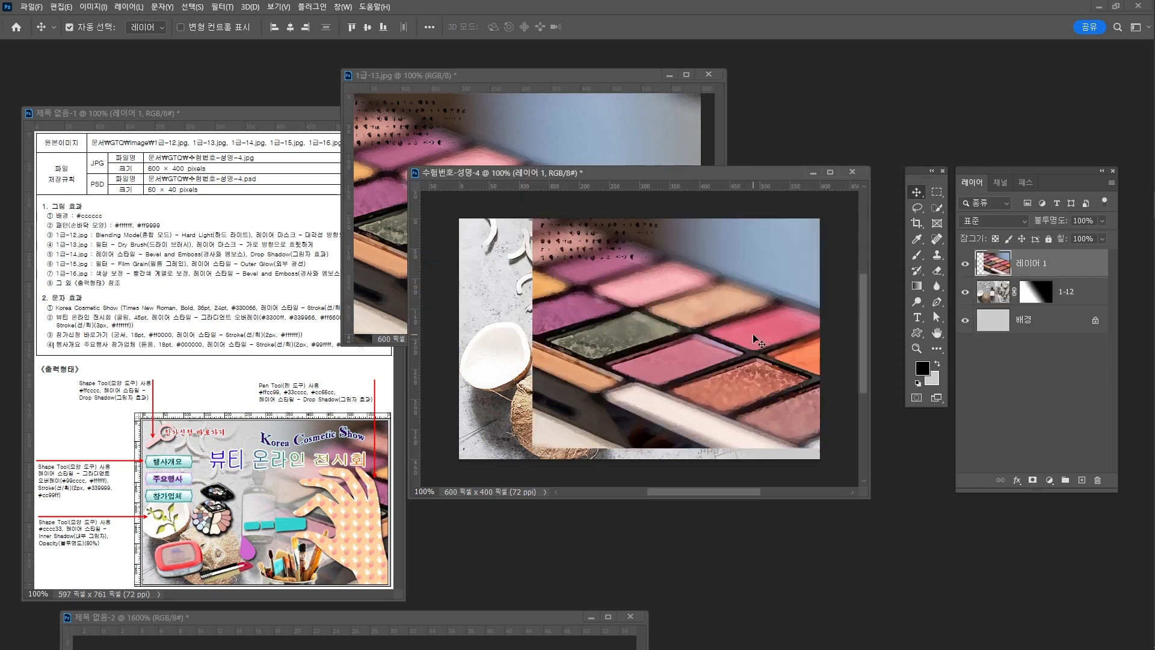
click(290, 26)
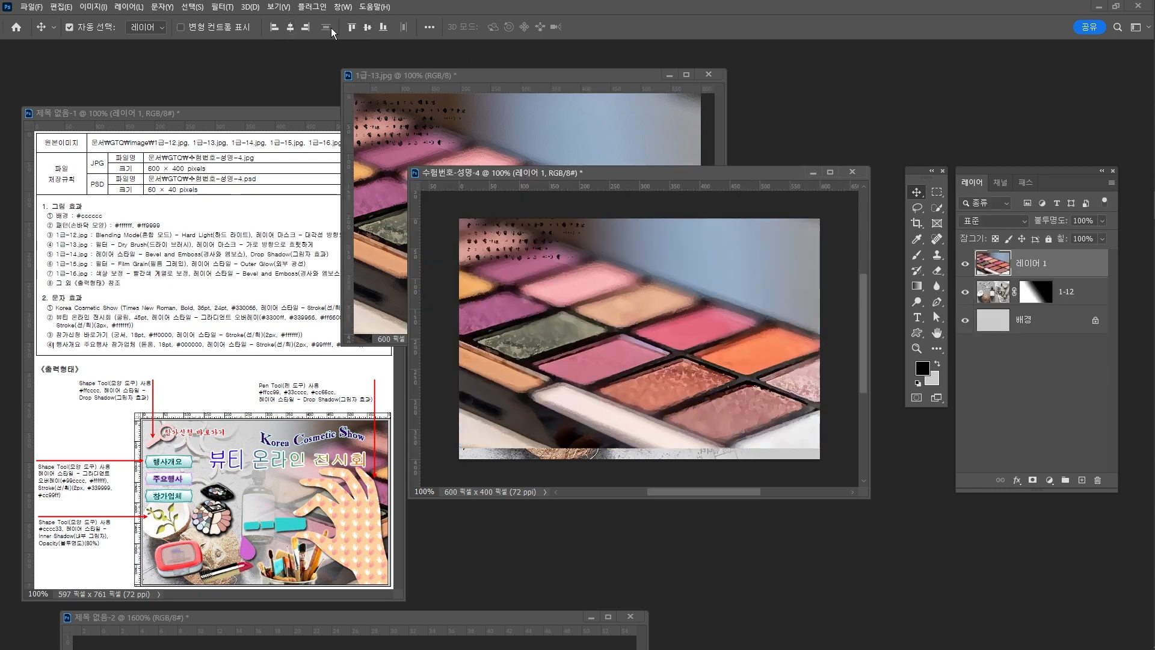
click(367, 28)
click(708, 74)
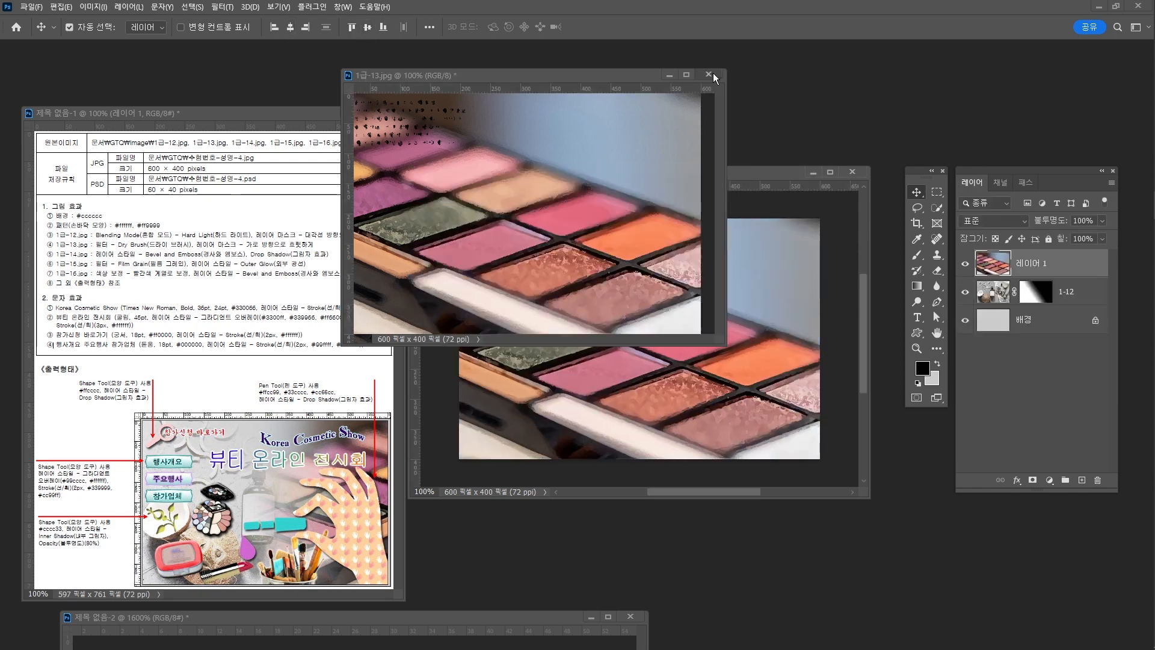
click(608, 251)
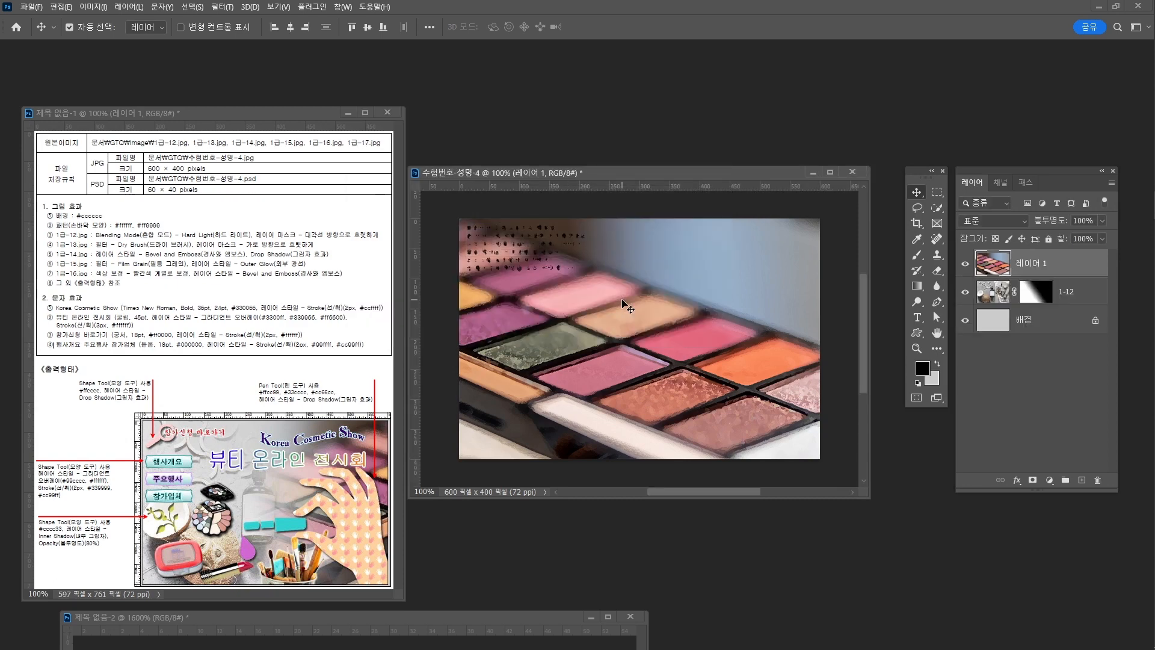
Flip the placed palette image layer horizontally.
key(ctrl+t)
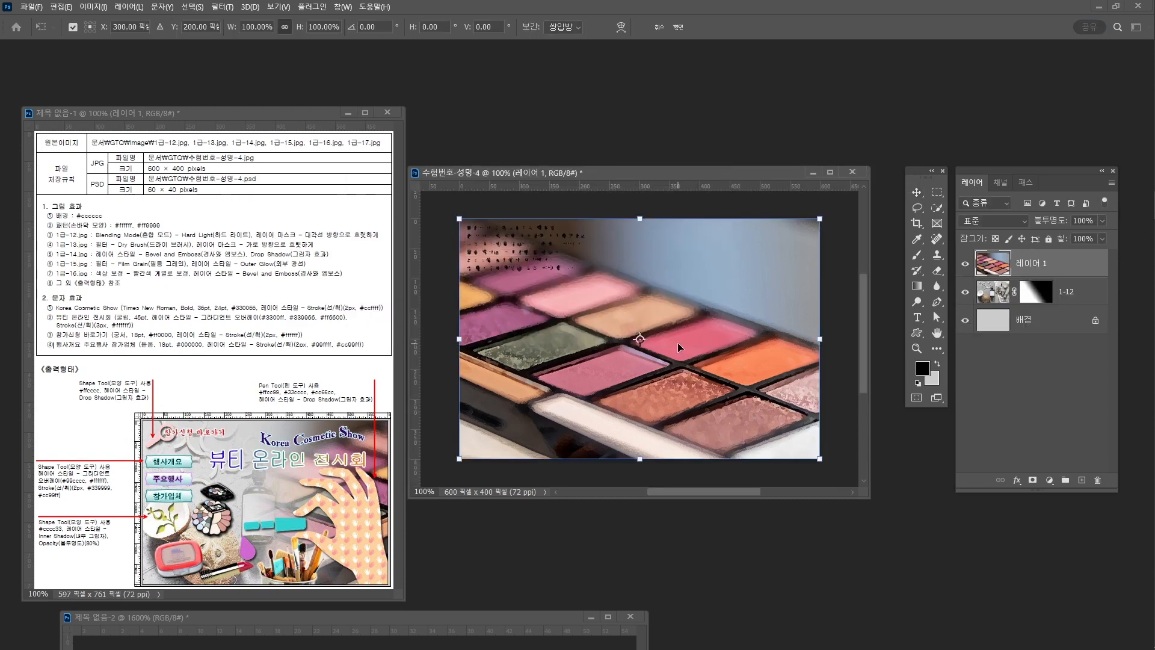
right_click(677, 343)
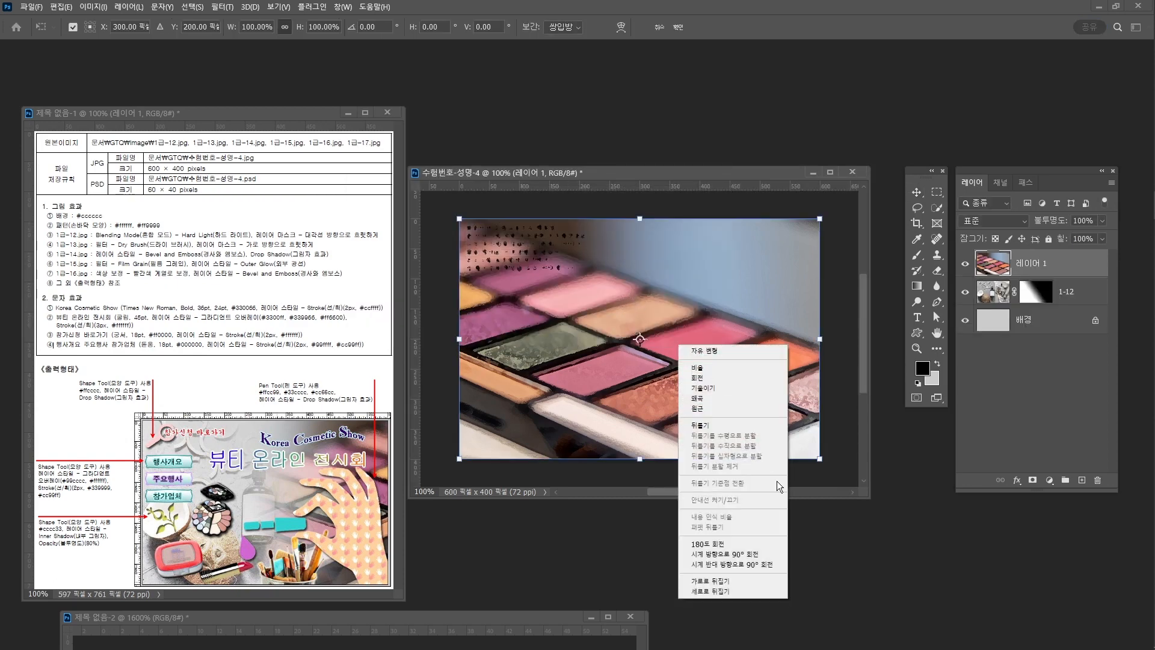
click(741, 579)
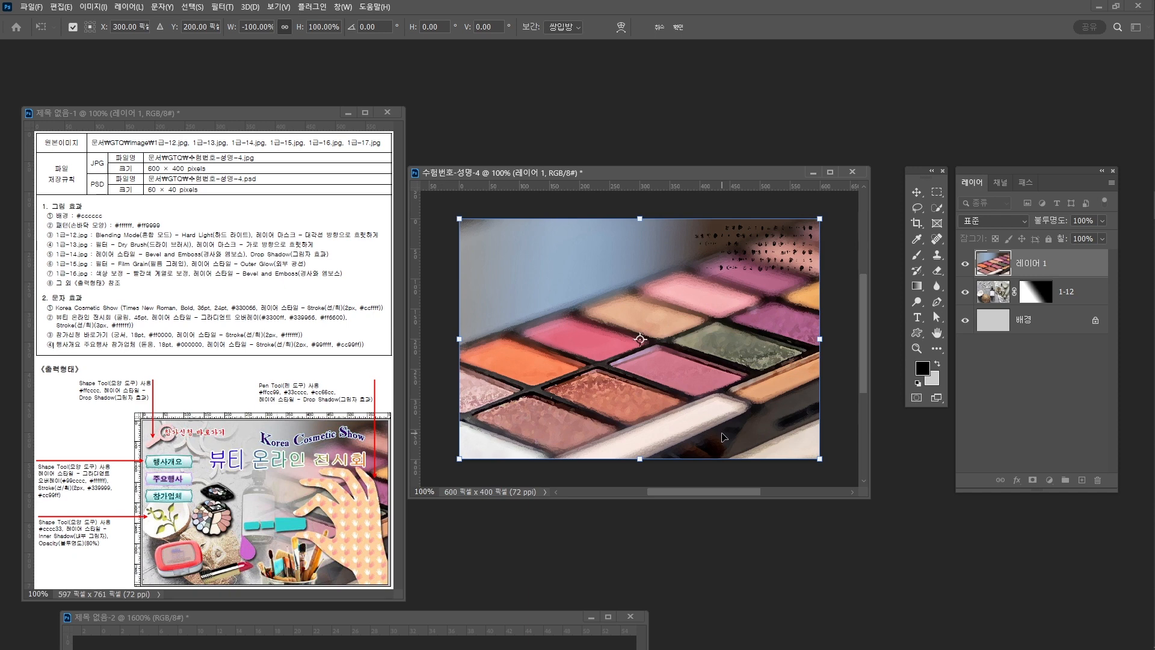
key(Return)
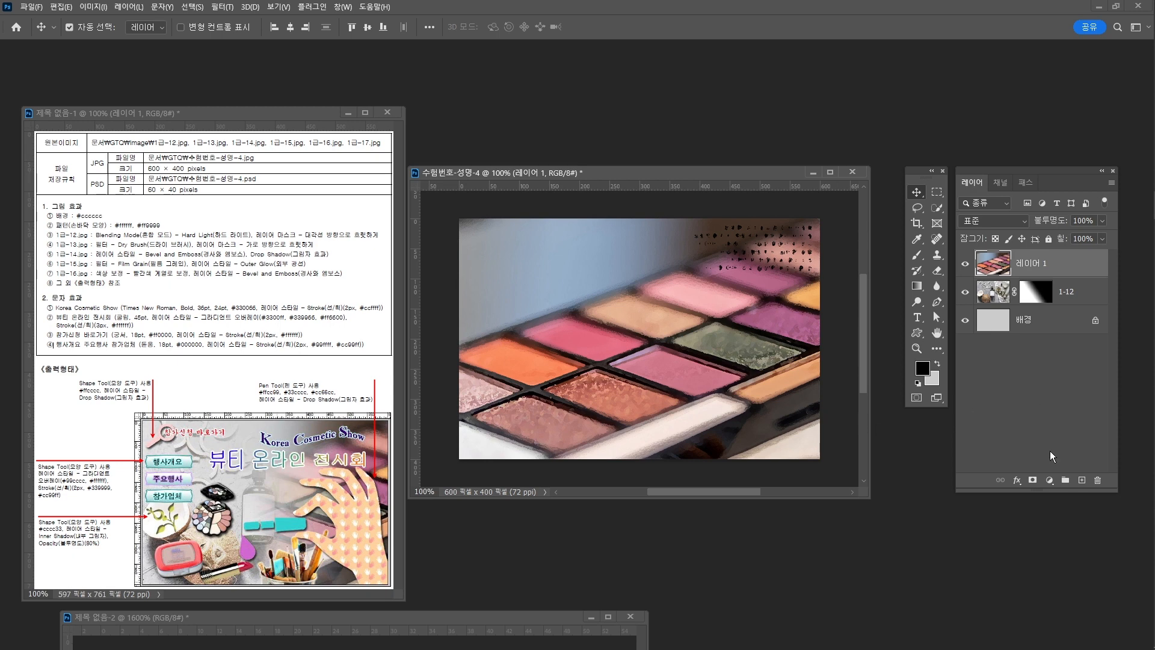
Rename the palette image layer as 1-13.
double_click(1043, 264)
text(1-13)
key(Return)
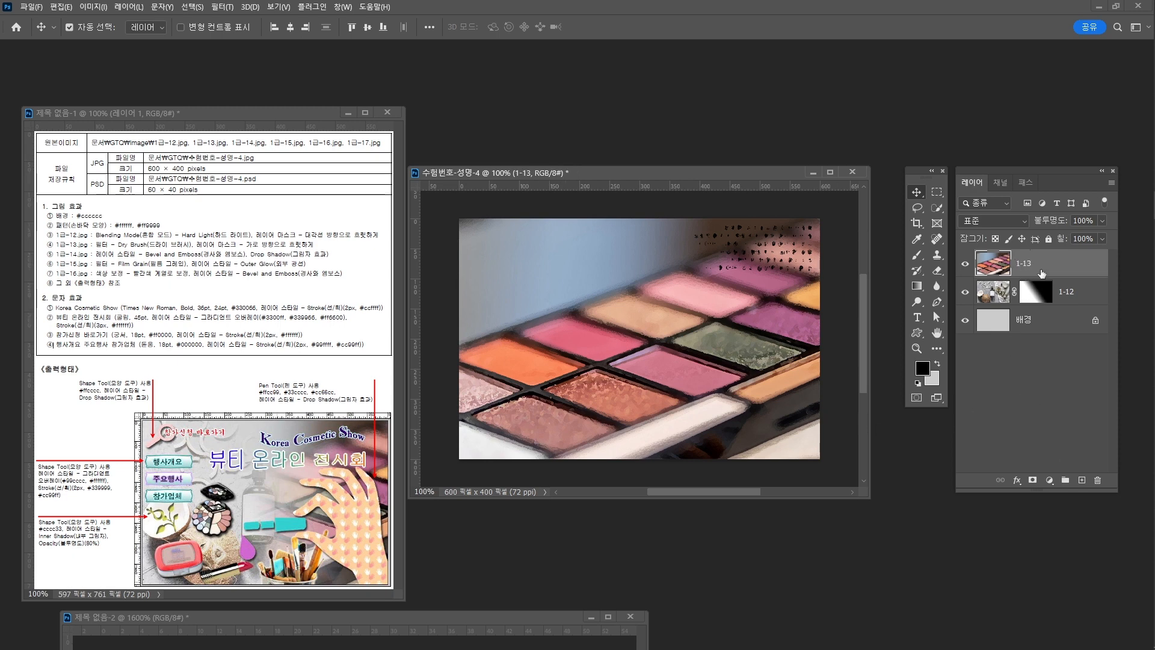
Add a layer mask to the 1-13 layer and draw a horizontal black-to-white gradient that fades out the image's right side.
click(1032, 481)
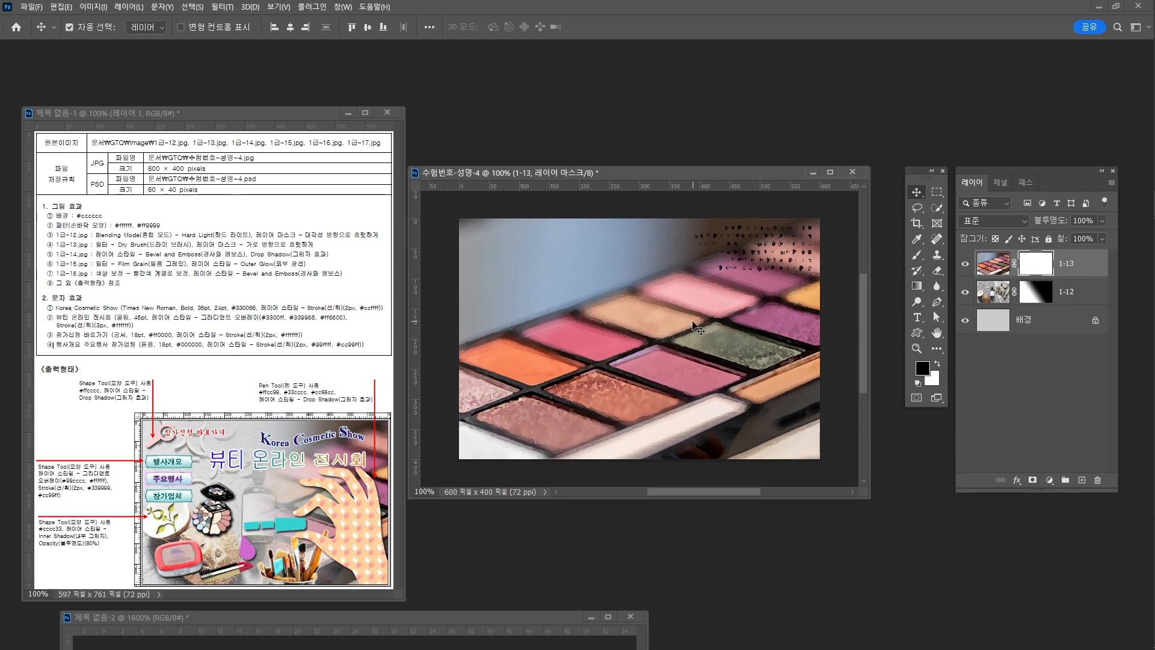
key(g)
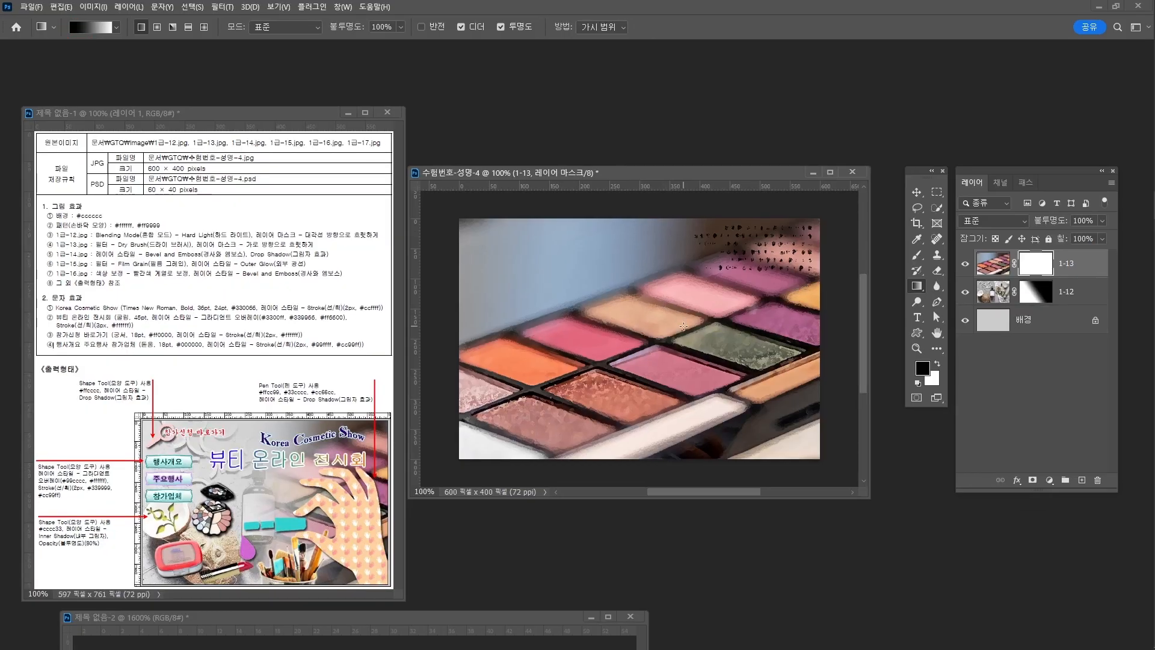
drag(683, 326, 592, 327)
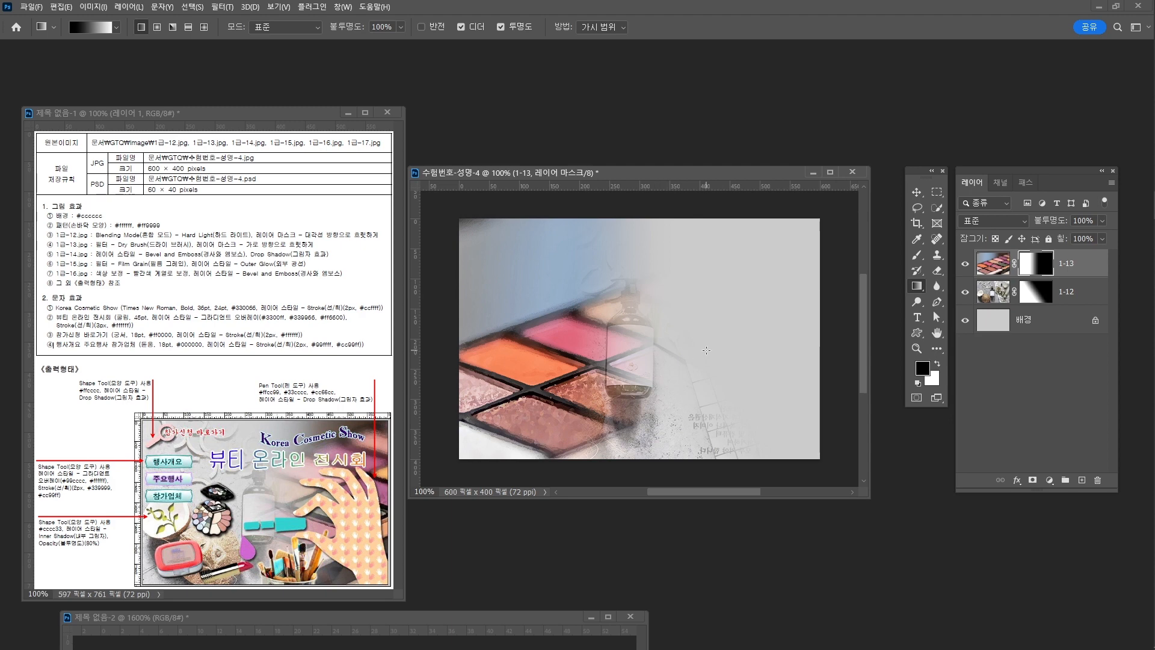
Undo the gradient on the 1-13 layer mask and redraw it horizontally so the image's left side fades out.
key(ctrl+z)
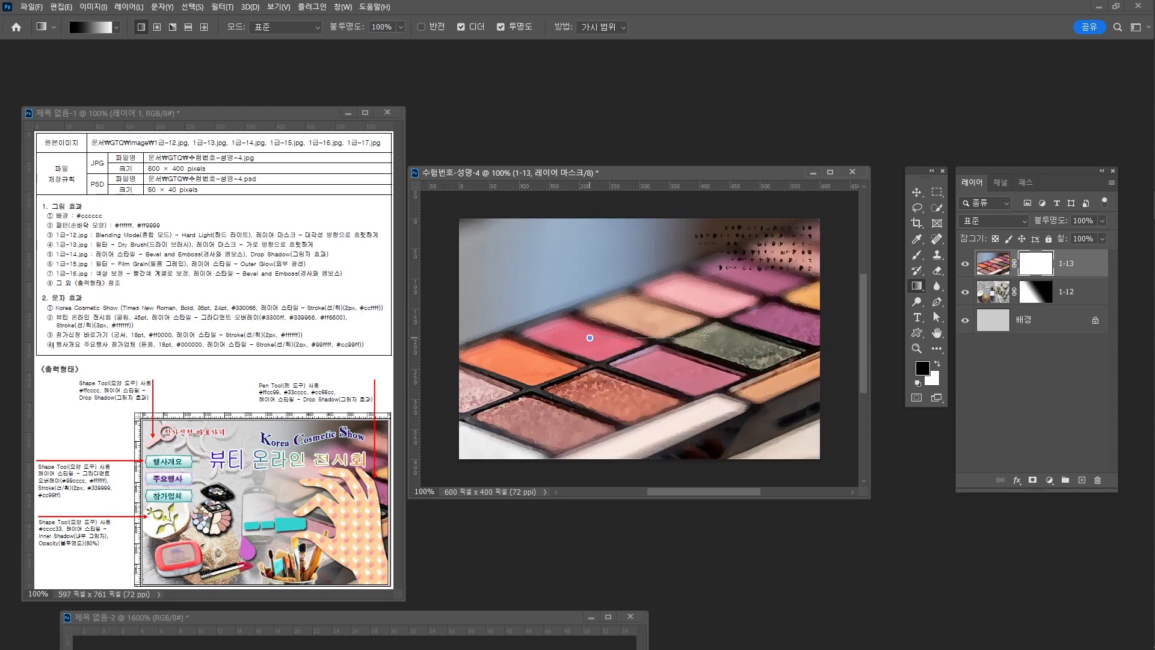
drag(589, 337, 704, 336)
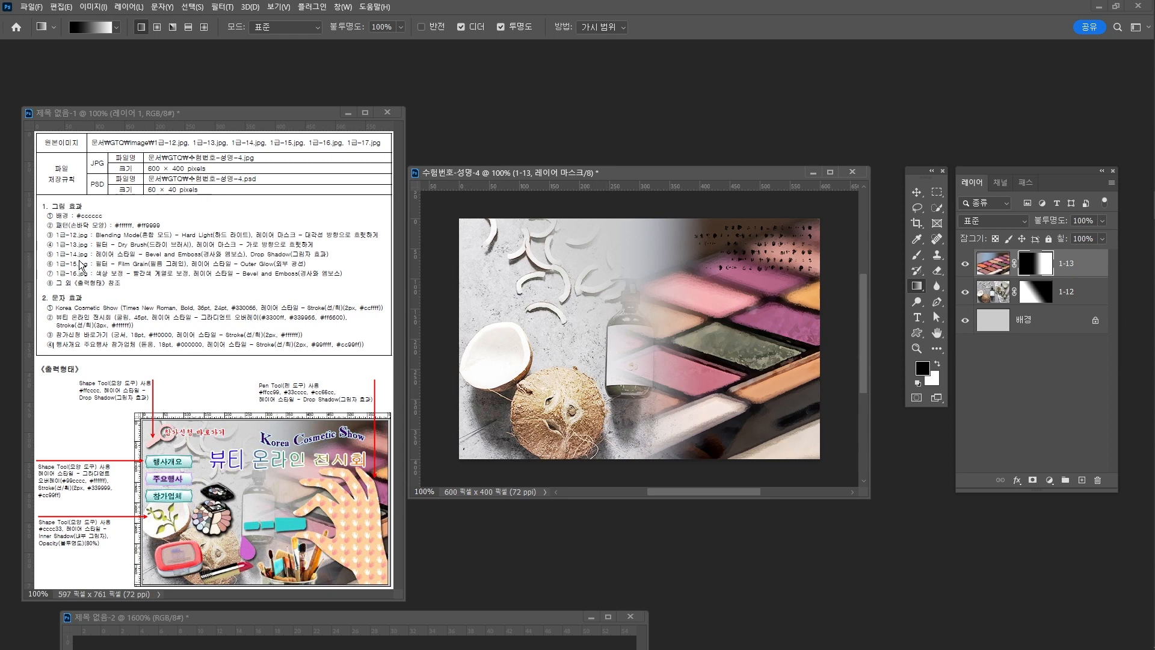
Open 1급-14.jpg and place its window above the 수험번호-성명-4 document.
key(ctrl+o)
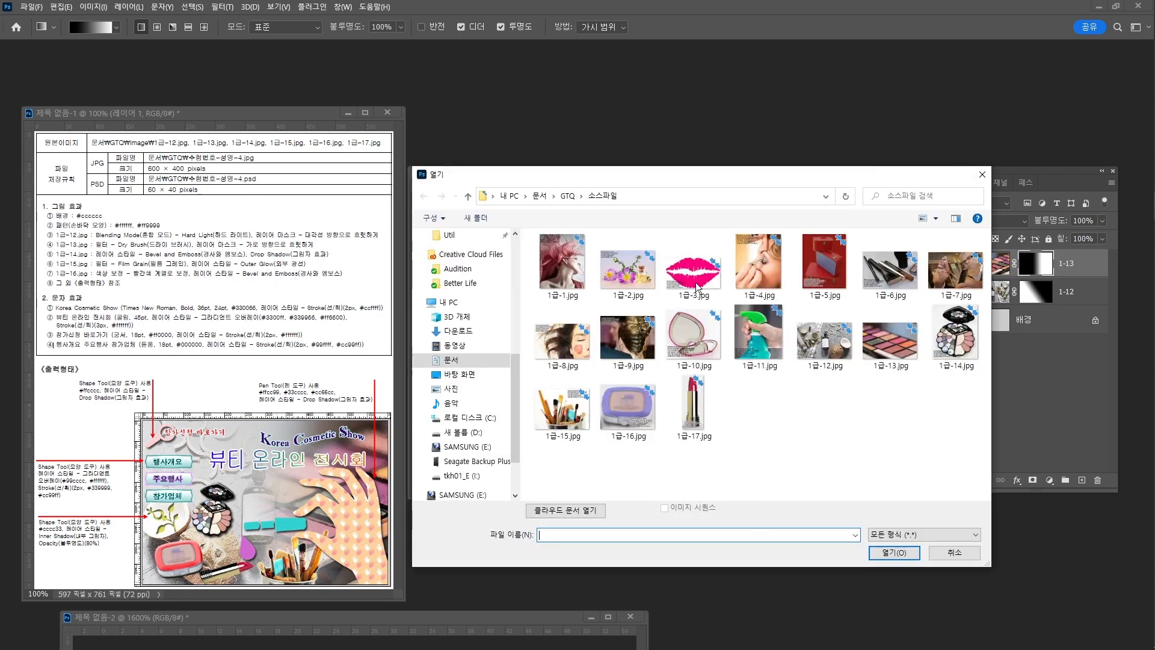
click(955, 337)
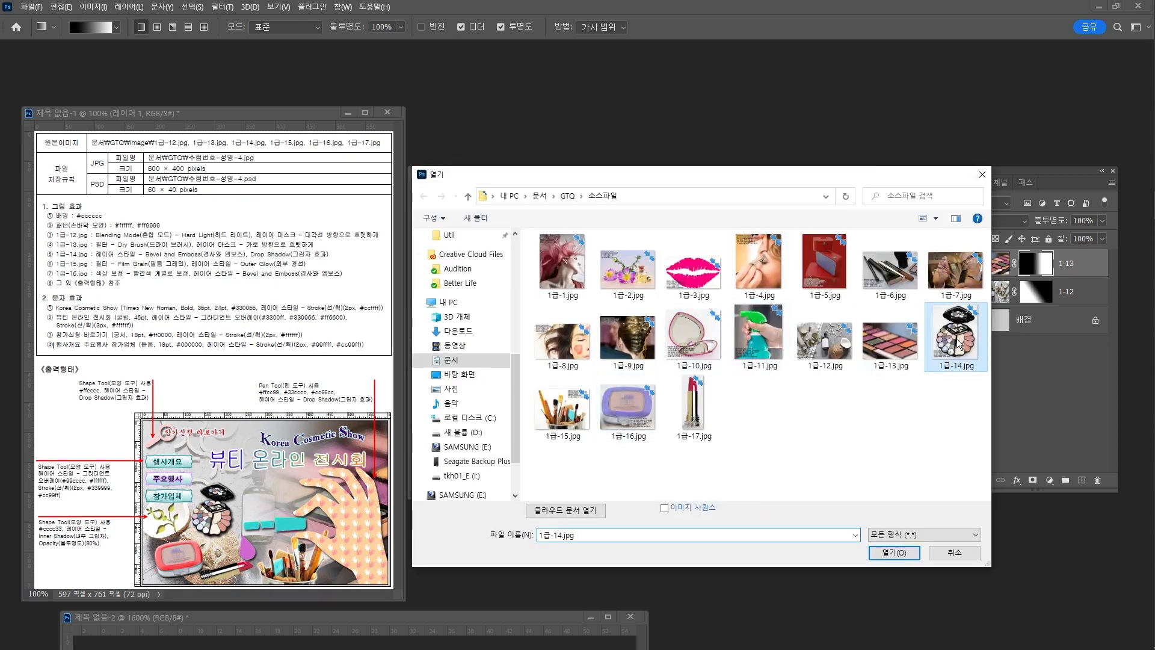
click(900, 553)
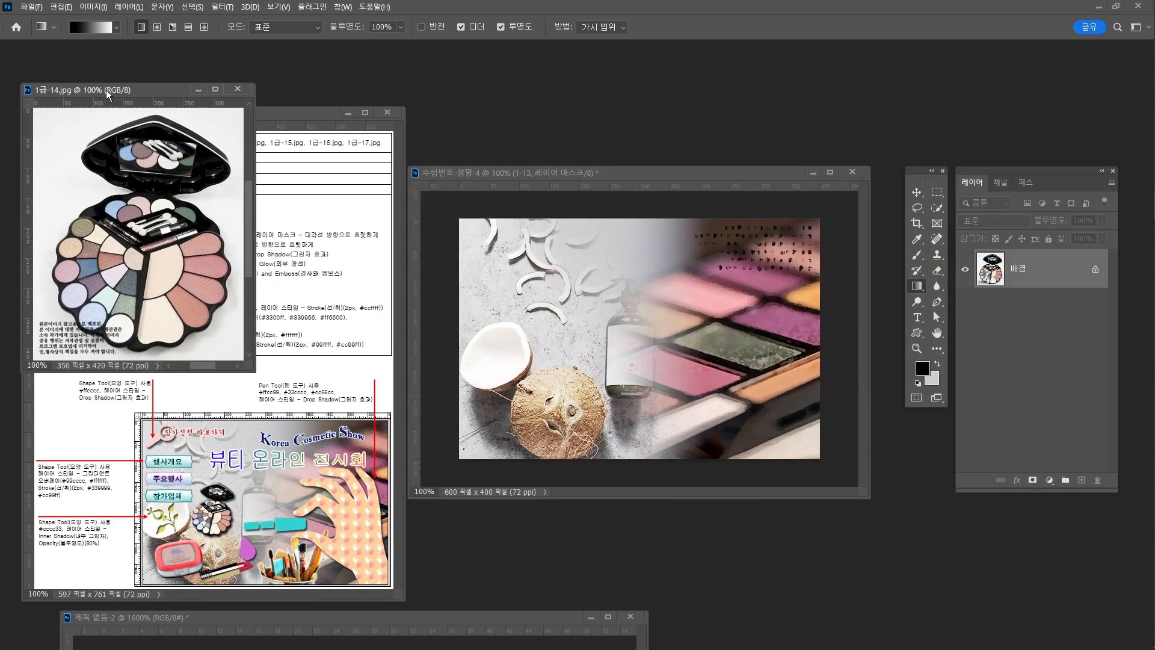
drag(106, 89, 556, 109)
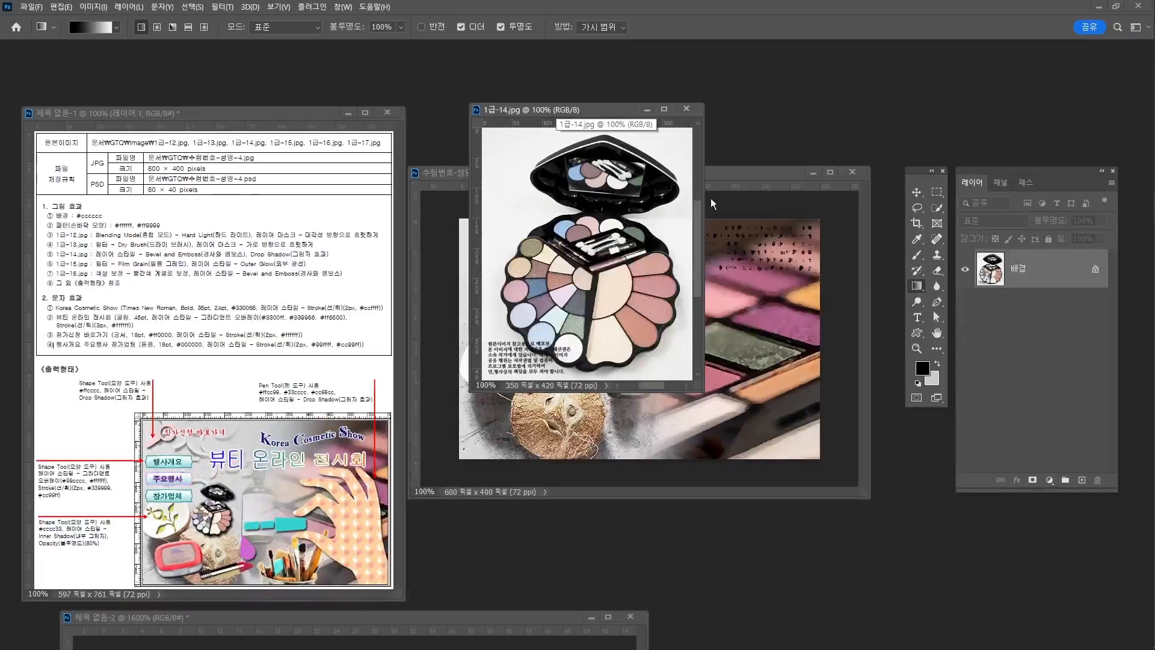
Select the makeup compact in 1급-14.jpg with Object Selection, refine it with Quick Selection, and mask out the background.
click(938, 208)
click(965, 219)
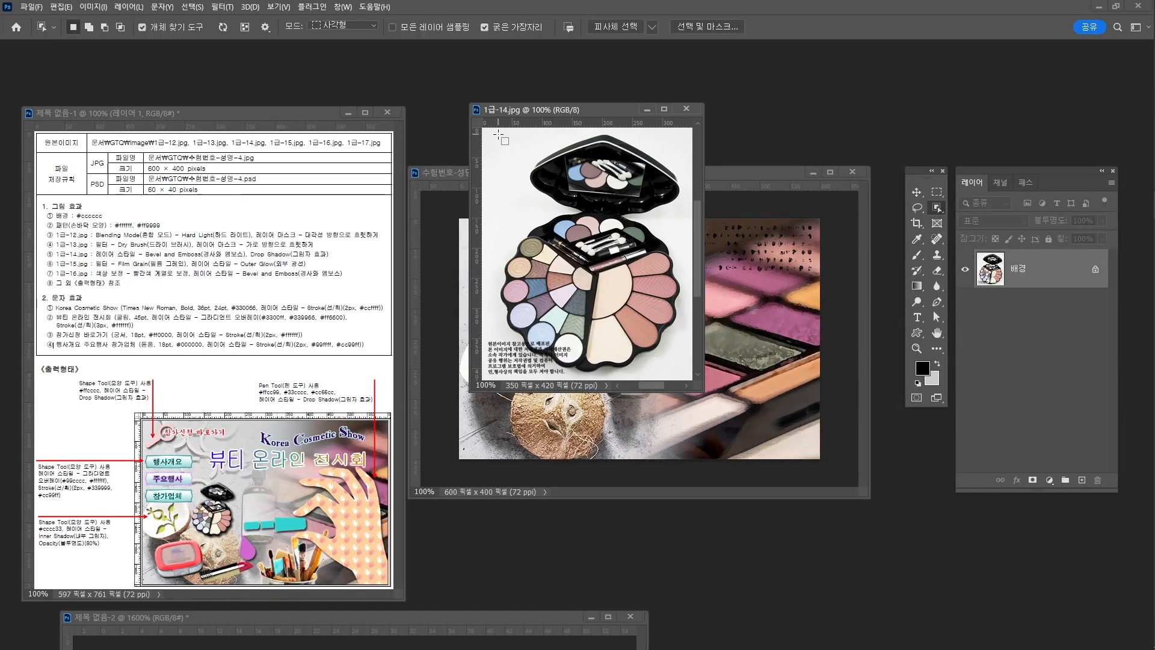
drag(499, 134, 687, 372)
key(shift+w)
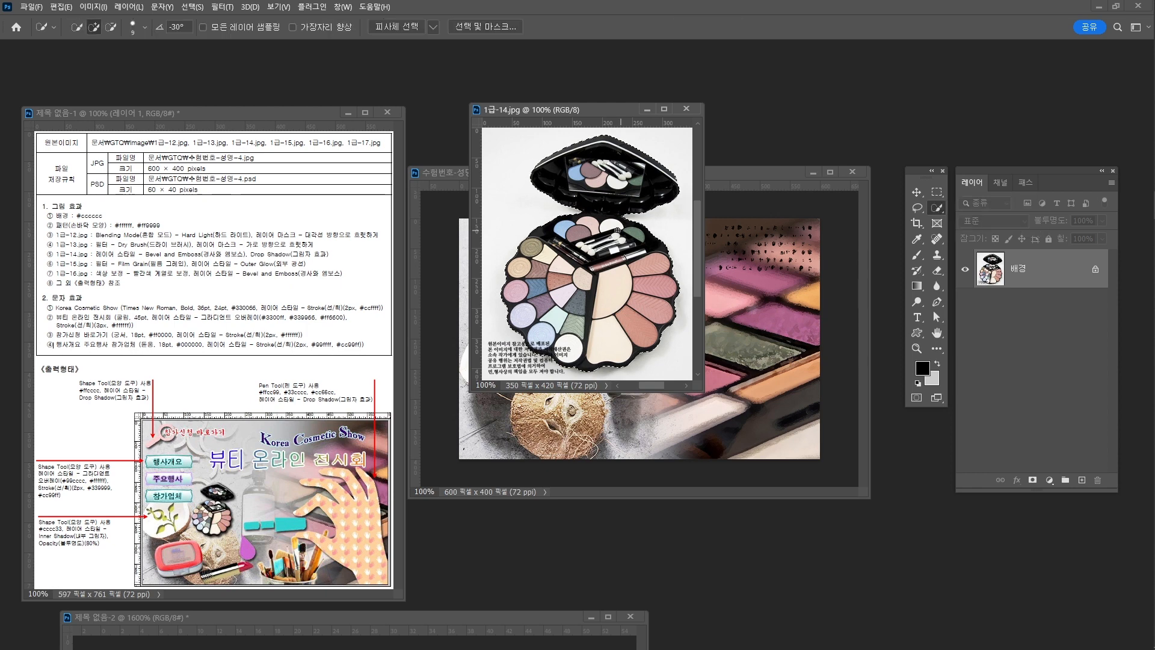
key(bracketright)
key(bracketright)
click(1032, 481)
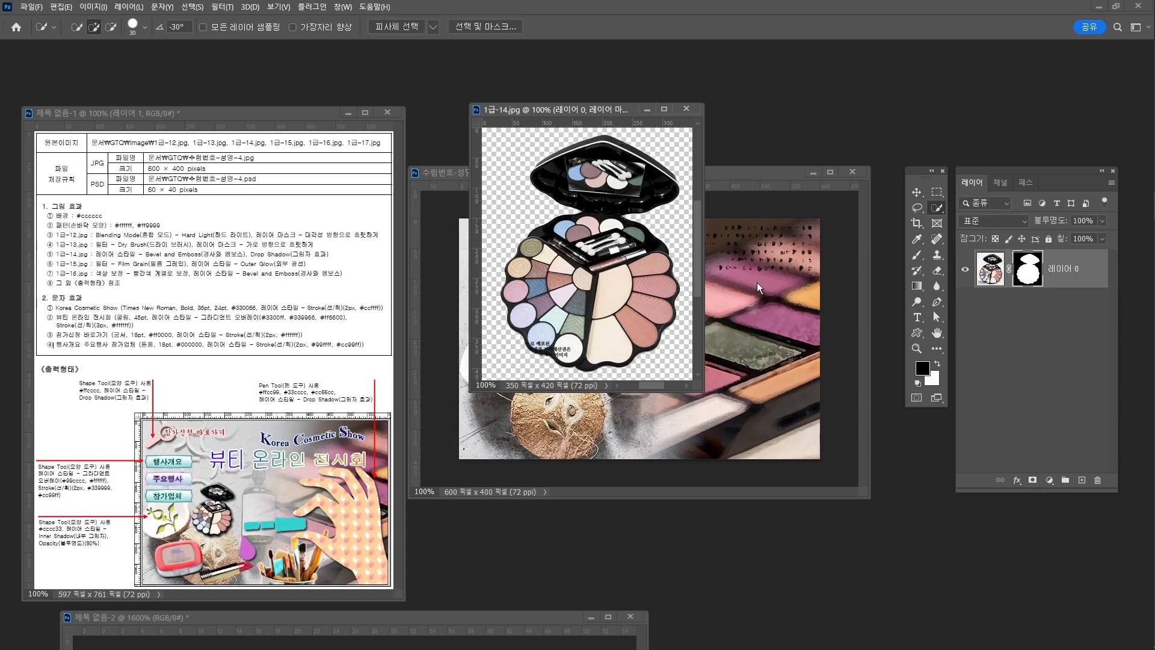
Copy the masked compact into 수험번호-성명-4, scale it to about 32%, and place it just above the brown coconut.
key(v)
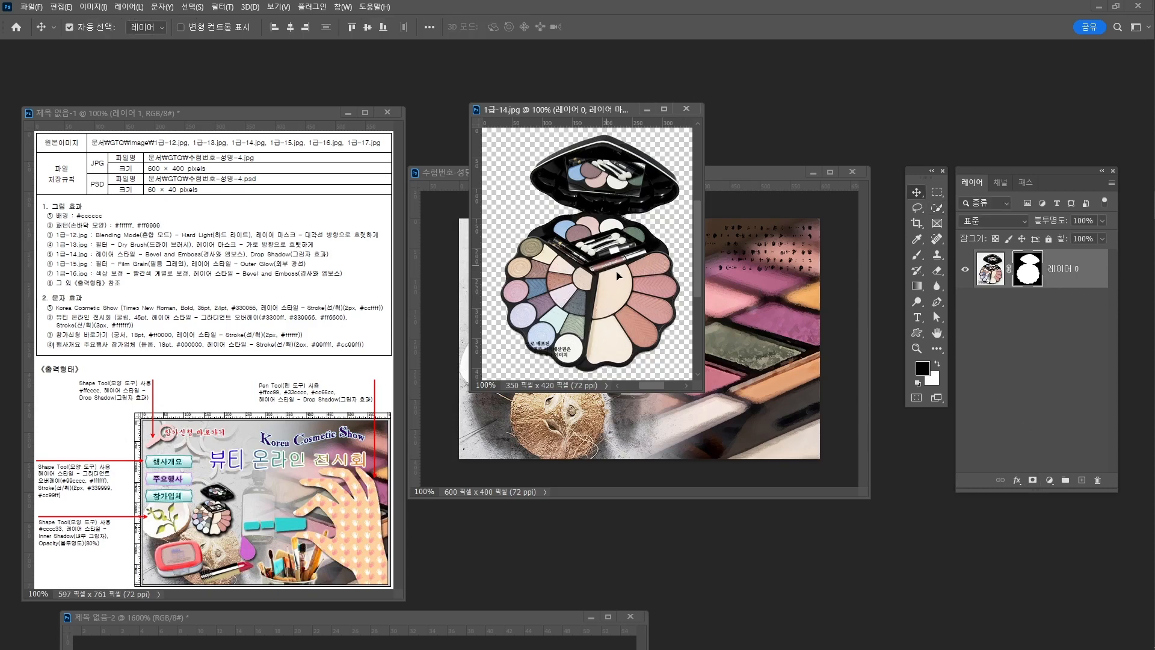
drag(618, 276, 733, 367)
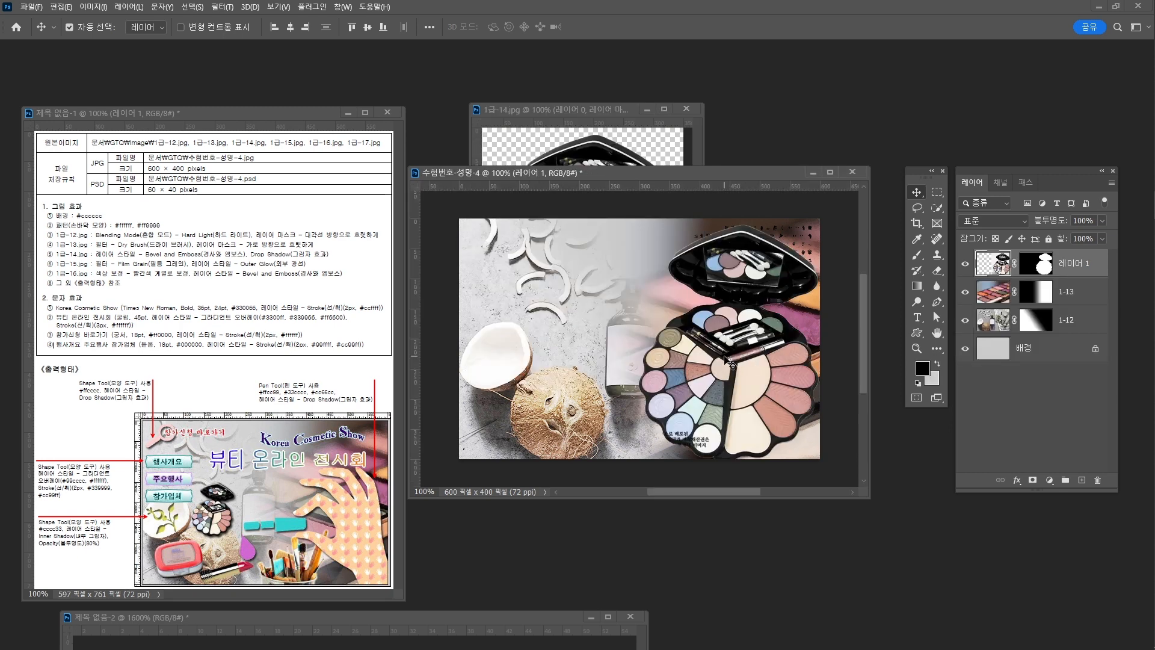
key(ctrl+t)
drag(831, 217, 696, 370)
drag(684, 443, 587, 369)
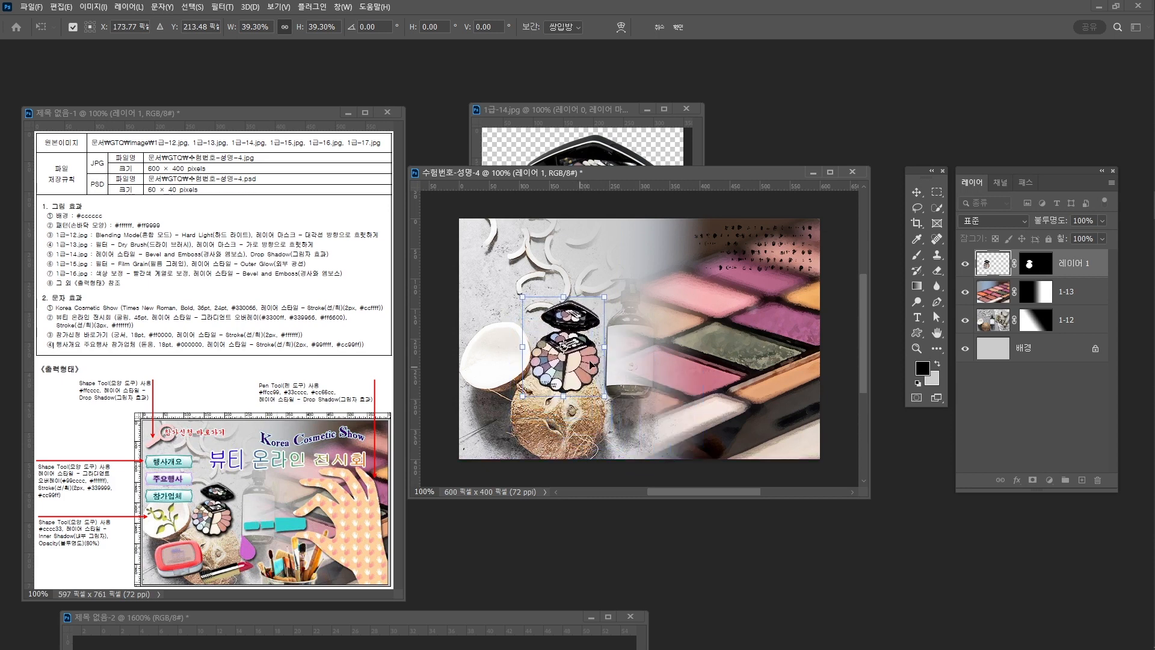
drag(605, 297, 592, 318)
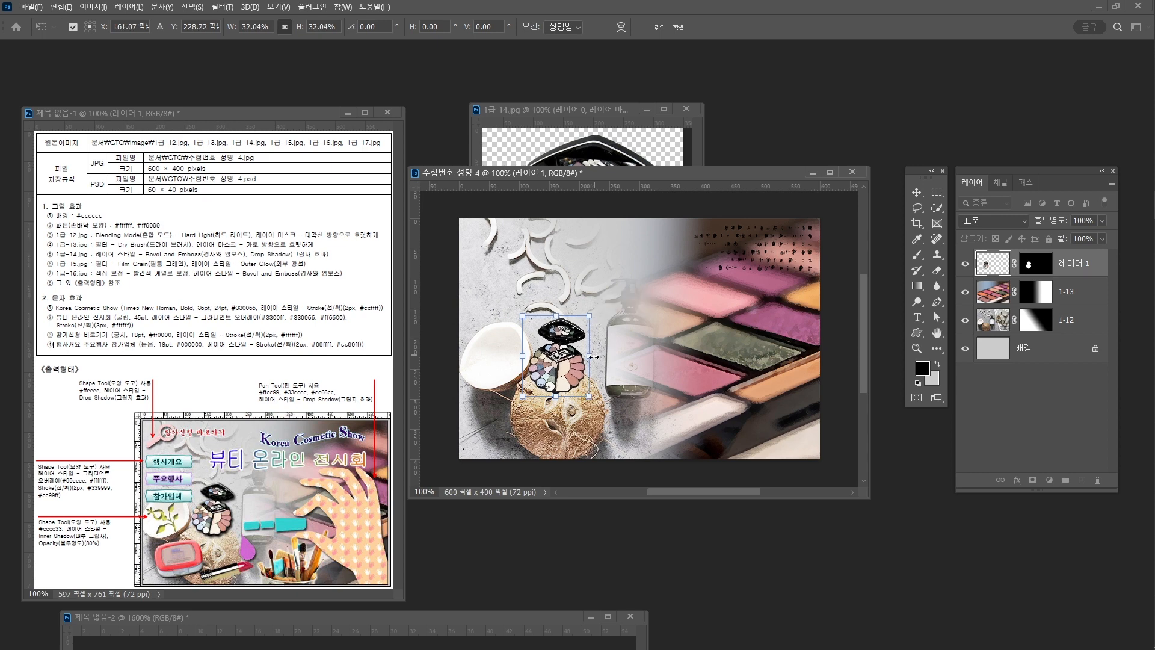
drag(579, 372, 583, 355)
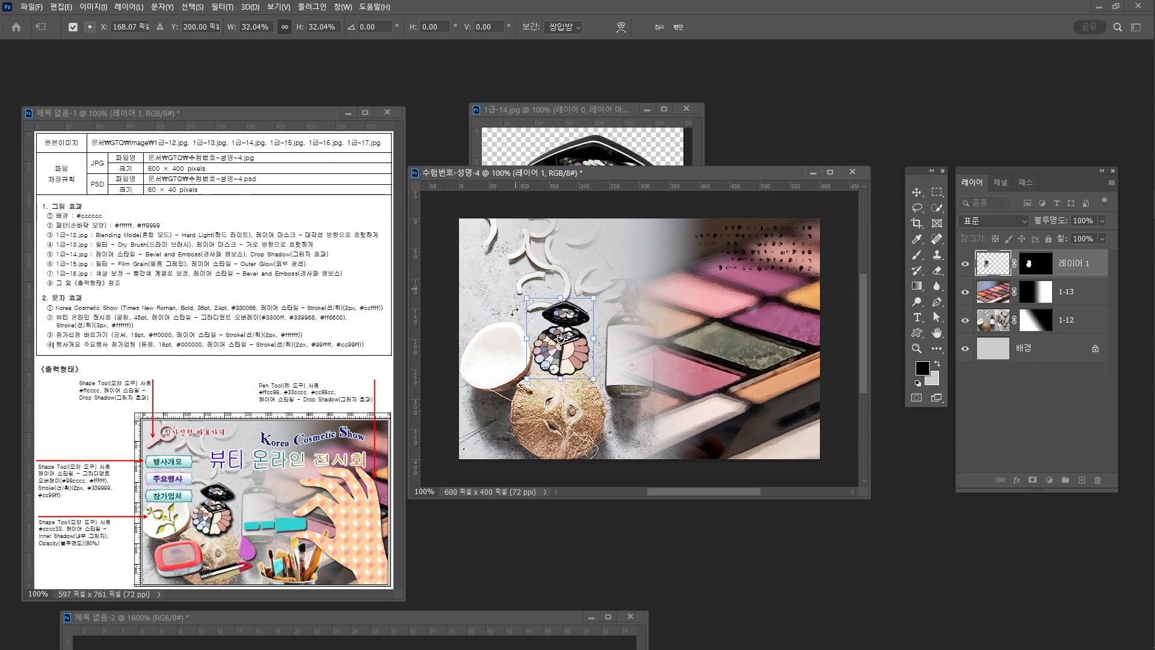
drag(562, 338, 560, 298)
drag(581, 349, 533, 391)
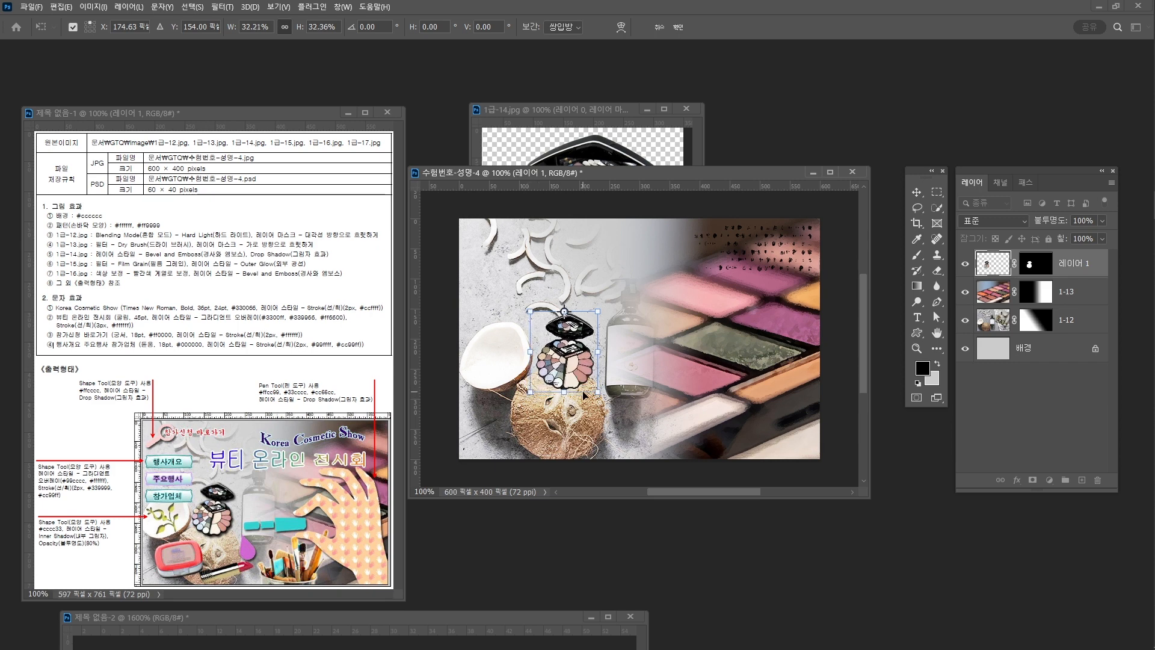
key(Return)
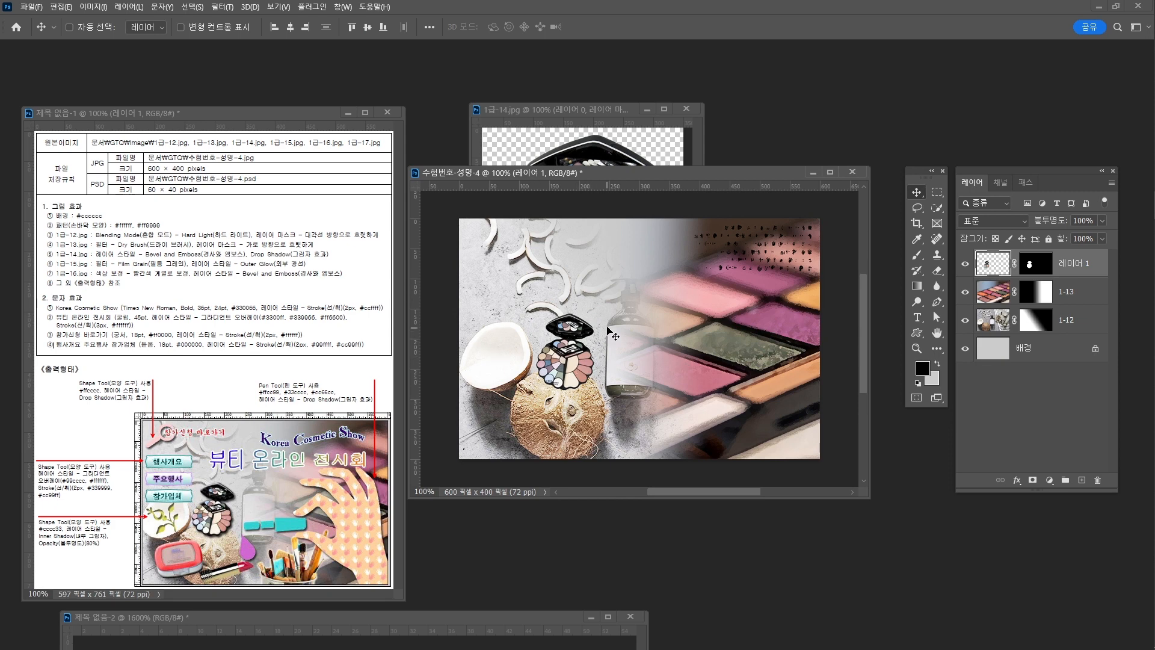
Rotate the compact about 4° clockwise and rename its layer as 1-14.
key(ctrl+t)
drag(603, 306, 608, 303)
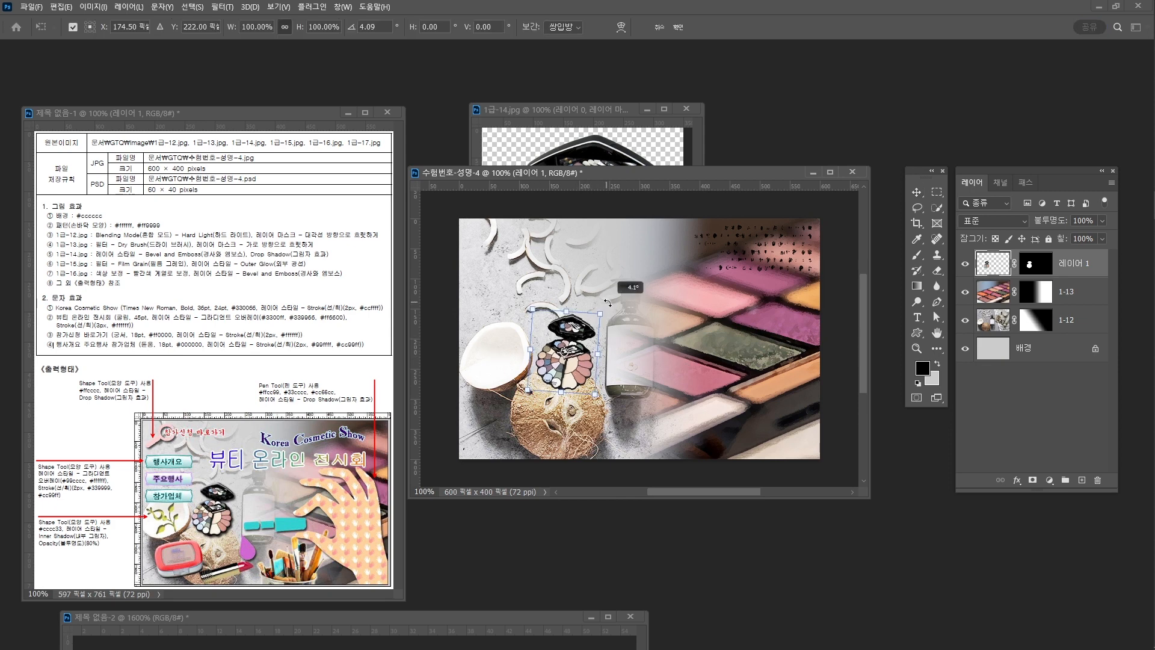
key(Return)
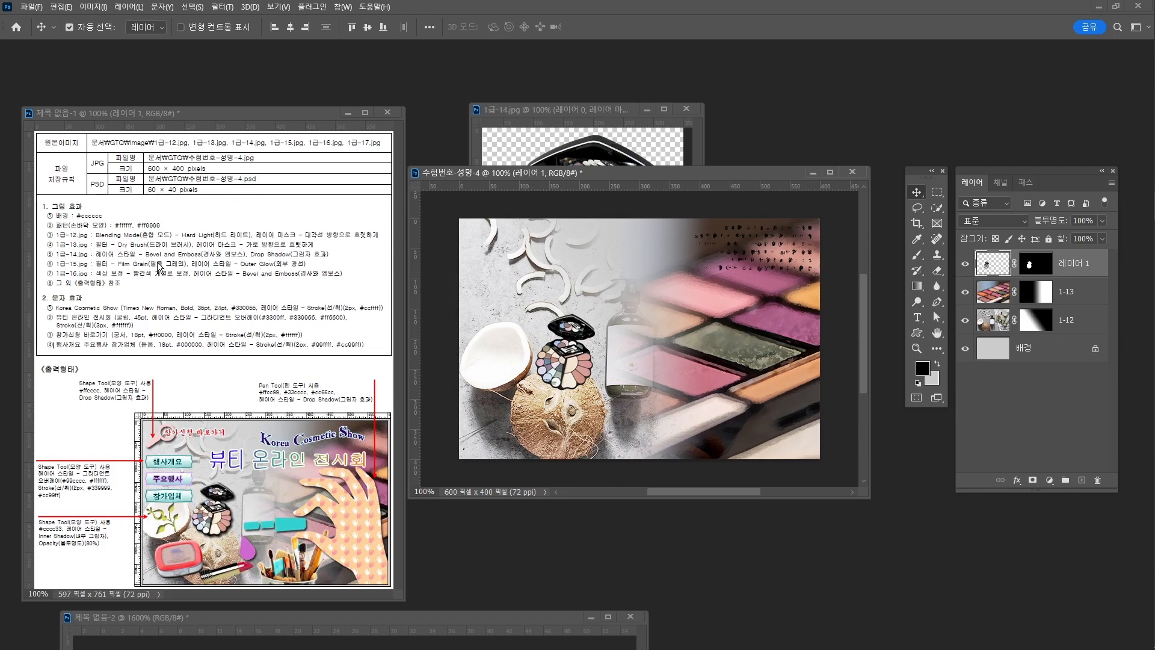
double_click(1080, 263)
text(1-14)
key(Return)
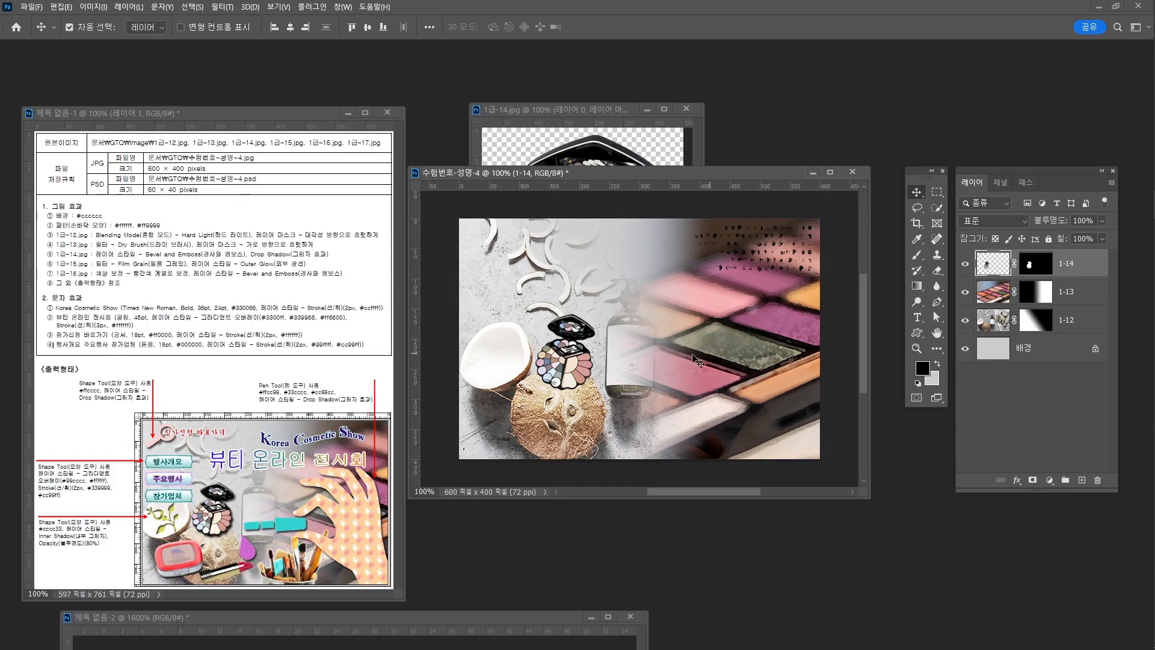
Add Bevel and Emboss and Drop Shadow effects to the 1-14 layer and compare the image with and without them.
click(1018, 480)
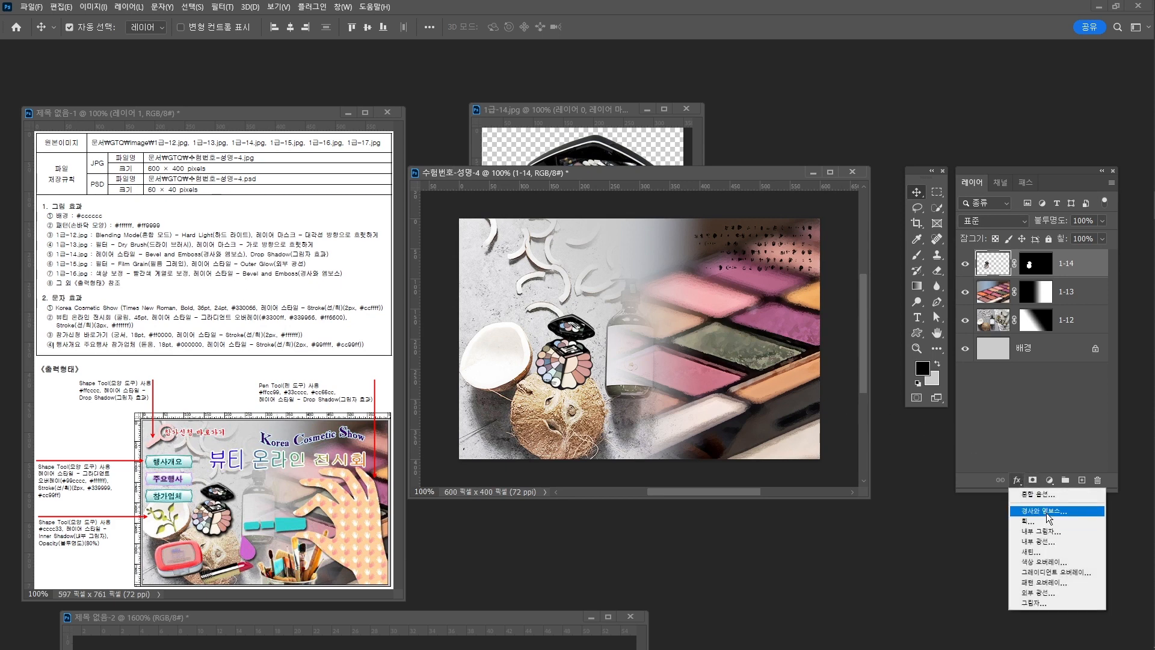
click(1046, 511)
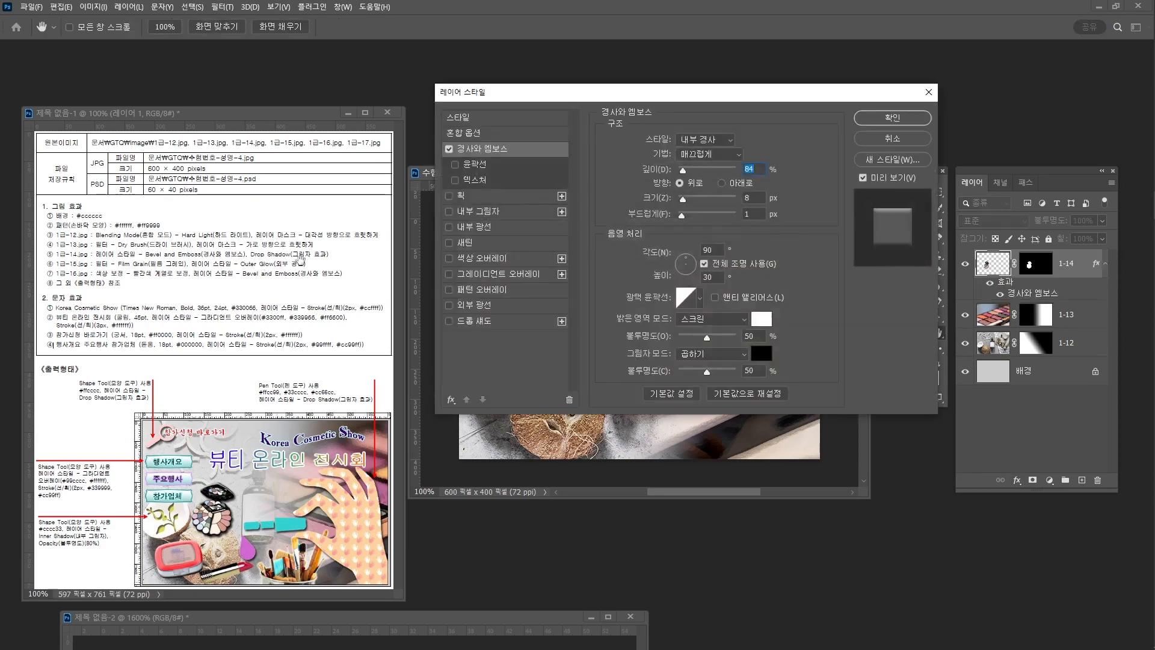
click(473, 324)
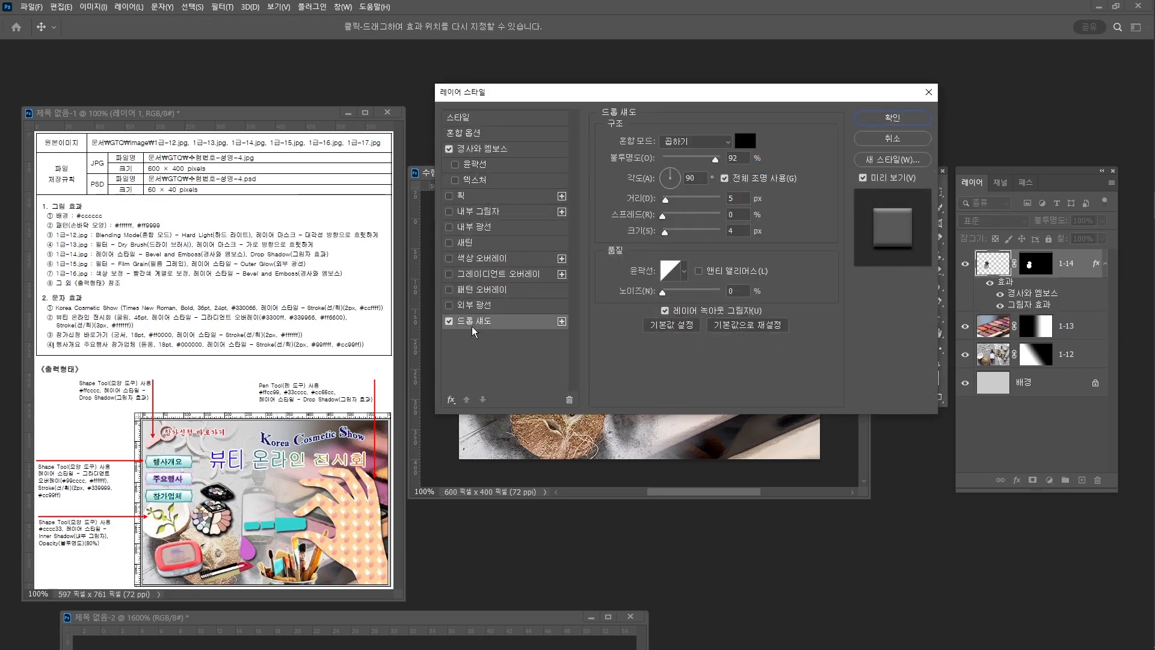
click(879, 119)
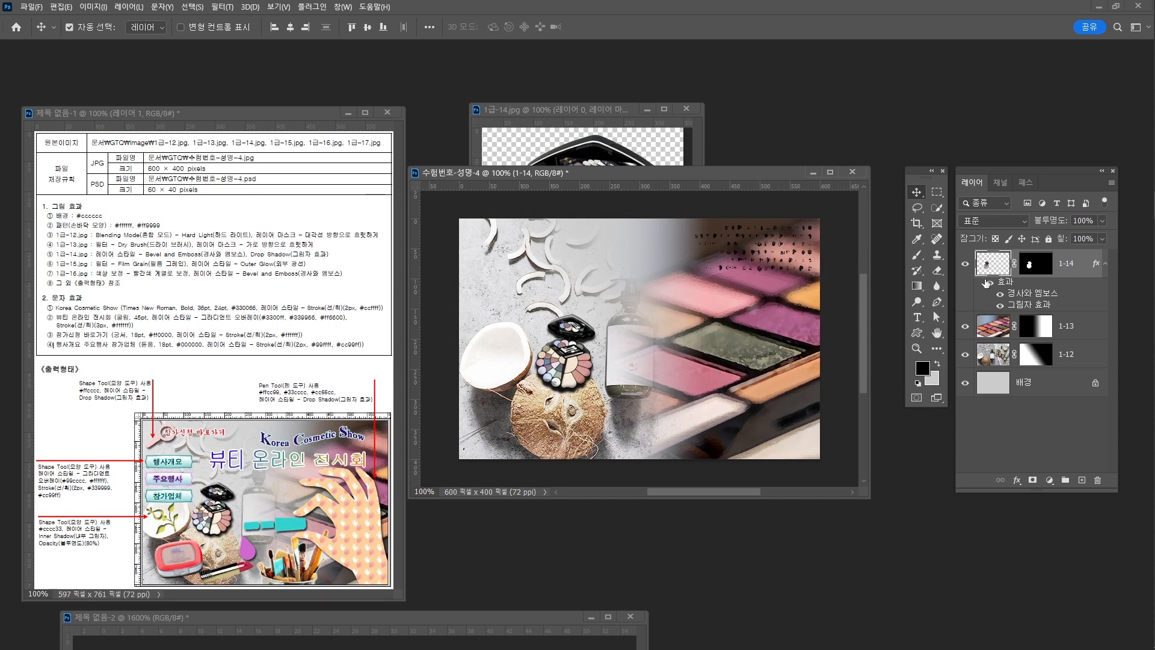
click(990, 284)
click(990, 284)
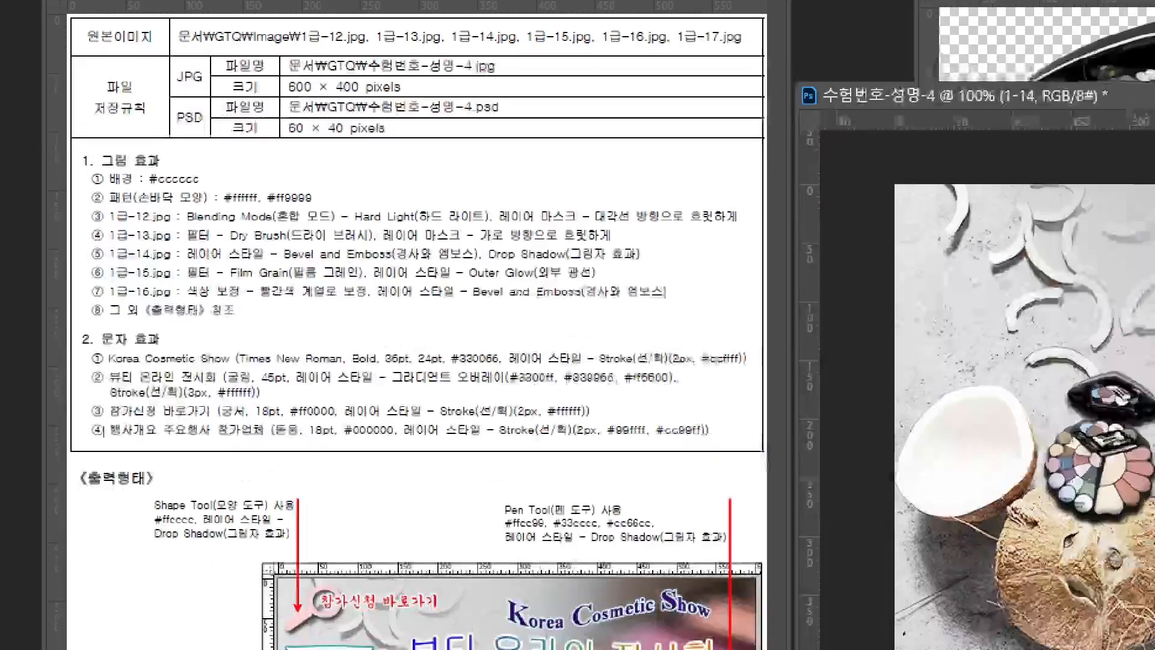
Open 1급-15.jpg and place its window above the 수험번호-성명-4 document.
drag(105, 290, 356, 281)
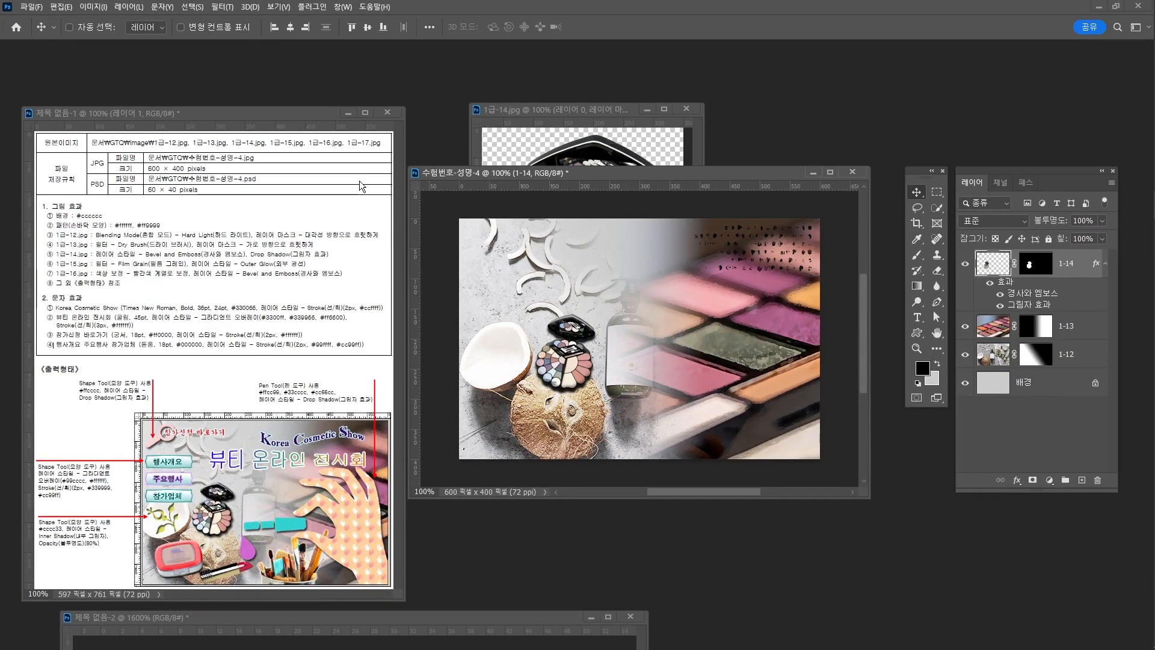
key(ctrl+o)
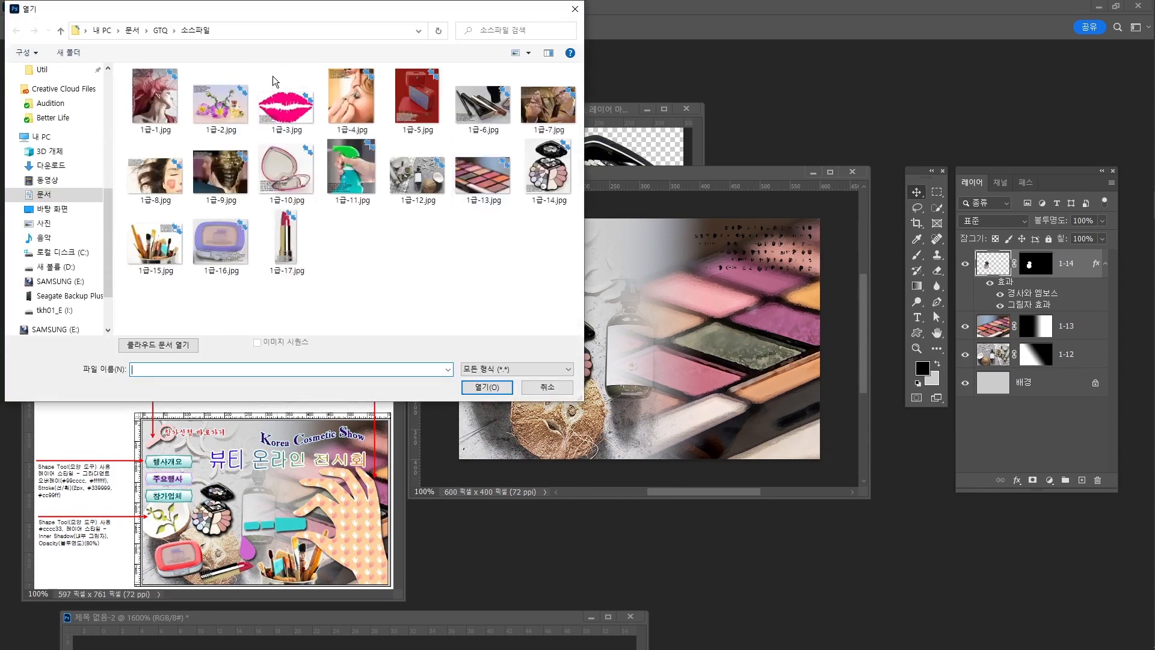
double_click(155, 242)
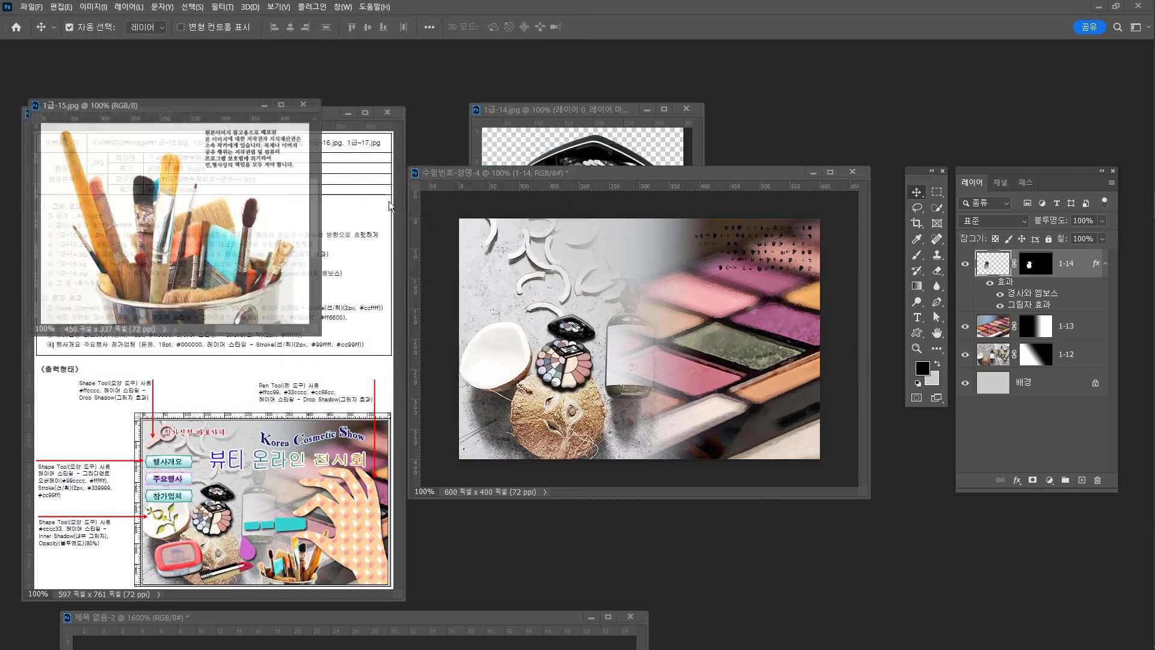
drag(192, 109, 695, 96)
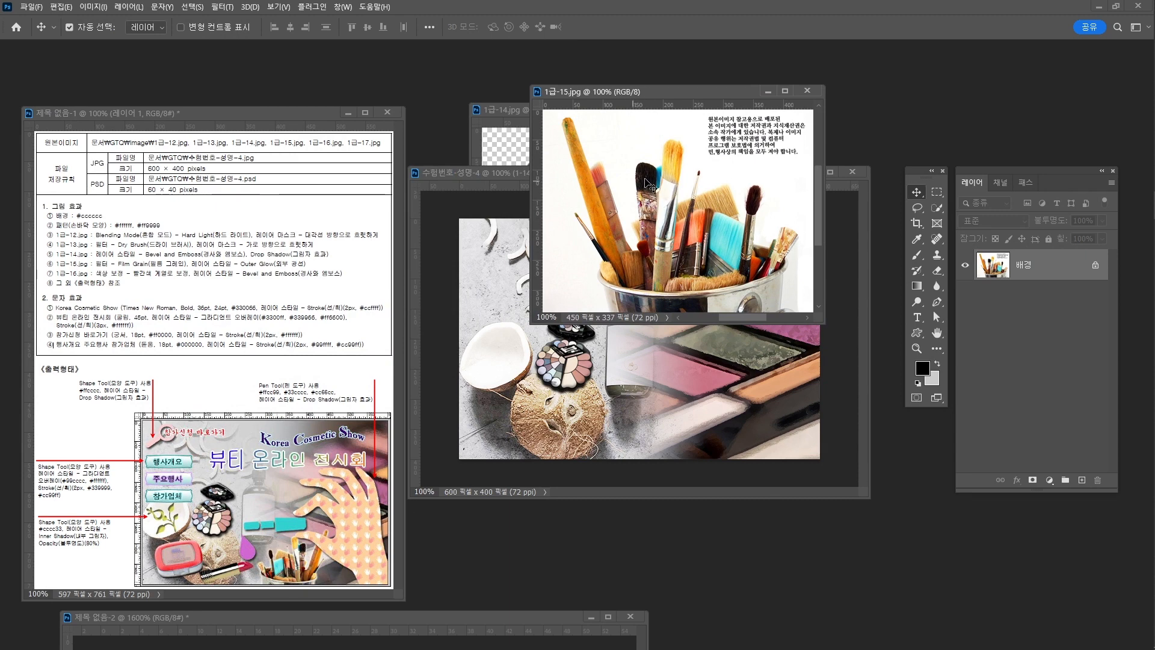
Select the brushes in 1급-15.jpg with Object Selection, refine the area with Quick Selection, and add a layer mask from it.
click(936, 210)
click(995, 207)
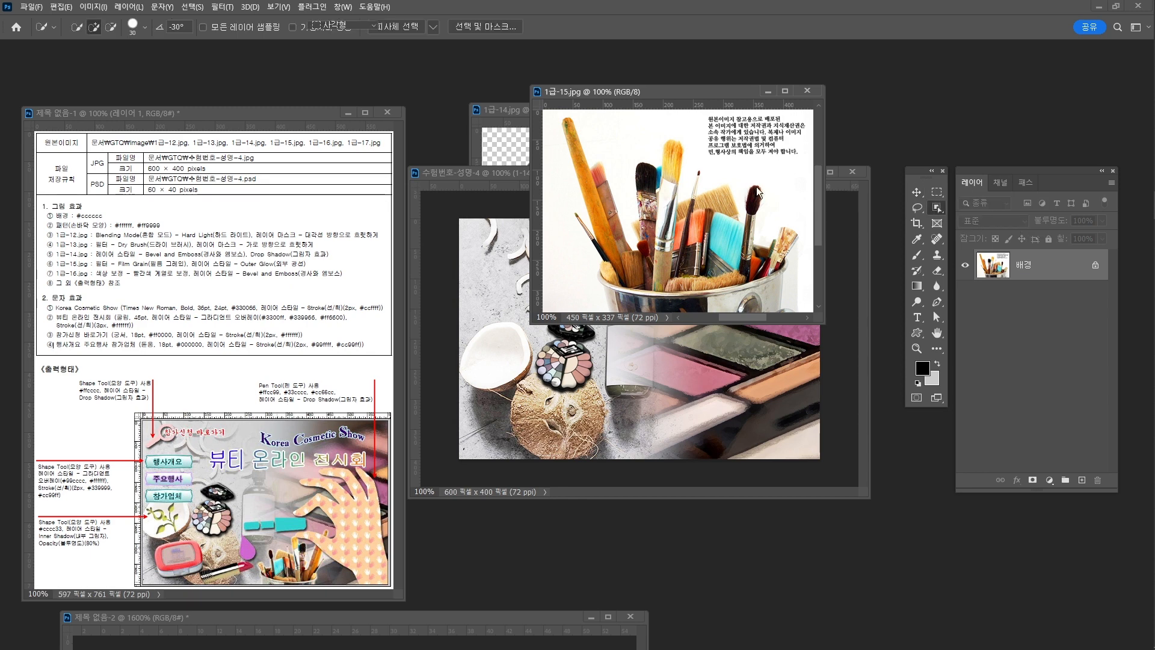
mouse_move(551, 113)
mouse_down()
mouse_move(722, 280)
mouse_move(804, 299)
mouse_up()
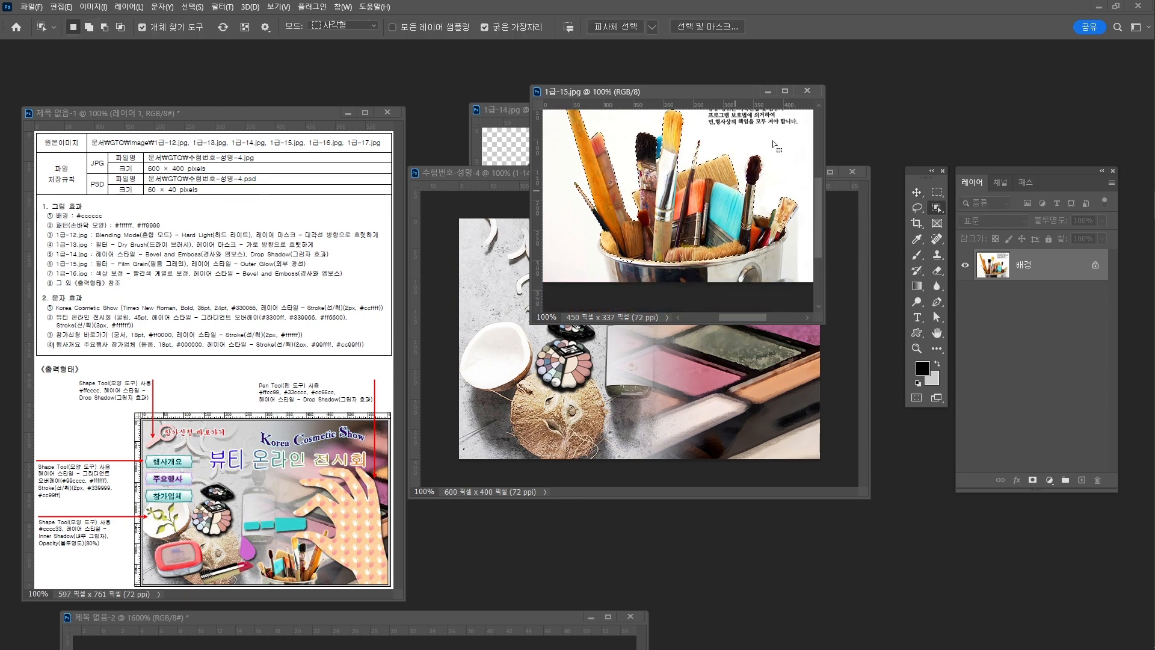
mouse_move(767, 191)
mouse_down()
mouse_move(770, 204)
mouse_move(770, 175)
mouse_up()
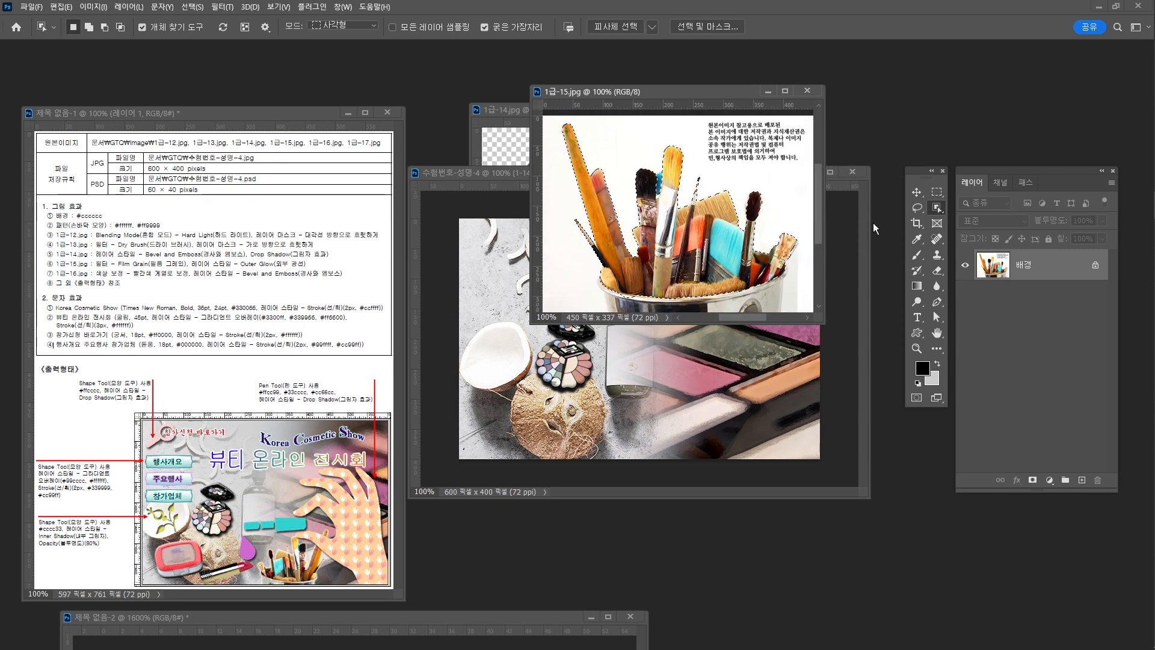
right_click(938, 207)
click(963, 219)
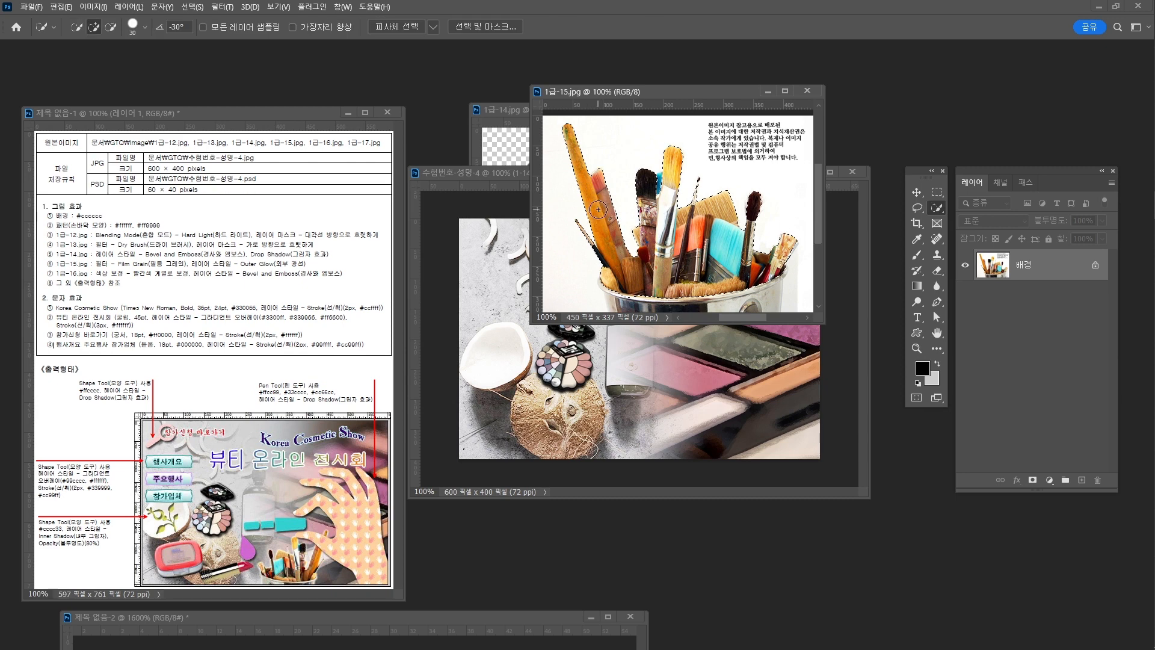
mouse_move(611, 240)
mouse_down()
mouse_move(631, 276)
mouse_move(723, 263)
mouse_move(687, 227)
mouse_up()
click(1032, 479)
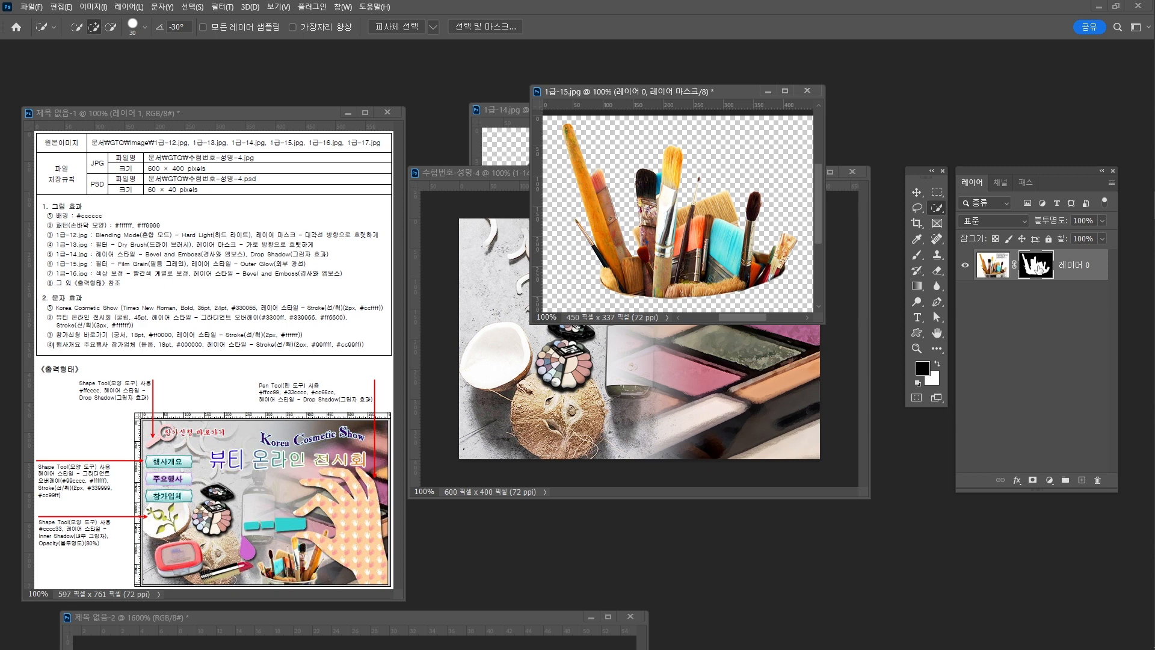
Paint white with the Brush on the layer mask in 1급-15.jpg to restore the metal cup below the brushes, and target the layer image.
key(b)
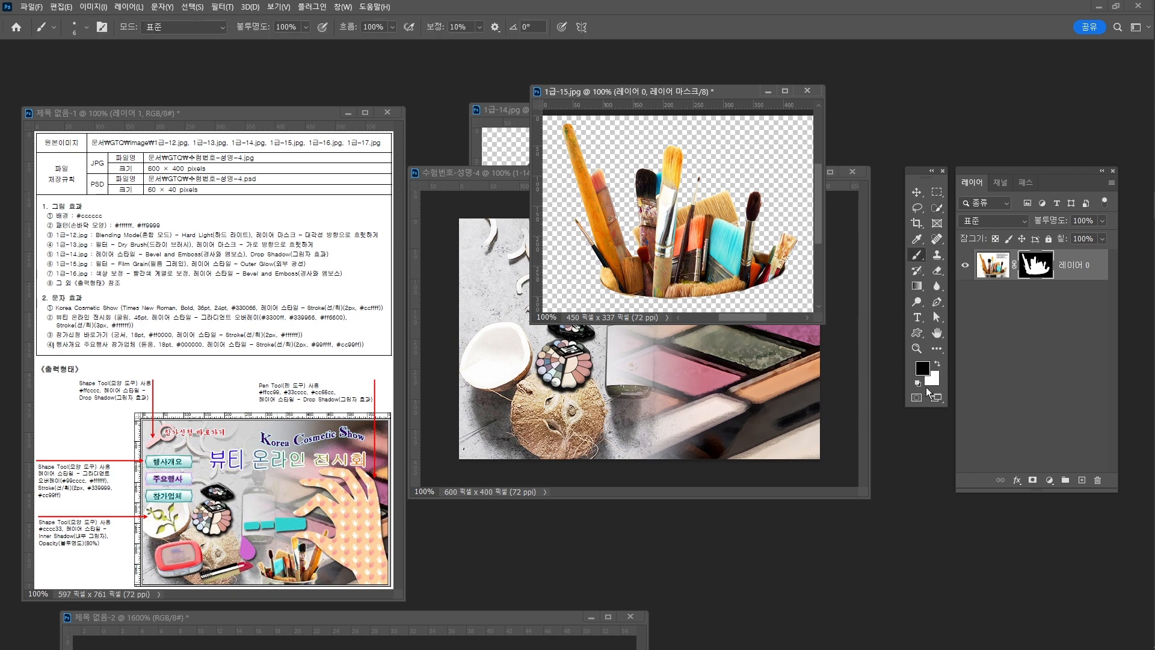
key(x)
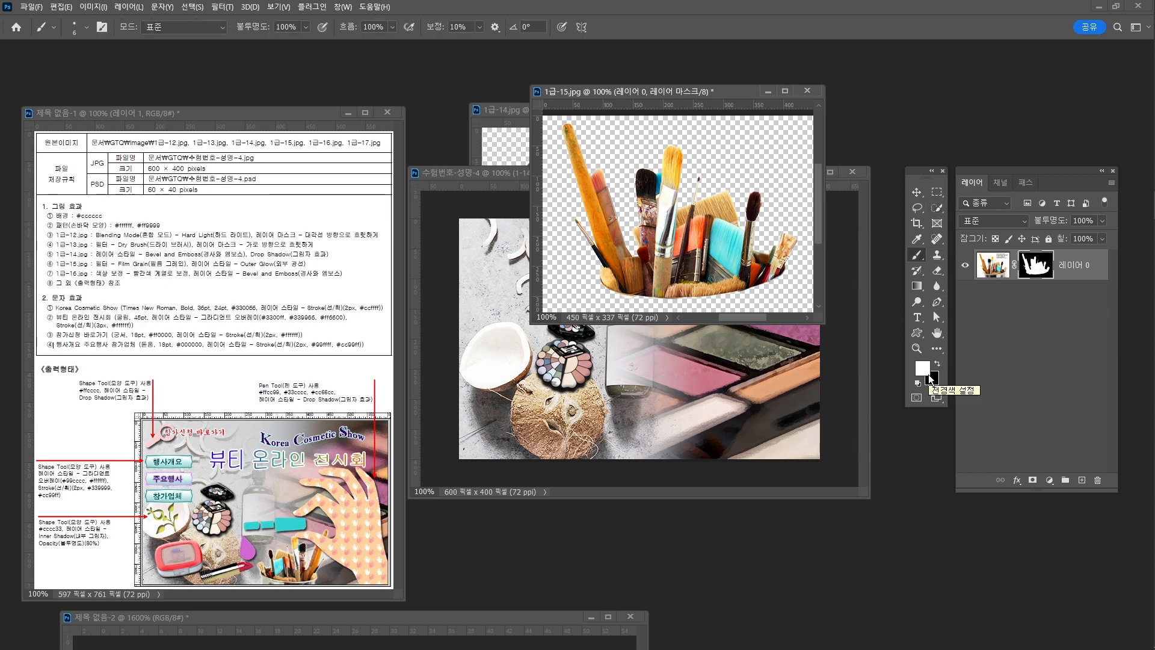
key(x)
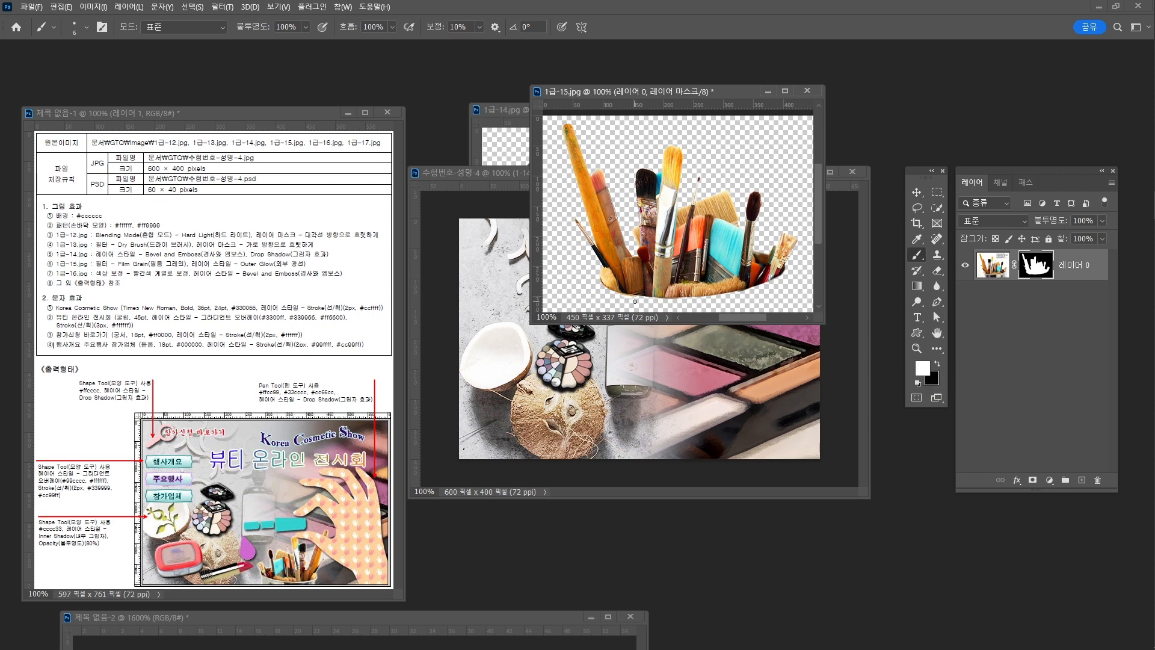
key(bracketright)
mouse_move(616, 288)
mouse_down()
mouse_move(639, 324)
mouse_move(623, 291)
mouse_move(628, 303)
mouse_move(652, 294)
mouse_move(705, 306)
mouse_move(675, 317)
mouse_move(698, 309)
mouse_move(673, 297)
mouse_move(710, 295)
mouse_move(639, 289)
mouse_move(741, 281)
mouse_move(719, 322)
mouse_move(746, 288)
mouse_move(750, 301)
mouse_move(763, 291)
mouse_move(747, 322)
mouse_move(771, 275)
mouse_move(772, 308)
mouse_move(774, 267)
mouse_up()
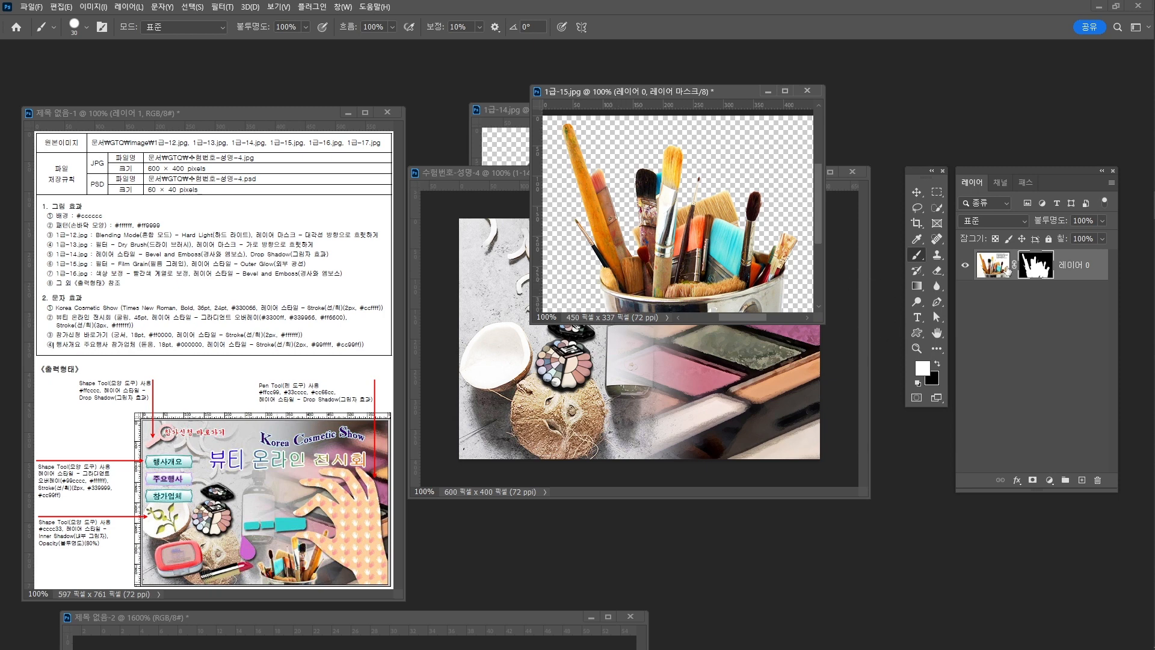
click(994, 265)
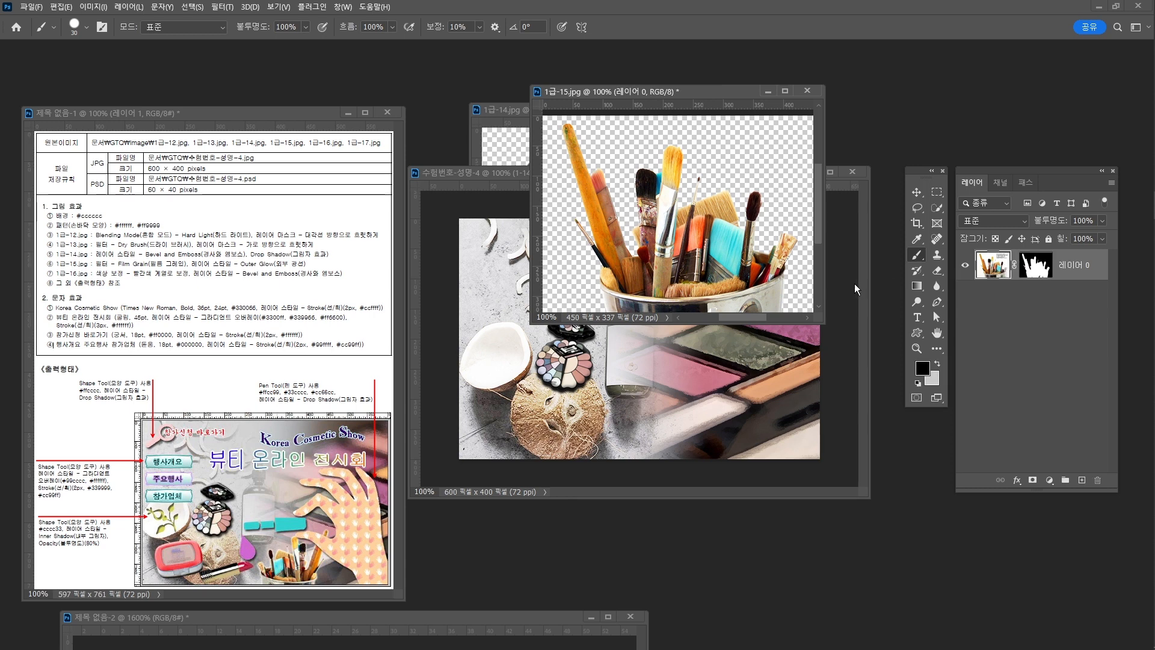
Copy the masked brushes into the 수험번호-성명-4 document, flip them horizontally, scale to about 41% and position them at the canvas's lower edge.
key(v)
drag(701, 258, 657, 403)
key(ctrl+t)
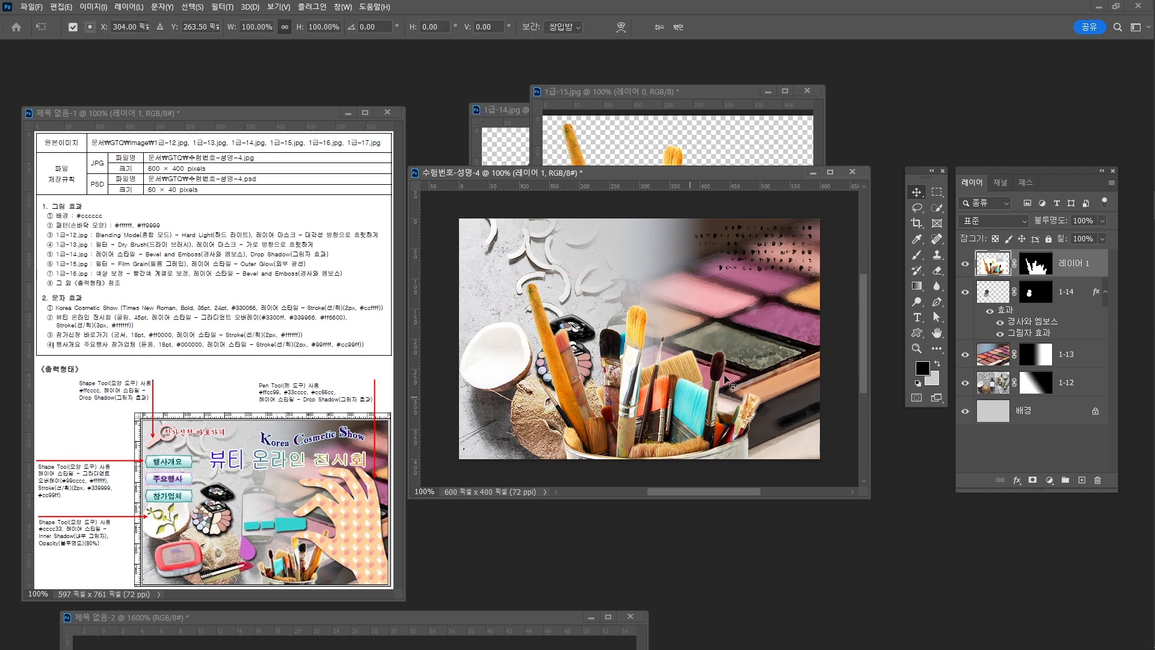
right_click(728, 391)
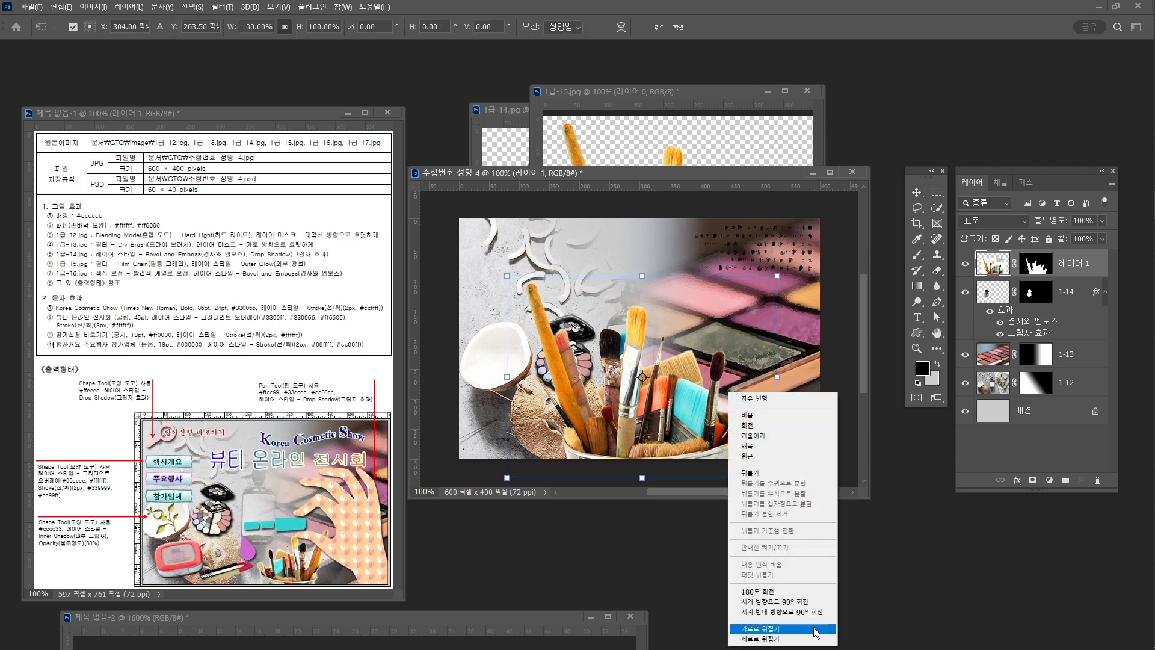
click(776, 627)
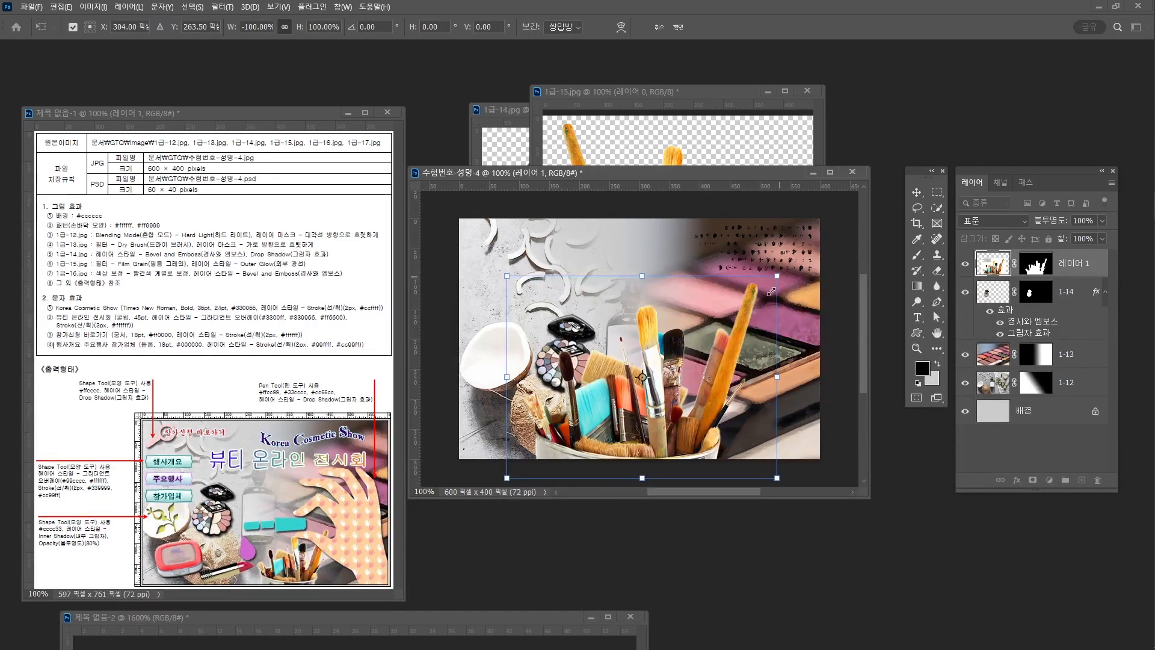
drag(777, 275, 635, 382)
drag(614, 426, 739, 415)
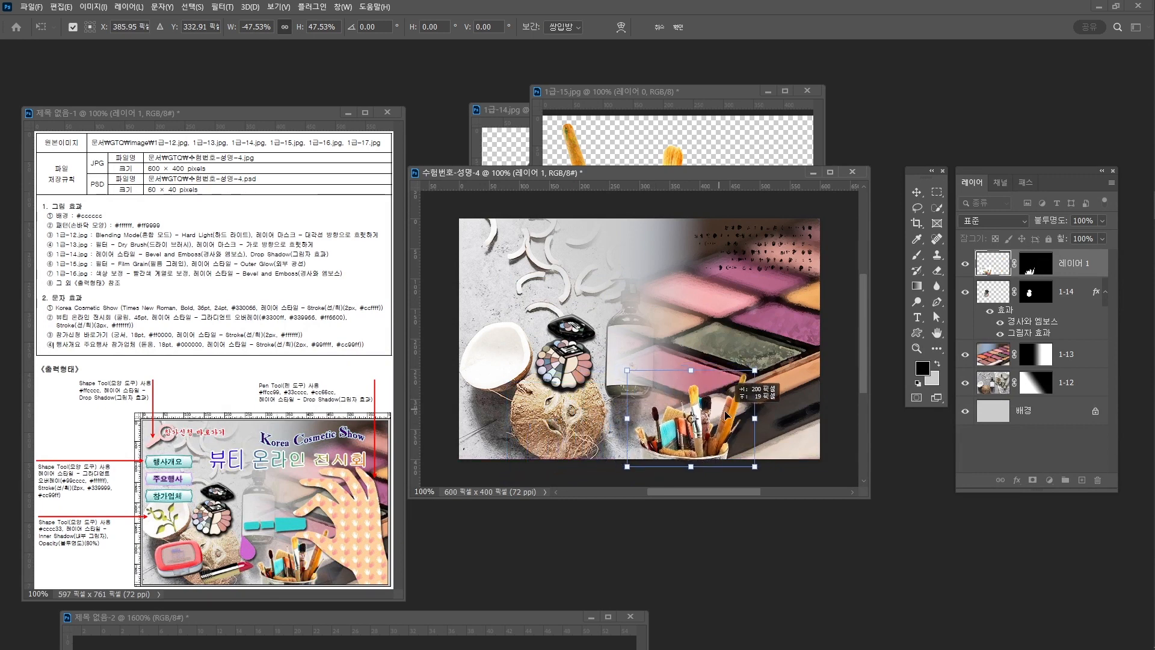
drag(755, 373, 741, 385)
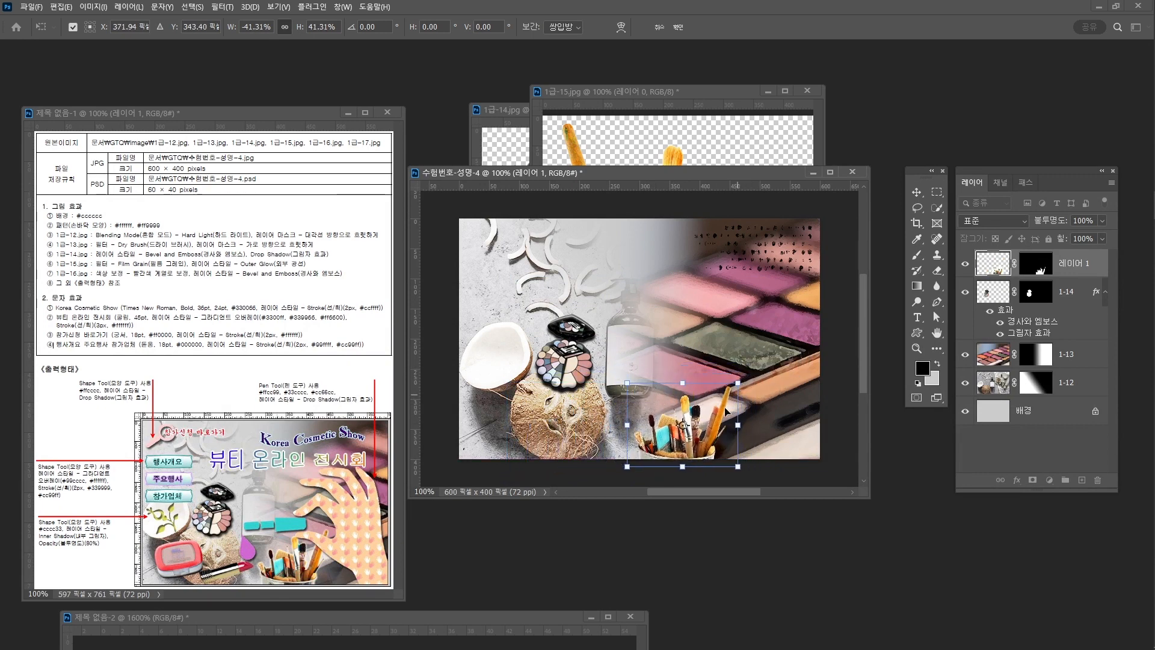
mouse_move(698, 436)
mouse_down()
mouse_move(712, 428)
mouse_move(699, 427)
mouse_up()
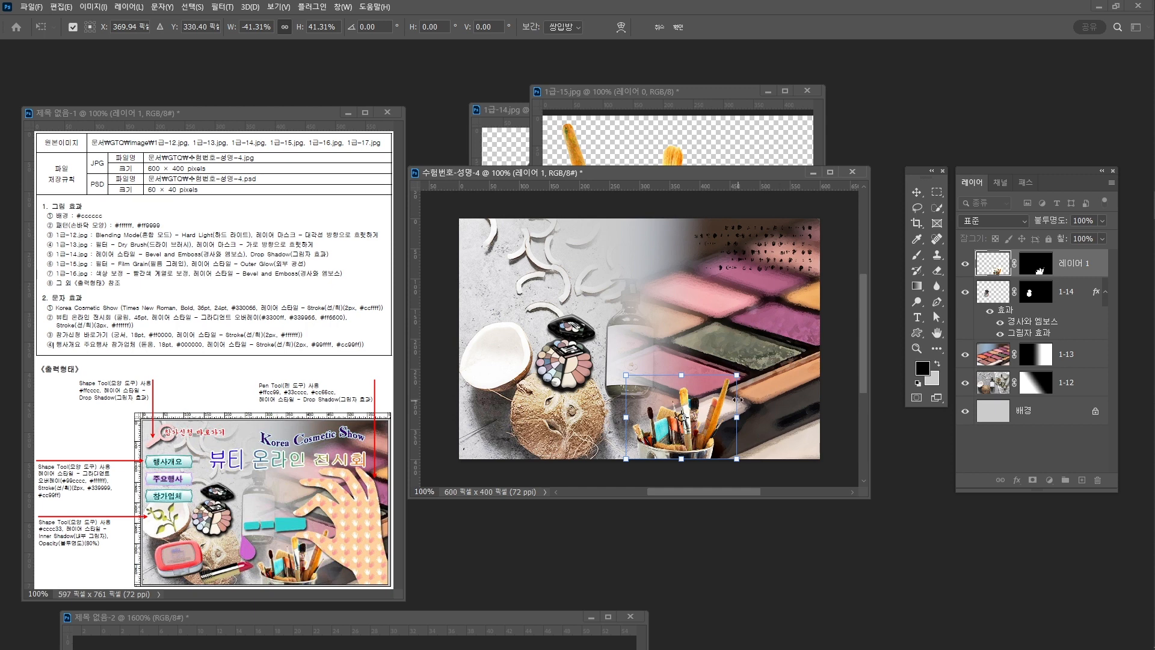
key(Return)
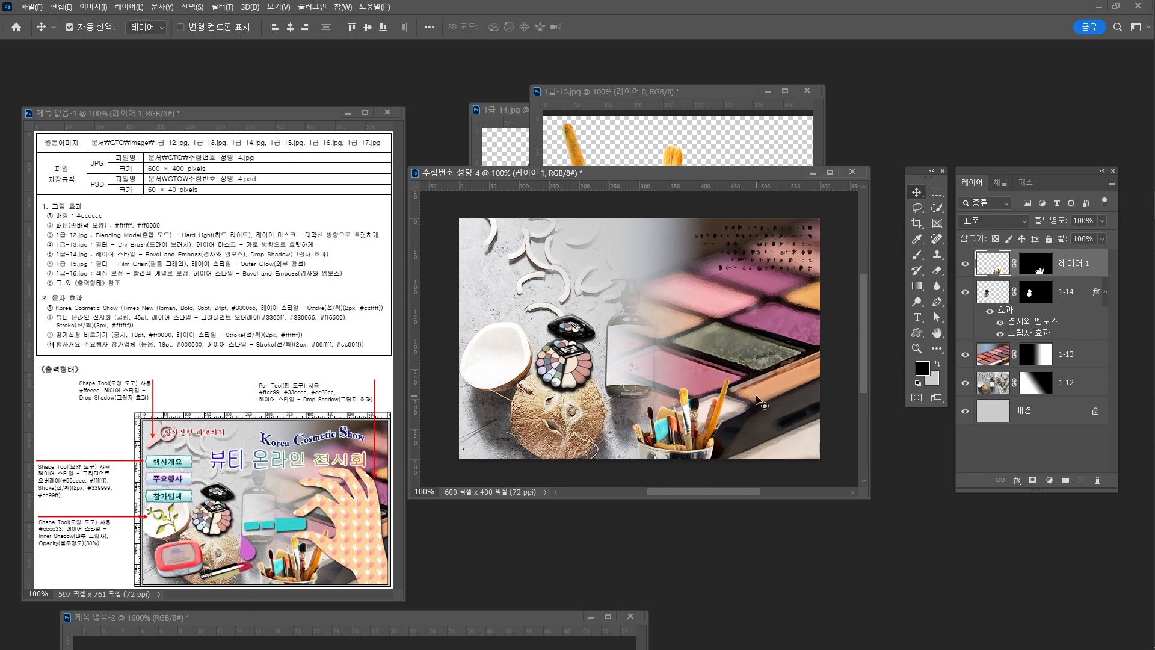
Rename the placed brushes layer as 1-15, and delete it.
double_click(1072, 265)
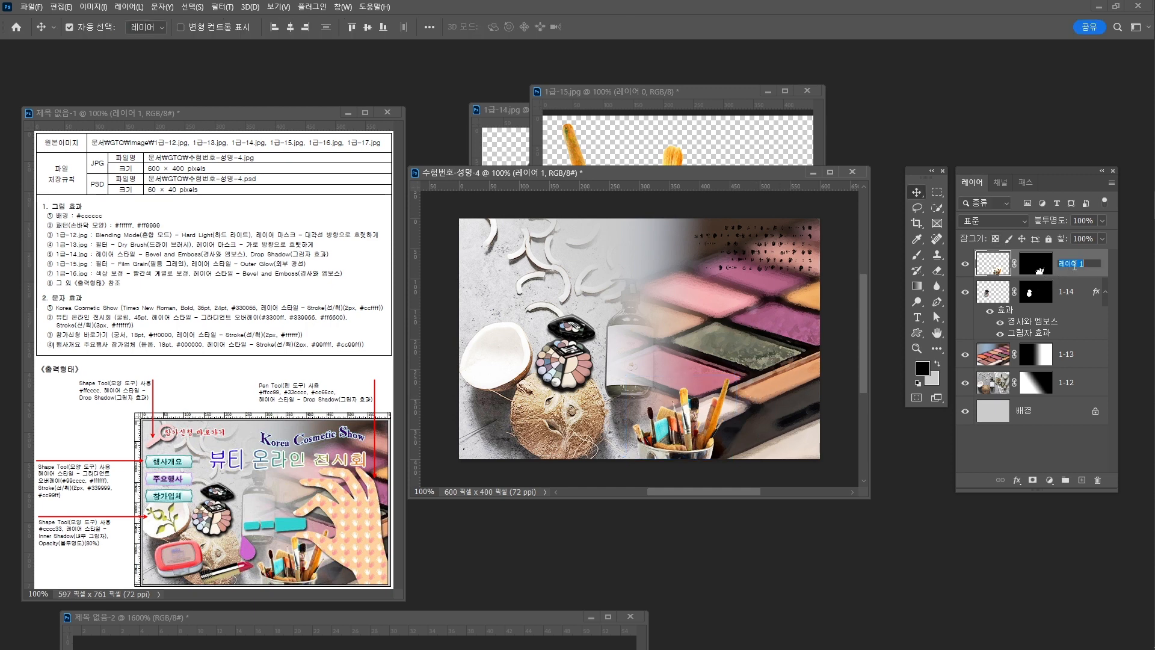
text(1-15)
key(Return)
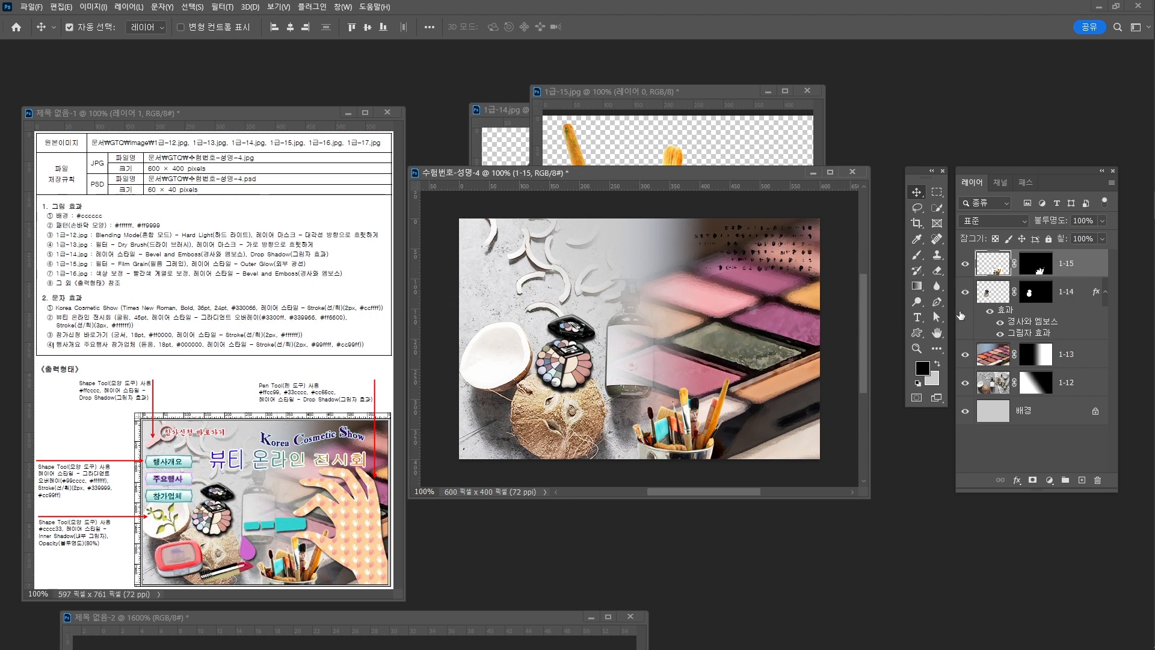
key(Delete)
Apply the Film Grain filter with grain 4, highlight area 0 and intensity 10 to the brushes in 1급-15.jpg.
click(690, 97)
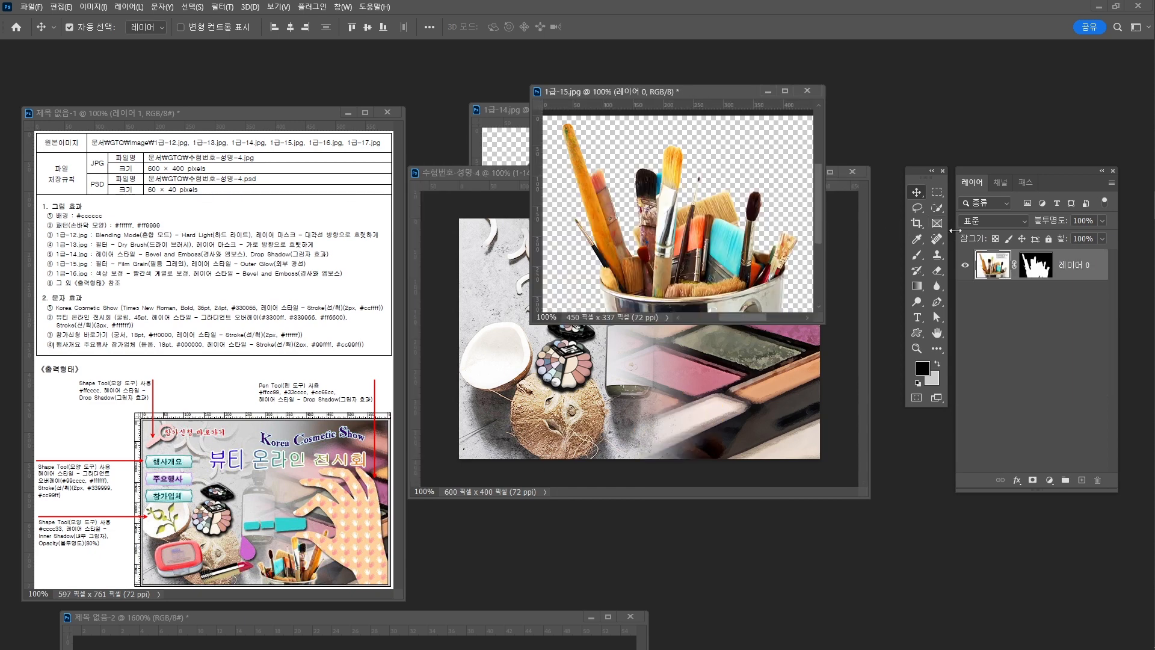
click(222, 6)
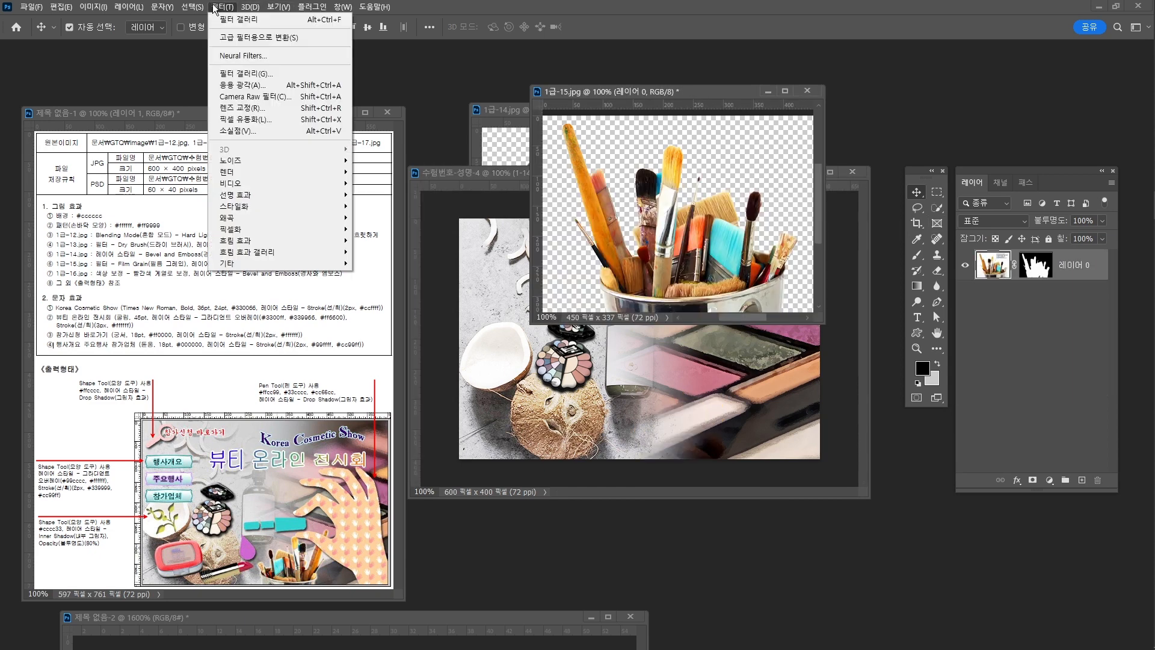
click(265, 75)
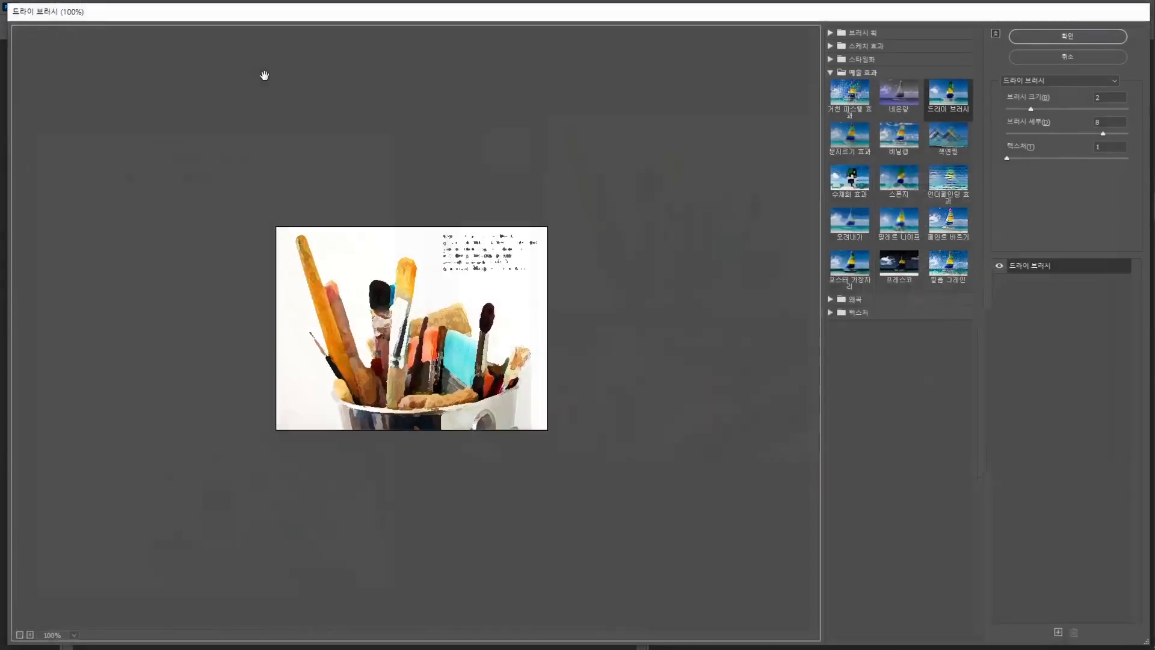
click(948, 274)
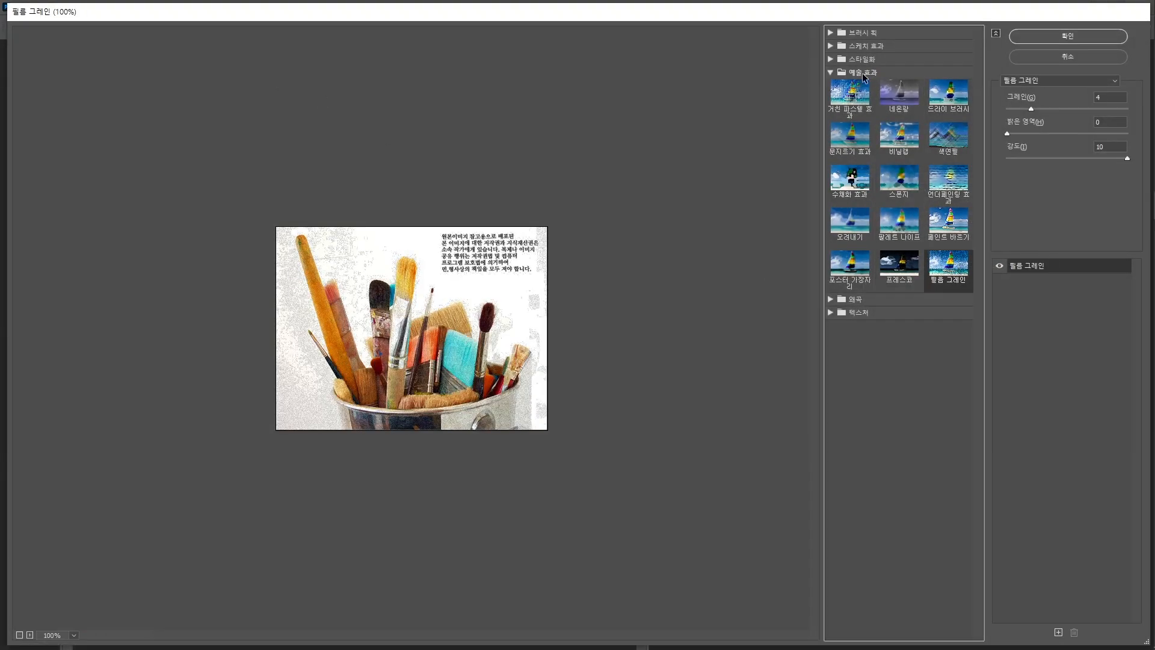
click(1046, 37)
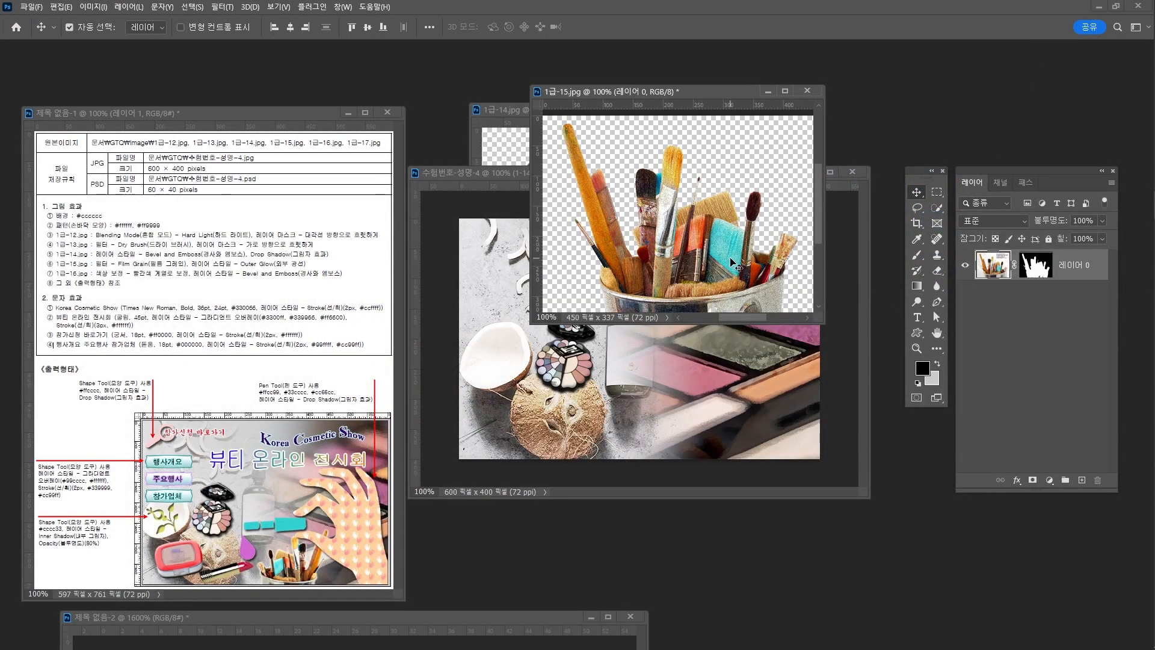
Copy the filtered brushes into 수험번호-성명-4, flip them horizontally, scale to about 41% and fit them against the canvas's lower edge beside the coconut.
mouse_move(732, 260)
mouse_down()
mouse_move(720, 259)
mouse_move(714, 294)
mouse_move(720, 392)
mouse_up()
key(ctrl+t)
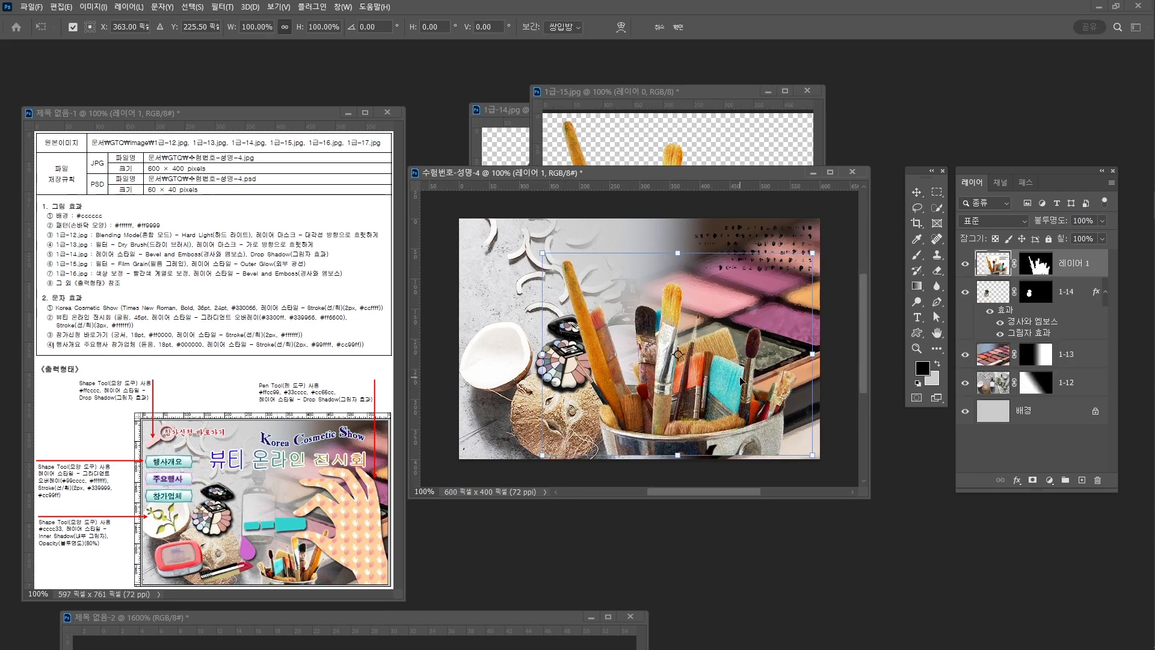
right_click(740, 381)
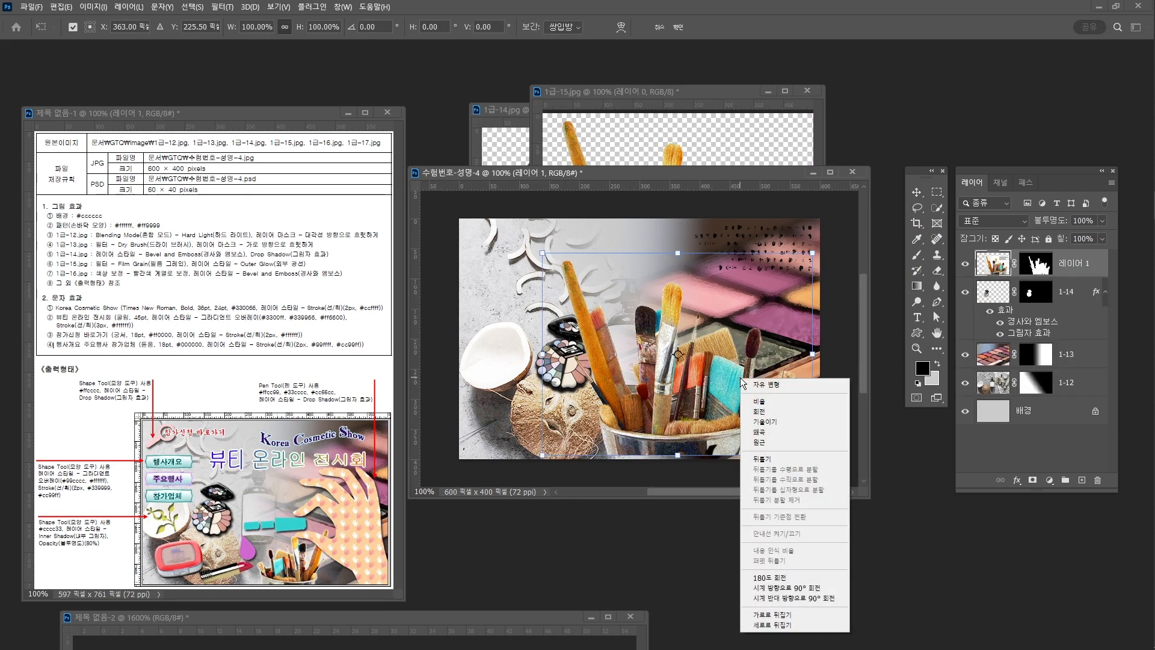
click(770, 615)
drag(812, 252, 657, 368)
drag(638, 434, 725, 438)
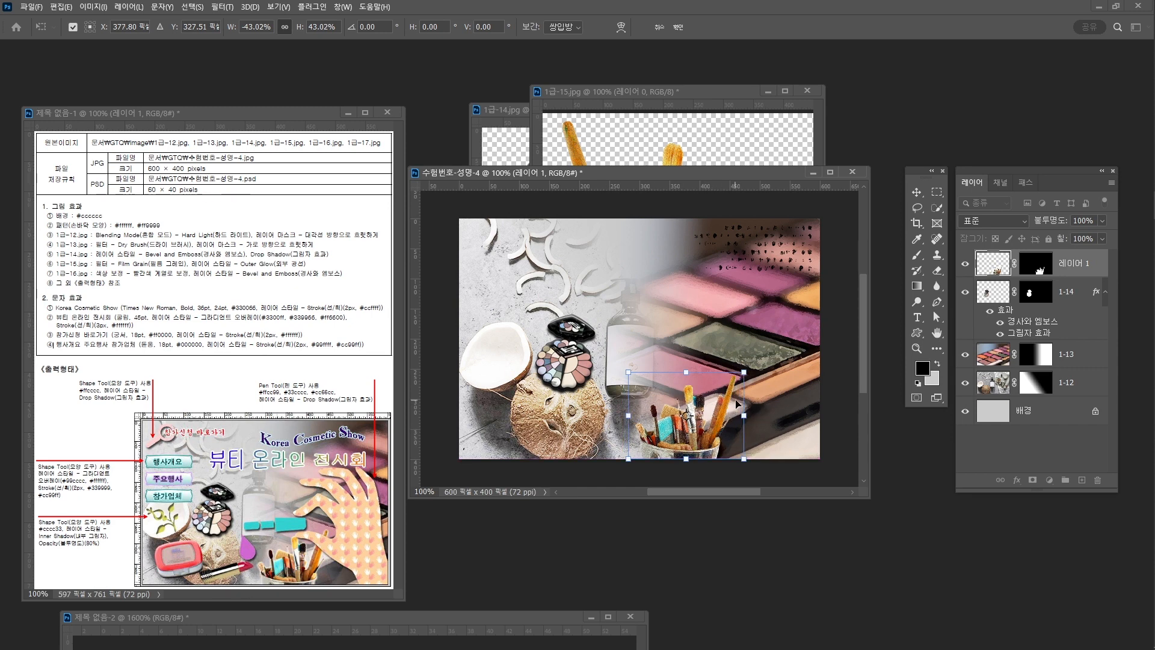
drag(743, 372, 735, 380)
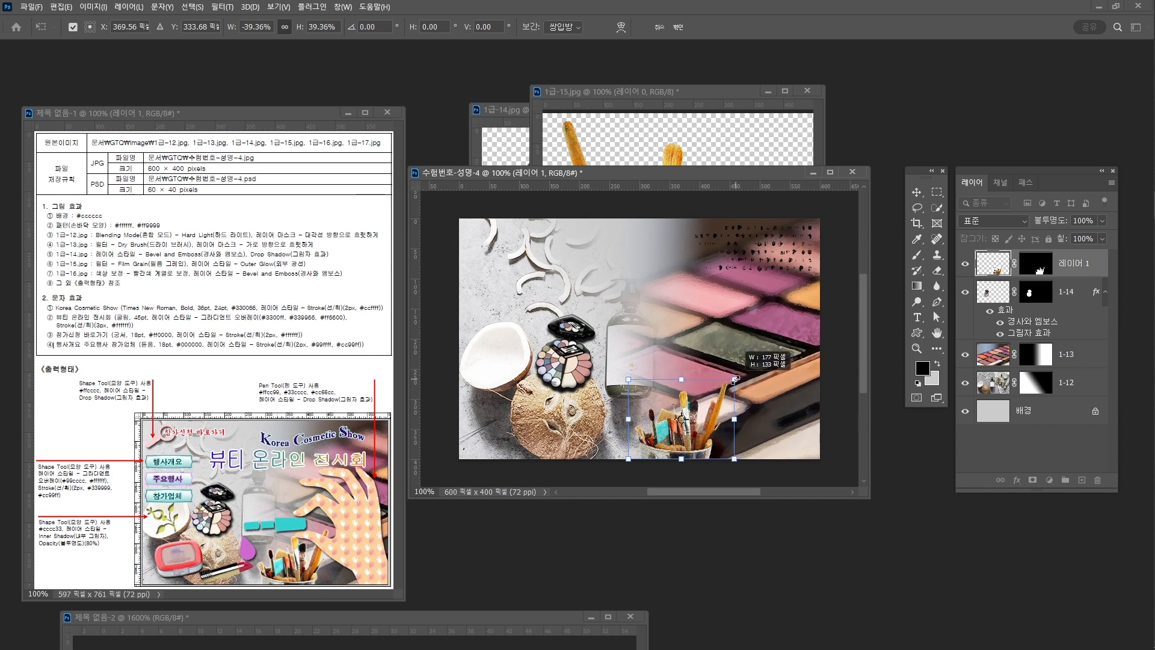
drag(728, 420, 715, 402)
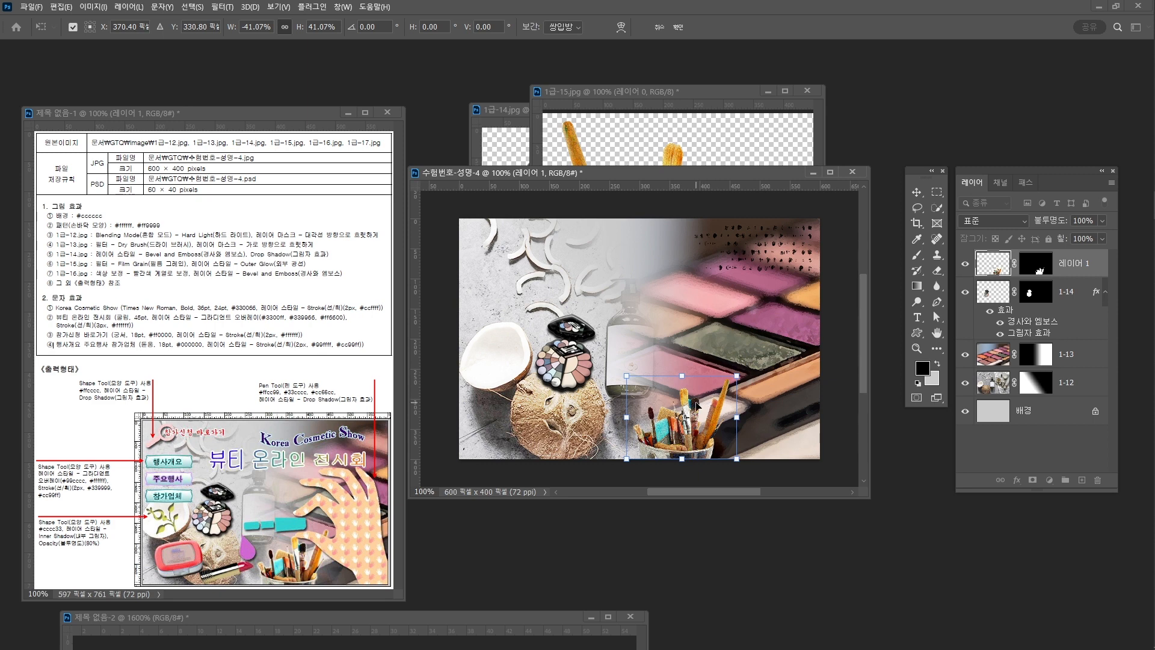
key(Return)
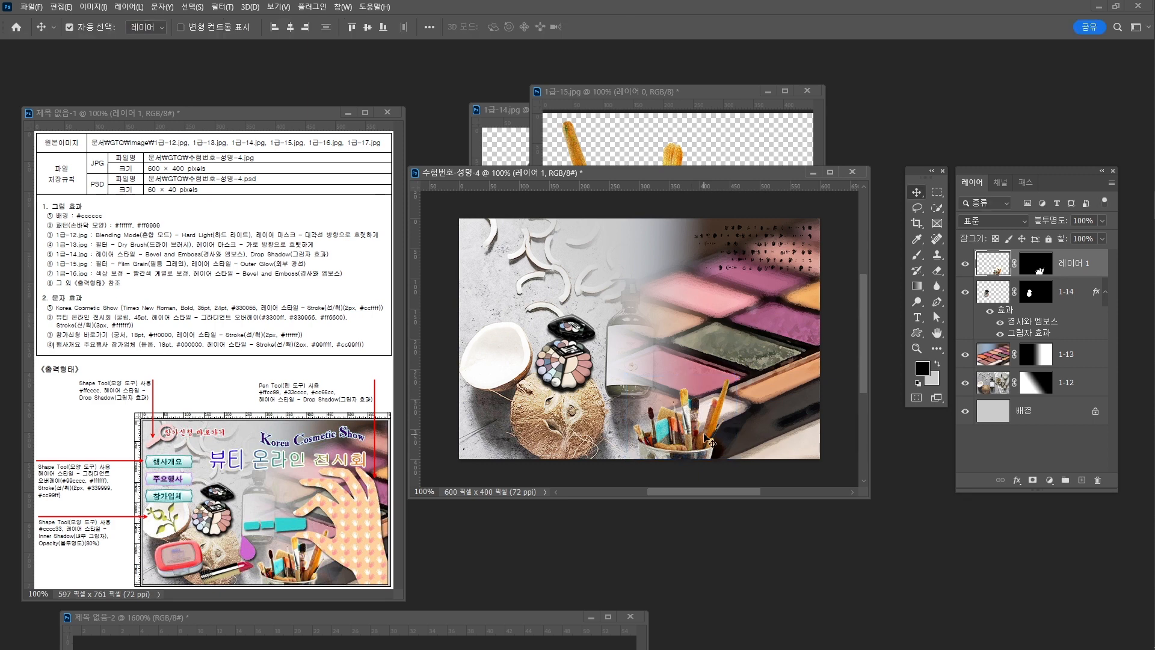
Rename the brushes layer as 1-15 and add an Outer Glow effect to it.
double_click(1063, 265)
text(1-15)
key(Return)
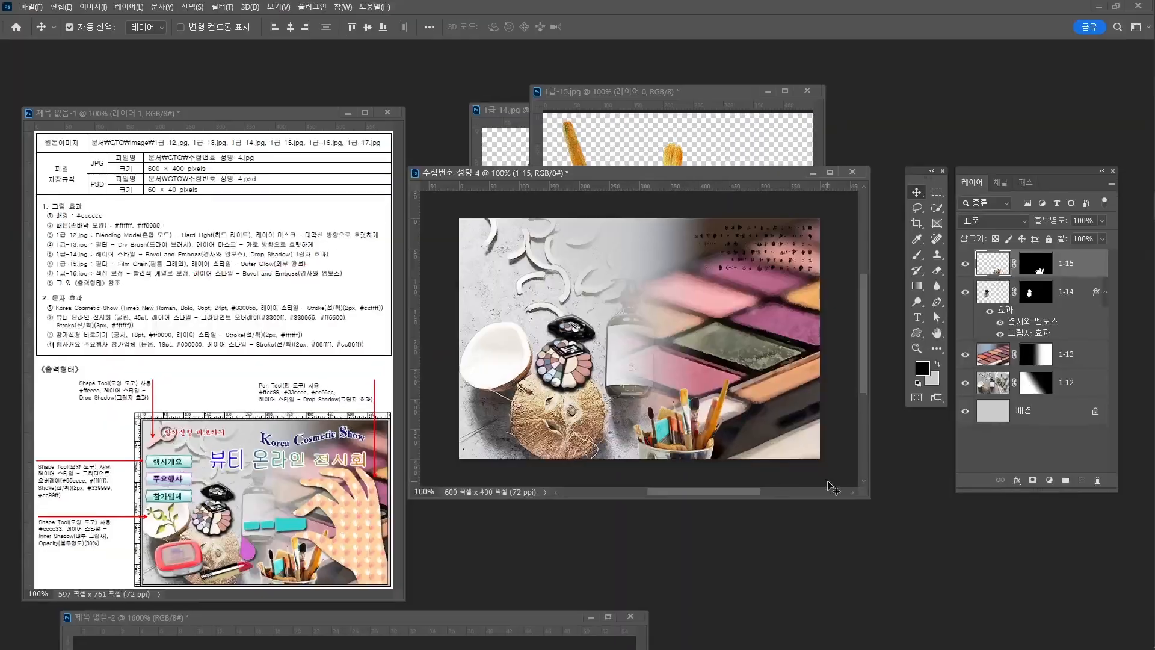
click(1017, 480)
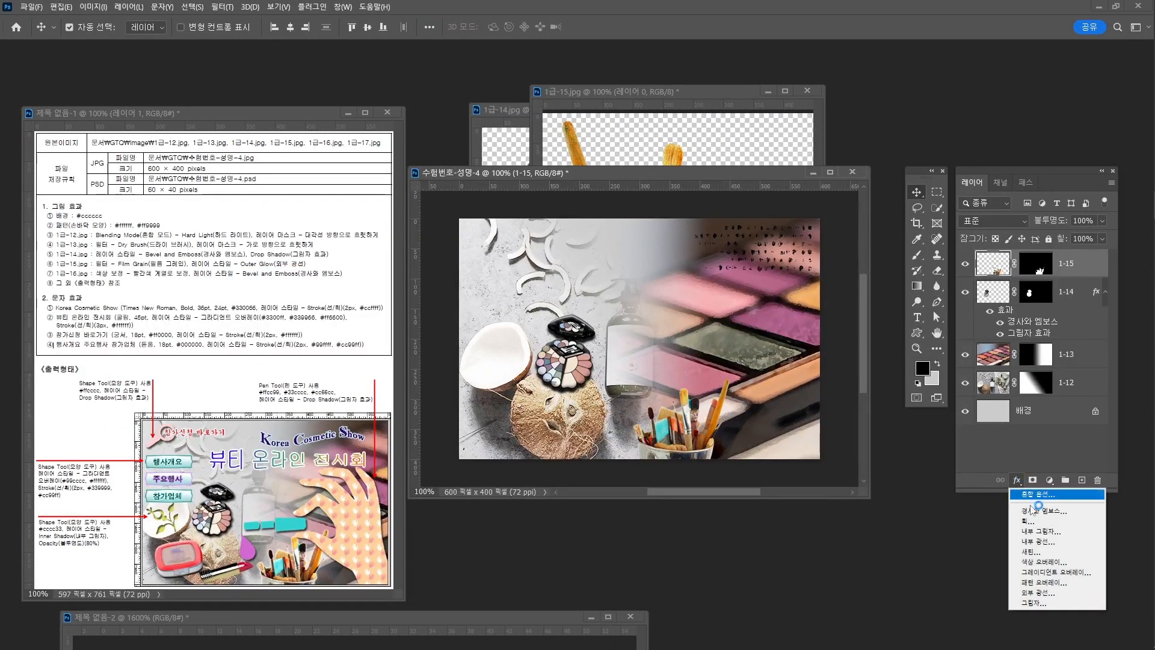
click(1047, 592)
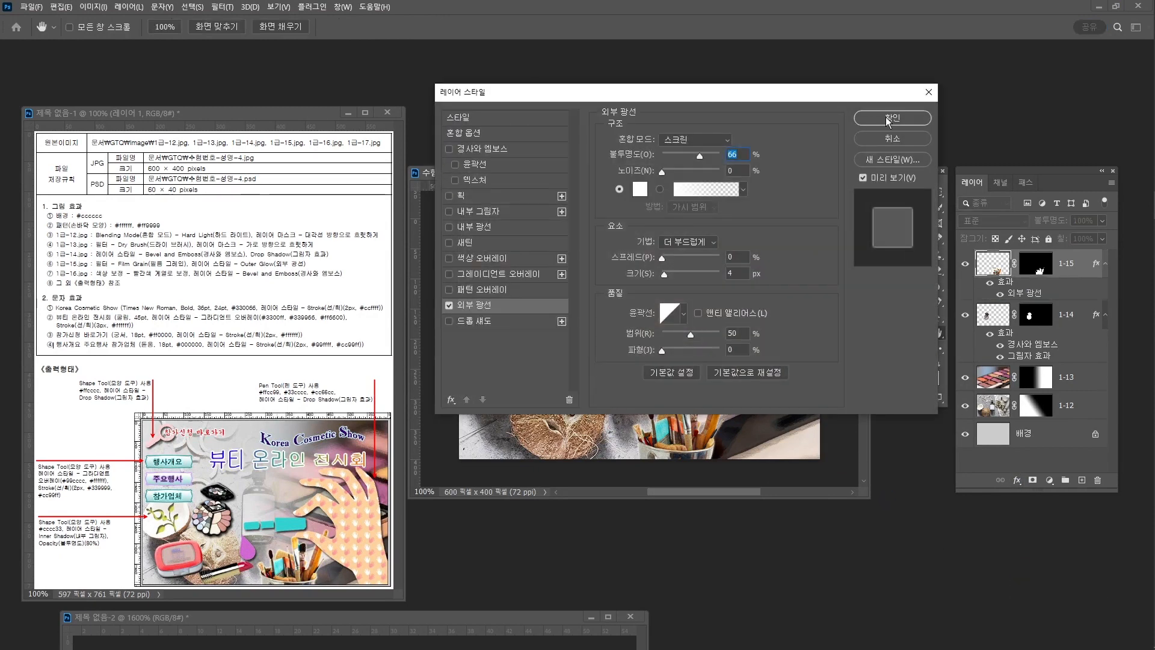
click(888, 118)
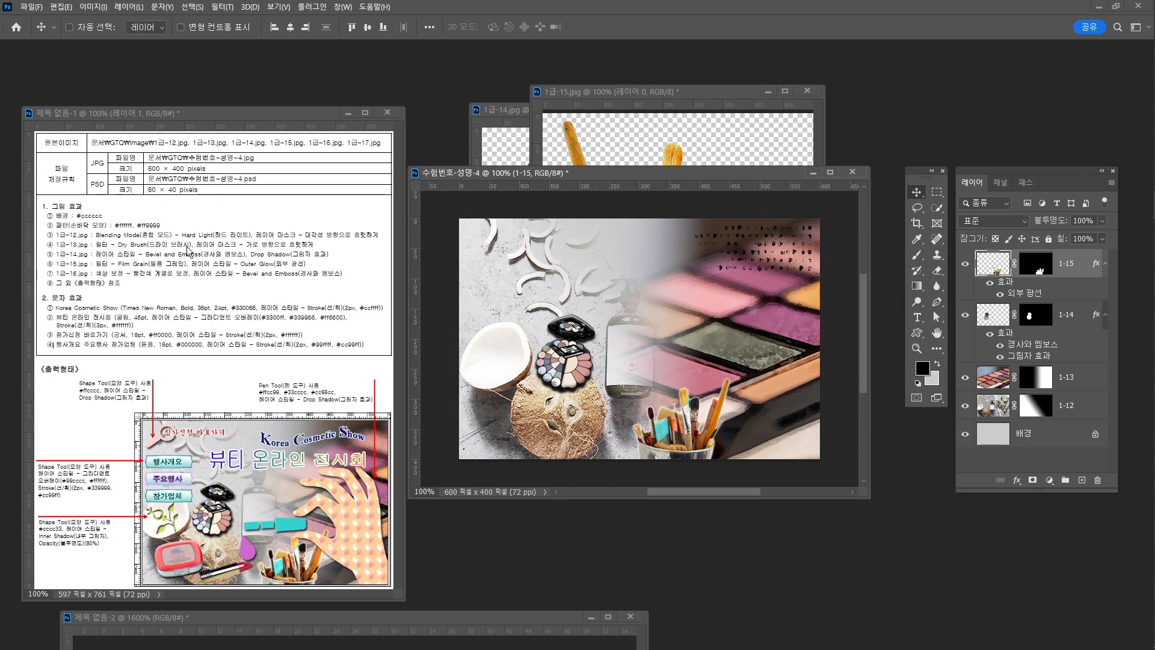
Open 1급-16.jpg and place its window above the 수험번호-성명-4 document.
key(ctrl+o)
click(645, 422)
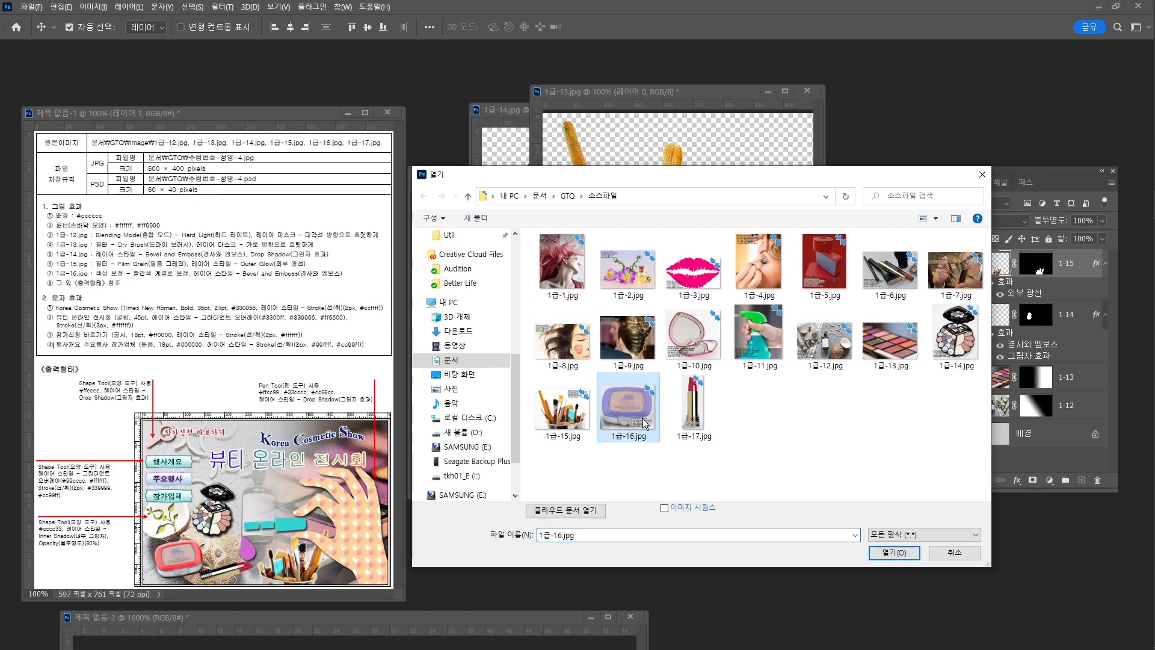
click(891, 552)
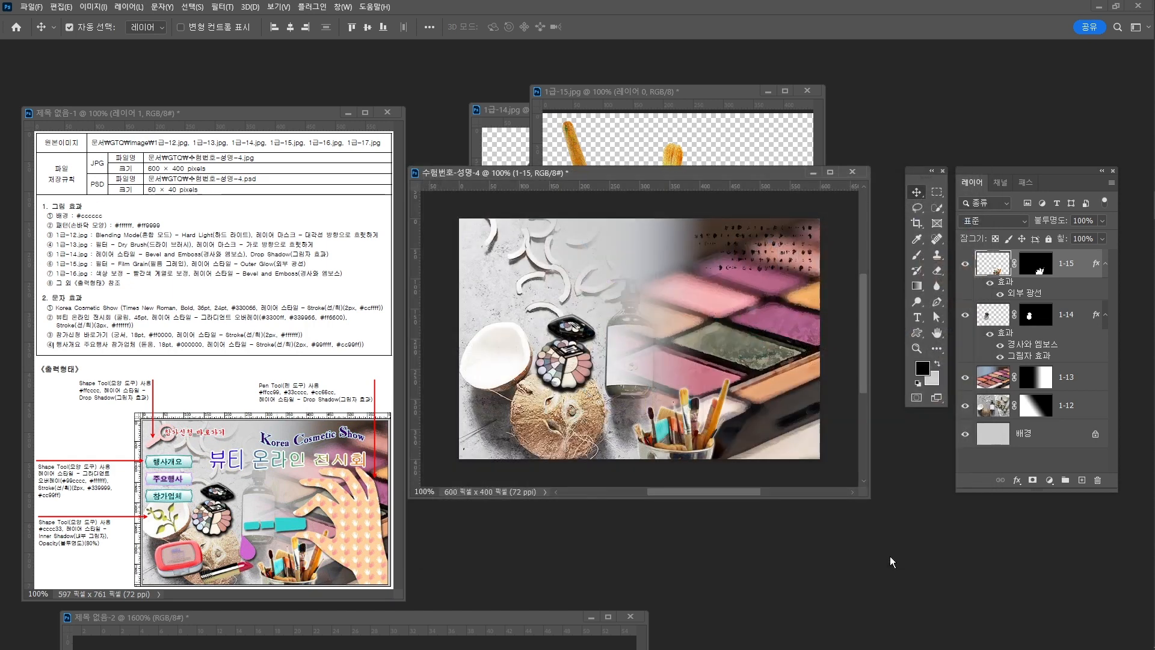
drag(143, 120, 583, 179)
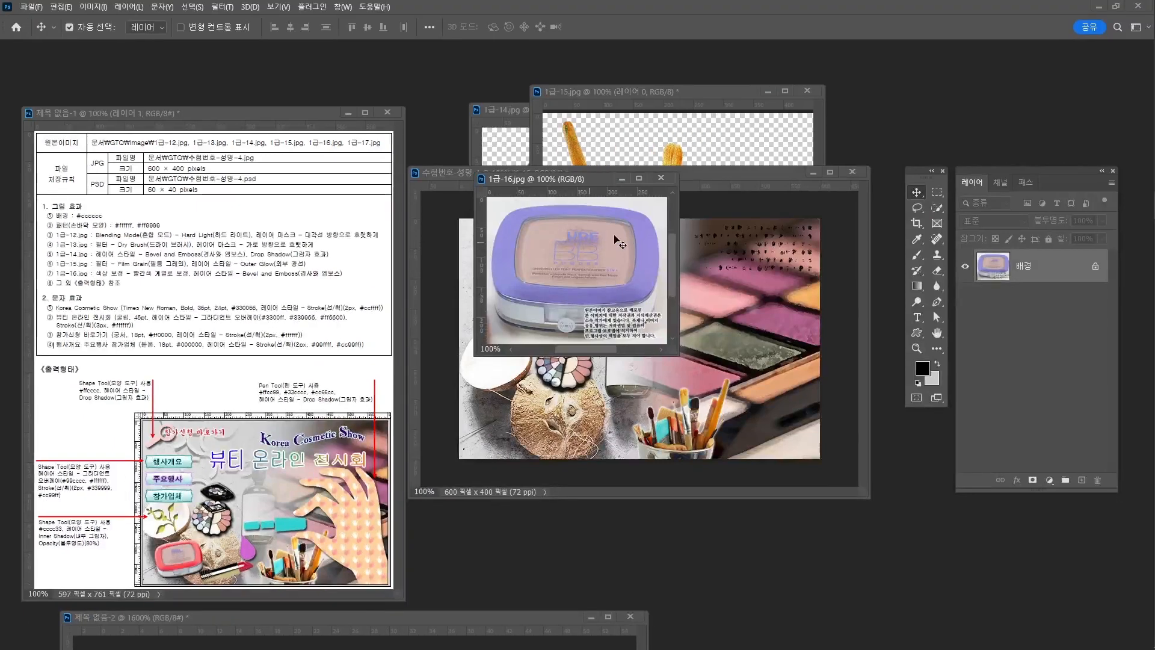
Select the compact's purple rim in 1급-16.jpg with the Quick Selection tool, excluding the clear lid window and the lower case.
key(w)
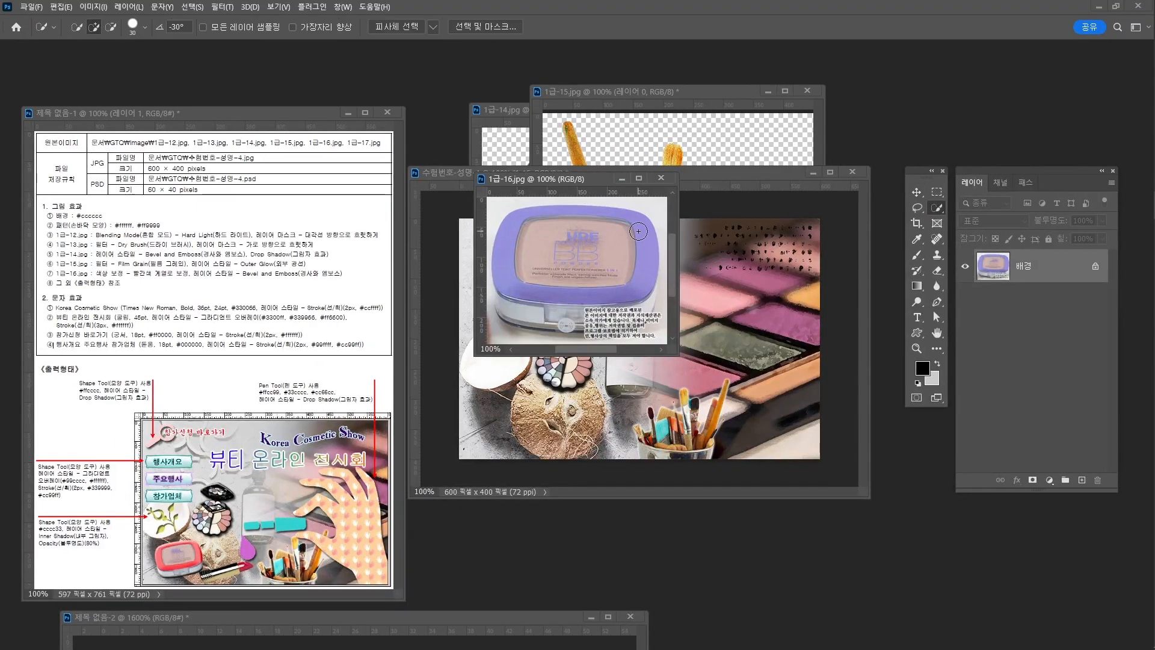
key([)
mouse_move(642, 229)
mouse_down()
mouse_move(641, 289)
mouse_move(587, 298)
mouse_move(525, 296)
mouse_move(501, 269)
mouse_move(499, 232)
mouse_move(563, 276)
mouse_move(527, 227)
mouse_move(501, 217)
mouse_move(635, 200)
mouse_move(667, 265)
mouse_move(645, 308)
mouse_up()
right_click(936, 208)
click(982, 220)
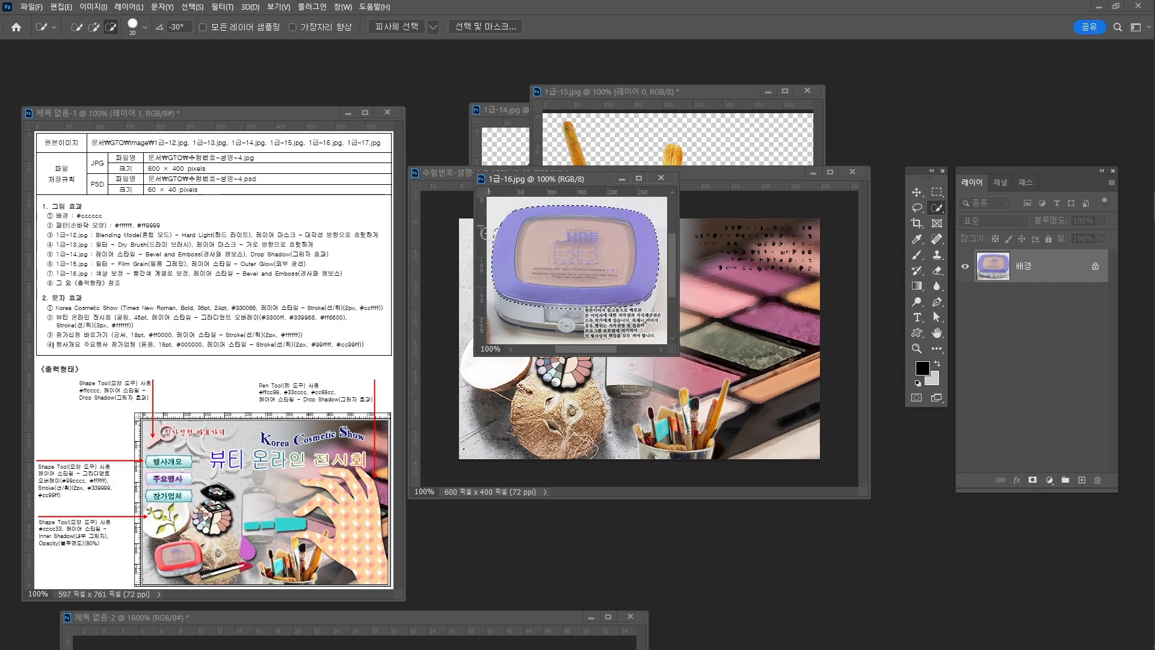
mouse_move(493, 223)
mouse_down()
mouse_move(559, 238)
mouse_move(563, 254)
mouse_move(547, 244)
mouse_move(606, 246)
mouse_move(605, 257)
mouse_move(628, 223)
mouse_move(628, 251)
mouse_up()
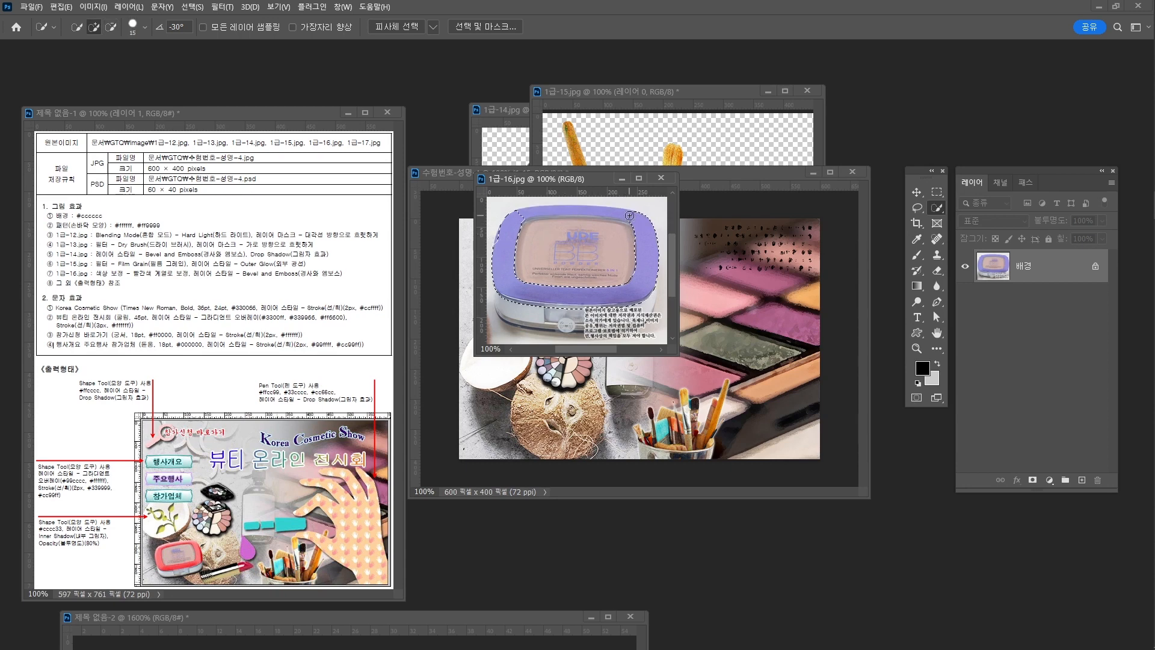
key(bracketleft)
key(bracketleft)
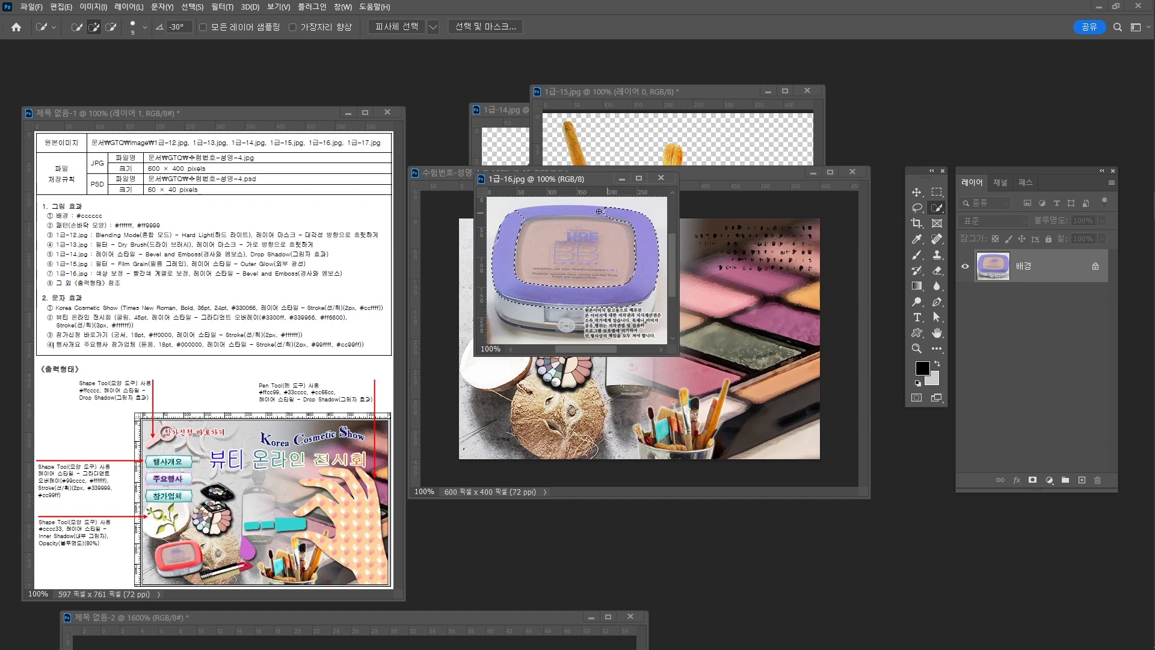
Add a Hue/Saturation adjustment layer limited to the selected rim of the compact.
click(1048, 481)
key(Escape)
click(1049, 481)
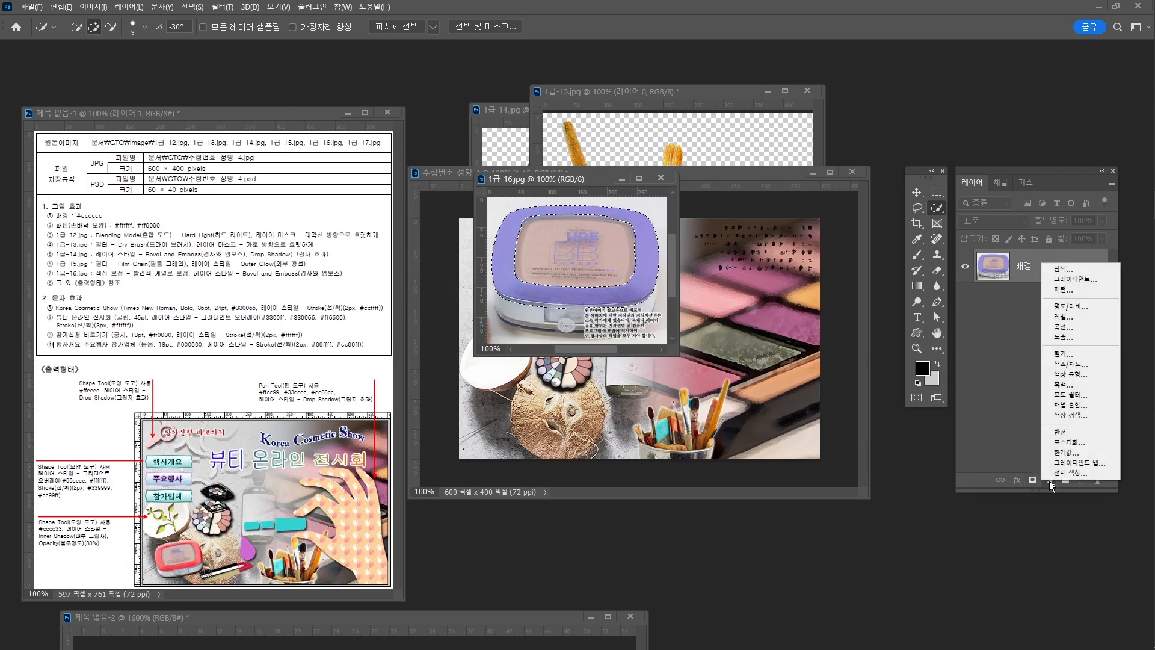
click(1076, 364)
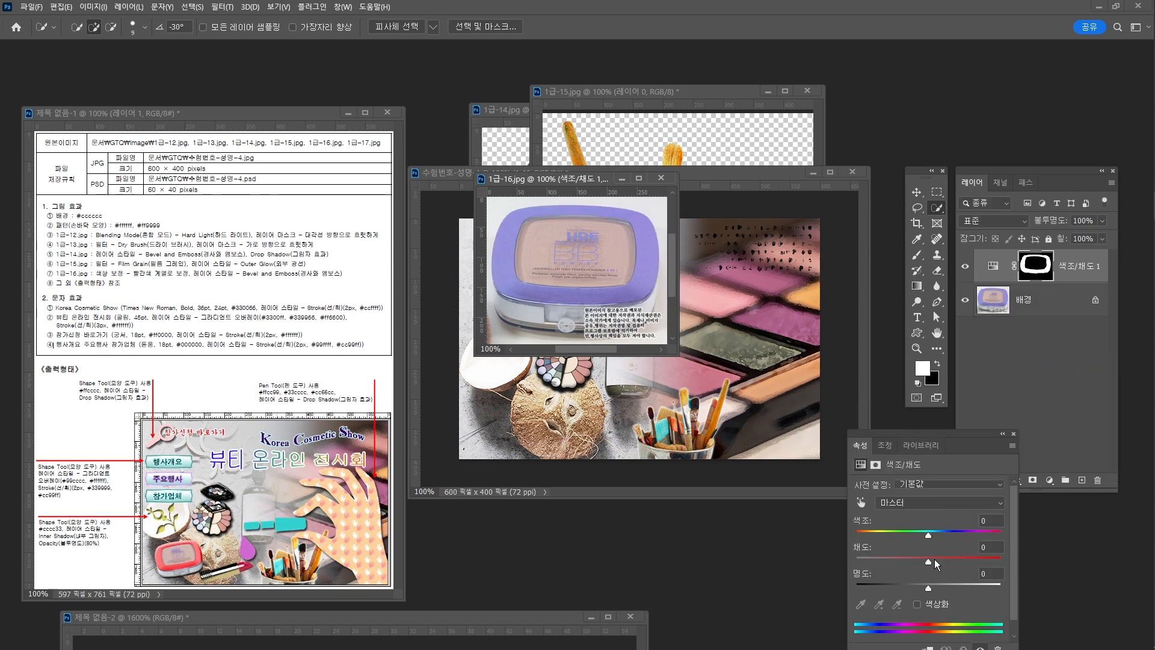
Try recolouring the compact's rim with hue +41 and saturation +35.
drag(926, 532, 856, 534)
drag(927, 561, 954, 562)
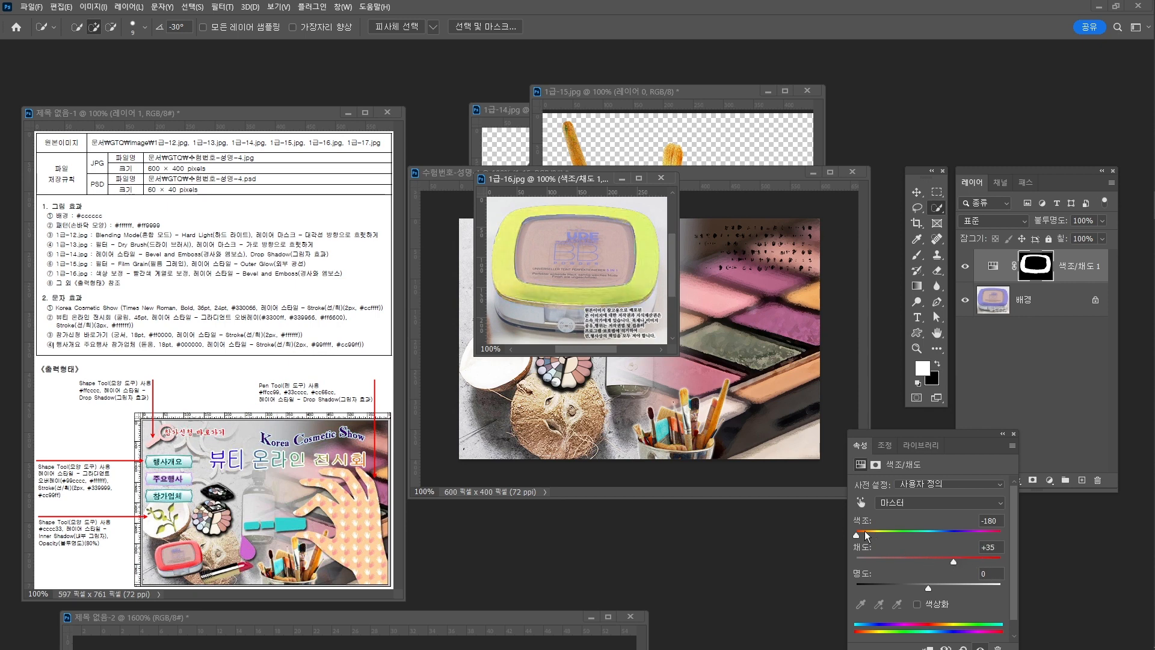
drag(856, 534, 957, 533)
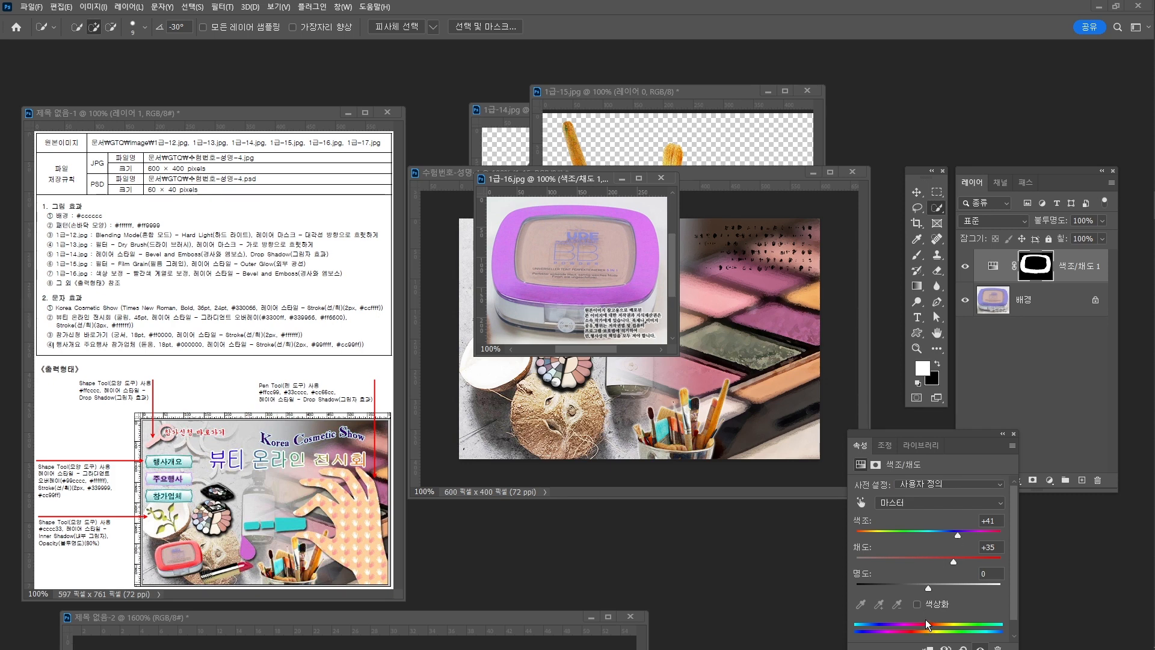
Colorize the compact's rim red with hue 0 and saturation 92, and close the adjustment settings.
click(939, 604)
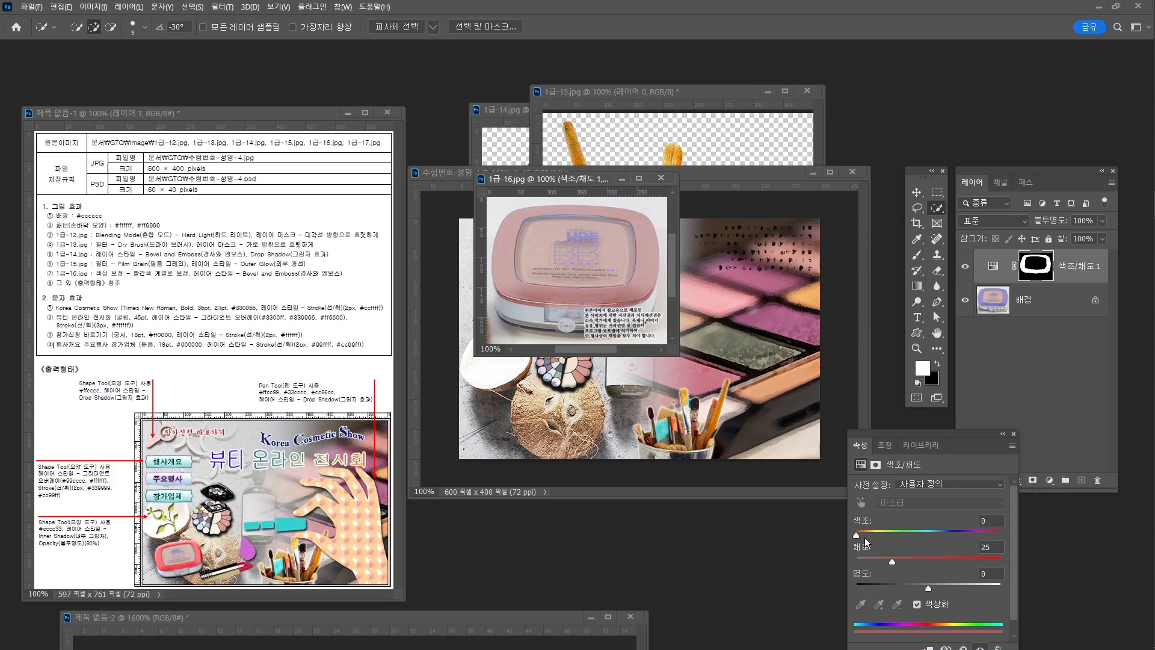
drag(891, 561, 956, 561)
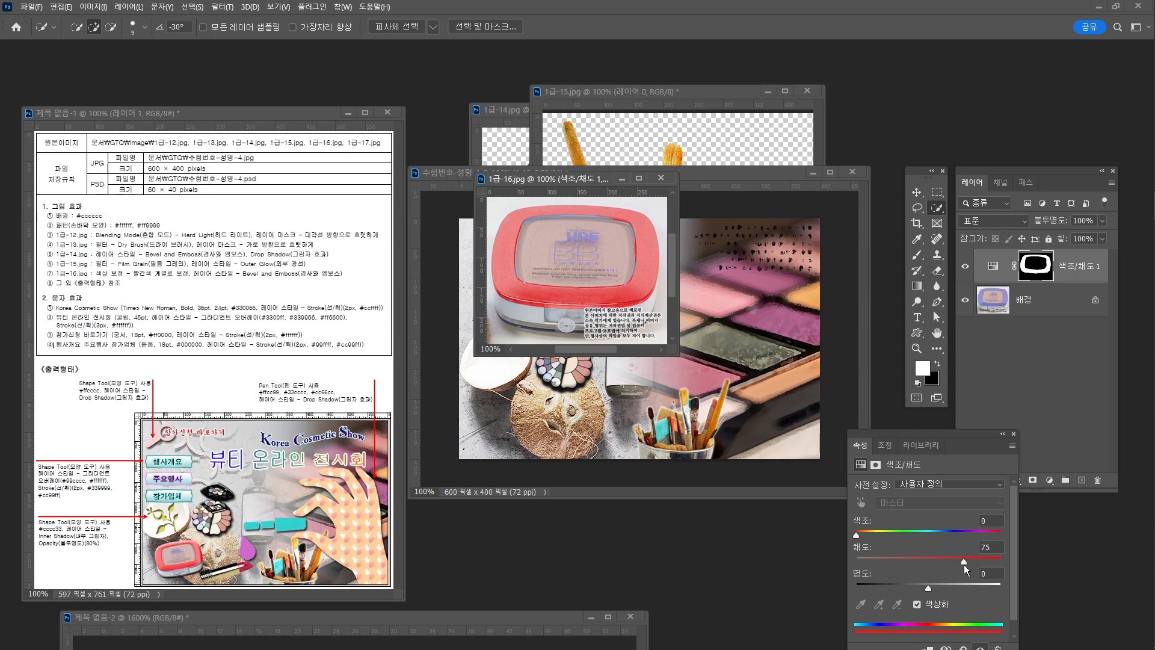
drag(975, 561, 988, 561)
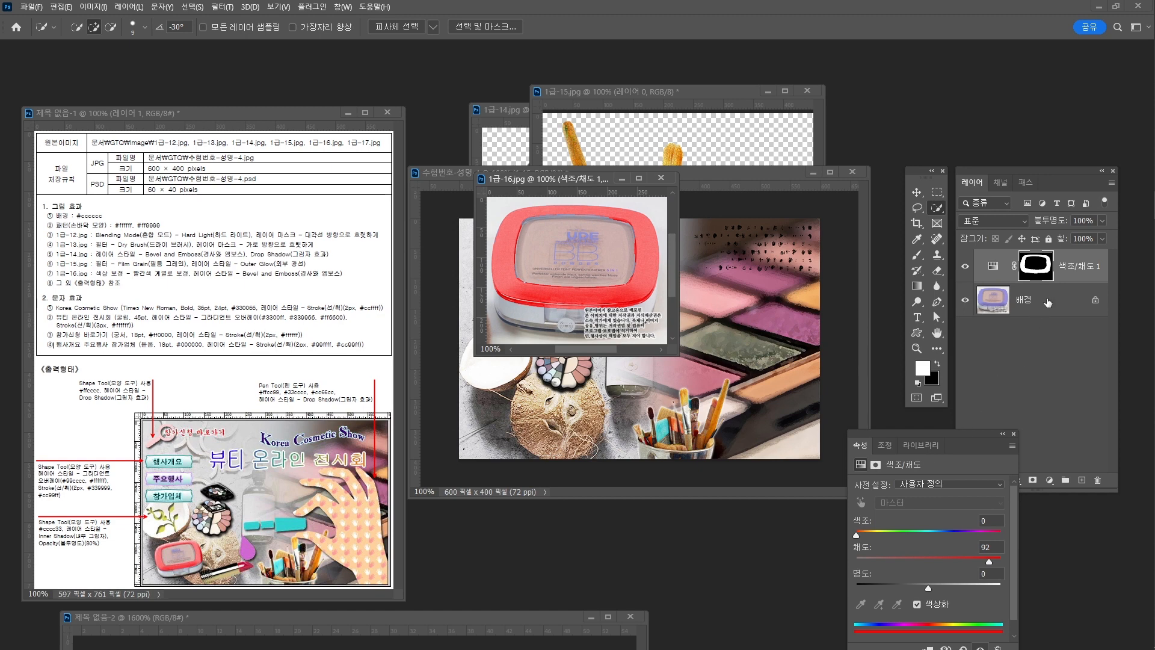
click(1075, 273)
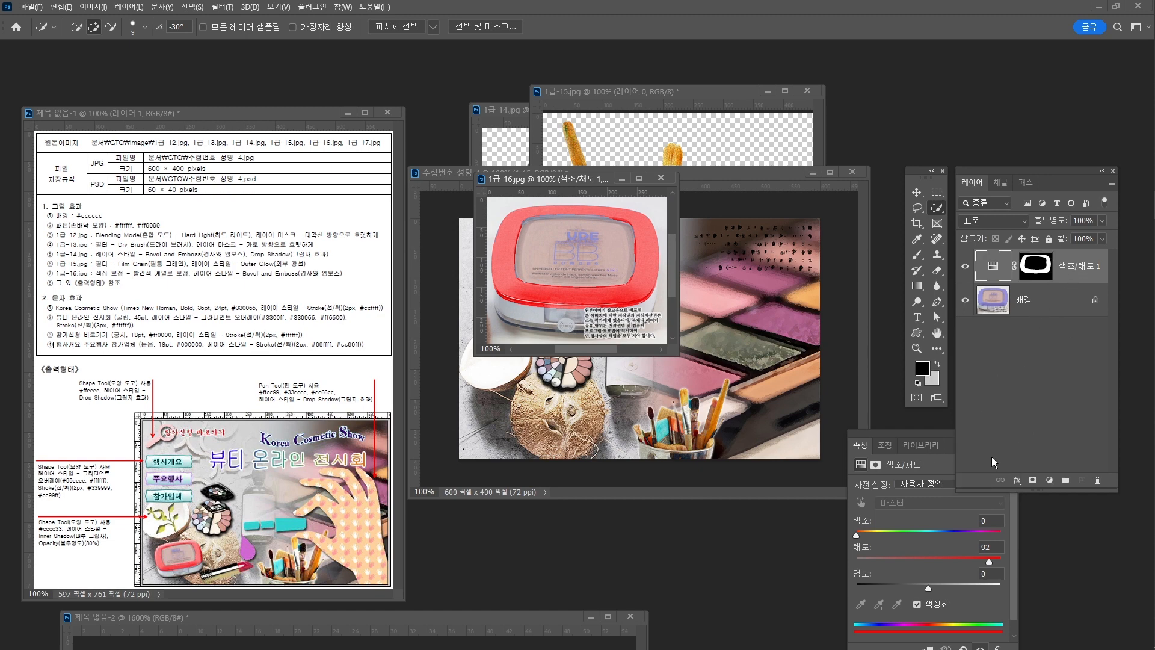
click(1016, 434)
Paint white on the Hue/Saturation mask along the lid window's edge with a small brush to extend the red over the missed rim.
click(1038, 265)
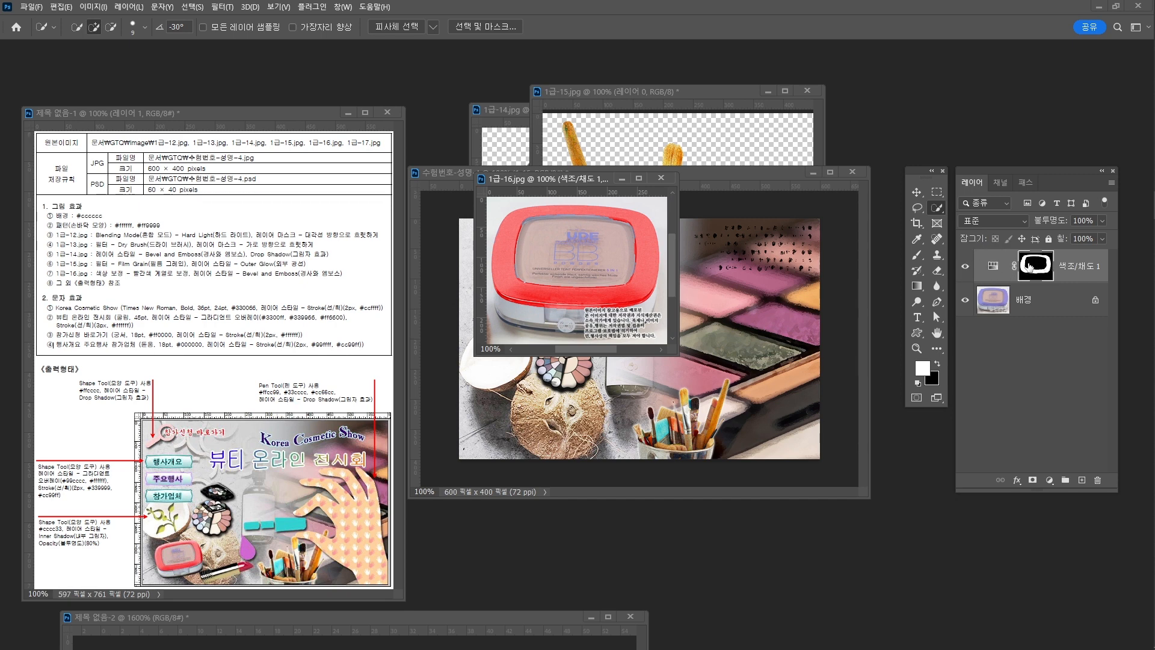
click(917, 257)
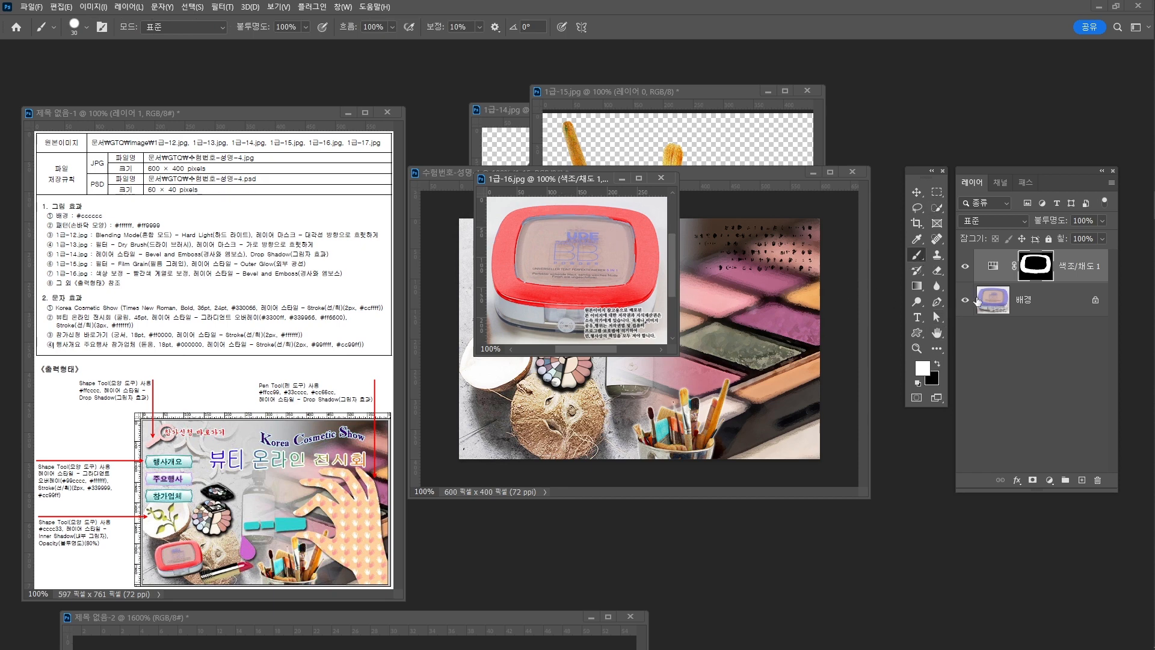
key(z)
click(547, 230)
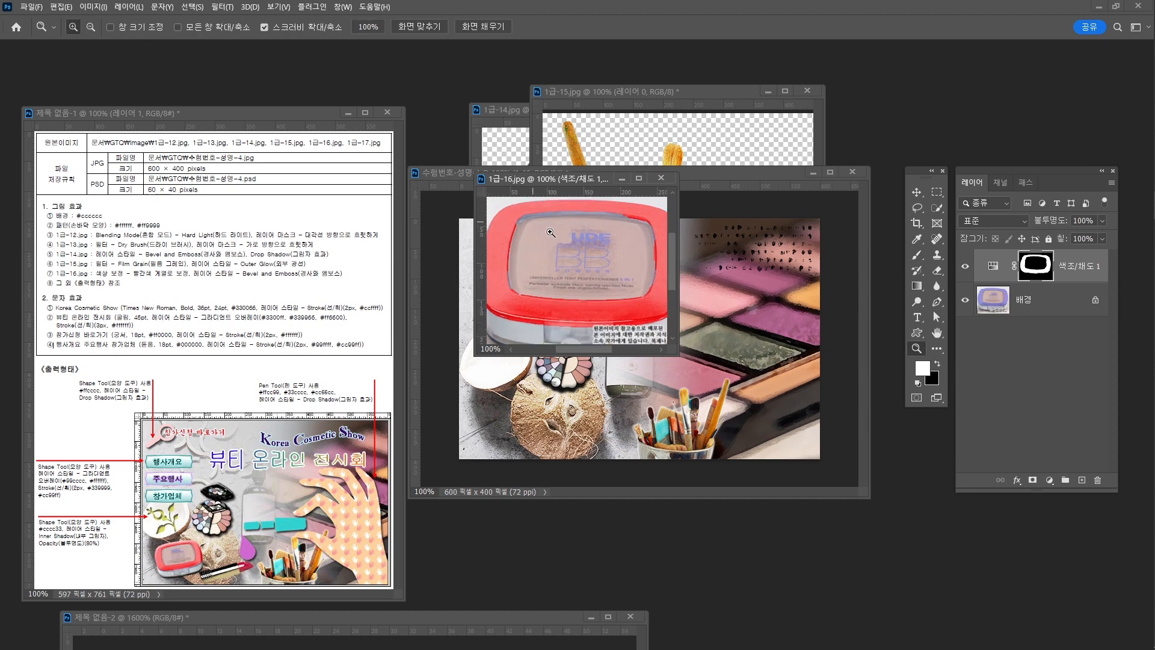
drag(679, 354, 917, 477)
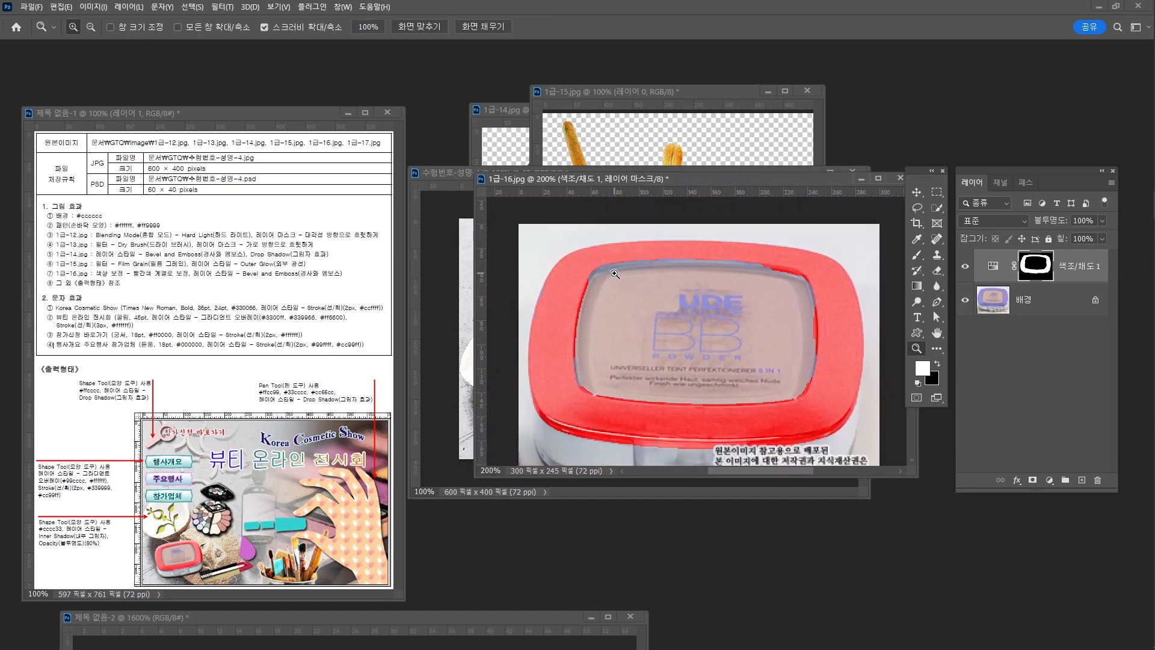
key(v)
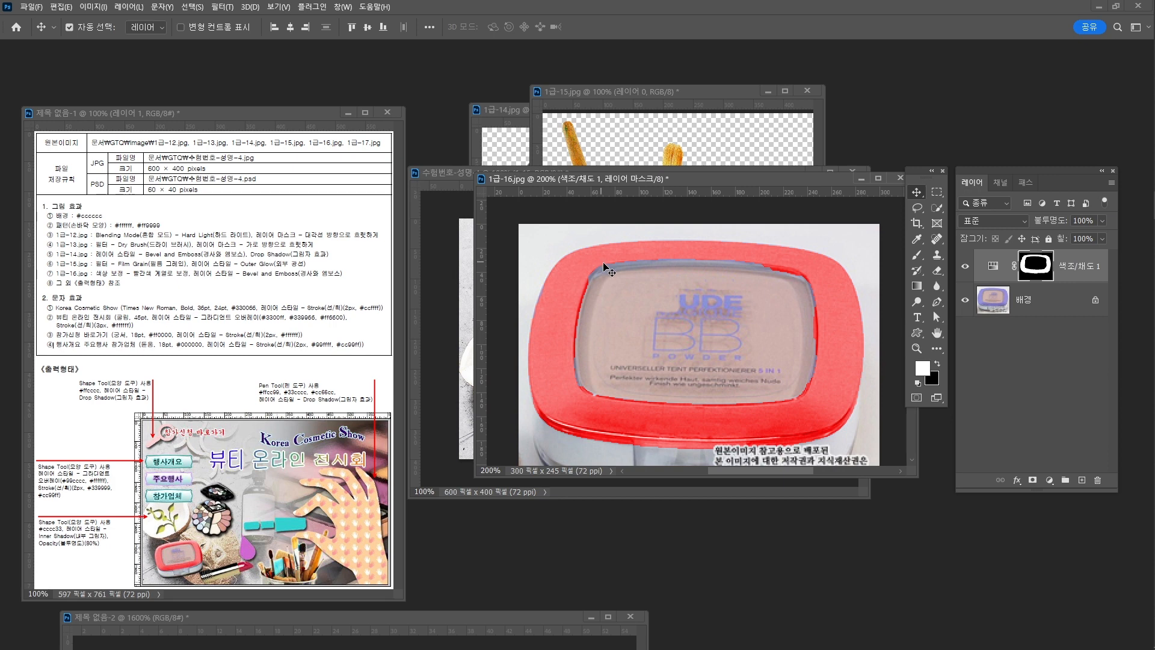
click(916, 257)
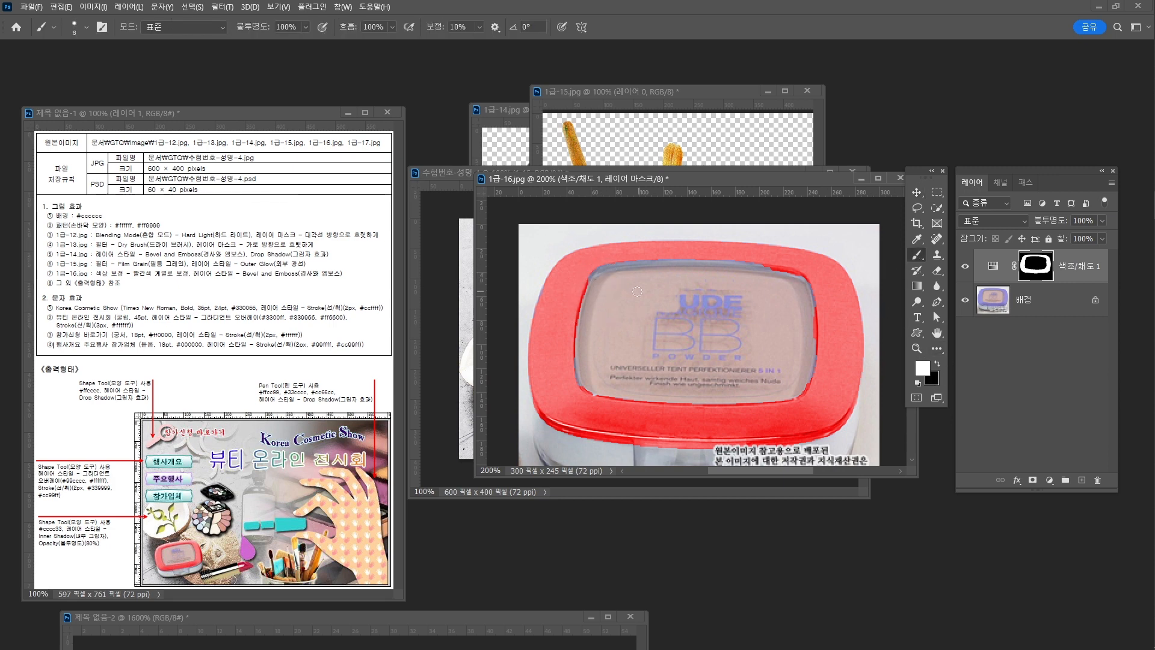
mouse_move(595, 270)
mouse_down()
mouse_move(808, 269)
mouse_move(823, 314)
mouse_move(817, 291)
mouse_move(820, 379)
mouse_move(821, 355)
mouse_move(813, 387)
mouse_up()
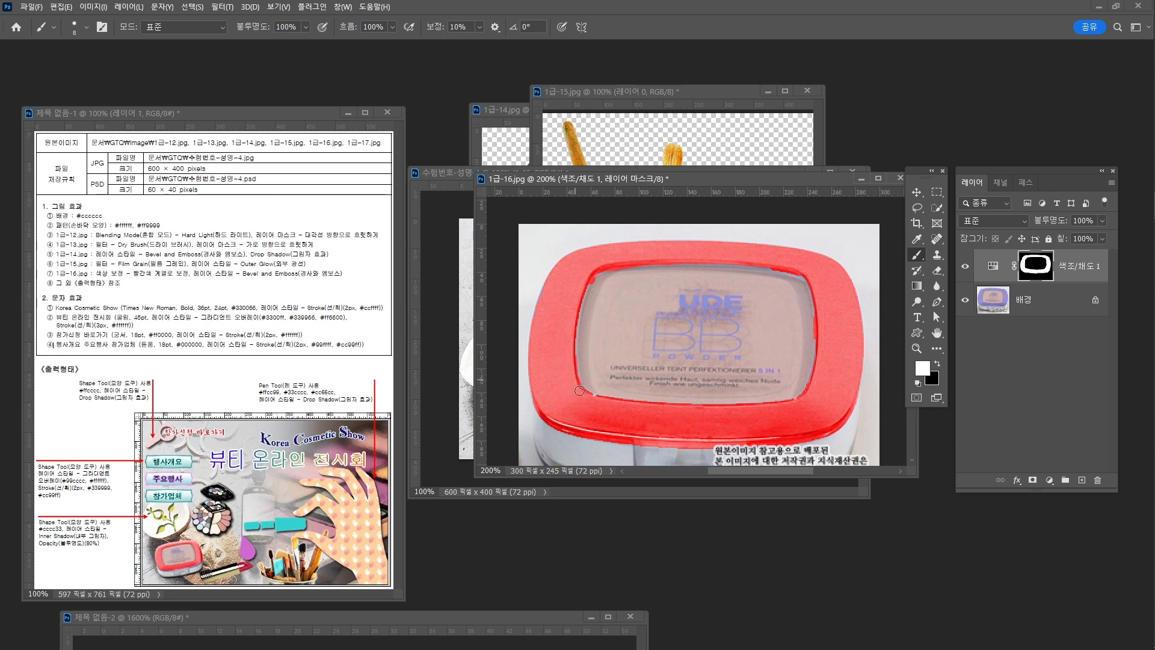
key(x)
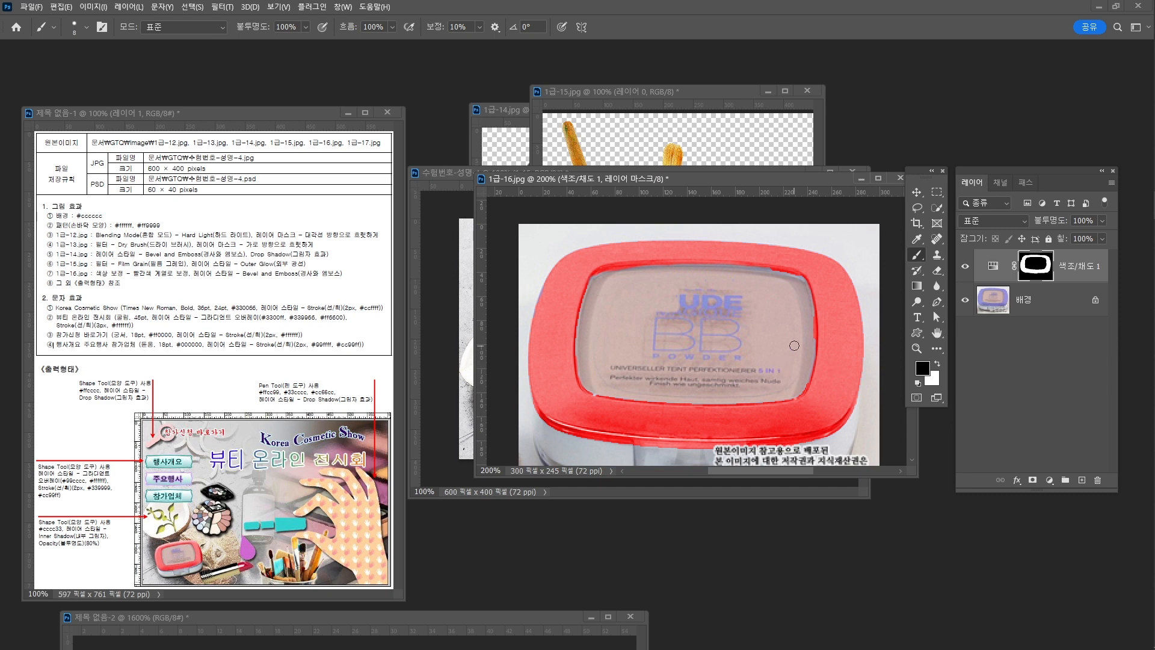
key(x)
Select the compact on the background layer with the Object Selection tool.
key(z)
drag(775, 400, 706, 397)
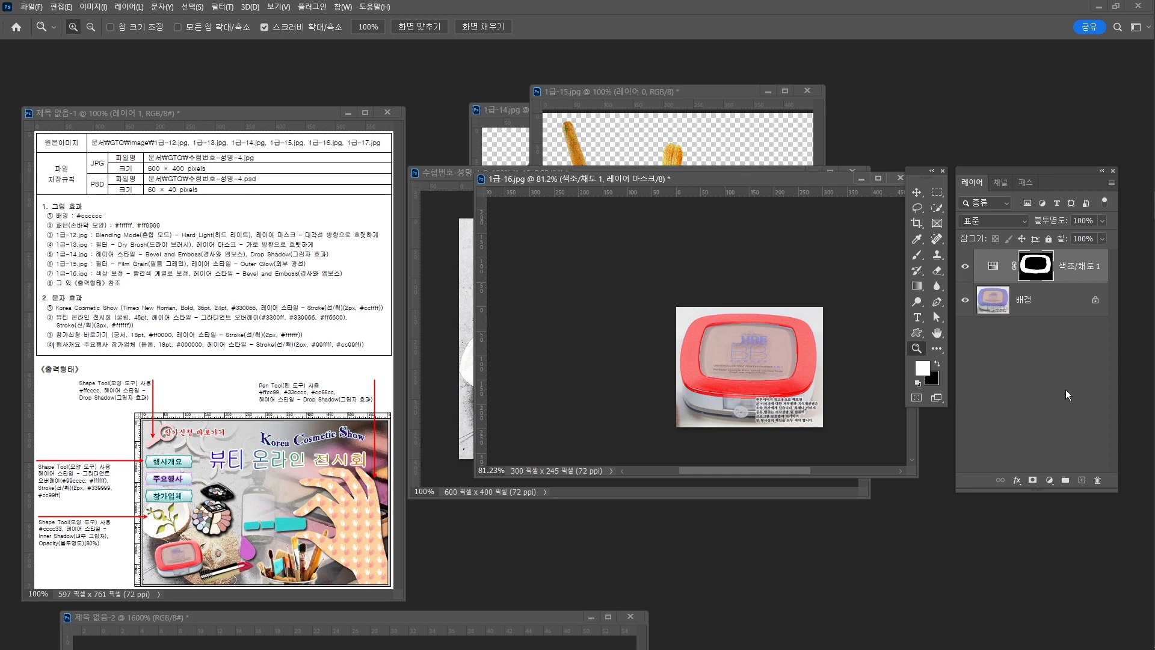
click(1044, 296)
drag(936, 208, 972, 211)
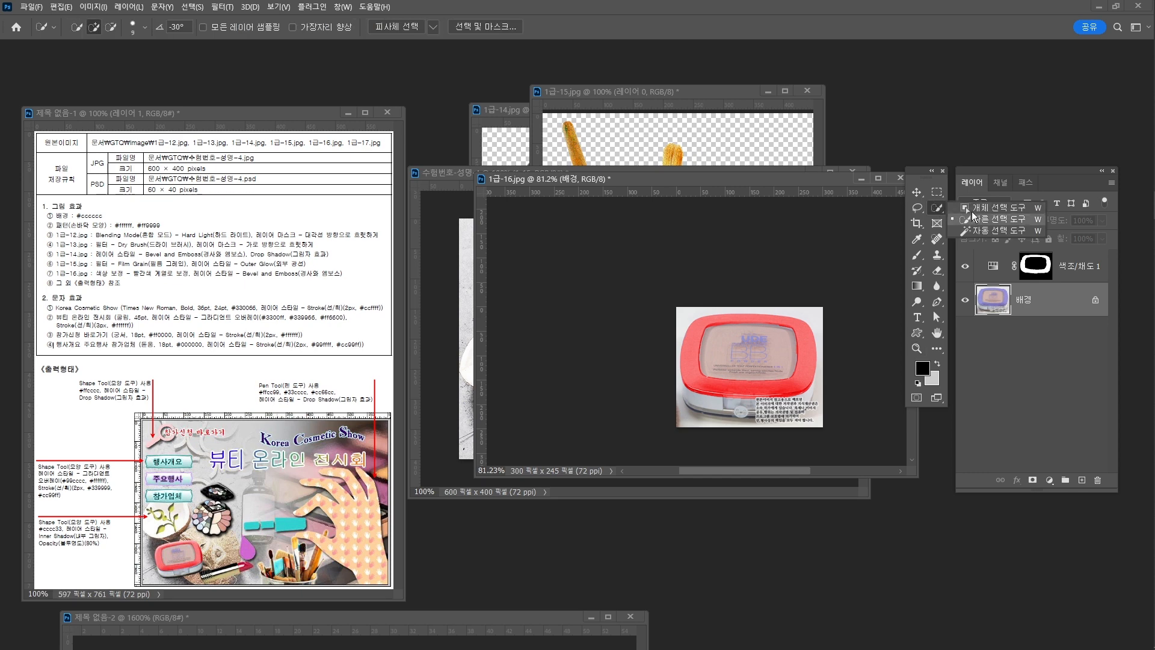
click(972, 209)
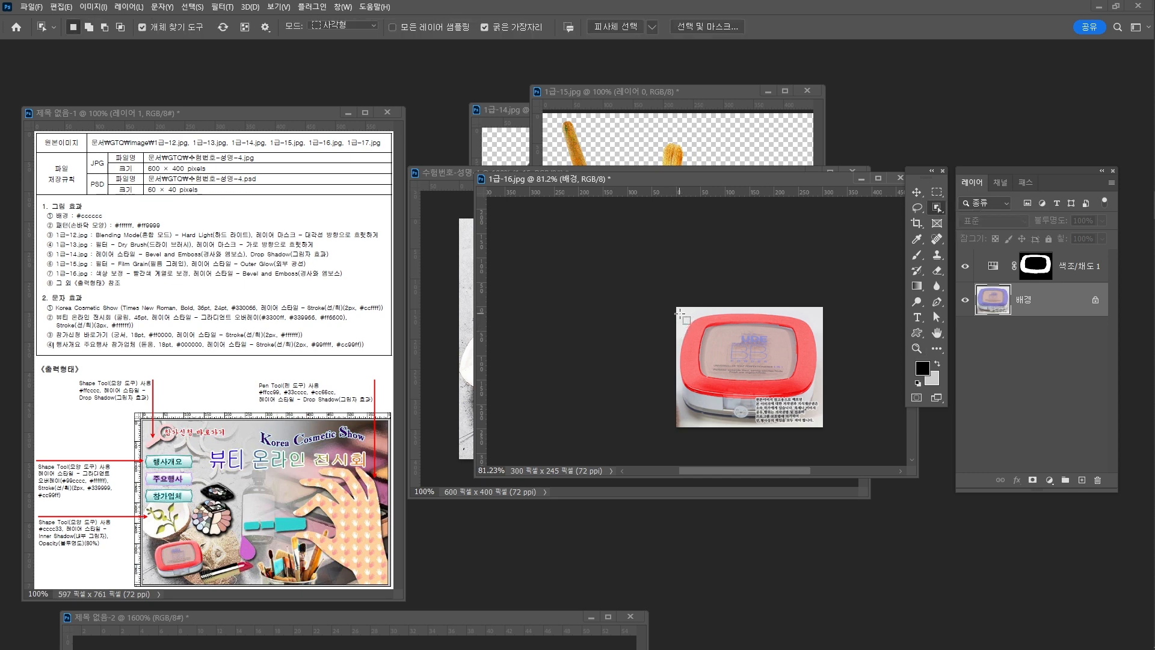
drag(680, 313, 850, 399)
Extend the selection over the whole compact, including its rim and lower case, using the Quick Selection tool with a 25 px brush.
right_click(936, 208)
click(963, 222)
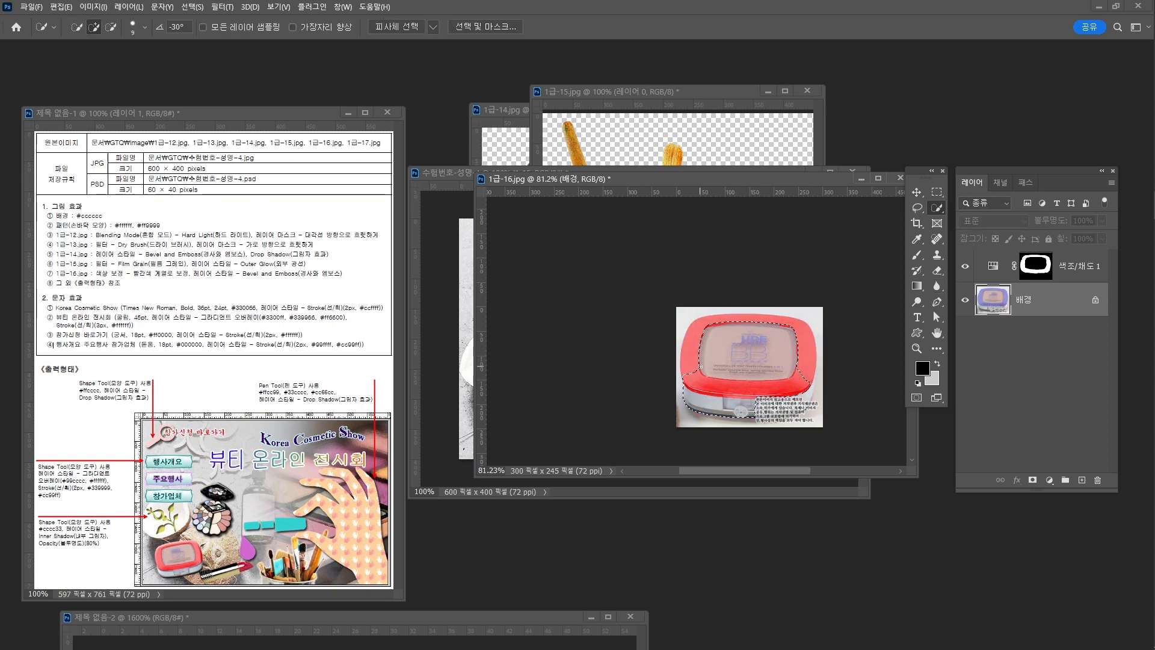
key(])
key(])
key(])
key(])
mouse_move(693, 368)
mouse_down()
mouse_move(700, 331)
mouse_move(717, 325)
mouse_move(797, 327)
mouse_move(805, 368)
mouse_up()
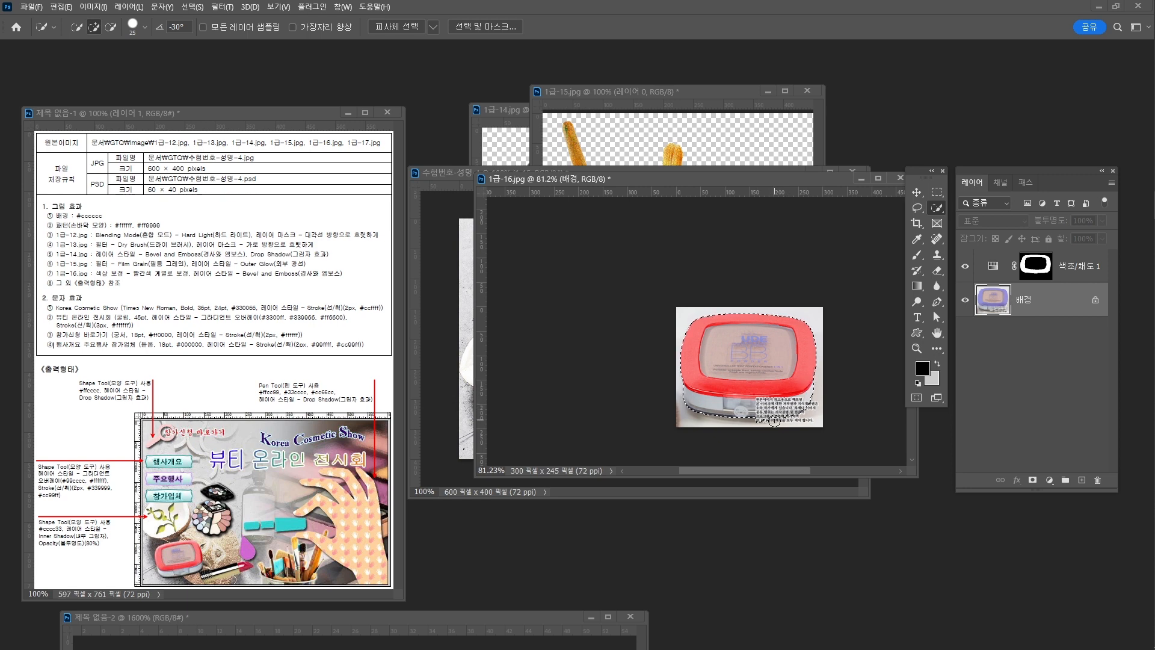
Add a layer mask from the selection to hide the background around the compact.
key(z)
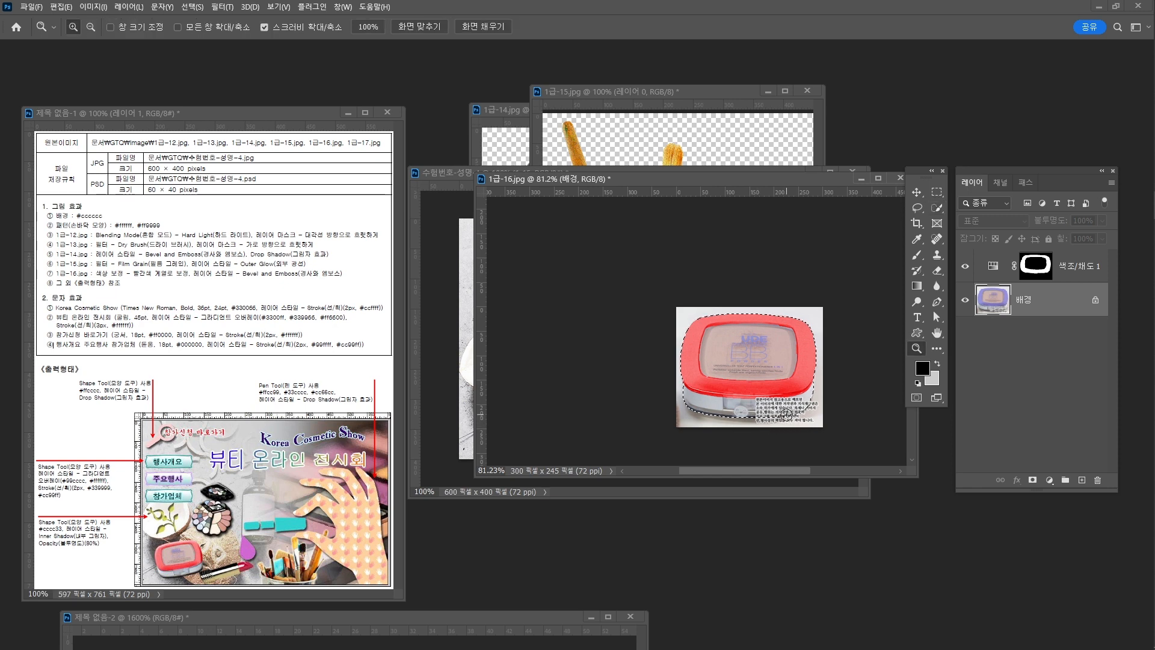
key(w)
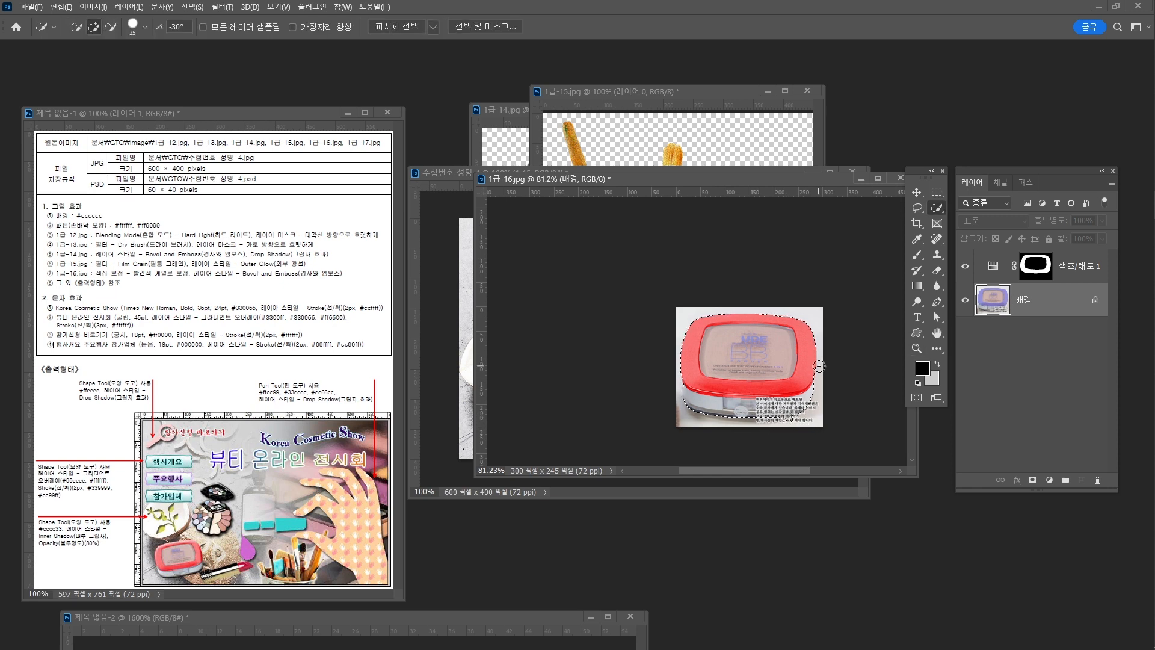
key(z)
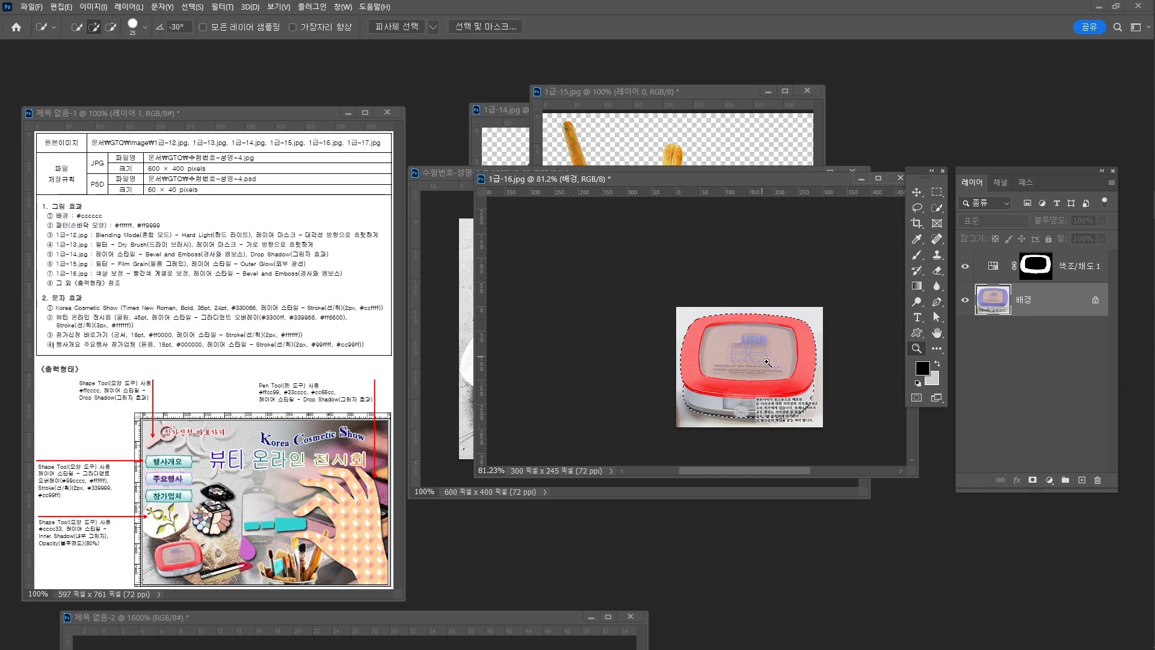
click(767, 364)
click(777, 379)
drag(783, 385, 764, 381)
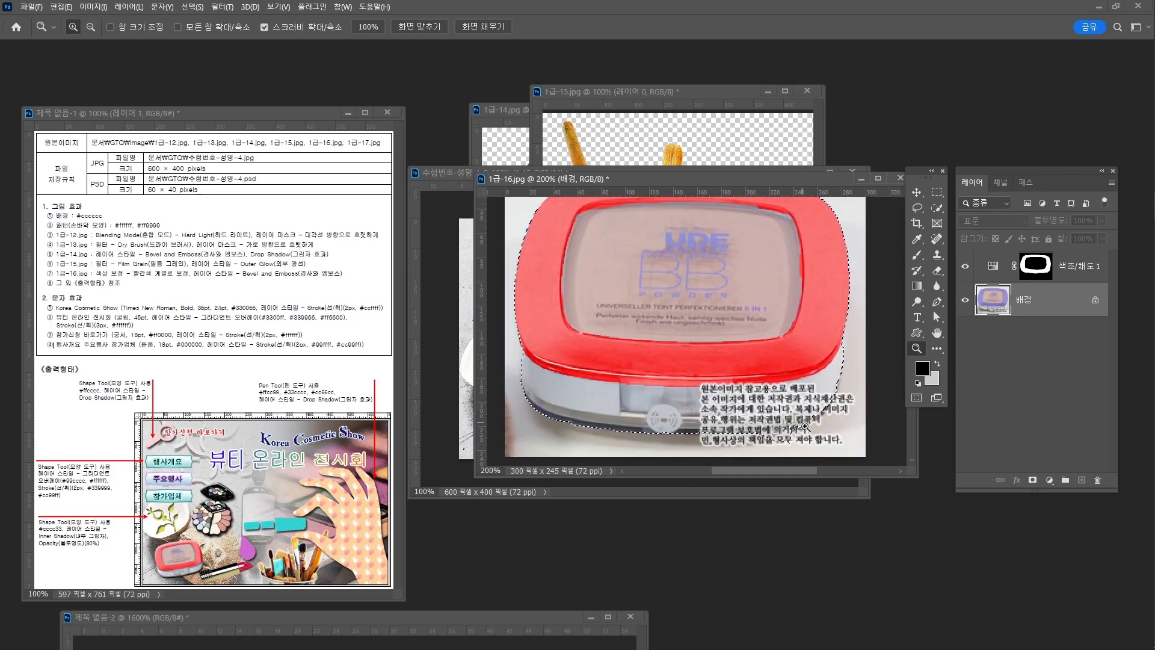
key(b)
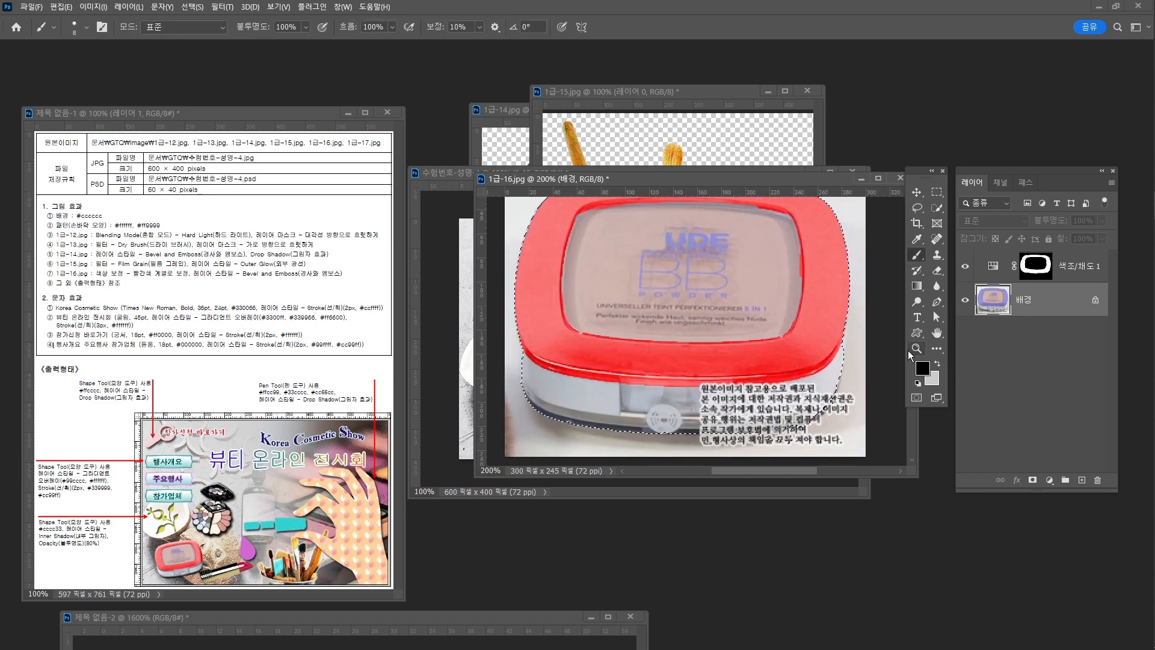
key(w)
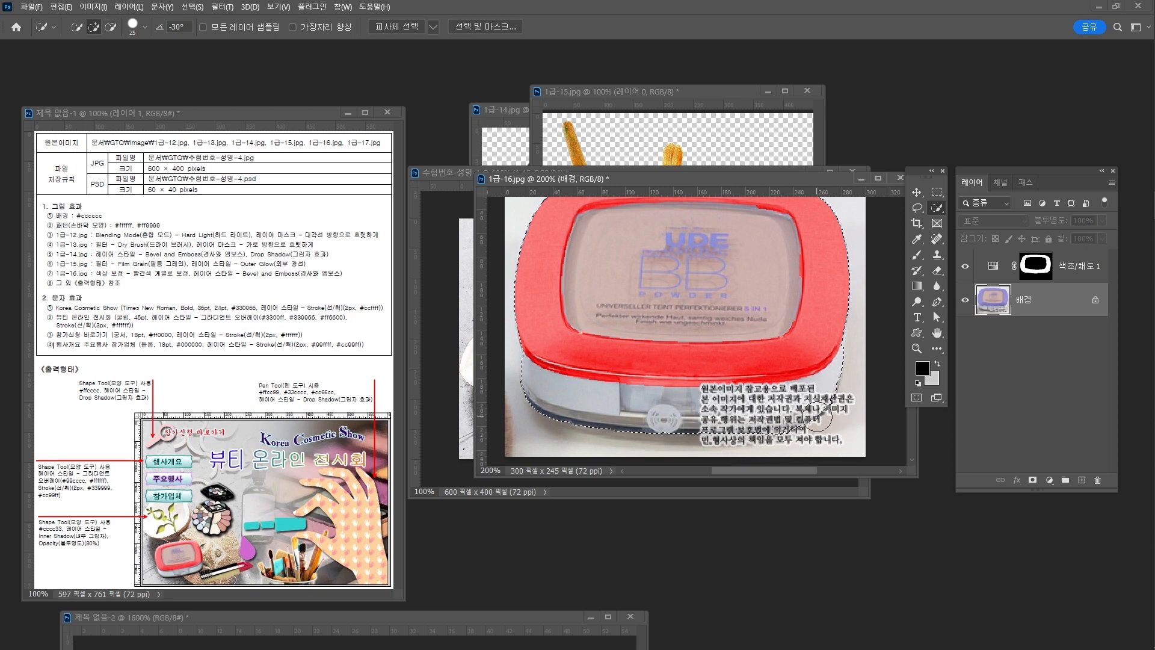
drag(751, 383, 762, 395)
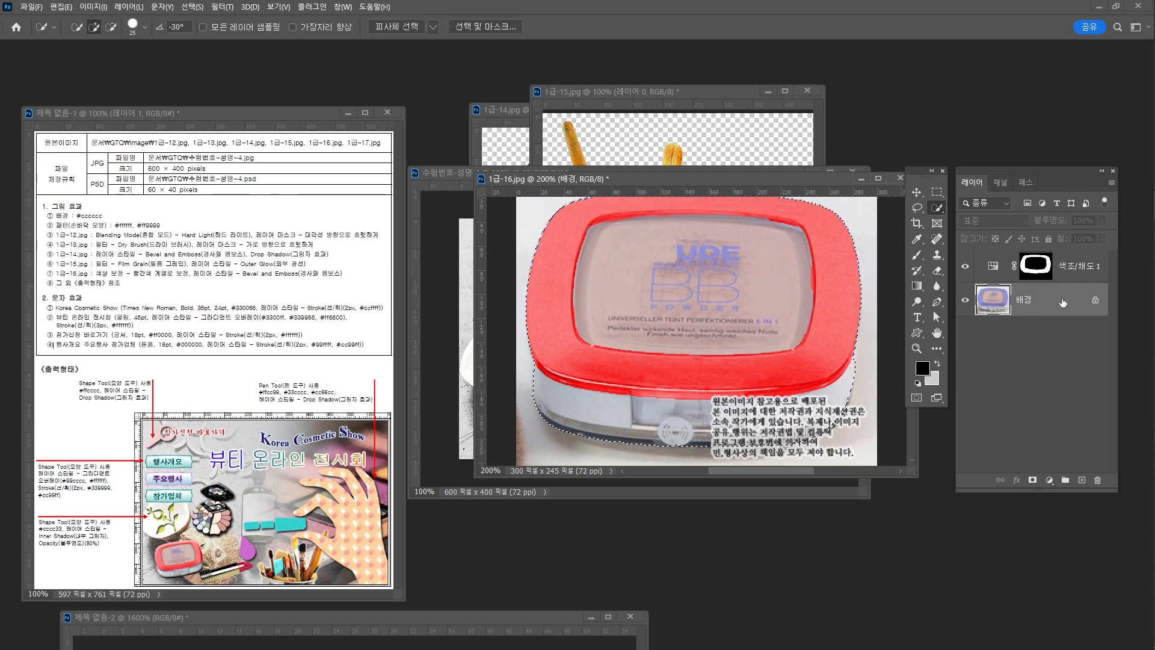
click(1032, 480)
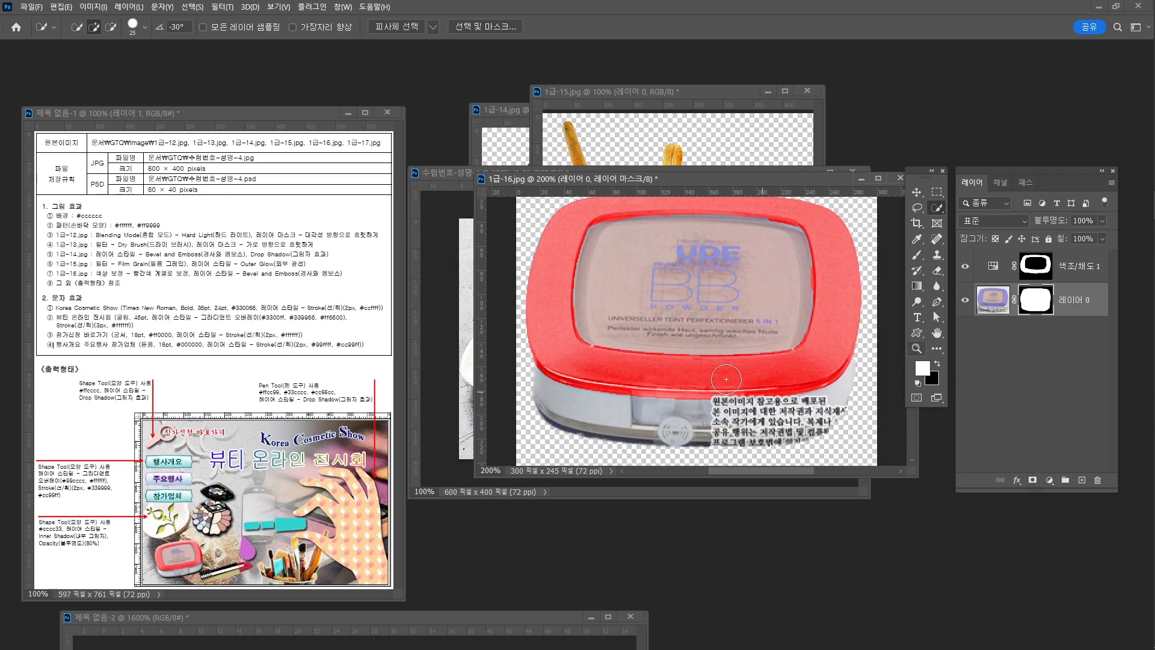
Make the compact's image layer active in 1급-16.jpg and move its window aside to expose the 수험번호-성명-4 canvas.
key(z)
drag(759, 316, 749, 319)
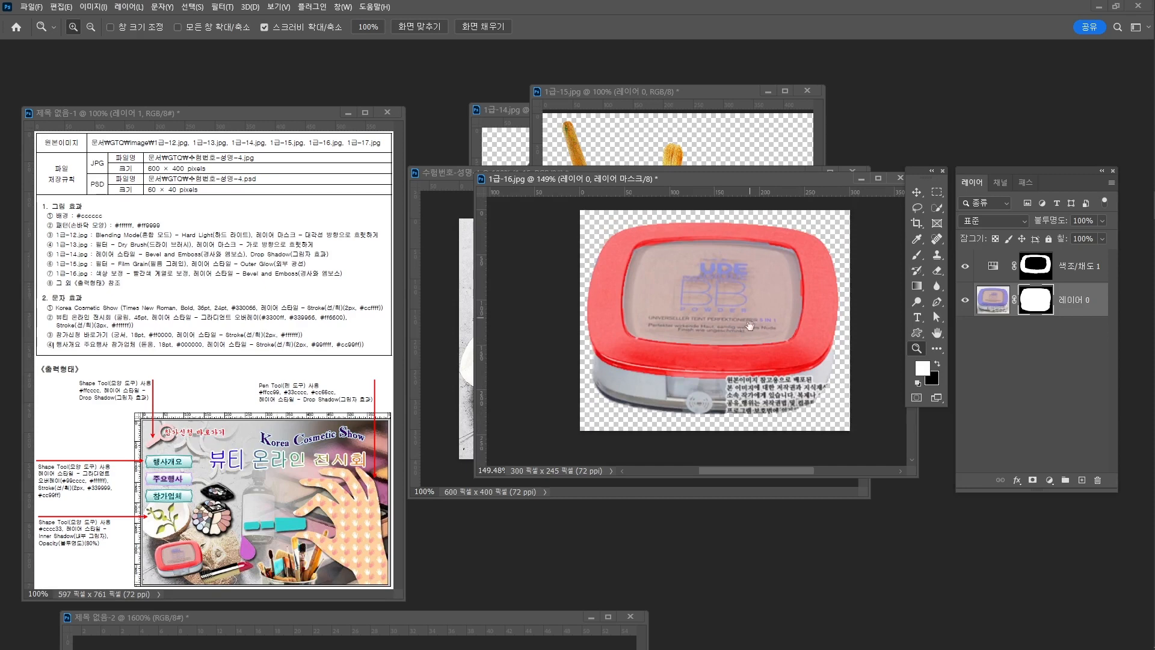
key(v)
click(987, 293)
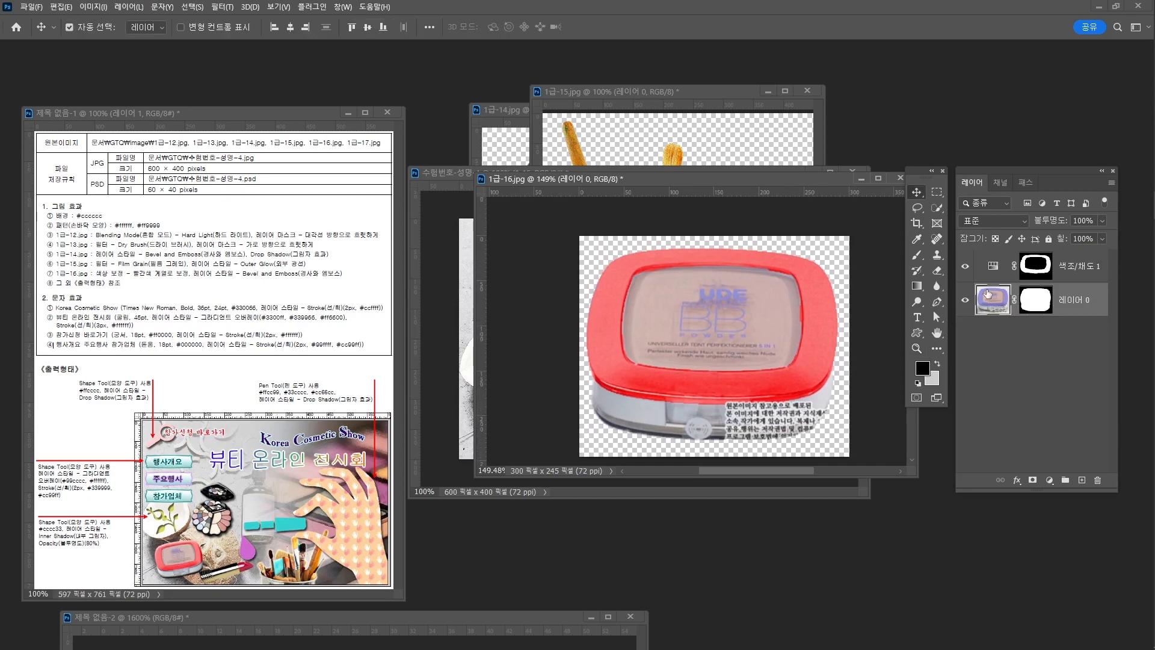
drag(747, 180, 368, 300)
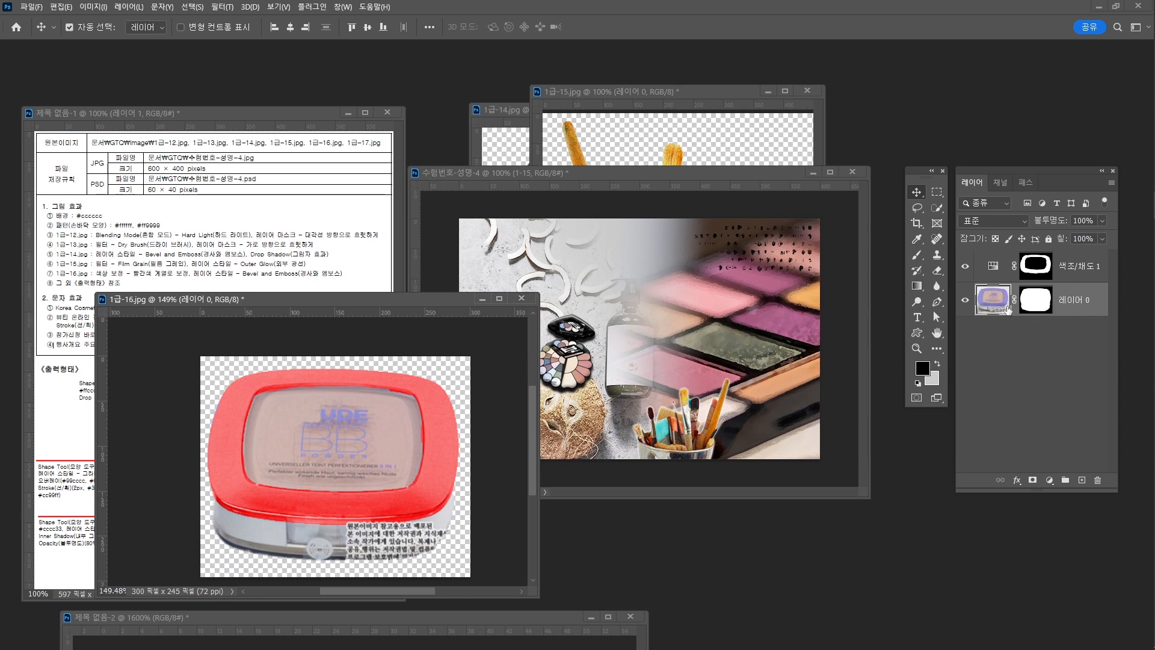
drag(439, 443, 673, 325)
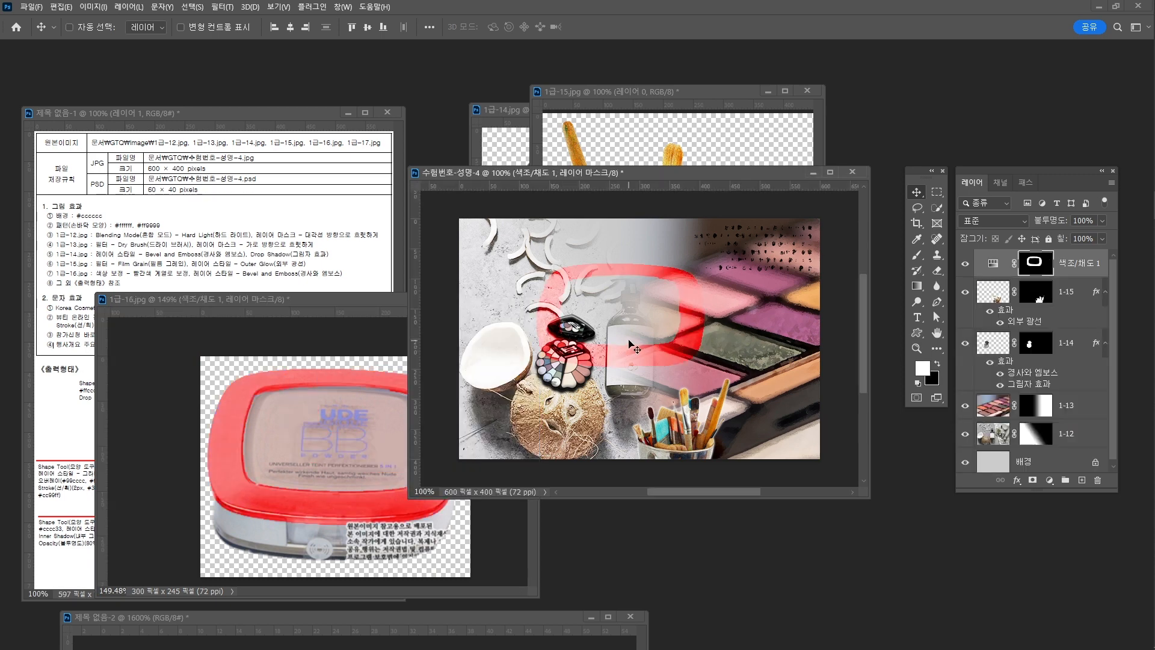
key(ctrl+z)
click(360, 307)
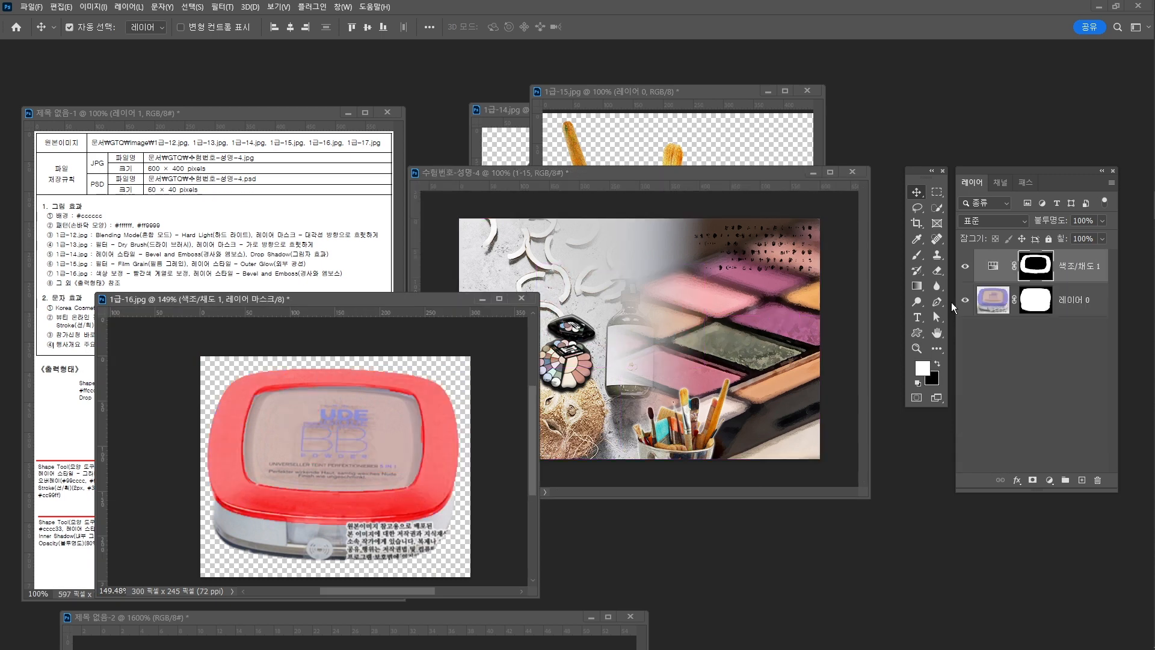
Stamp the visible layers of the recoloured compact into a new merged layer and copy that layer into 수험번호-성명-4.
click(1077, 269)
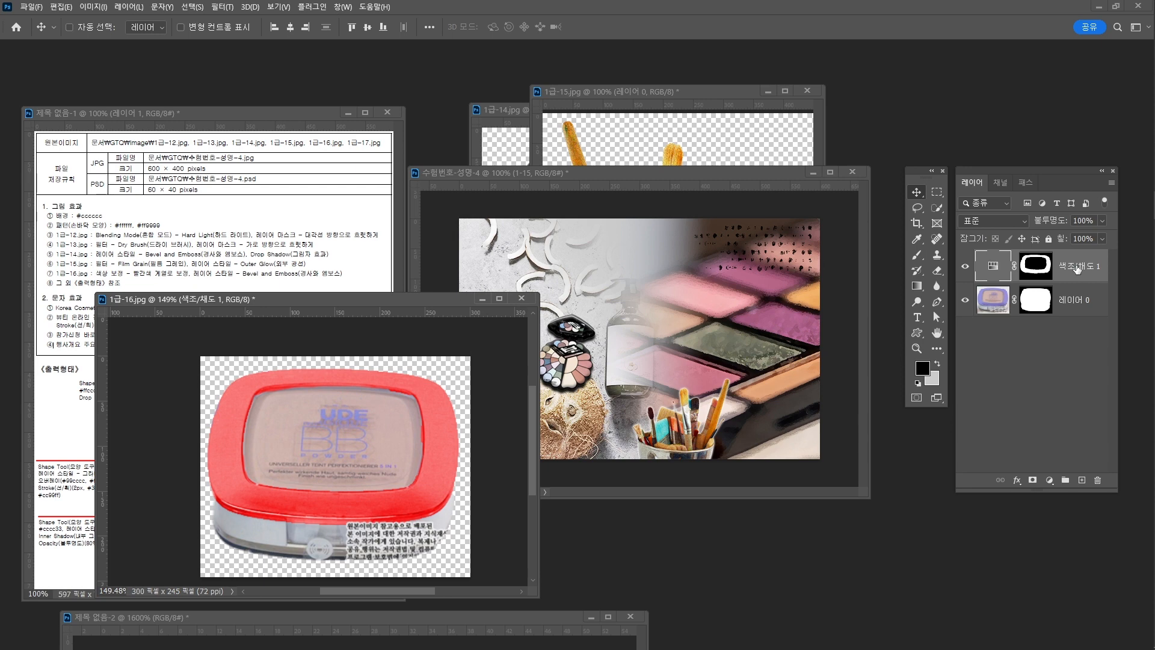
key(ctrl+shift+alt+e)
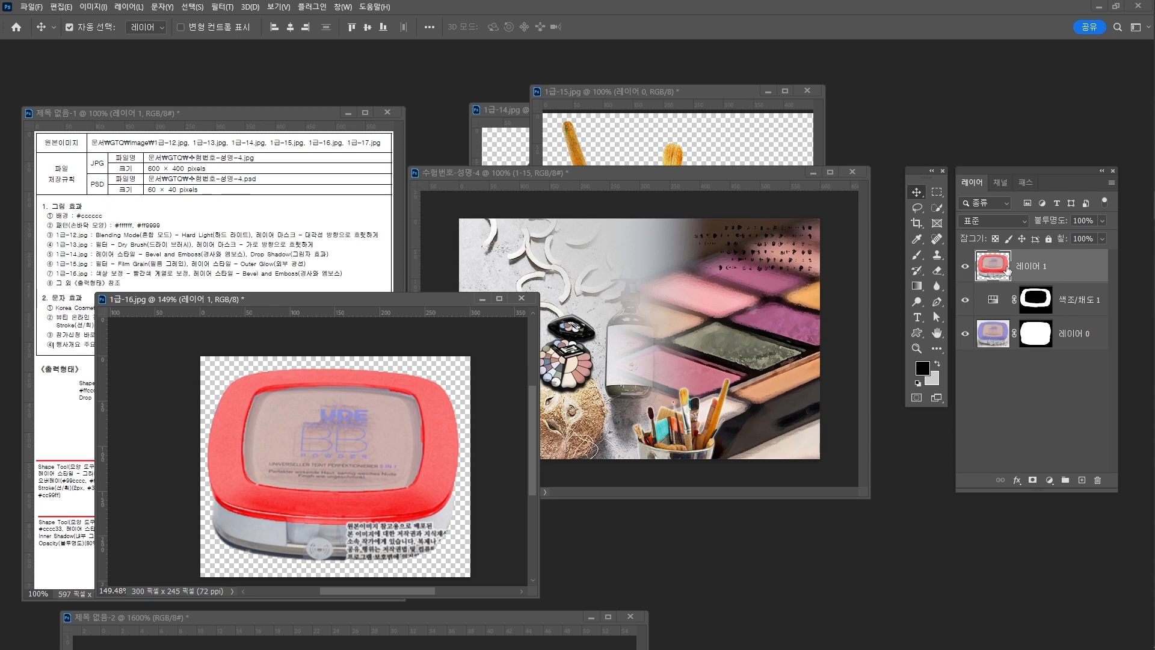
drag(416, 433, 686, 327)
Close the 1급-16.jpg document.
click(375, 315)
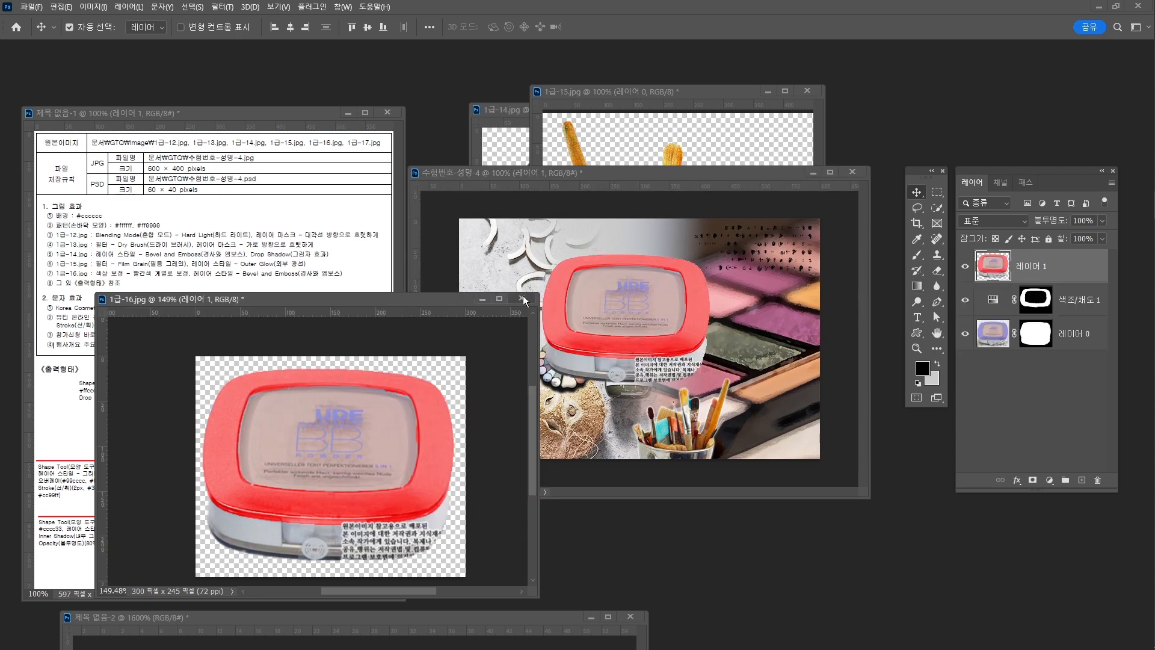
click(521, 299)
click(622, 249)
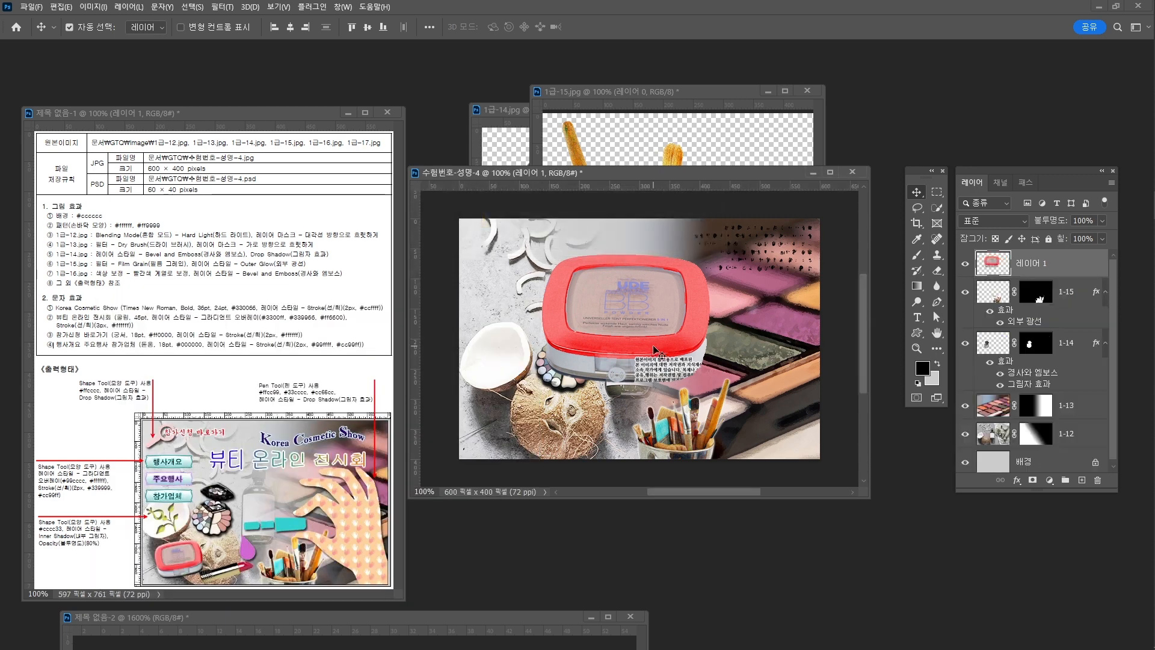
Scale the compact to about 39%, rotate it about -15°, and position it below the white coconut near the canvas's lower-left corner.
drag(679, 354, 612, 412)
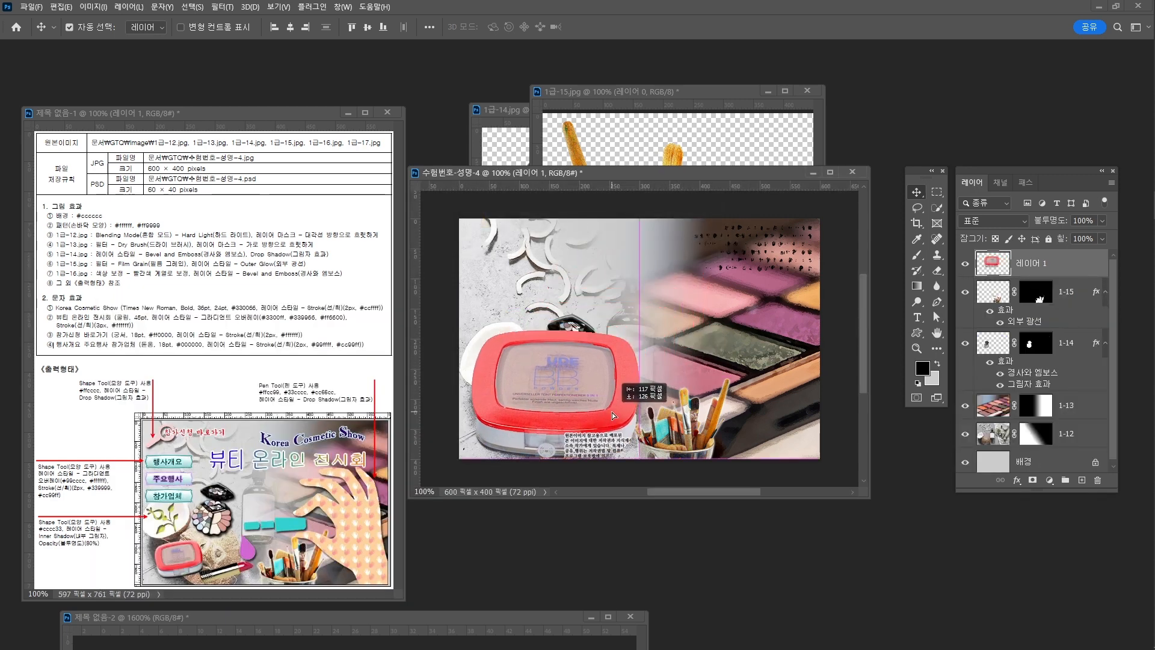
key(ctrl+t)
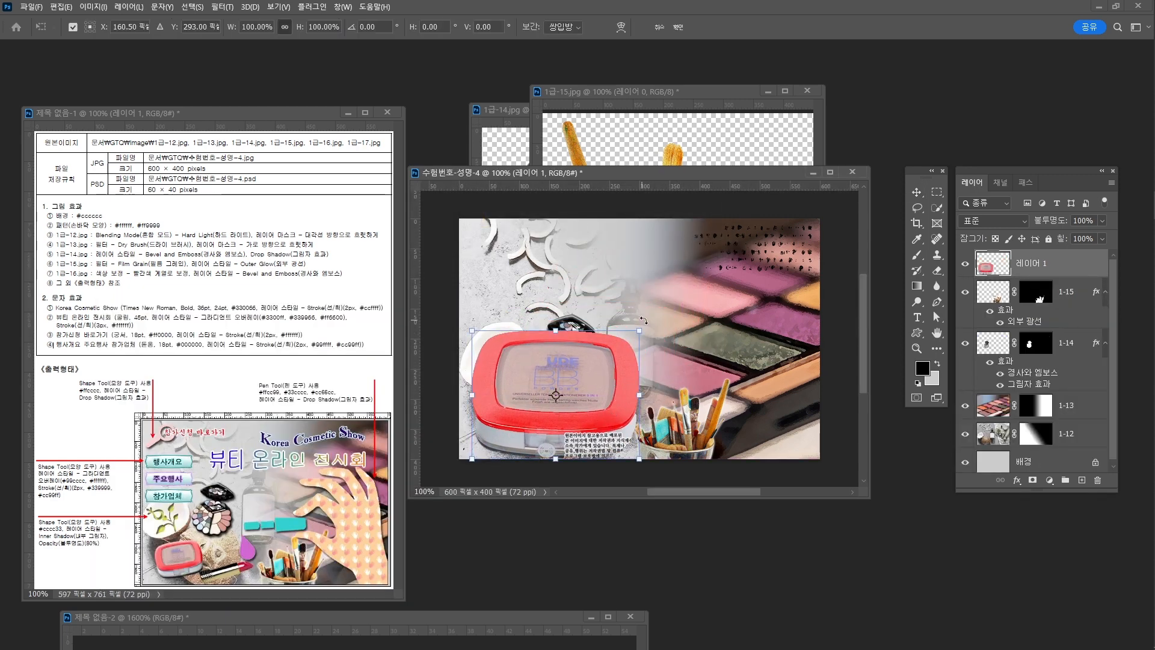
drag(653, 329, 540, 405)
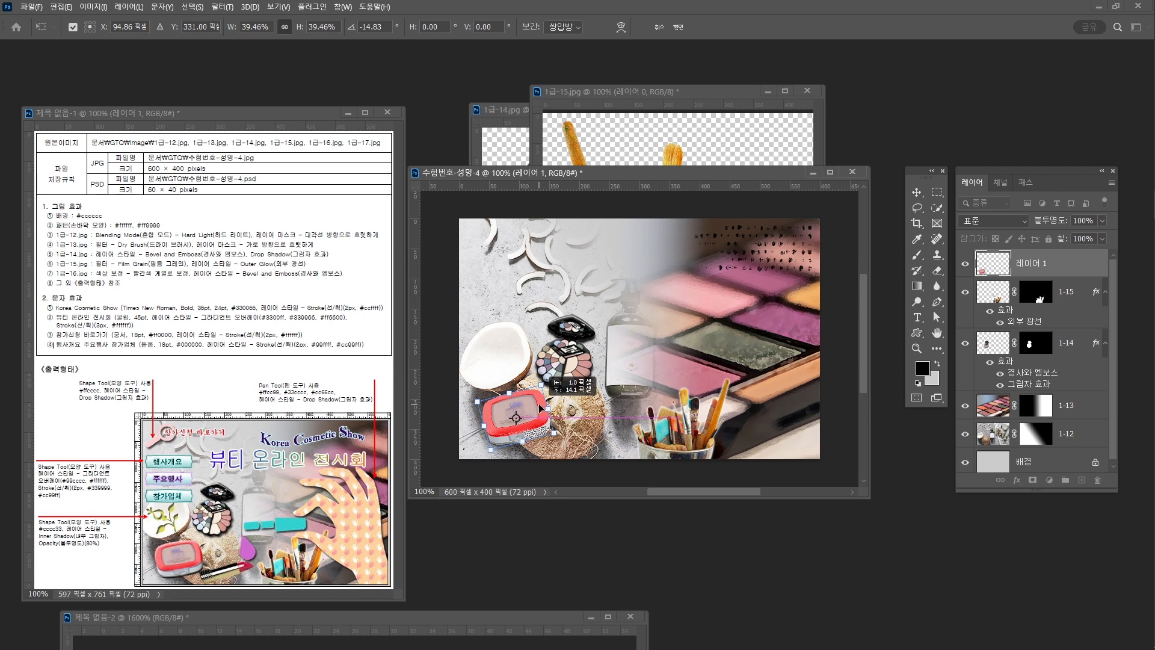
key(Return)
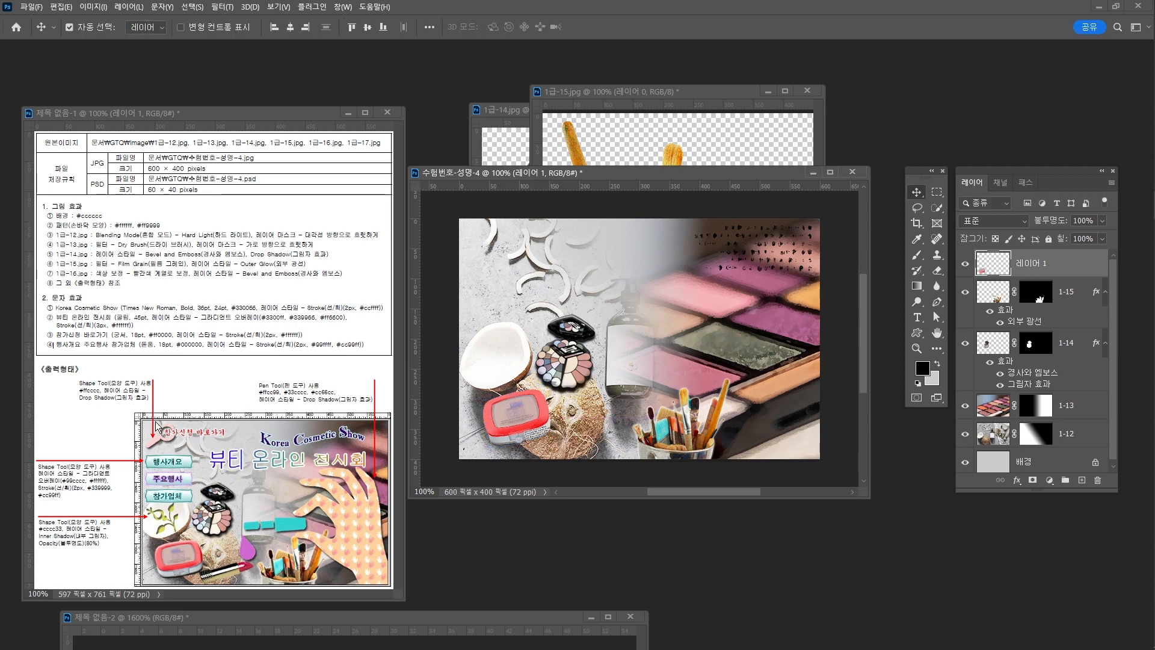
drag(512, 410, 505, 411)
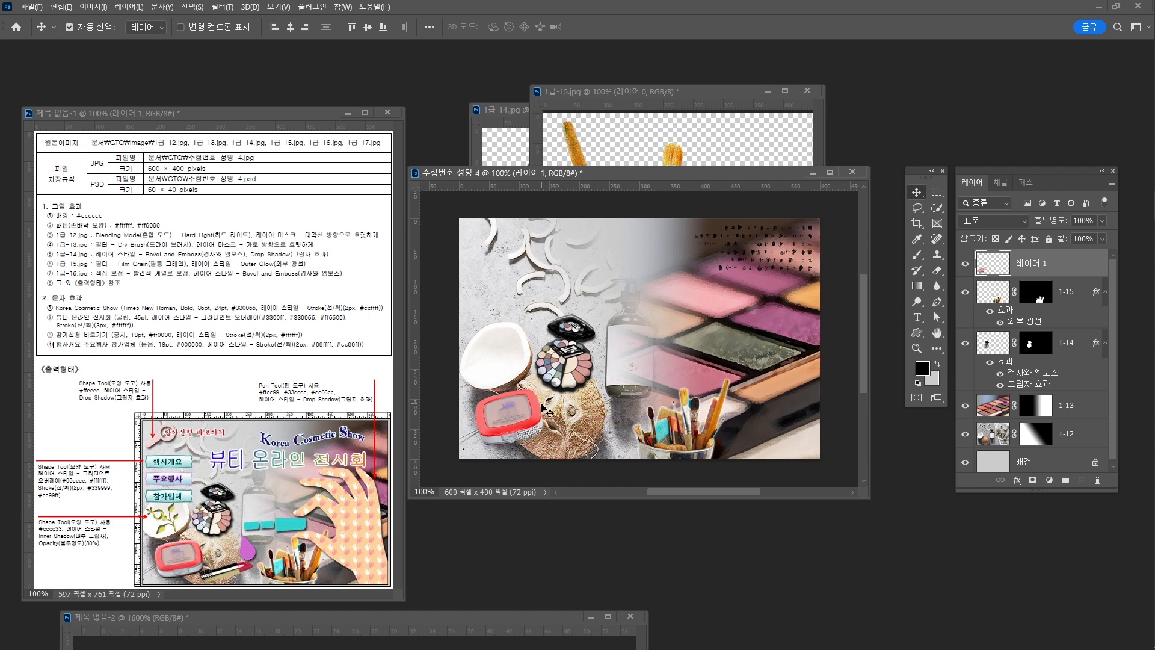
key(Down)
key(Down)
key(Down)
key(Down)
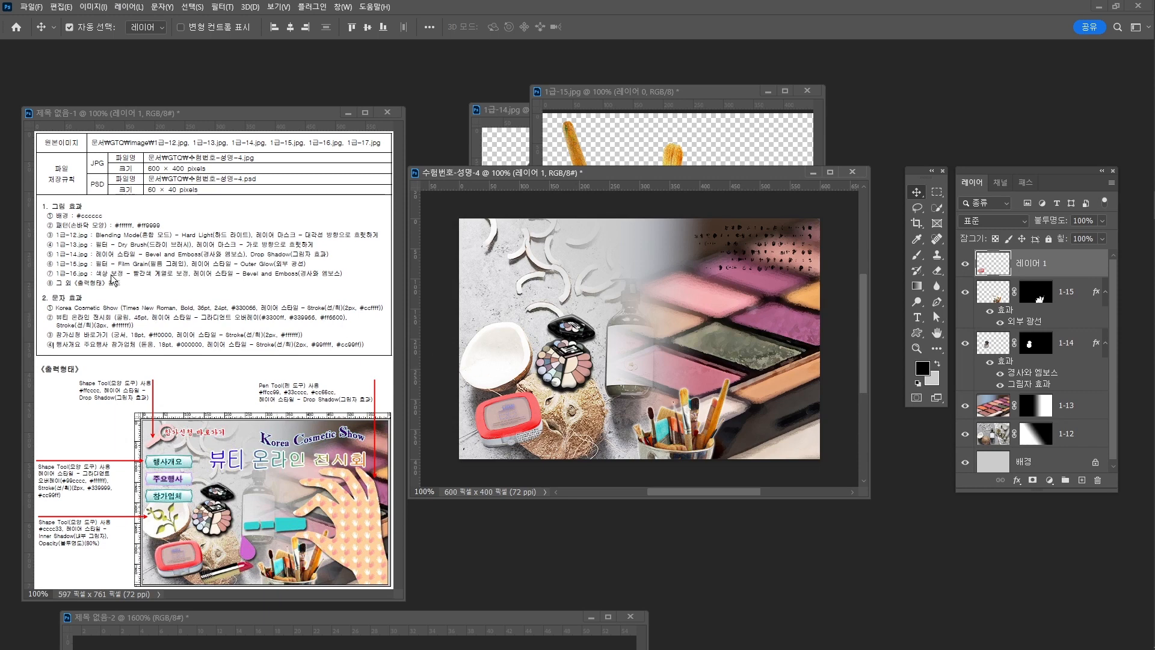
Apply a Bevel and Emboss layer style to the compact layer.
click(1017, 480)
click(1057, 513)
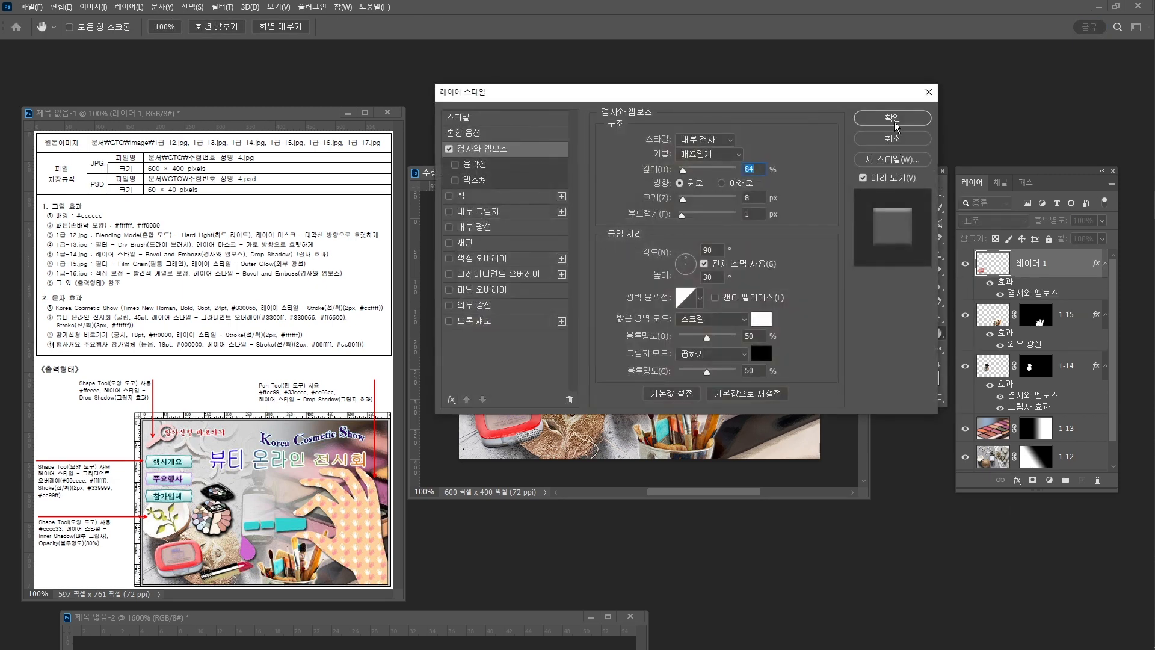
click(893, 122)
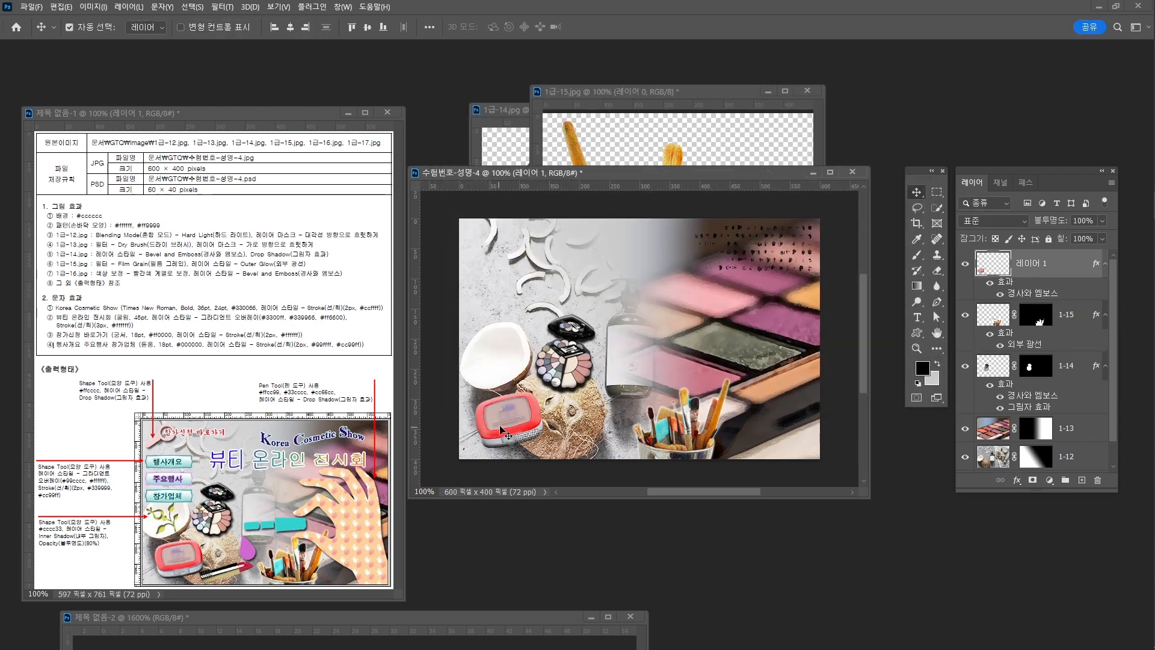
Rotate the compact slightly clockwise with Free Transform to match the tilt in the reference image.
key(ctrl+t)
drag(572, 368, 555, 388)
key(Return)
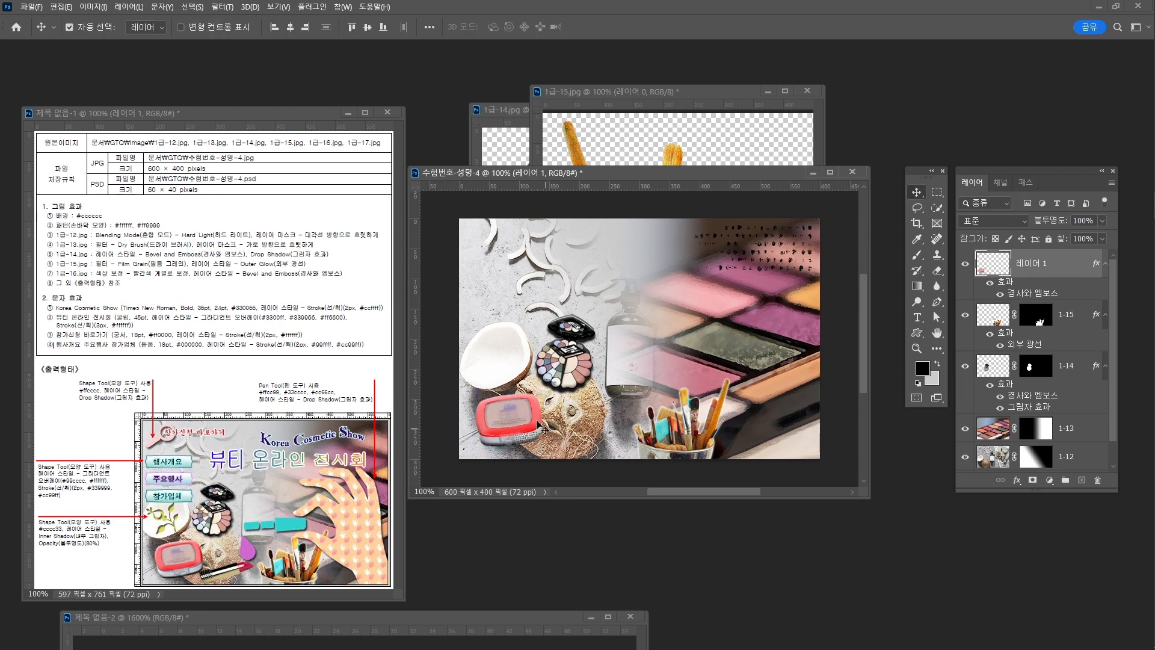
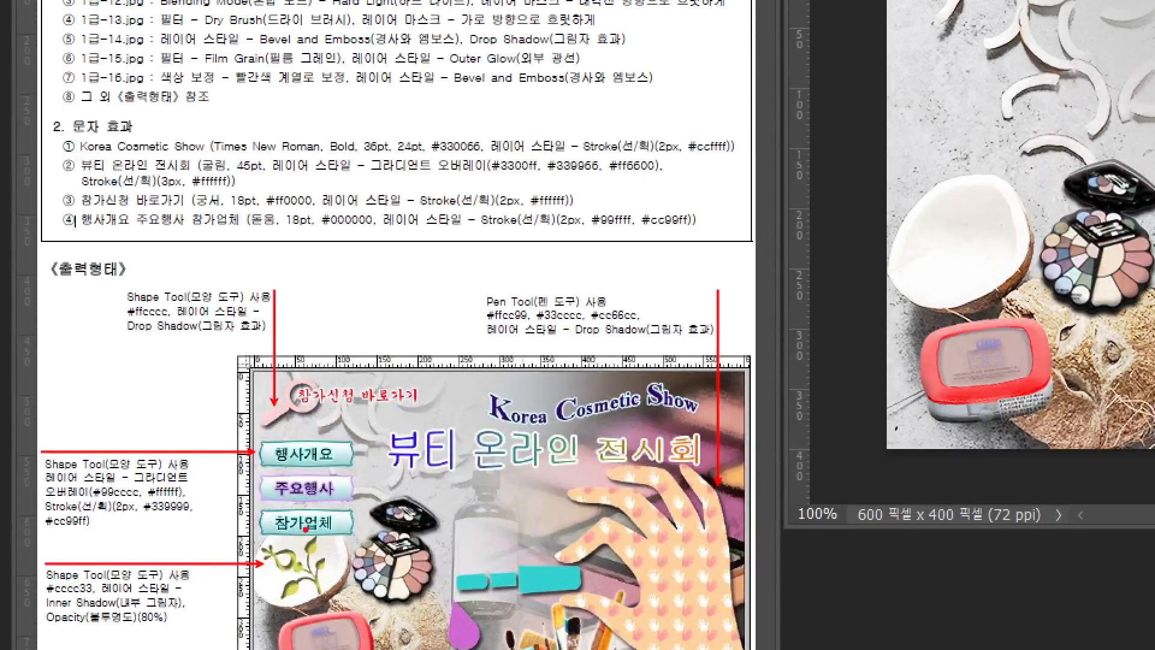
mouse_move(307, 477)
mouse_down()
mouse_move(304, 417)
mouse_move(337, 479)
mouse_up()
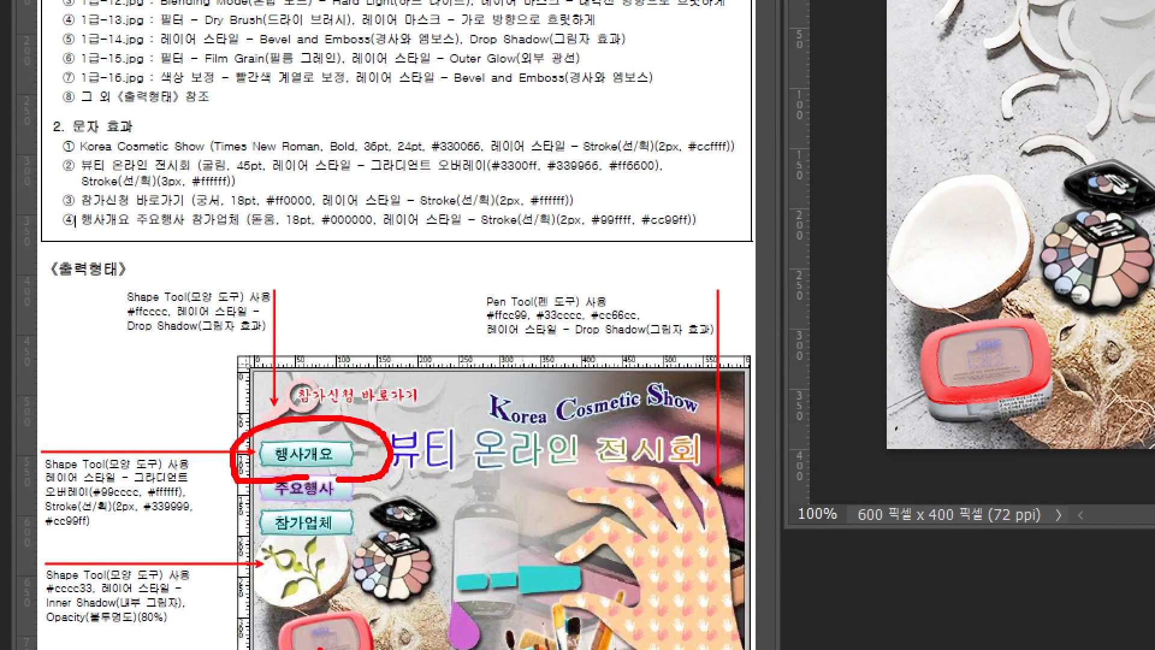
drag(361, 644, 279, 646)
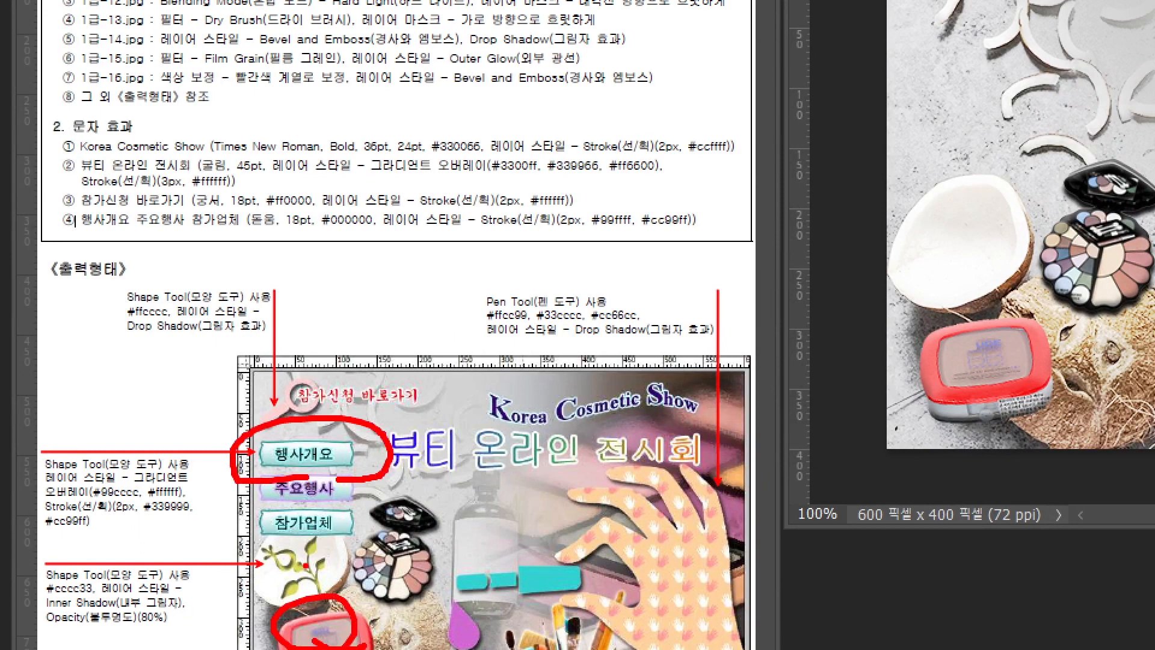
drag(289, 500, 271, 481)
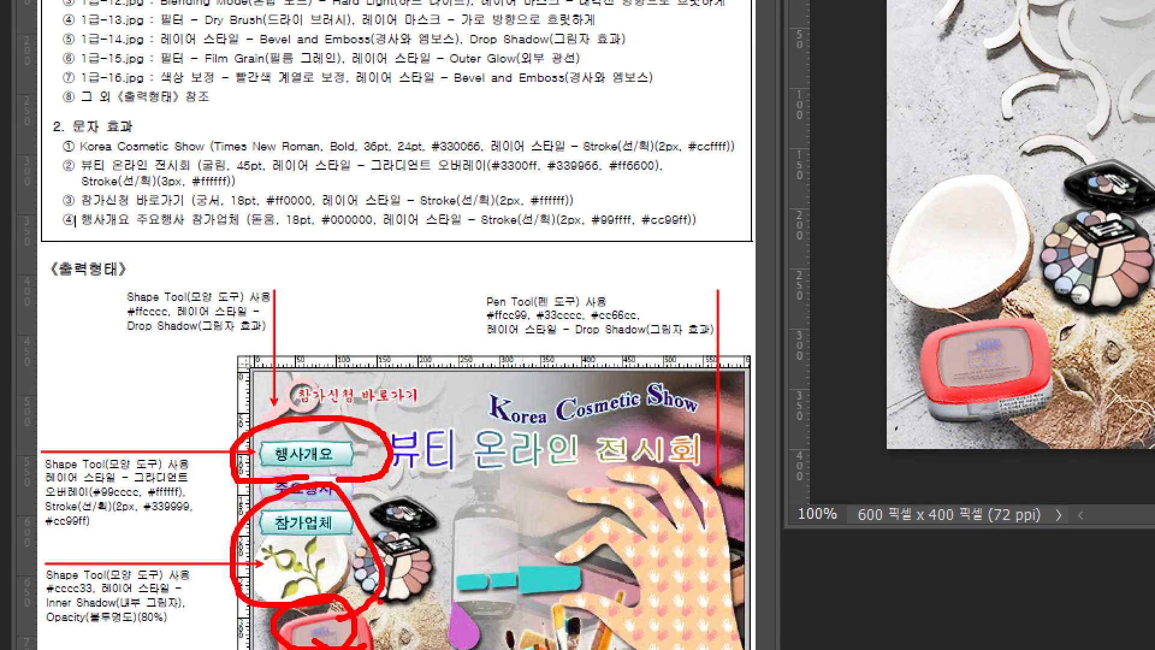
drag(328, 645, 301, 595)
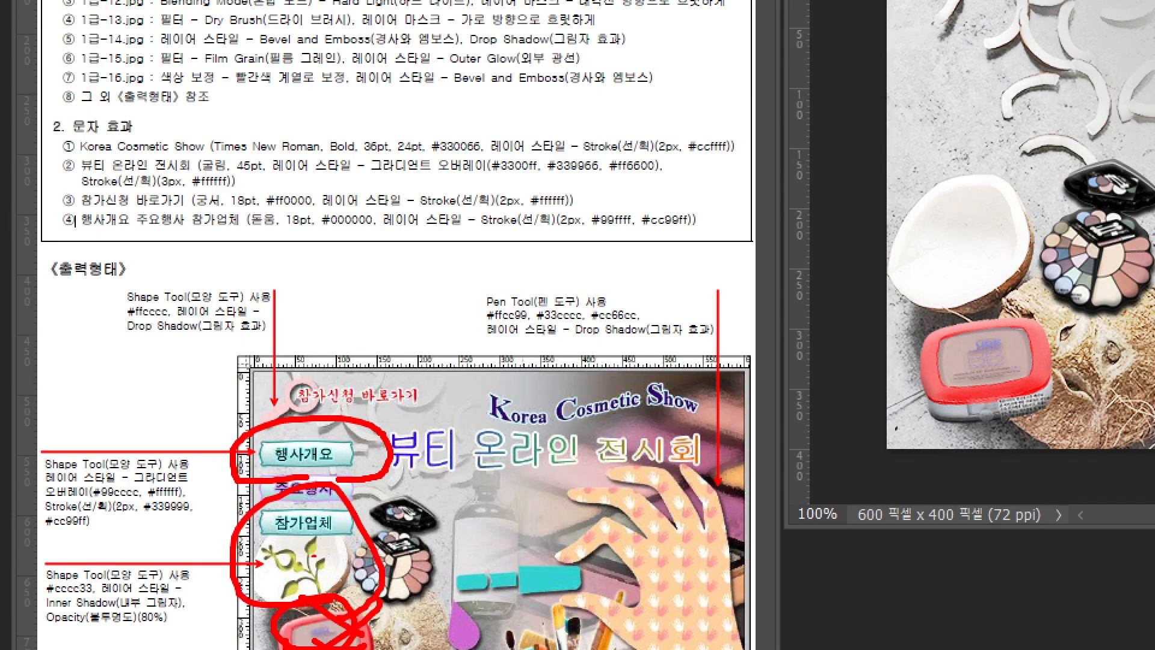
drag(324, 533, 446, 482)
key(Escape)
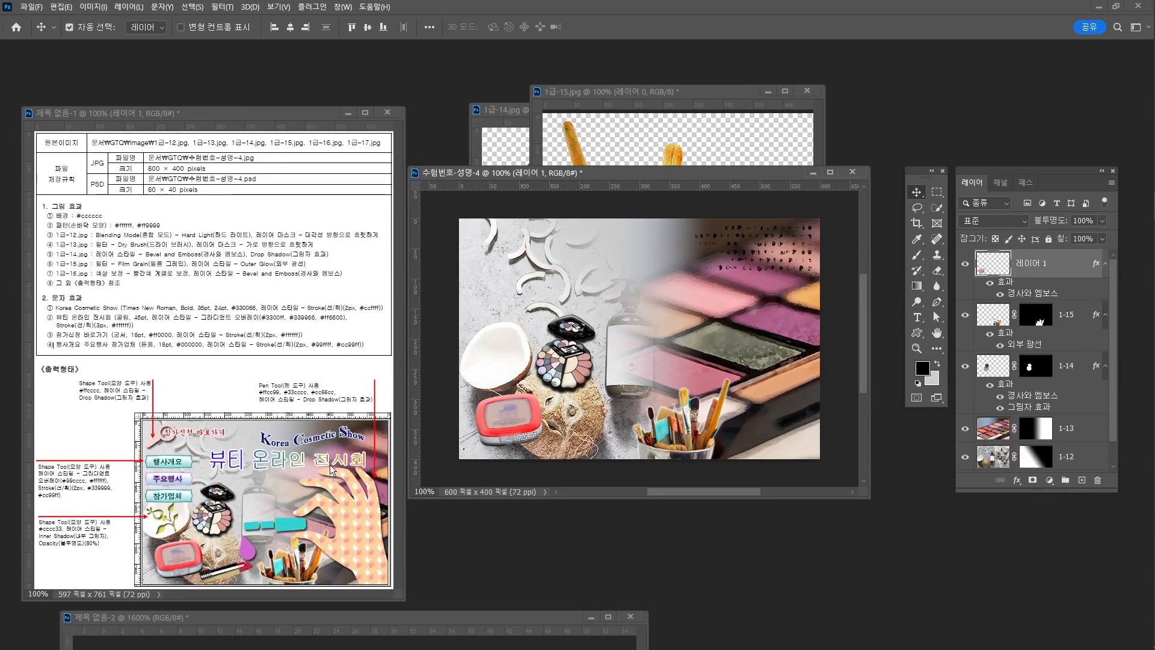
Rename the compact layer as 1-16.
double_click(1030, 263)
text(1-16)
key(Return)
Clear the custom shape search and choose the plain magnifying-glass shape from the legacy default shapes.
click(344, 8)
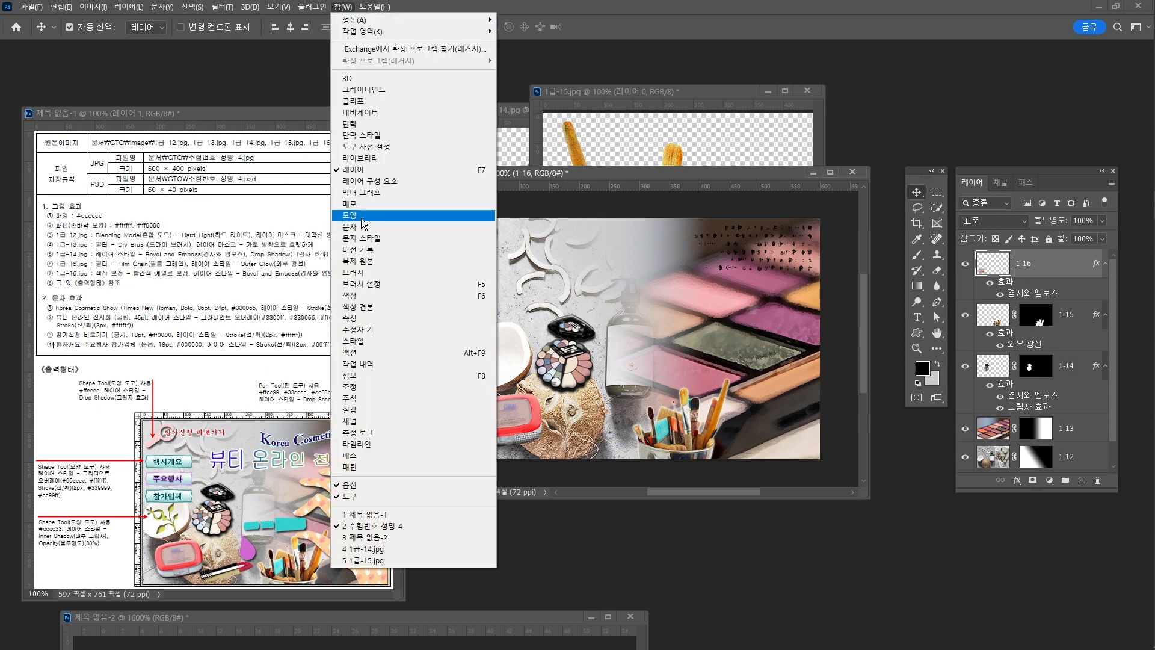
click(364, 217)
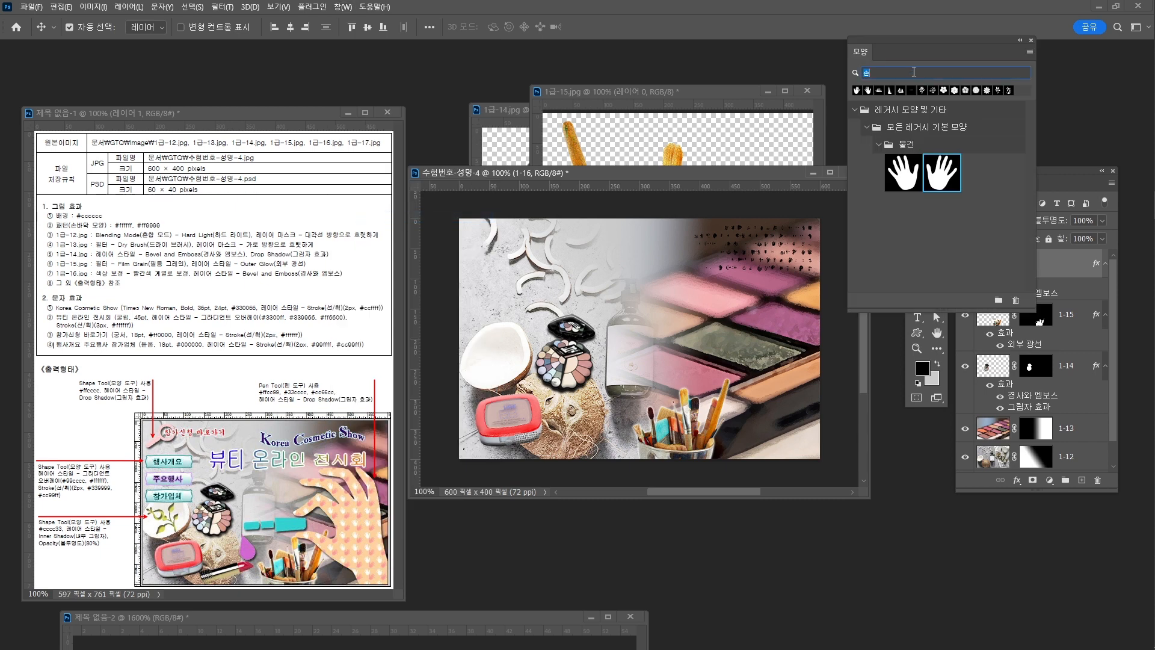
key(BackSpace)
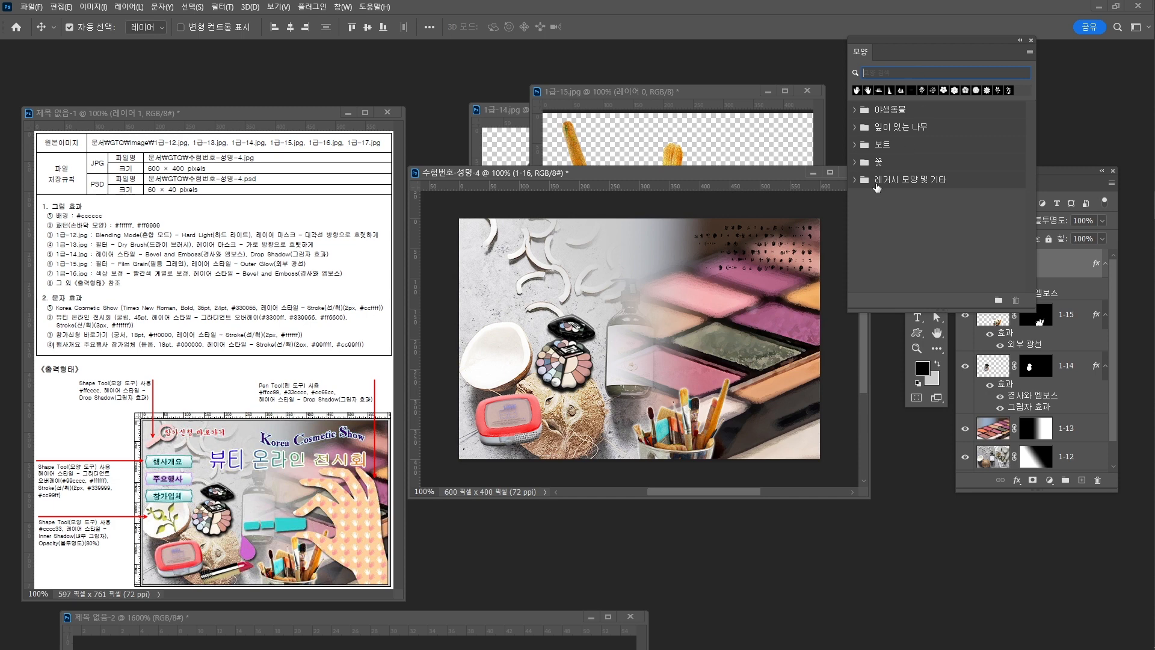
click(854, 179)
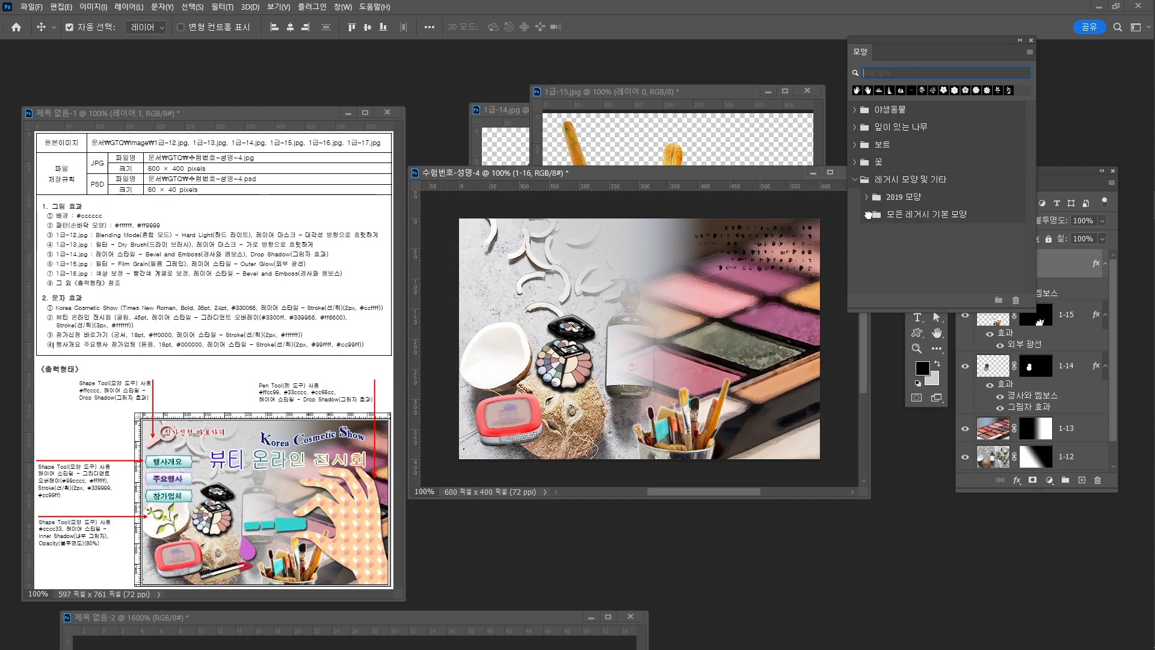
click(866, 214)
scroll(881, 242, down, 5)
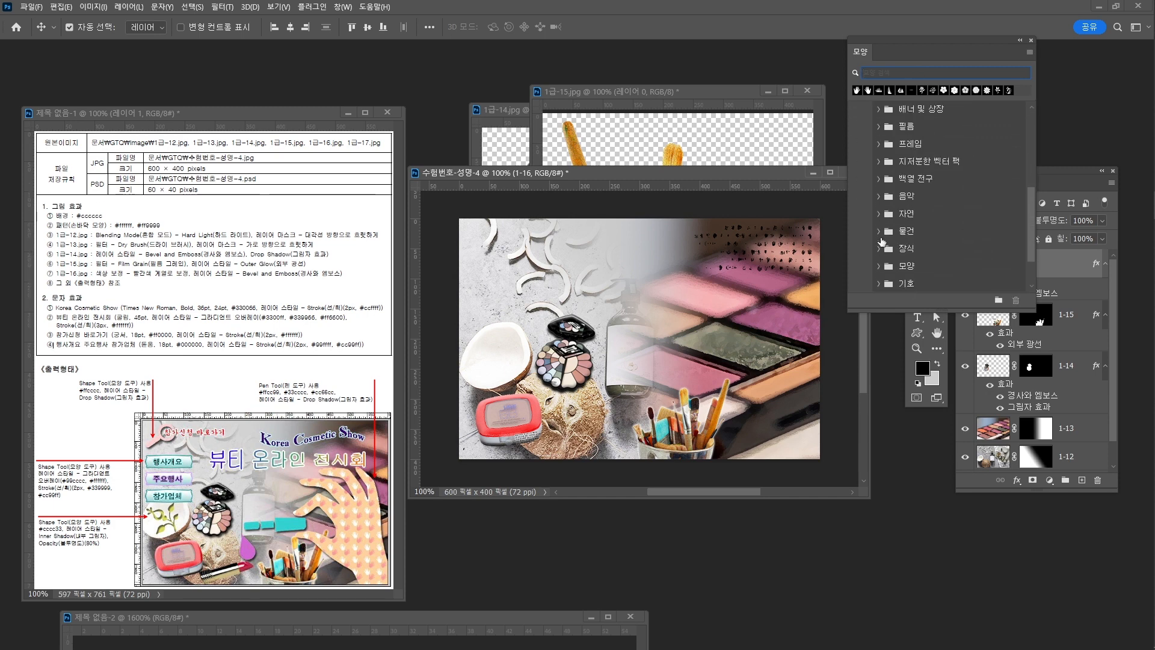
click(876, 283)
scroll(929, 266, down, 5)
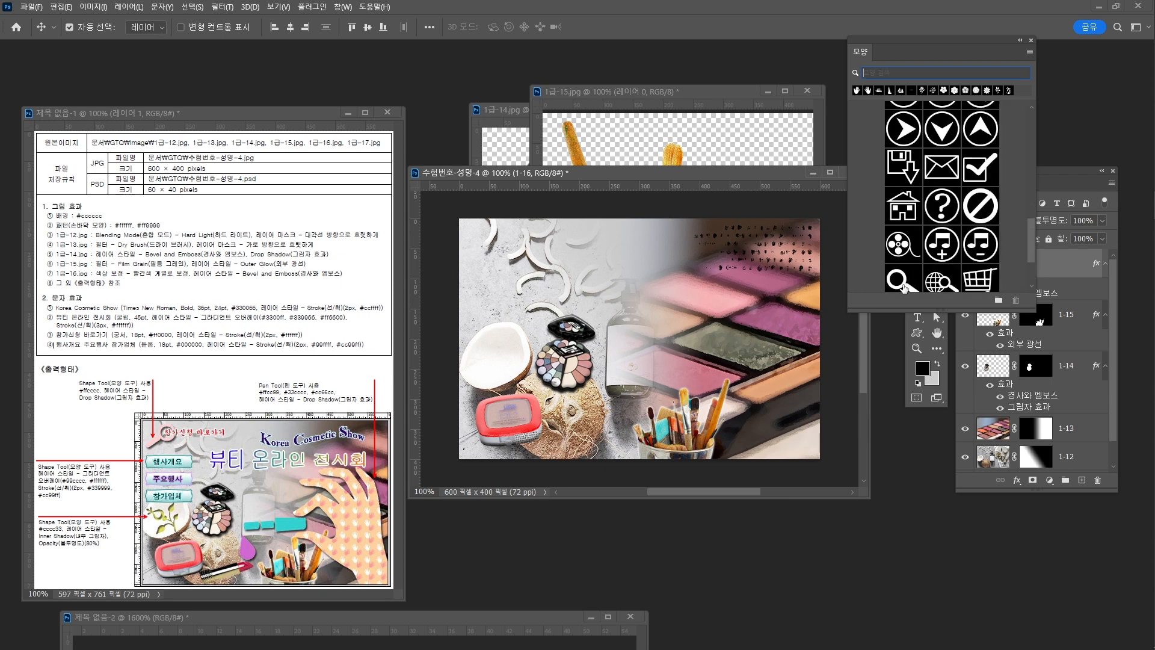
scroll(908, 269, down, 2)
click(907, 269)
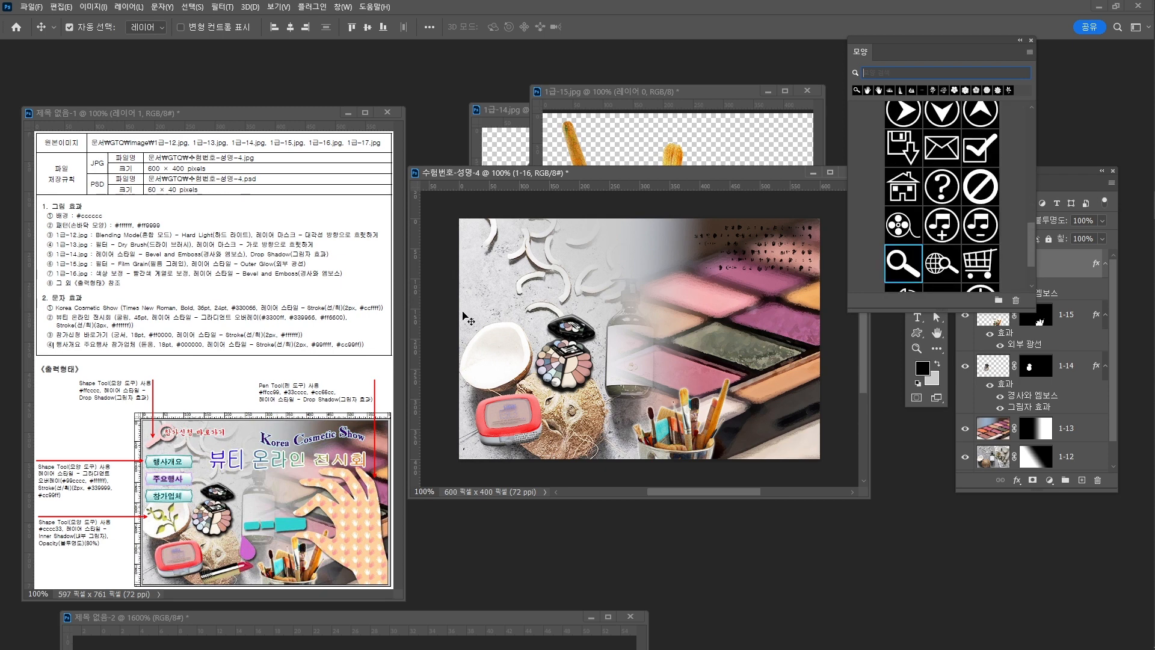
Draw the magnifying-glass custom shape about 68 × 55 px near the canvas's upper-left corner and set its stroke to none.
click(918, 338)
click(918, 337)
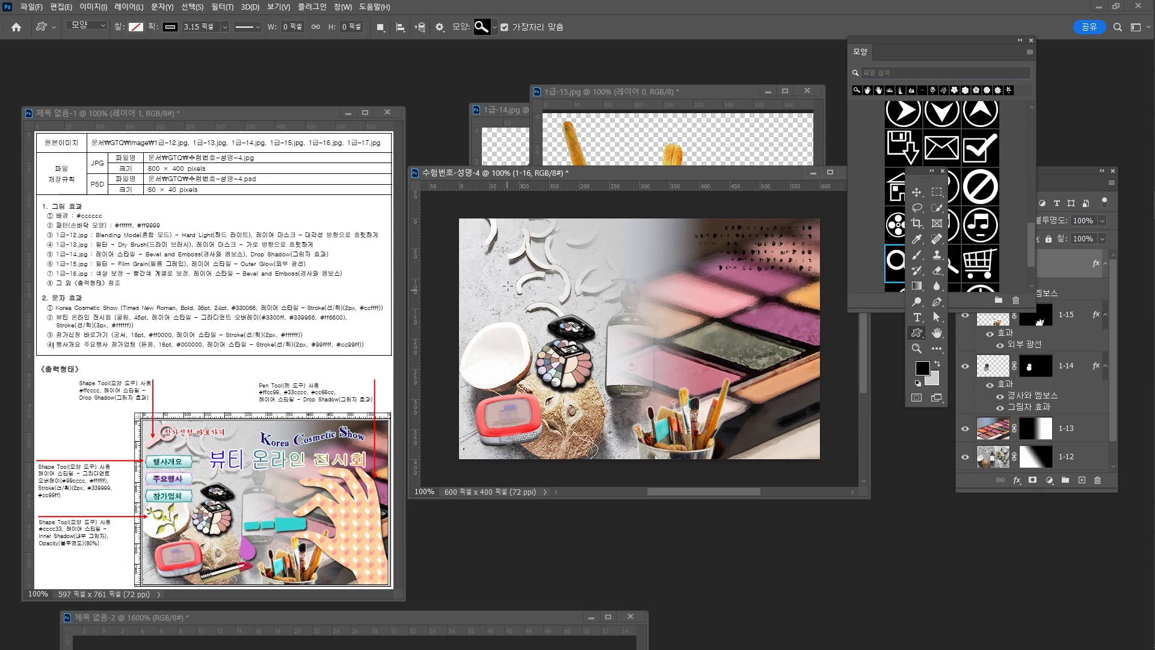
drag(478, 231, 518, 278)
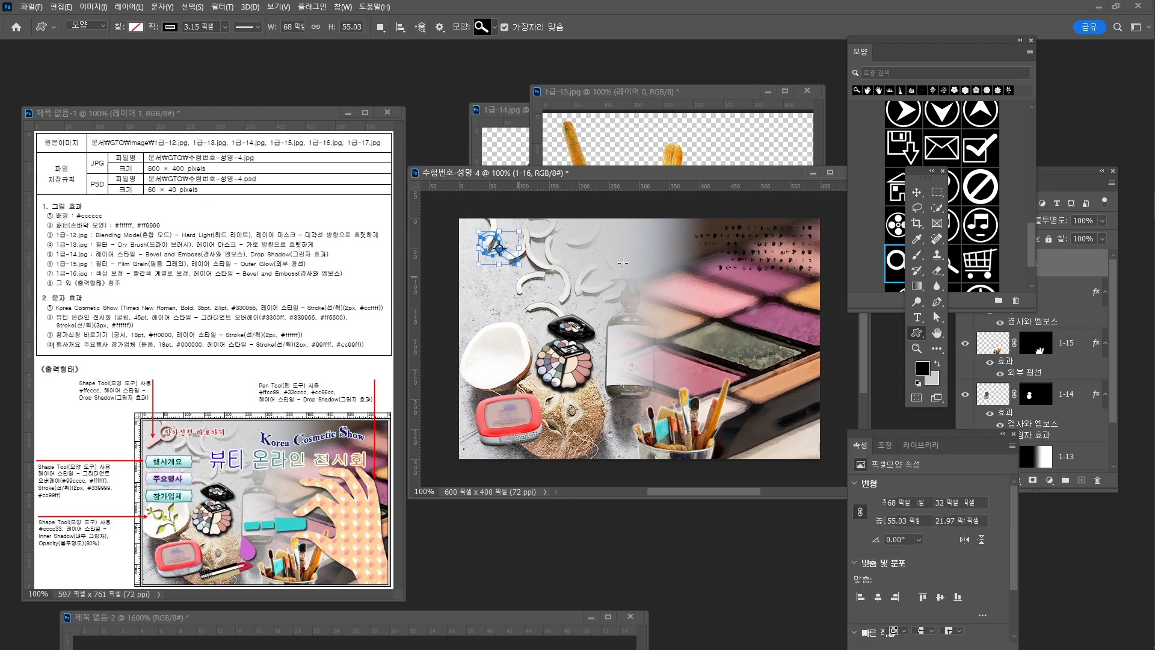
click(893, 600)
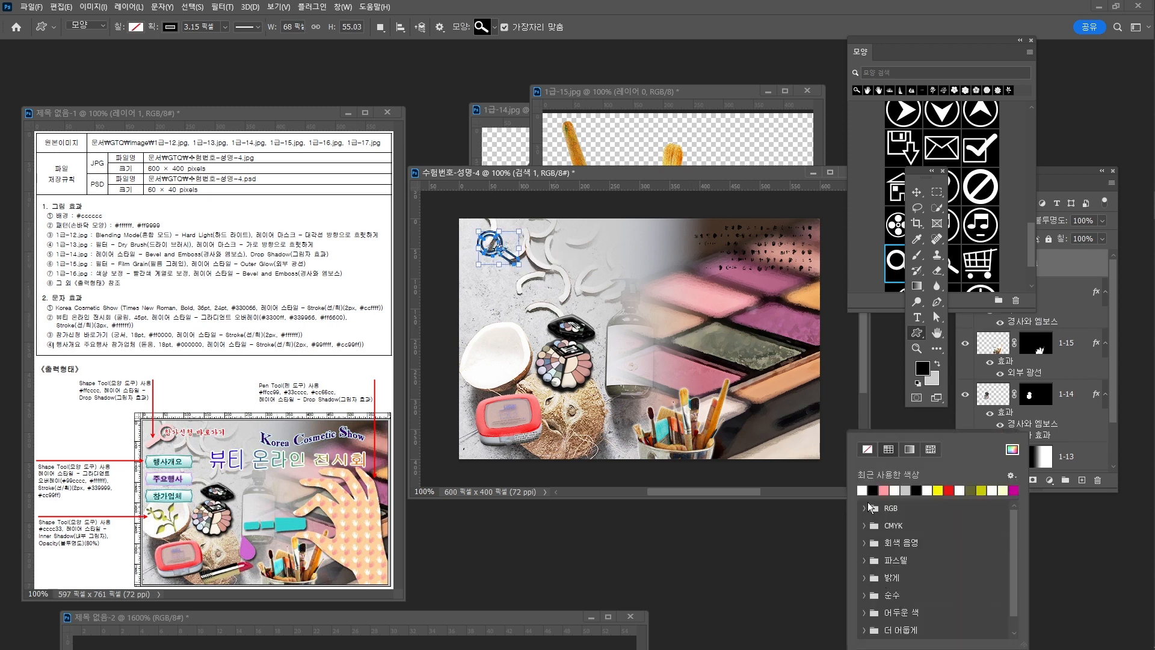
click(867, 450)
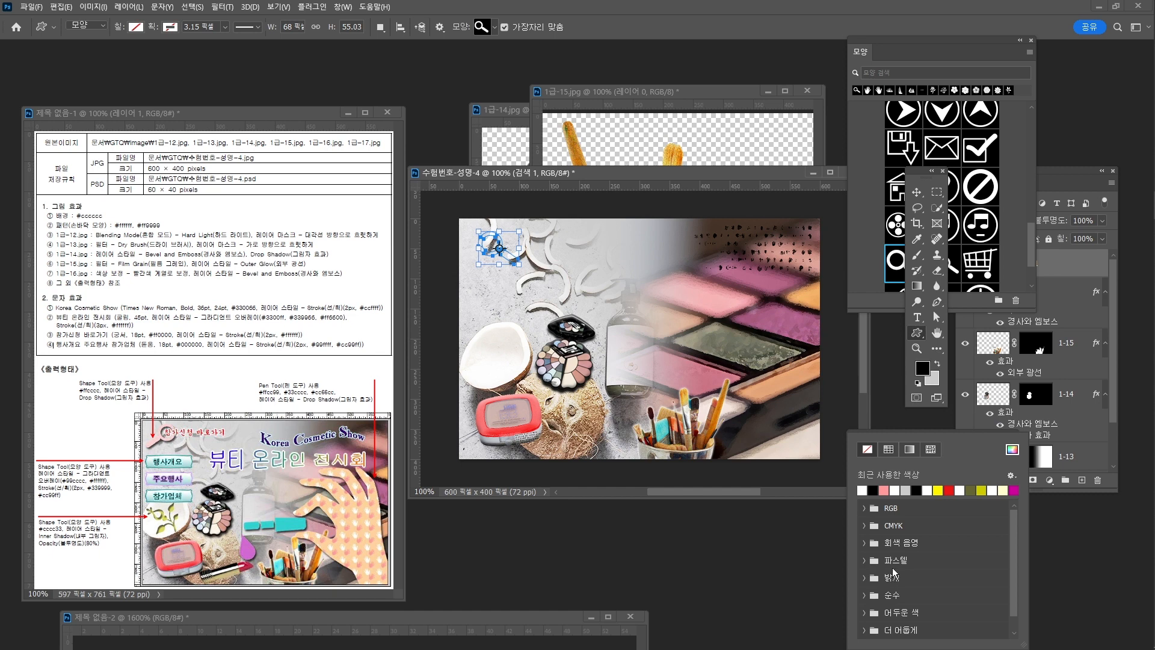
Set the magnifying-glass shape's fill to the solid colour #ffcccc.
click(981, 431)
drag(981, 431, 916, 360)
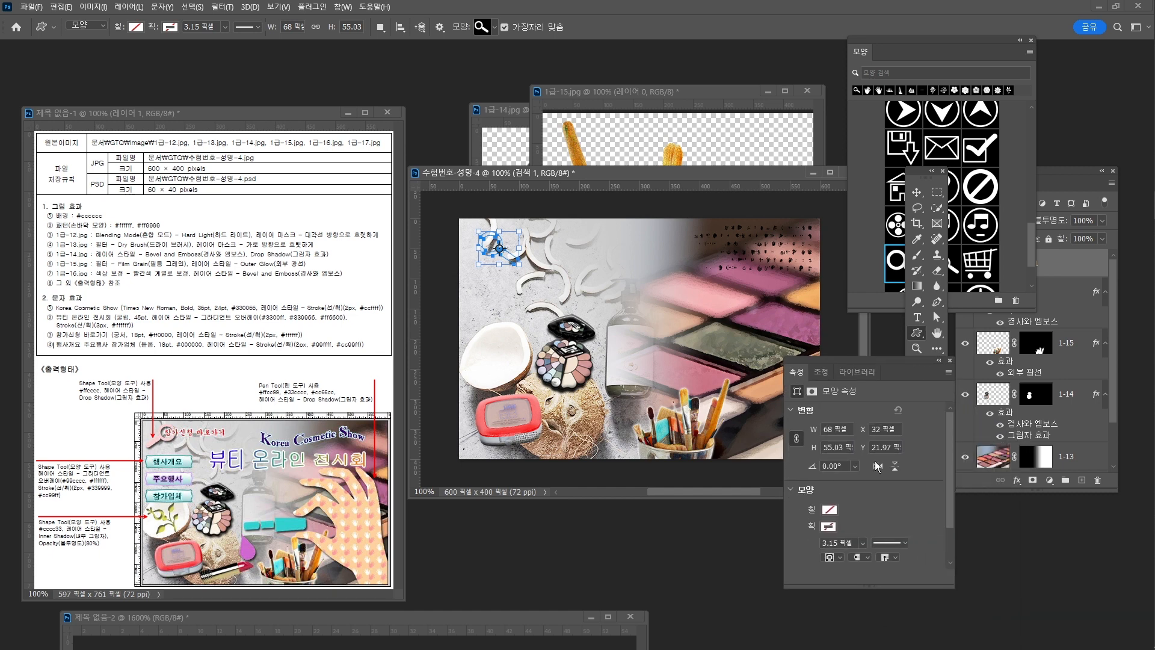
click(830, 511)
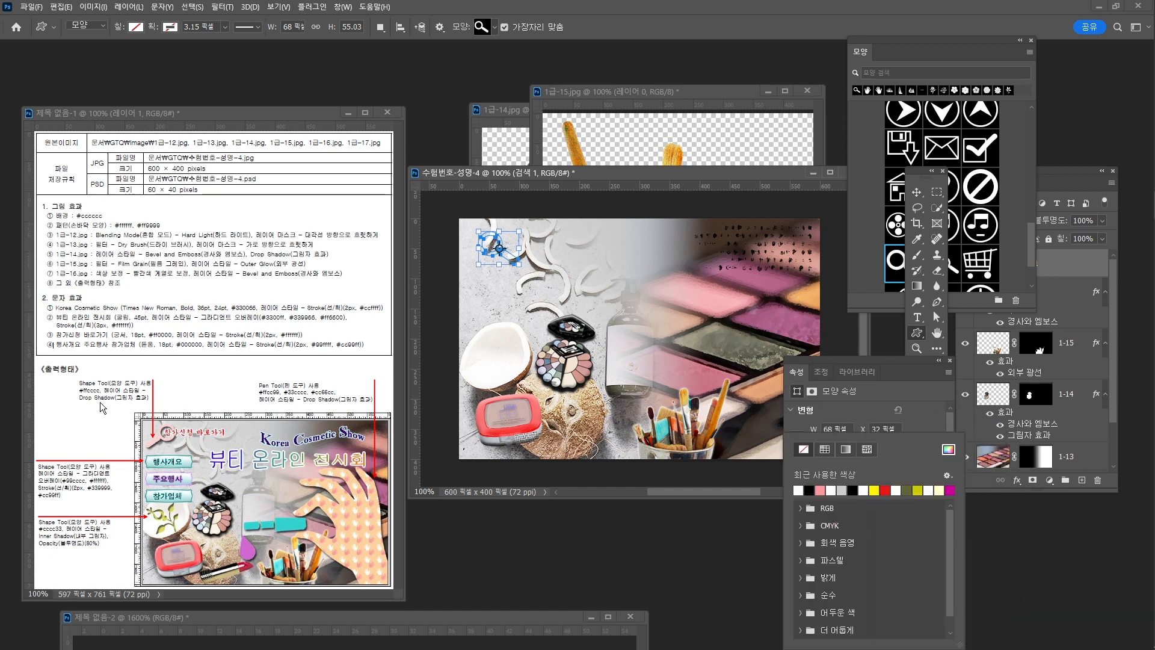
click(949, 449)
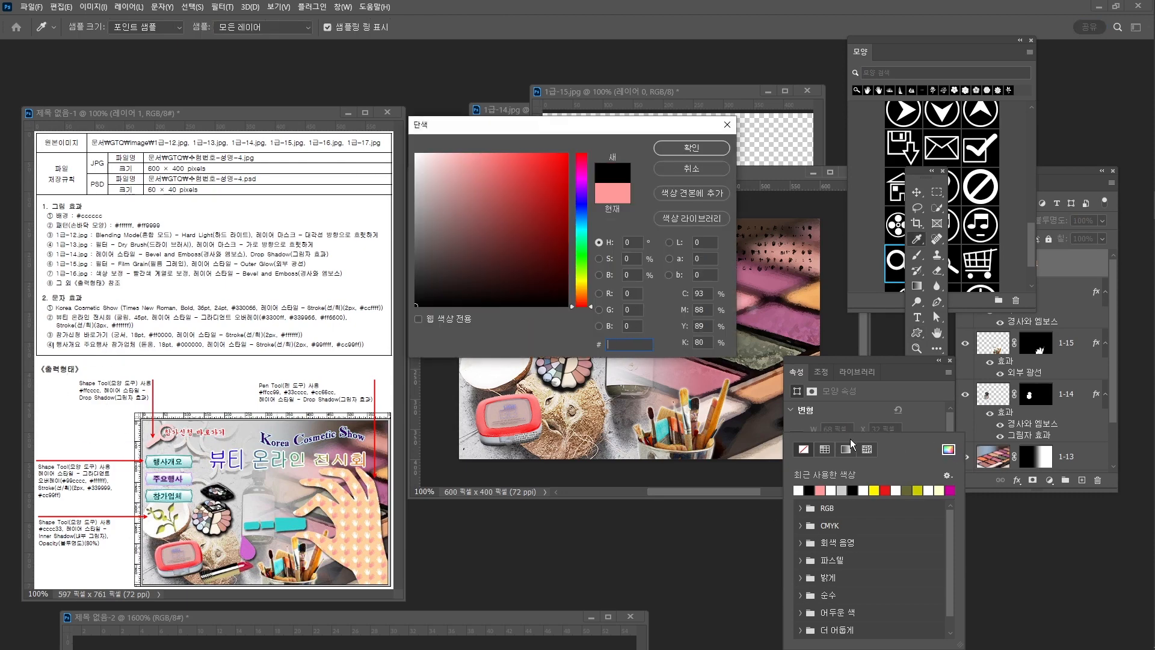
text(ffcccc)
key(Return)
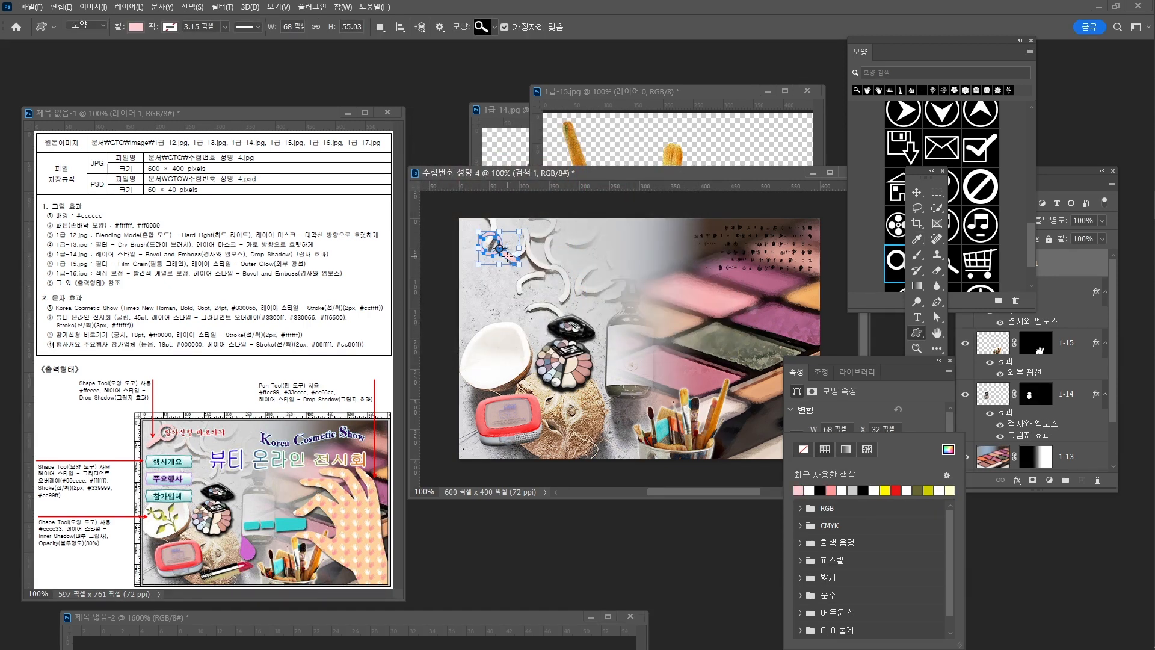
Flip the magnifying-glass shape horizontally with Free Transform and move it up and left, centred at about X 48.5, Y 39.5 px.
key(ctrl+t)
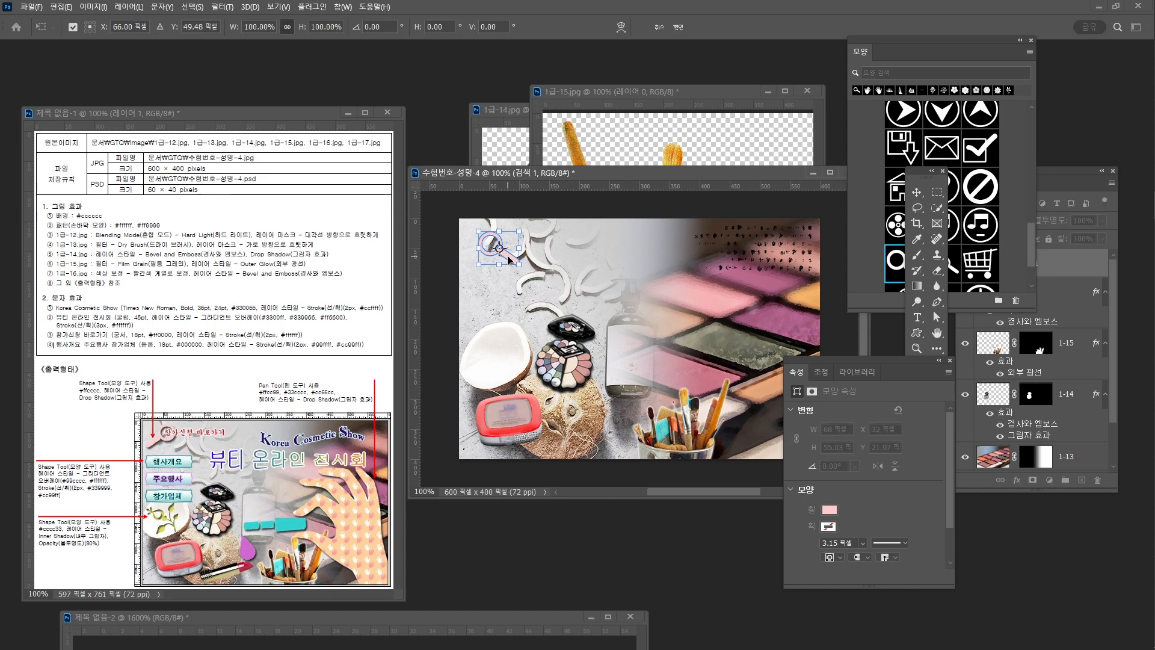
right_click(508, 256)
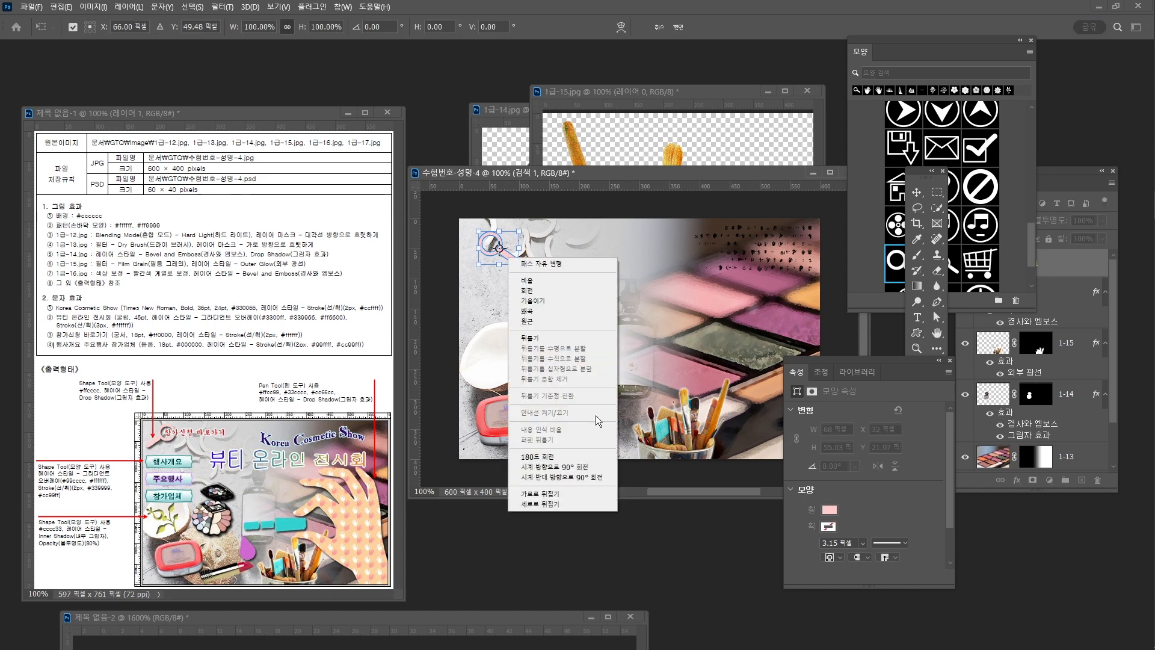
click(574, 493)
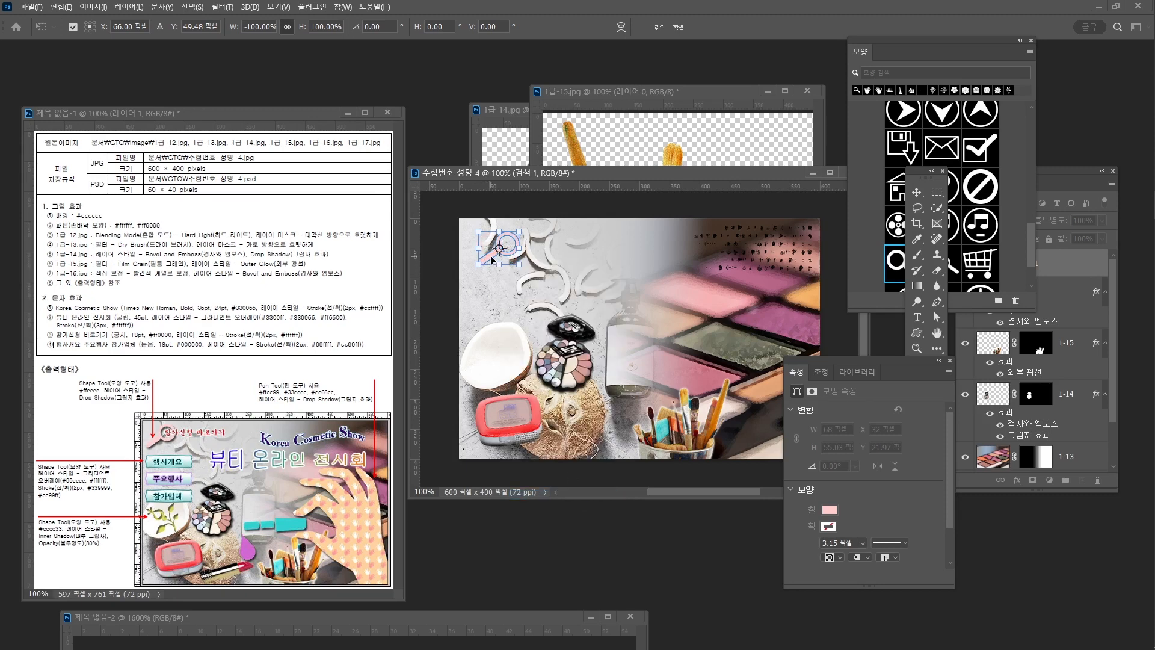
drag(492, 260, 481, 252)
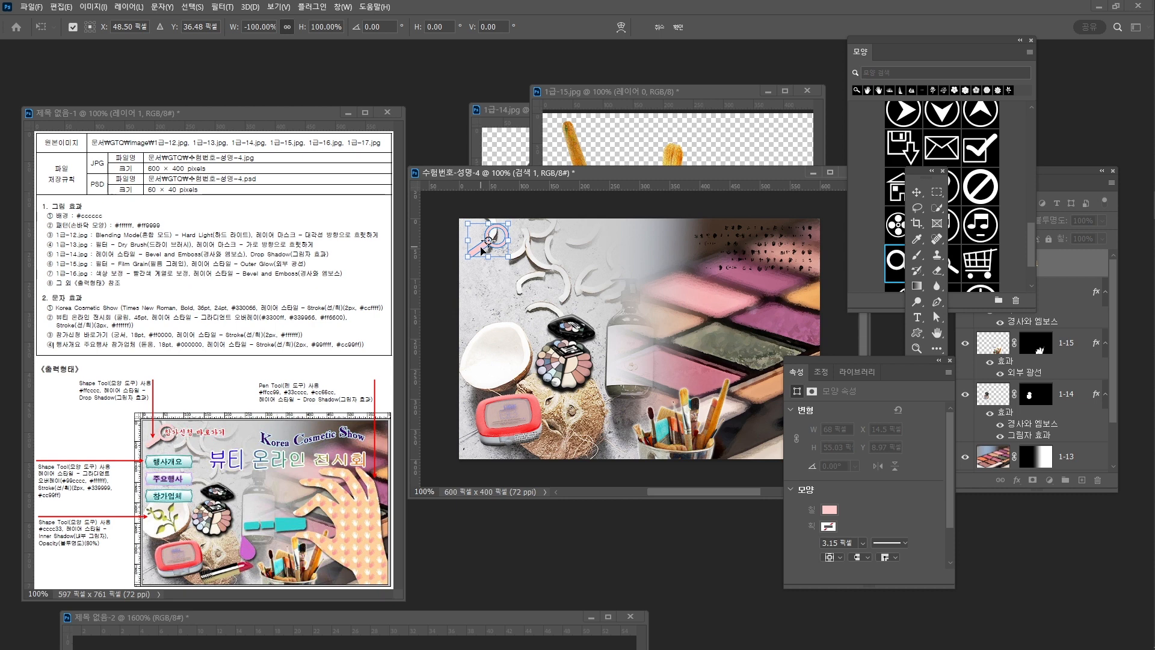
key(Down)
key(Return)
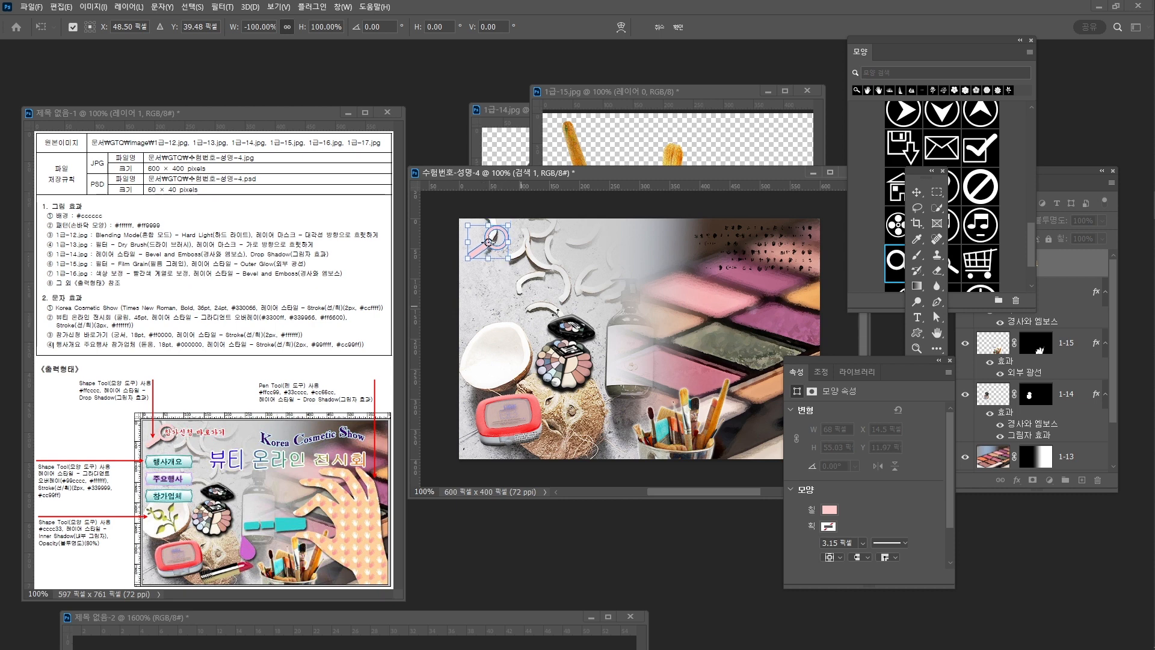
Add a Drop Shadow layer style to the magnifier shape layer 검색 1.
click(1015, 482)
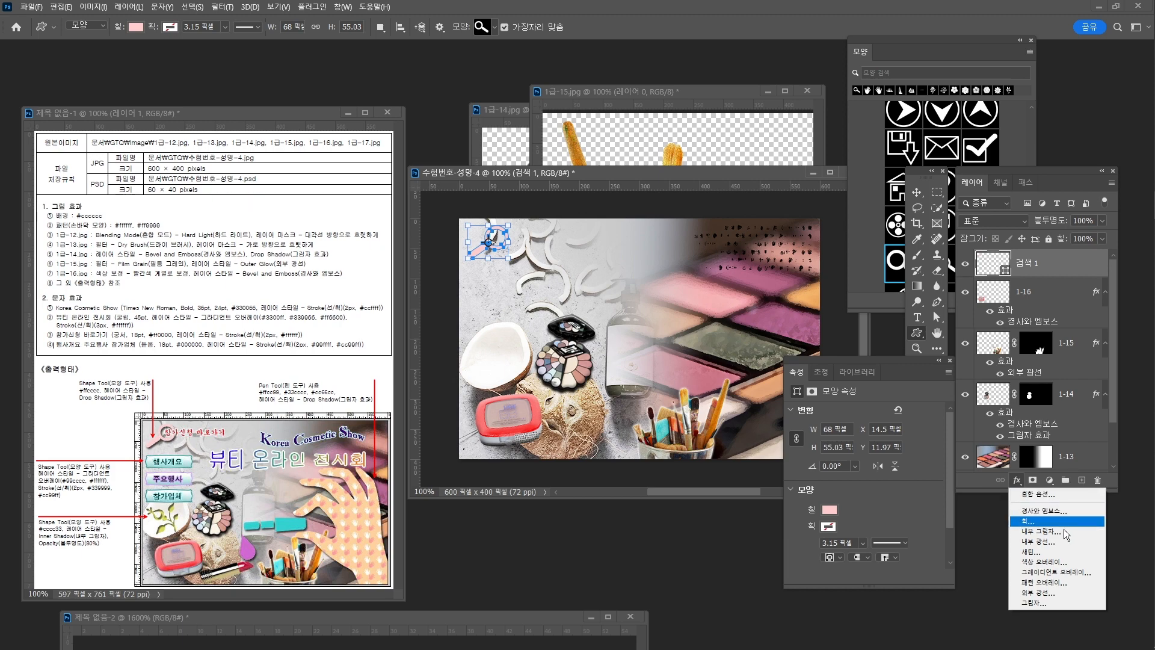
click(1069, 602)
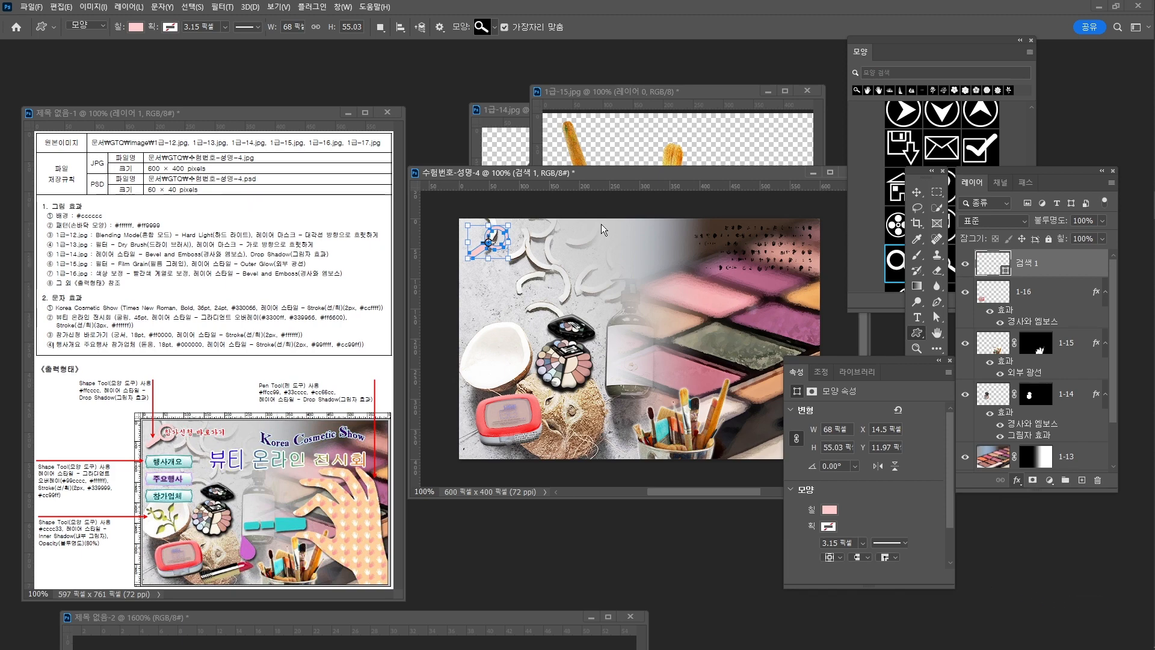
click(888, 122)
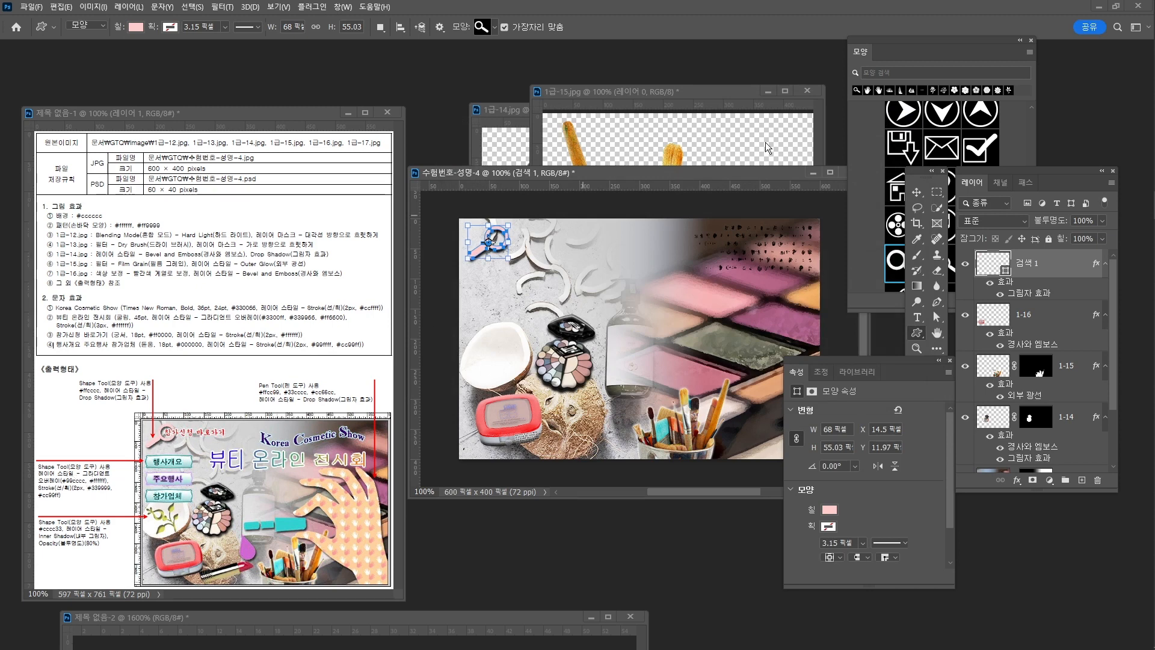
Look through the 장식 and 기호 shape groups for a banner shape.
click(907, 73)
scroll(884, 144, up, 3)
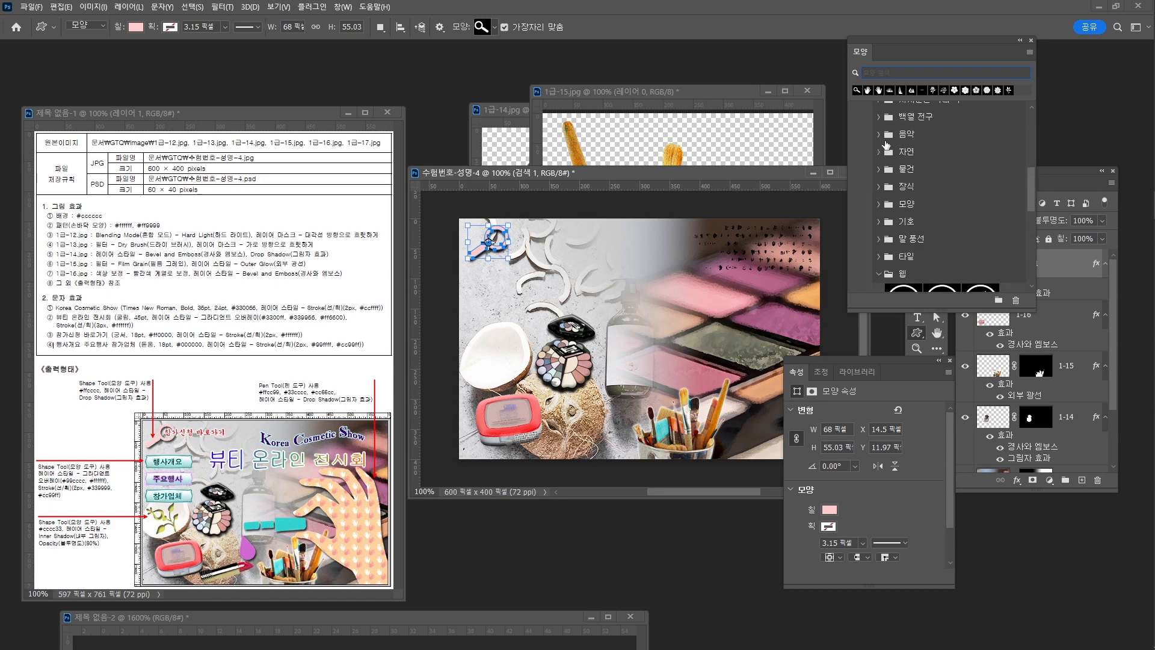
scroll(884, 193, down, 1)
click(880, 255)
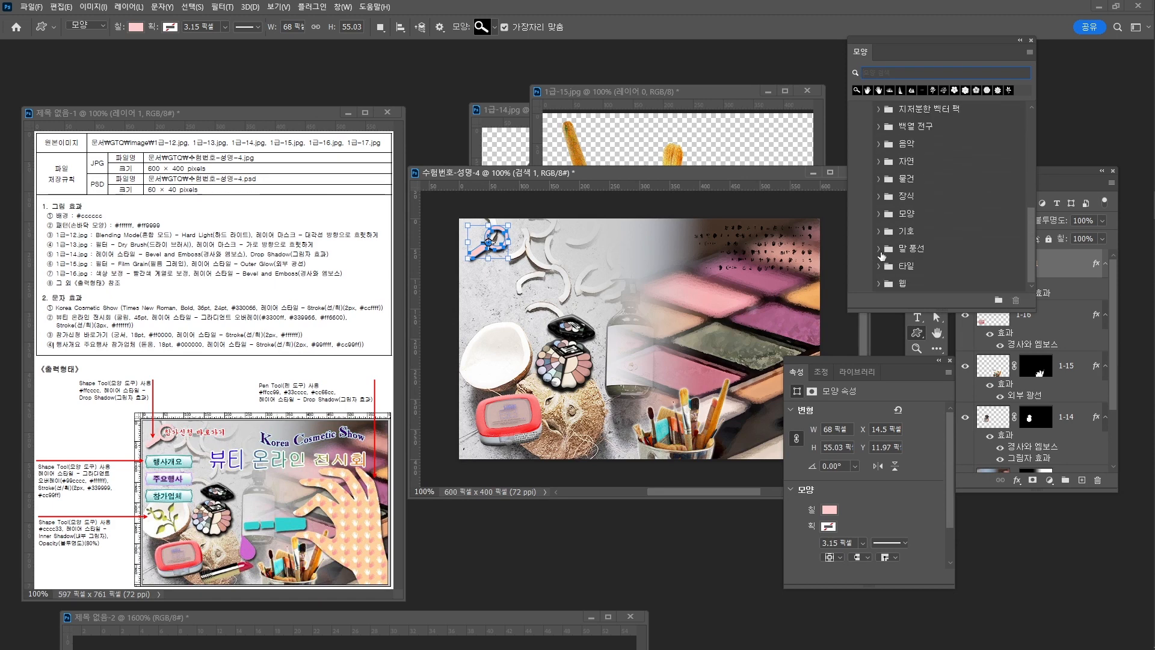
click(881, 197)
scroll(927, 218, down, 8)
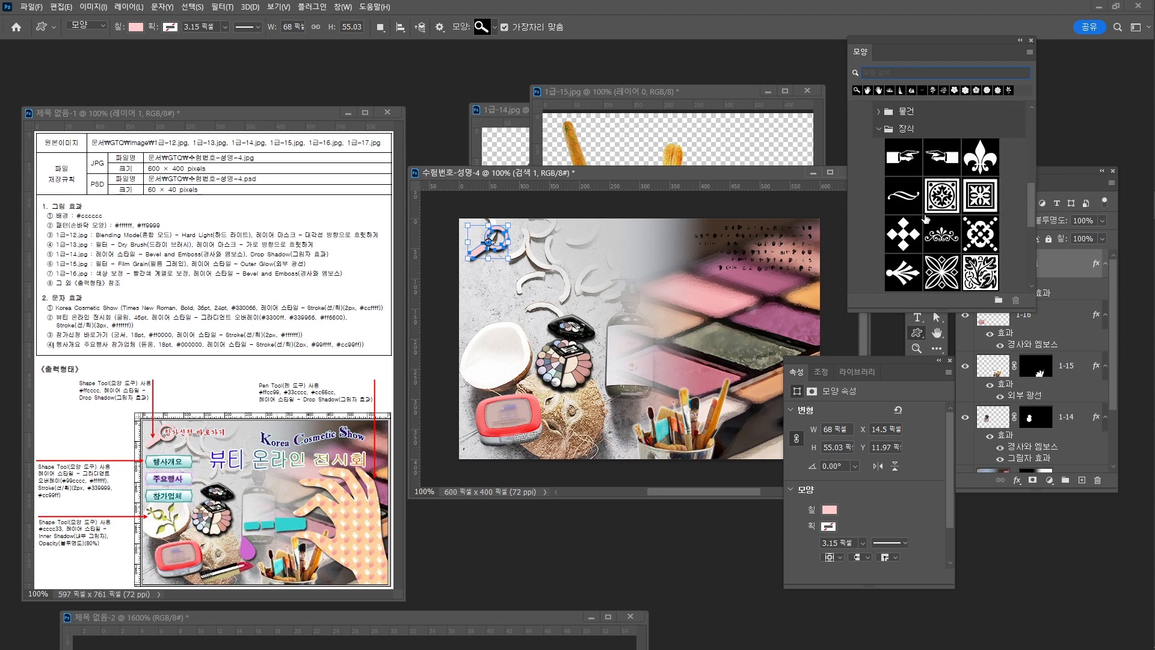
scroll(925, 217, down, 2)
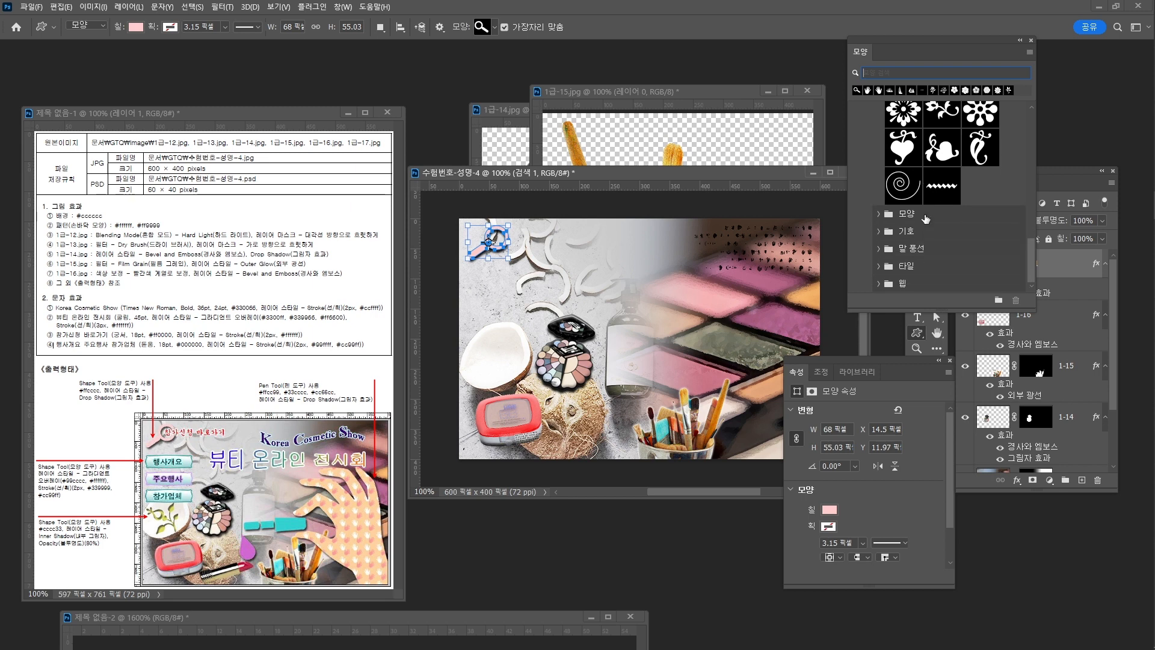
click(881, 231)
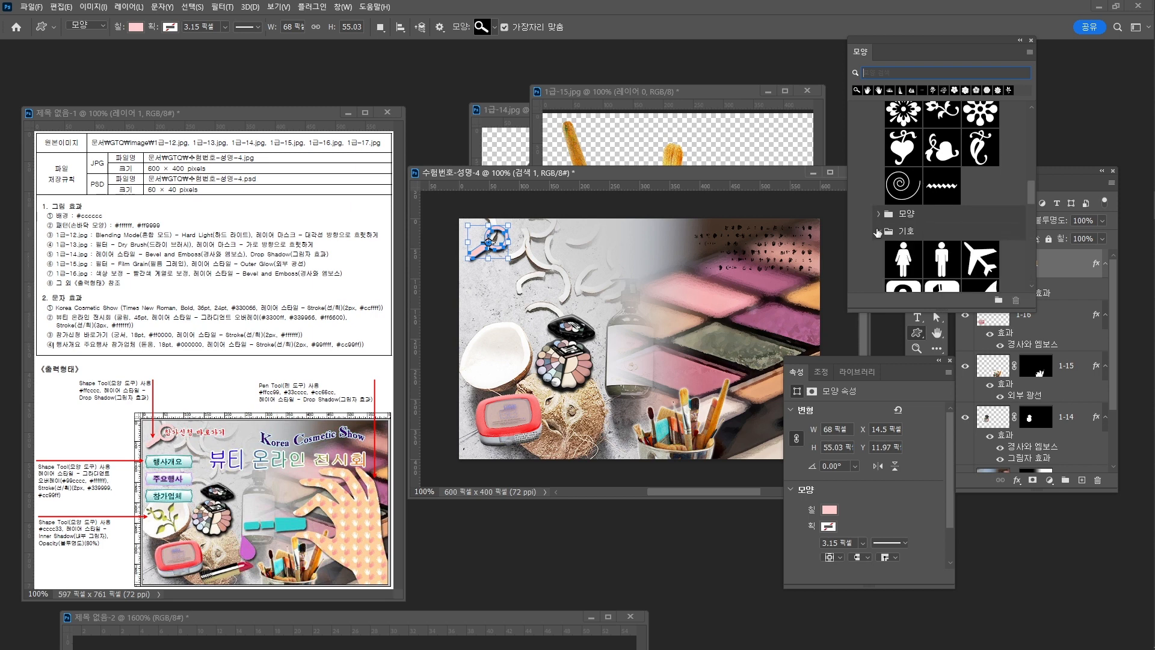
scroll(878, 232, down, 4)
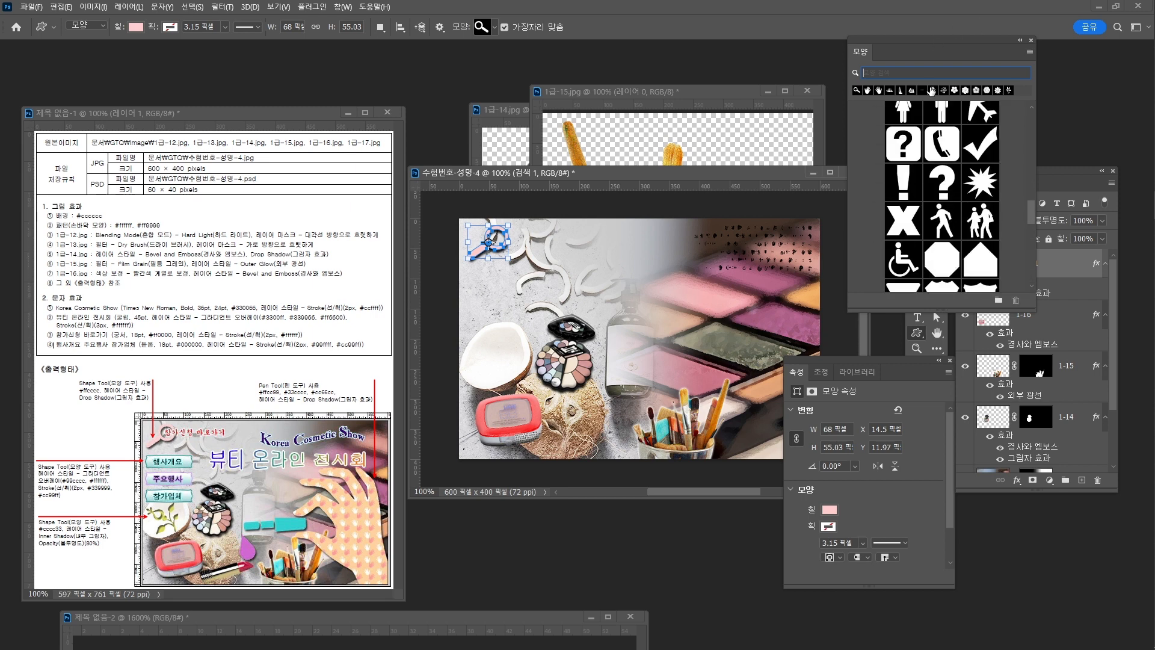
Search the shapes for 배너 and draw the wide 배너 3 banner about 122 × 35 px below the magnifier.
text(q)
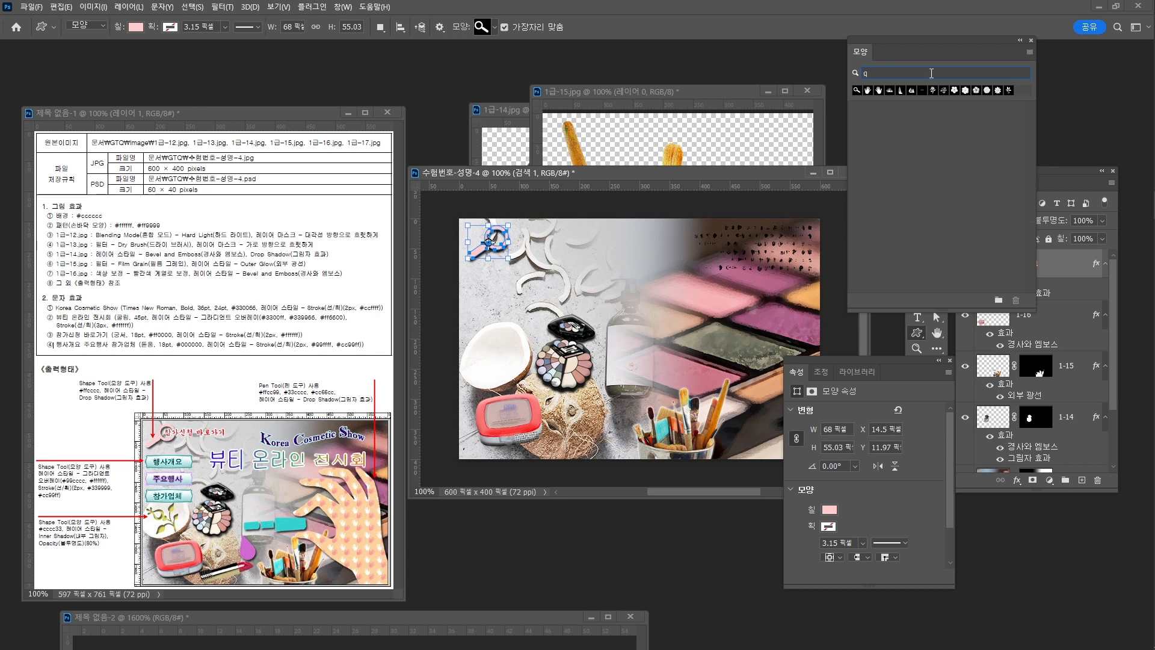
key(BackSpace)
text(배너)
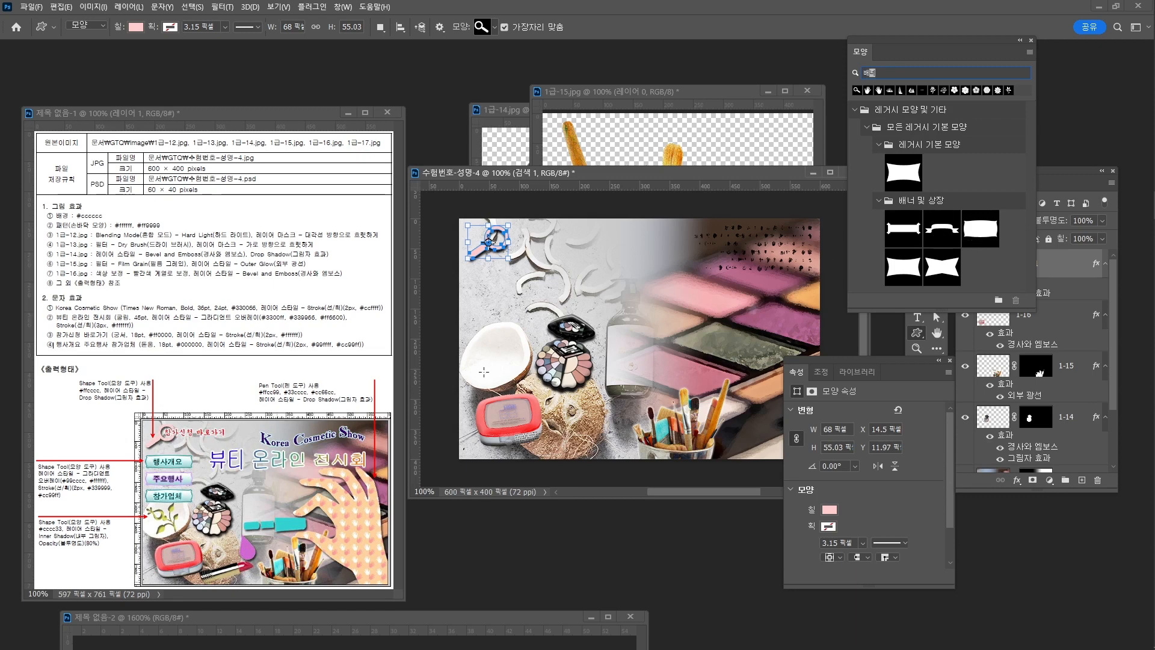
click(977, 238)
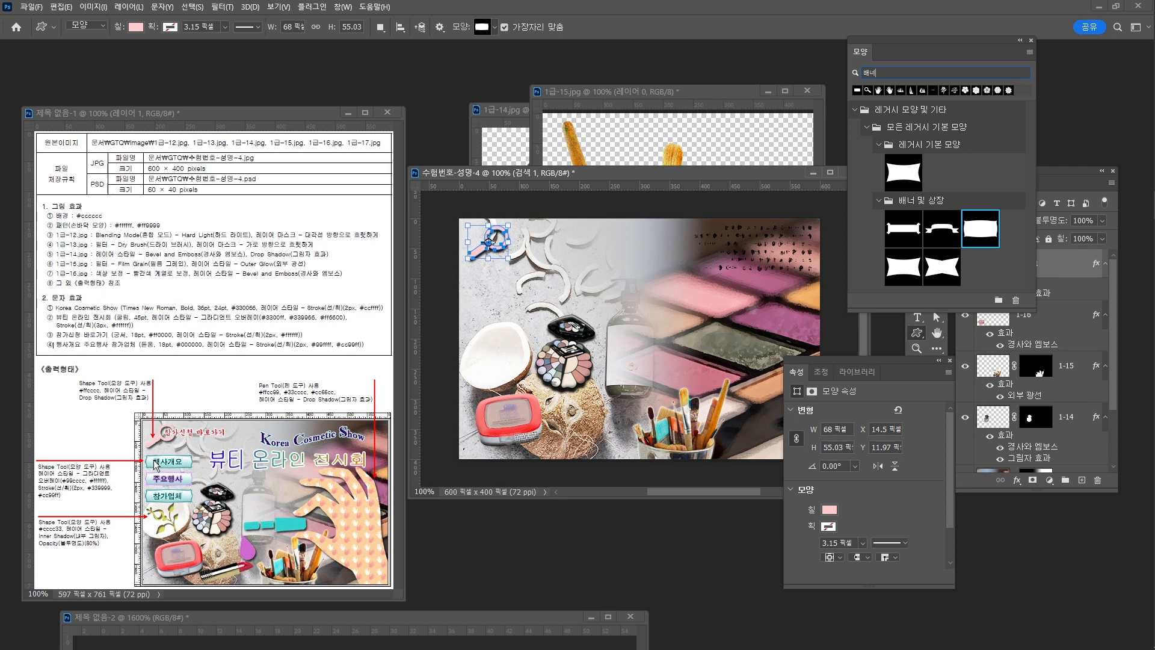
mouse_move(462, 281)
mouse_down()
mouse_move(541, 307)
mouse_move(534, 300)
mouse_up()
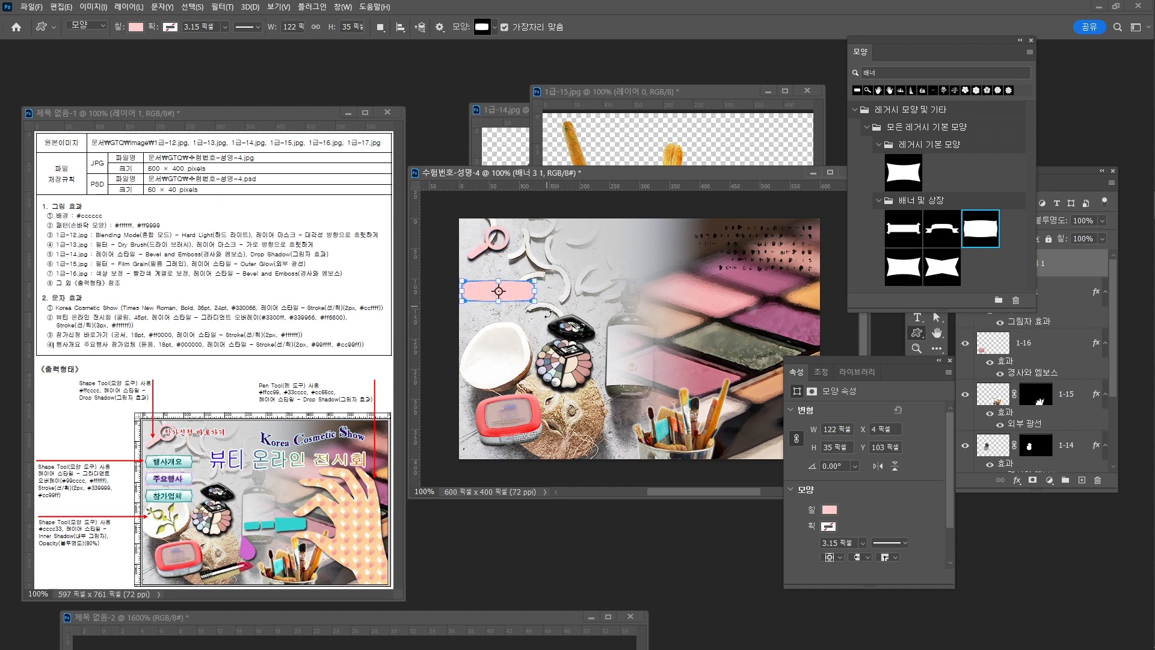
click(830, 509)
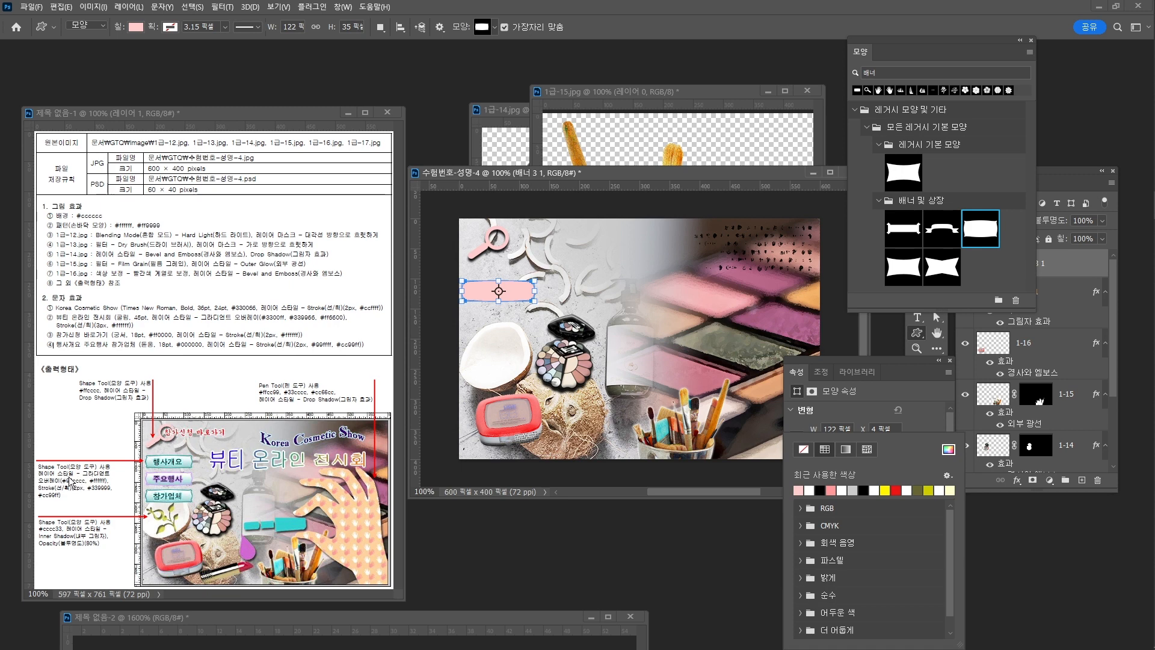
click(797, 411)
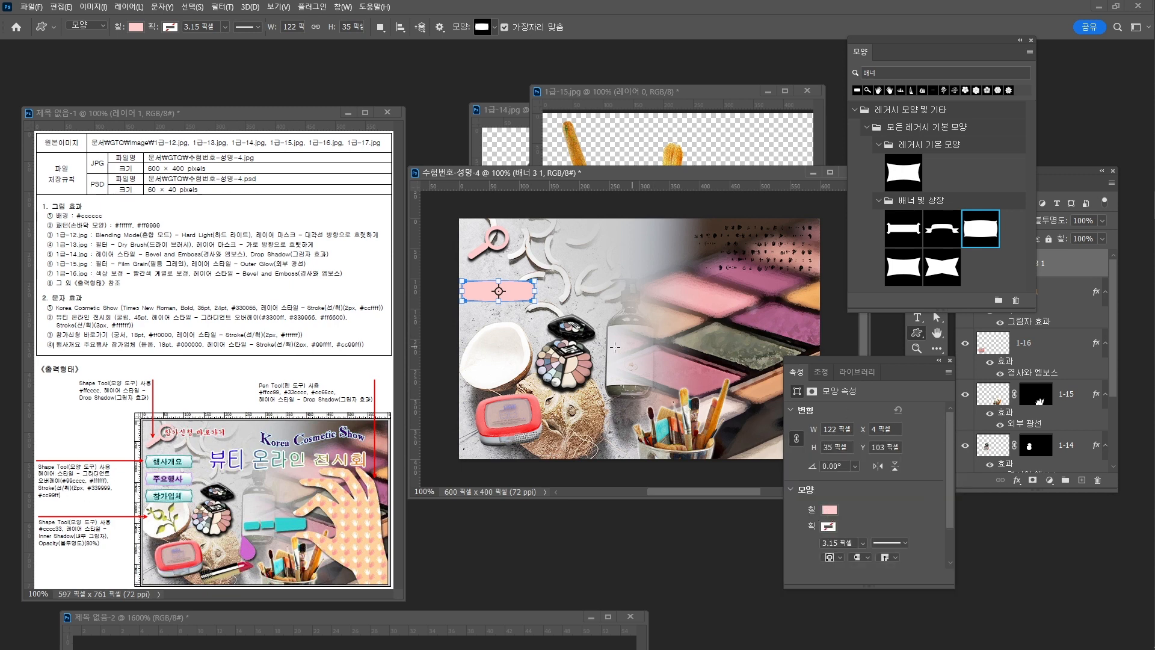
Duplicate the banner layer twice and move the topmost copy straight down to a Y position of 165 px.
click(1088, 265)
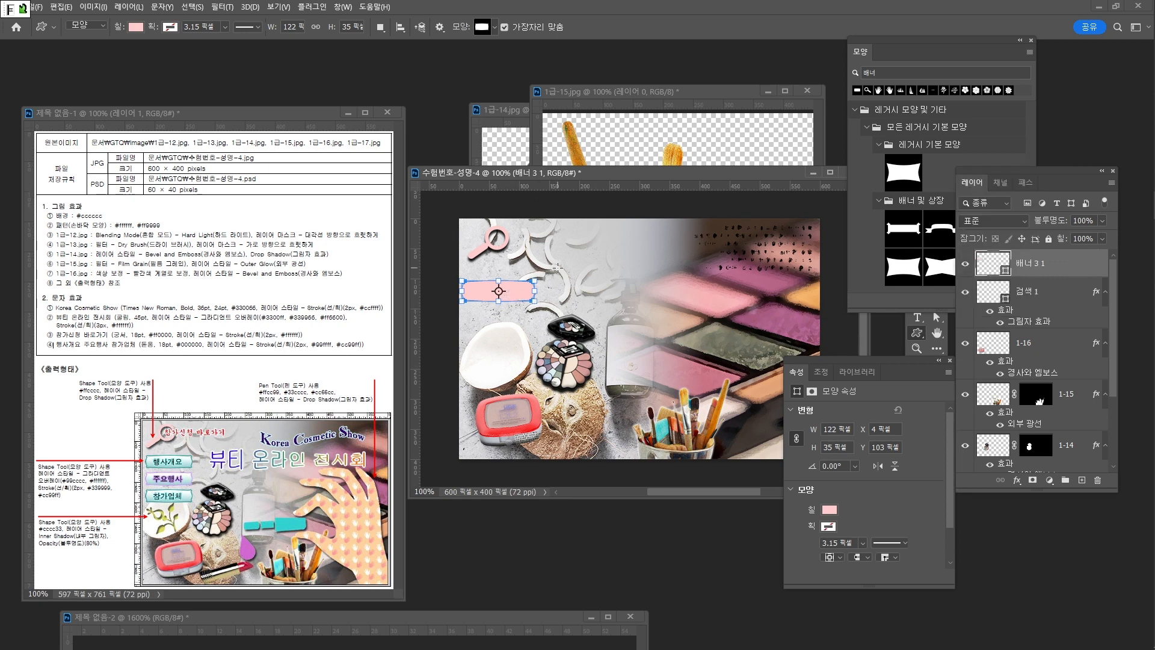
key(ctrl+j)
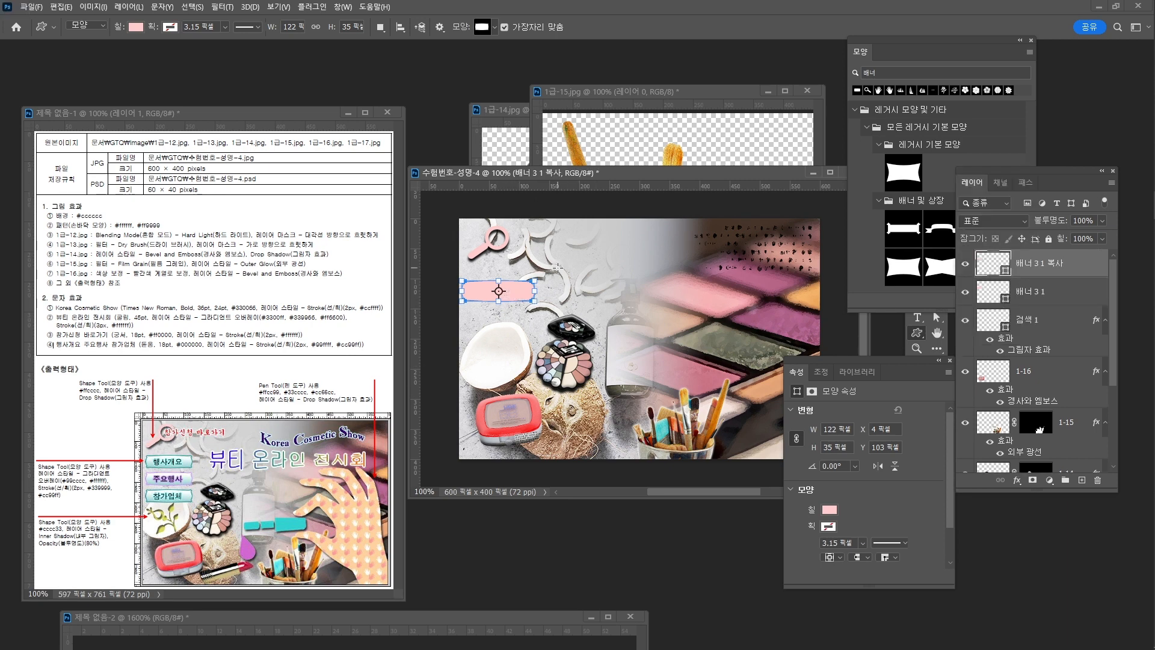
key(ctrl+j)
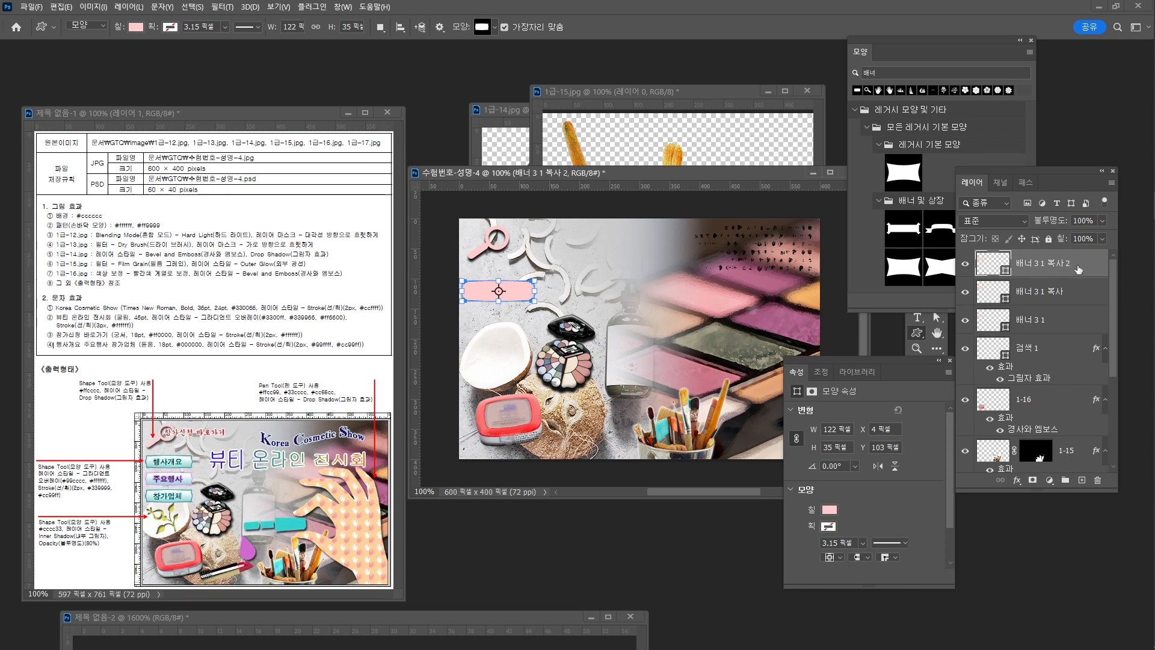
key(ctrl+t)
drag(512, 297, 513, 348)
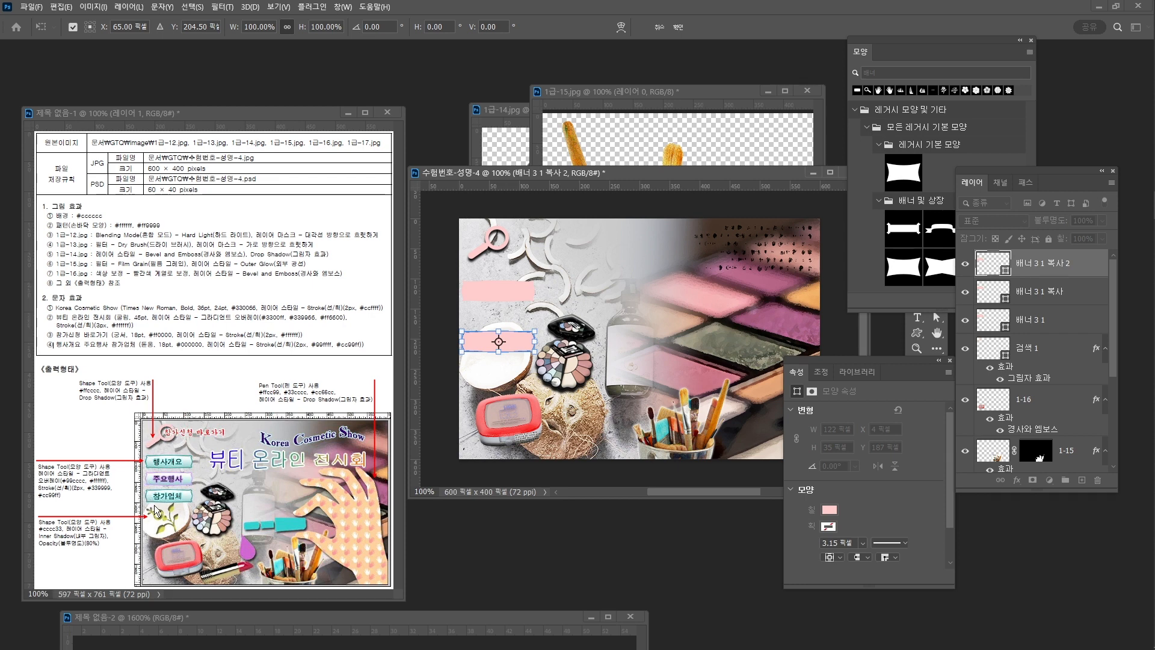
drag(513, 349, 513, 336)
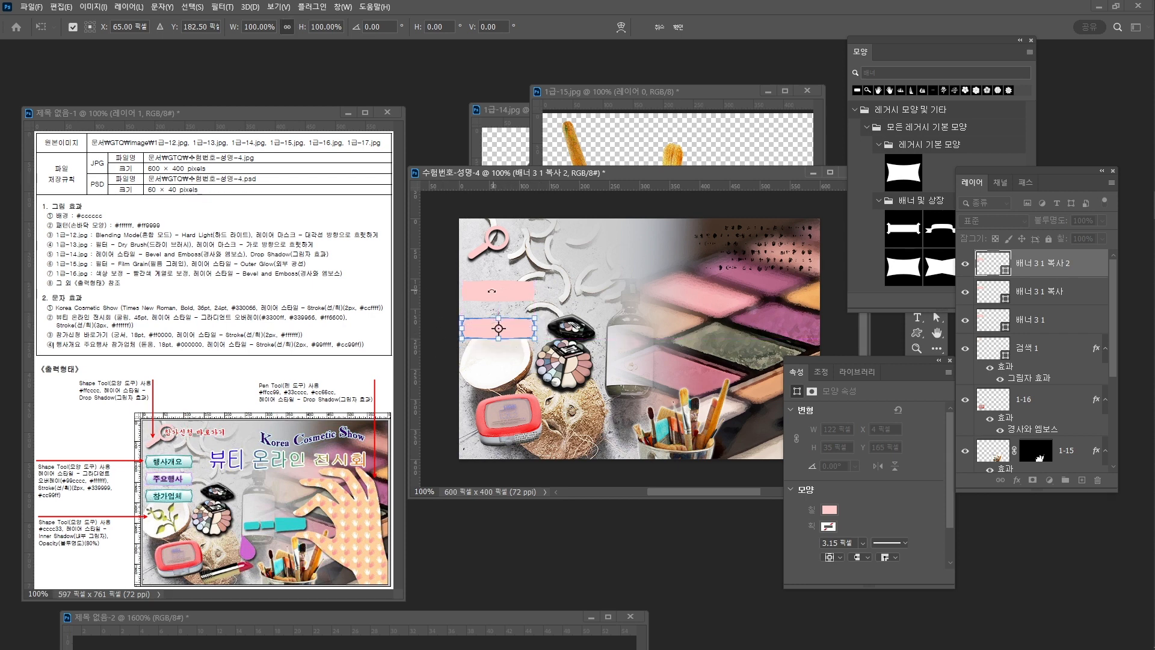
key(Return)
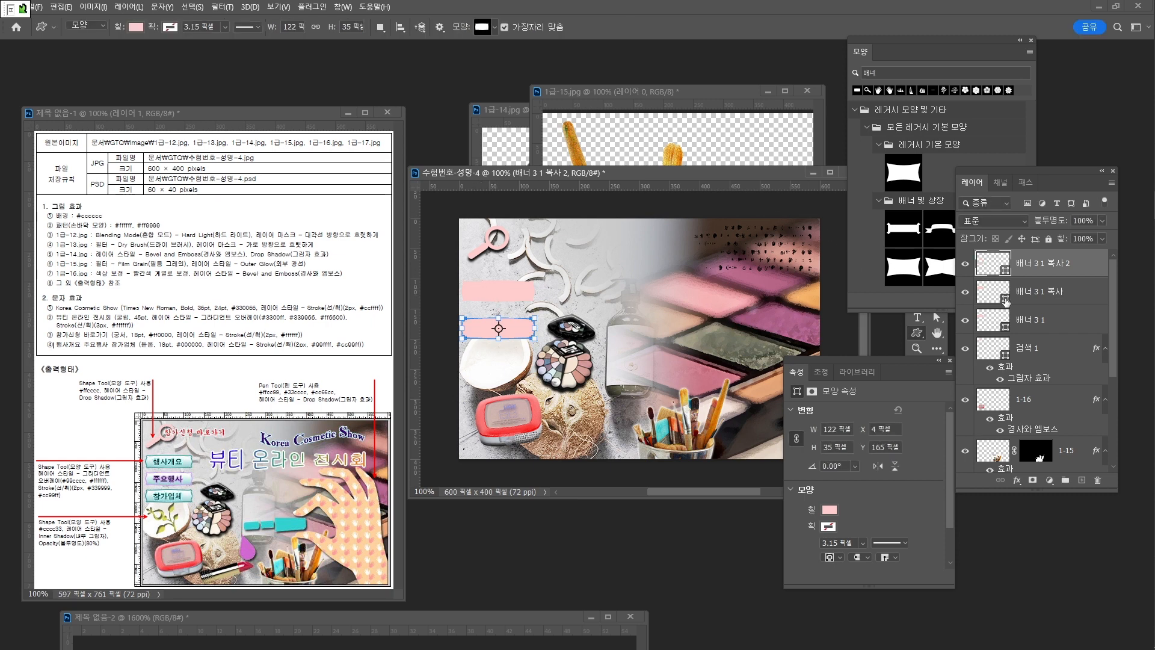
Move the original banner on layer 배너 3 1 straight up to a Y position of 84 px.
key(alt+[)
key(alt+[)
key(ctrl+t)
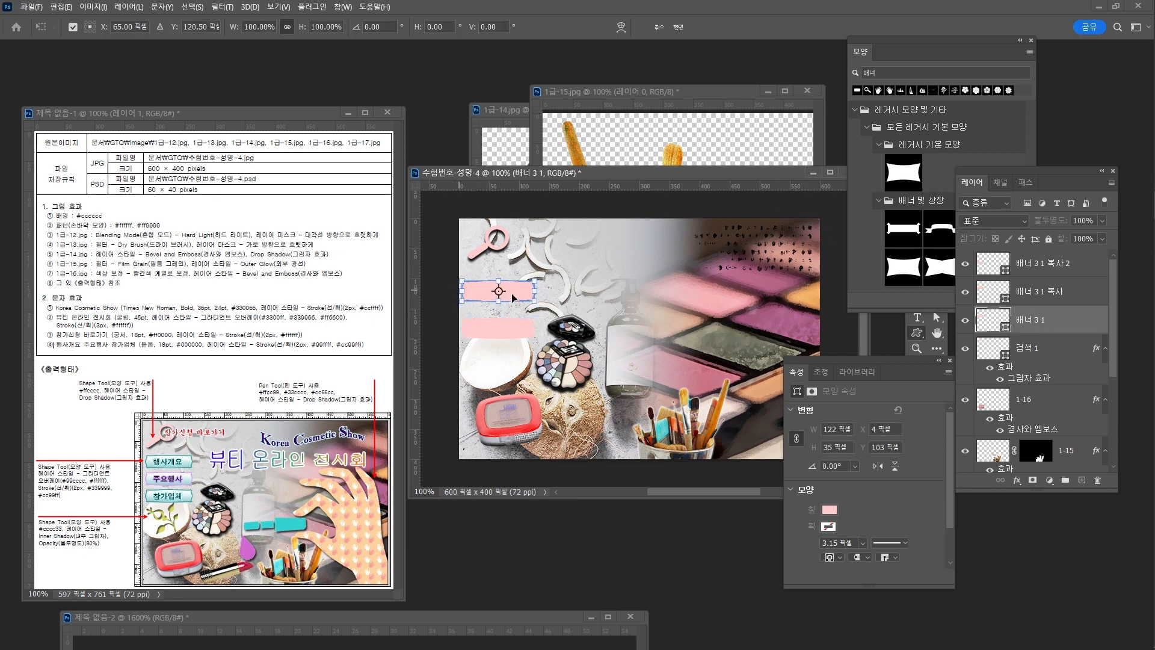
drag(515, 297, 516, 287)
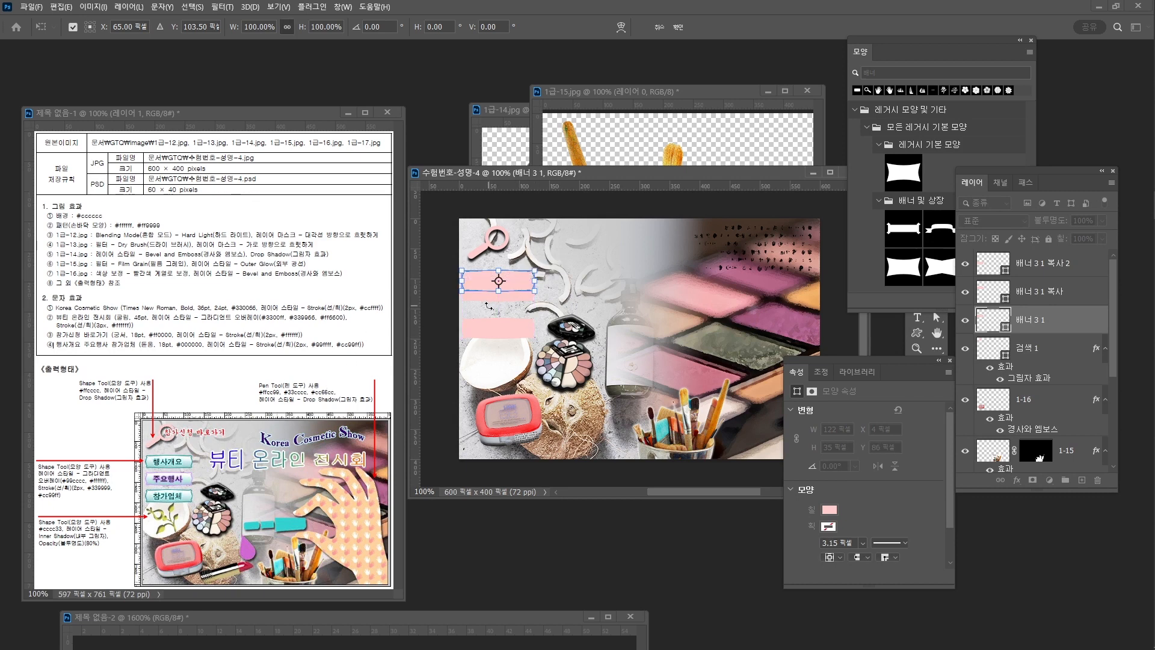
key(Up)
key(Up)
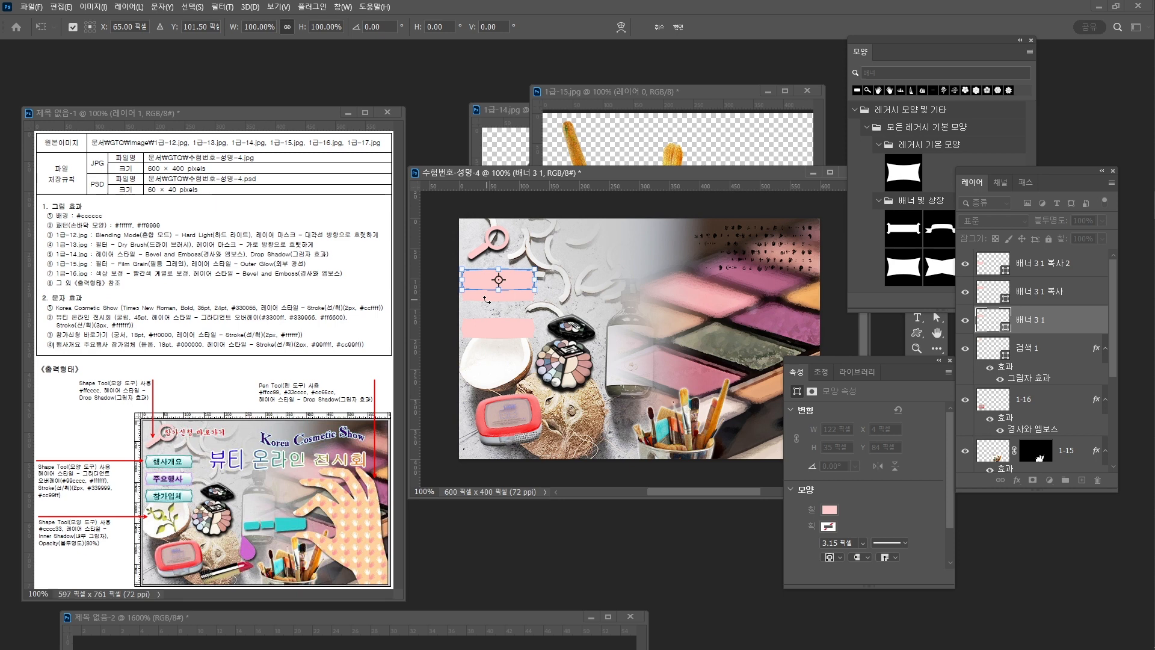
key(Return)
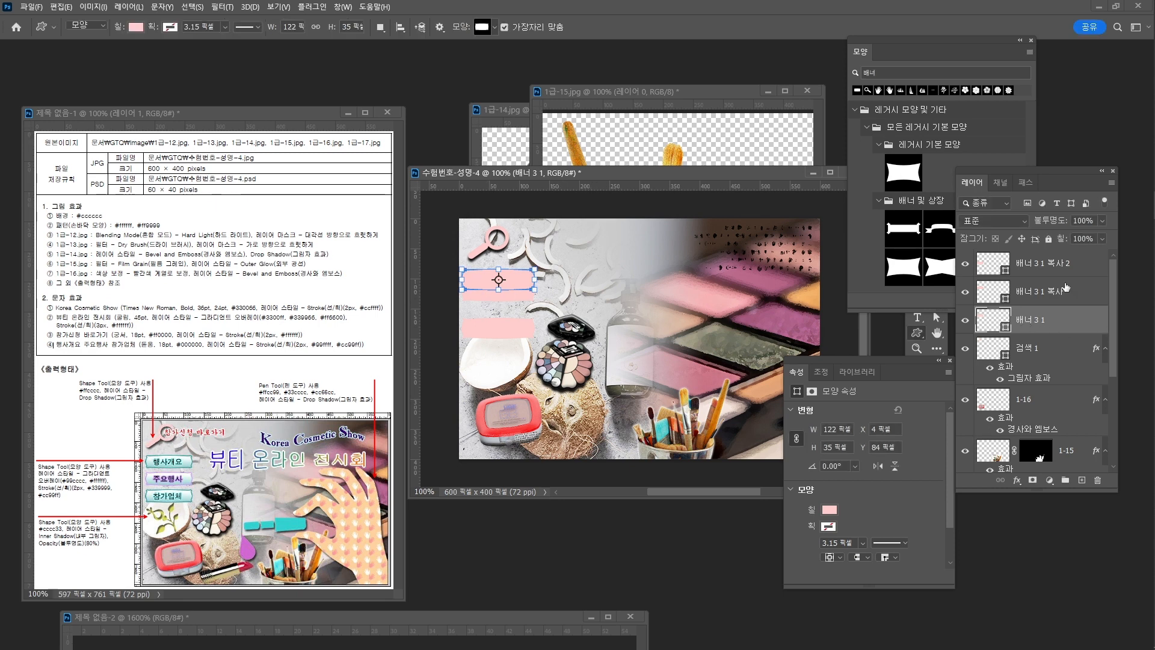
Select all three banner layers and distribute them evenly by their vertical centers, relative to the selection.
click(1054, 265)
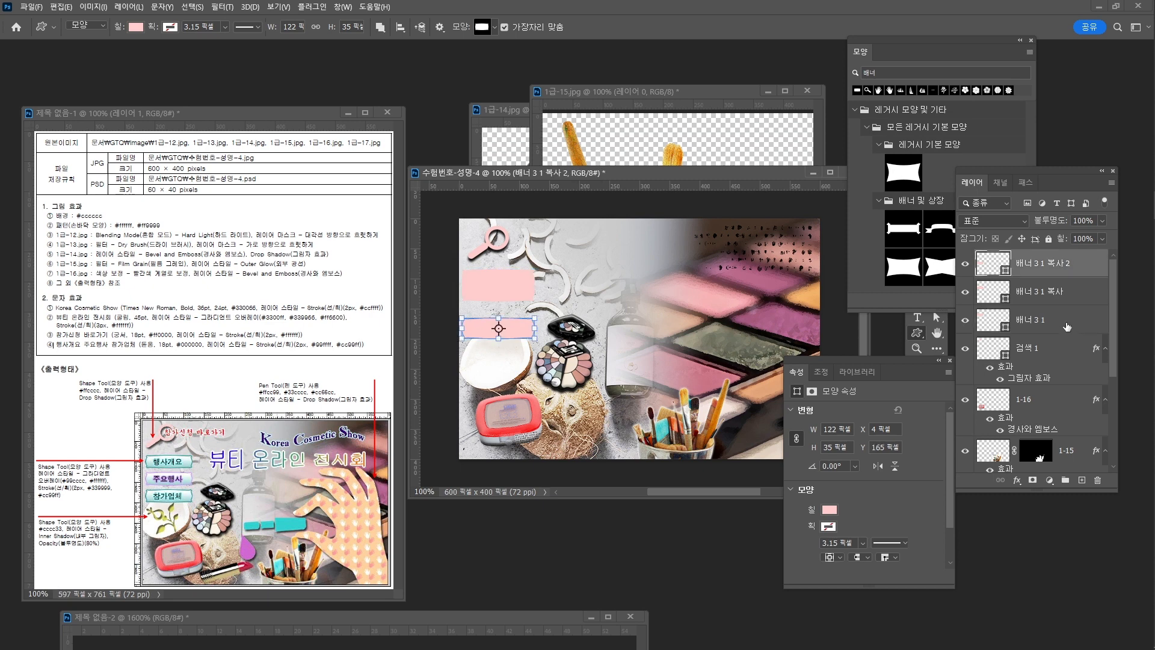
shift+click(1066, 326)
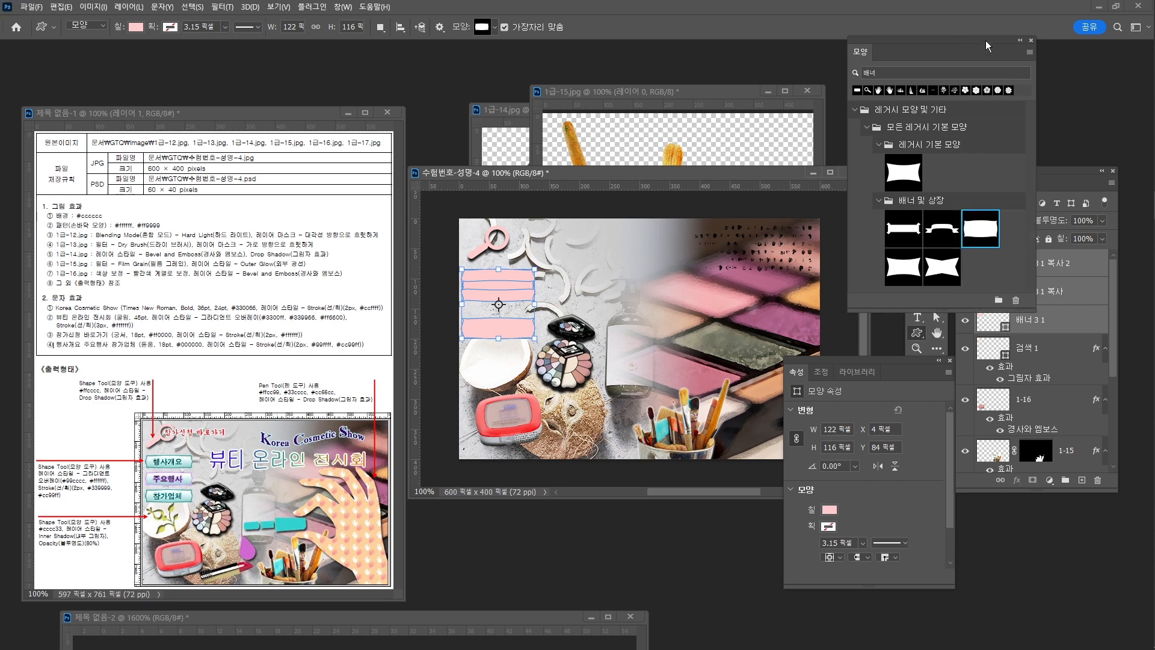
drag(985, 41, 1086, 61)
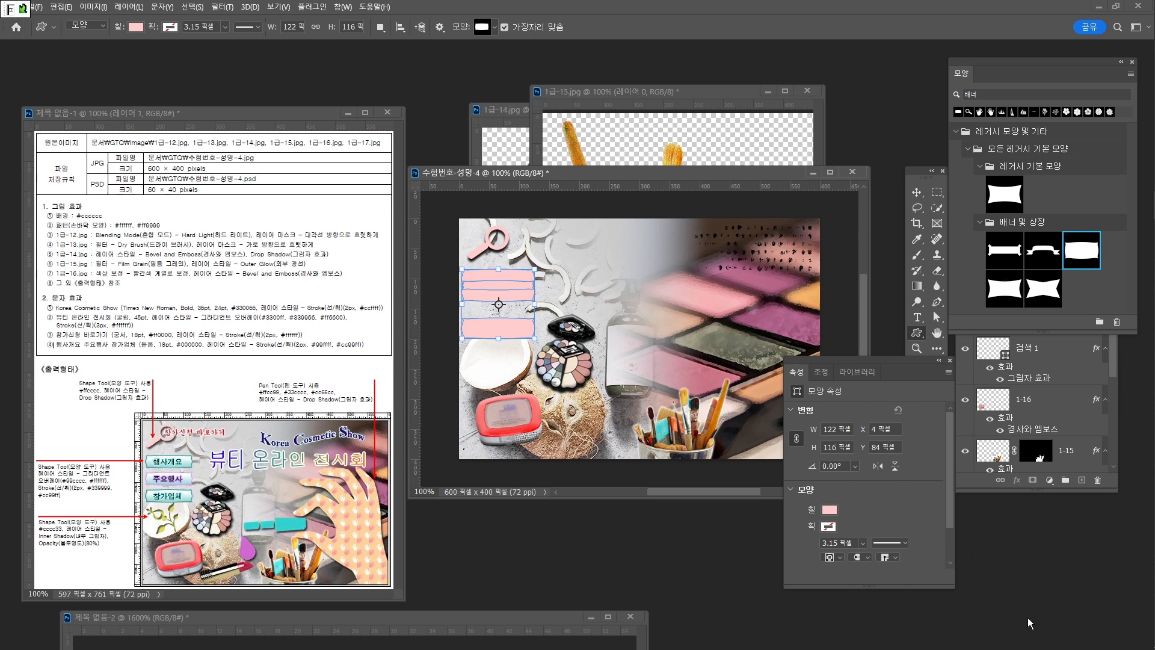
click(916, 192)
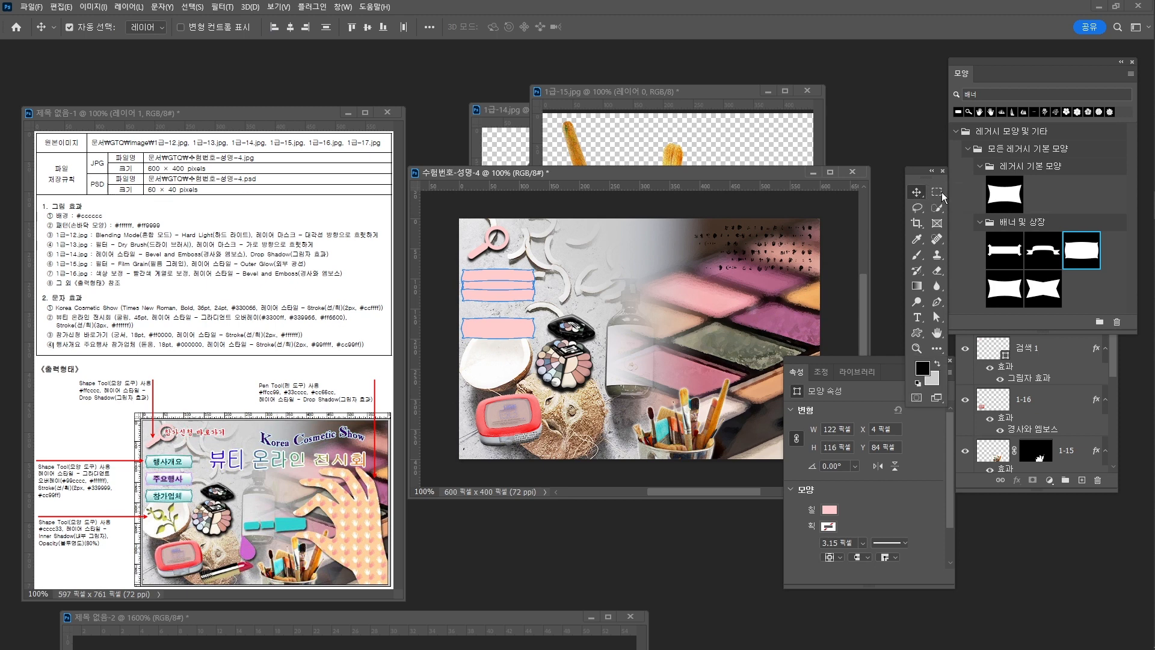
drag(1079, 63, 952, 445)
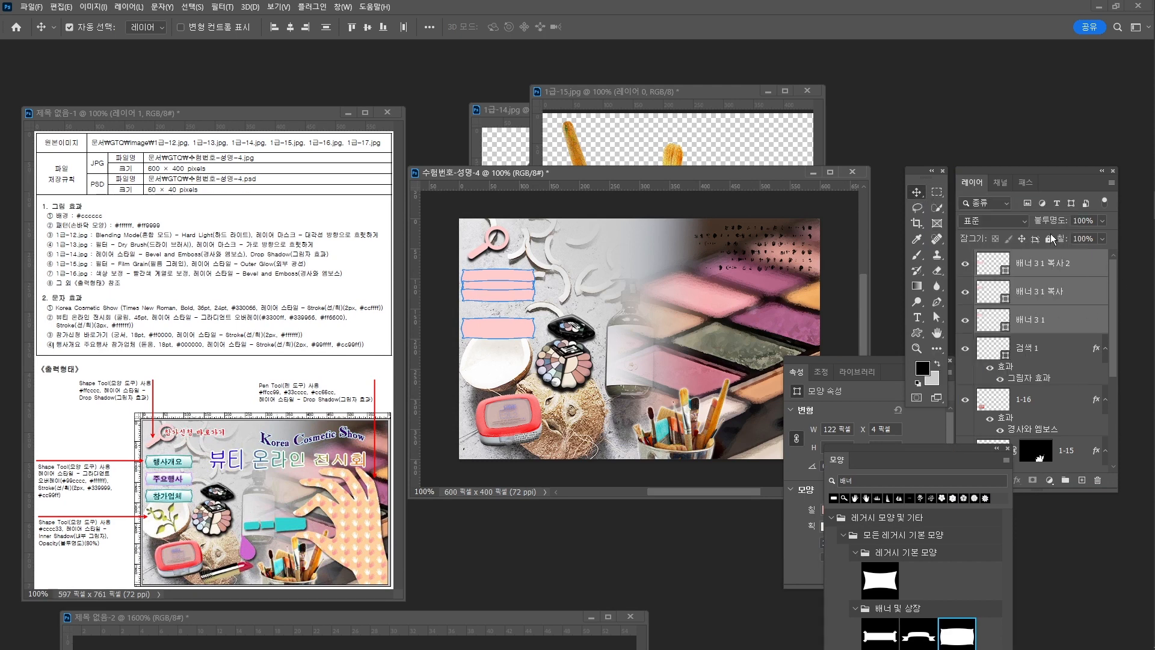
click(429, 27)
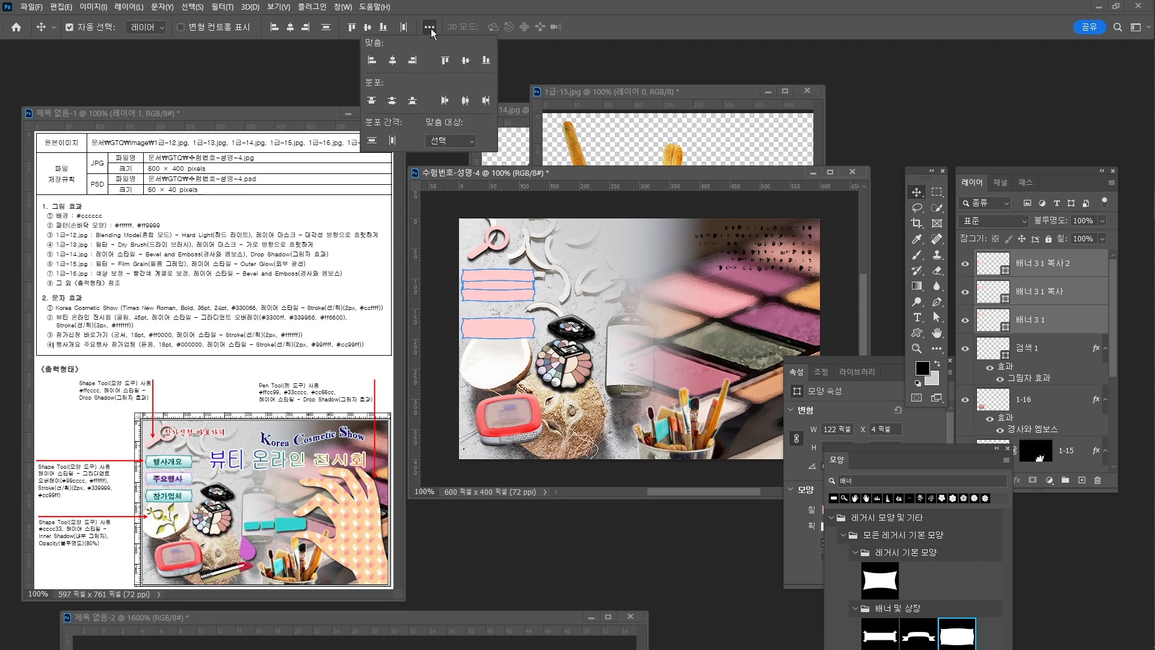
click(391, 101)
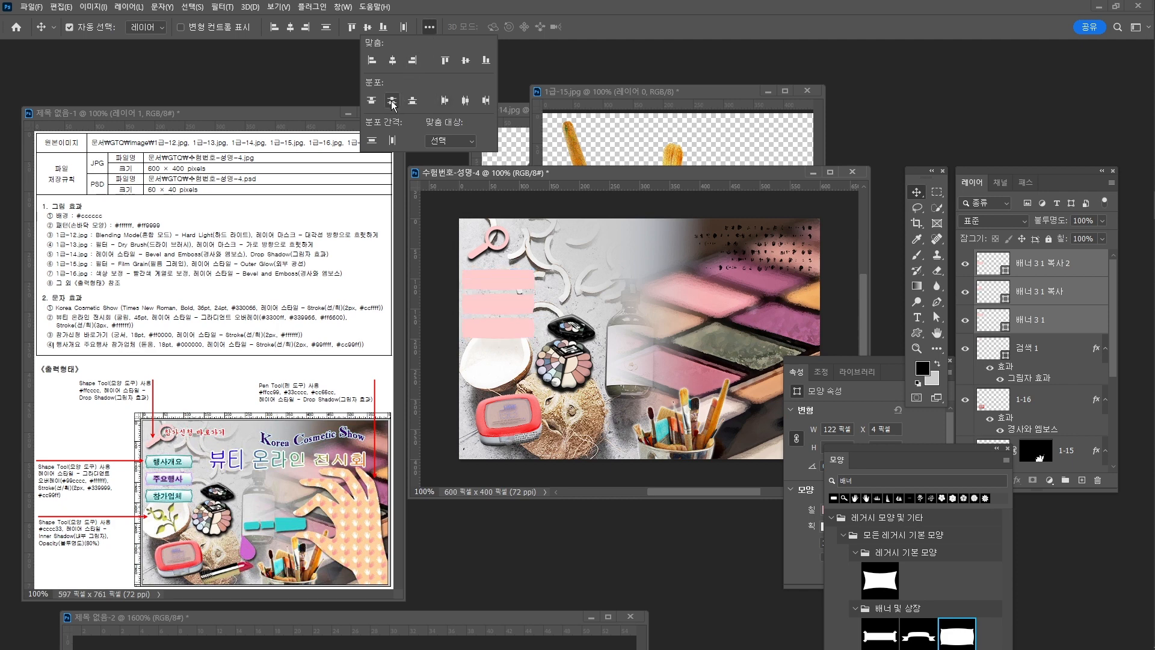
click(459, 140)
click(470, 152)
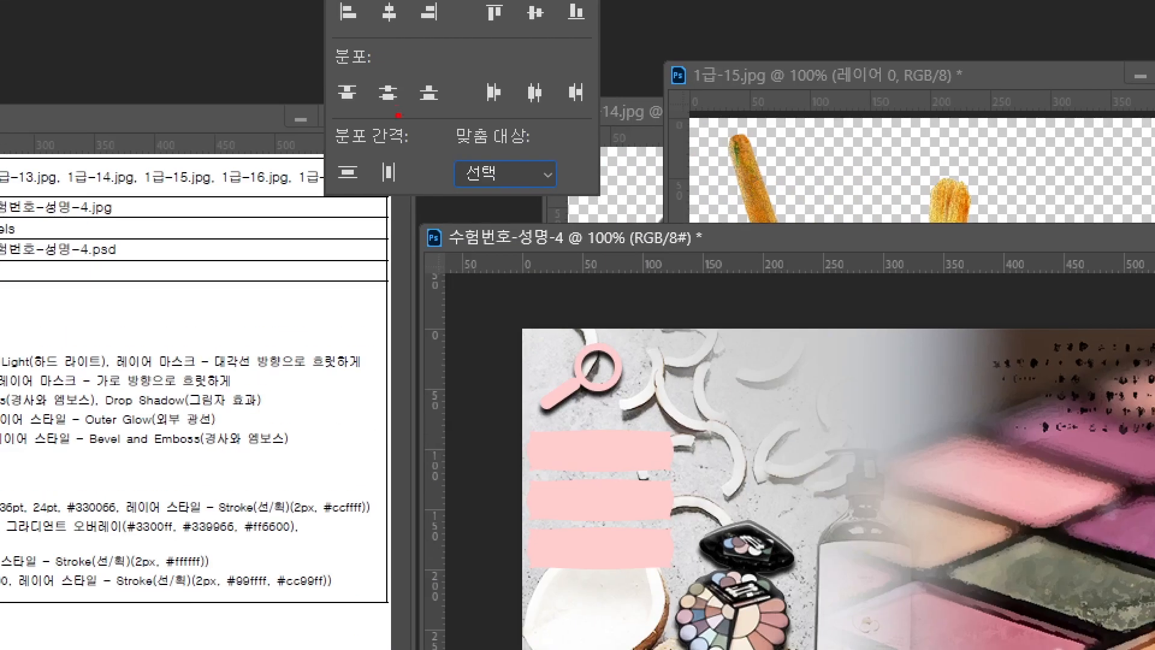
mouse_move(398, 114)
mouse_down()
mouse_move(380, 77)
mouse_move(399, 115)
mouse_up()
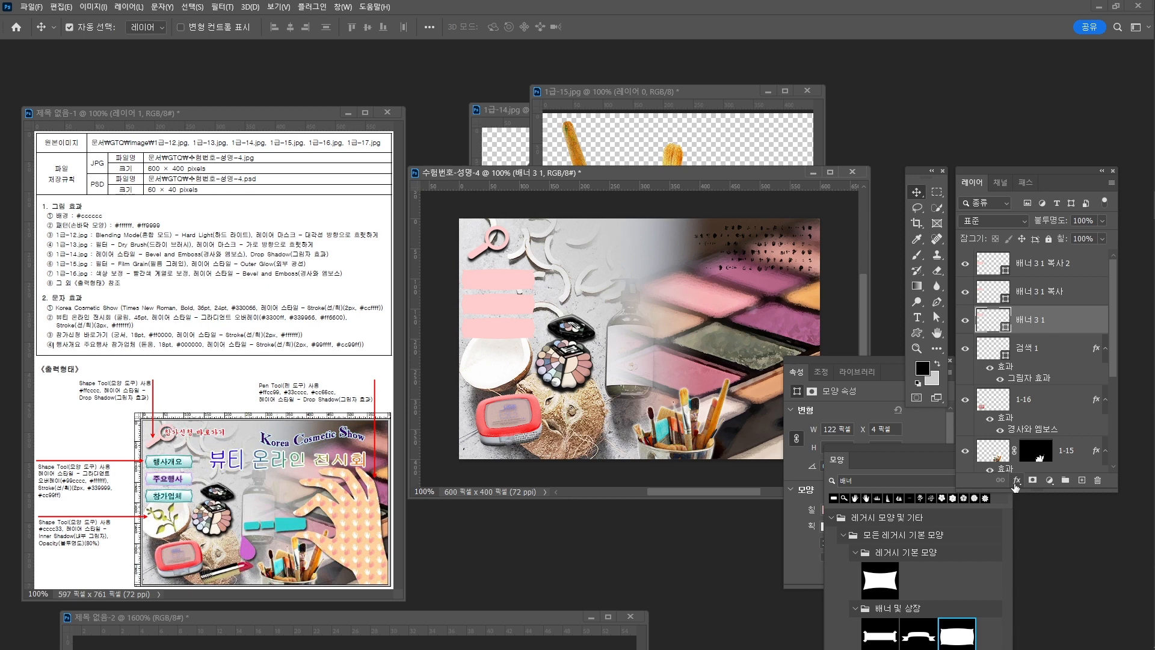
Add a gradient overlay to the 배너 3 1 layer and set its starting colour stop to #99cccc at the 0% position.
click(1016, 481)
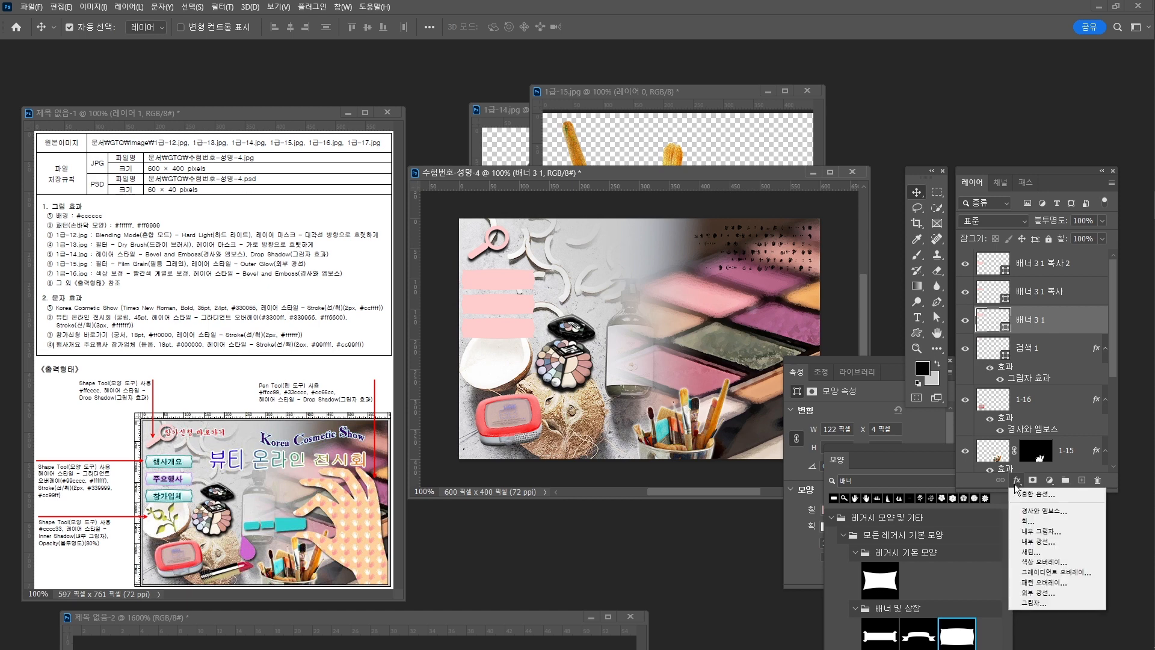
click(1063, 574)
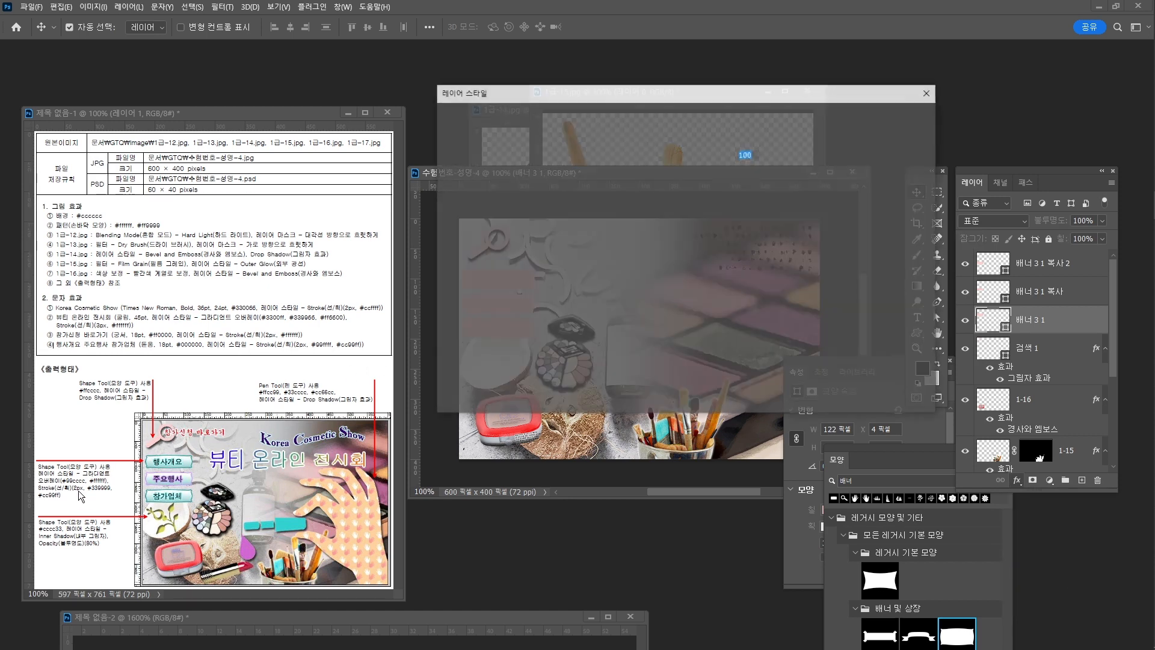
click(671, 171)
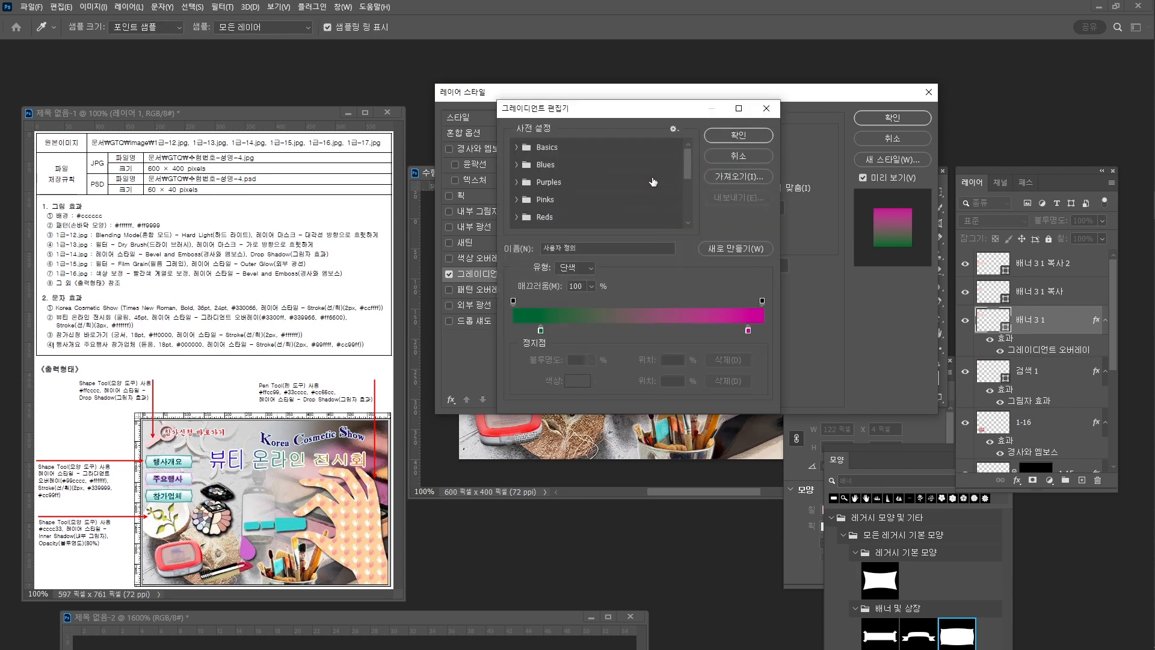
drag(541, 330, 513, 330)
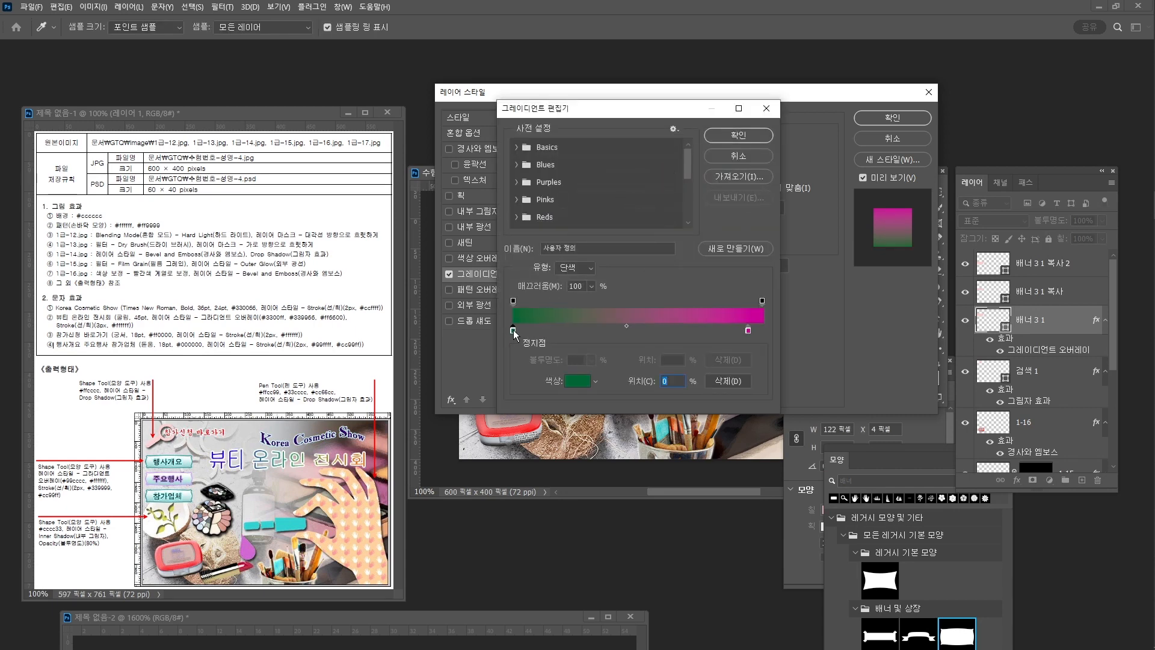
double_click(514, 330)
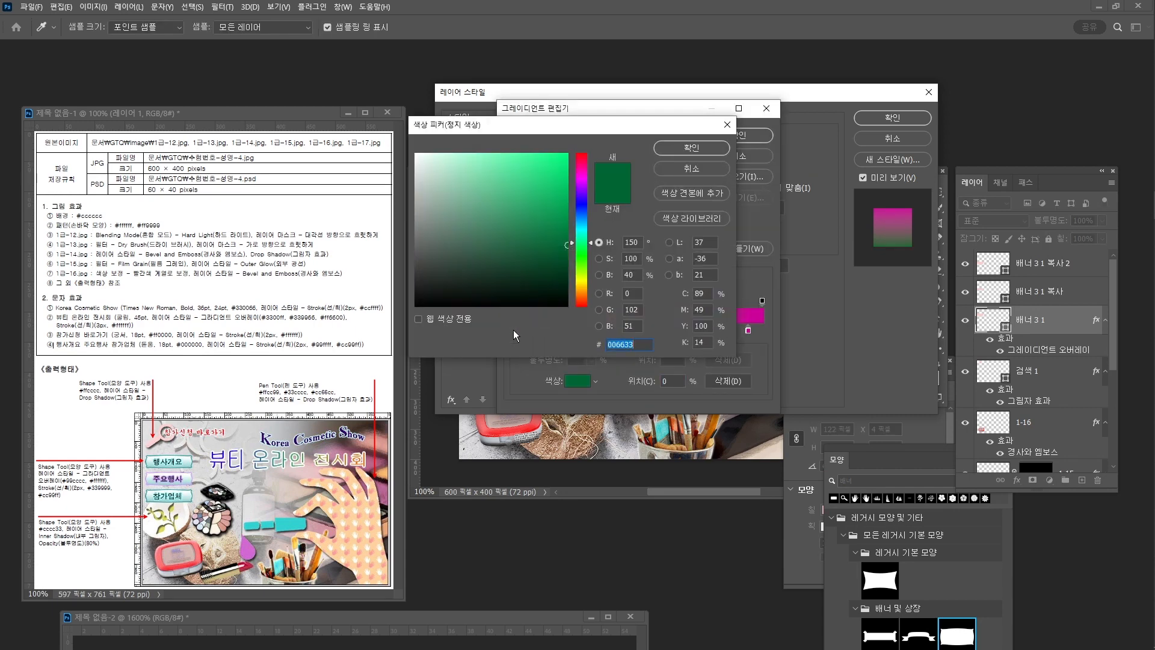
text(99a)
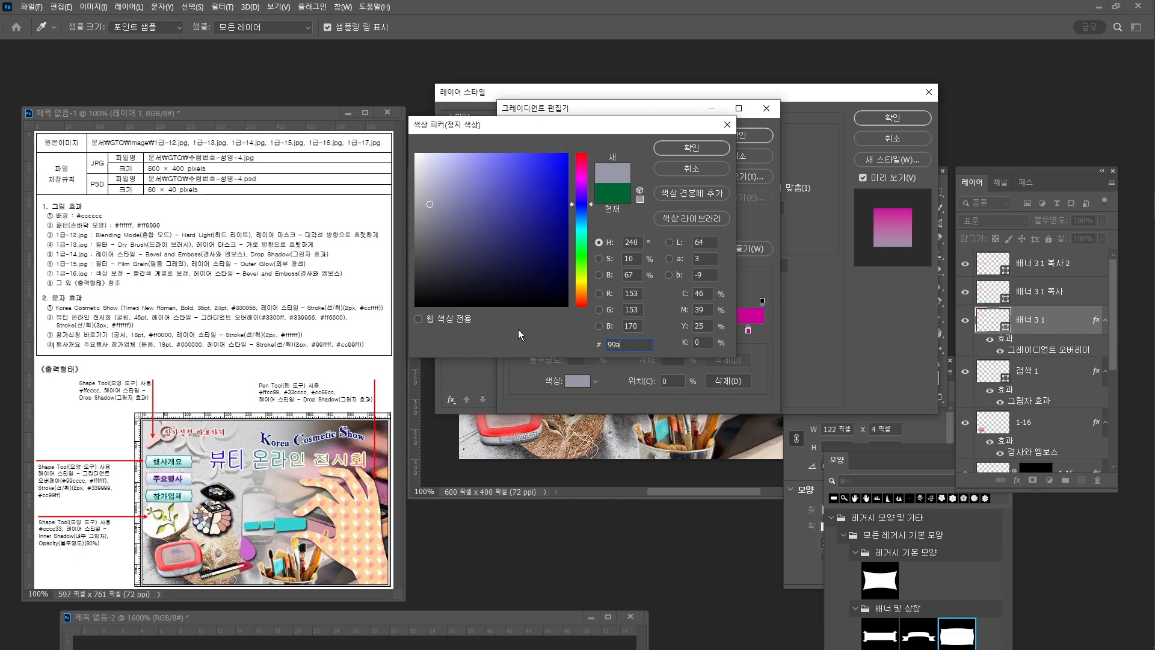
key(BackSpace)
text(cccc)
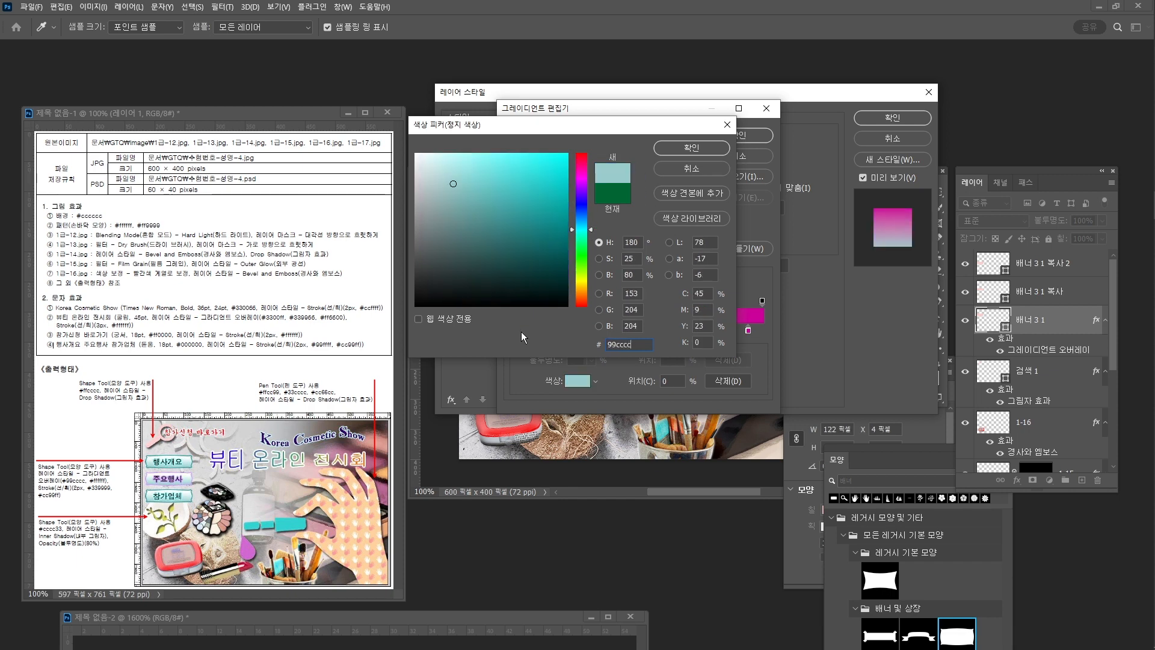
key(Return)
Place the overlay gradient's ending colour stop at 100%, colour it #ffffff, and accept the gradient.
drag(748, 330, 767, 327)
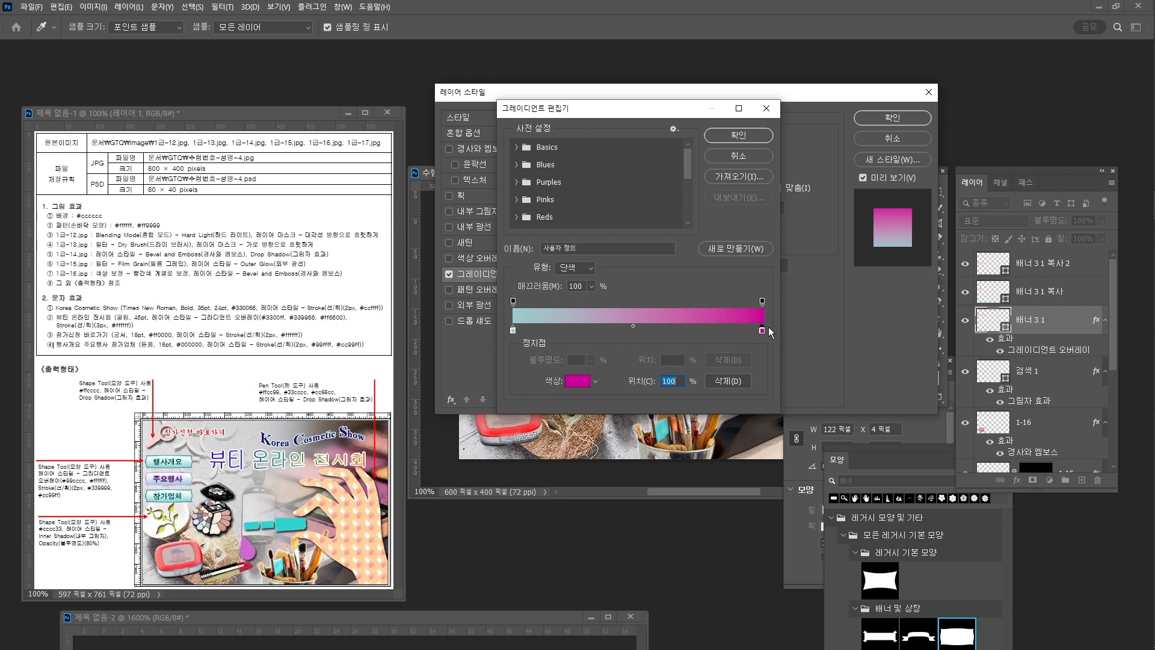
double_click(762, 331)
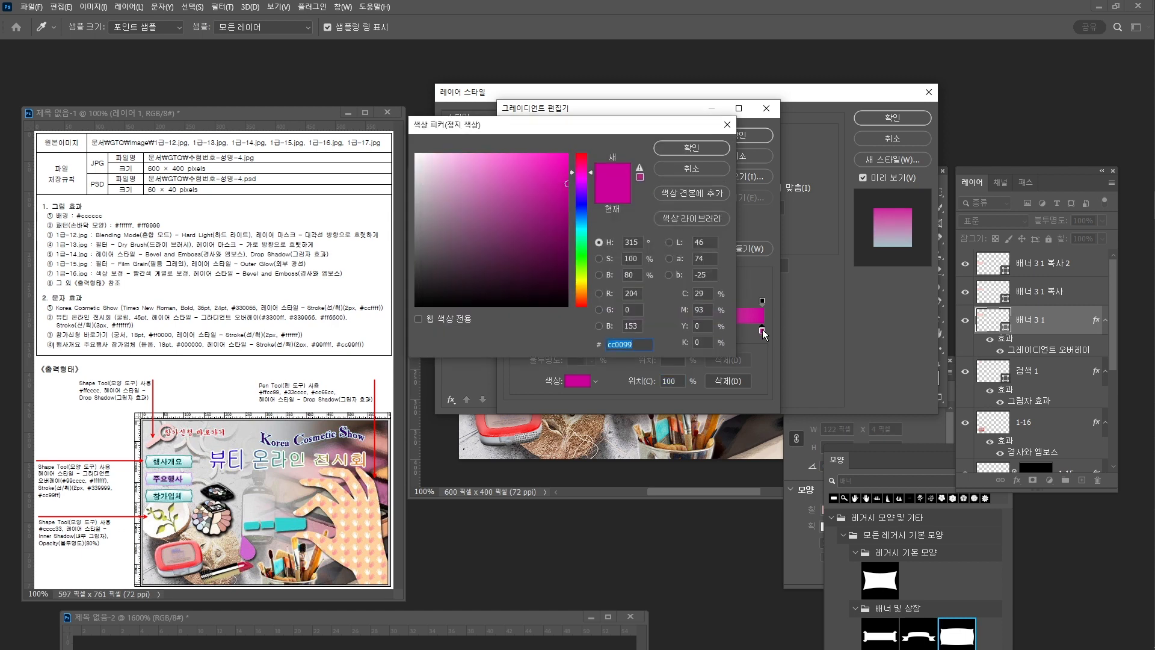
click(416, 154)
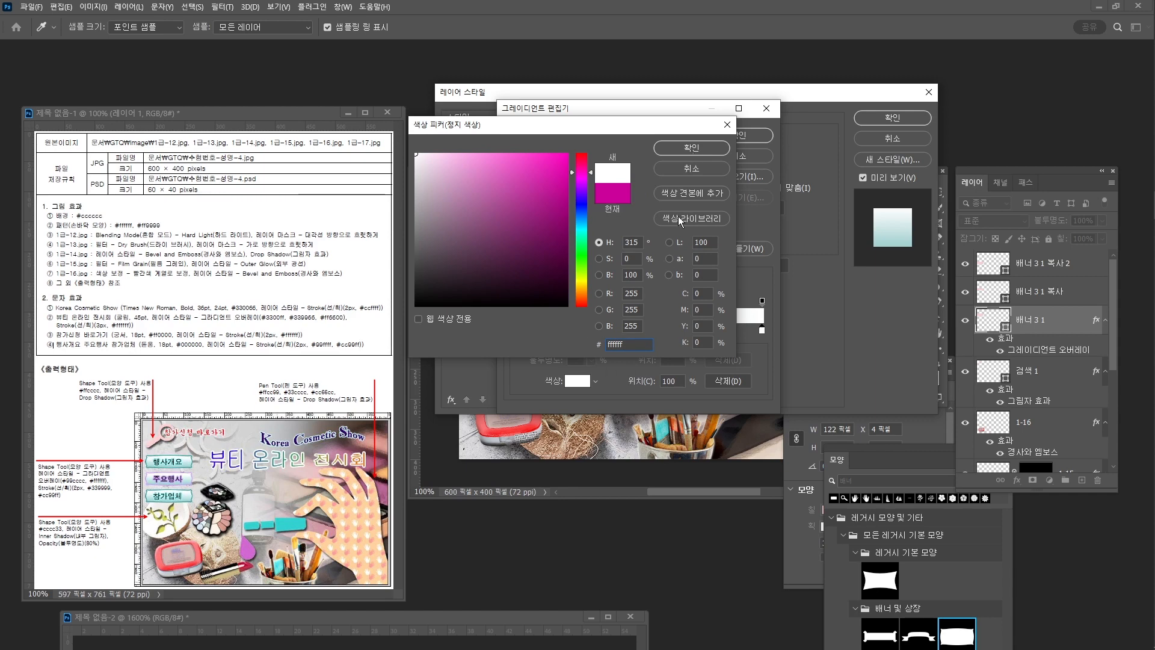
click(696, 151)
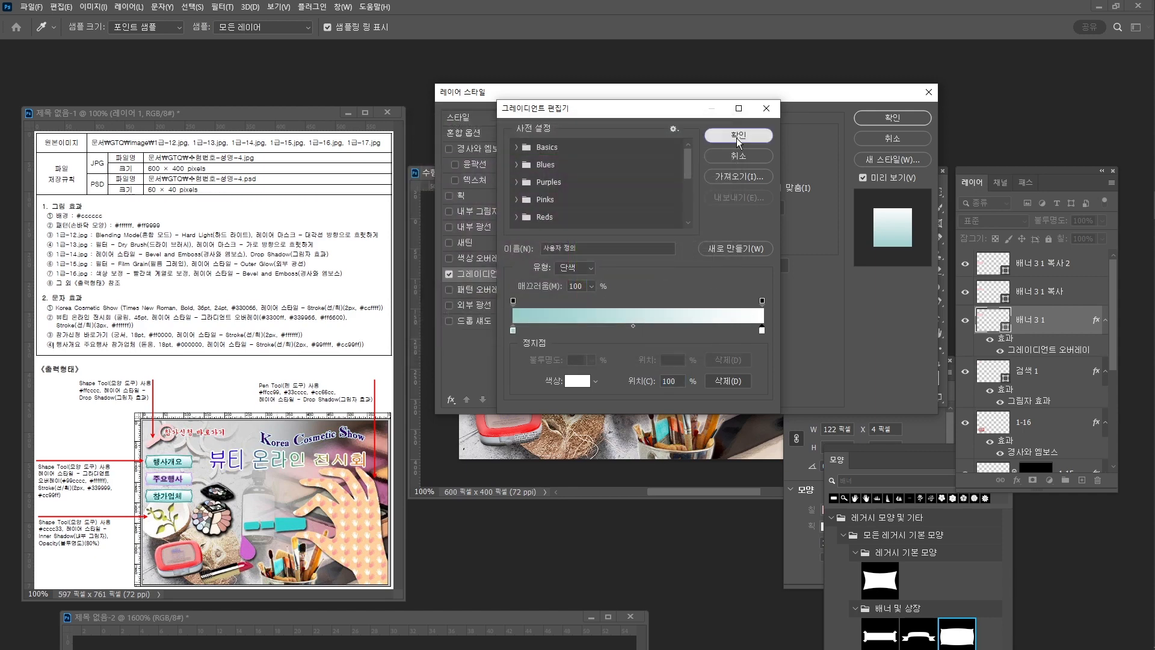
click(736, 136)
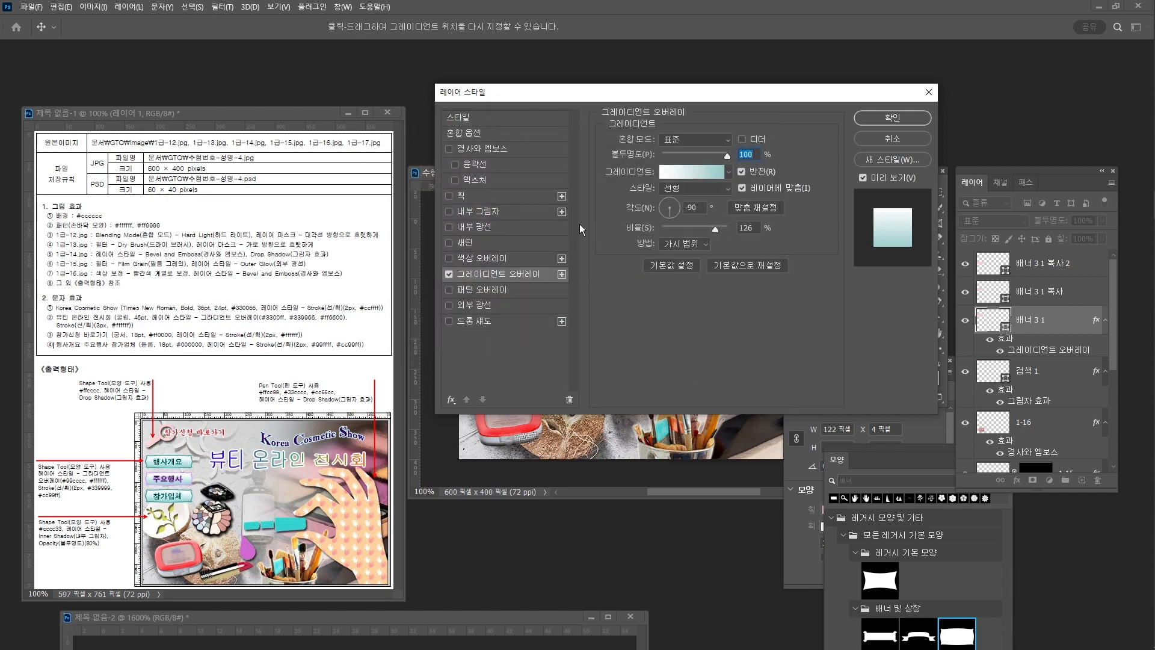
Add a stroke to the 배너 3 1 layer, switch its fill type to gradient, and set the starting colour to #339999.
click(476, 196)
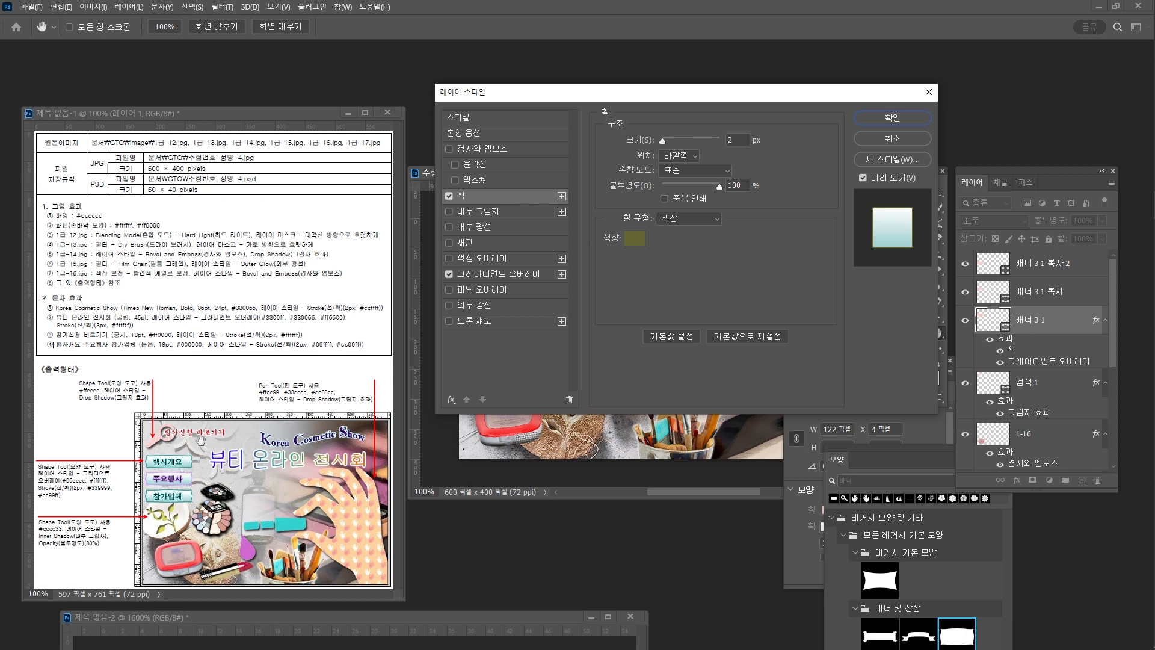
click(686, 220)
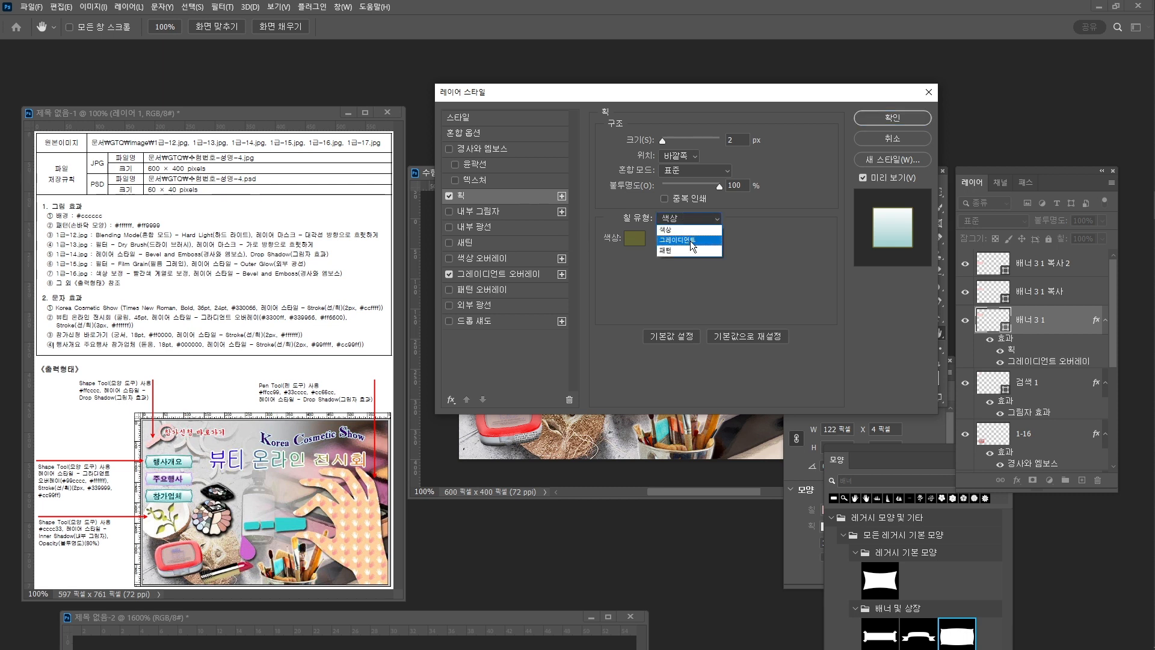
click(690, 241)
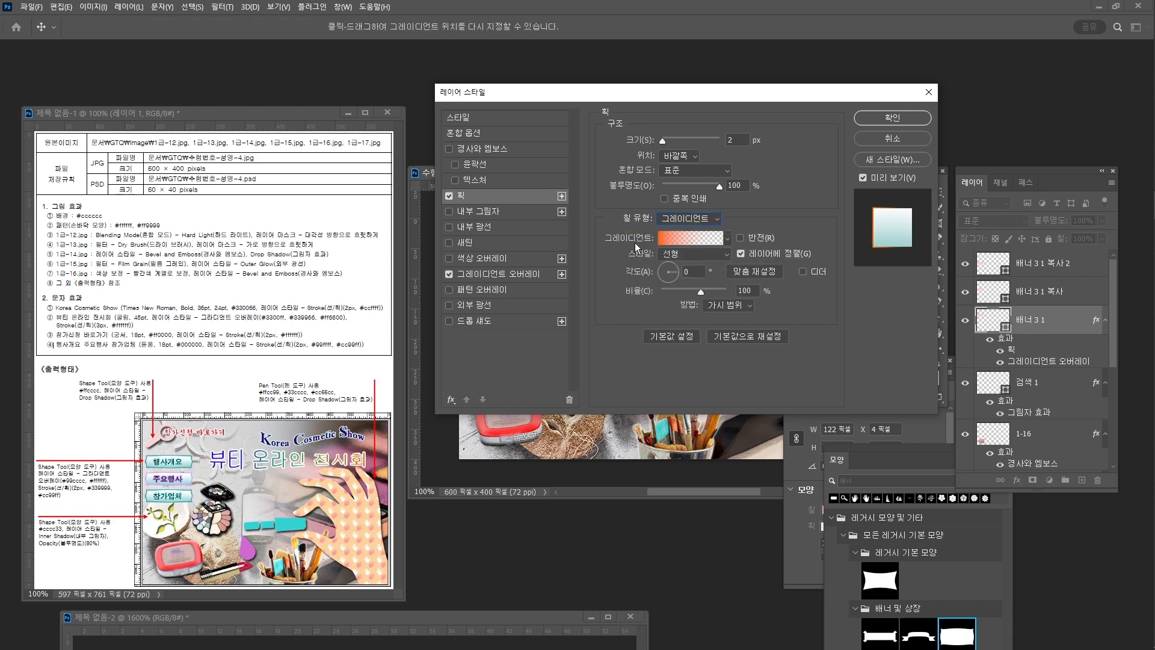
click(680, 240)
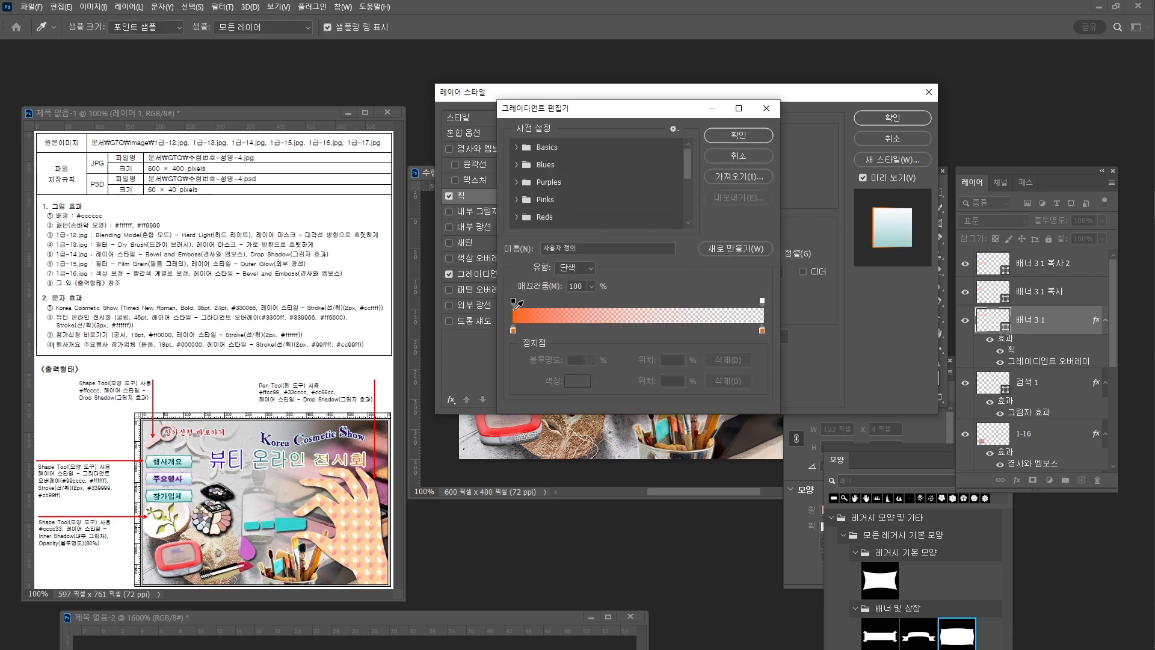
double_click(513, 330)
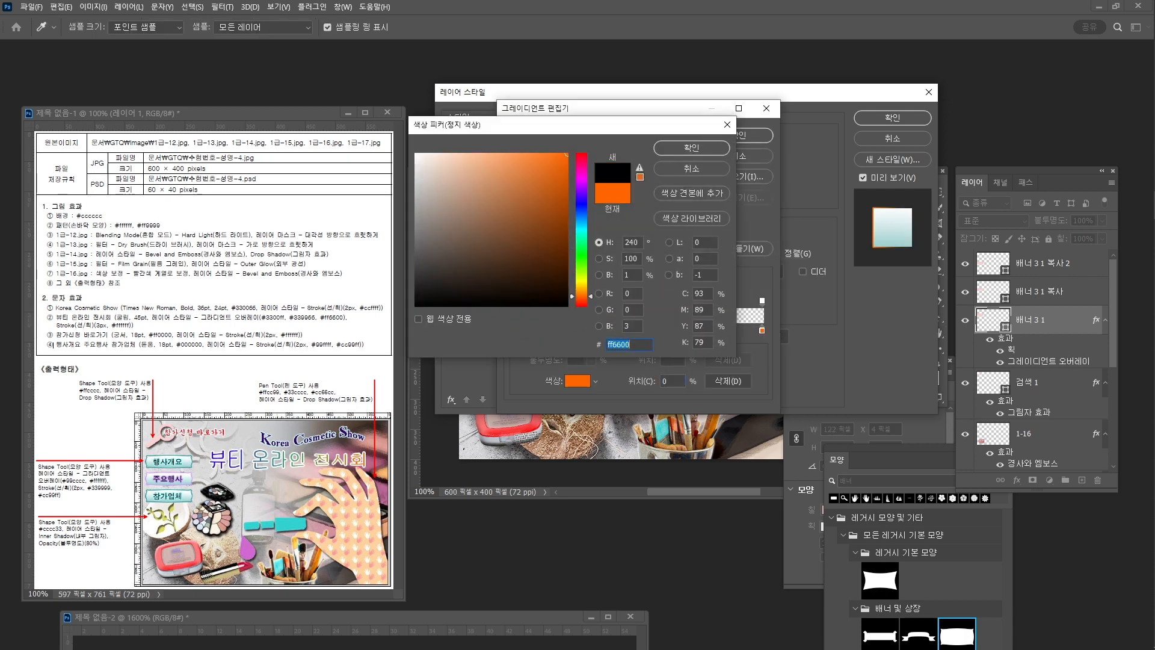
text(330)
key(BackSpace)
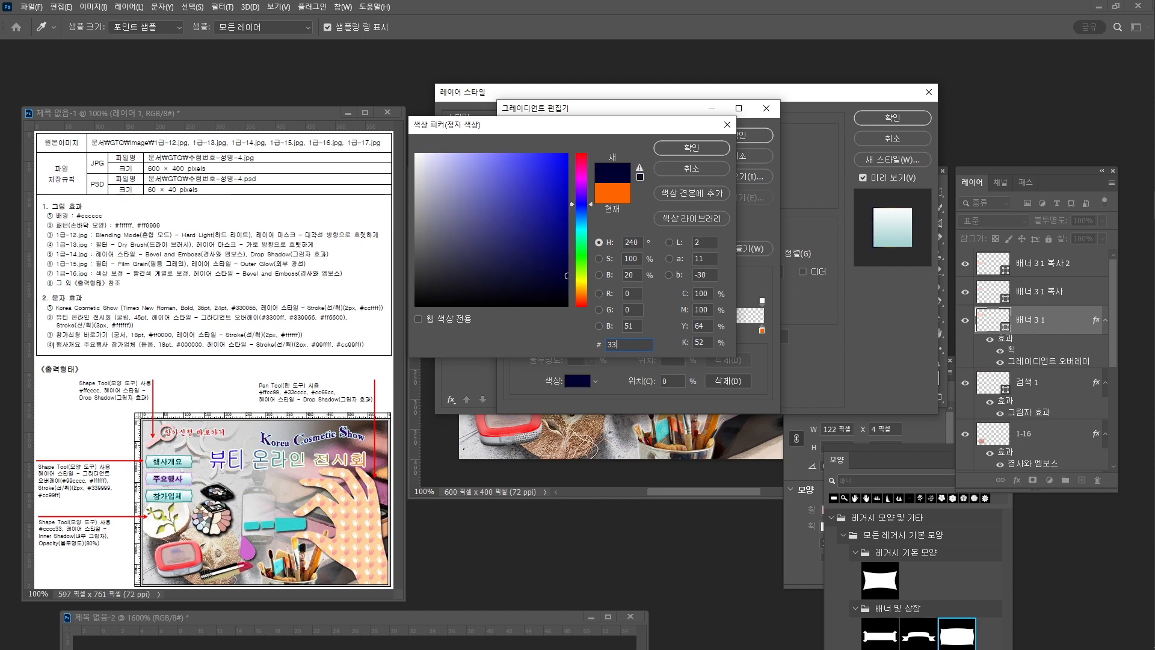
key(Return)
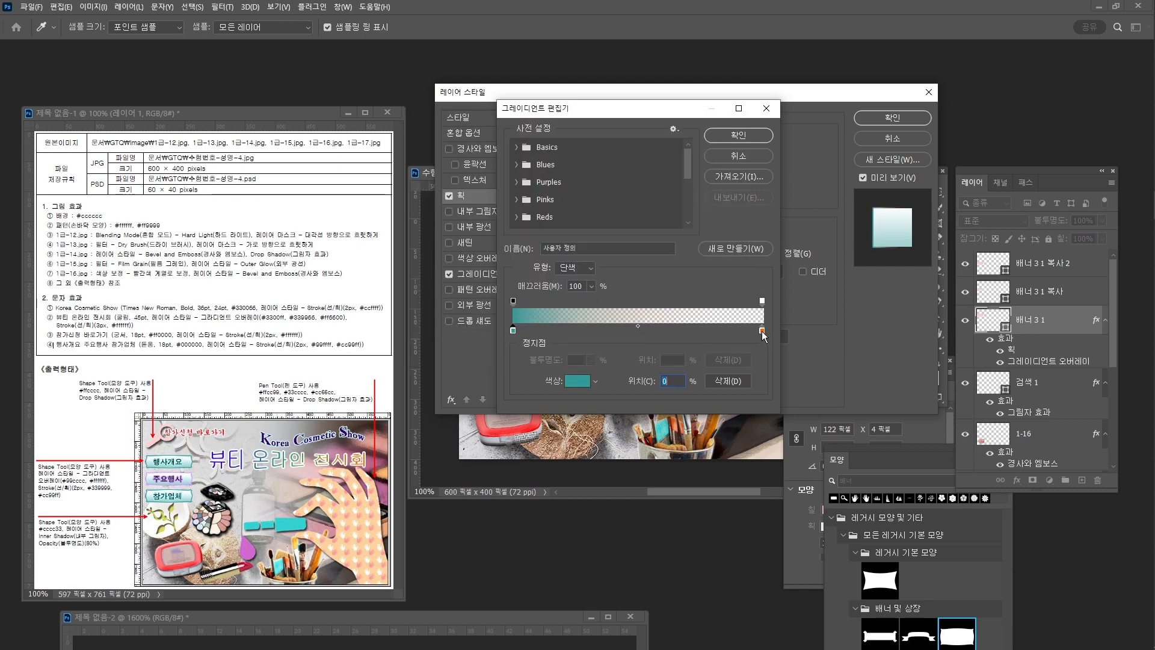
Set the stroke gradient's ending colour to #cc99ff with 100% opacity, and apply the layer style.
double_click(762, 330)
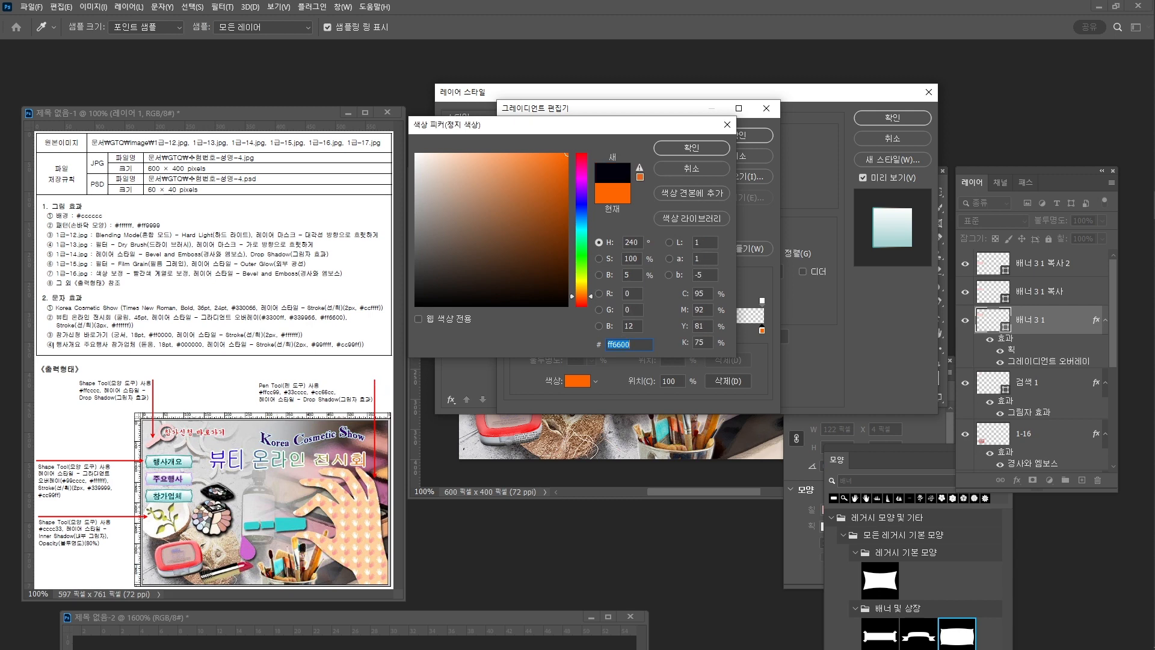
text(cc99ff)
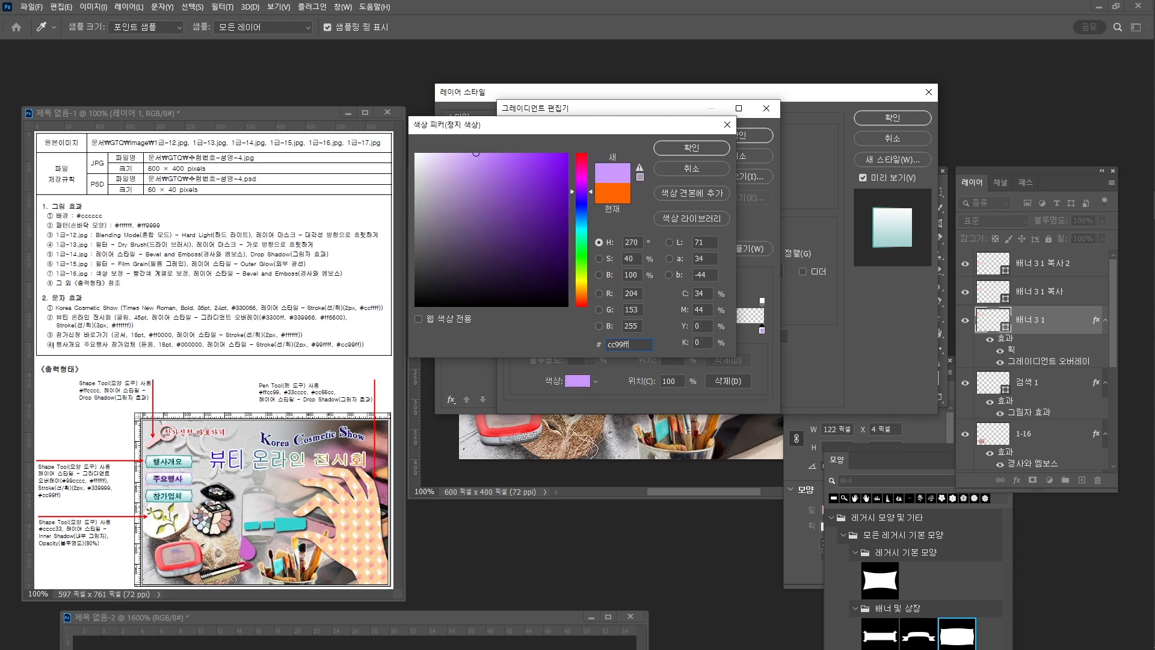
key(Return)
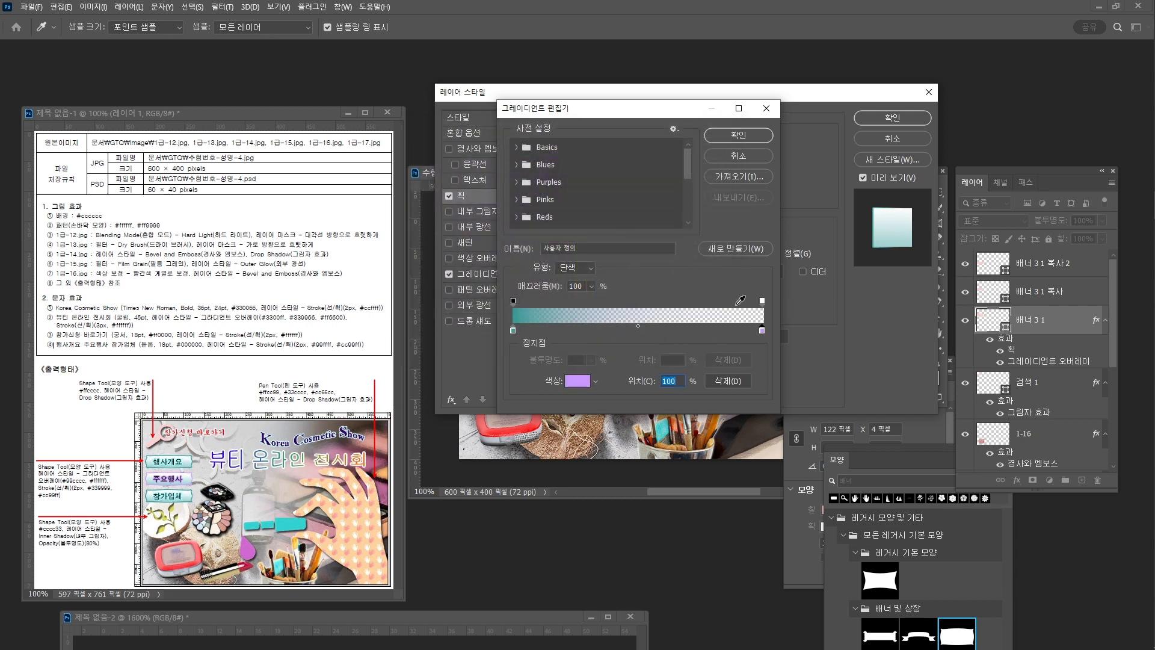
click(762, 301)
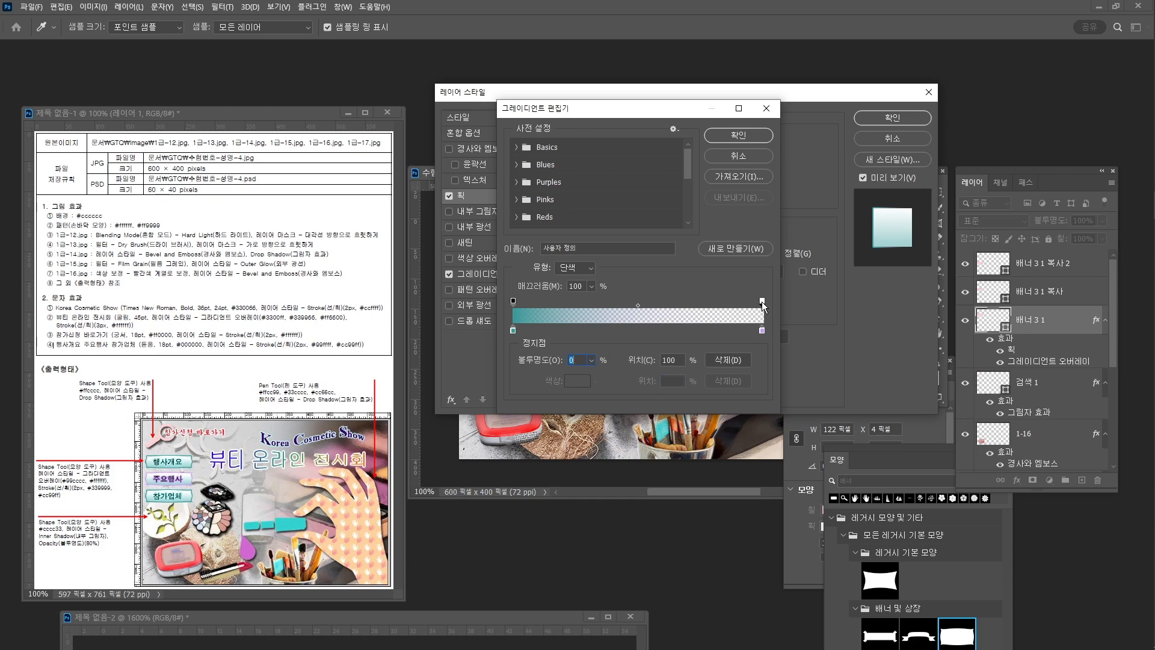
click(592, 360)
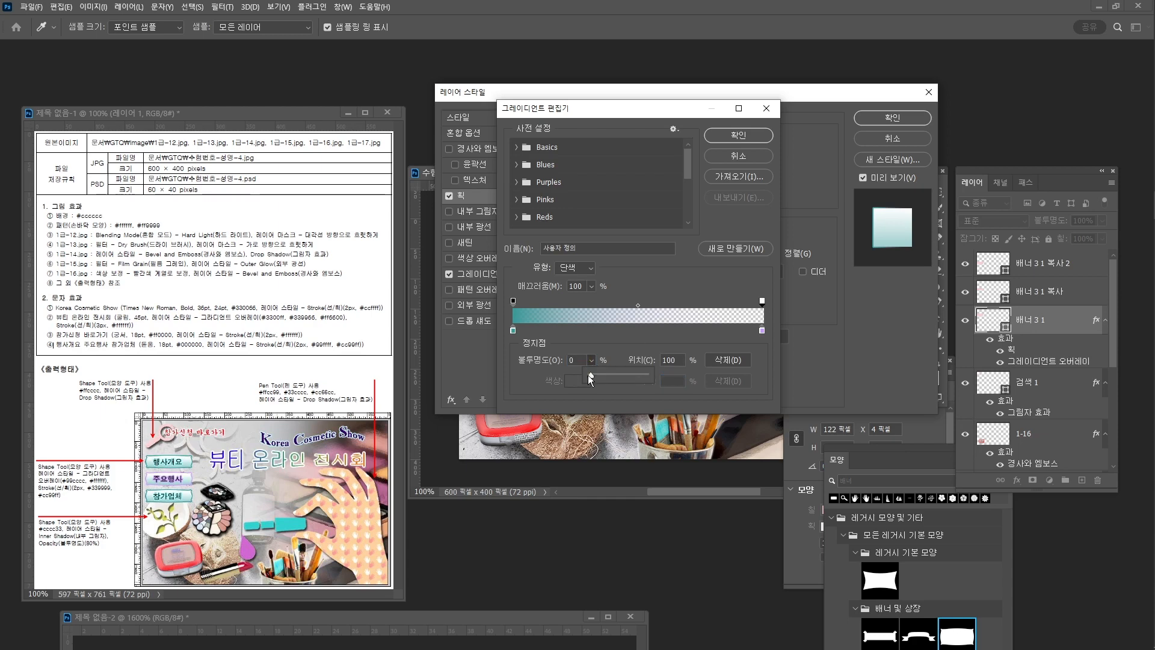
click(732, 290)
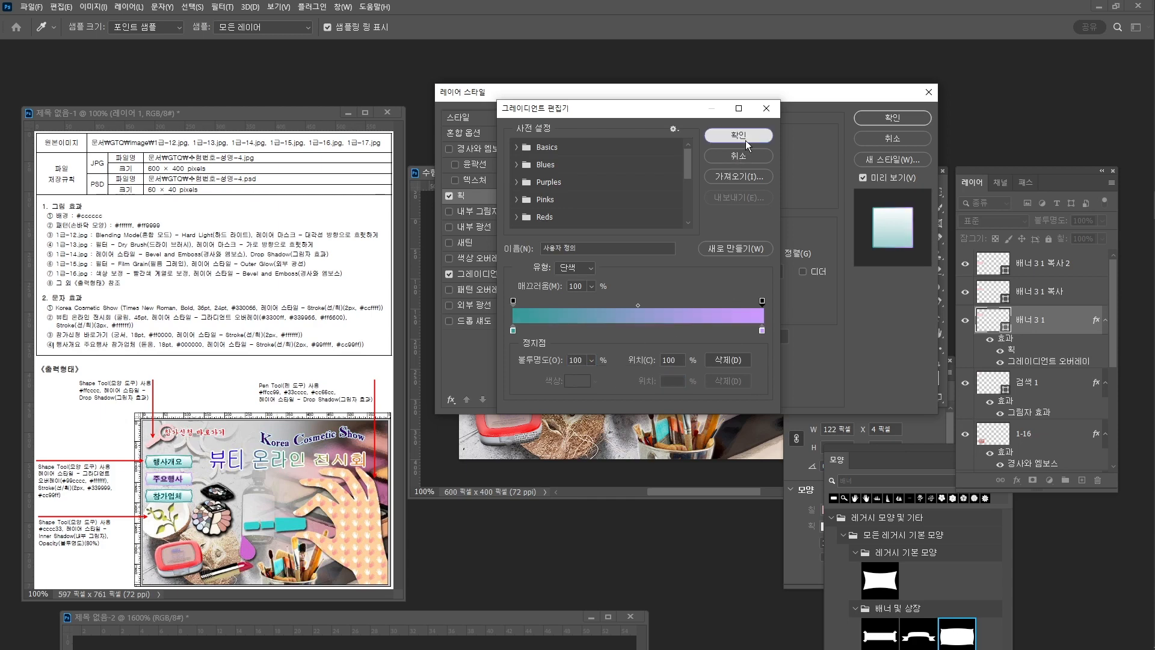
click(745, 140)
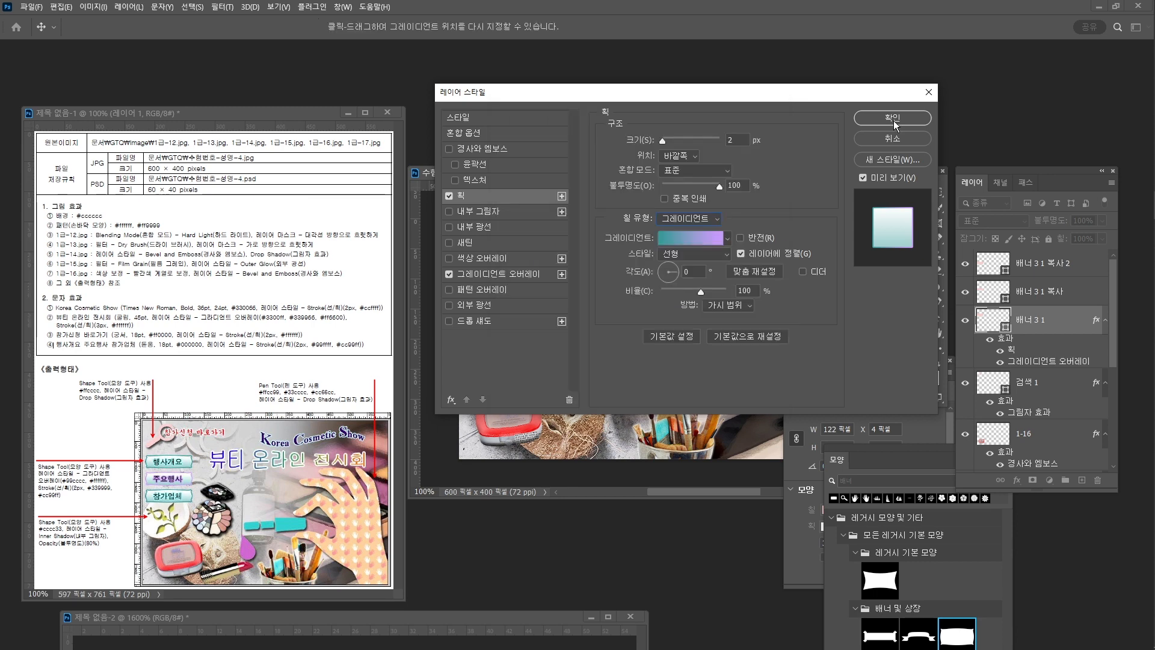
click(893, 119)
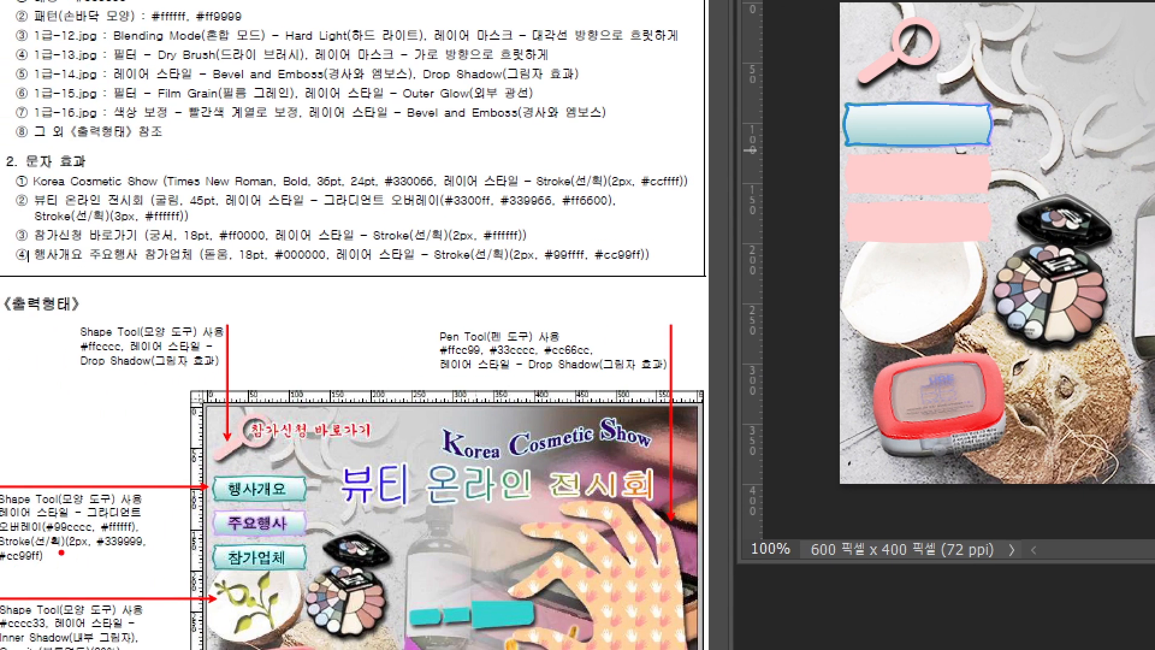
drag(61, 552, 176, 545)
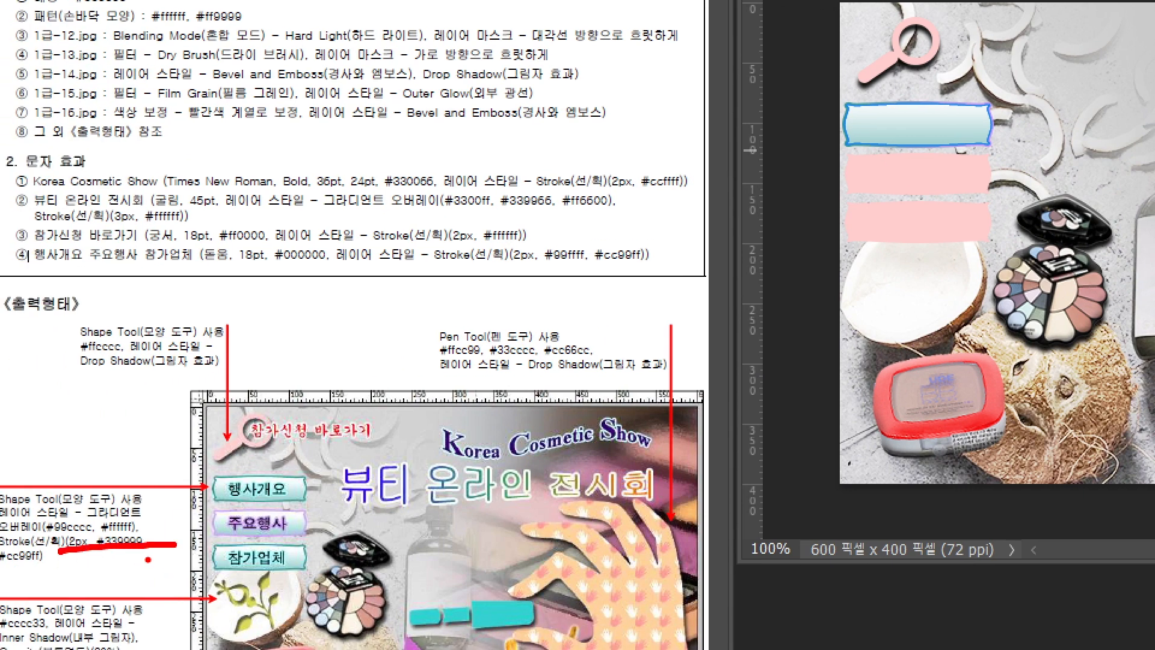
mouse_move(294, 500)
mouse_down()
mouse_move(237, 506)
mouse_move(227, 464)
mouse_move(319, 492)
mouse_move(287, 537)
mouse_move(258, 522)
mouse_up()
key(Escape)
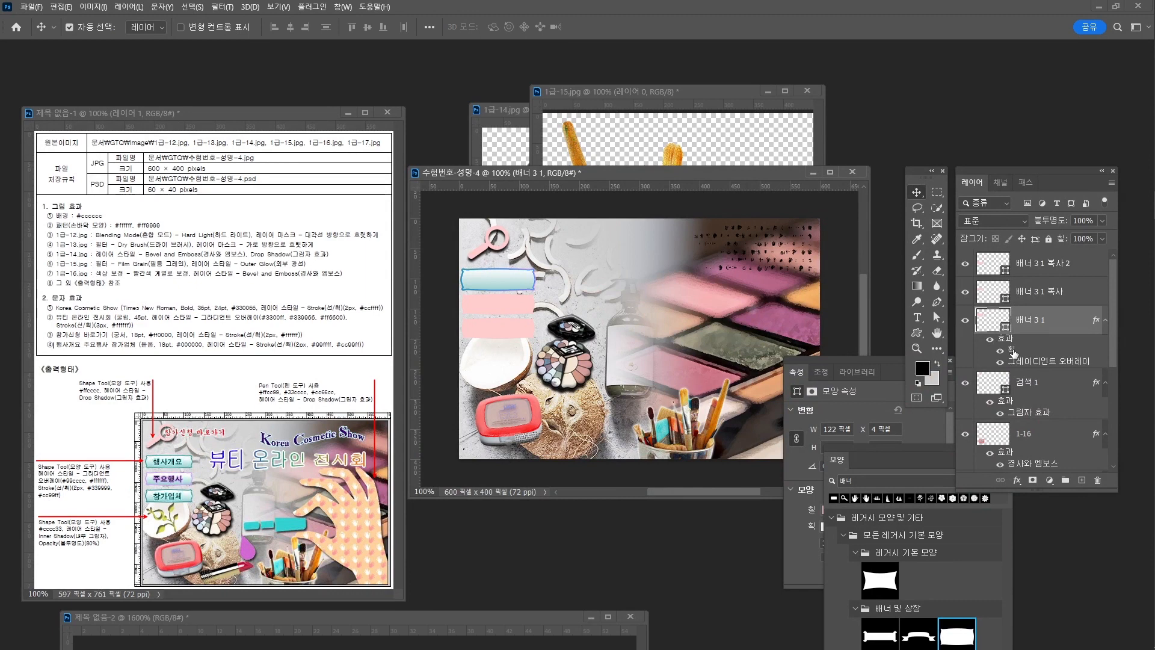
Change the 배너 3 1 layer's stroke to a solid colour fill of #339999 and apply the layer style.
double_click(955, 350)
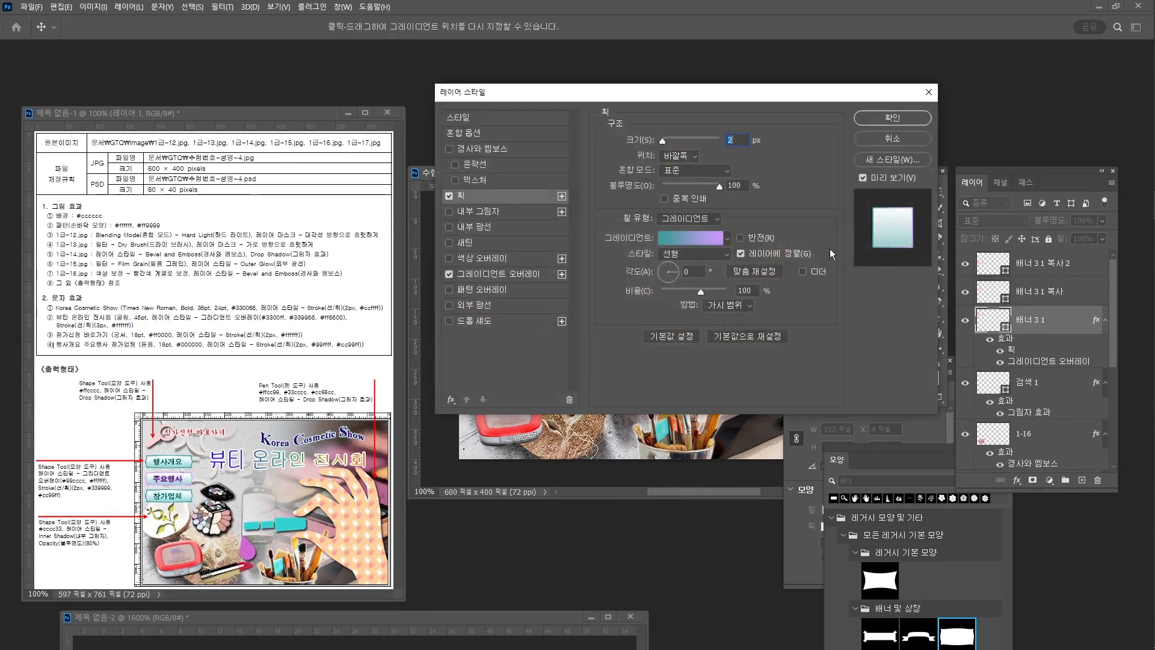
click(690, 230)
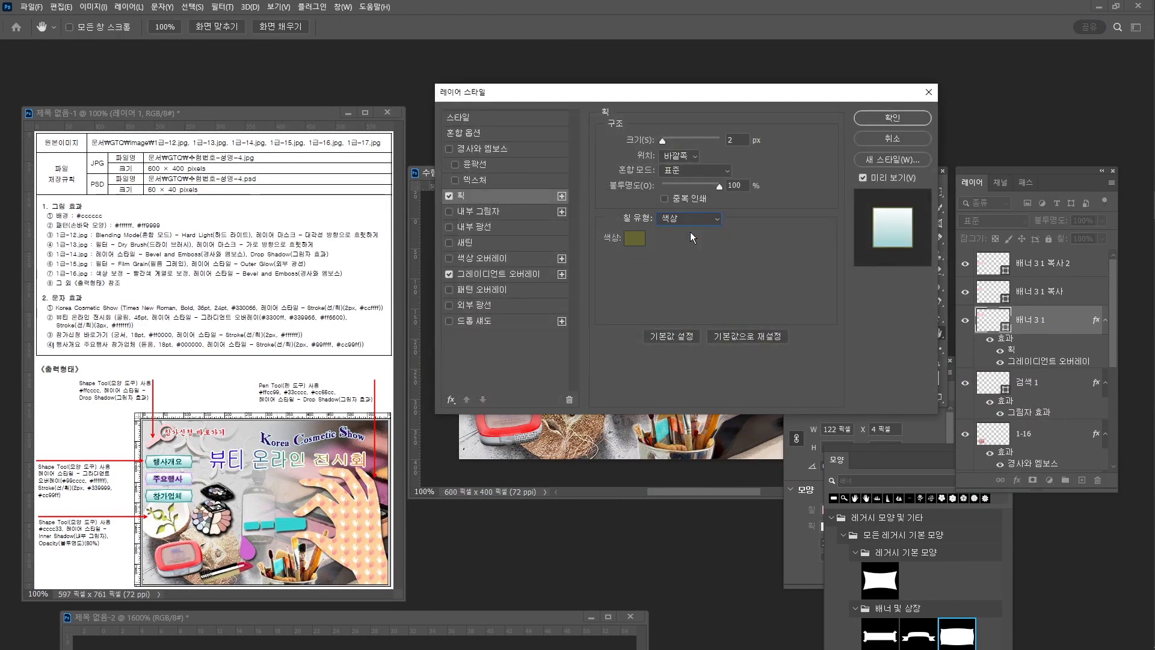
click(631, 238)
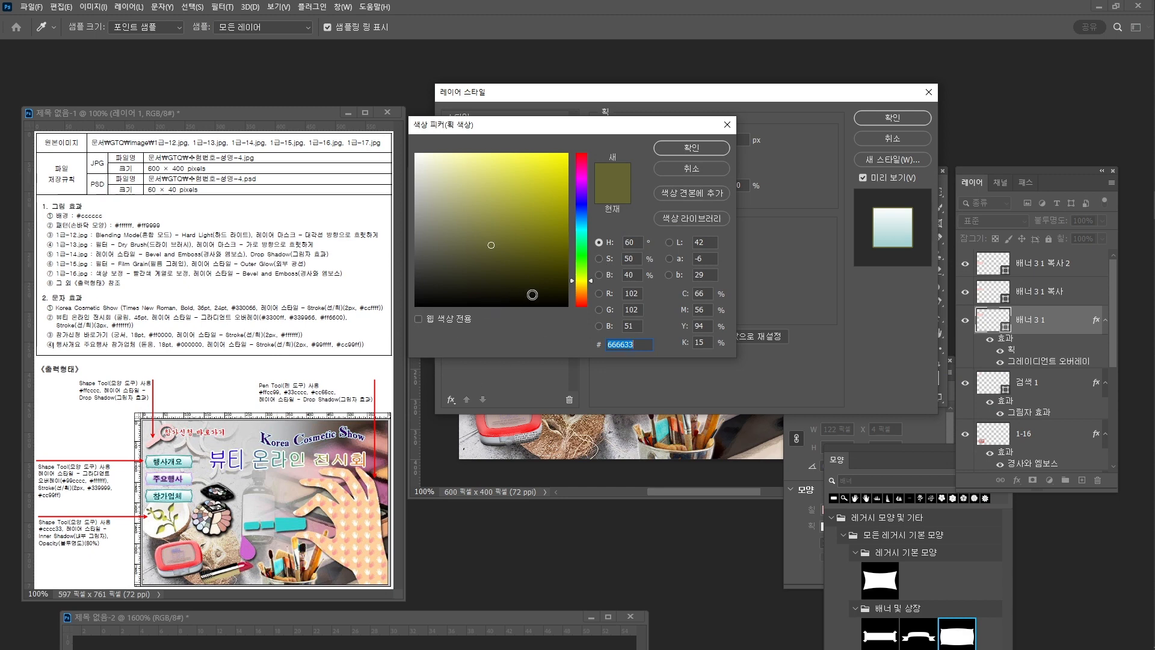
text(339999)
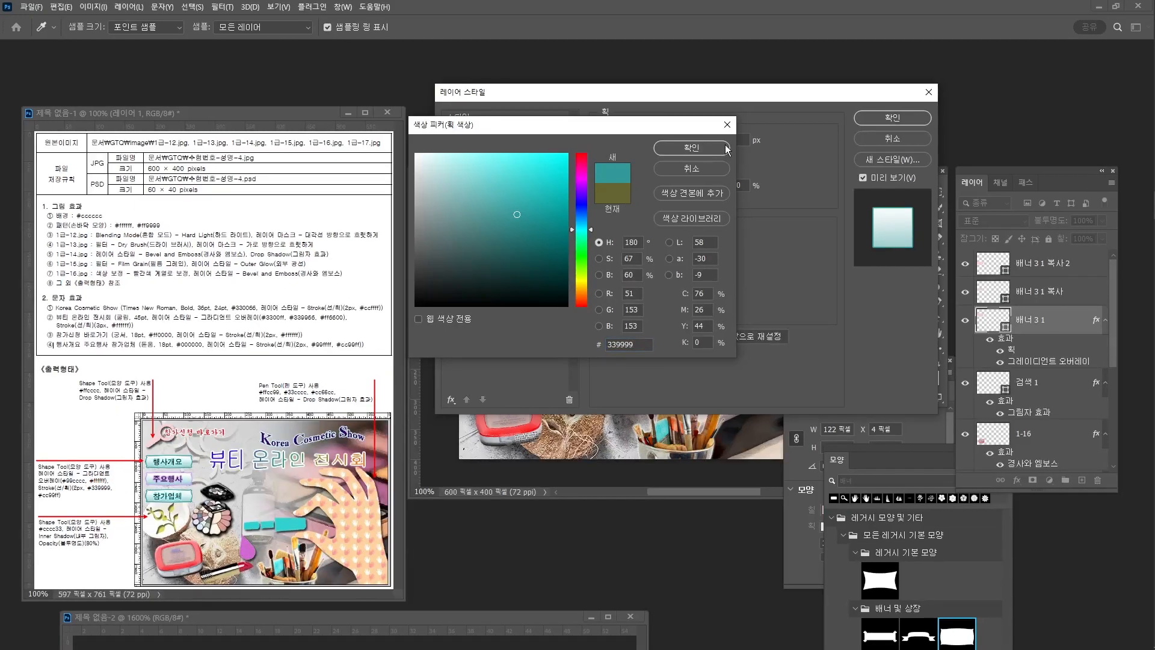
click(726, 149)
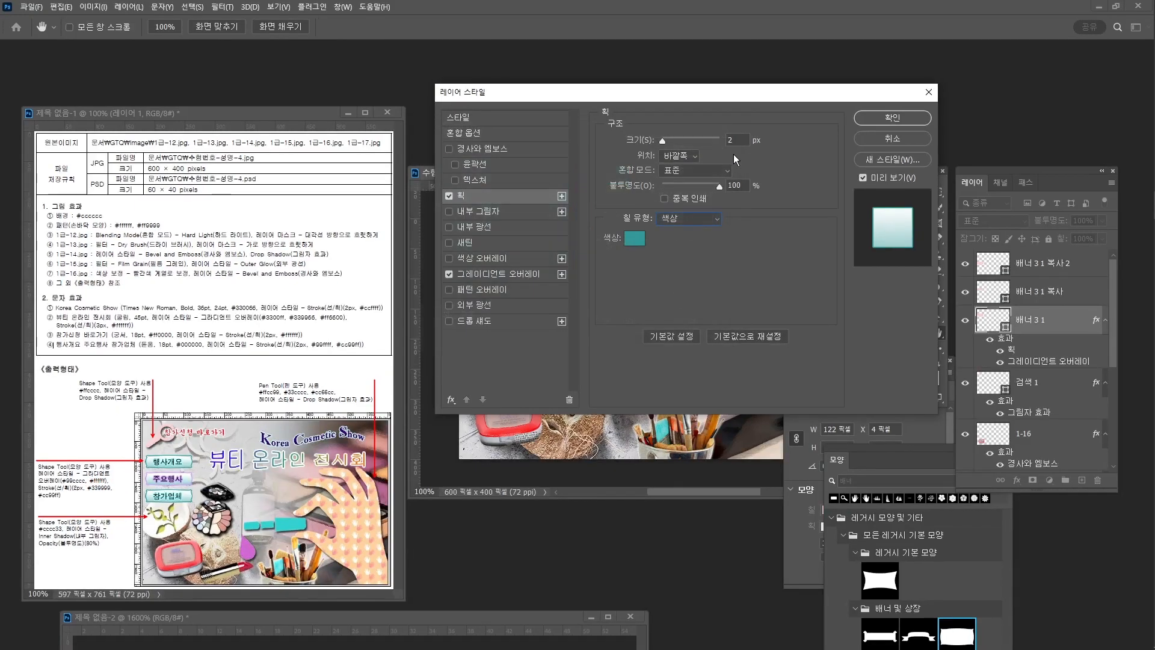
click(902, 116)
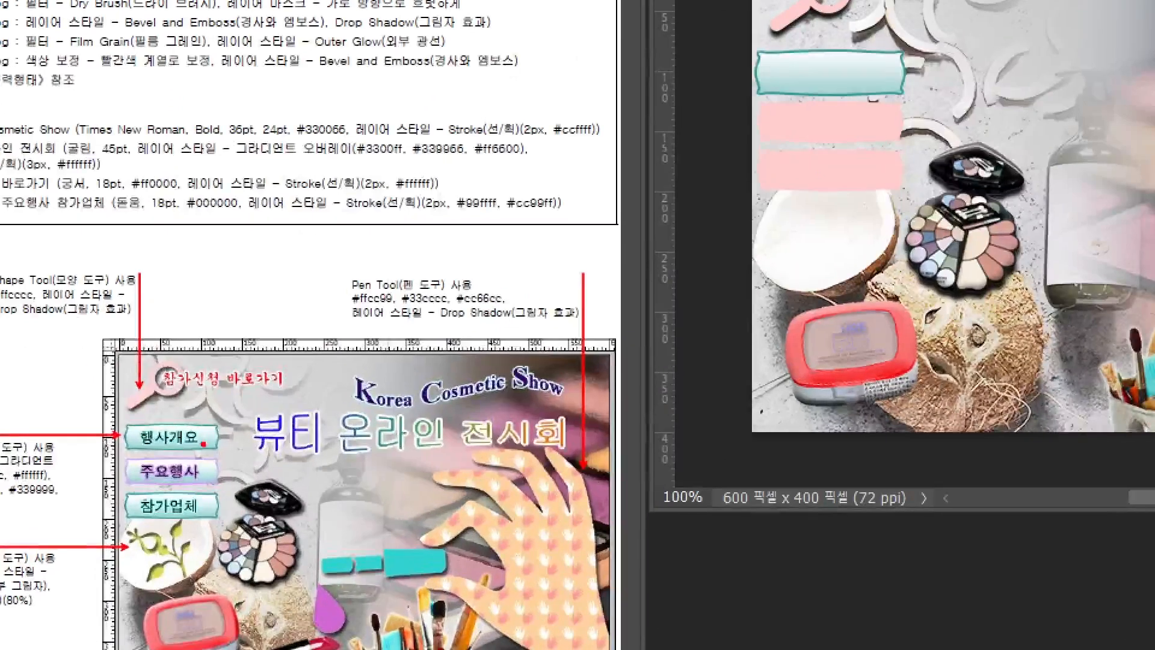
Copy the 배너 3 1 layer style to both banner copies, and set the middle banner's stroke colour to #cc99ff.
mouse_move(203, 443)
mouse_down()
mouse_move(245, 480)
mouse_move(214, 517)
mouse_up()
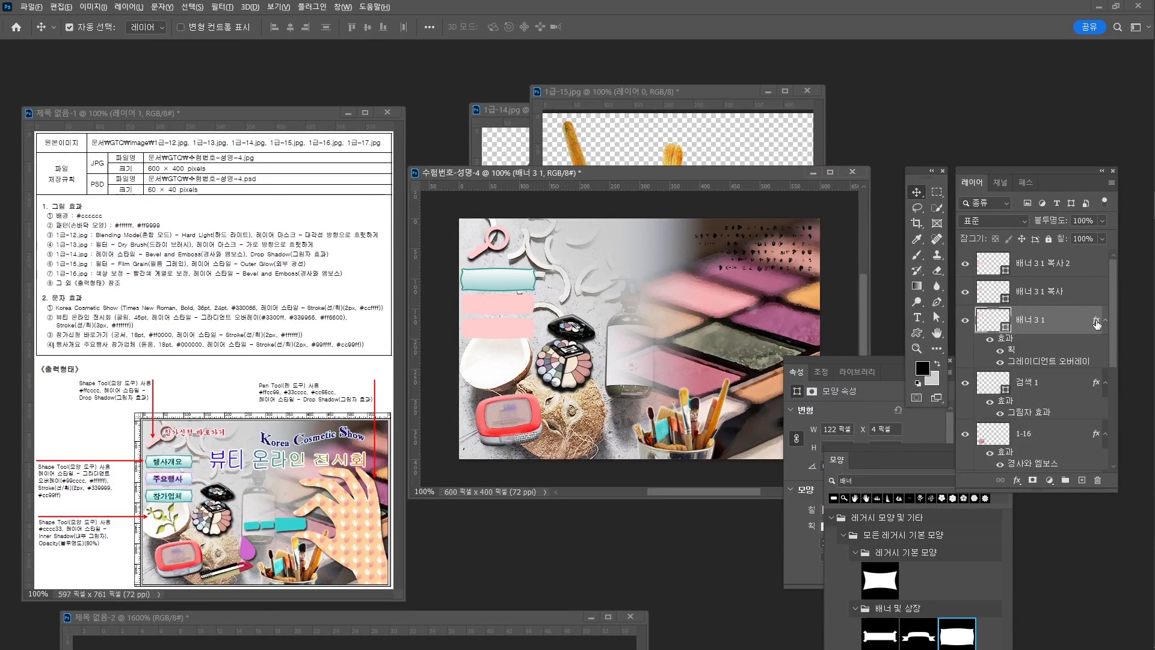
drag(1096, 324, 1097, 263)
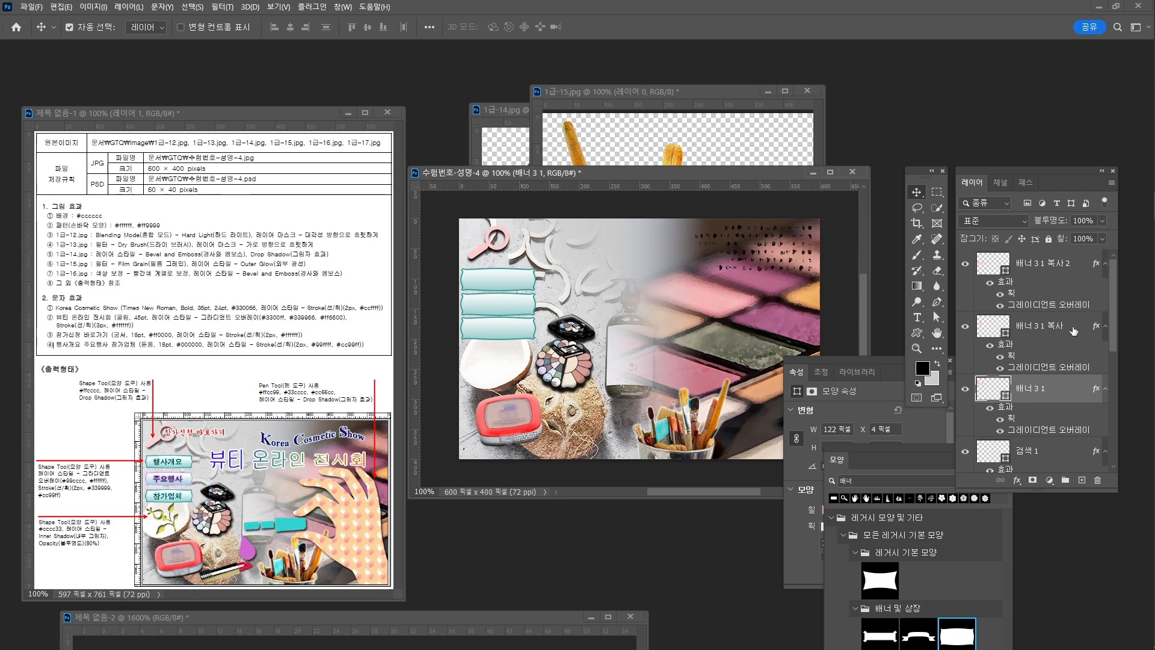
click(1024, 354)
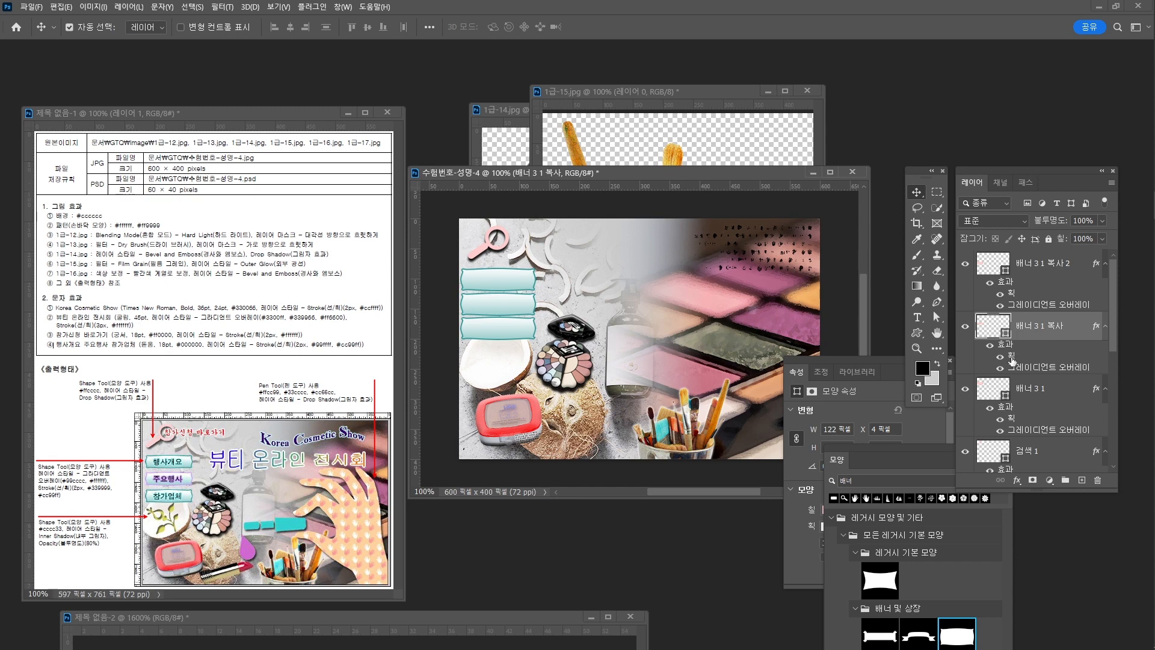
double_click(1012, 361)
click(626, 240)
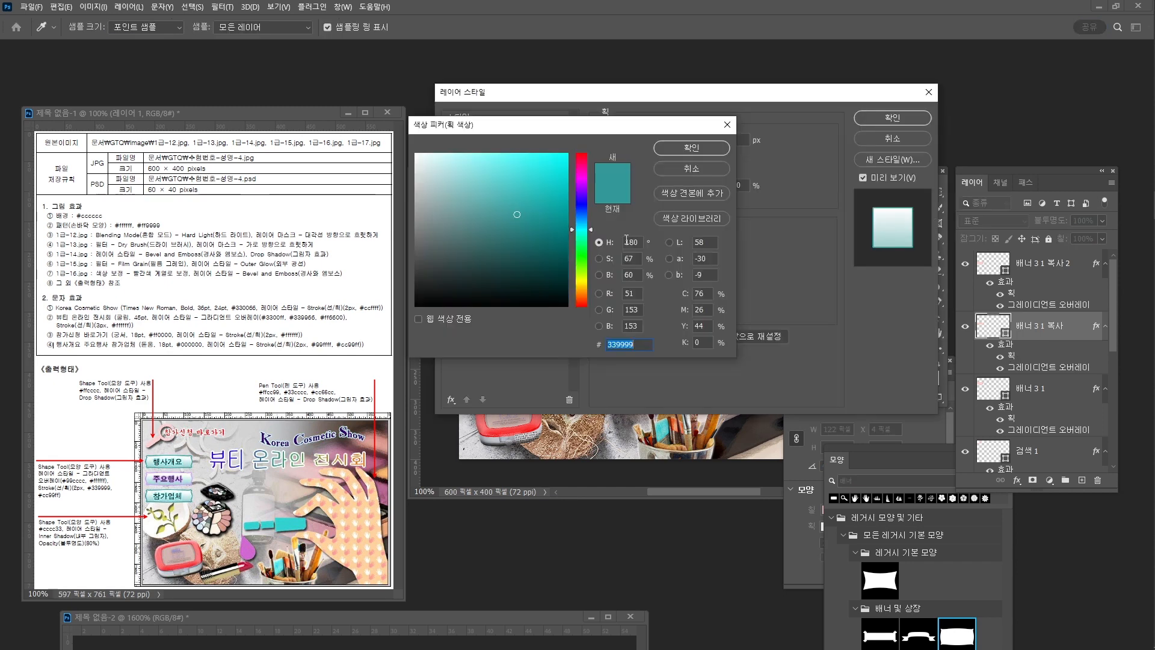
text(cc99ff)
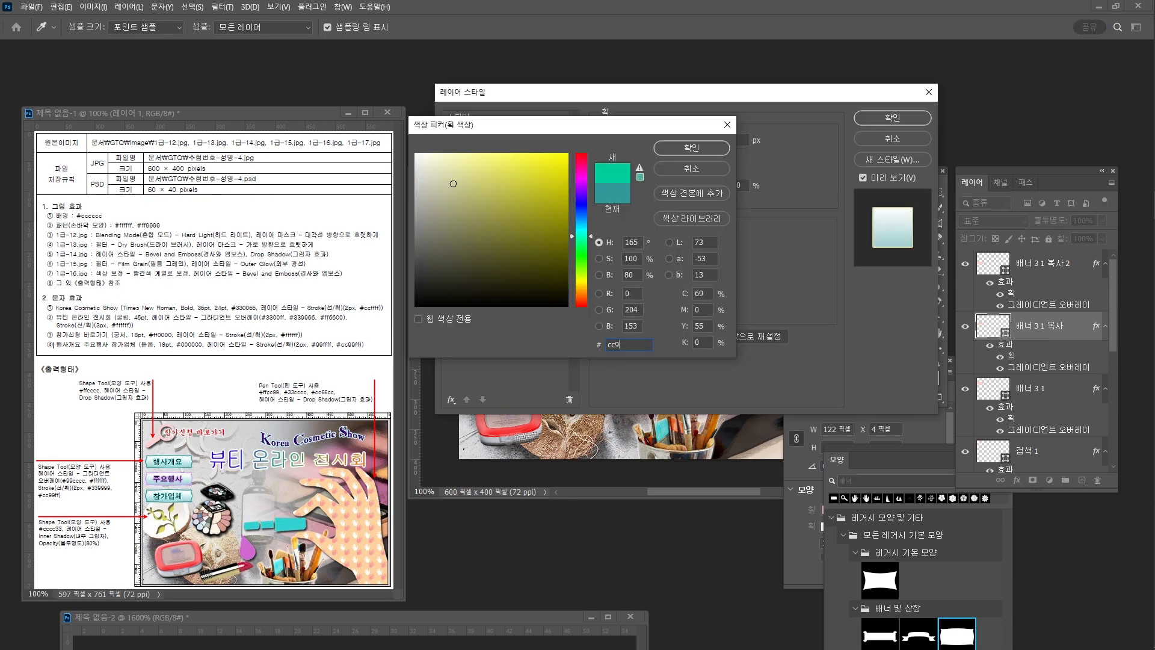
key(Return)
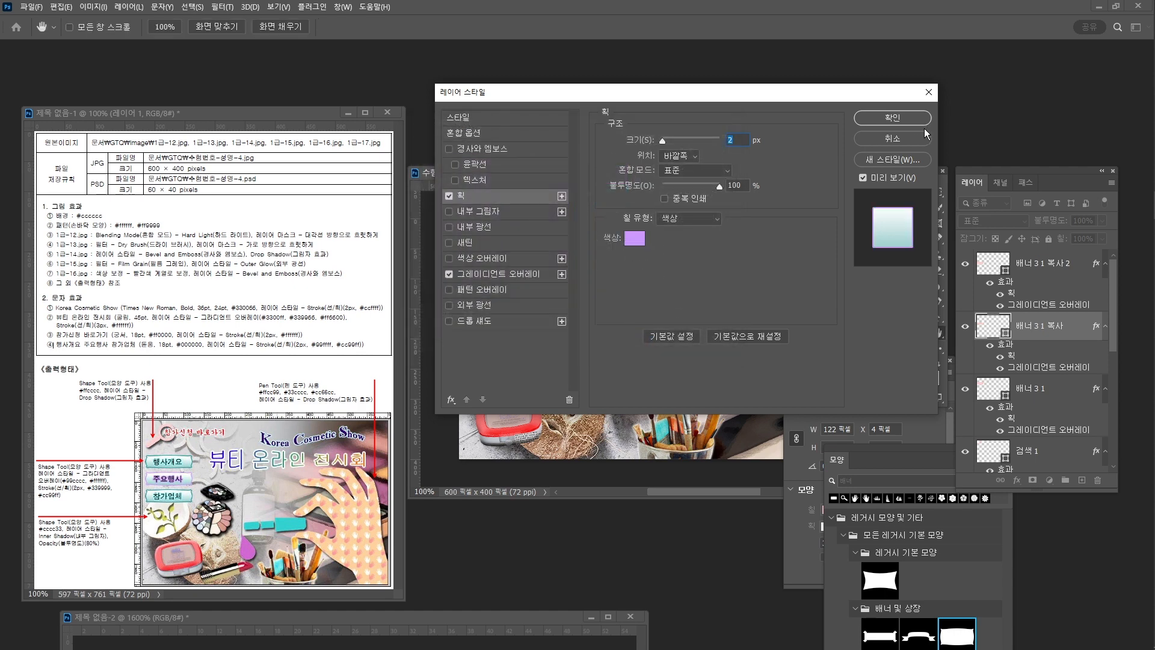
click(892, 118)
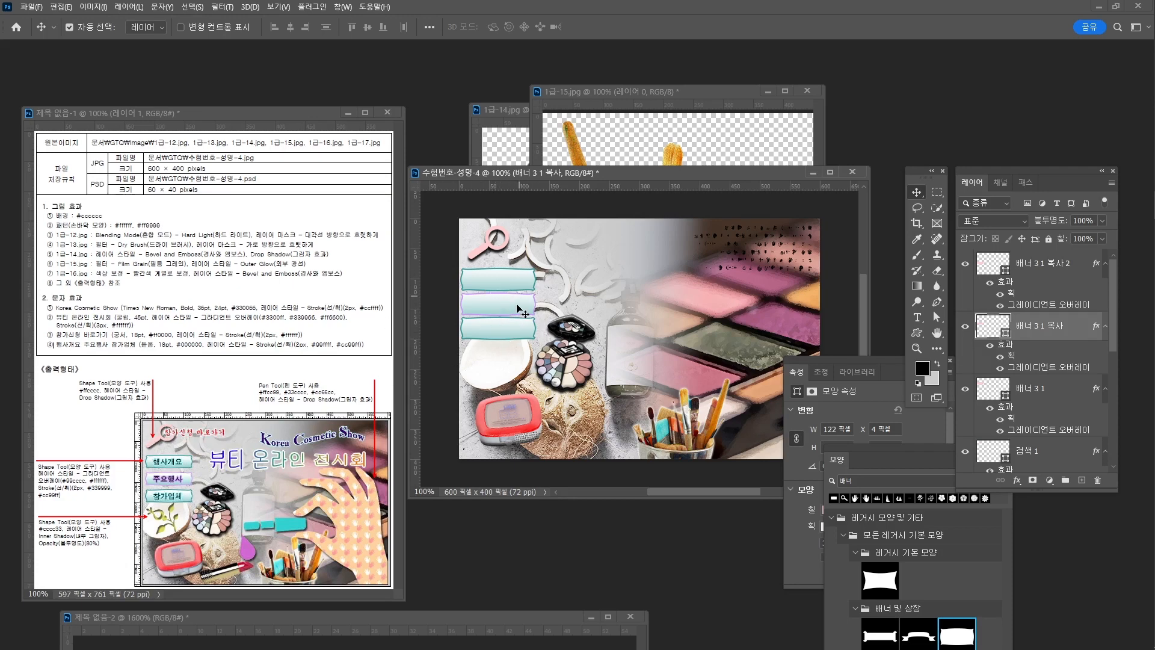
Select all three banner layers and reduce their combined height to about 87% with Free Transform, keeping the width at 100%.
click(1047, 398)
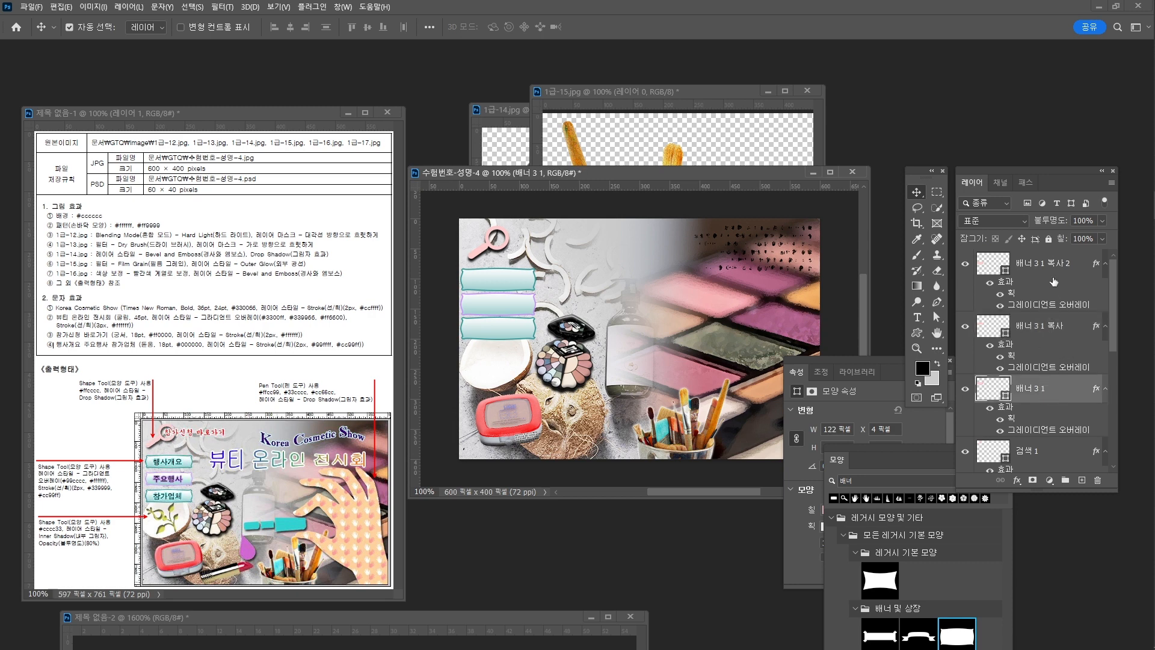
shift+click(1054, 275)
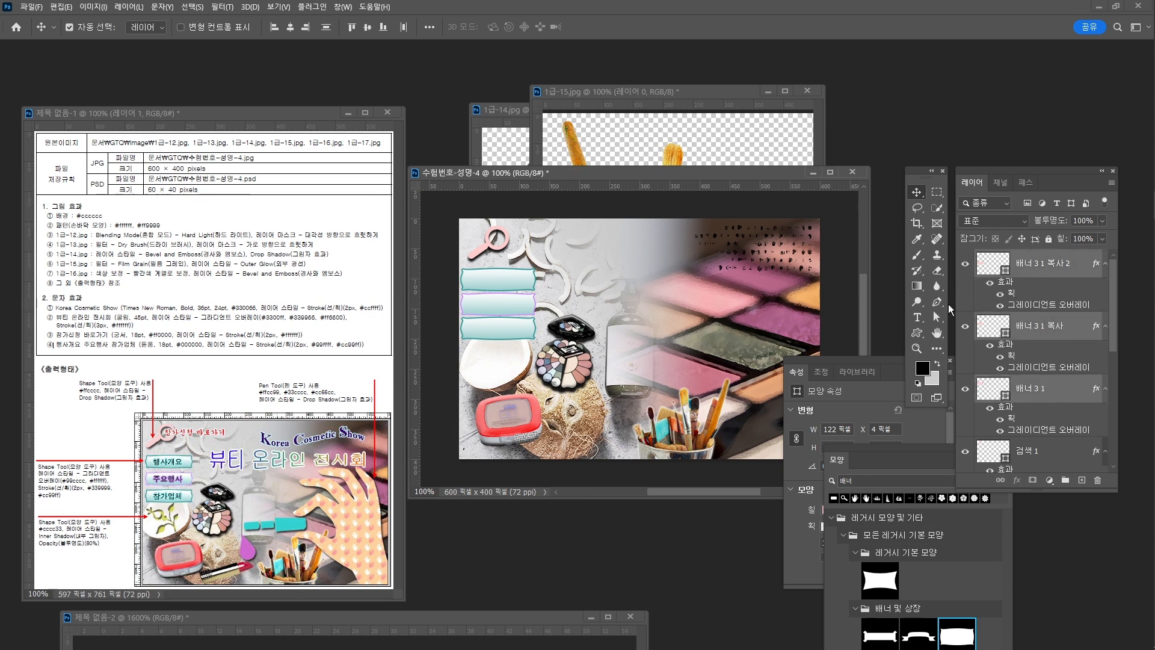
key(ctrl+t)
drag(499, 342, 499, 334)
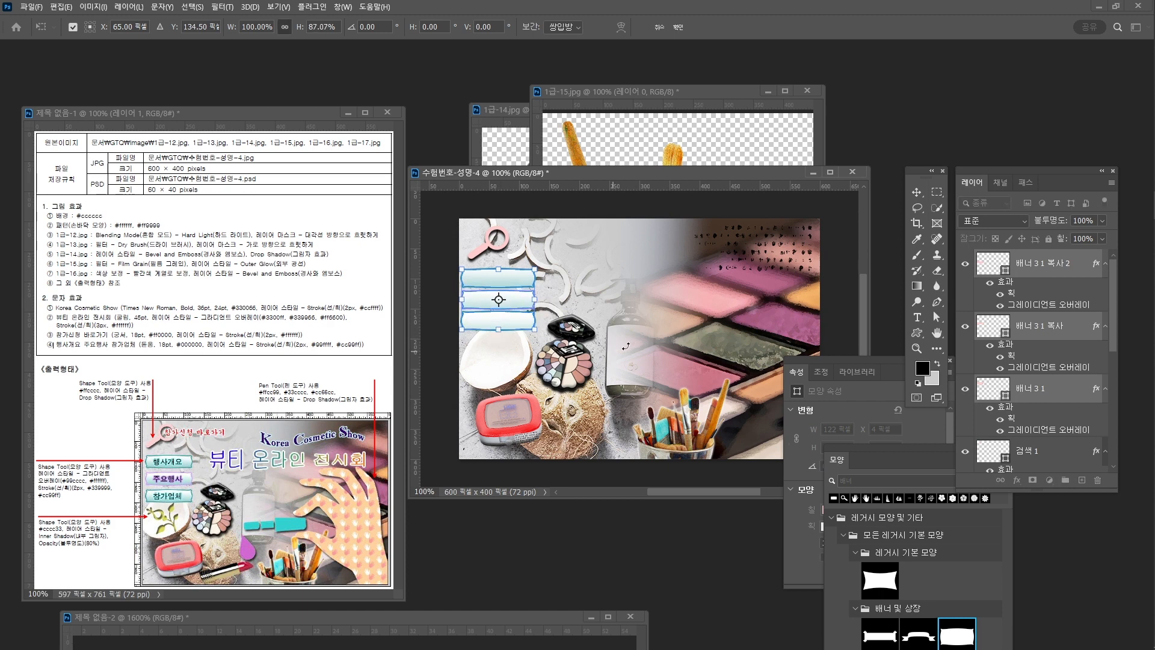
Move the lowest banner down to about Y 185 px and distribute the three banners evenly by their vertical centres.
click(1052, 272)
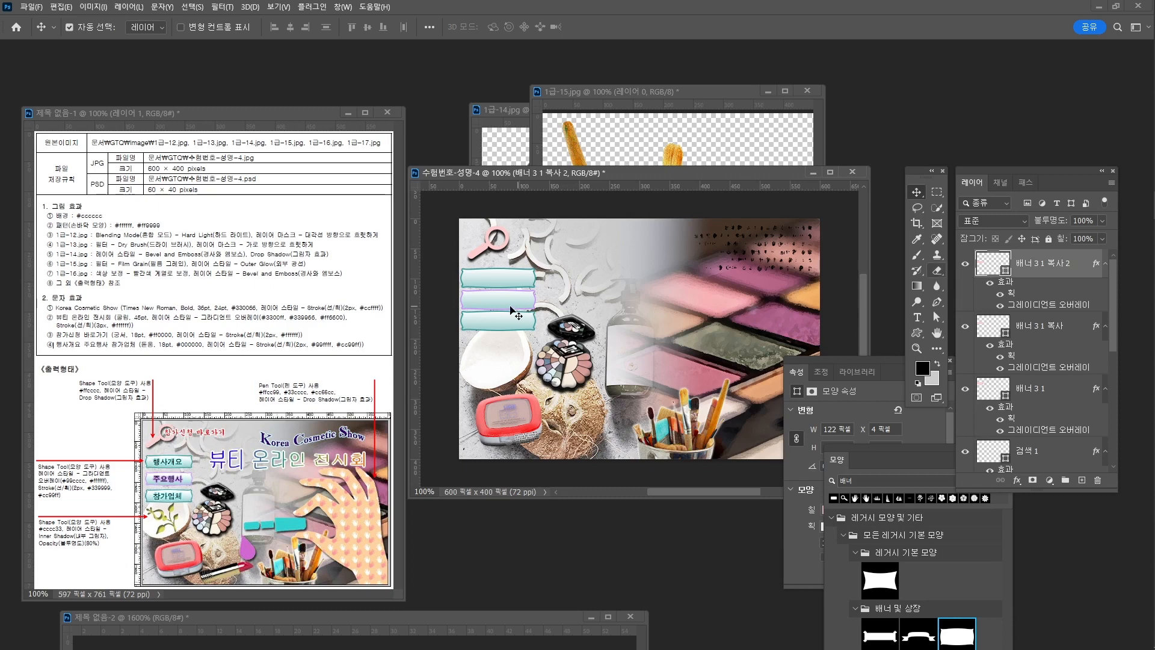
key(ctrl+t)
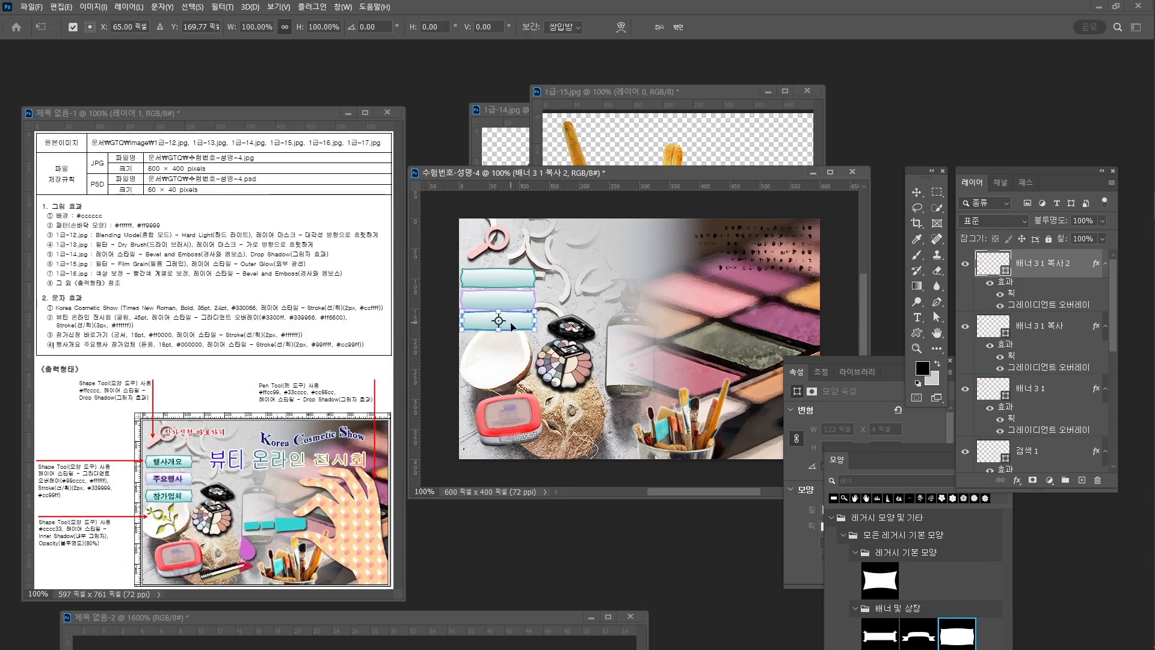
drag(512, 327, 512, 336)
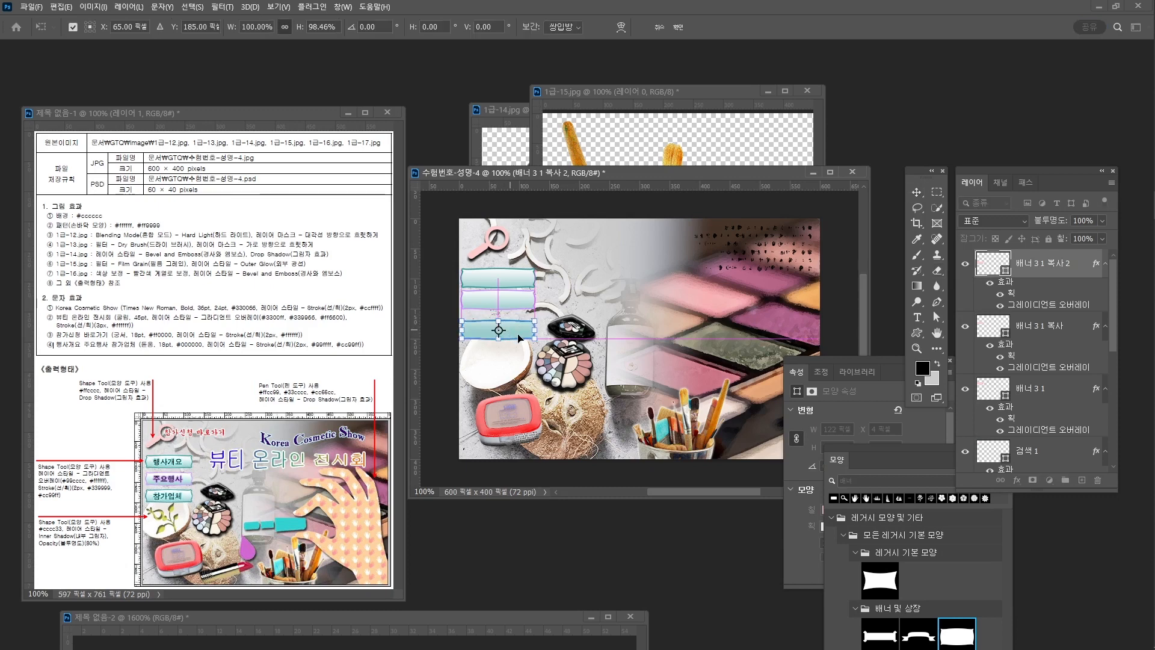
key(Return)
shift+click(1068, 388)
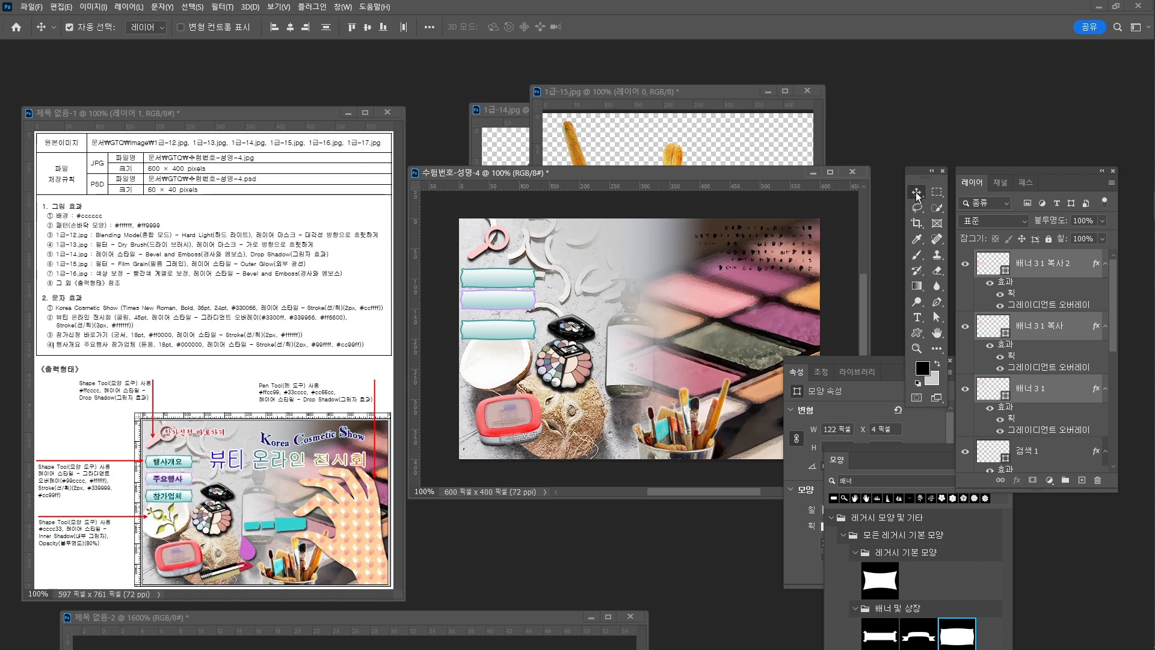
click(430, 27)
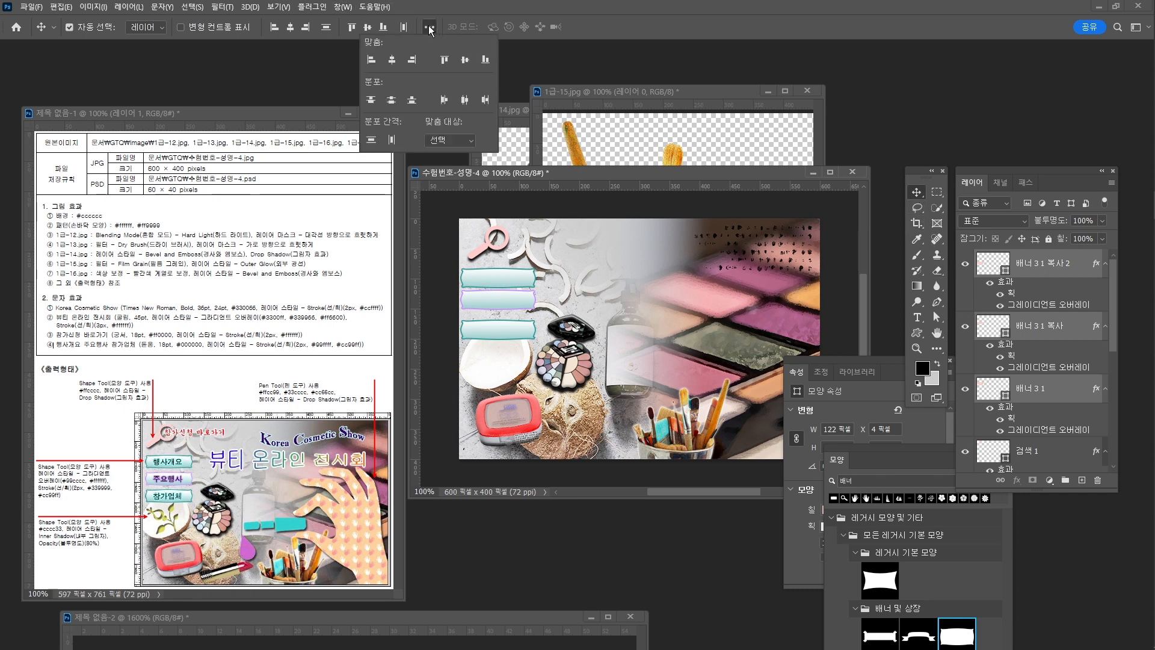
click(391, 100)
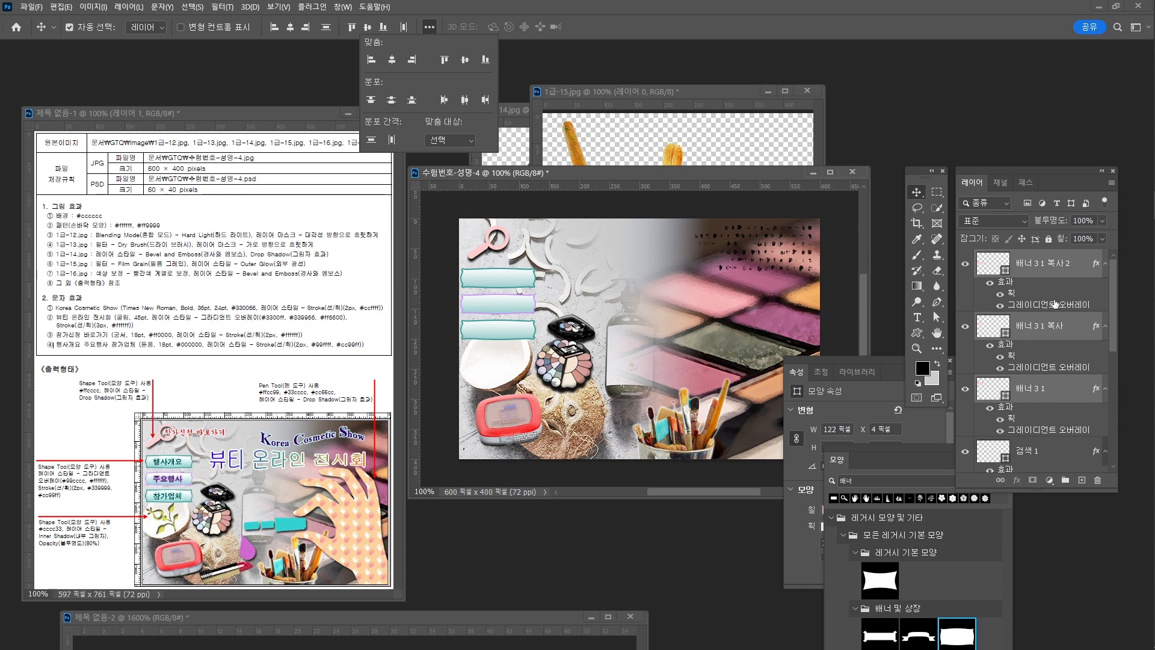
Search the shapes for 꽃, choose the leafy flower ornament under 장식, and draw it about 66 × 68 px over the coconut half.
click(1063, 272)
click(1063, 272)
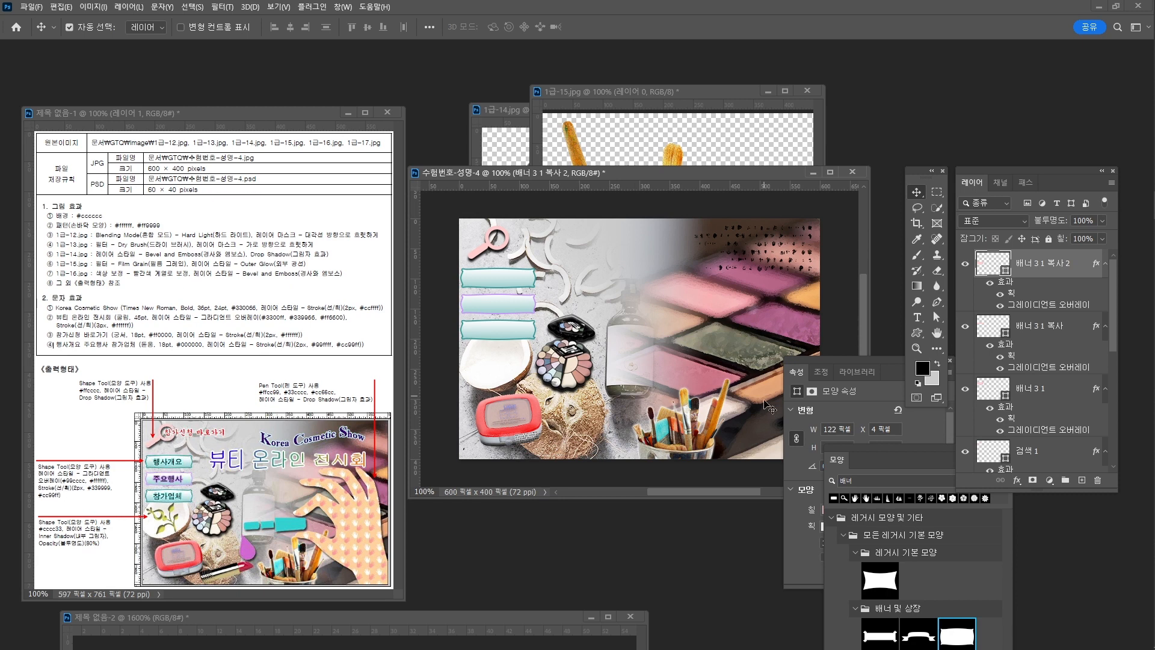
drag(915, 451, 861, 54)
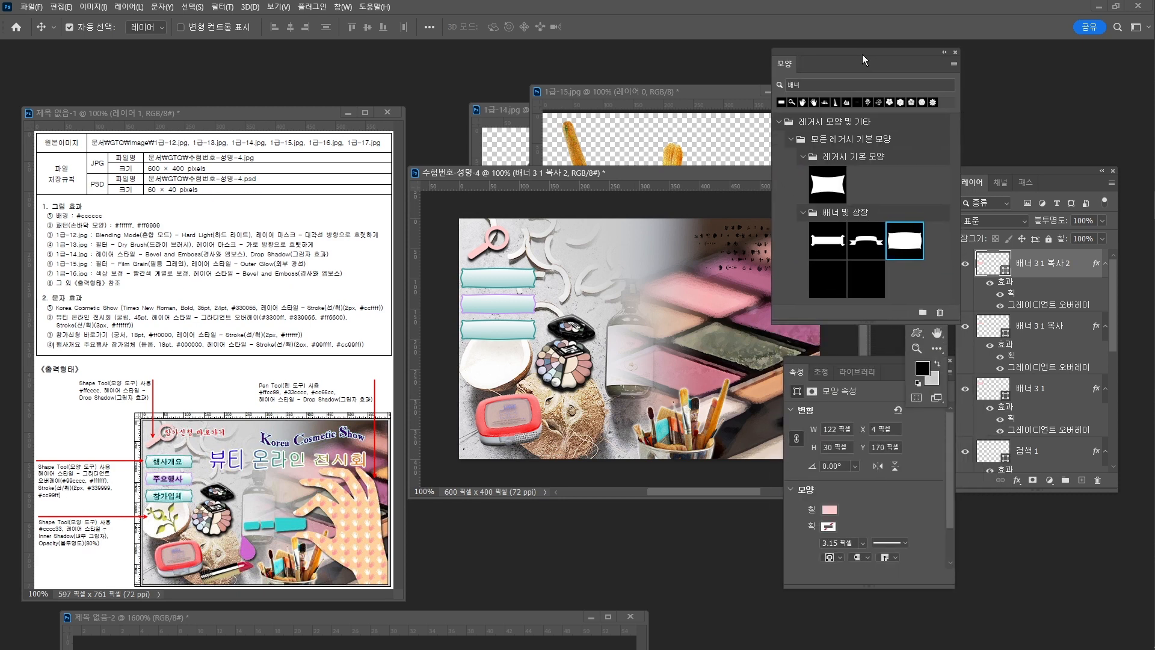
click(849, 84)
text(꽃)
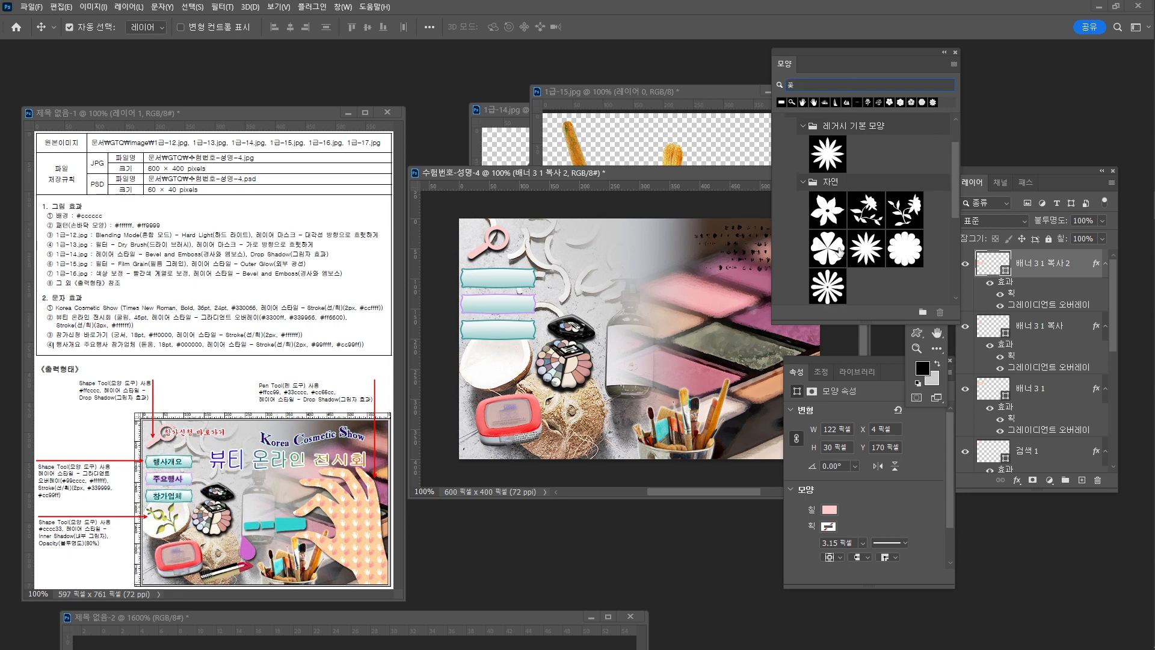
scroll(841, 252, down, 3)
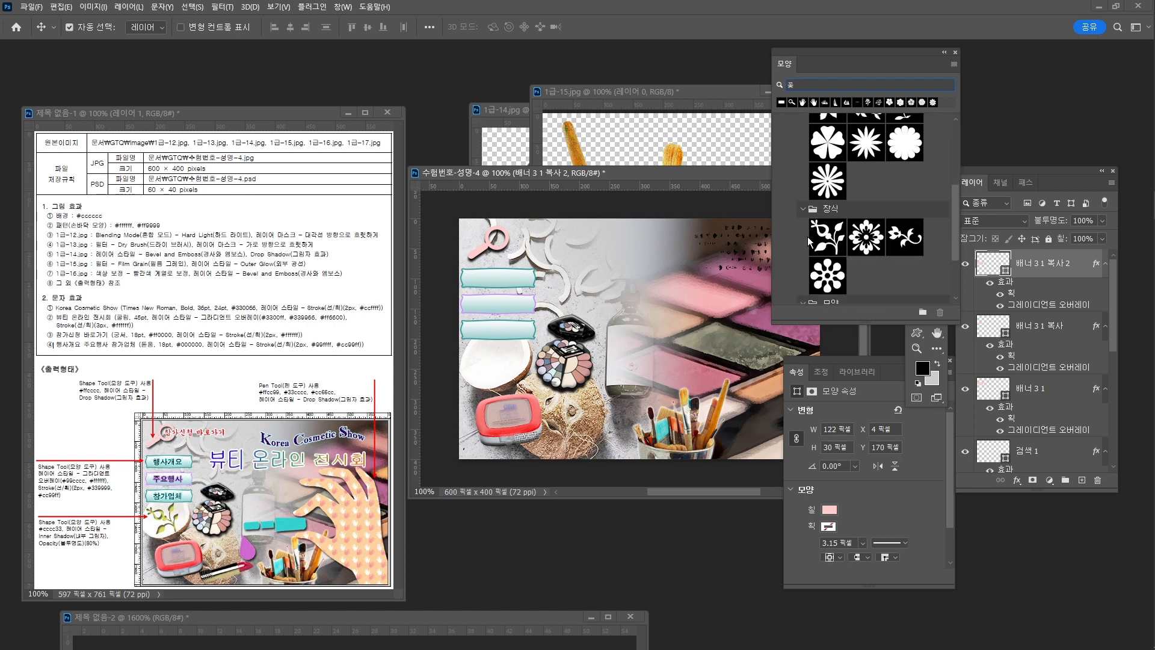
click(827, 240)
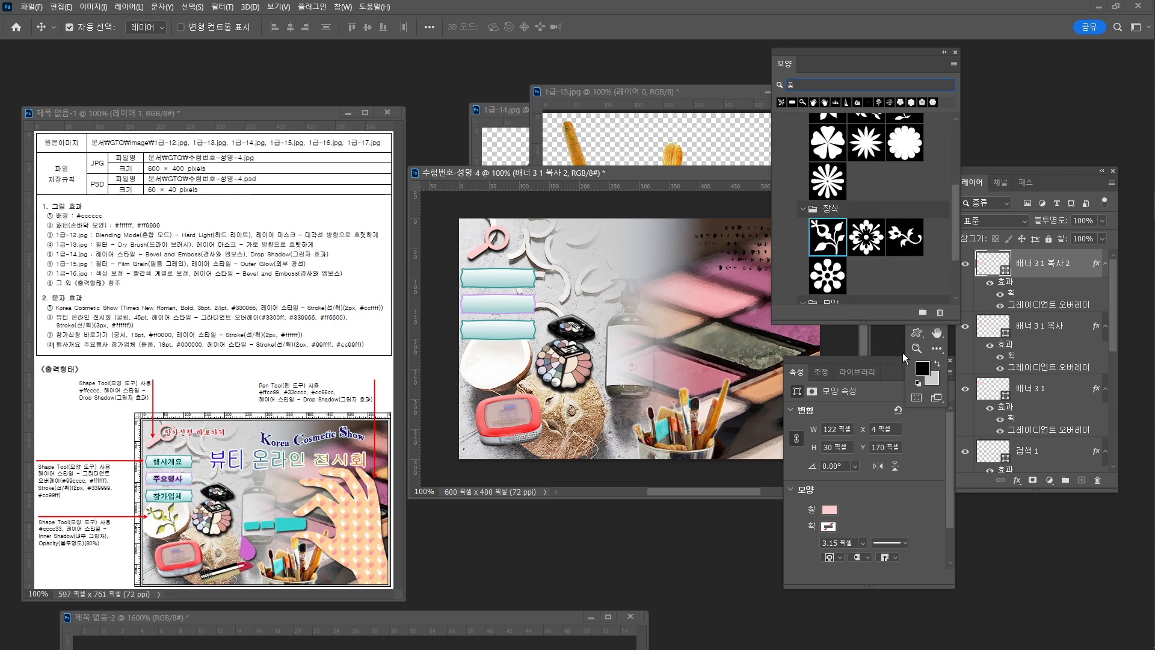
click(916, 332)
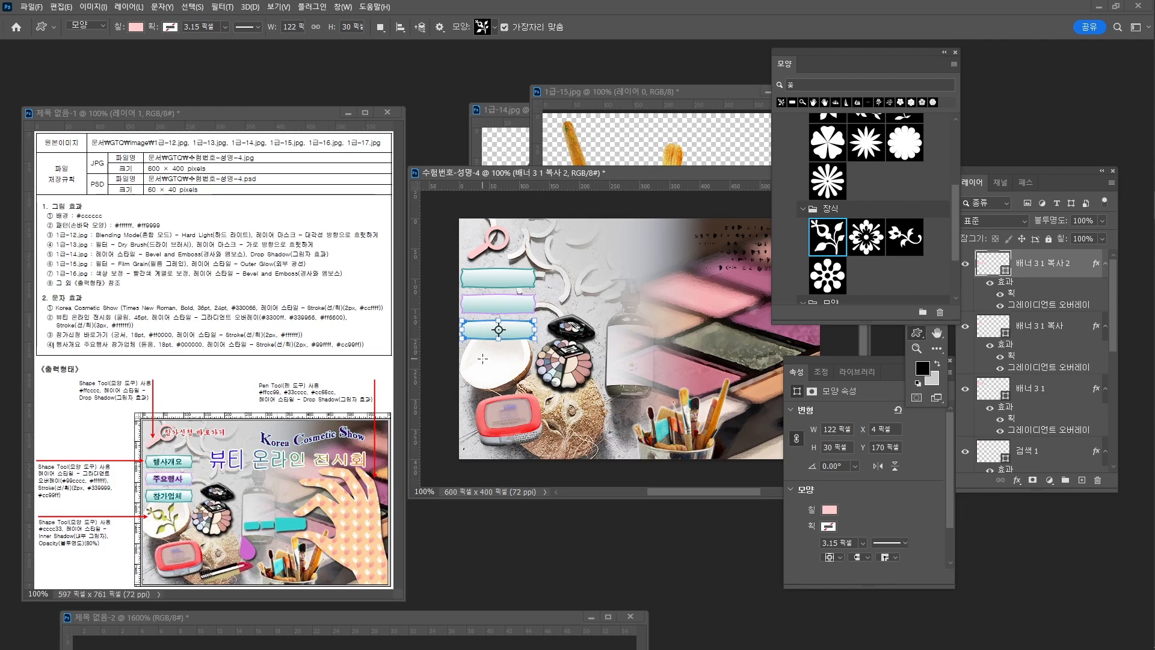
drag(481, 359, 521, 401)
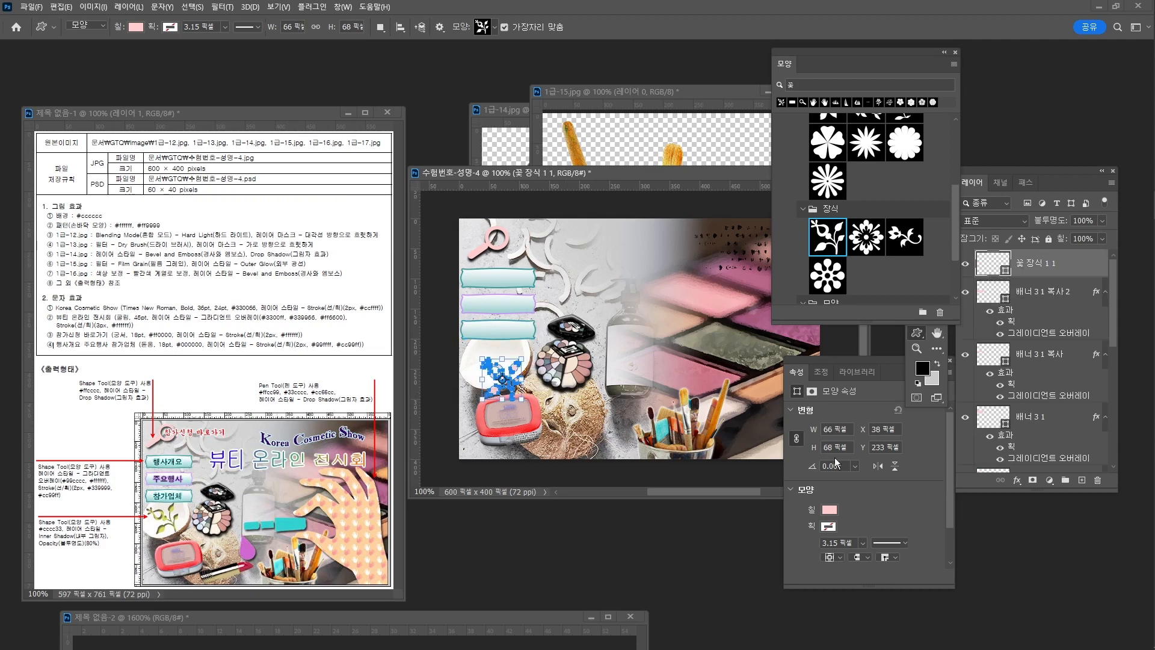
Set the flower ornament's fill colour to #cccc33.
click(828, 509)
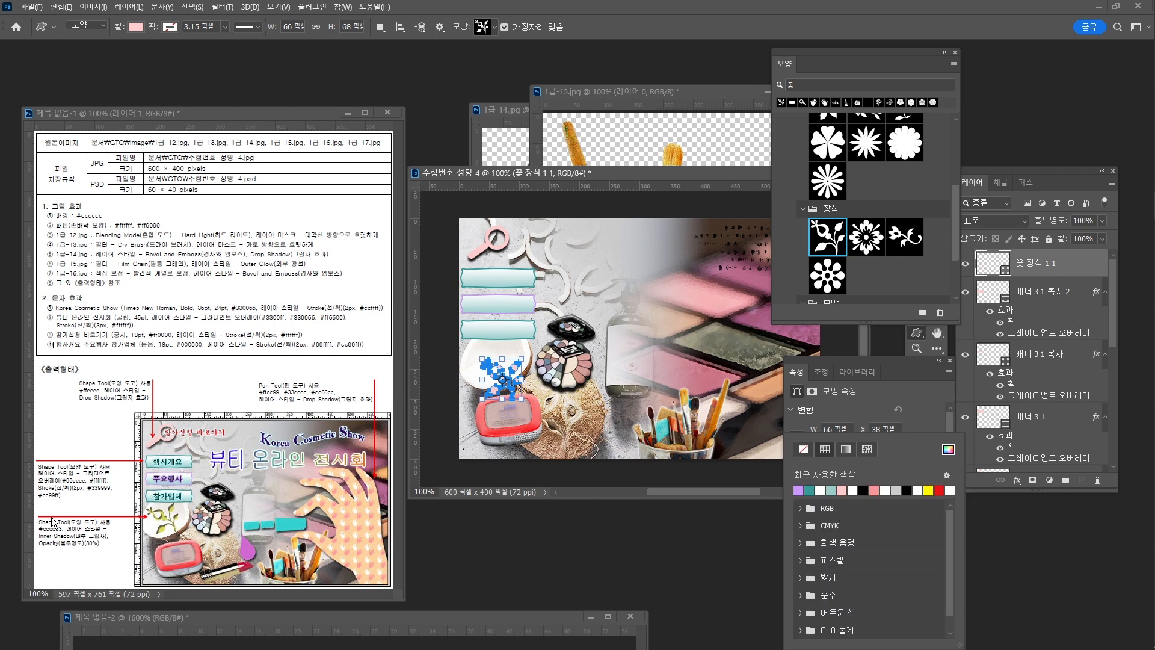
click(207, 545)
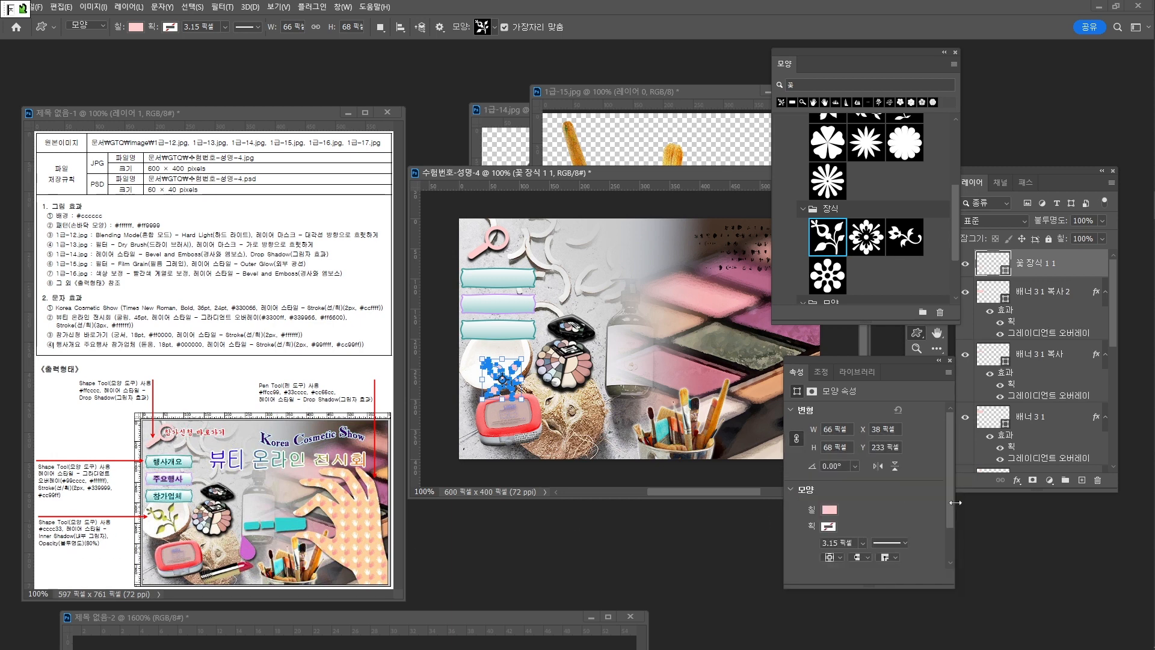
click(829, 509)
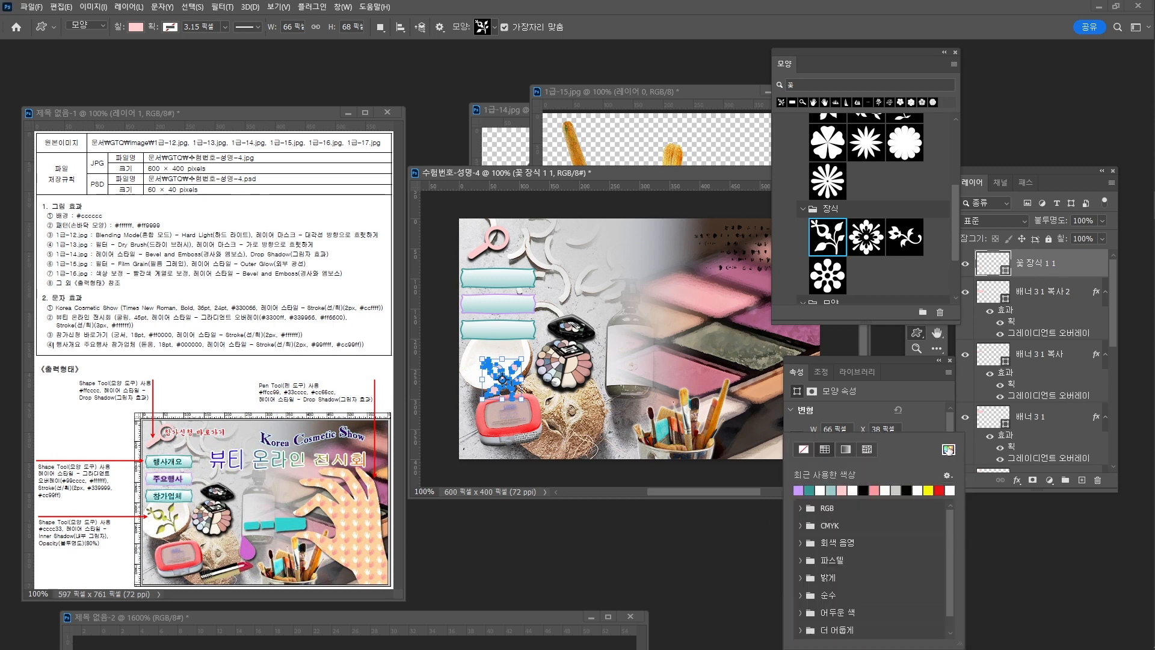
click(948, 449)
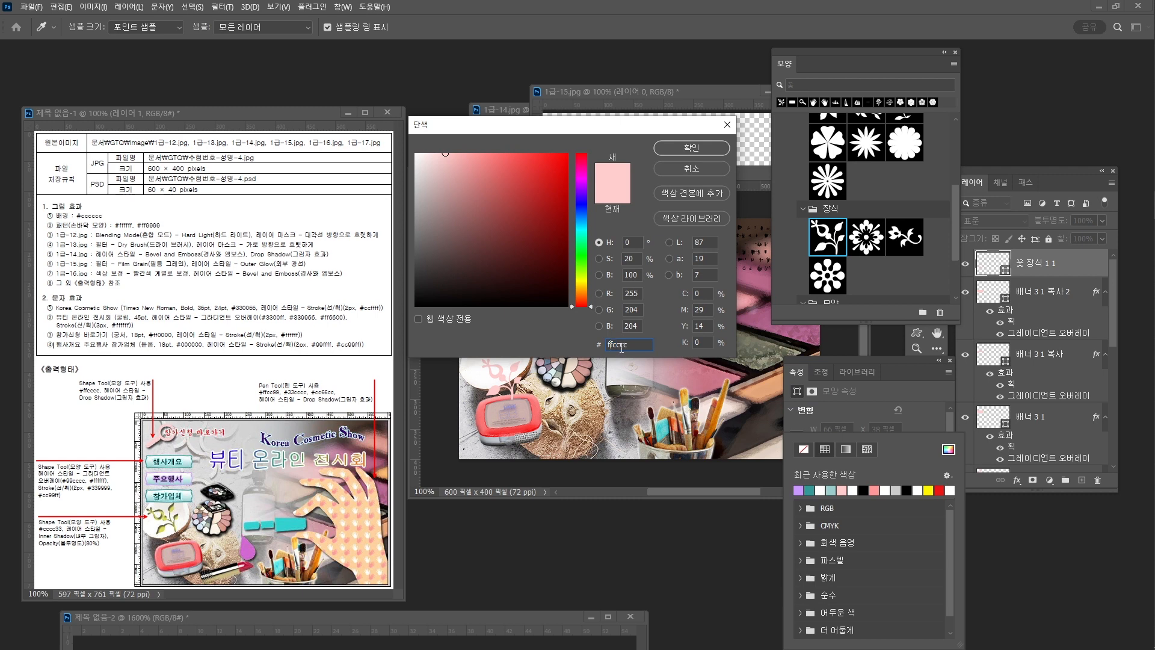
key(BackSpace)
key(BackSpace)
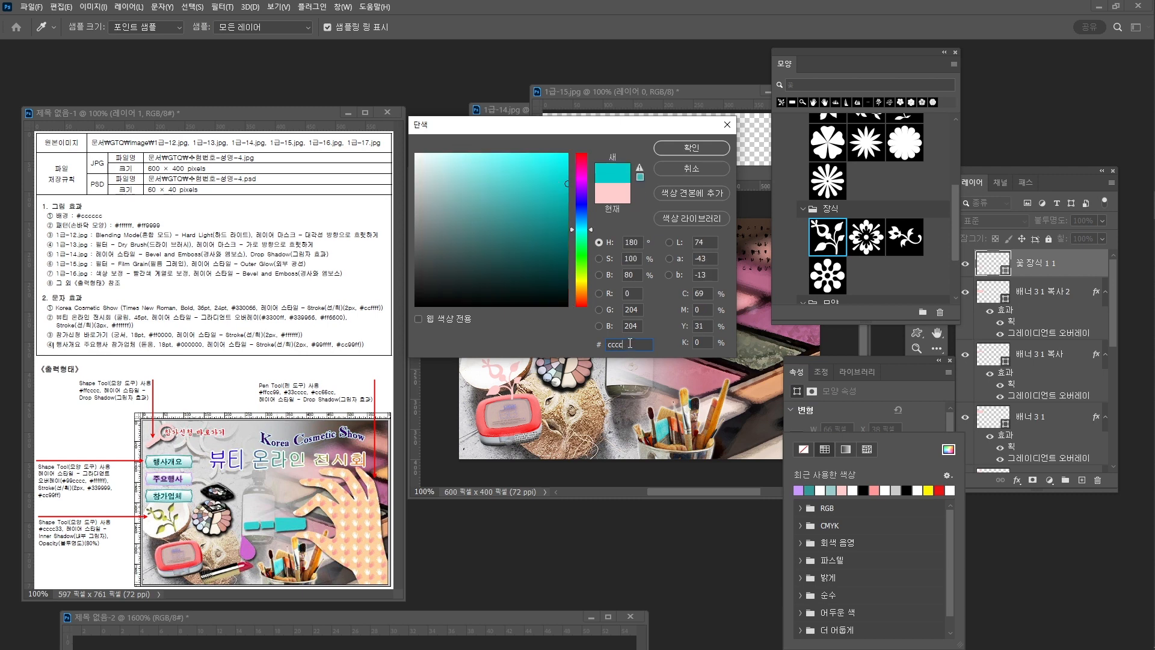
text(00)
click(692, 147)
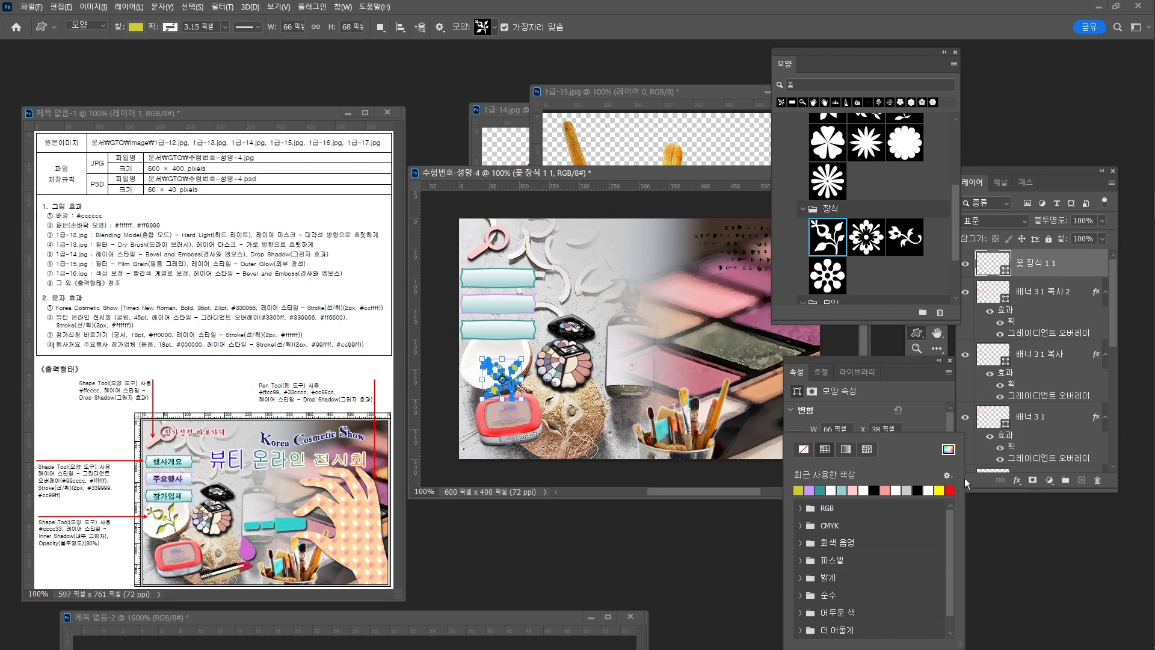
Add an inner shadow to the flower ornament and set its layer opacity to 80%.
click(1017, 479)
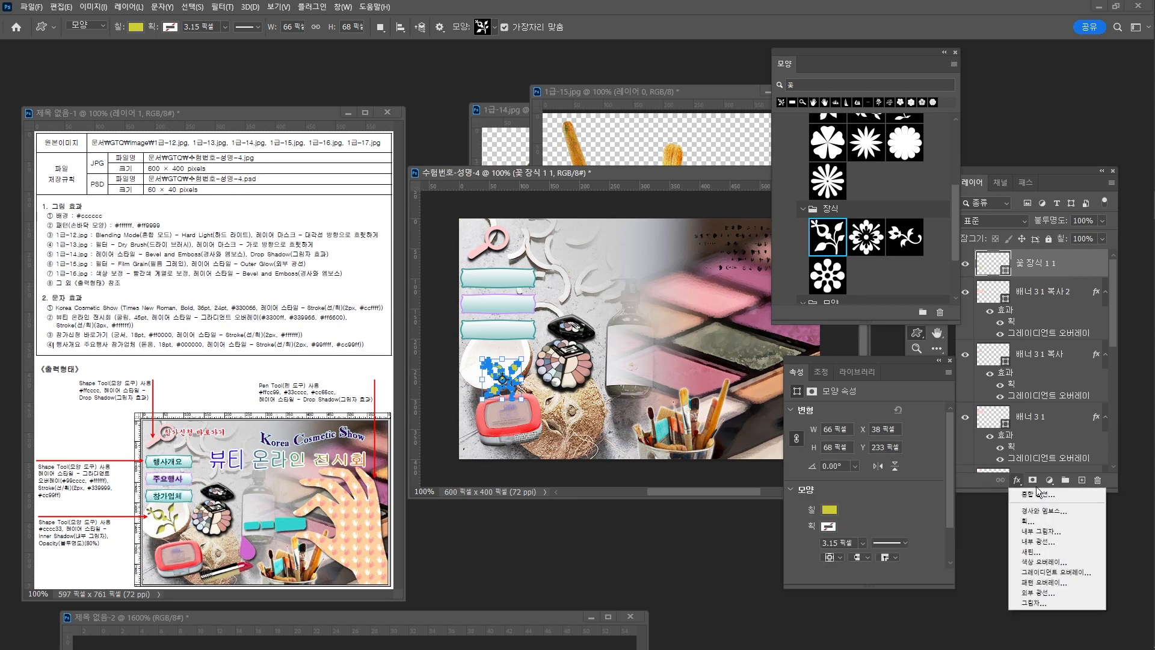
click(1060, 532)
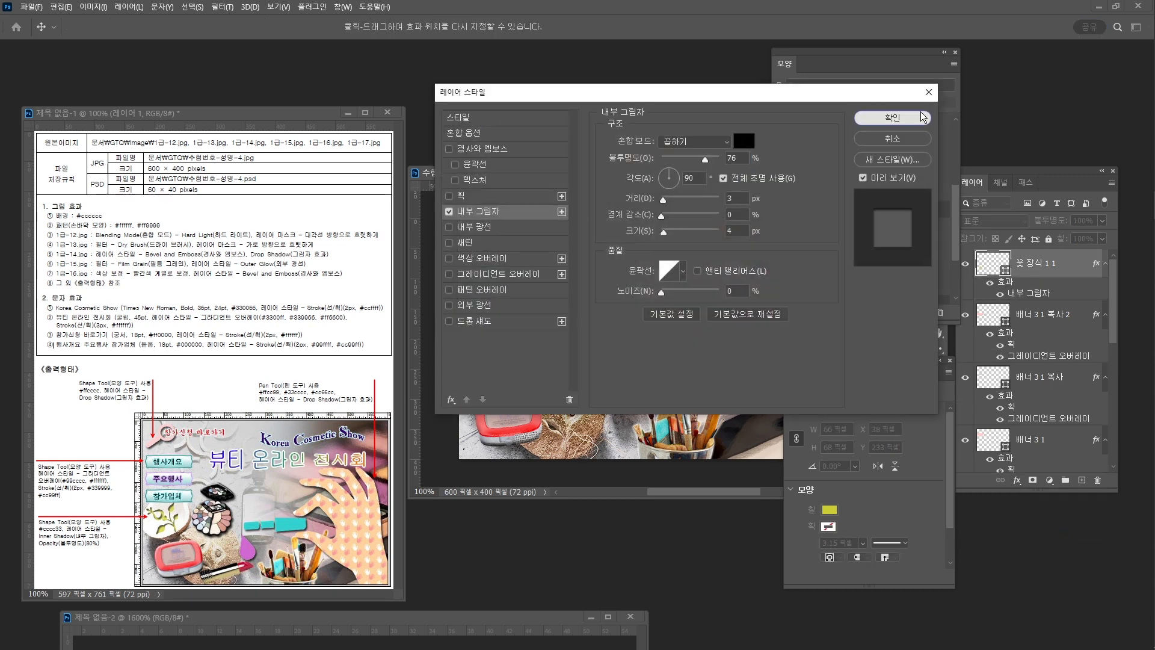
click(891, 117)
click(1078, 220)
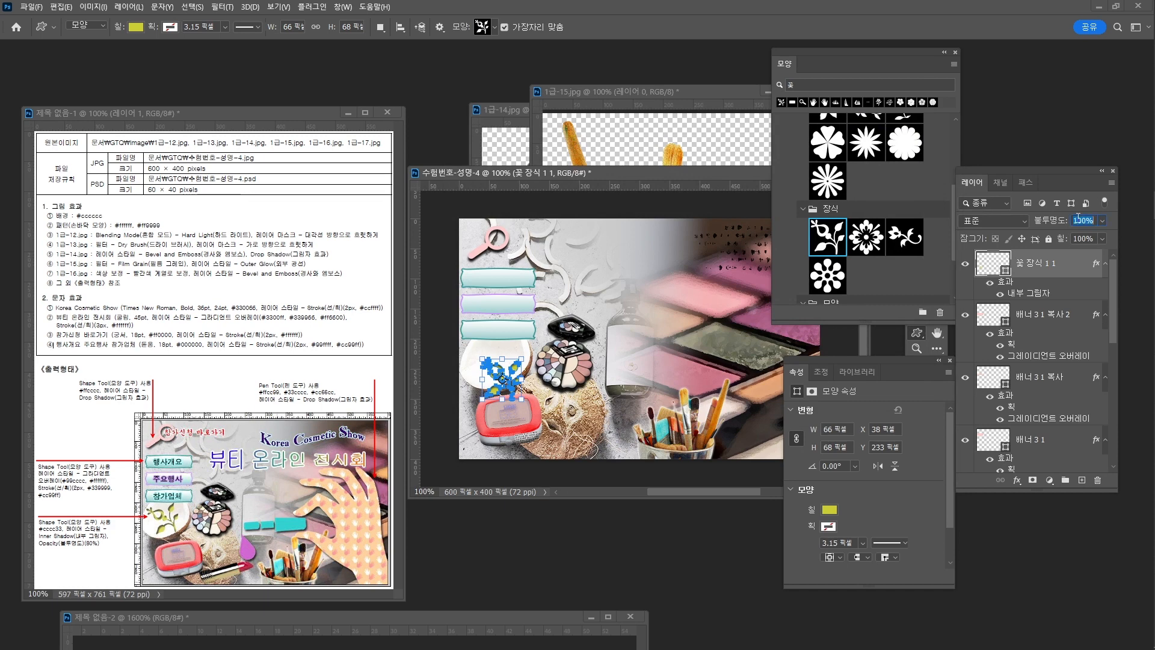
text(80)
Move the flower ornament onto the coconut half, centred at about X 57, Y 240 px, and rotate it about -13.84°.
key(ctrl+t)
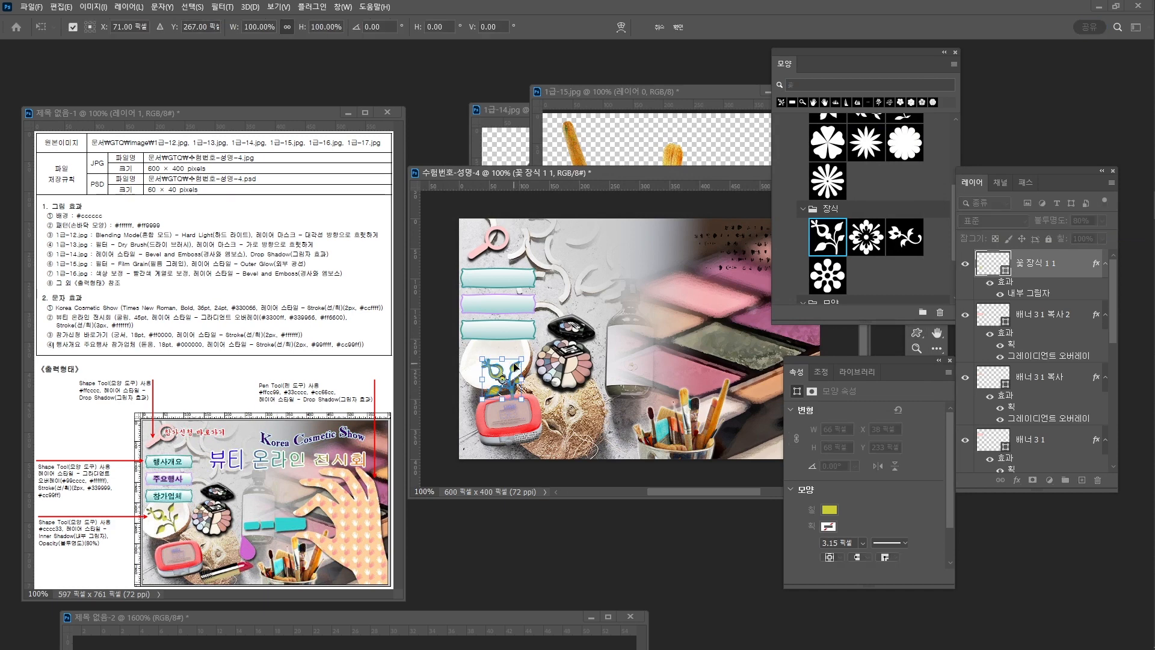
drag(512, 378, 503, 355)
key(Left)
key(Left)
key(Left)
key(Down)
key(Down)
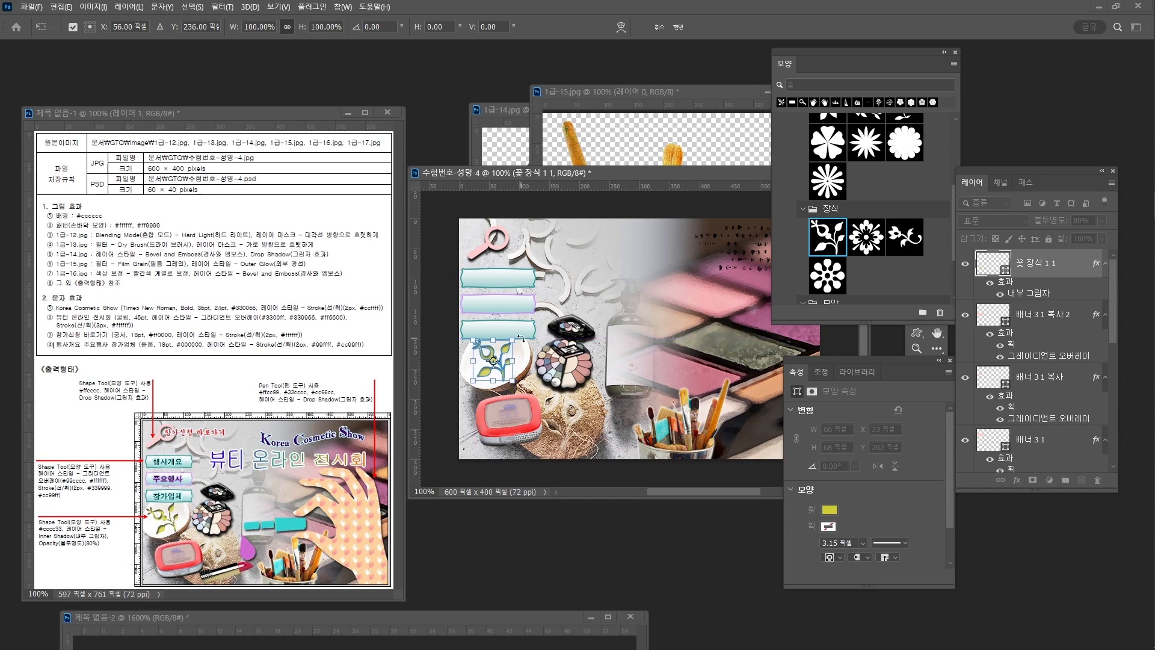
drag(521, 338, 493, 363)
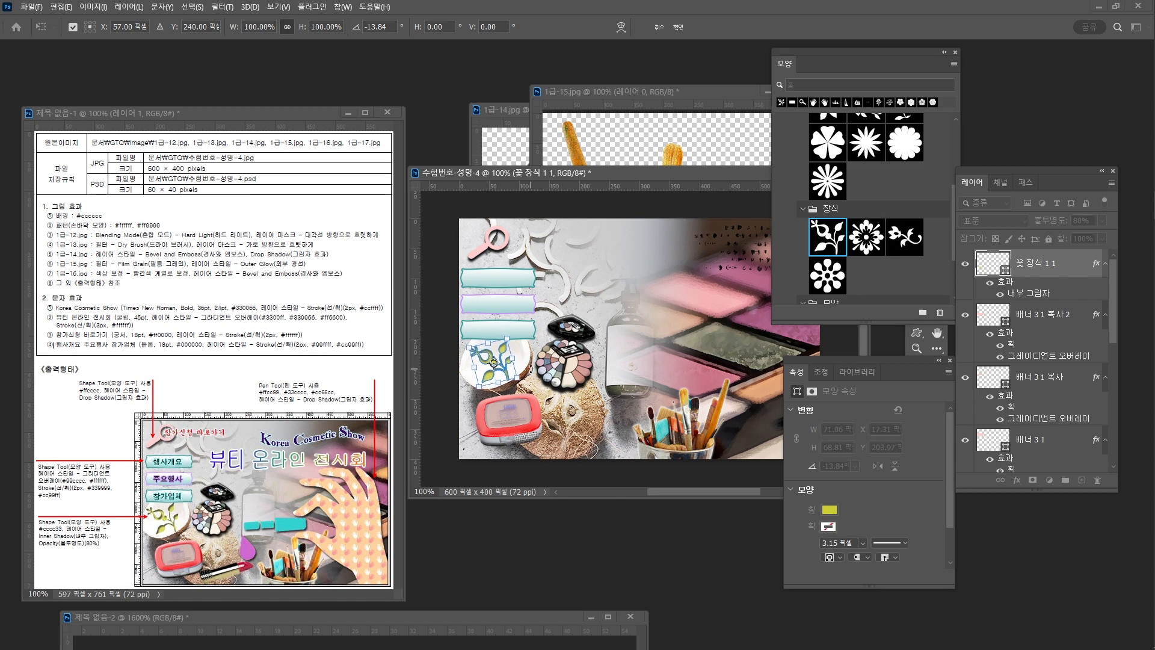
key(Return)
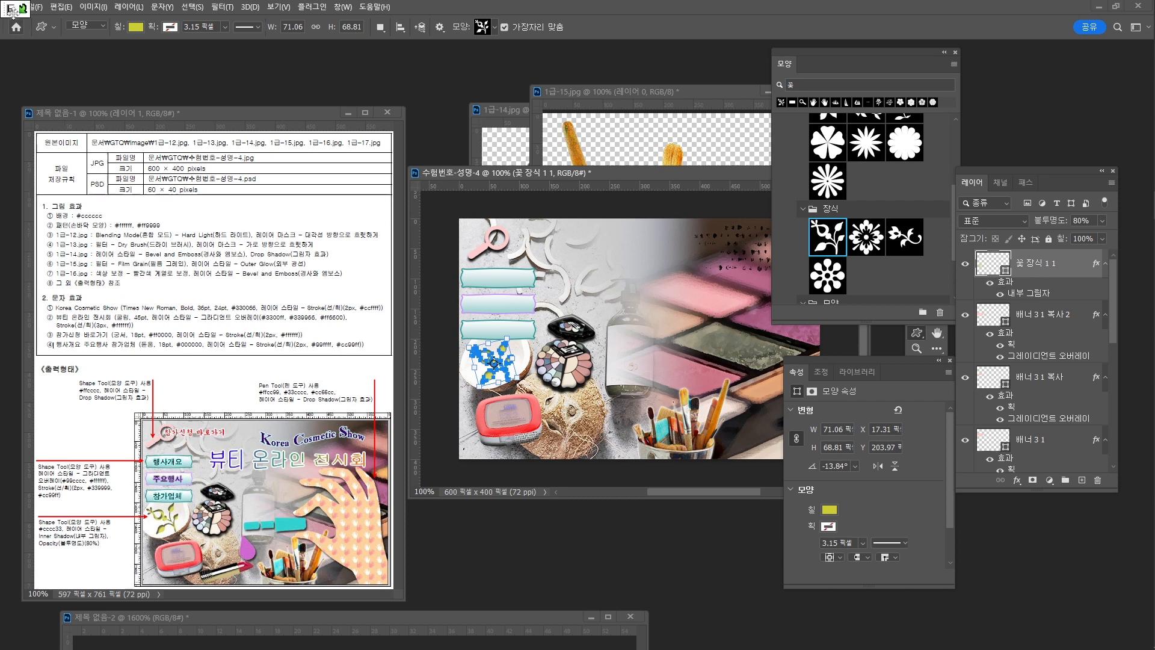
Switch to the Move tool and close the shape library and shape properties to clear the workspace.
key(v)
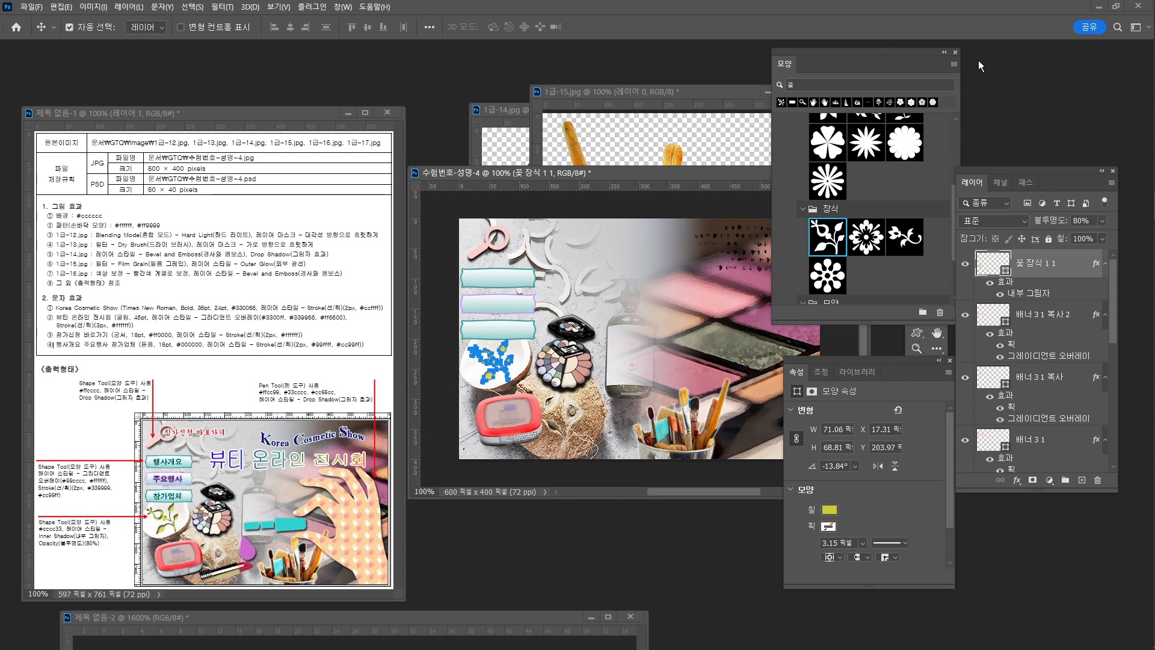
click(954, 52)
click(950, 360)
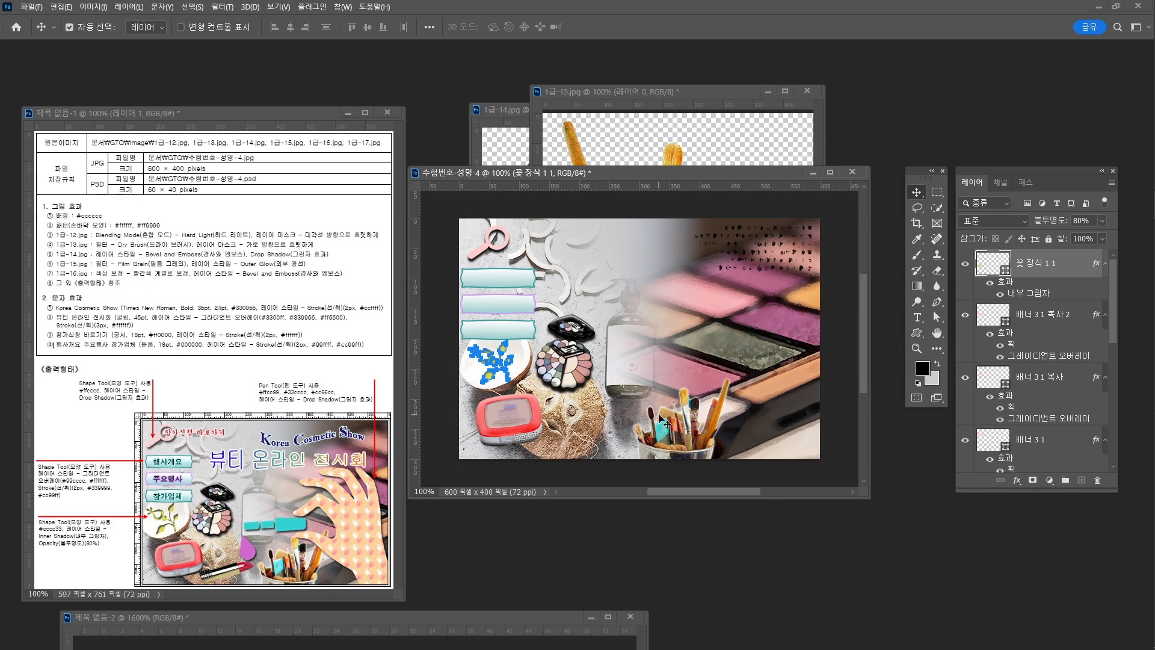
Start the hand outline as a Pen shape with two wrist points at the canvas's lower right edge, undoing the misplaced third point.
key(p)
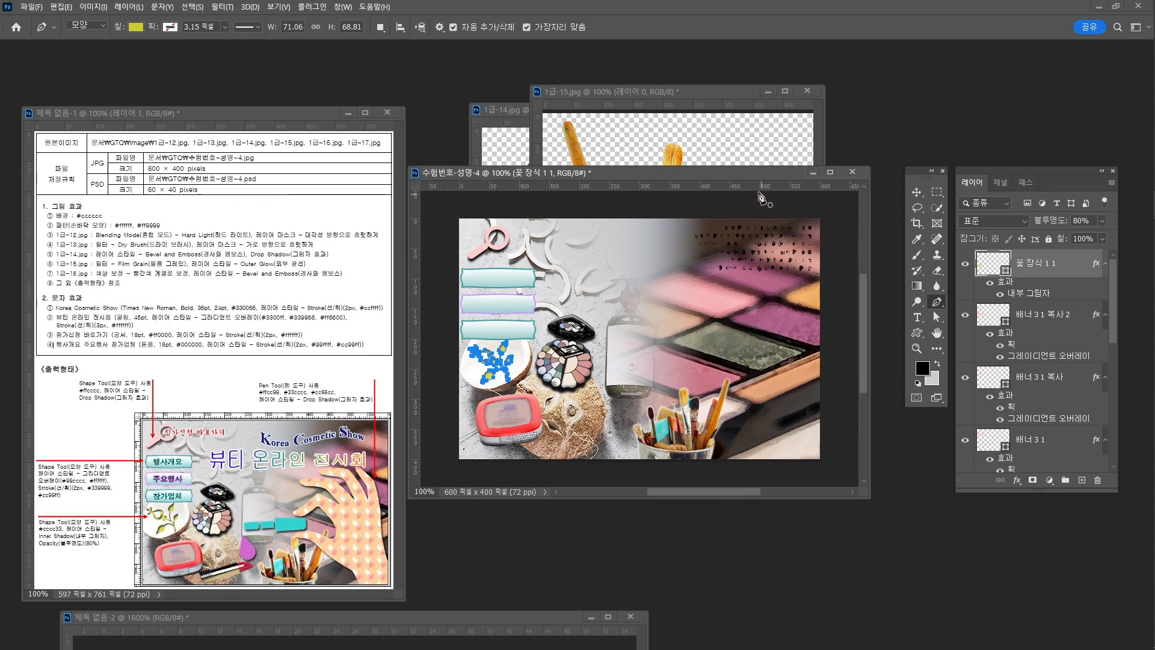
click(768, 467)
click(761, 439)
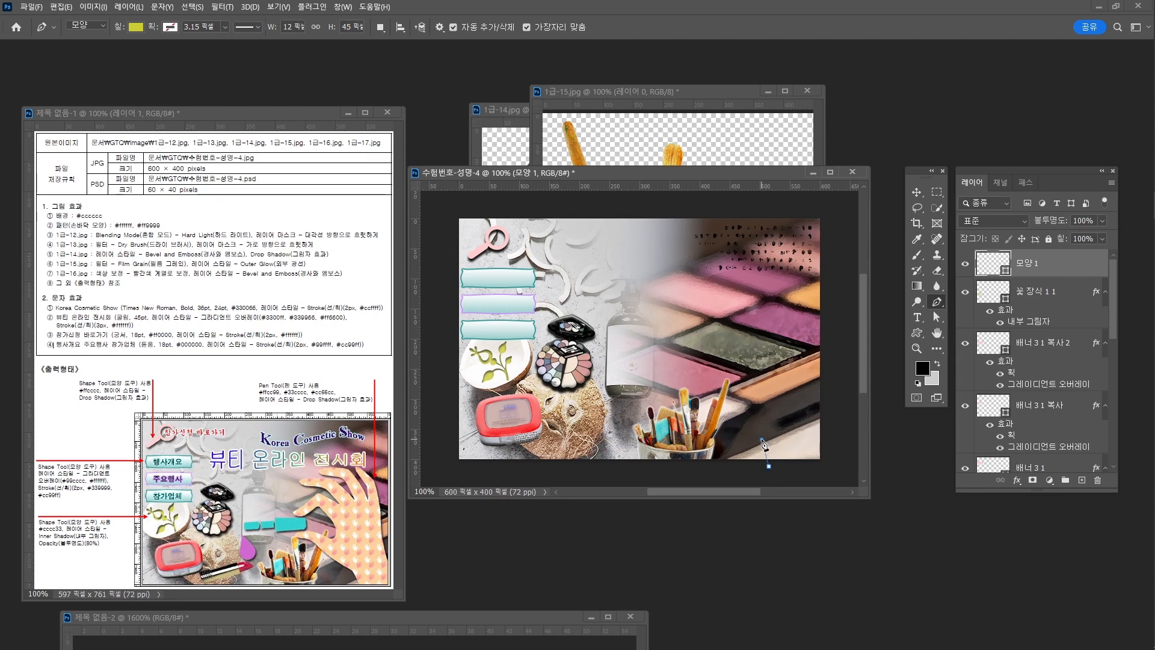
click(712, 403)
drag(711, 403, 711, 393)
key(ctrl+z)
Give the pen shape no fill and a black stroke of about 3.79 px so its outline is easy to follow.
click(136, 27)
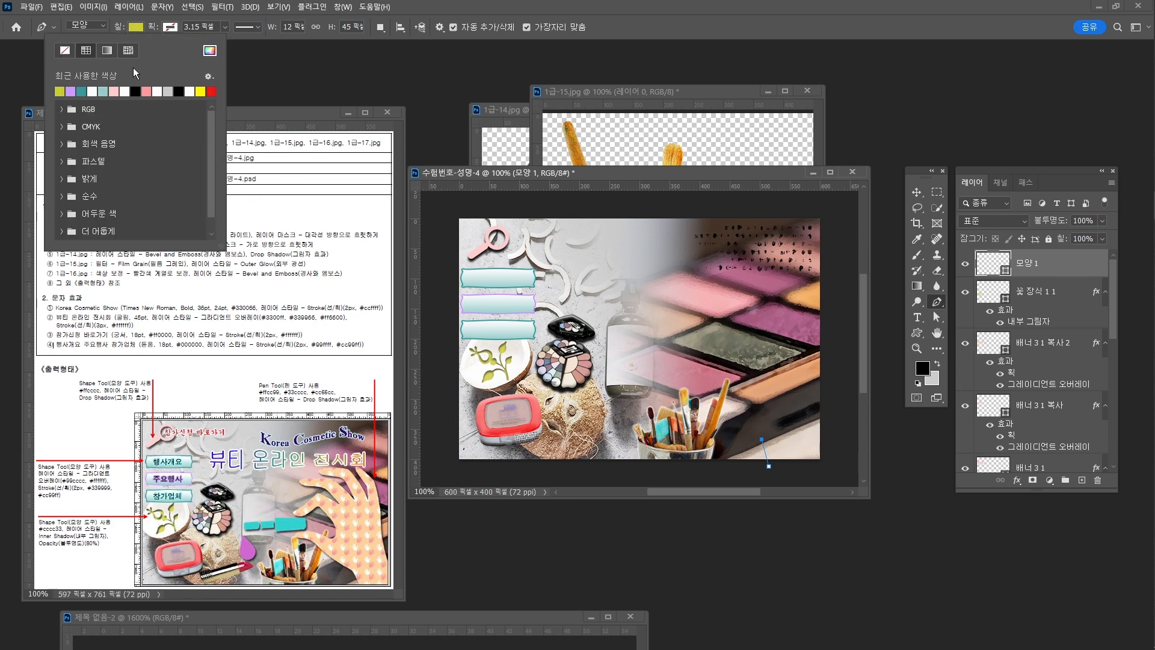
click(61, 53)
click(171, 27)
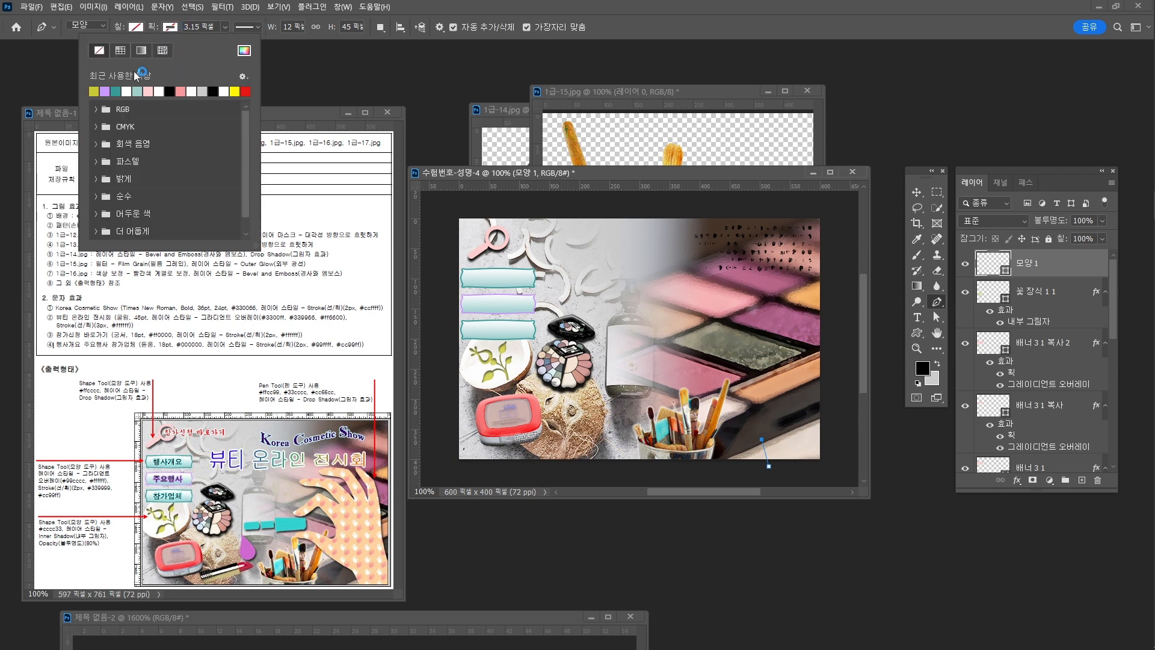
click(173, 92)
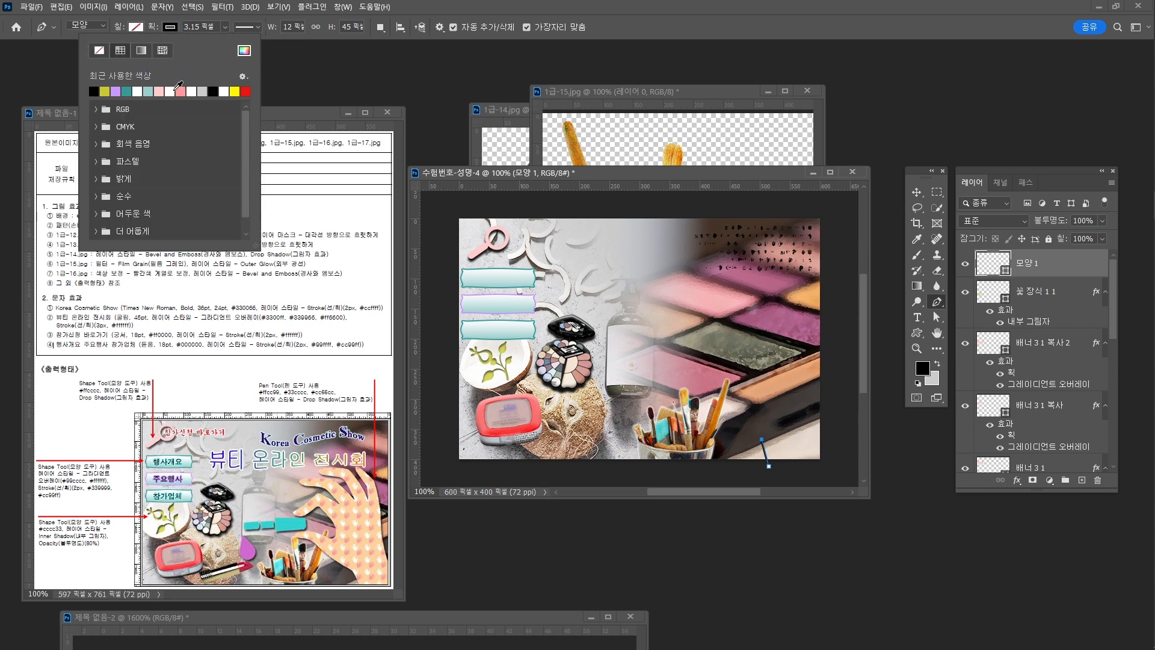
click(224, 27)
drag(224, 42, 225, 43)
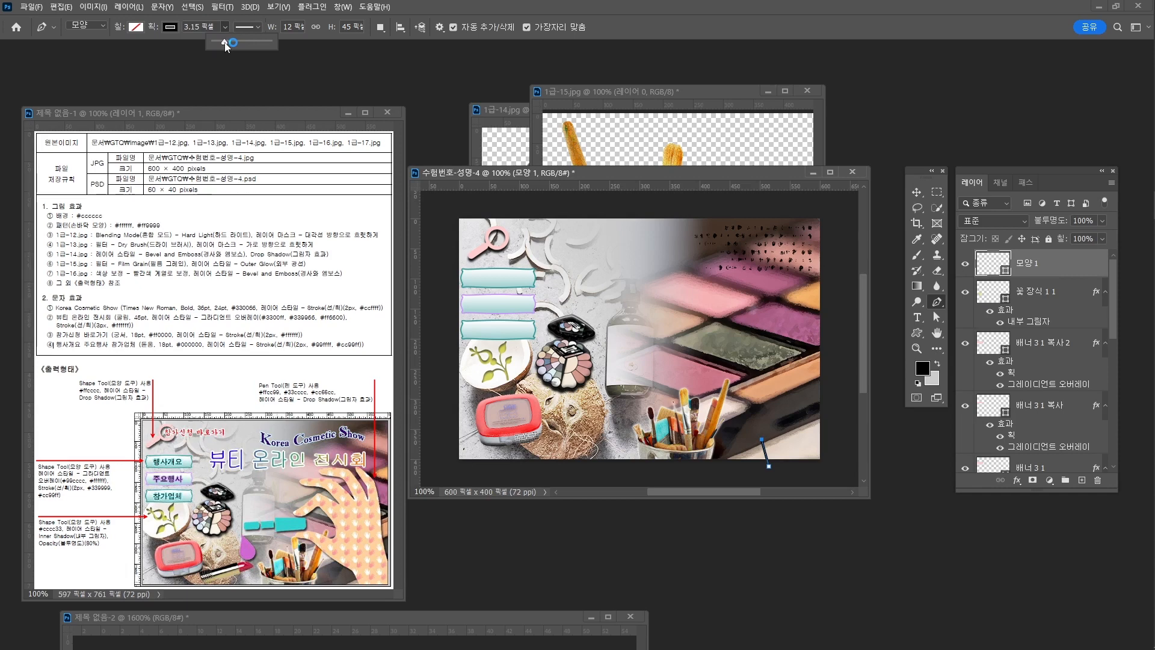
click(413, 38)
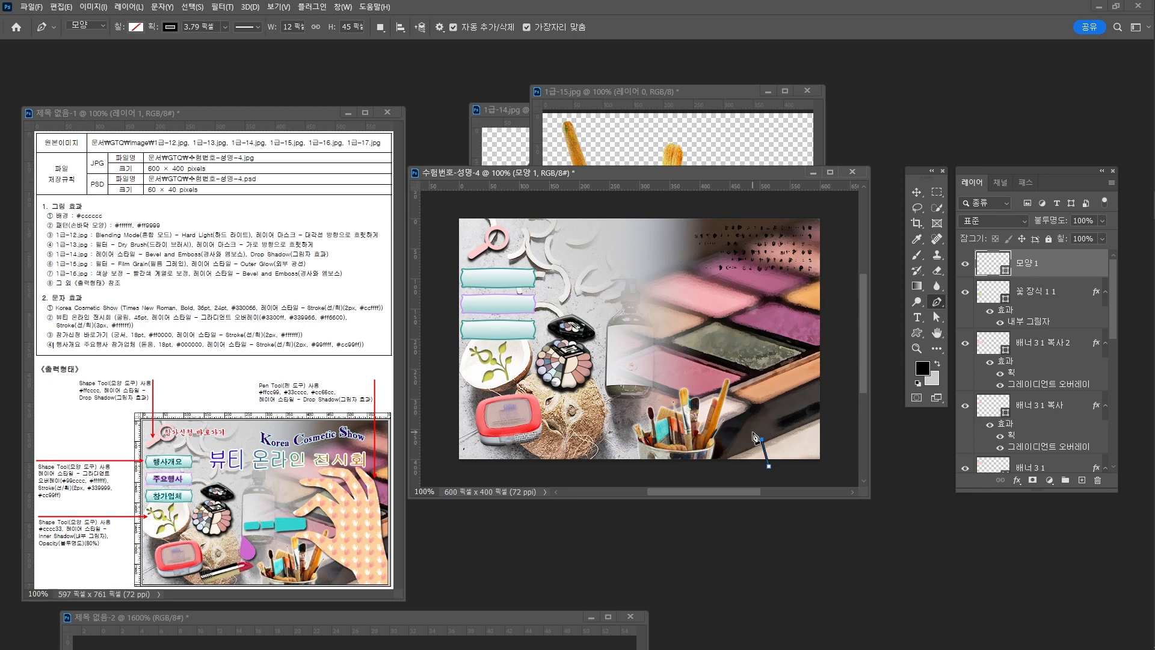
Extend the pen path from the wrist with a curved lower hand edge up toward the thumb, above the brushes.
click(690, 372)
click(689, 359)
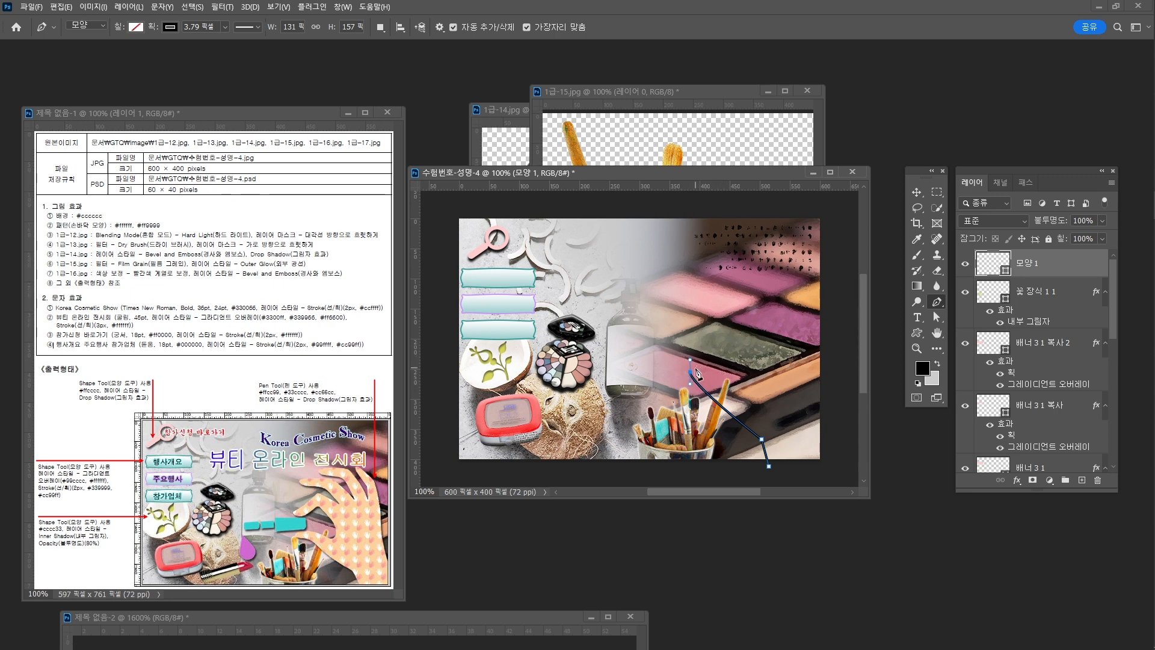
drag(691, 373, 688, 383)
Zoom to 200% and trace the thumb with the Pen tool around its tip and back to its inner base.
key(z)
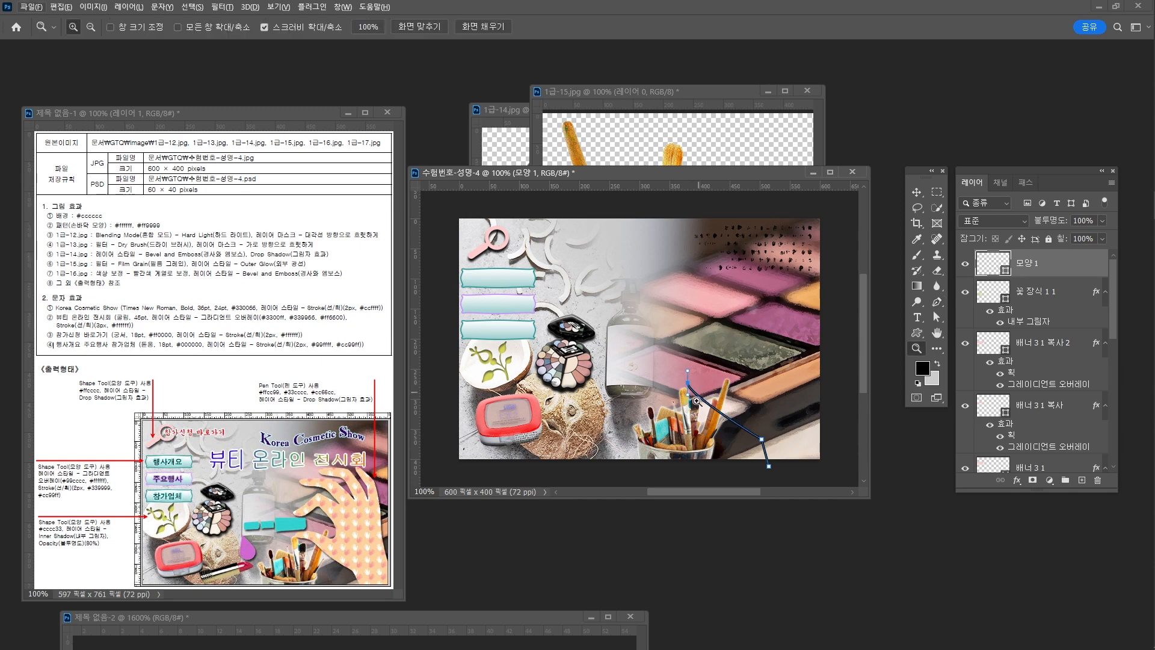
click(689, 388)
scroll(689, 402, down, 2)
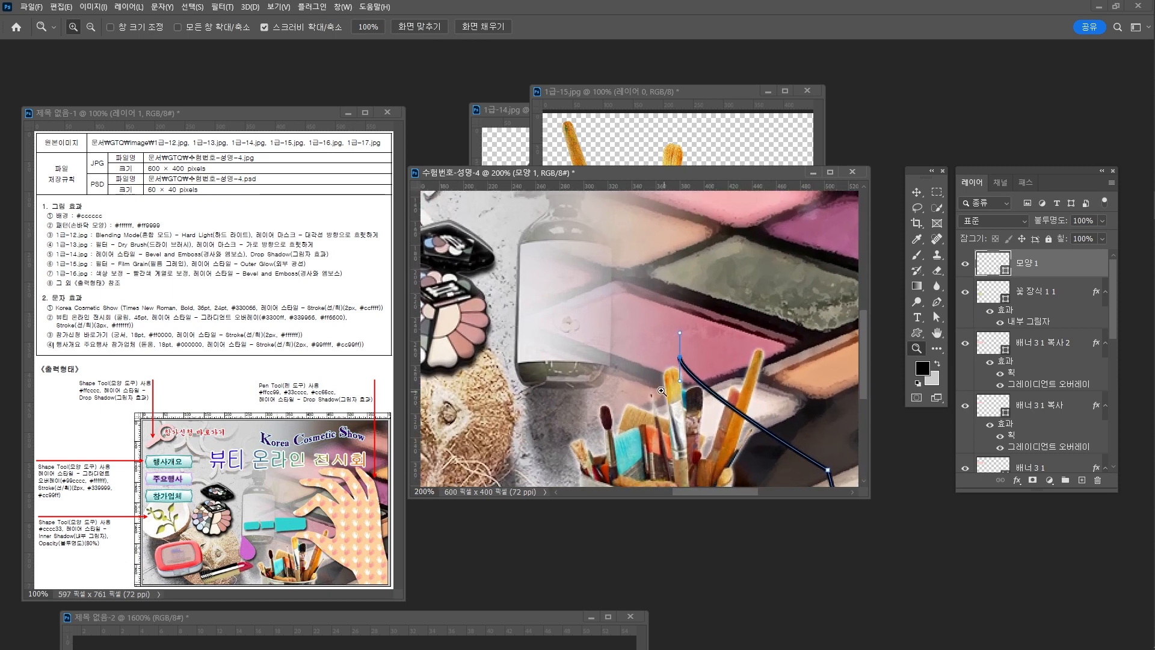
key(p)
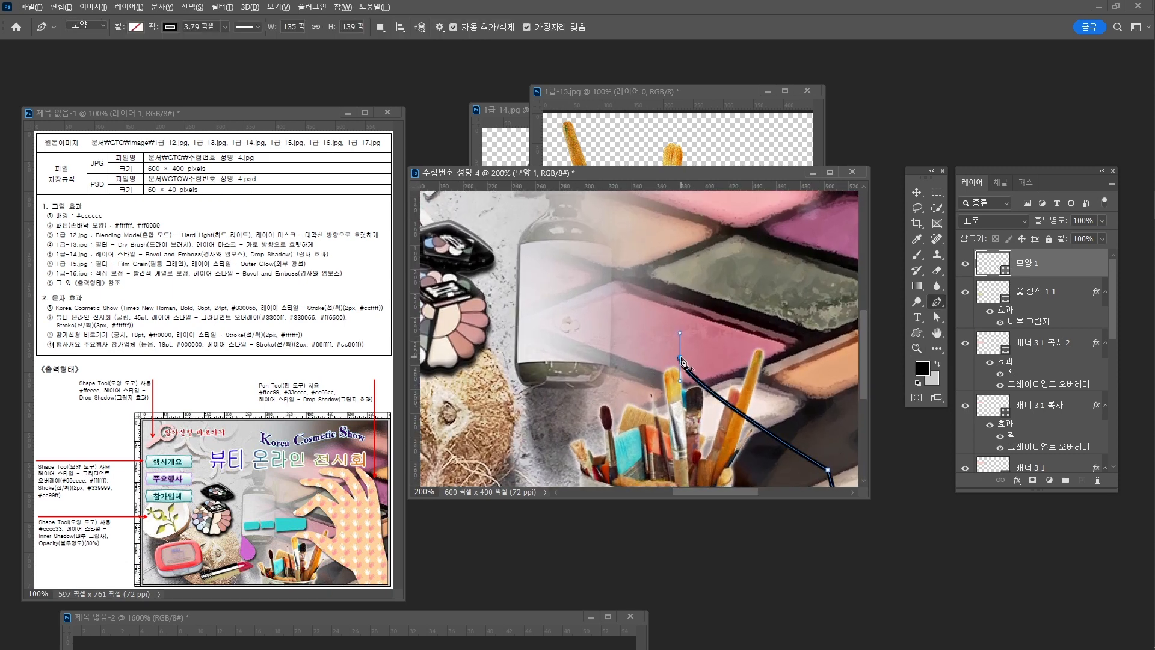
alt+click(680, 358)
drag(681, 357, 664, 380)
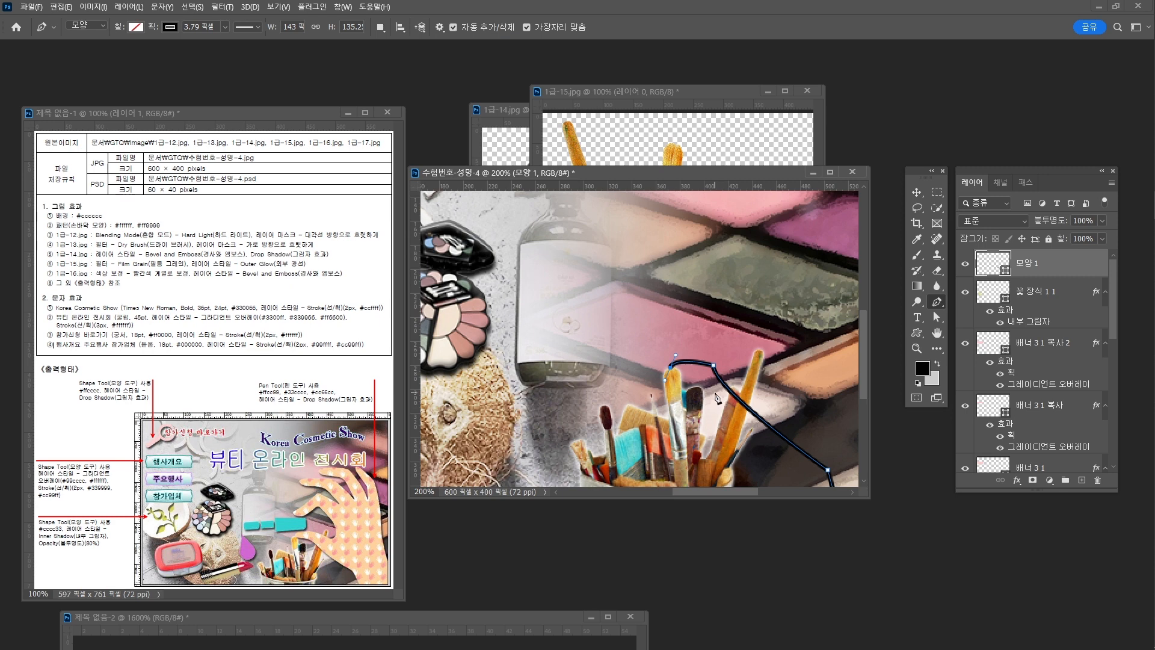
mouse_move(682, 333)
mouse_down()
mouse_move(719, 327)
mouse_move(671, 392)
mouse_up()
alt+click(682, 333)
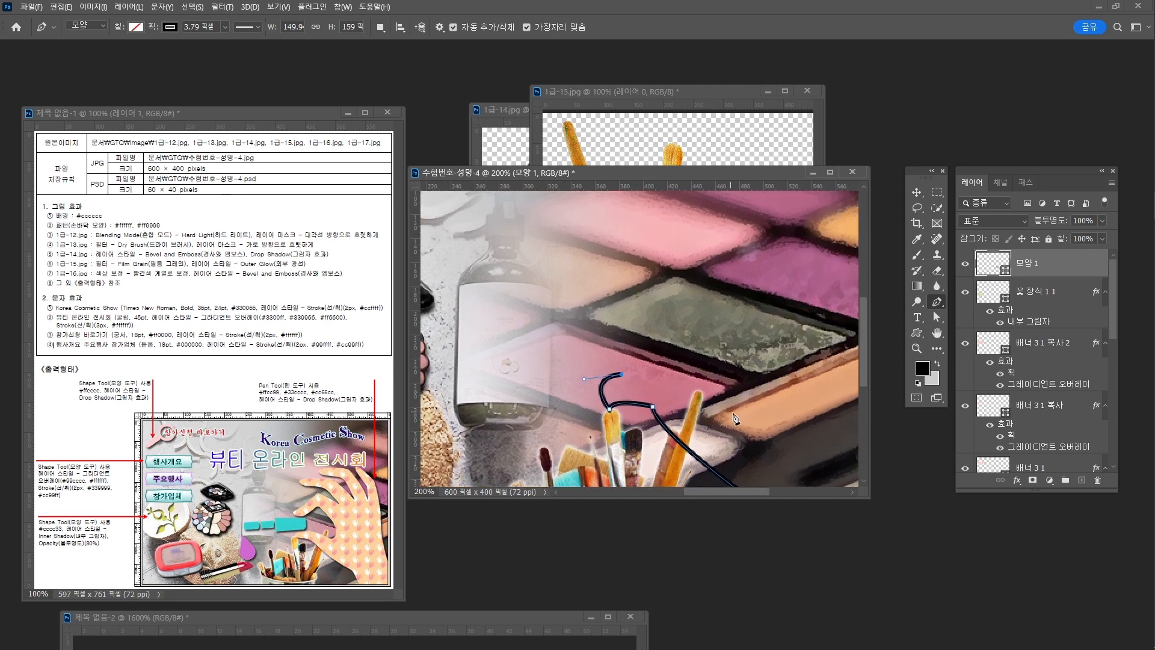
drag(735, 425, 748, 454)
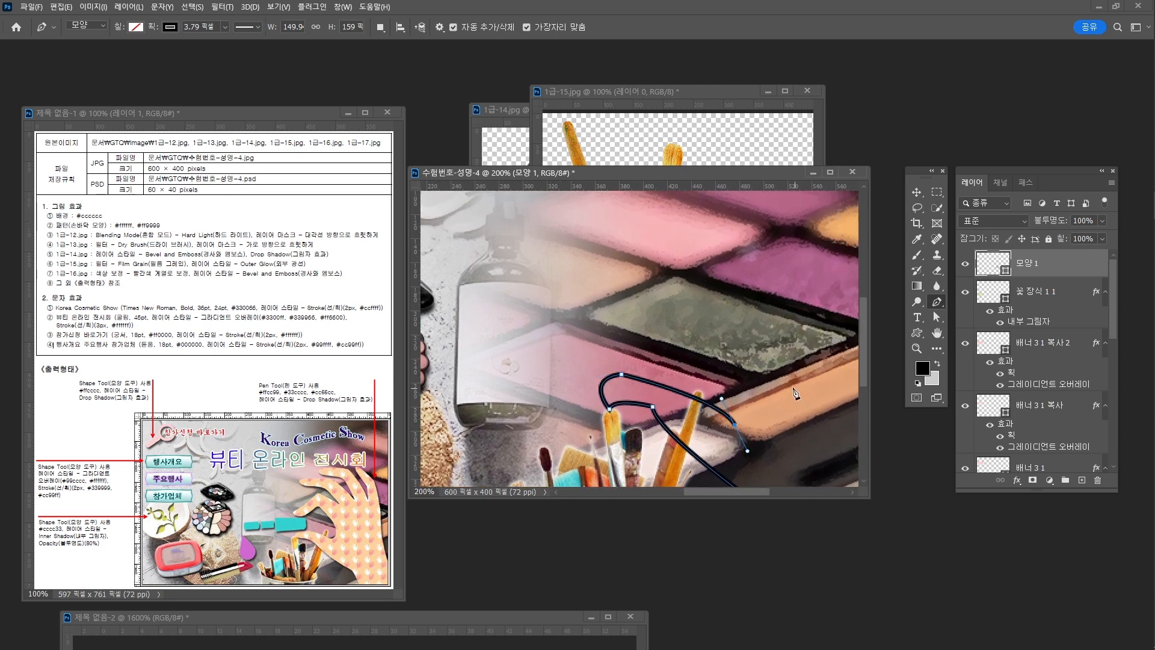
Curve the hand outline from the thumb's inner base up to the start of the index finger, across the green eyeshadow.
drag(769, 382, 737, 407)
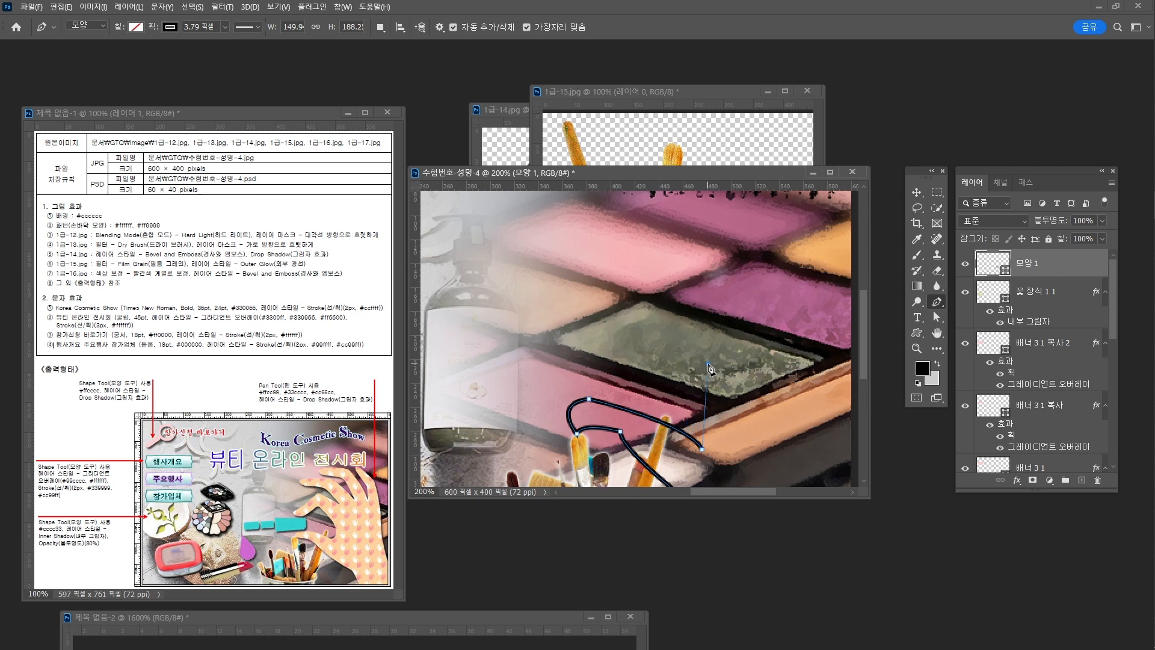
drag(736, 396, 658, 304)
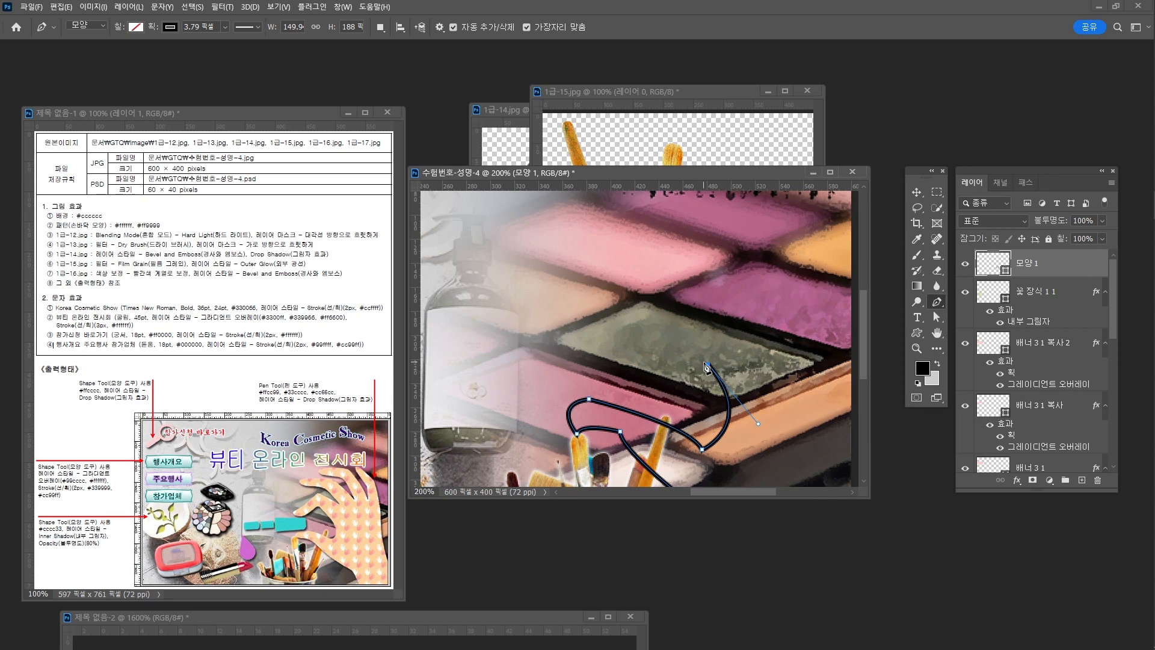
key(ctrl+z)
drag(656, 313, 663, 306)
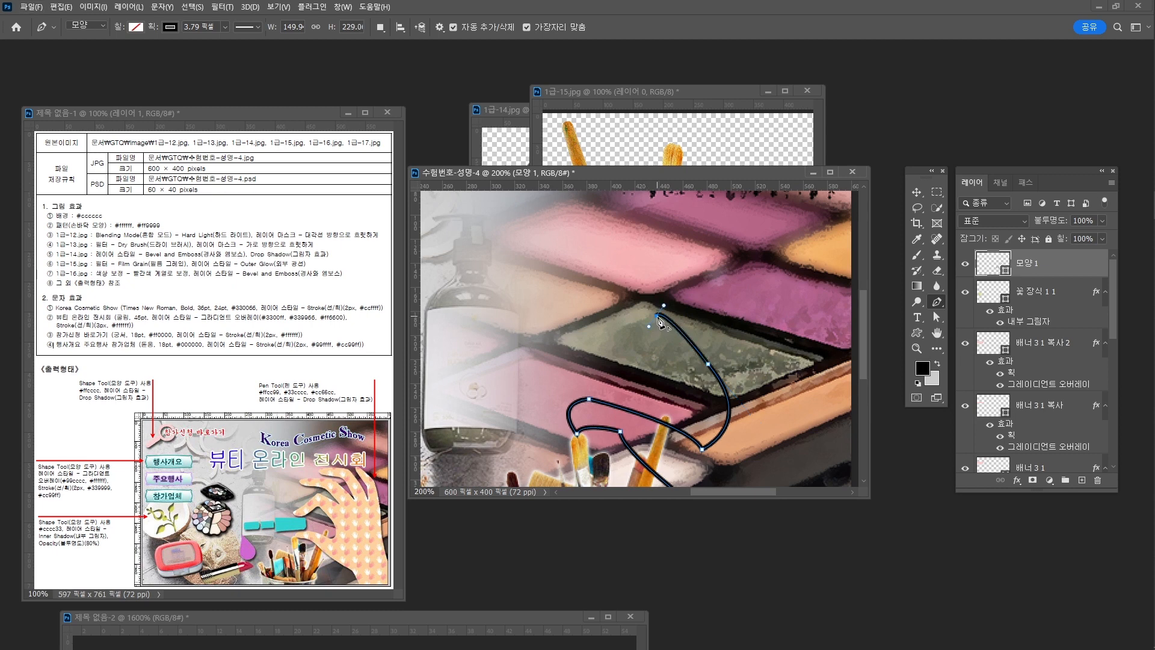
Trace the index finger around its tip and along its upper edge to the gap before the middle finger.
alt+click(657, 316)
drag(579, 353, 599, 355)
alt+click(579, 354)
click(581, 318)
drag(581, 319, 588, 370)
alt+click(582, 320)
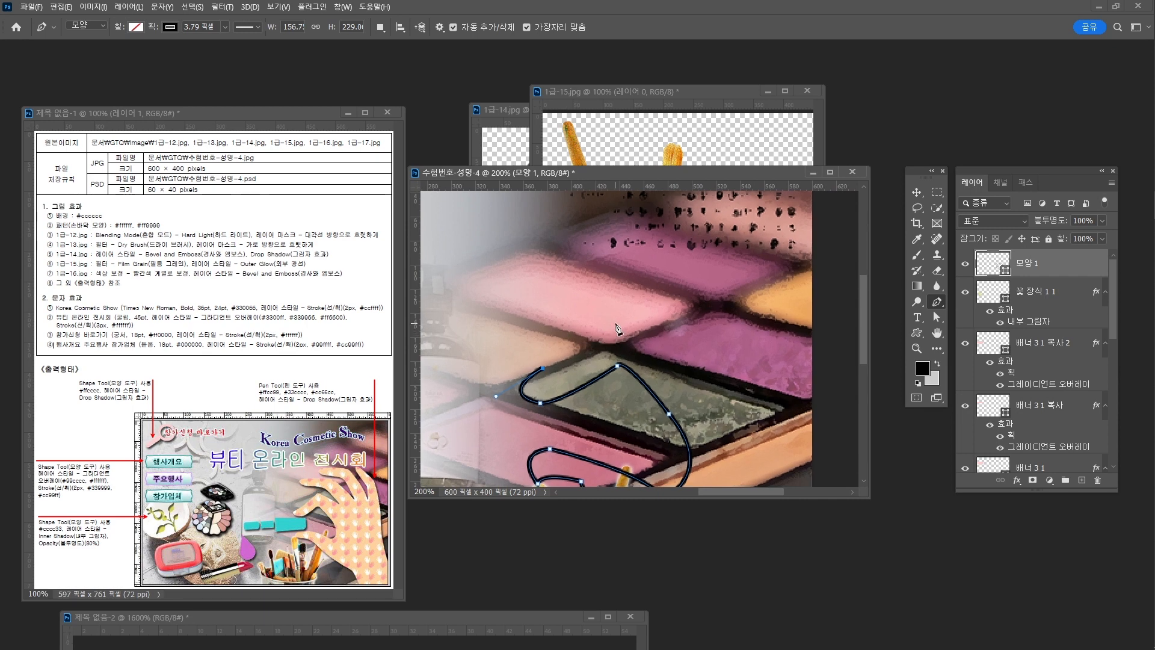
drag(617, 313, 623, 314)
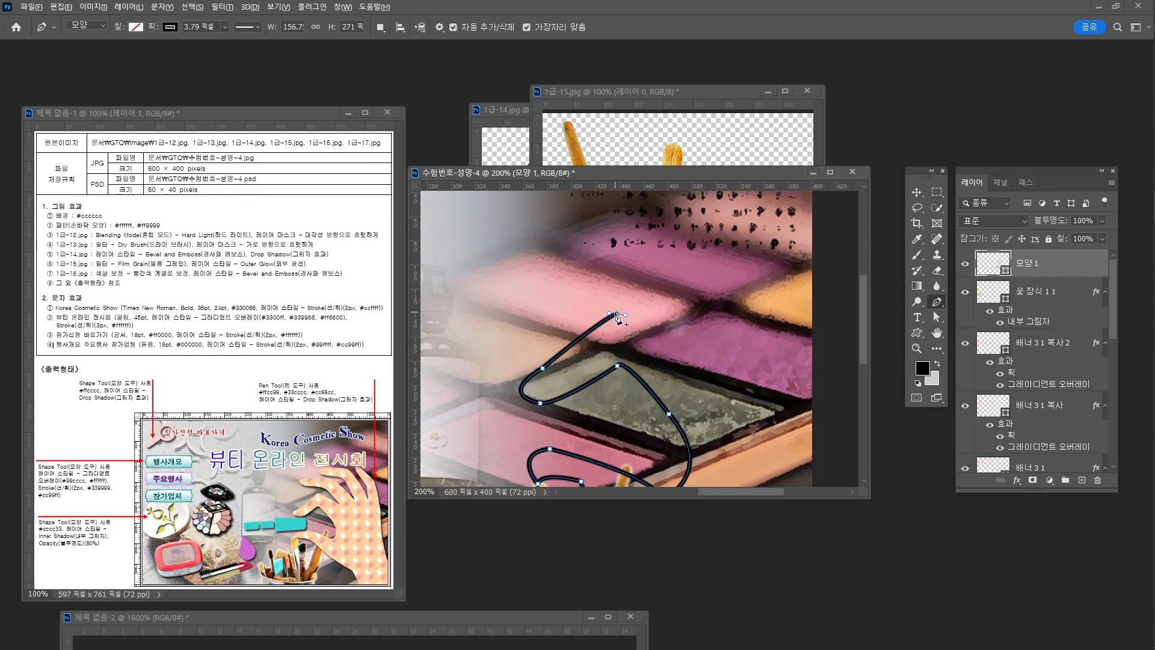
drag(708, 359, 716, 388)
drag(706, 360, 699, 372)
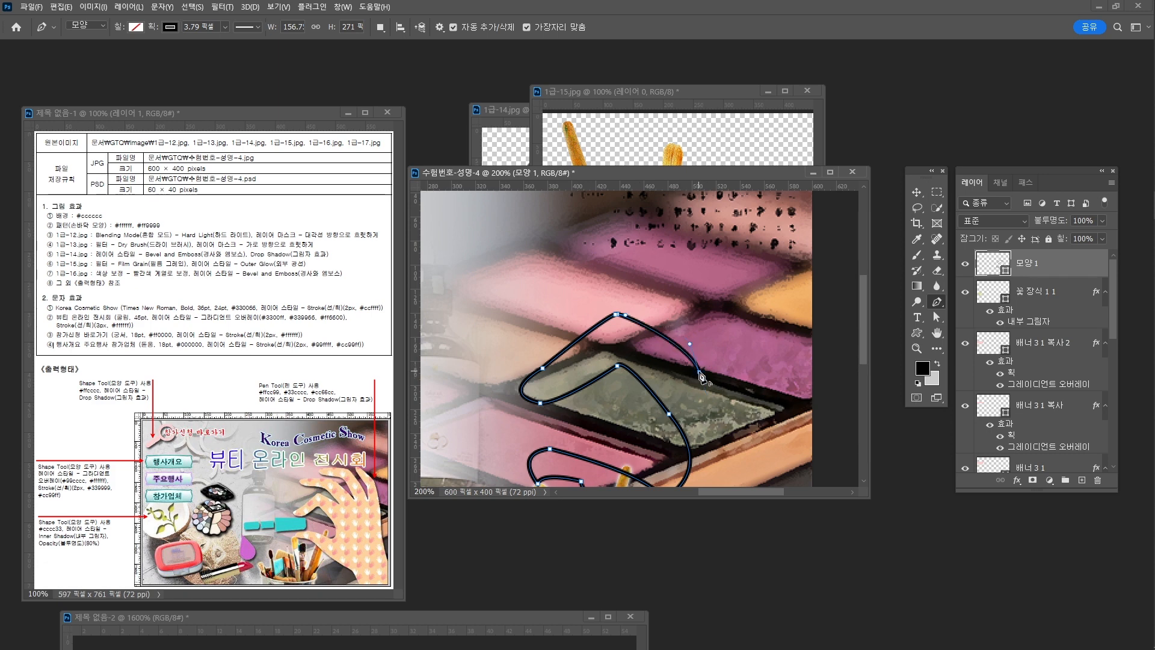
Trace the middle finger's lower edge, rounded tip and upper edge down to the gap before the ring finger.
mouse_move(700, 374)
mouse_down()
mouse_move(666, 286)
mouse_move(631, 274)
mouse_move(652, 288)
mouse_move(662, 383)
mouse_up()
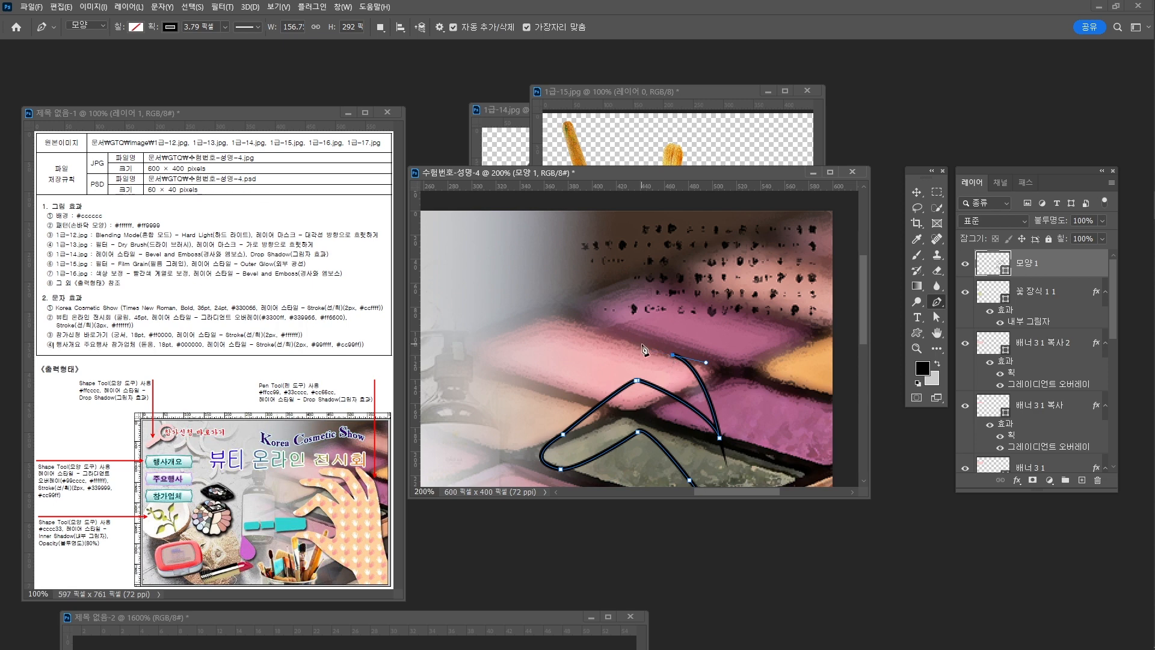
drag(626, 333, 602, 342)
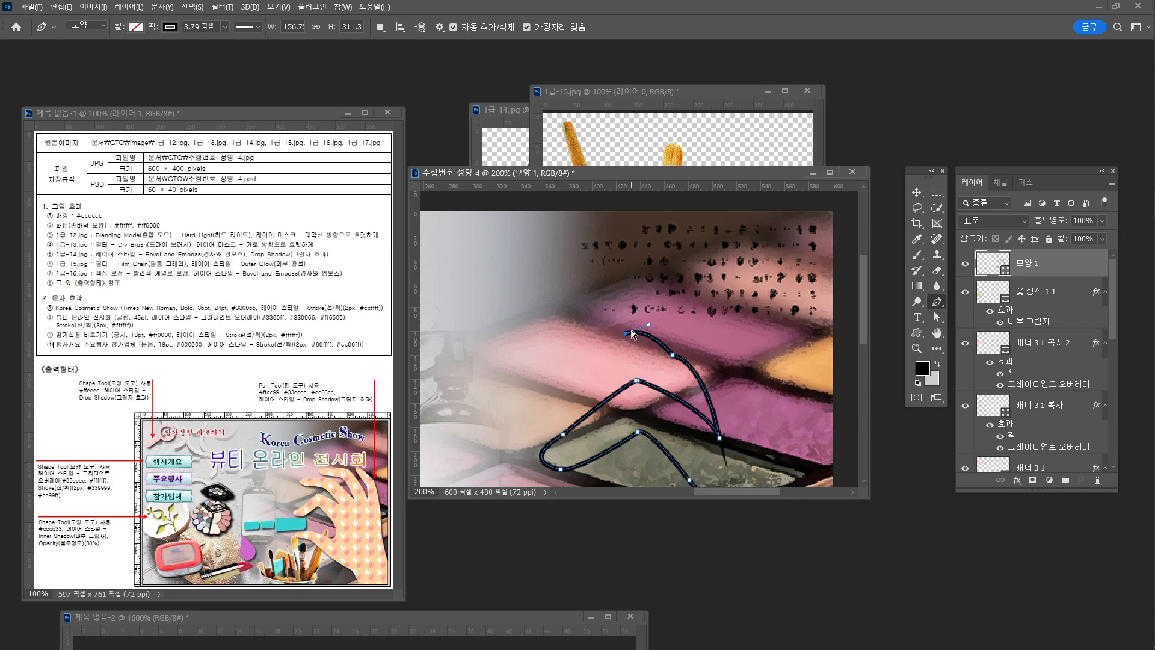
drag(626, 333, 624, 349)
click(565, 353)
click(569, 319)
drag(607, 307, 609, 308)
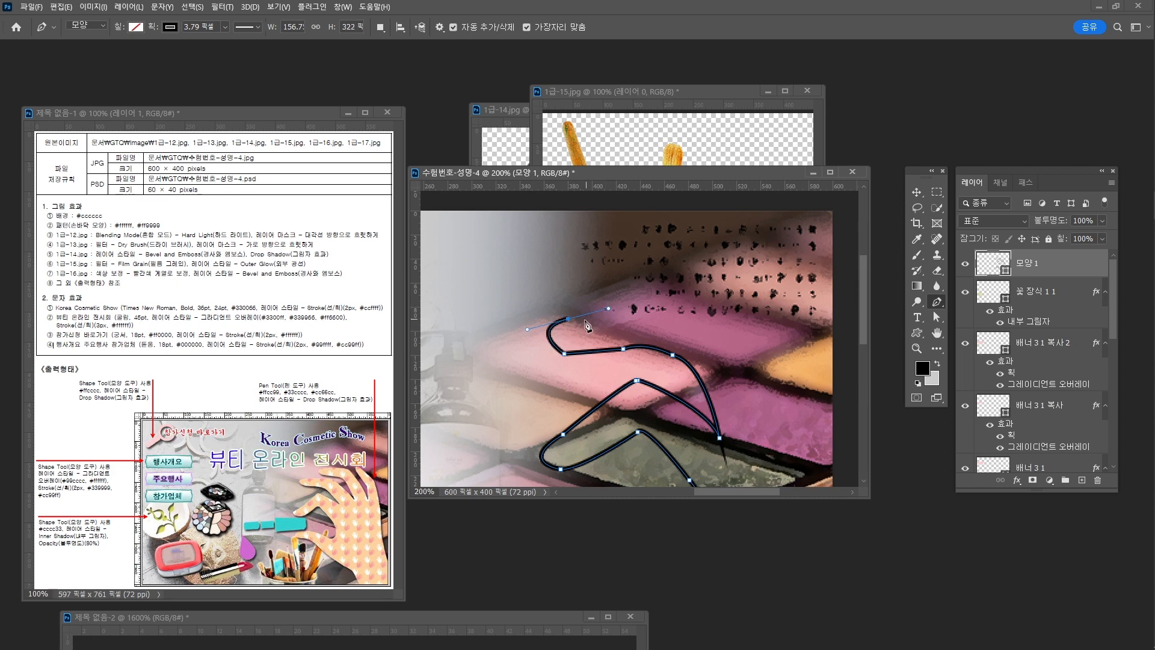
drag(704, 340, 651, 339)
alt+click(692, 321)
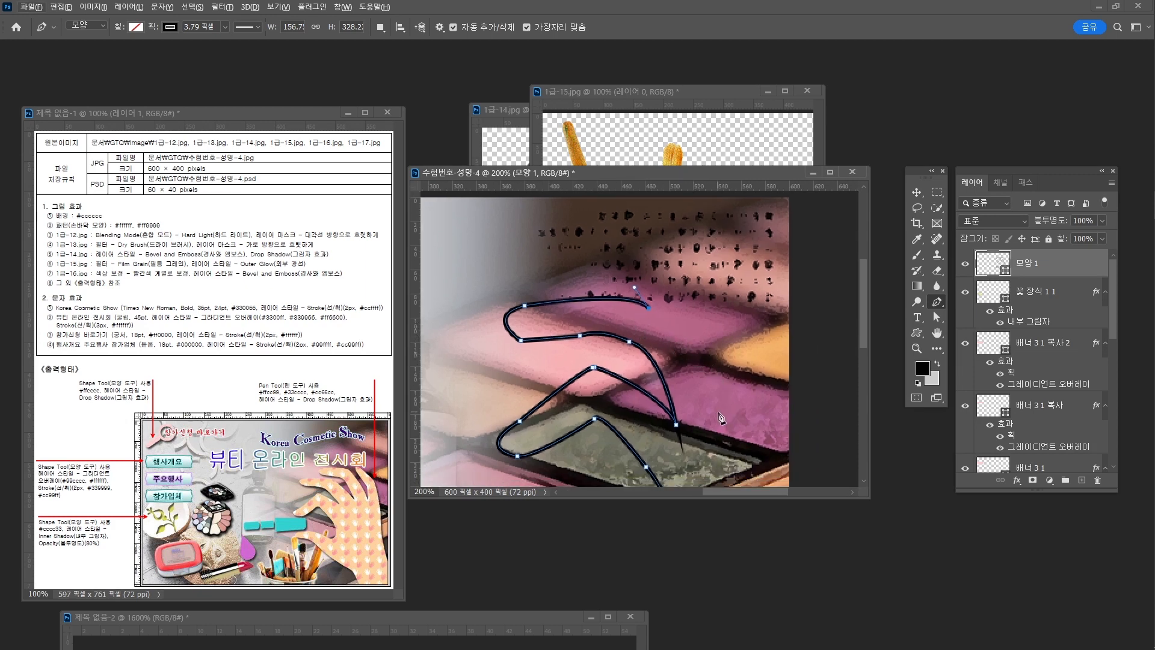
drag(717, 410, 711, 456)
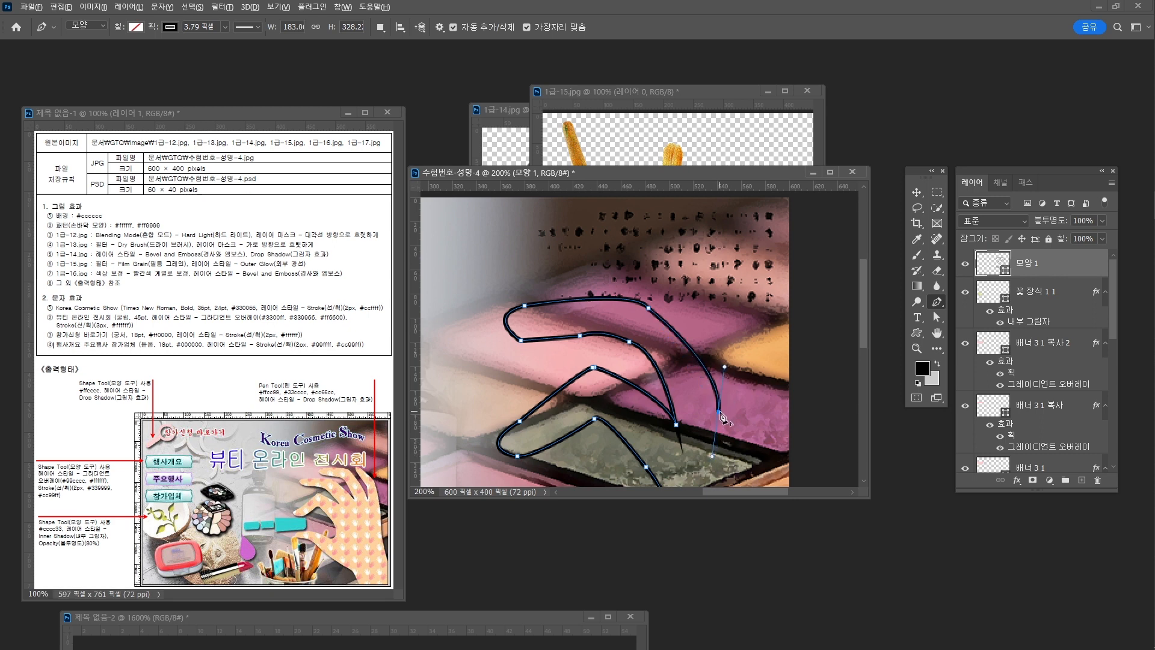
click(718, 411)
Trace the ring finger's lower edge, rounded tip and upper edge down to the gap before the little finger.
drag(691, 290, 660, 281)
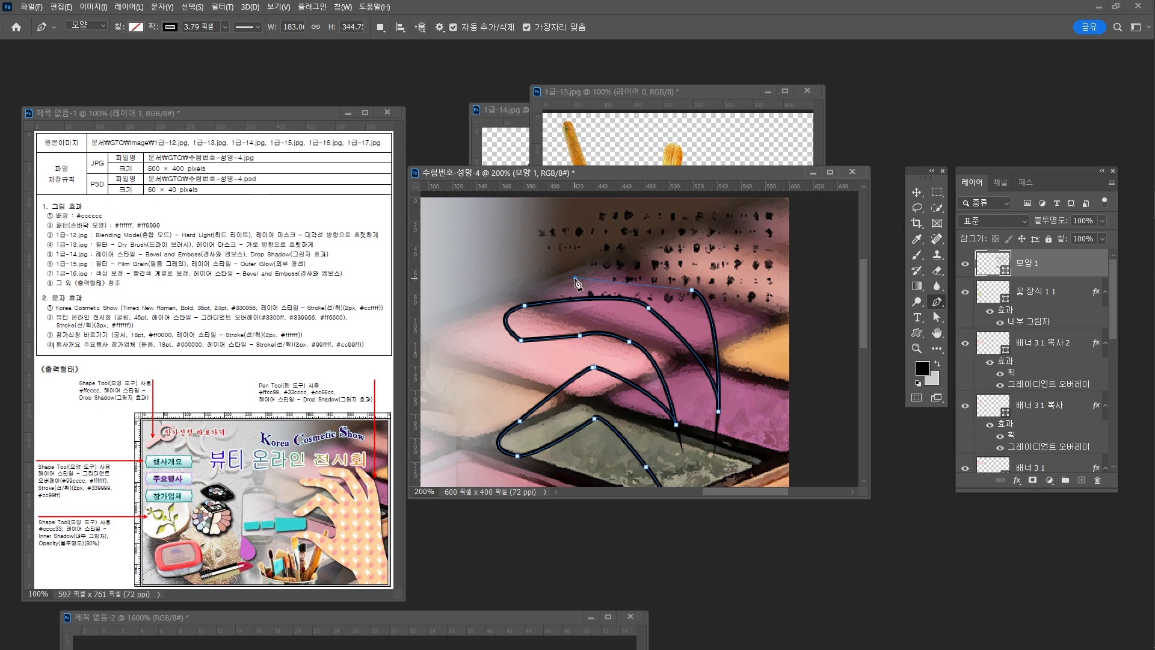
drag(575, 277, 601, 350)
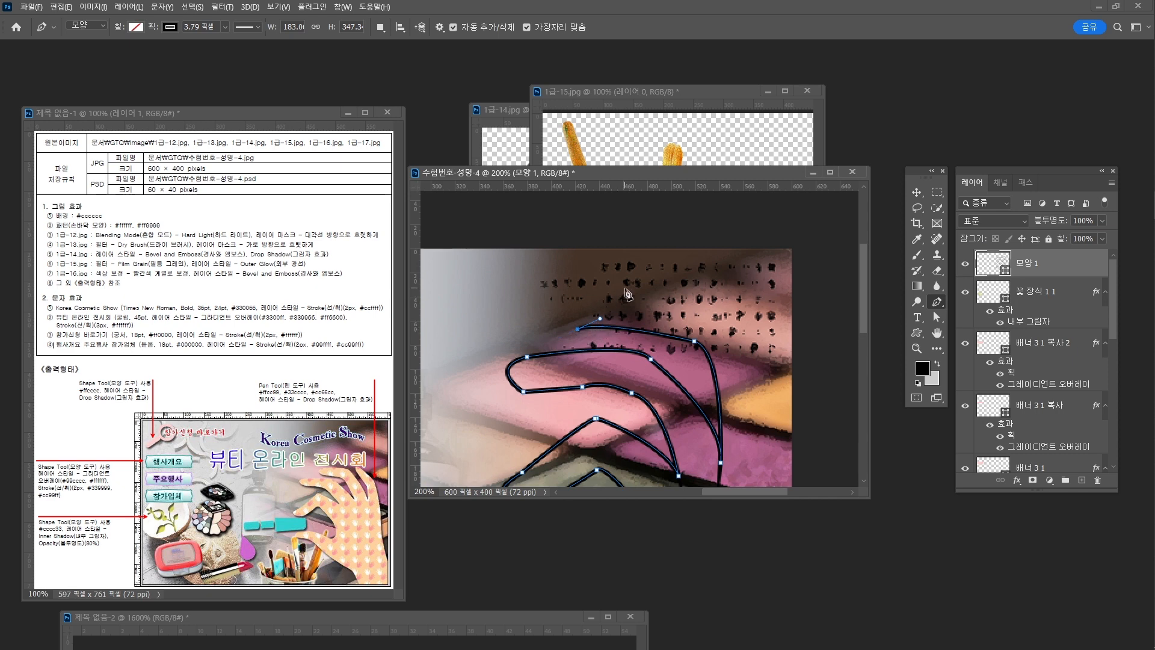
drag(597, 292, 712, 316)
alt+click(599, 293)
alt+click(706, 308)
drag(752, 384, 763, 453)
drag(753, 384, 741, 361)
alt+click(740, 362)
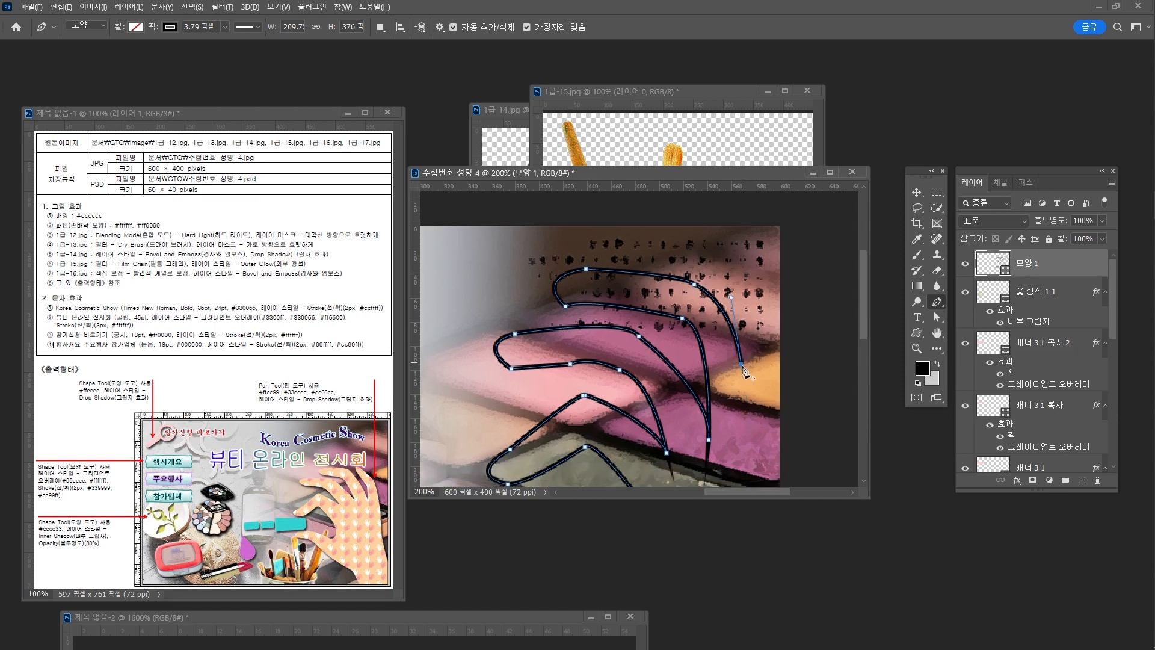
click(743, 438)
click(744, 441)
Trace the little finger's lower edge, rounded tip and upper edge out to the image's right edge.
click(759, 345)
drag(721, 273, 752, 257)
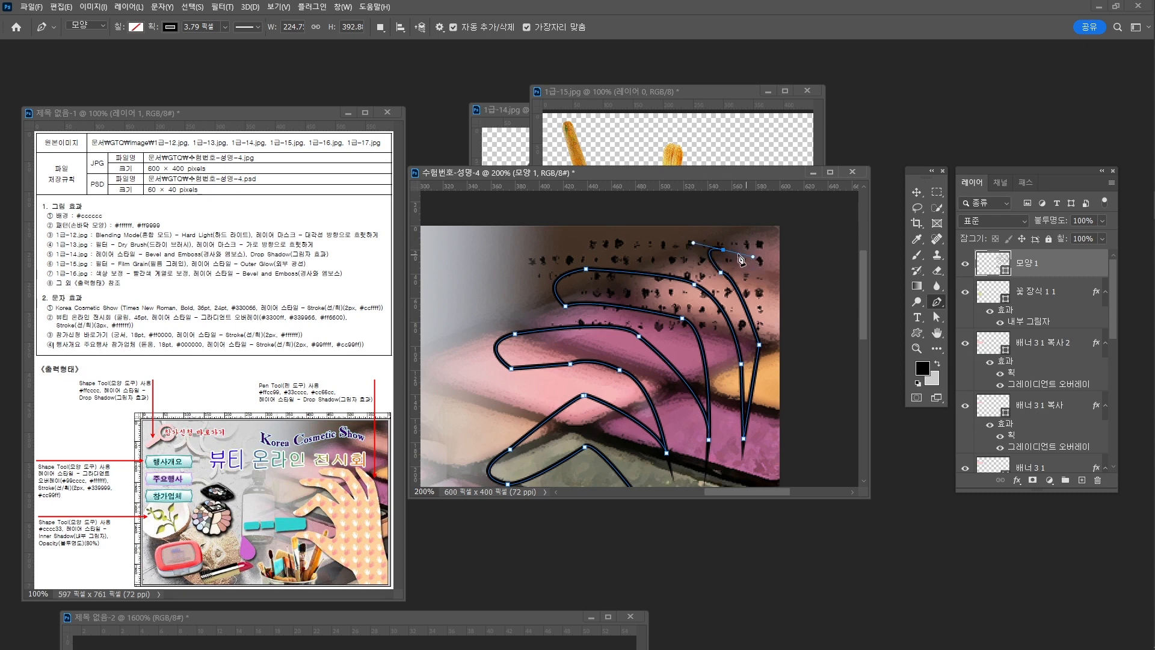
drag(778, 312, 776, 342)
alt+click(777, 312)
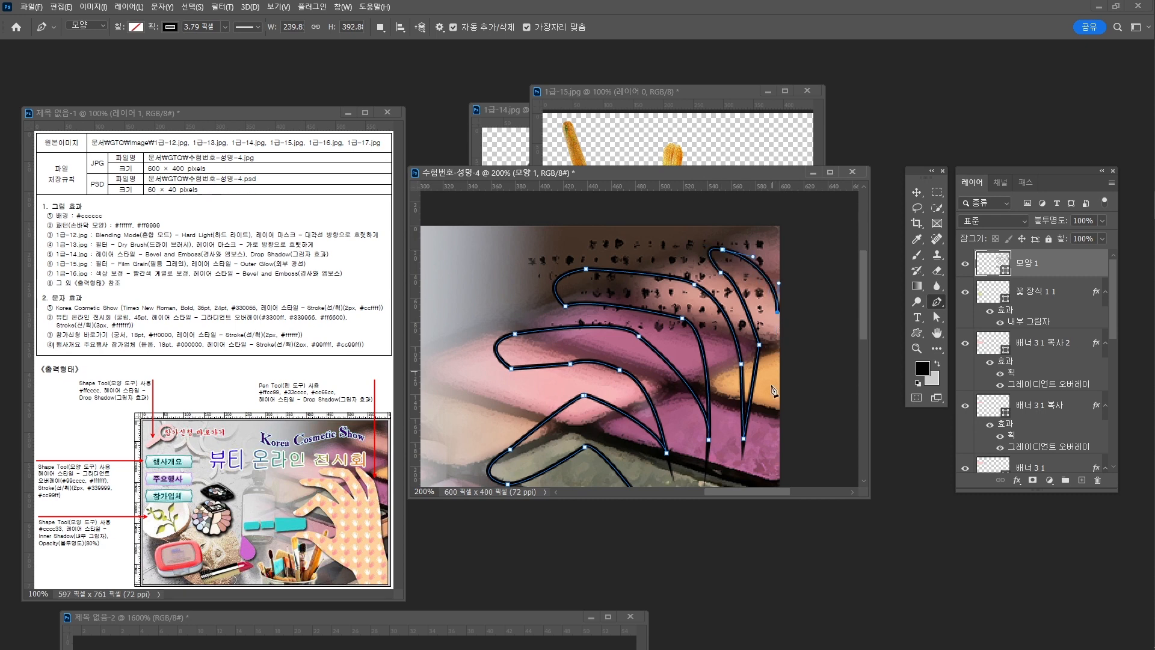
Trace the hand's outer edge down past the image's right and lower borders, and close the outline at the wrist's starting point.
drag(774, 423, 691, 356)
mouse_move(691, 356)
mouse_down()
mouse_move(691, 235)
mouse_move(702, 236)
mouse_move(717, 356)
mouse_up()
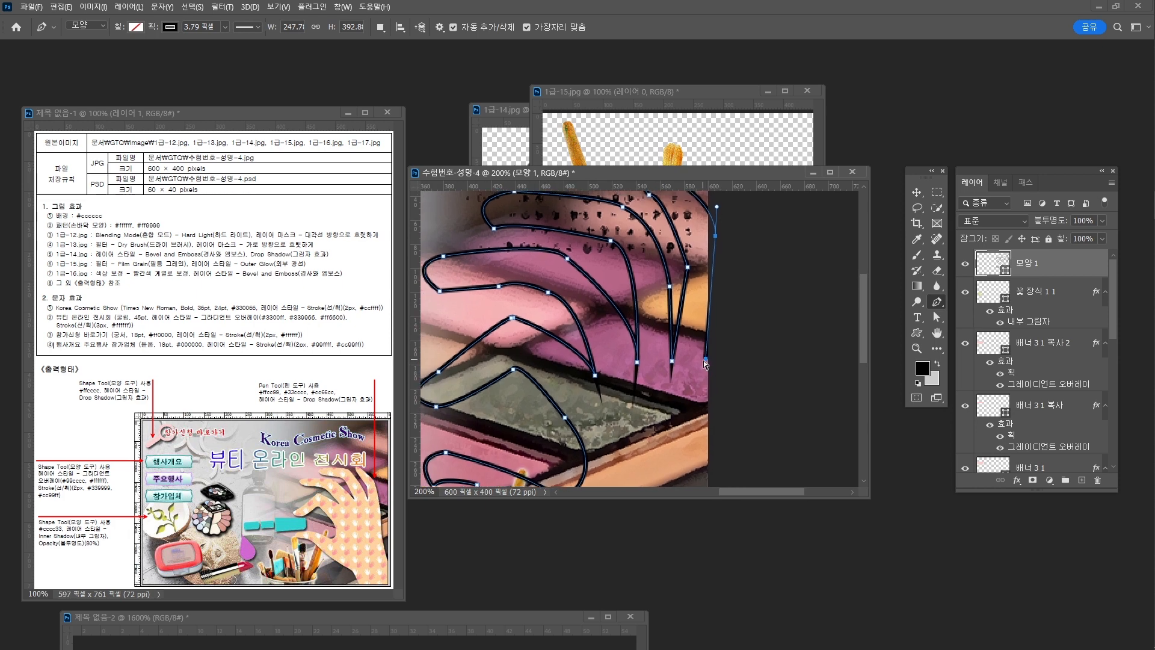
click(706, 359)
drag(713, 449, 732, 359)
click(747, 450)
drag(747, 449, 759, 459)
drag(752, 394, 761, 317)
click(762, 454)
click(674, 462)
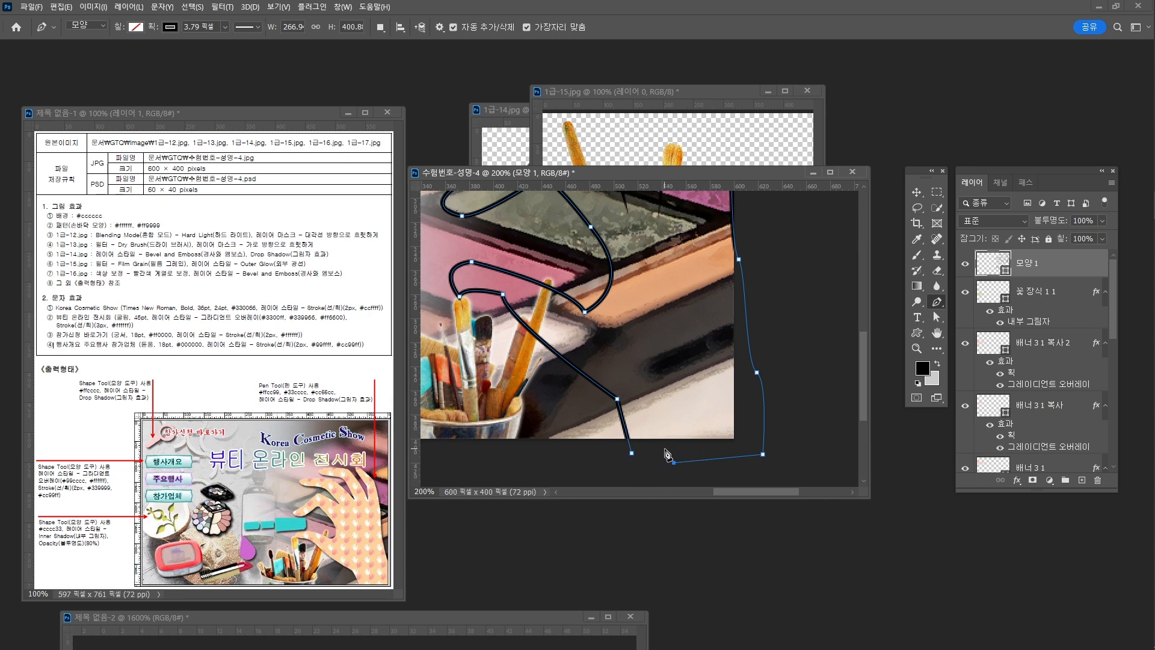
click(632, 455)
Select the anchor points of the upper fingers with the Direct Selection tool and nudge them down to shorten the hand.
key(z)
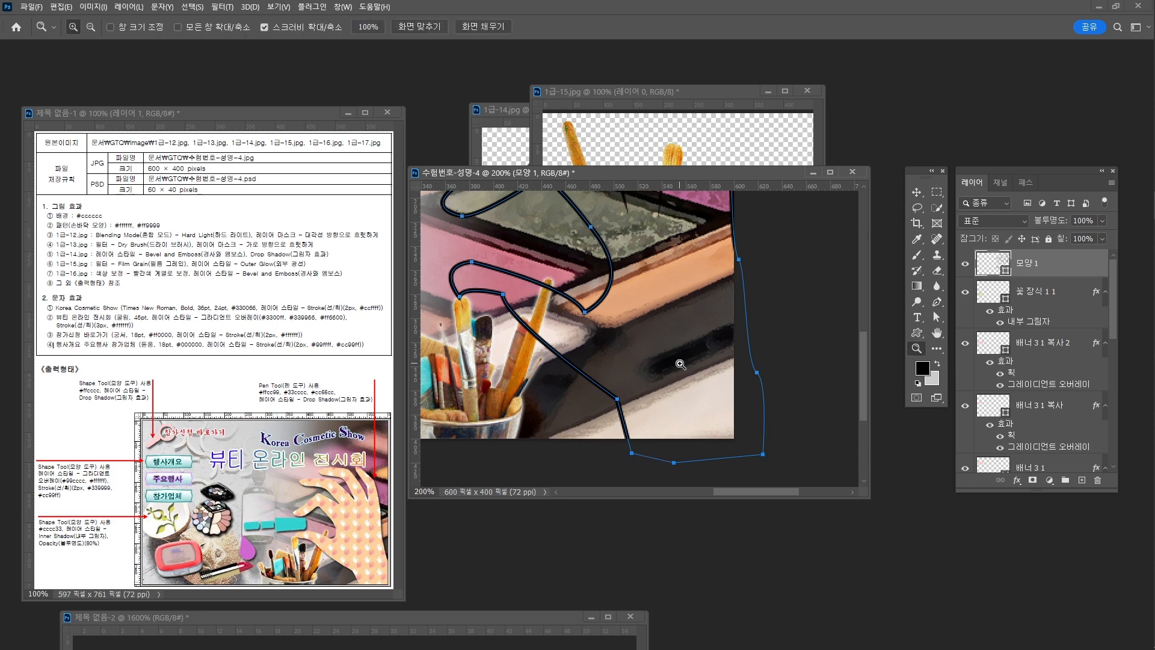
mouse_move(678, 363)
mouse_down()
mouse_move(624, 370)
mouse_move(689, 332)
mouse_move(675, 332)
mouse_move(684, 364)
mouse_up()
key(a)
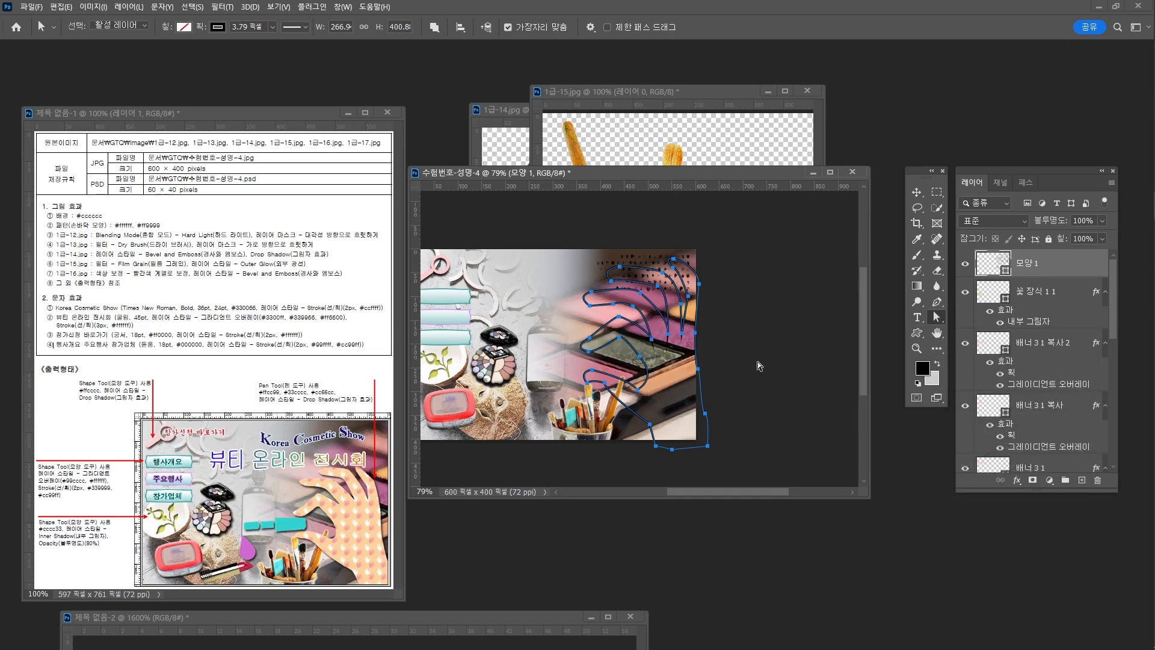
key(z)
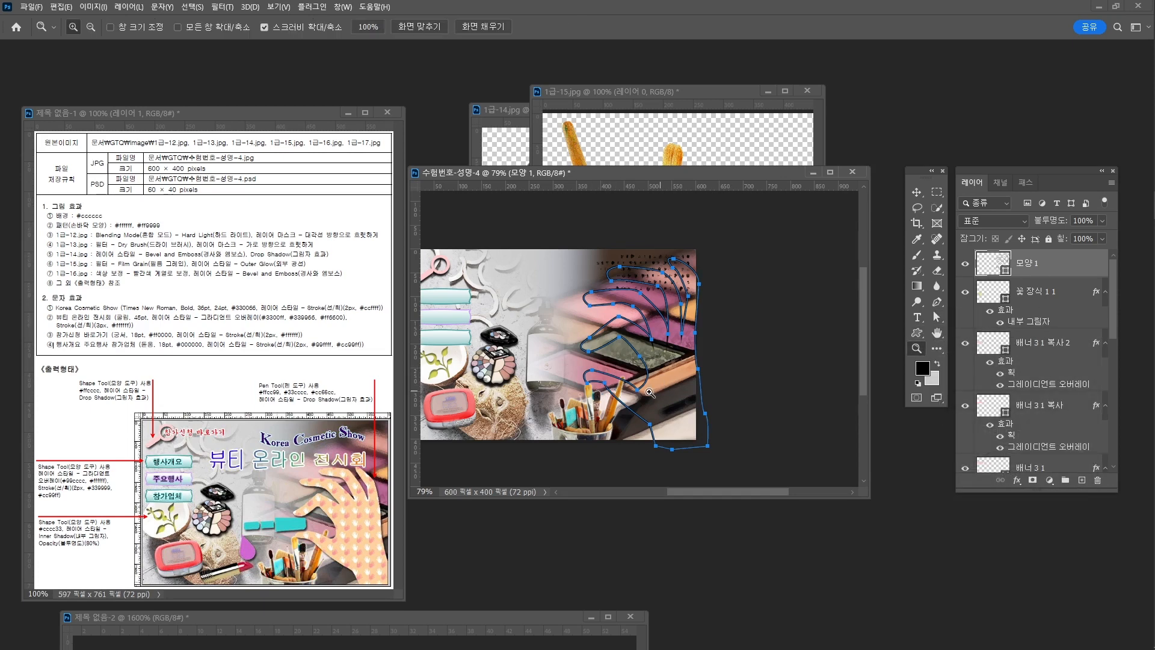
key(a)
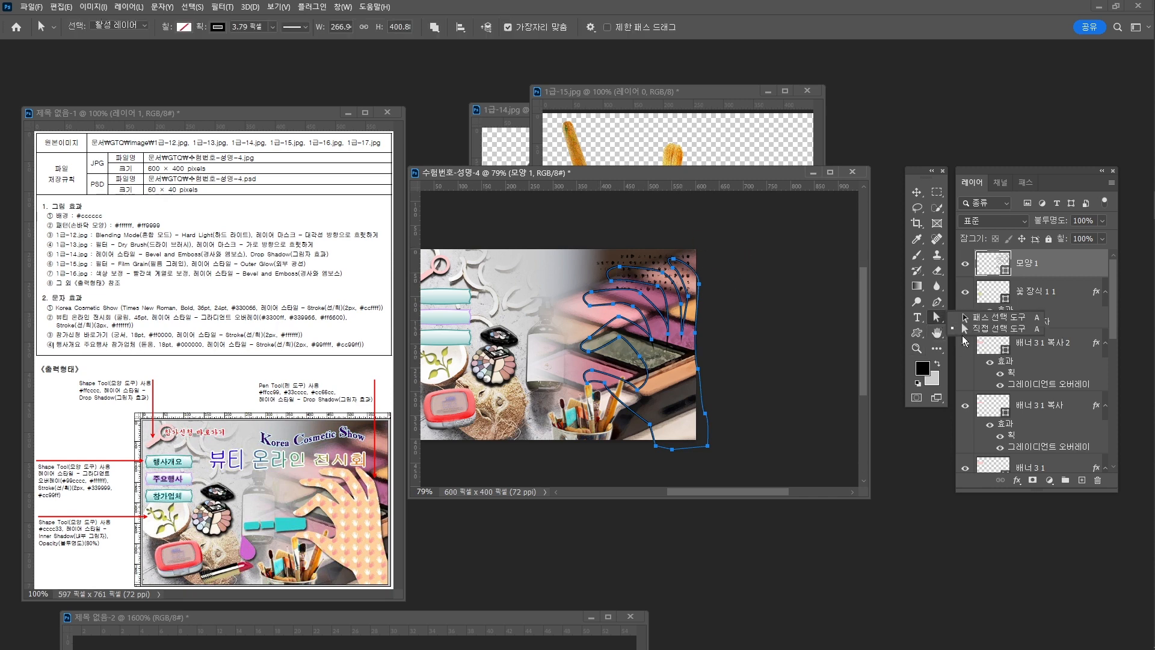
drag(559, 247, 727, 319)
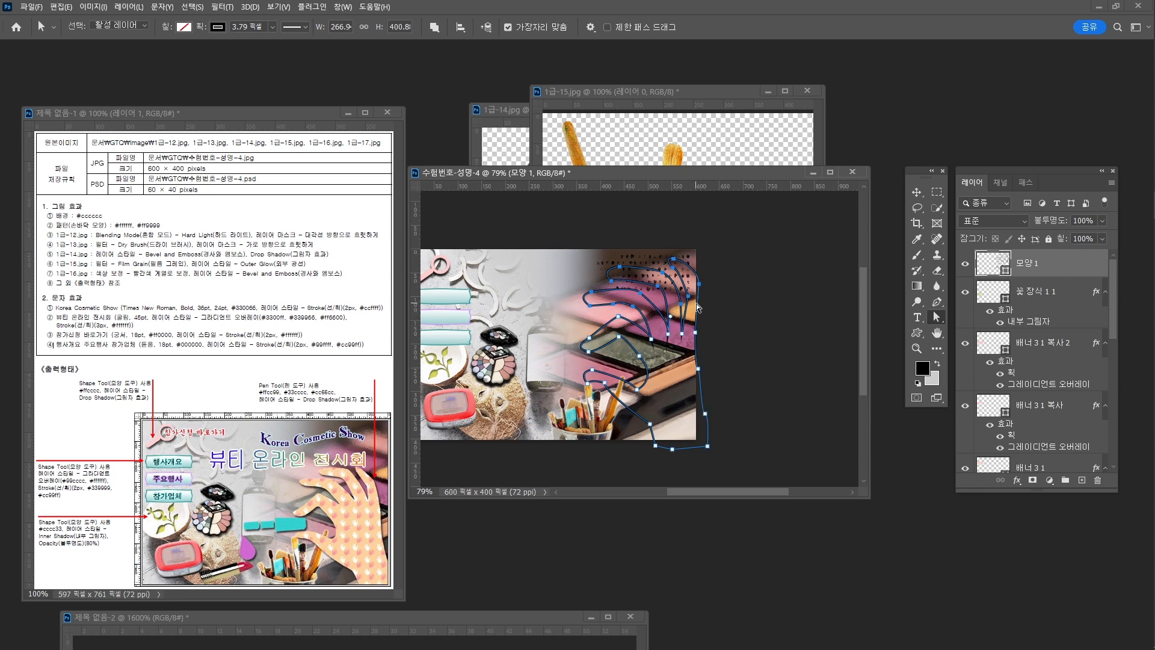
key(Down)
key(Down)
key(Down)
key(Down)
key(Down)
key(Down)
key(Down)
key(Down)
key(Down)
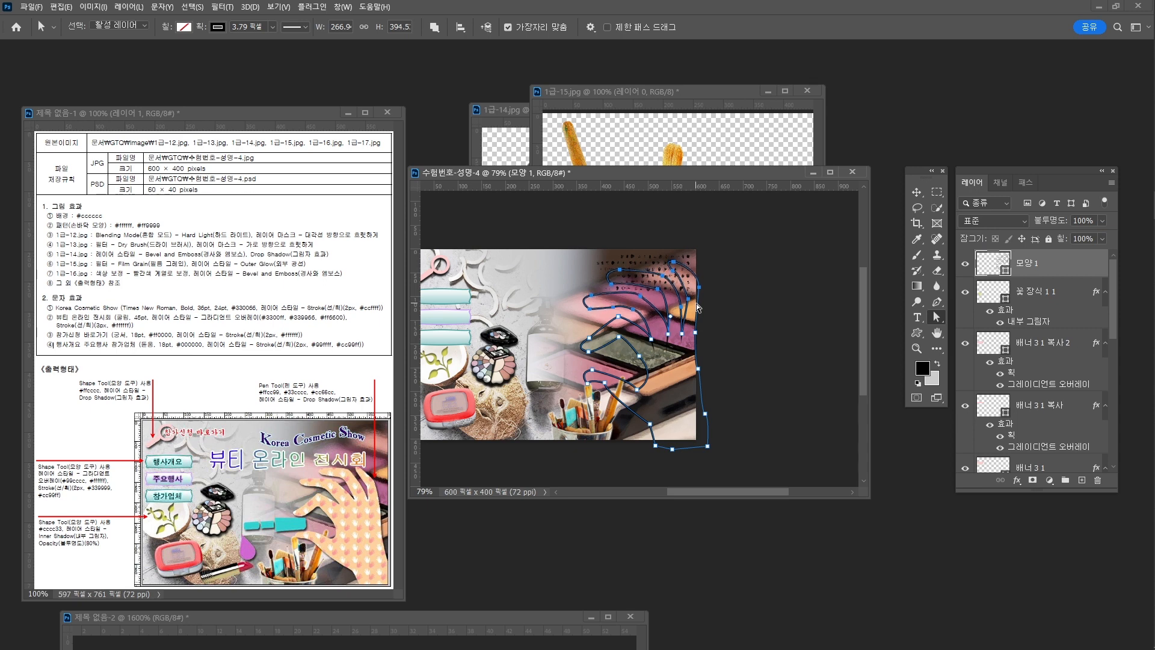
key(Down)
key(Down)
key(Down)
key(Down)
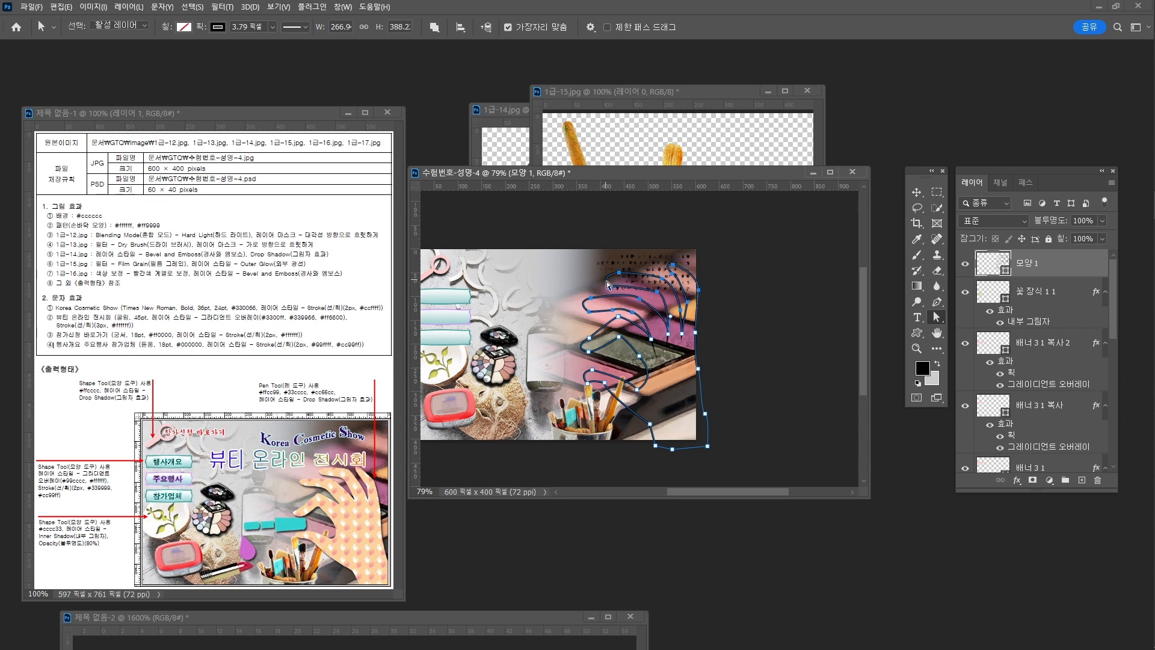
Select only the little finger's anchor points and nudge them slightly to the left.
click(600, 324)
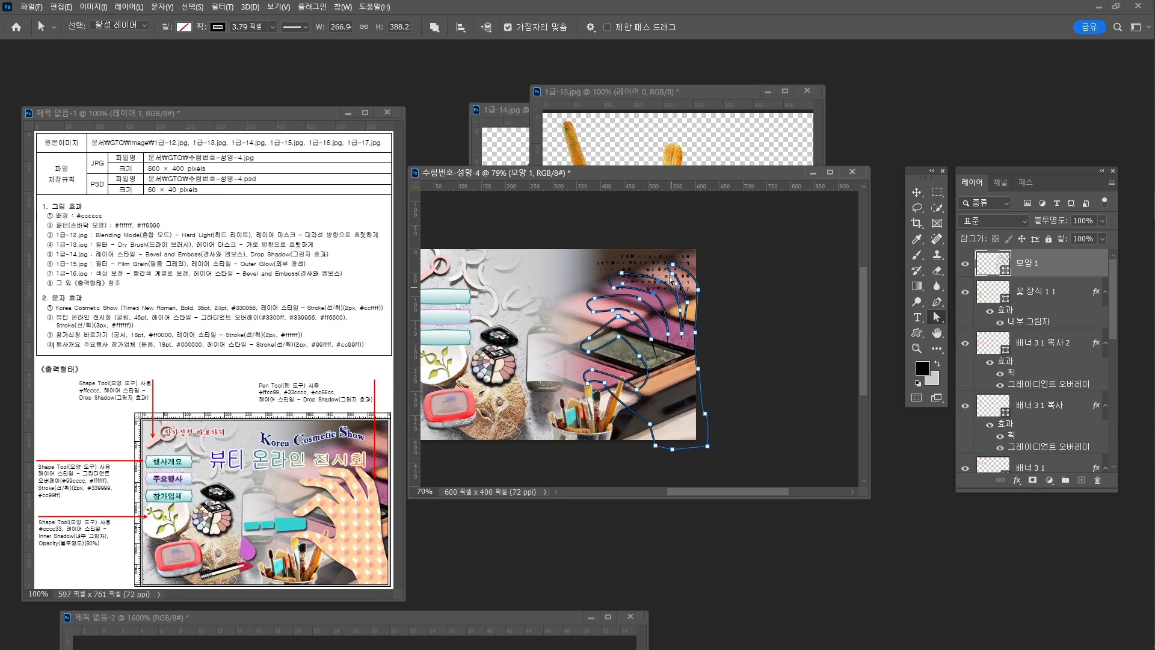
drag(668, 248, 717, 311)
key(Left)
key(Left)
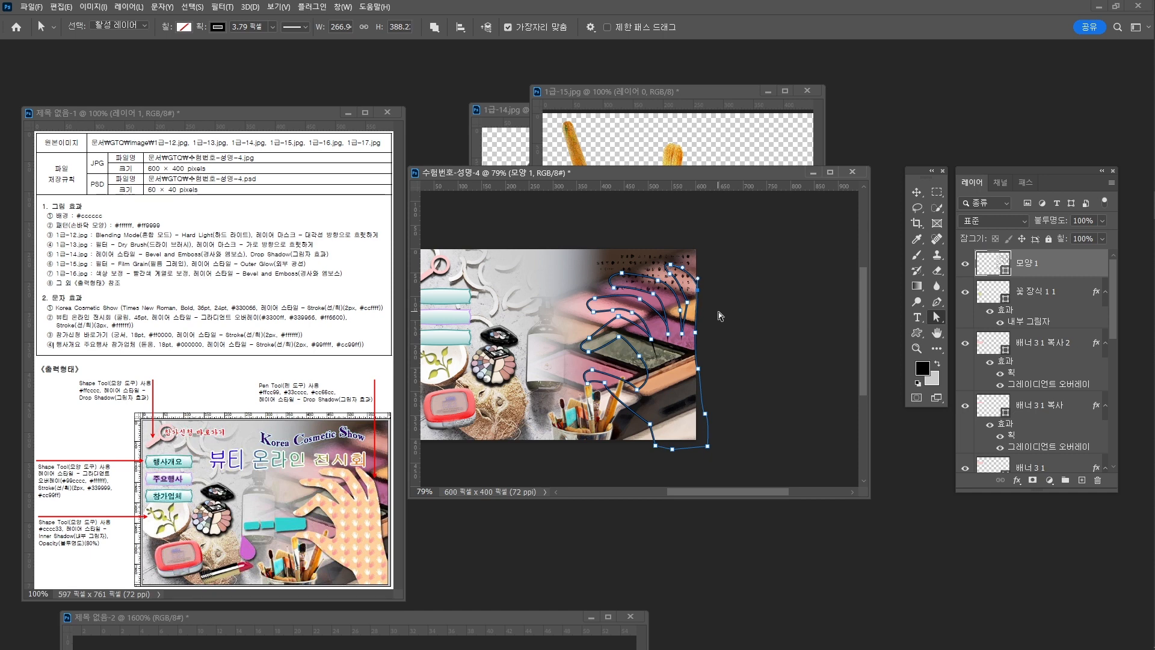
Move the corner anchor on the thumb's lower edge slightly down and adjust its curve with the Direct Selection tool.
key(z)
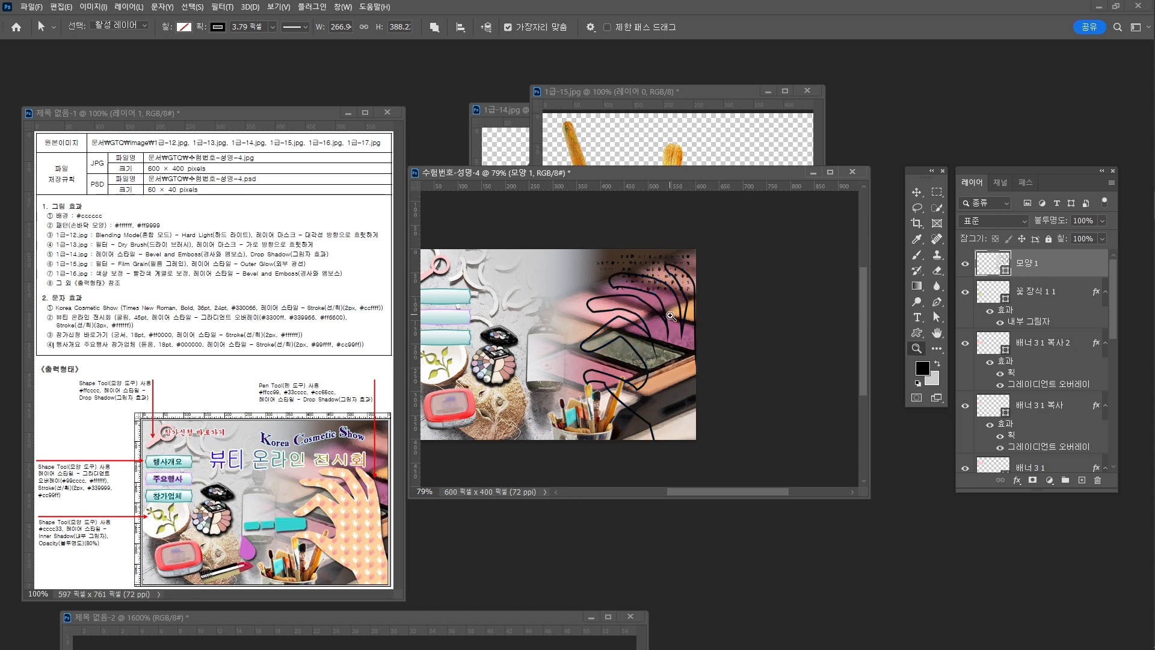
click(705, 317)
drag(709, 317, 717, 307)
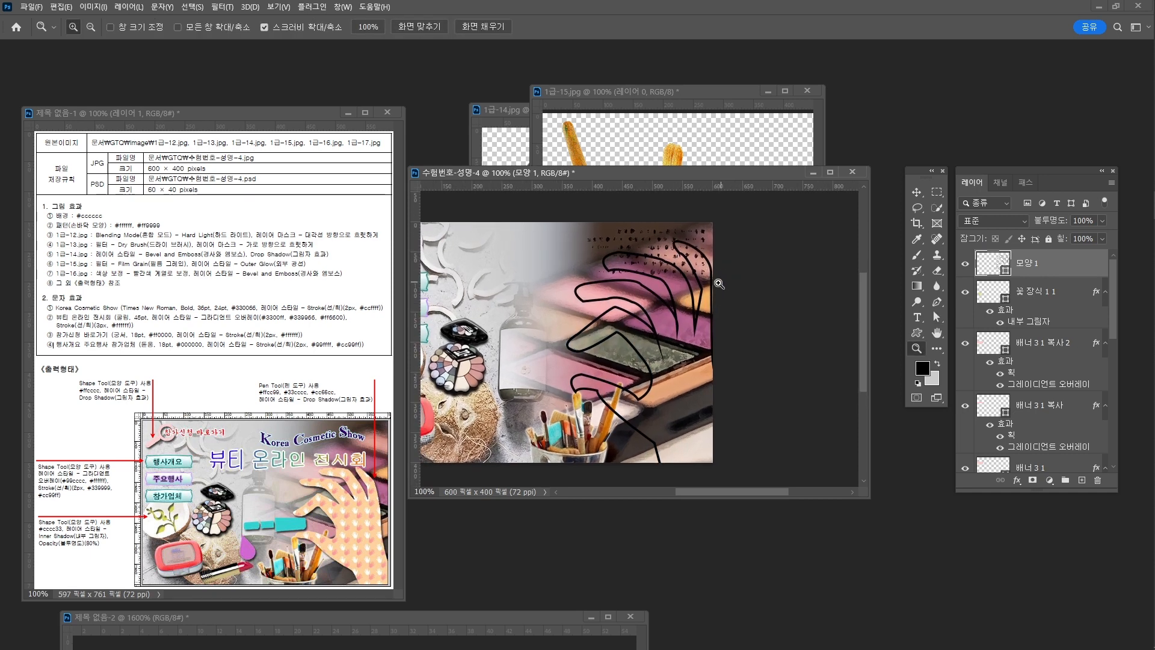
drag(664, 389, 691, 363)
key(a)
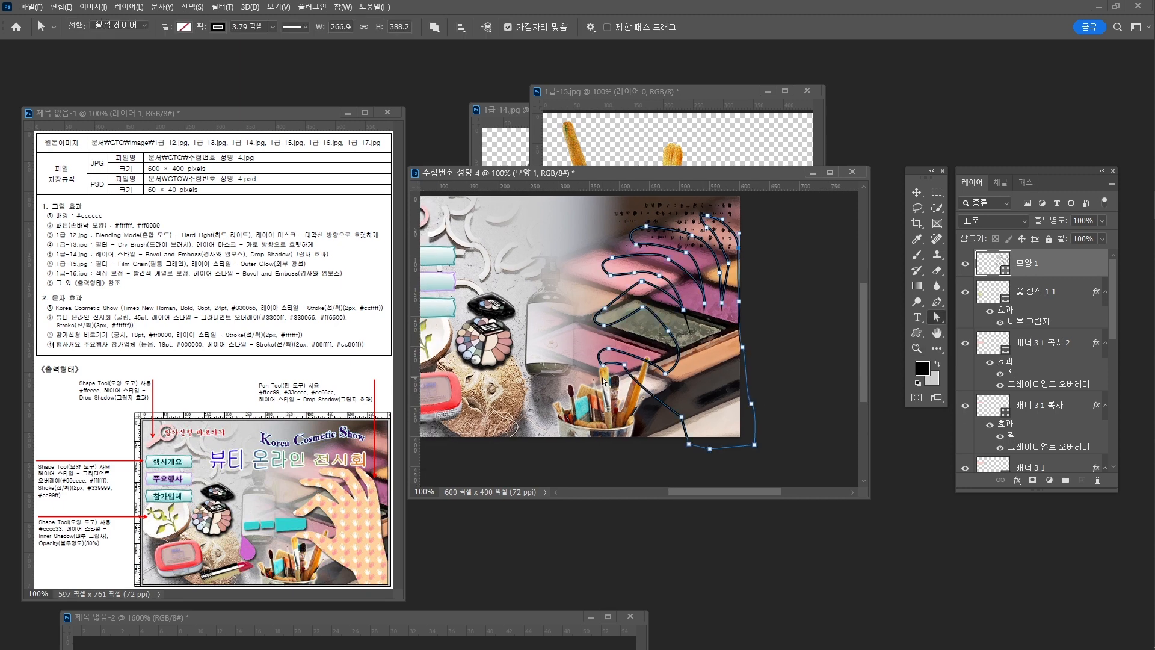
click(600, 365)
key(z)
drag(601, 365, 635, 377)
key(a)
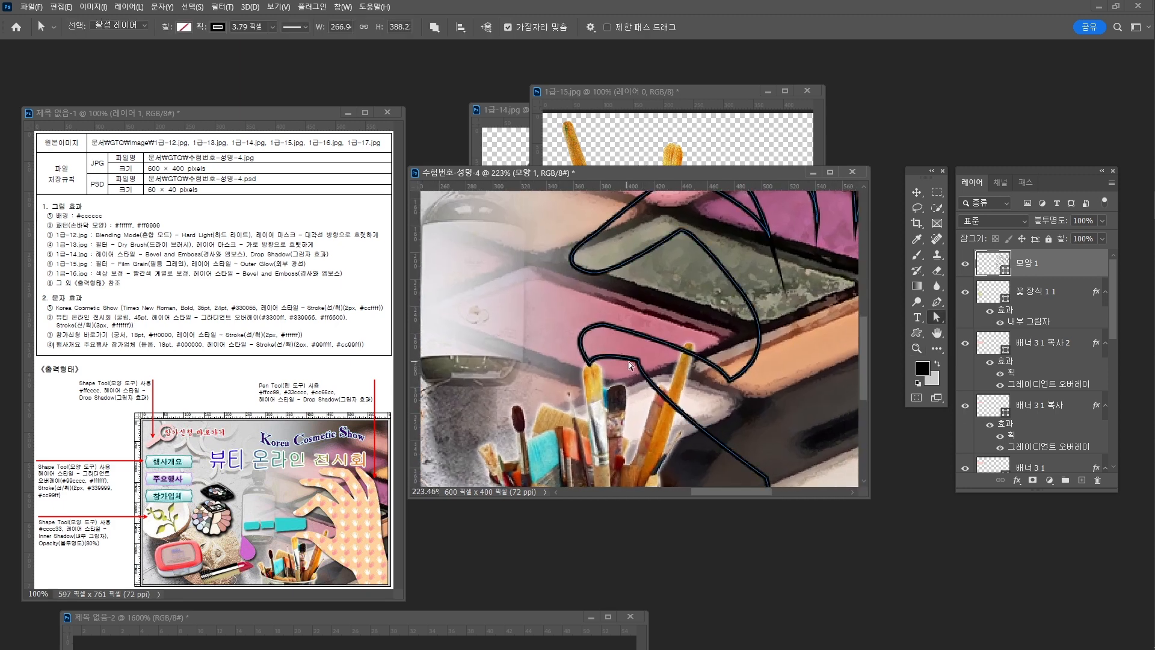
click(636, 361)
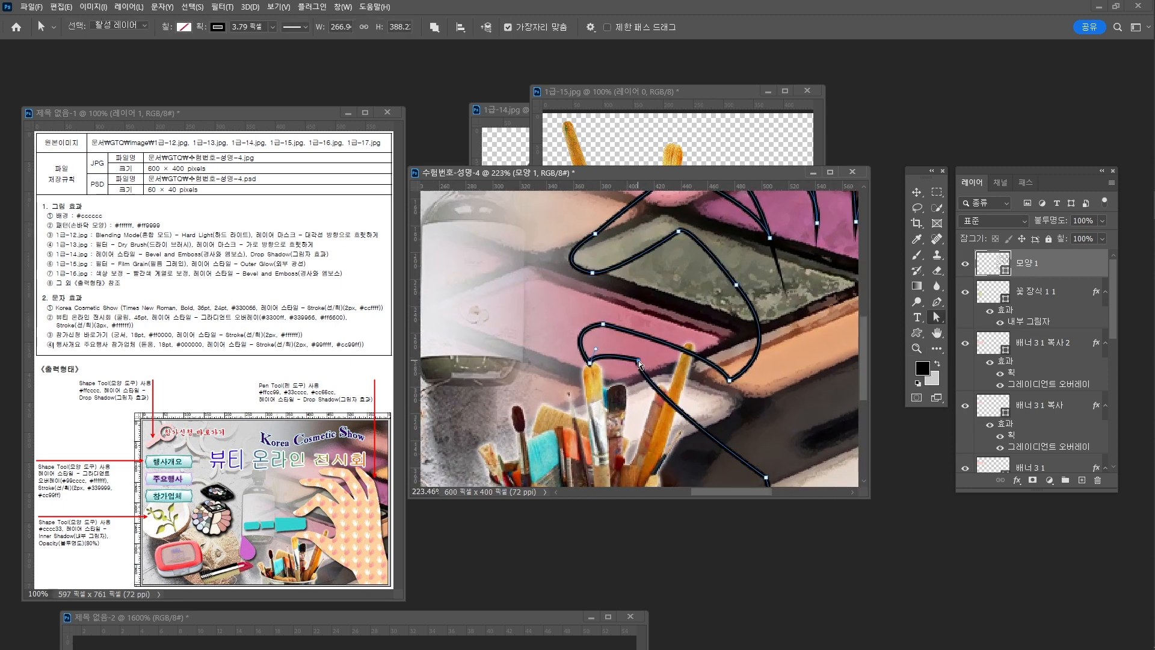
click(591, 367)
drag(639, 364, 655, 419)
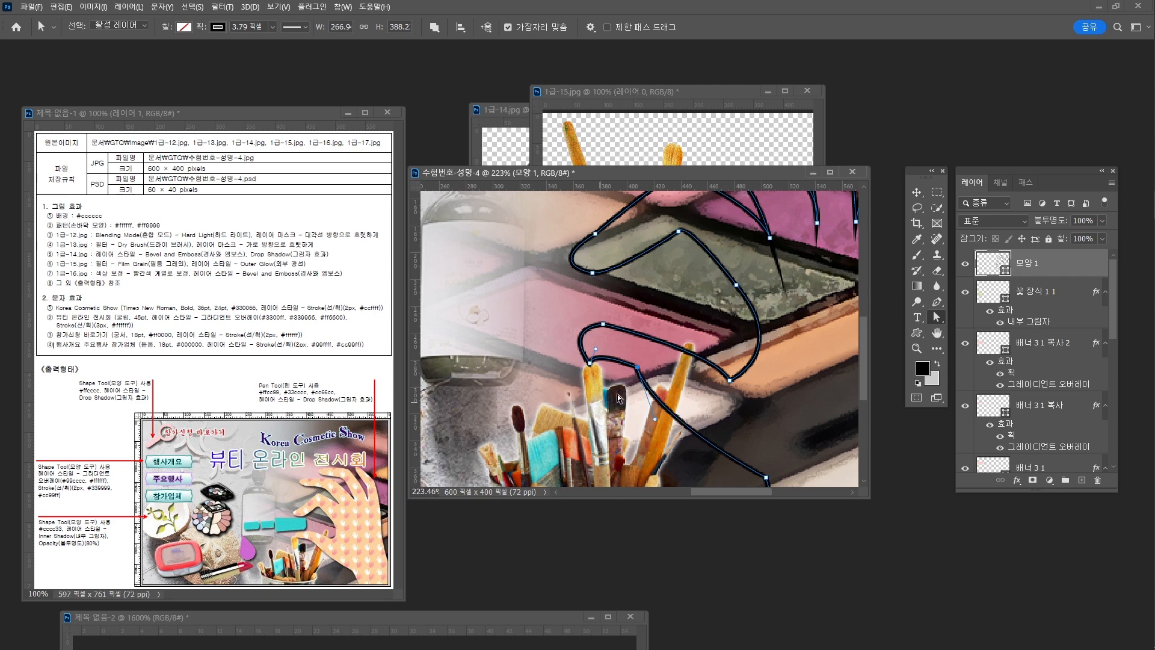
Use the Convert Point tool to smooth the thumb's lower edge between its corner anchor and the tip.
click(939, 301)
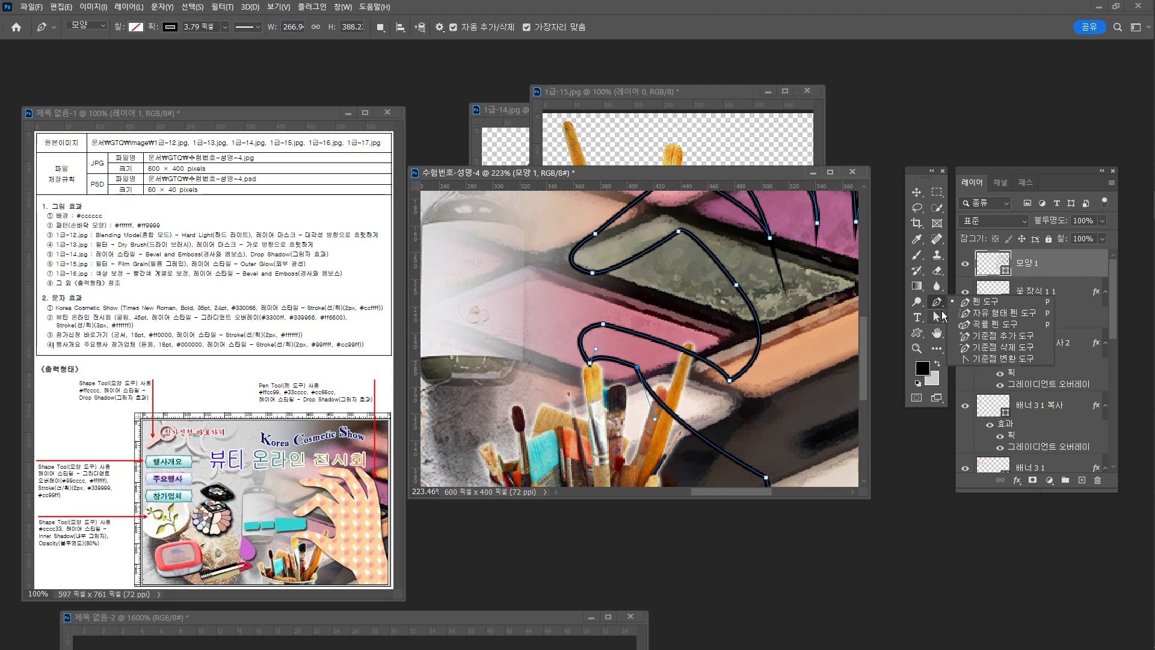
click(986, 359)
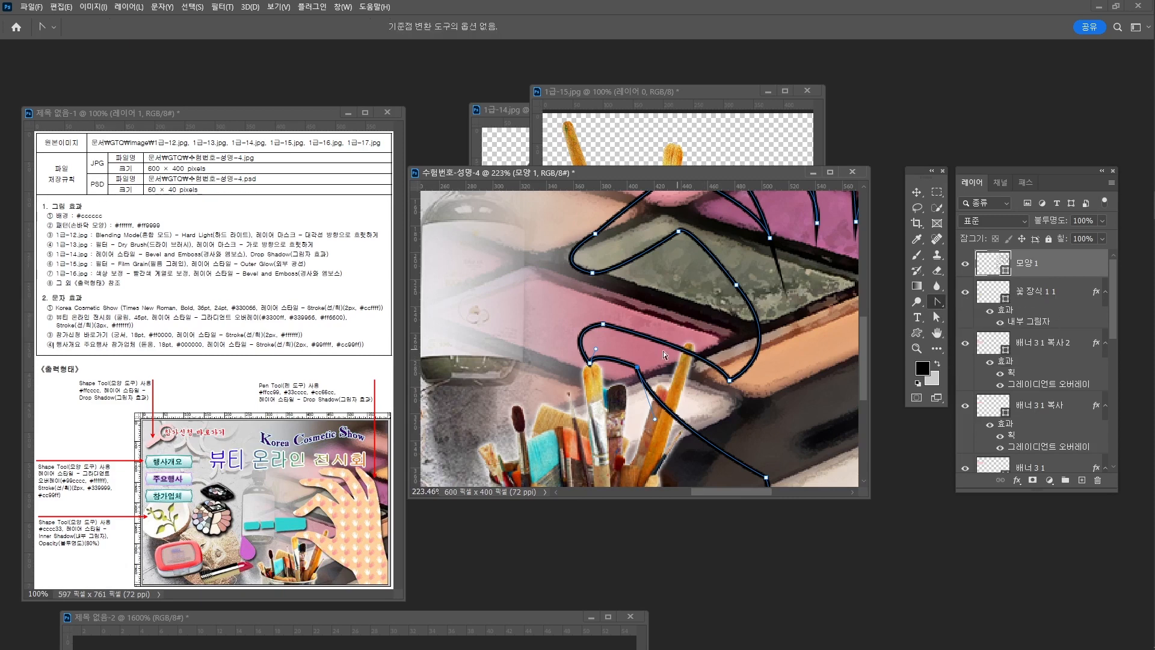
click(637, 368)
drag(638, 368, 583, 361)
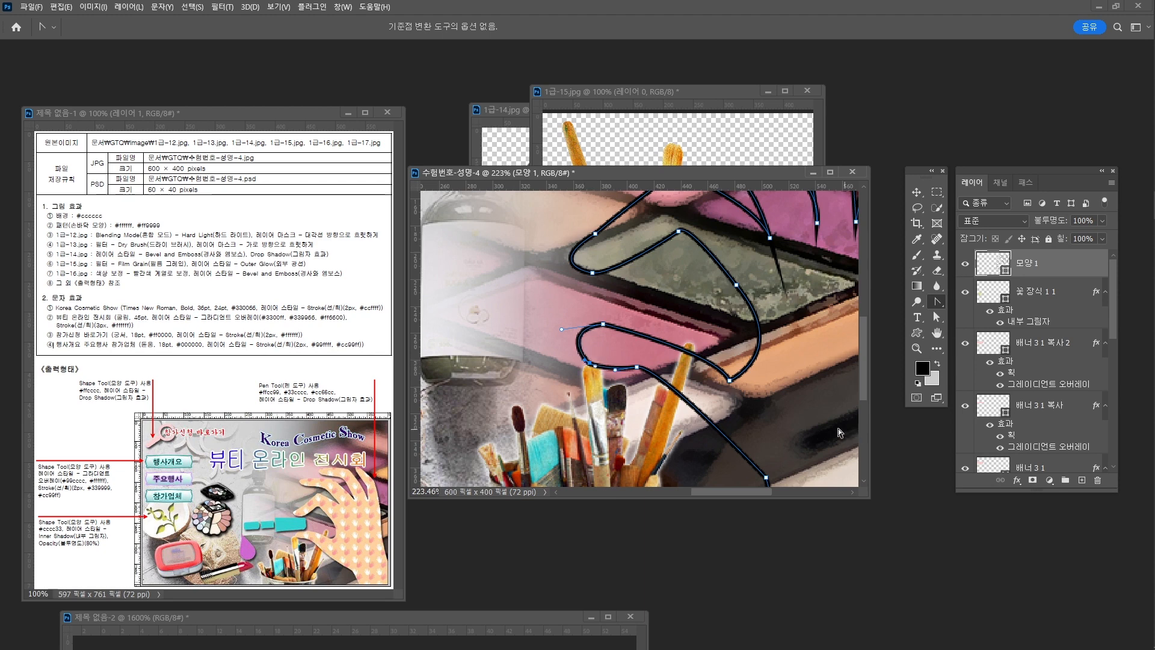
Move the thumb's tip anchor outward, lower its bottom-edge anchor and reshape its upper curve with the Direct Selection tool.
key(a)
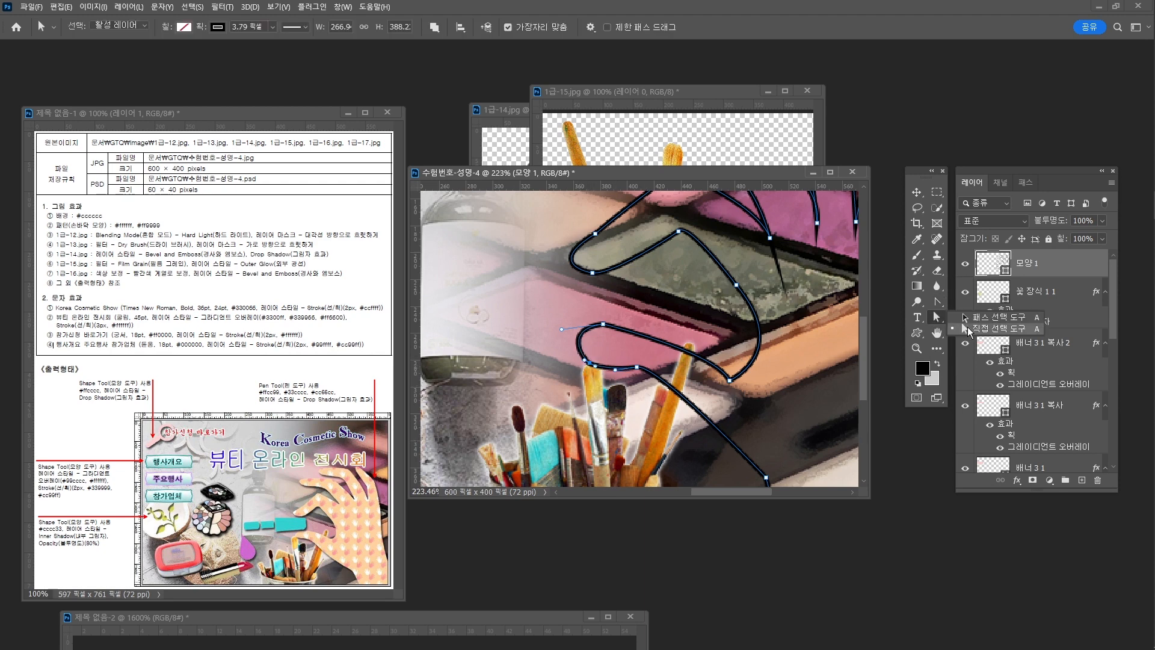
mouse_move(591, 363)
mouse_down()
mouse_move(572, 330)
mouse_move(586, 349)
mouse_move(572, 359)
mouse_up()
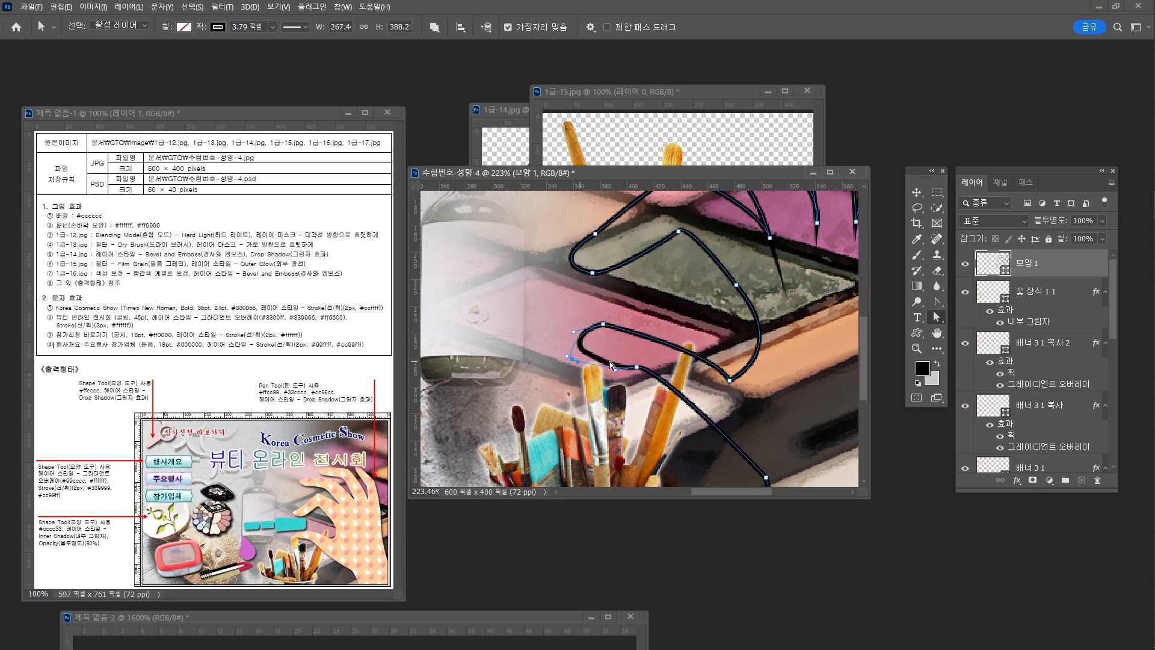
drag(641, 370, 682, 391)
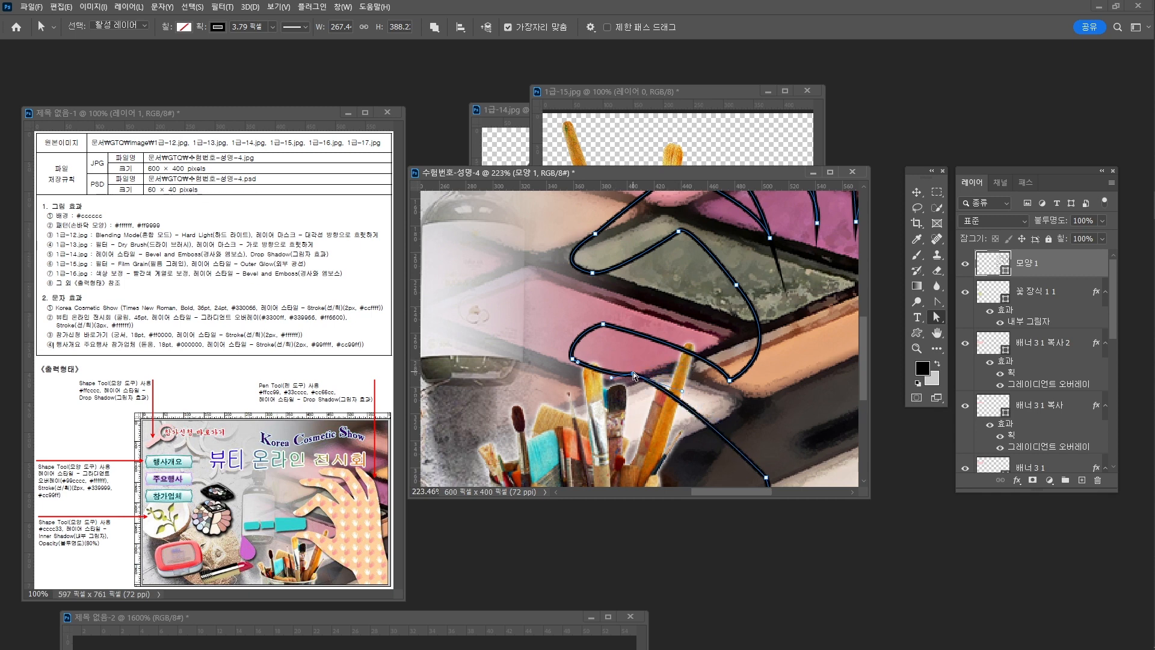
drag(611, 377, 610, 363)
drag(741, 357, 667, 397)
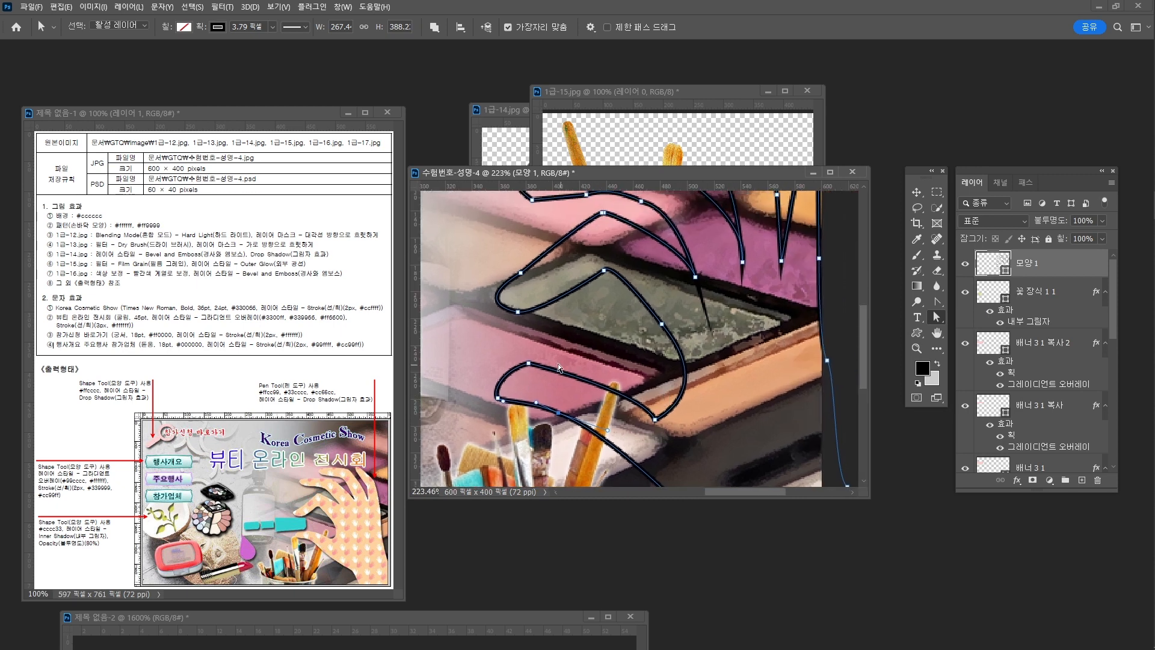
mouse_move(533, 365)
mouse_down()
mouse_move(488, 360)
mouse_move(469, 373)
mouse_move(529, 365)
mouse_up()
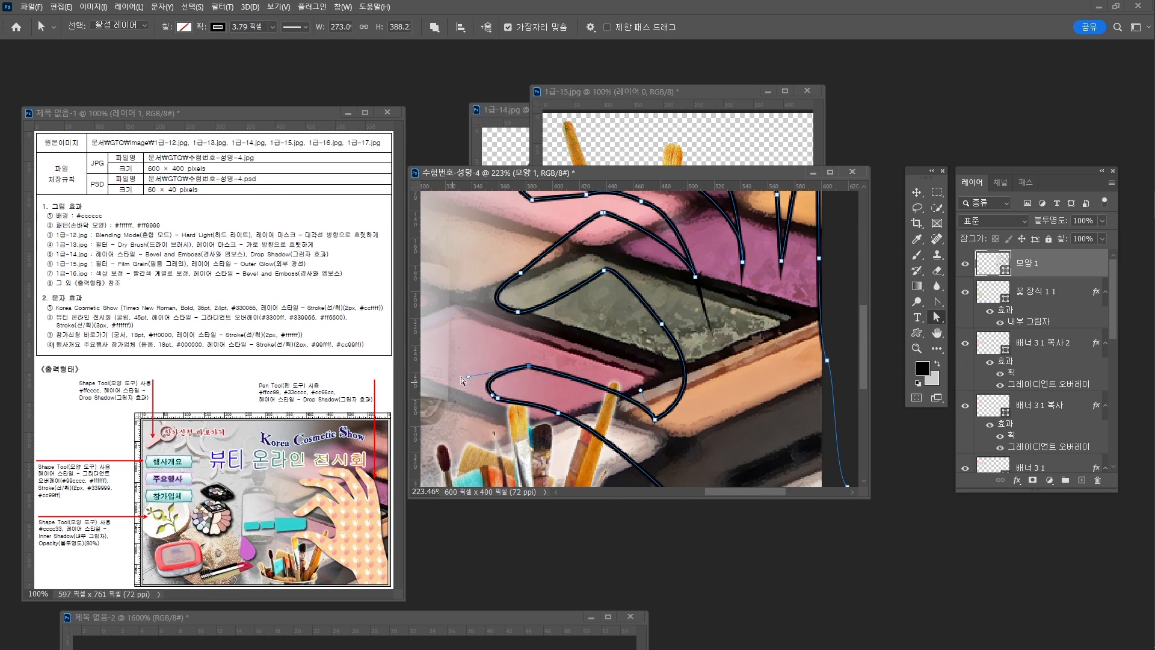
Reshape the curves at the thumb's upper edge and inner base with the Convert Point tool, and undo the last adjustment.
click(939, 301)
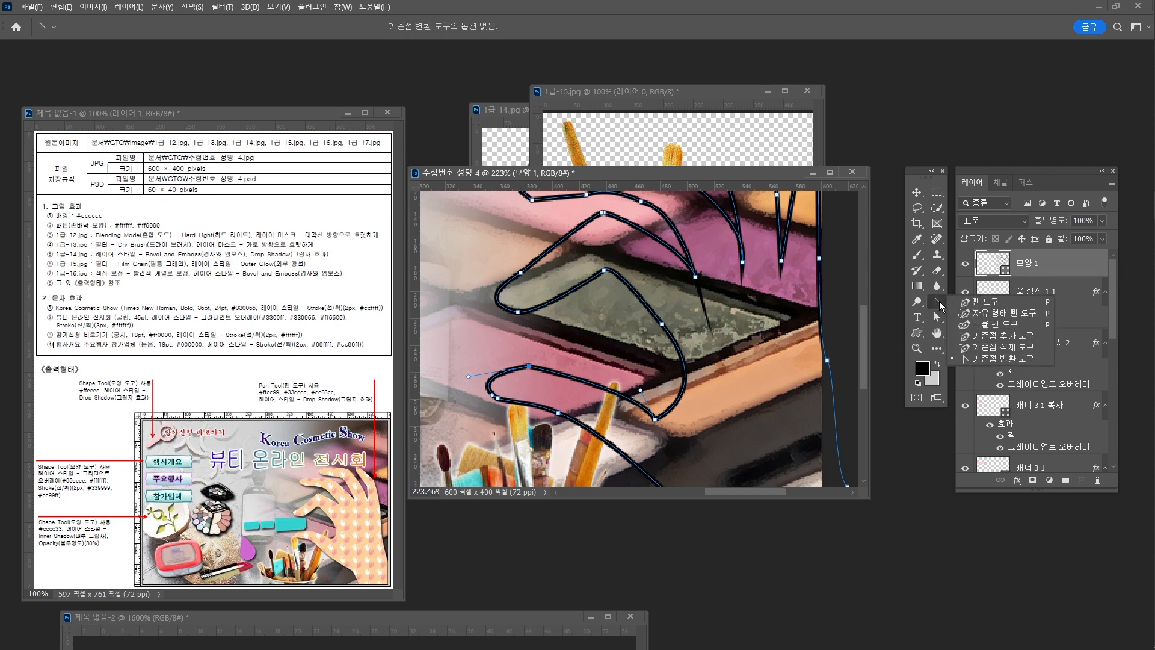
click(528, 365)
drag(535, 368, 582, 389)
mouse_move(601, 446)
mouse_down()
mouse_move(608, 457)
mouse_move(594, 464)
mouse_move(650, 461)
mouse_move(602, 446)
mouse_move(616, 449)
mouse_up()
key(ctrl+z)
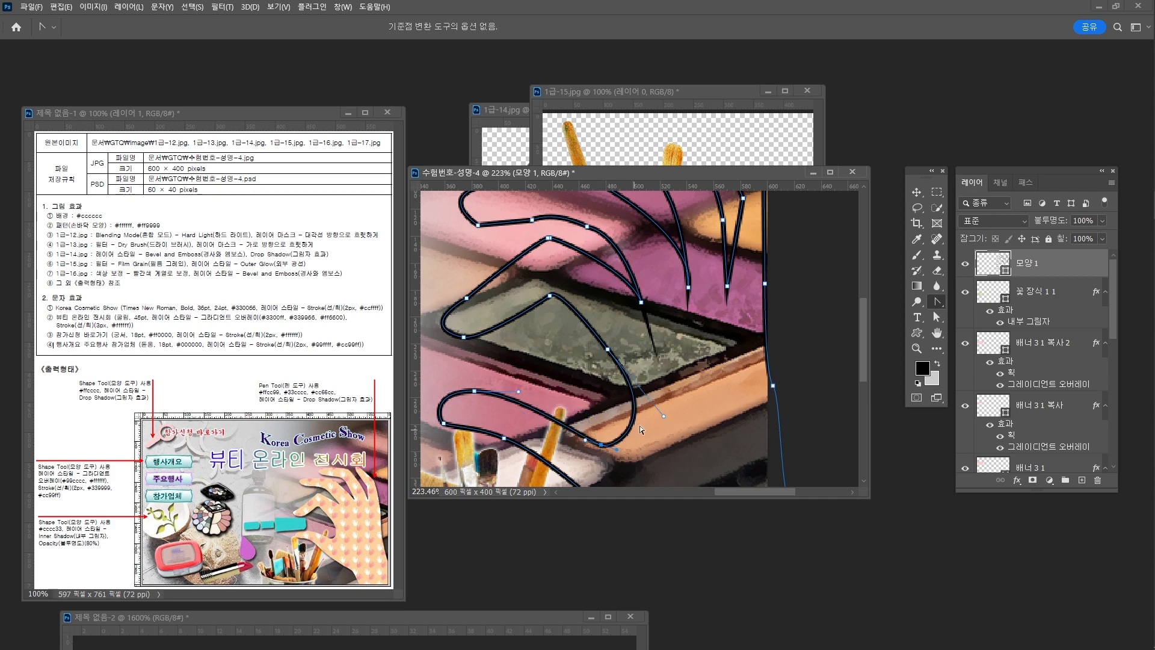
Adjust the anchor on the underside of the ring fingertip and round its curve with the Convert Point tool.
scroll(587, 266, up, 5)
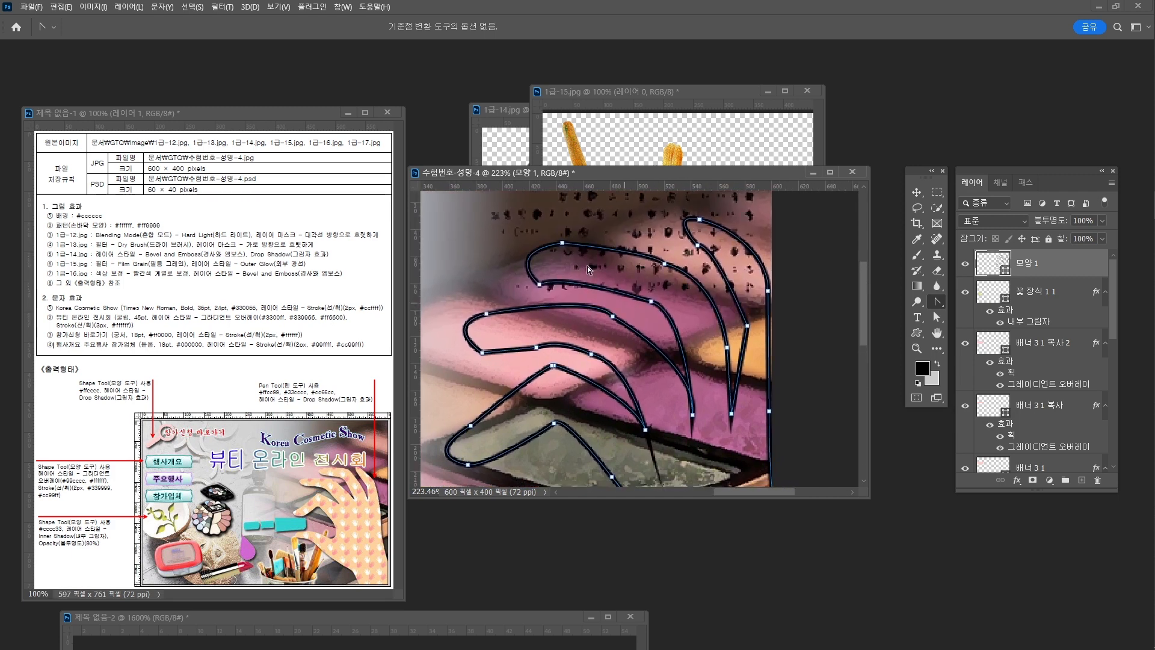
key(a)
click(537, 284)
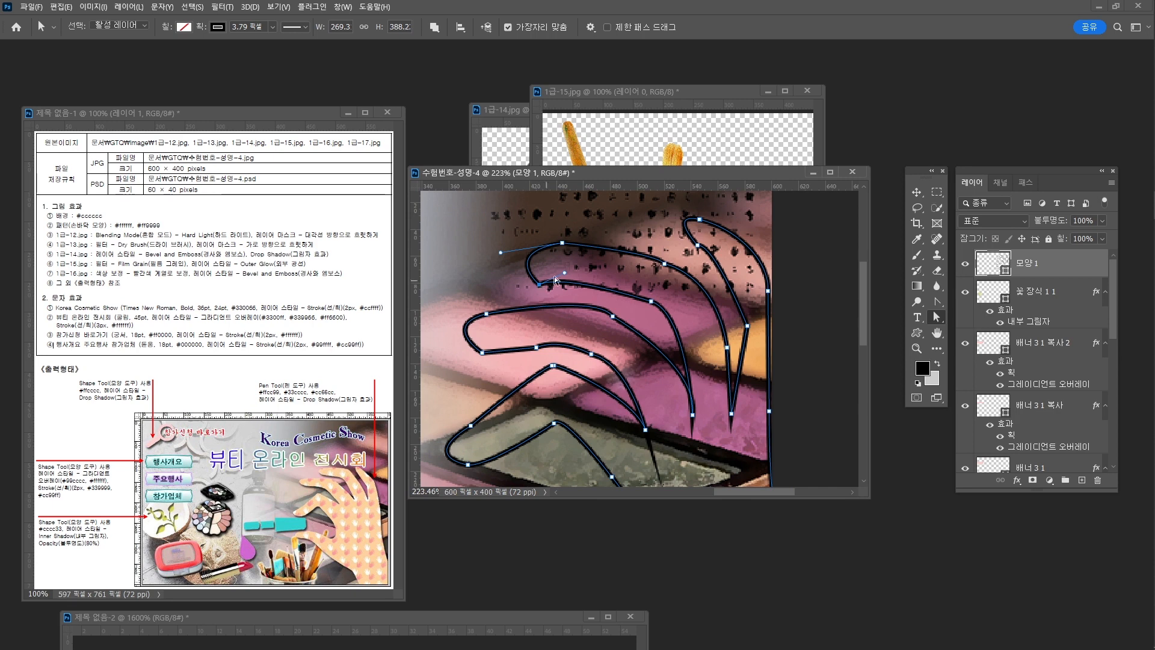
drag(565, 273, 539, 280)
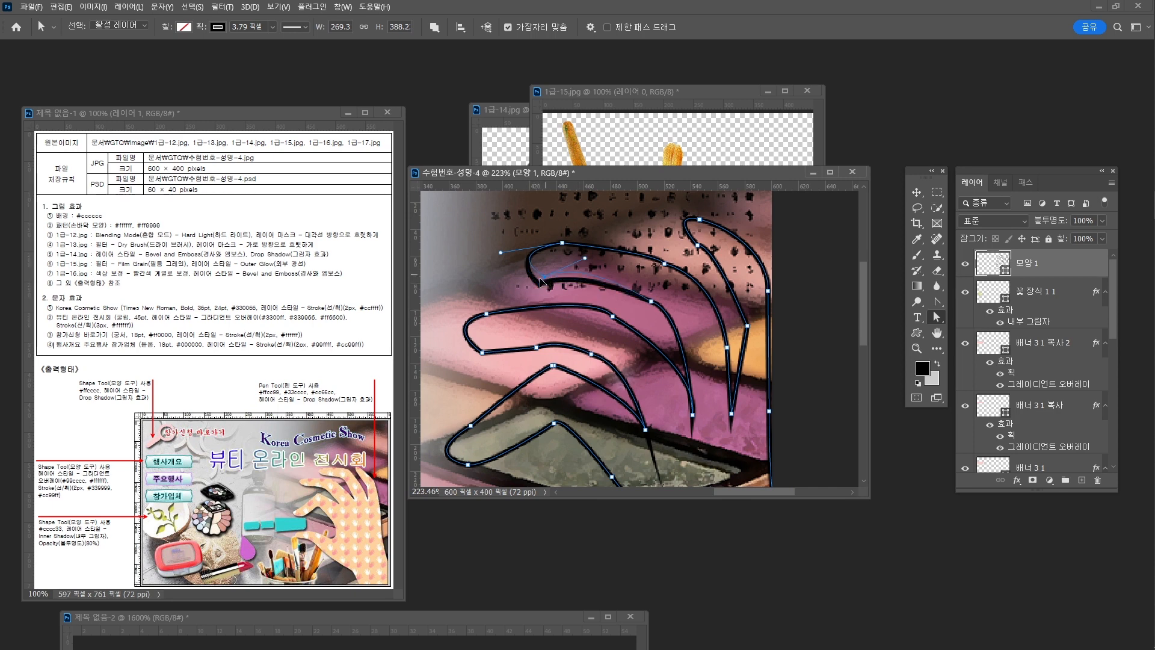
click(937, 303)
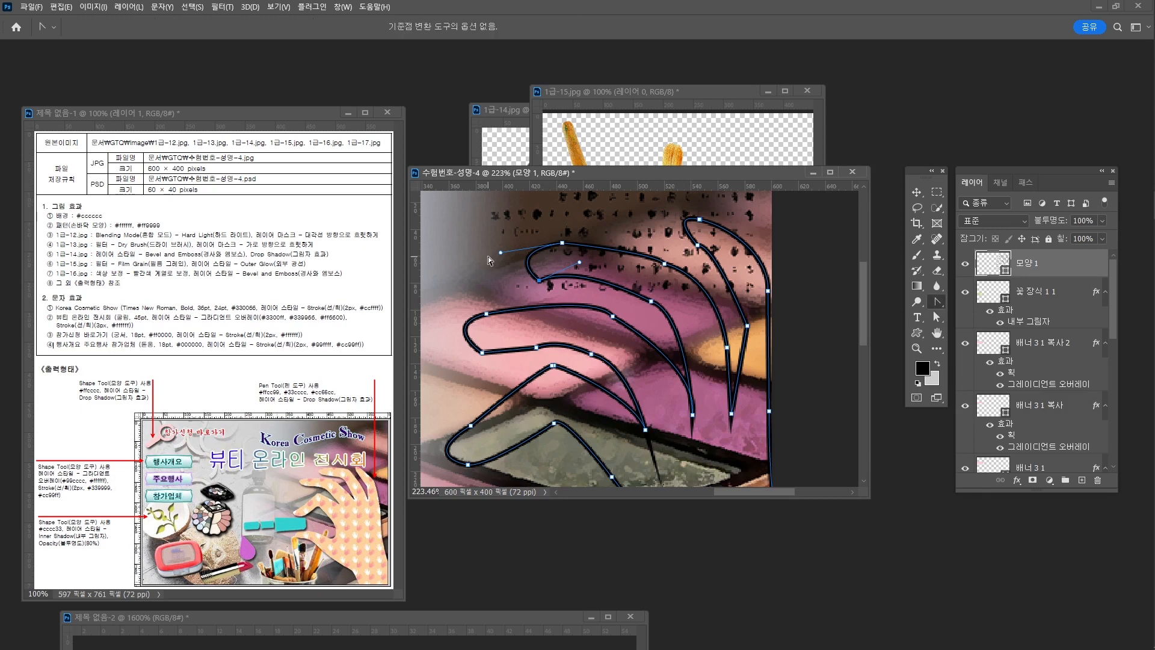
drag(543, 282, 526, 291)
Round the underside of the middle fingertip by reshaping its anchor with the Convert Point tool.
drag(604, 279, 627, 263)
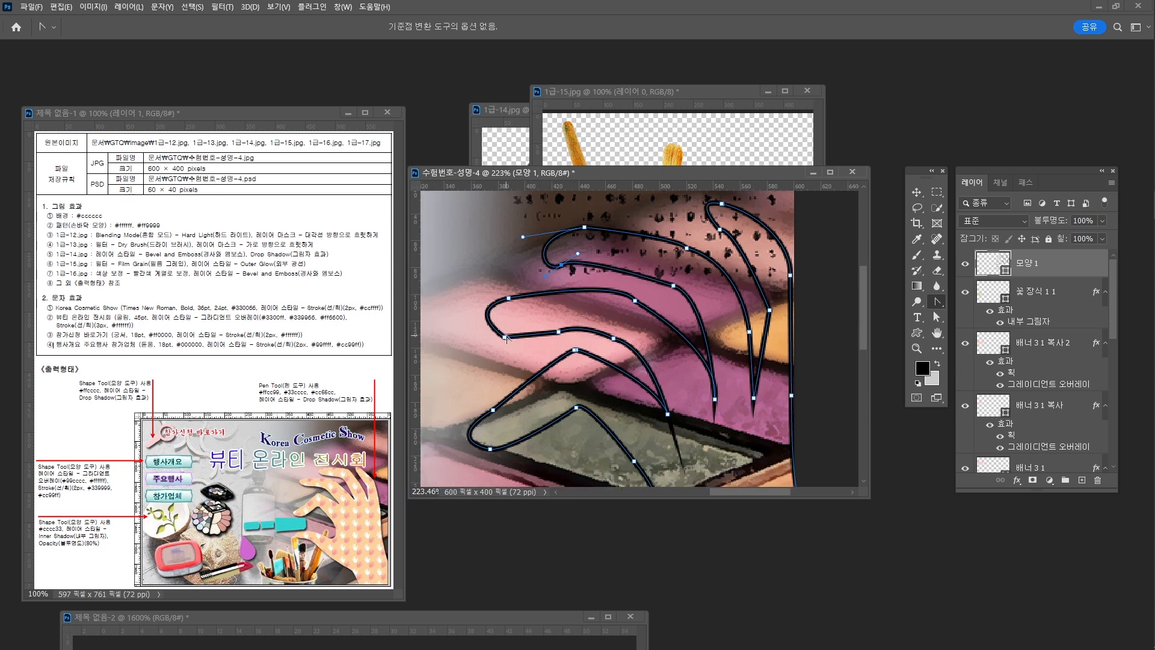
mouse_move(504, 337)
mouse_down()
mouse_move(521, 333)
mouse_move(490, 351)
mouse_up()
drag(626, 332, 566, 313)
key(a)
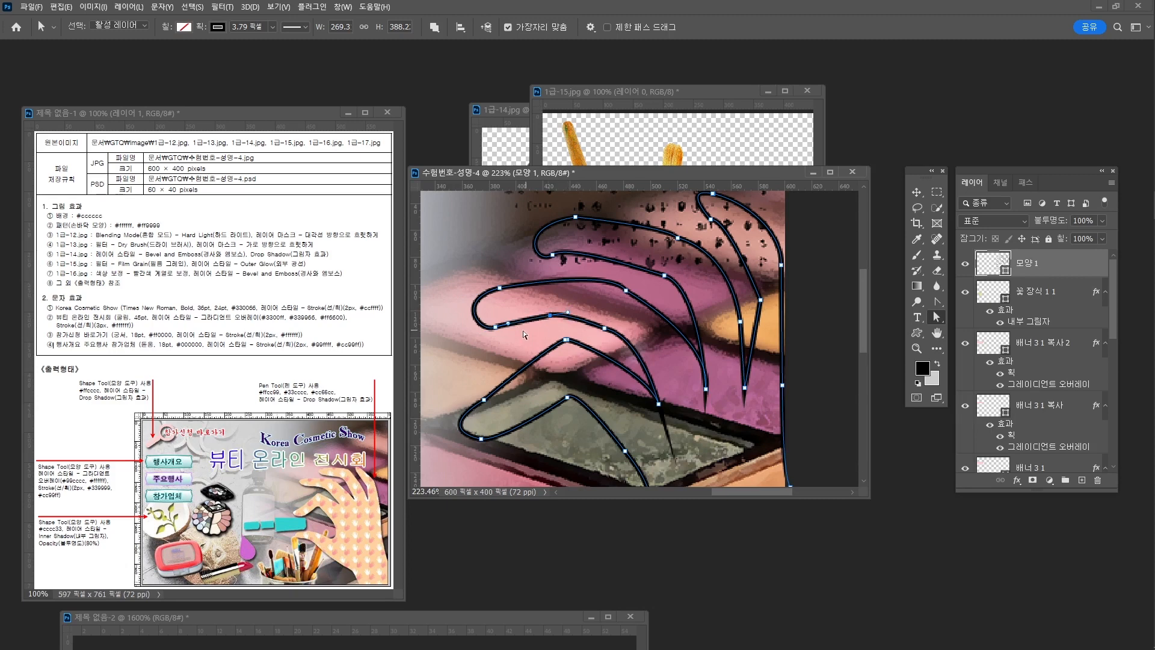
Adjust the anchor at the index finger's upper knuckle and shift the ring fingertip's lower anchor inward with the Direct Selection tool.
drag(645, 342, 648, 338)
drag(569, 339, 577, 344)
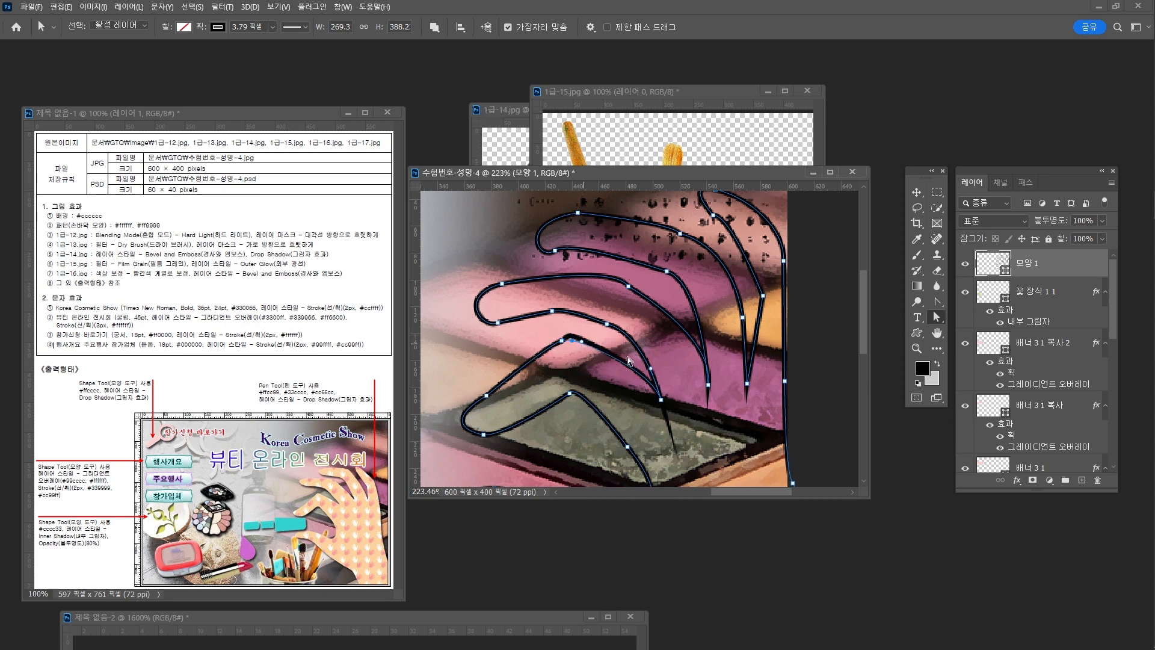
drag(668, 354, 622, 384)
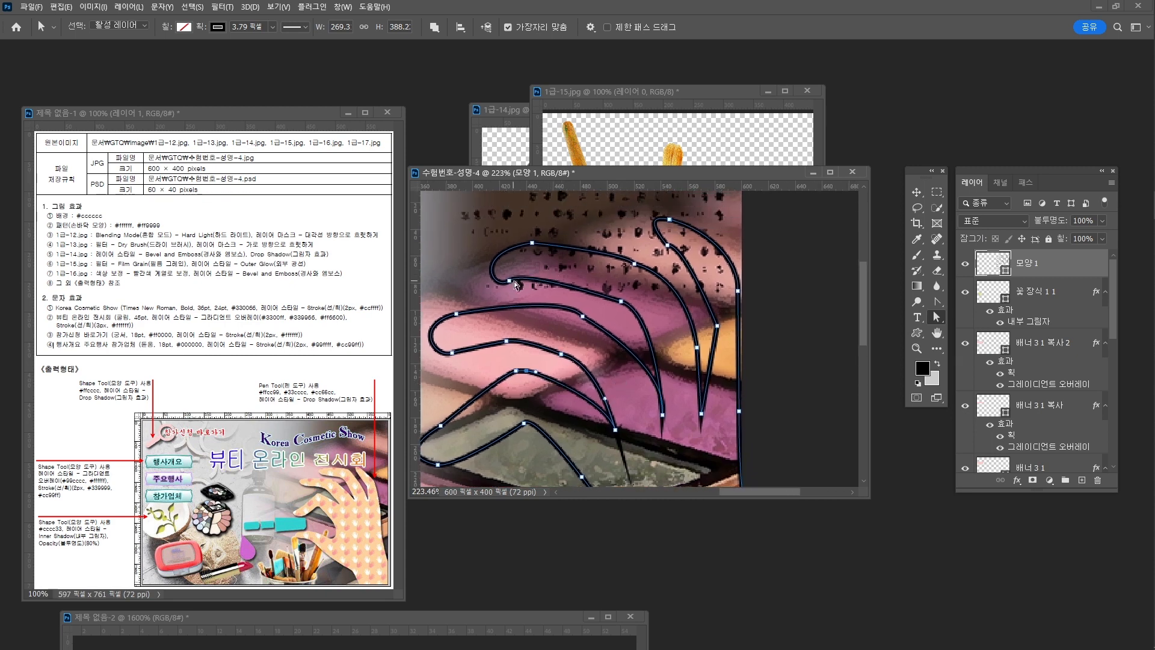
drag(515, 284, 538, 276)
Reposition the little fingertip's anchor and round its tip and outer edge with the Convert Point tool.
mouse_move(623, 276)
mouse_down()
mouse_move(615, 309)
mouse_move(644, 271)
mouse_move(633, 270)
mouse_up()
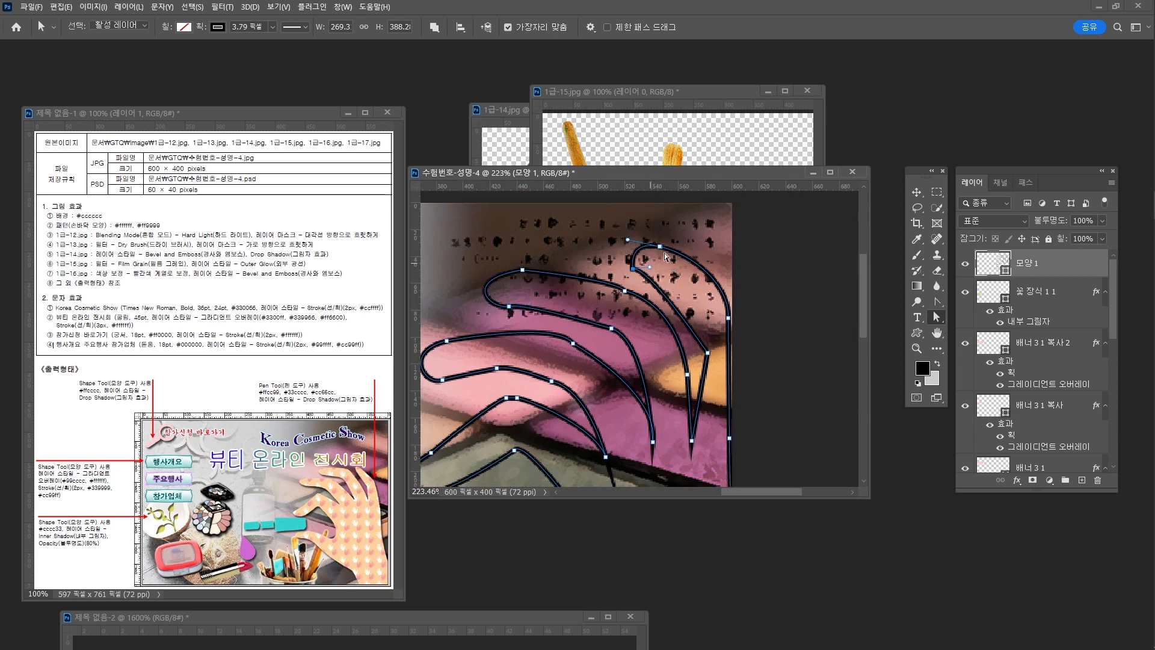
click(660, 249)
click(936, 301)
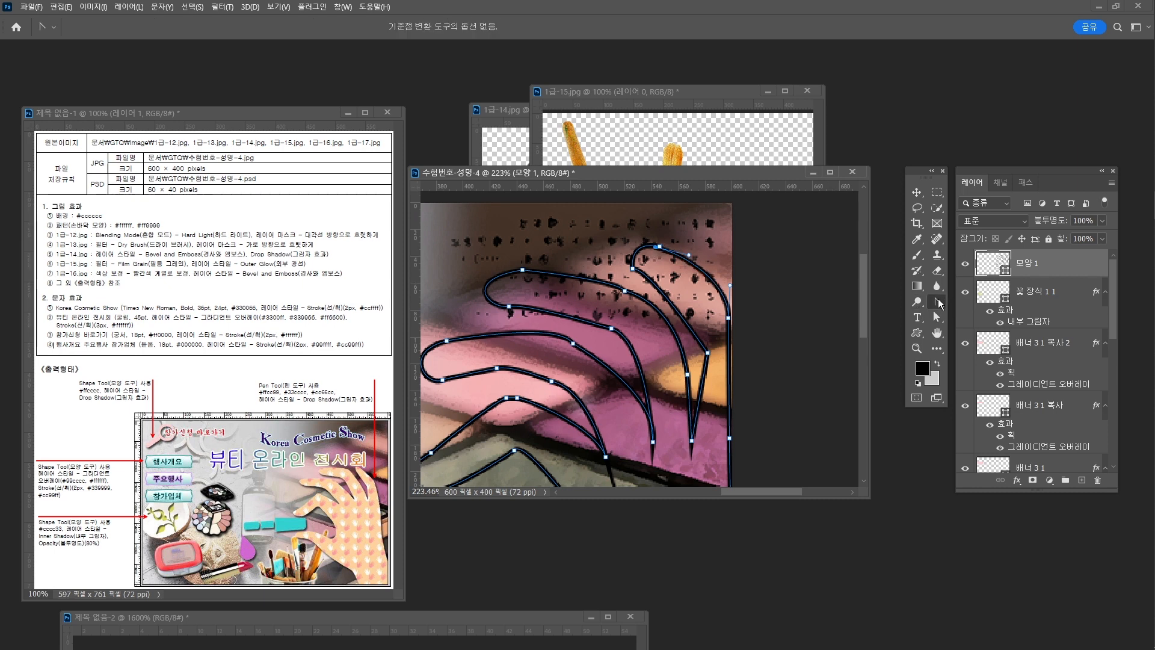
drag(633, 269, 621, 267)
drag(734, 311, 694, 273)
Move the anchors on the hand's outer edge below the little finger slightly outward with the Direct Selection tool.
key(a)
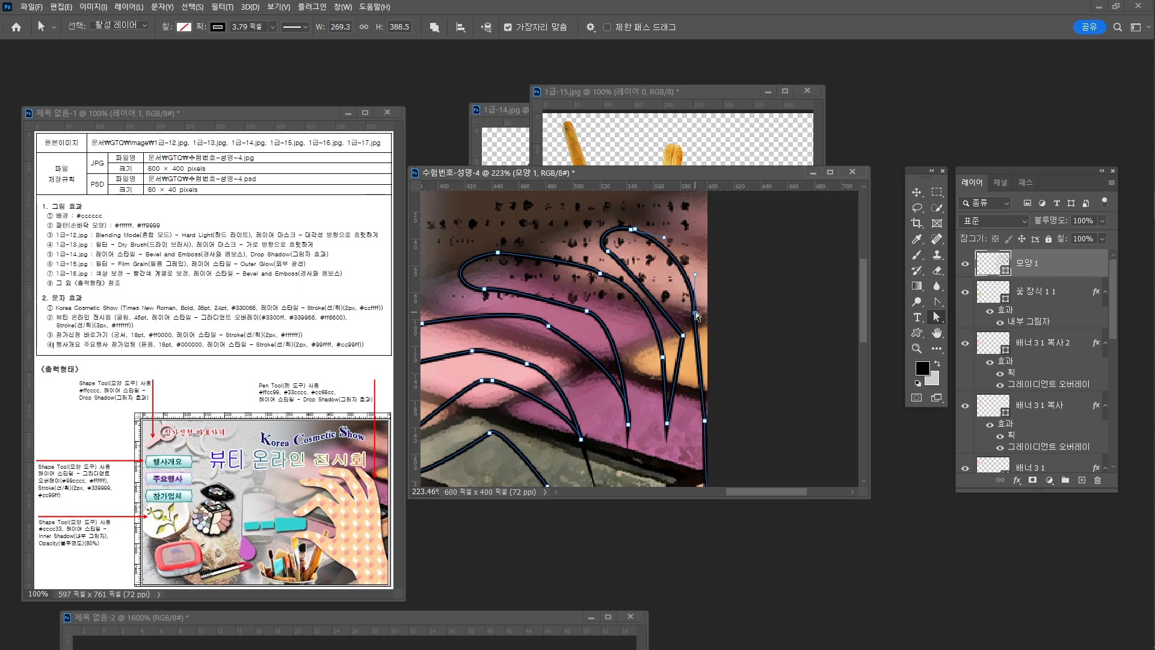
drag(694, 312, 699, 312)
drag(704, 420, 837, 340)
Select the anchors of the upper fingers with the Direct Selection tool and shift them downward to shorten the fingers.
key(z)
drag(778, 370, 734, 368)
drag(788, 363, 739, 349)
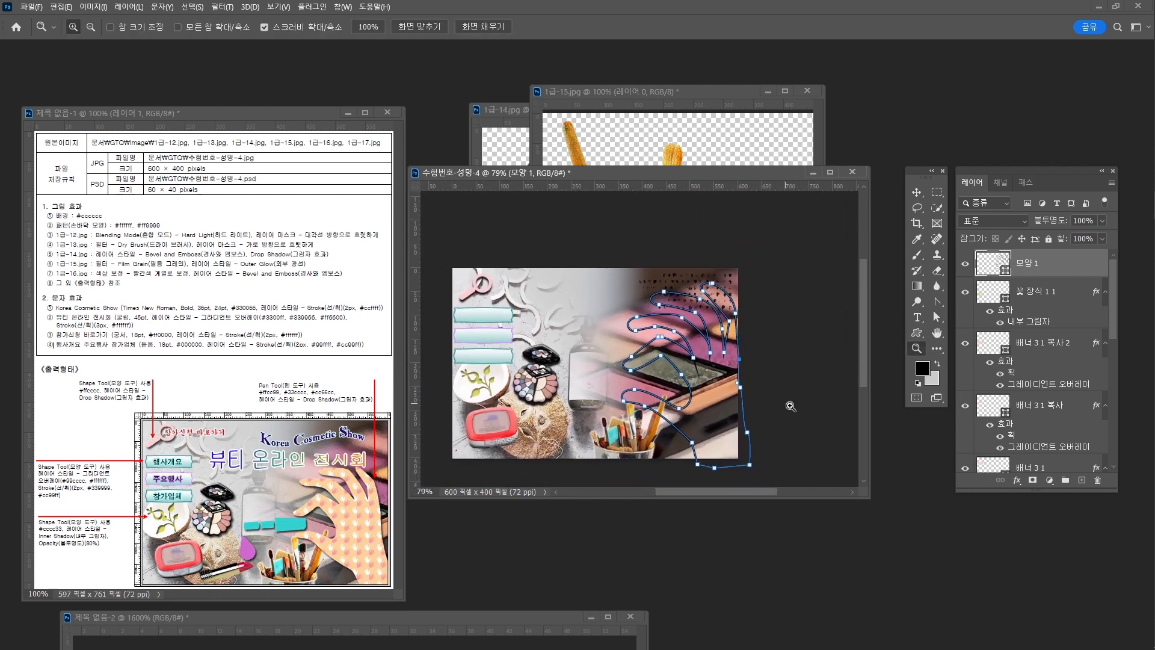
key(a)
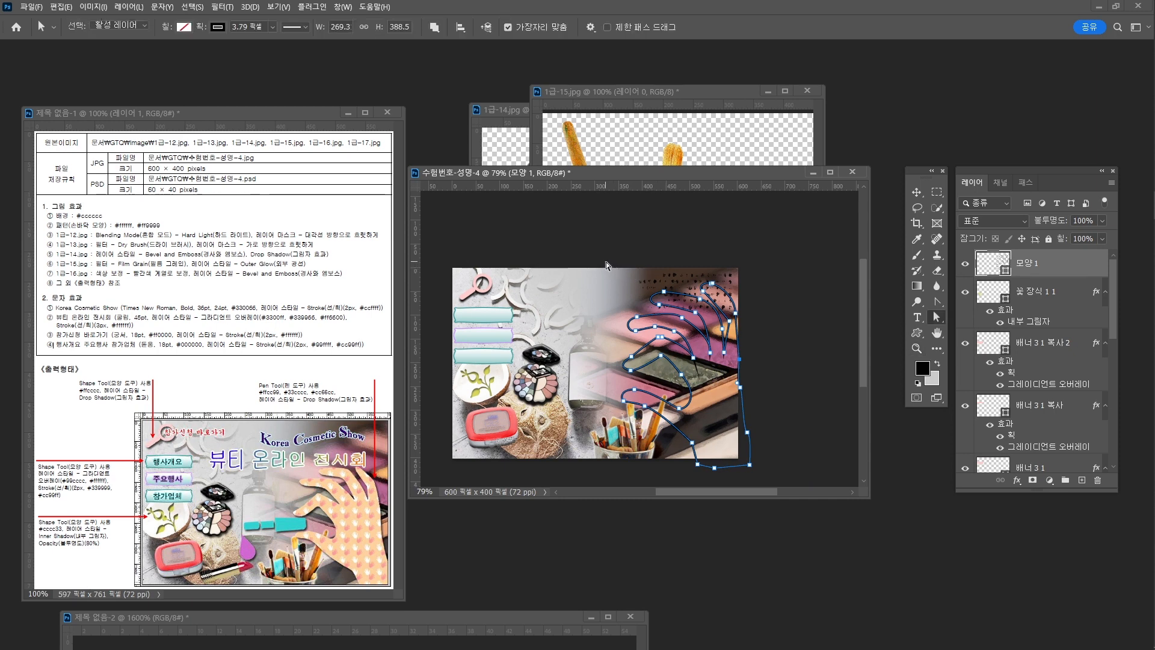
drag(606, 262, 776, 374)
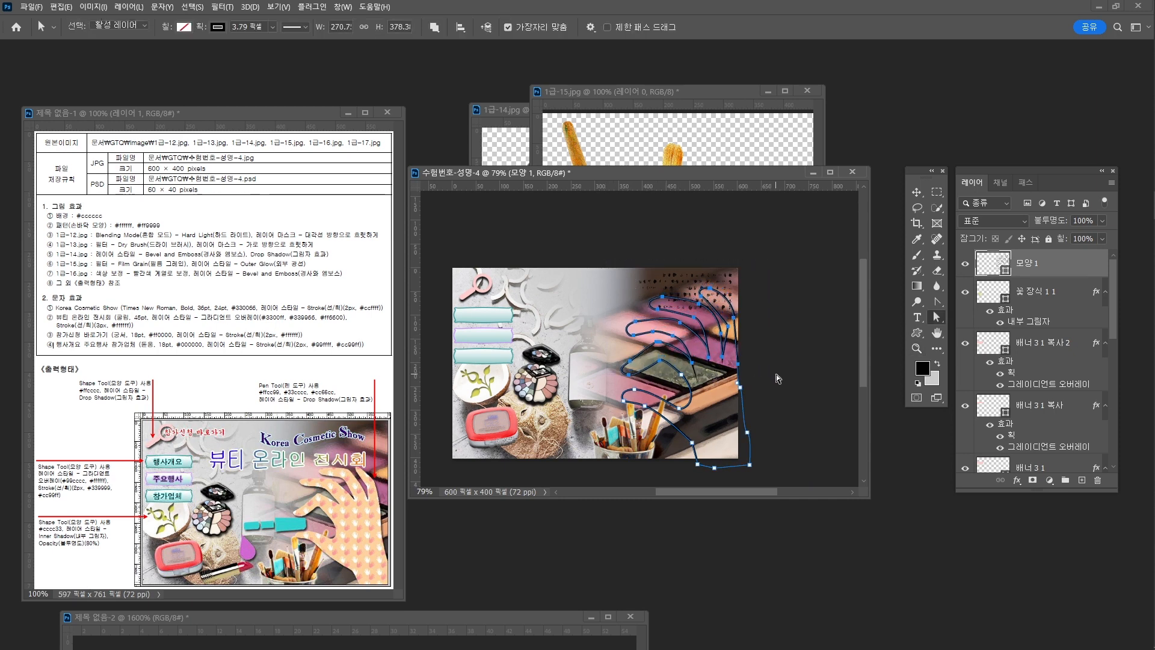
click(634, 276)
drag(634, 277, 745, 324)
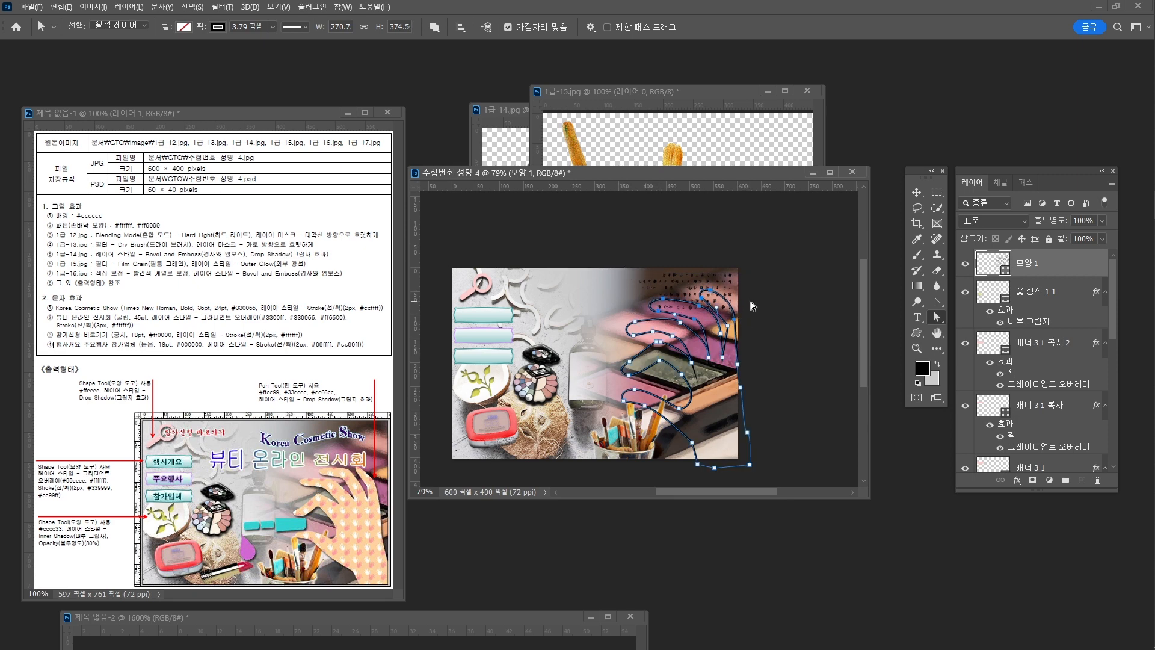
key(Delete)
Round the anchor on the little finger's inner edge near its base with the Convert Point tool.
key(ctrl+space)
drag(721, 353, 747, 373)
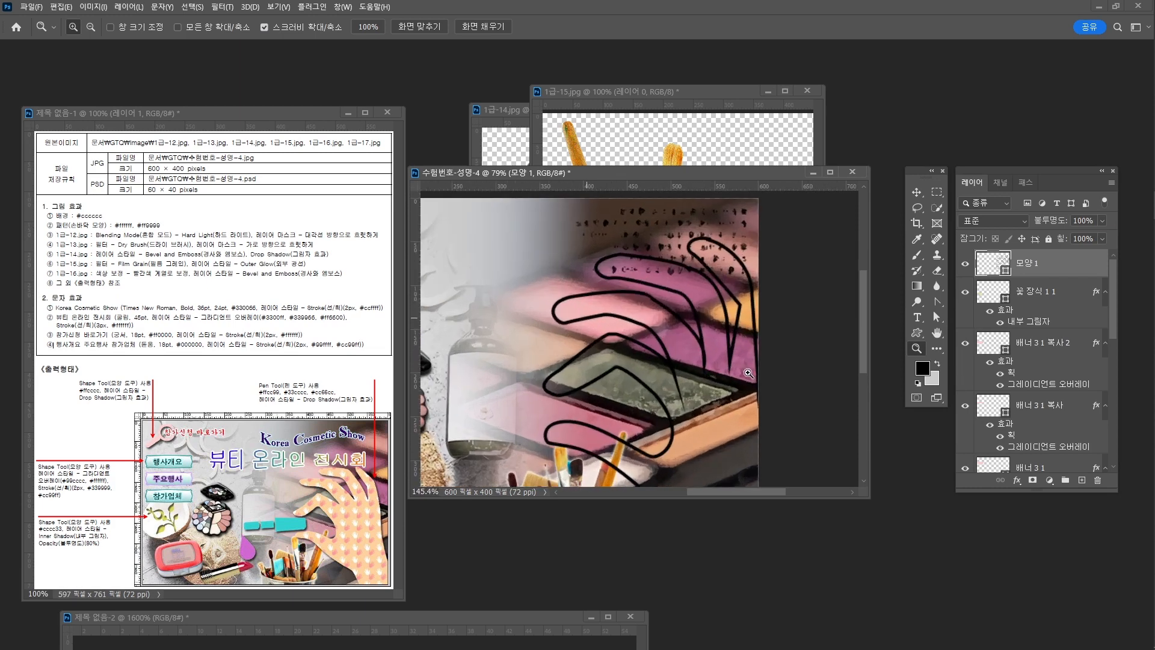
drag(745, 303, 708, 324)
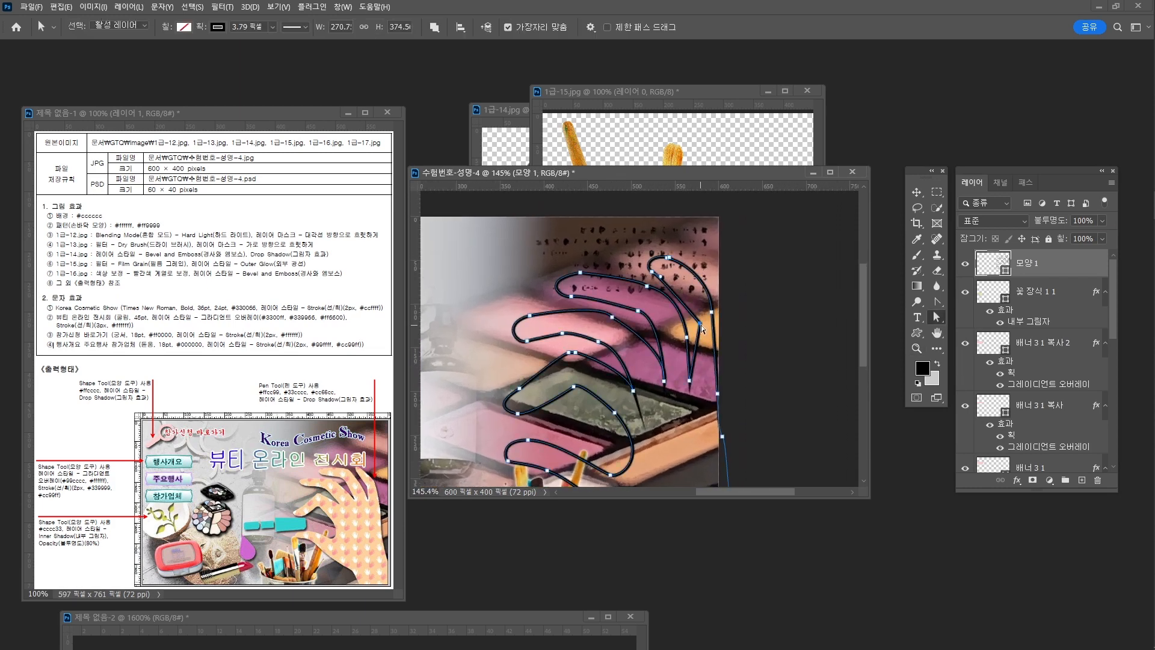
click(937, 301)
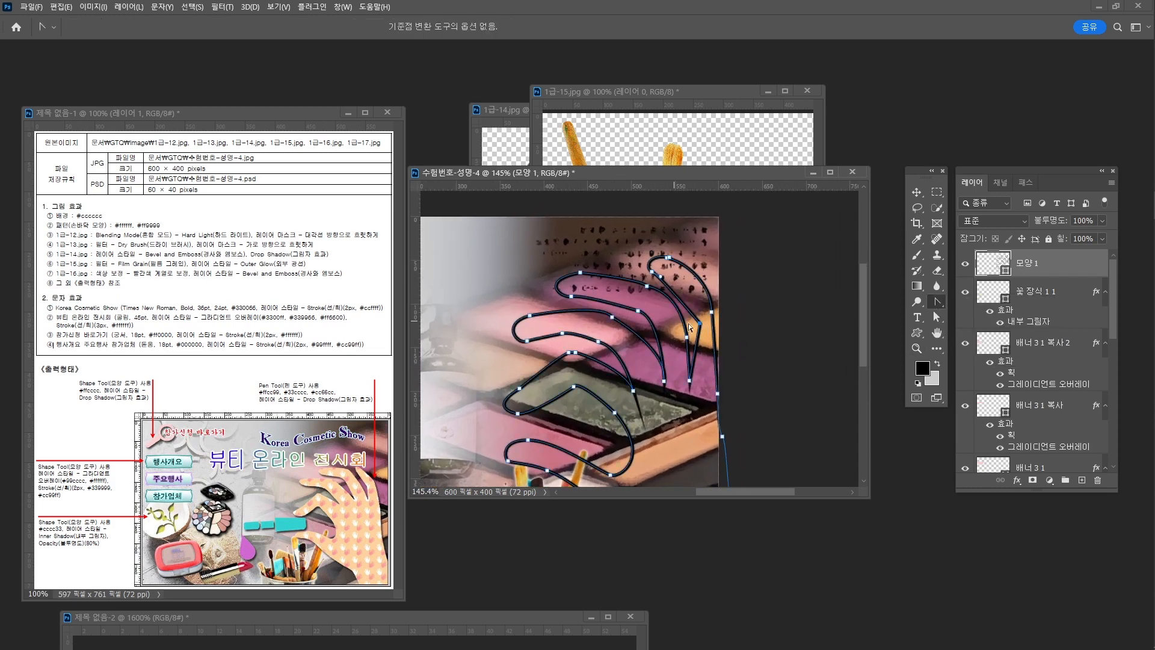
drag(701, 326, 701, 309)
Add an anchor midway along the little finger's inner edge with the Pen tool and nudge it outward to smooth the curve.
key(a)
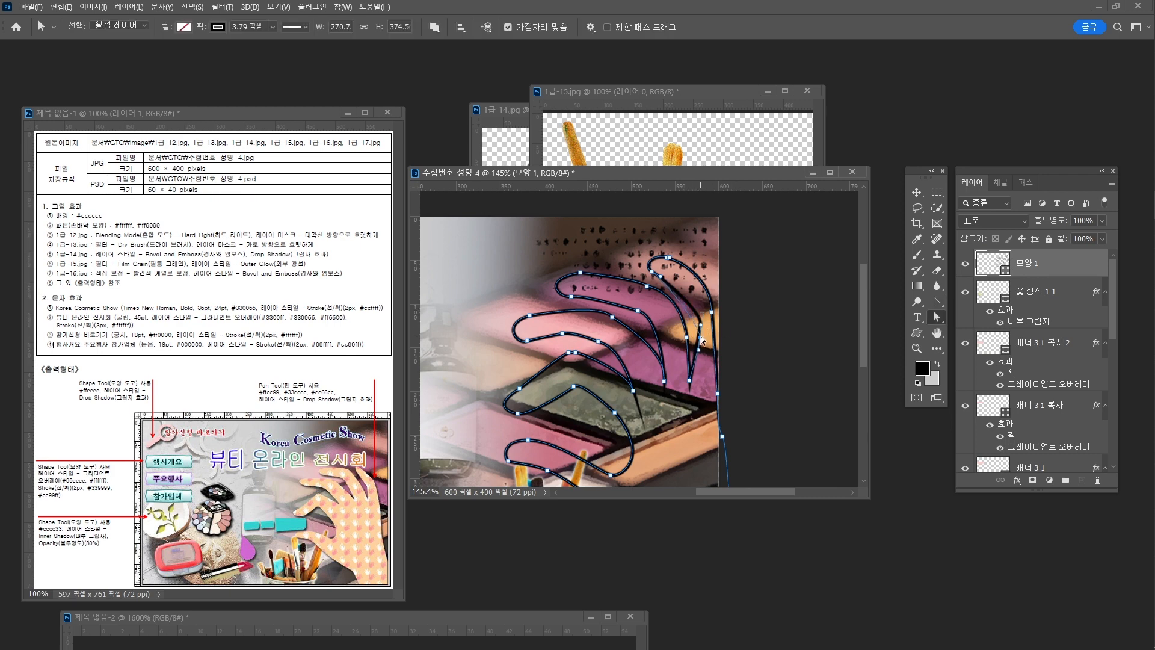
key(z)
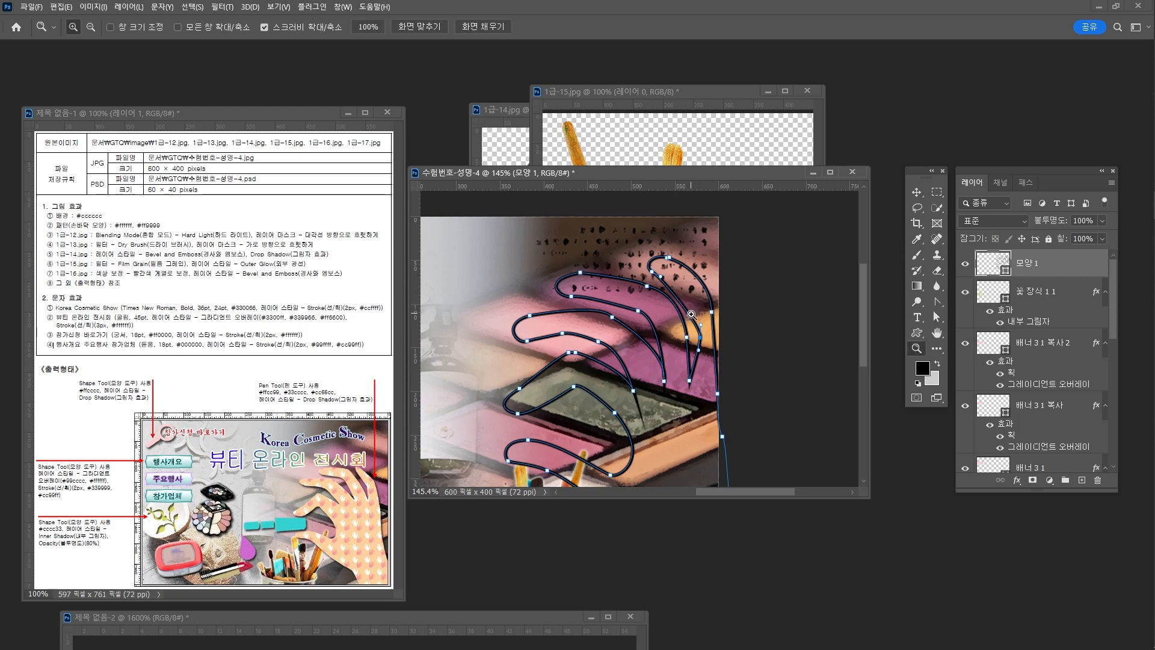
click(691, 313)
drag(638, 247, 711, 312)
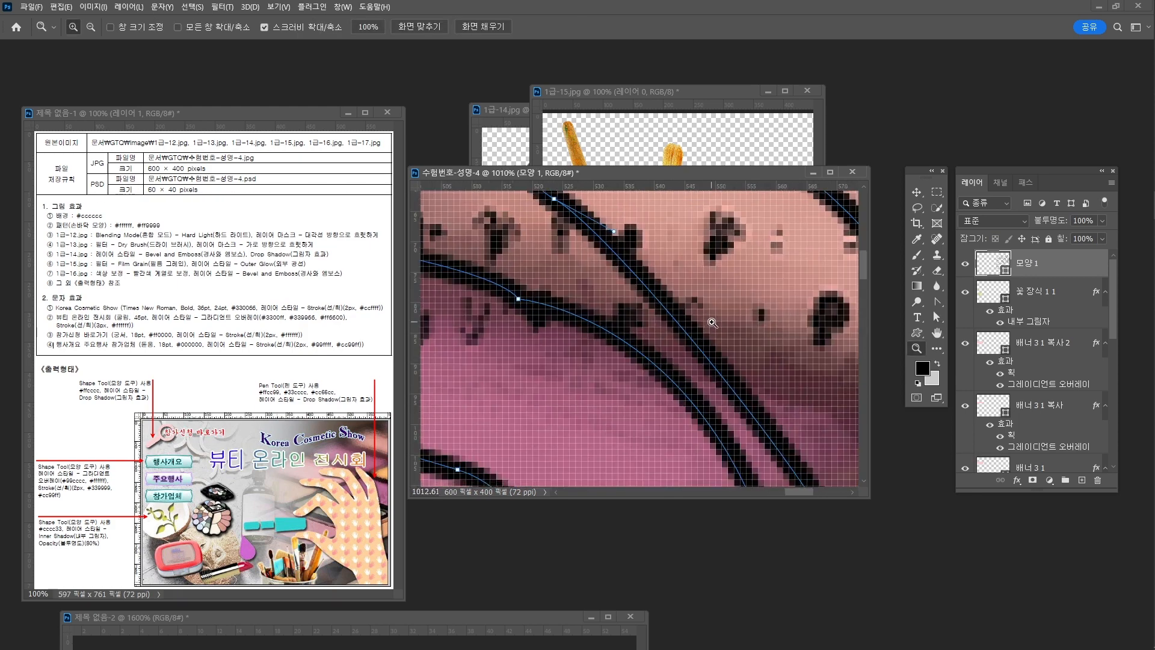
drag(743, 373, 714, 352)
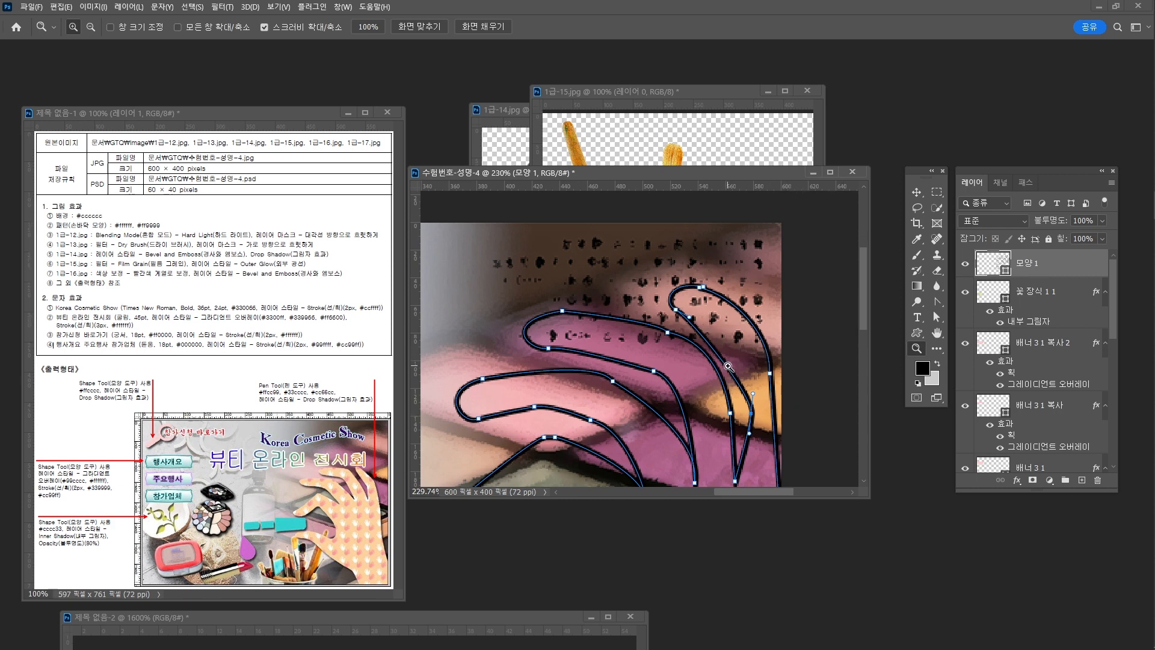
key(p)
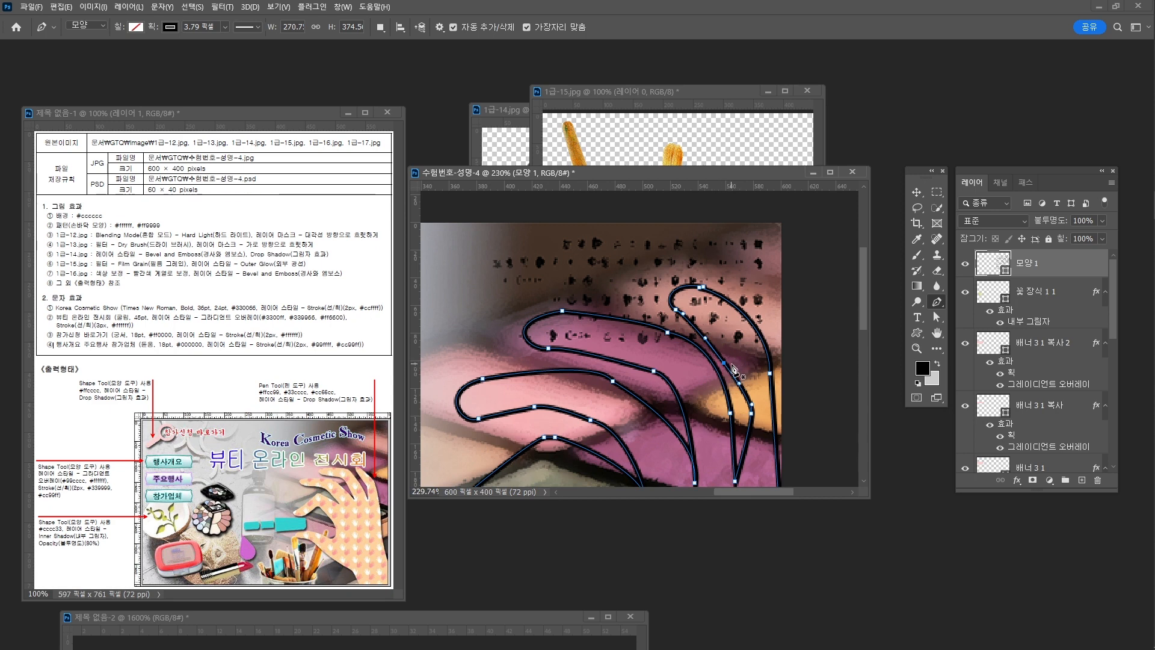
key(a)
click(731, 362)
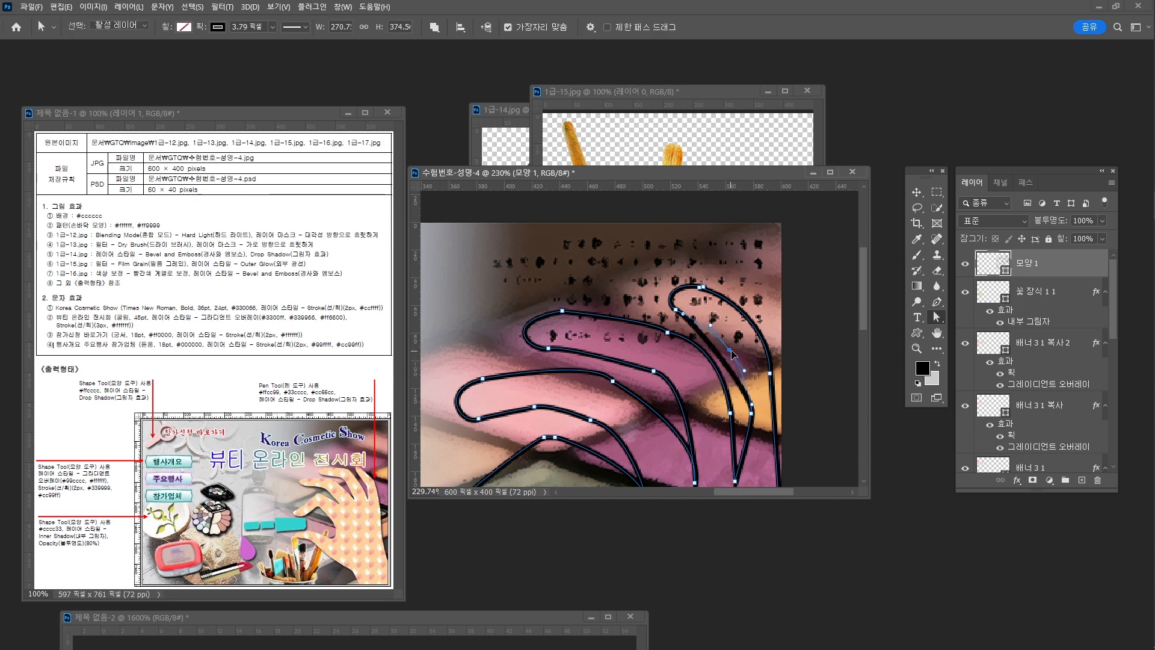
Reshape the curve of the little finger's outer edge by moving its anchor outward and down.
click(775, 382)
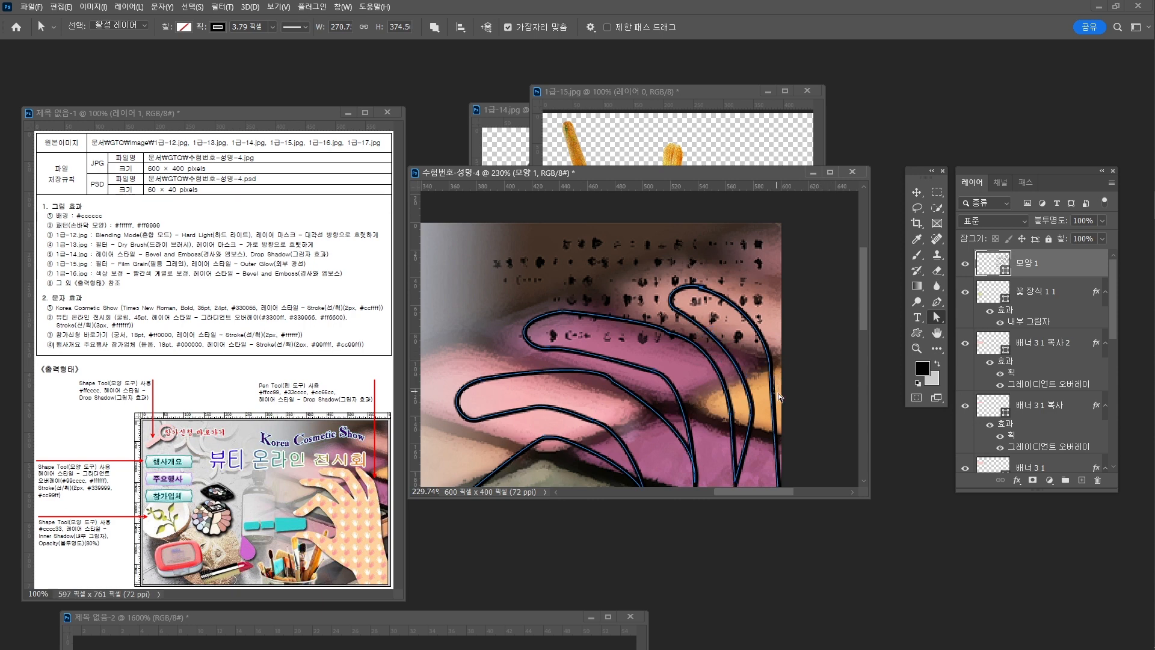
drag(788, 386, 780, 357)
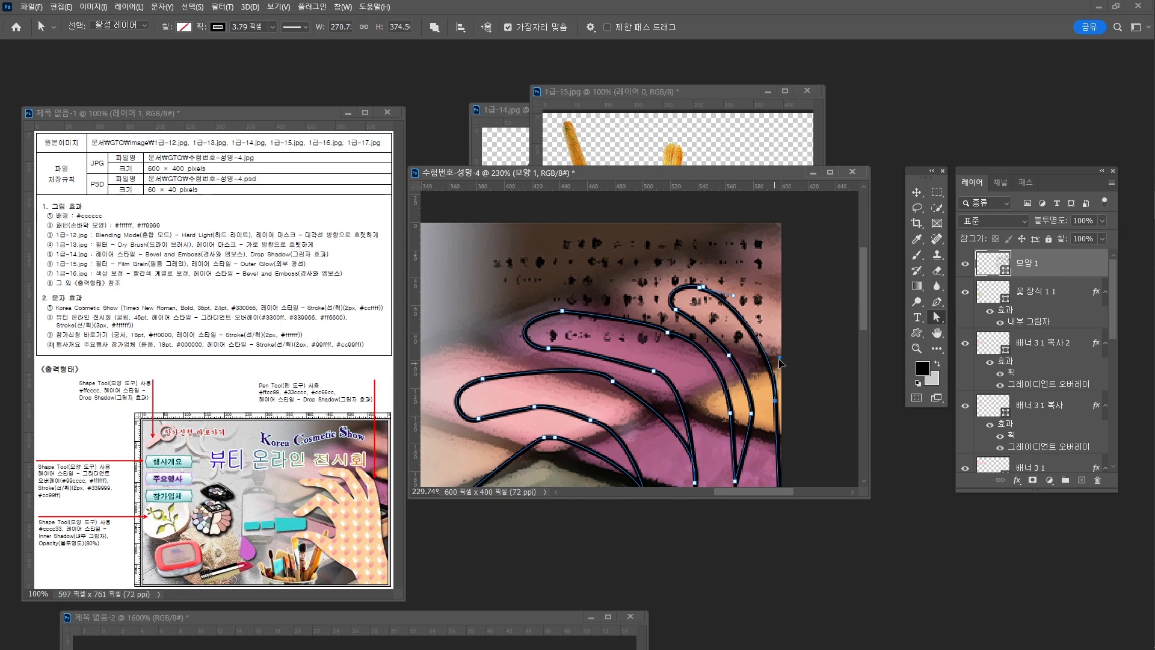
scroll(821, 411, down, 3)
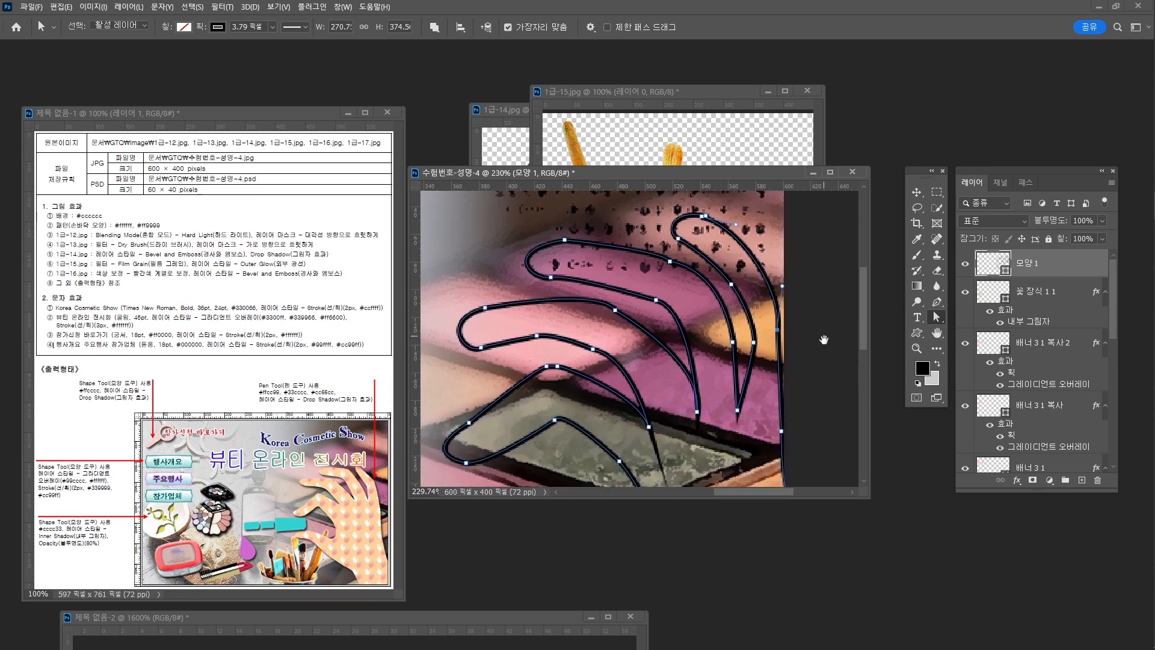
drag(810, 414, 785, 370)
Select the whole hand path with the Path Selection tool, scale it to 84.99%, and position it in the canvas's lower-right corner.
key(z)
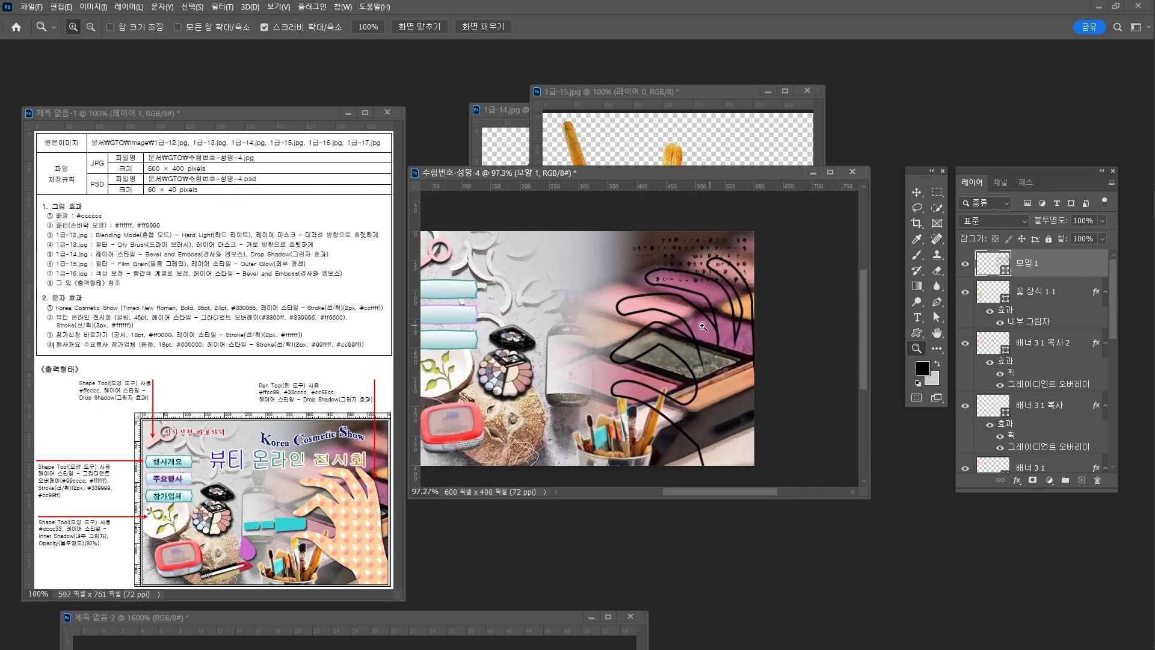
click(940, 301)
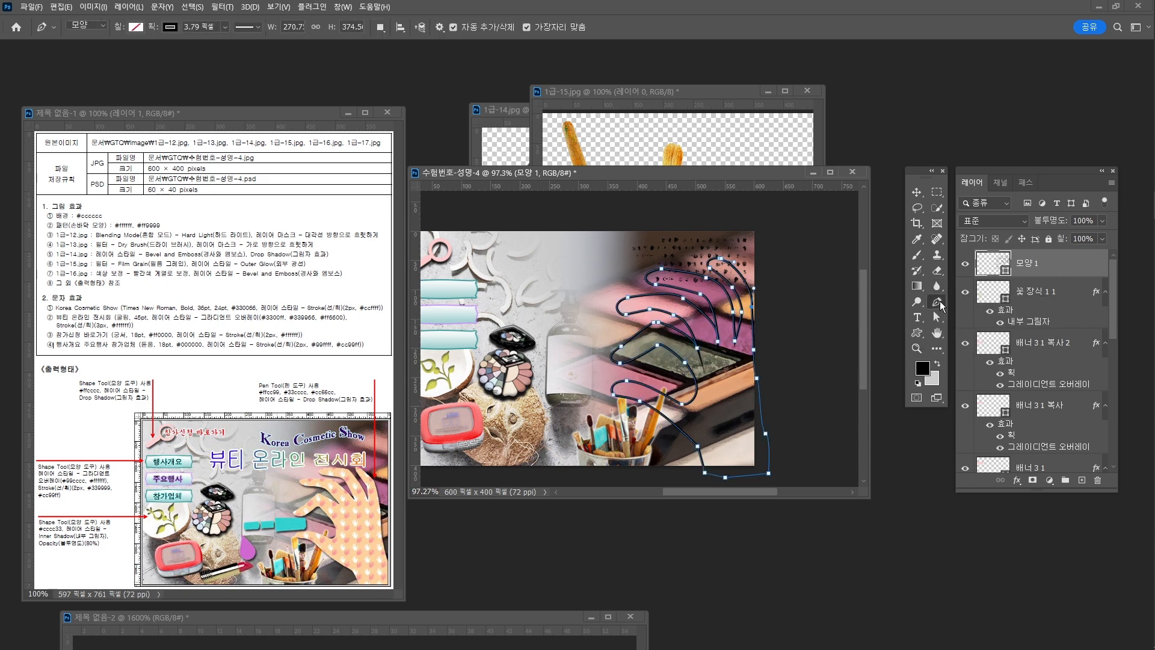
click(931, 317)
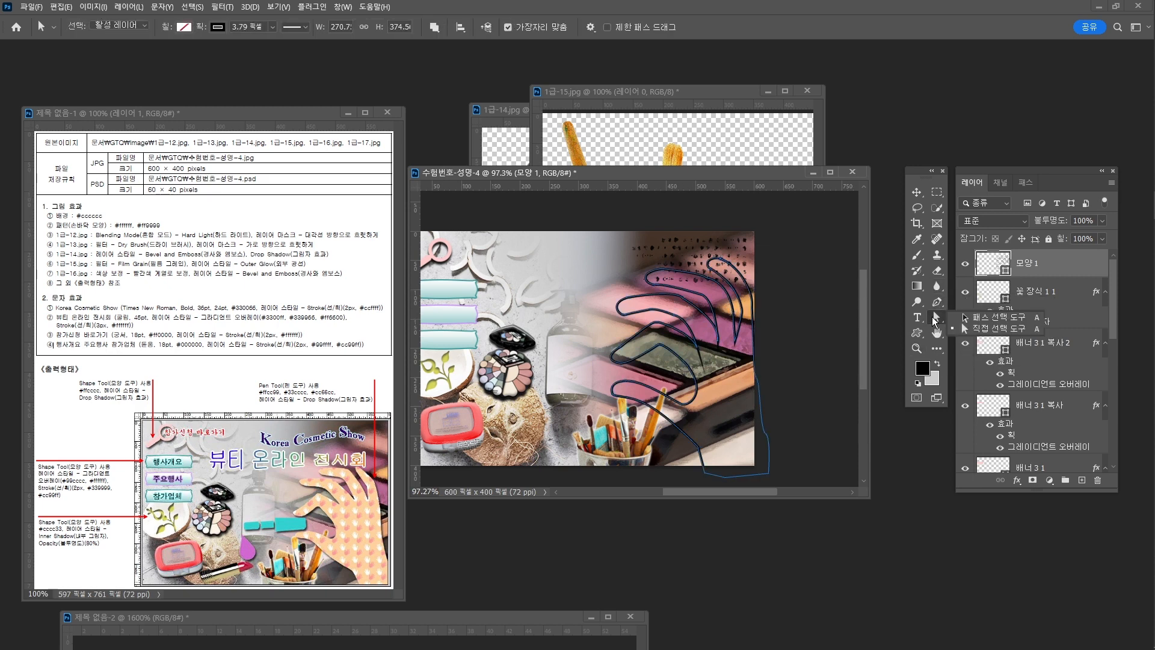
click(997, 320)
mouse_move(710, 330)
mouse_down()
mouse_move(687, 337)
mouse_move(706, 331)
mouse_move(702, 344)
mouse_up()
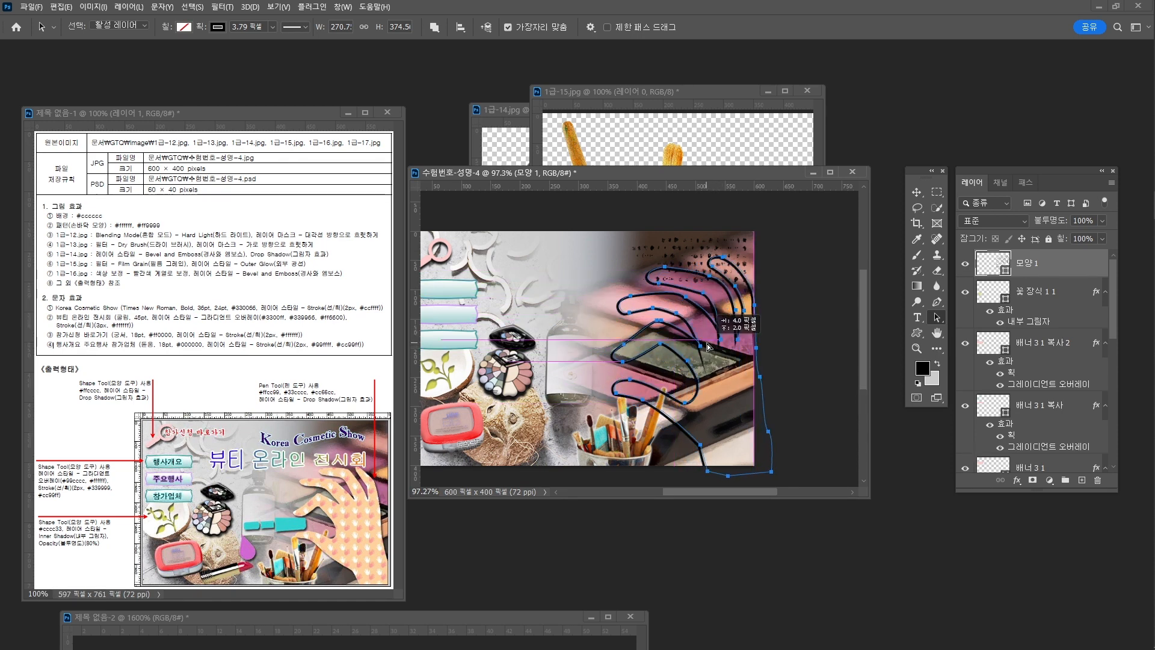
key(ctrl+t)
drag(766, 256, 759, 298)
drag(716, 375, 722, 363)
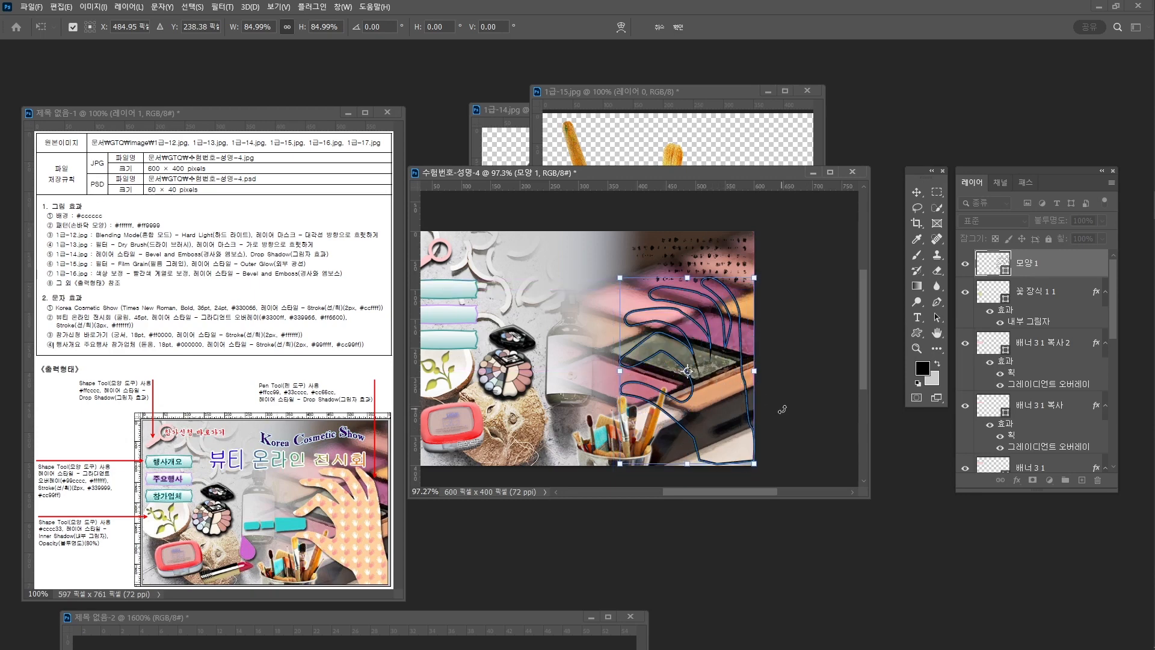
key(Return)
Add an anchor at the little finger's tip with the Pen tool and reshape the tip with the Direct Selection tool.
key(a)
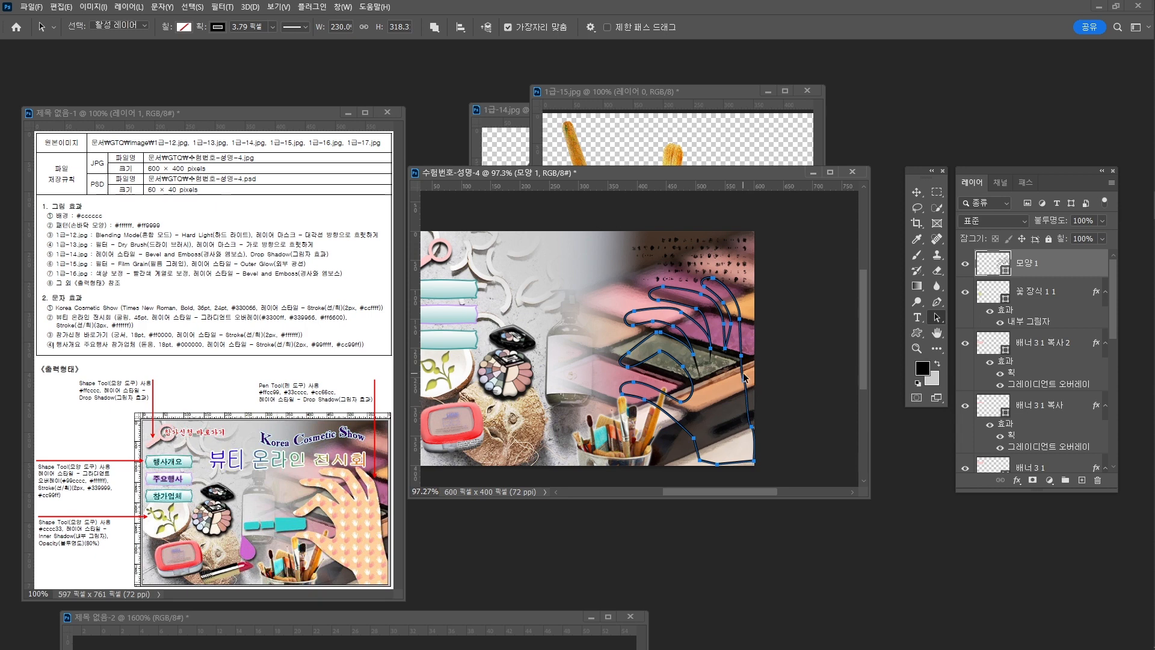
right_click(933, 315)
click(968, 328)
click(787, 371)
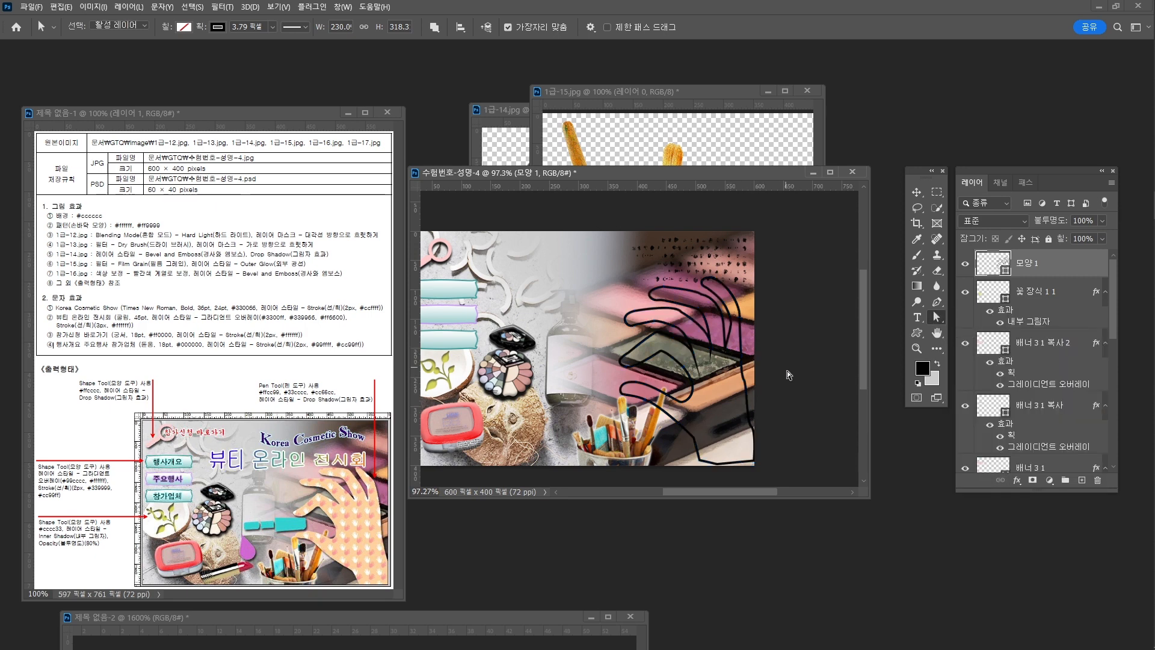
key(z)
drag(721, 394, 688, 400)
key(a)
click(690, 384)
drag(681, 307, 673, 278)
key(z)
scroll(675, 278, up, 1)
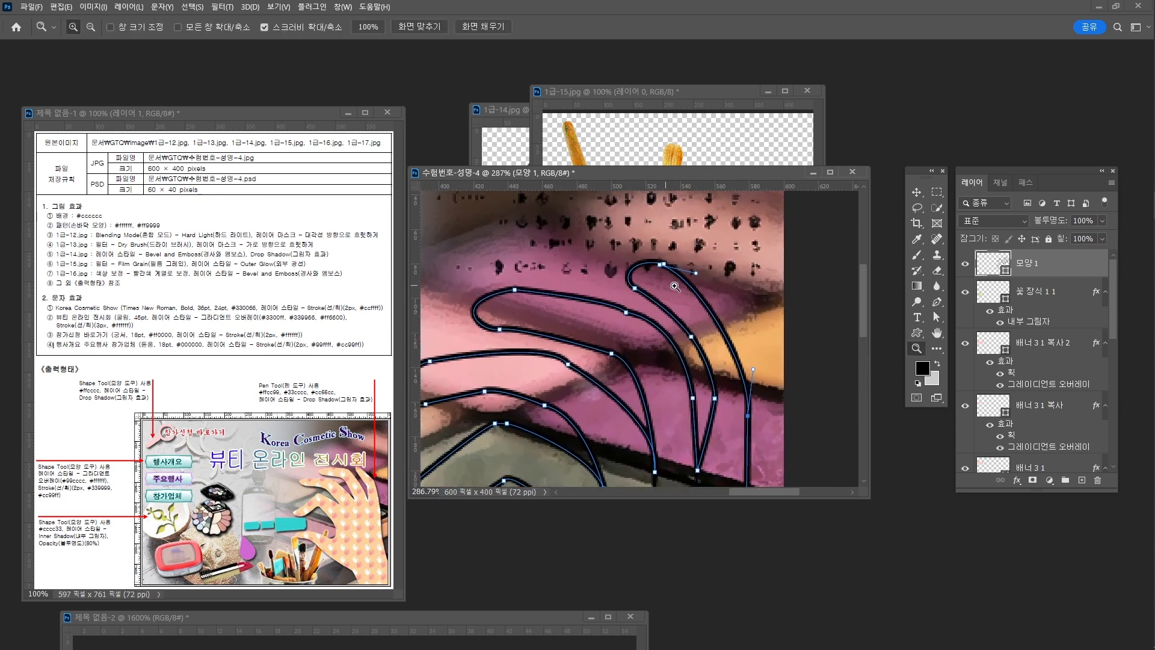
click(937, 302)
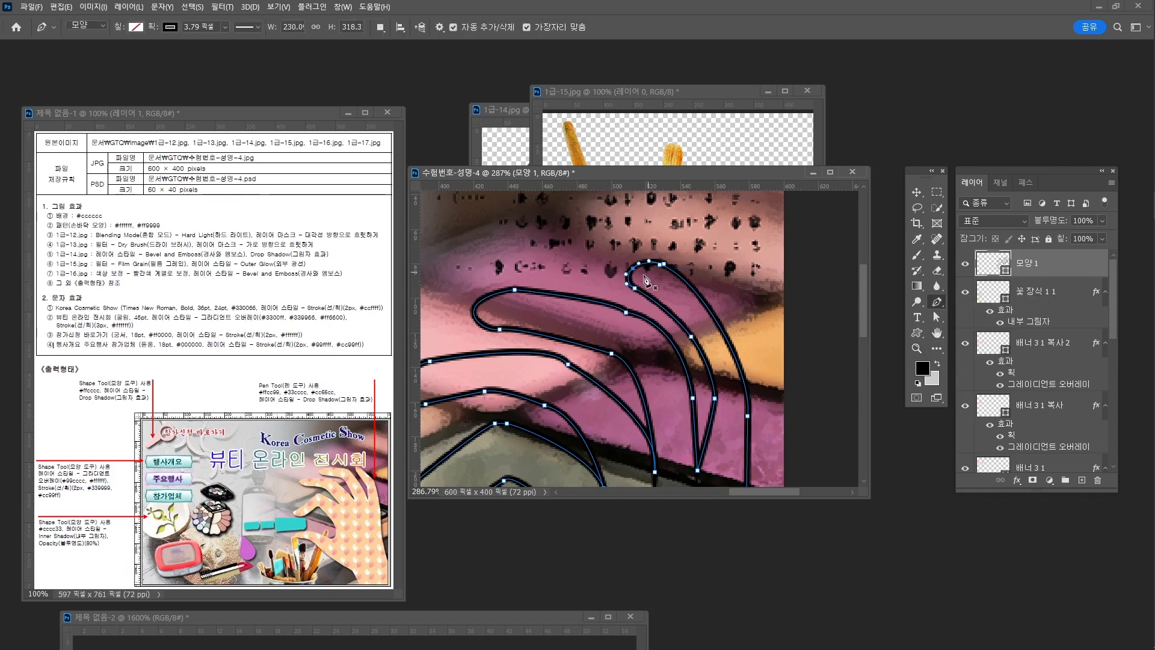
key(a)
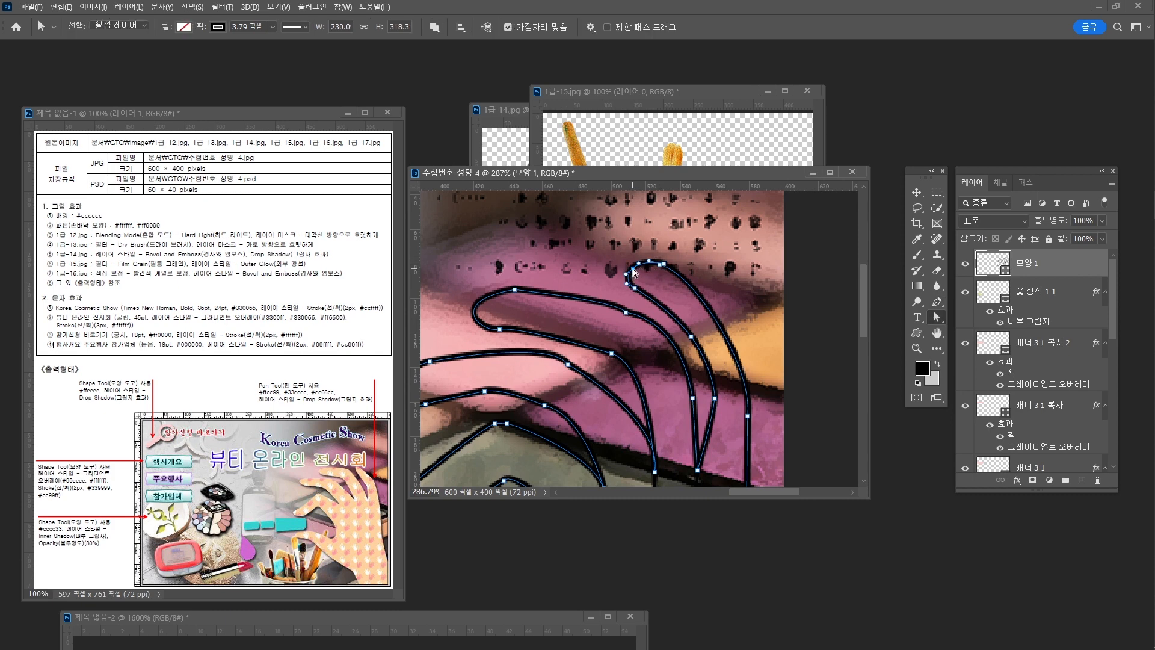
drag(633, 270, 713, 298)
Reshape the little finger's inner edge and pull in the spike at the notch between the index and middle fingers with the Direct Selection tool.
drag(720, 318, 728, 288)
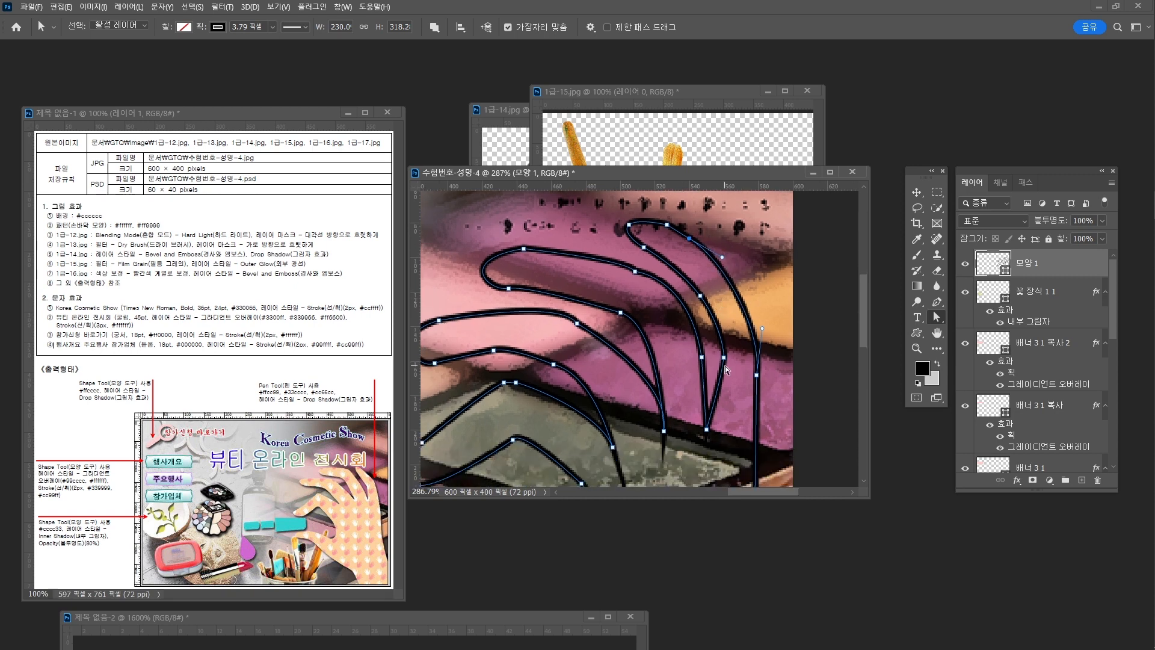
drag(724, 358, 735, 300)
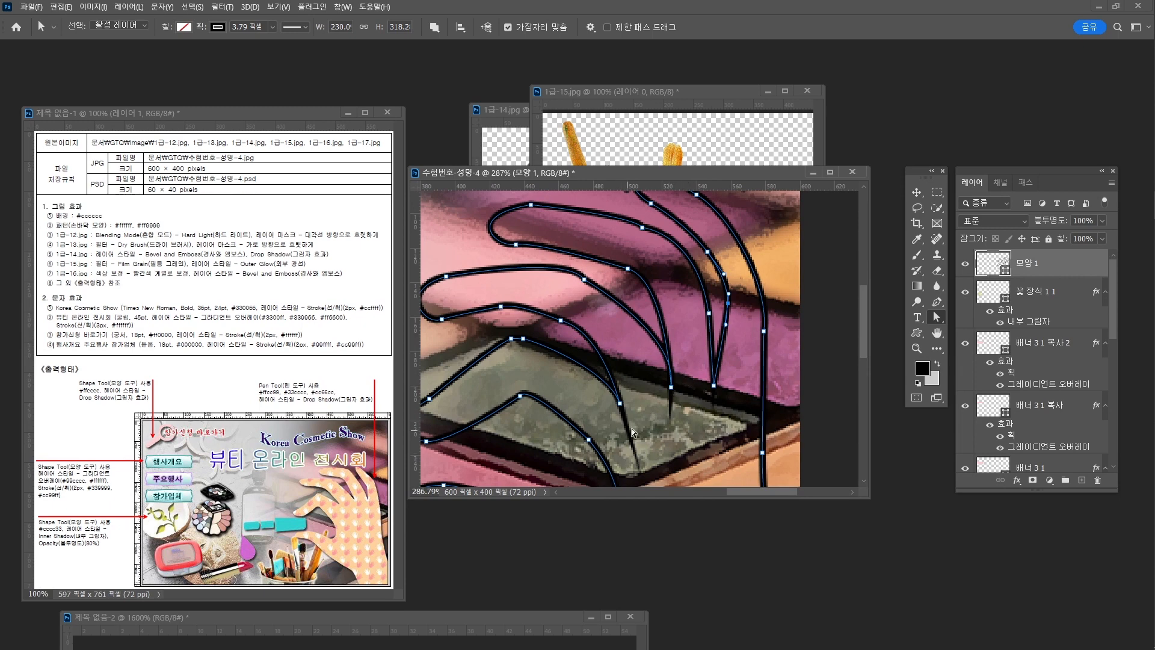
key(z)
drag(709, 424, 633, 419)
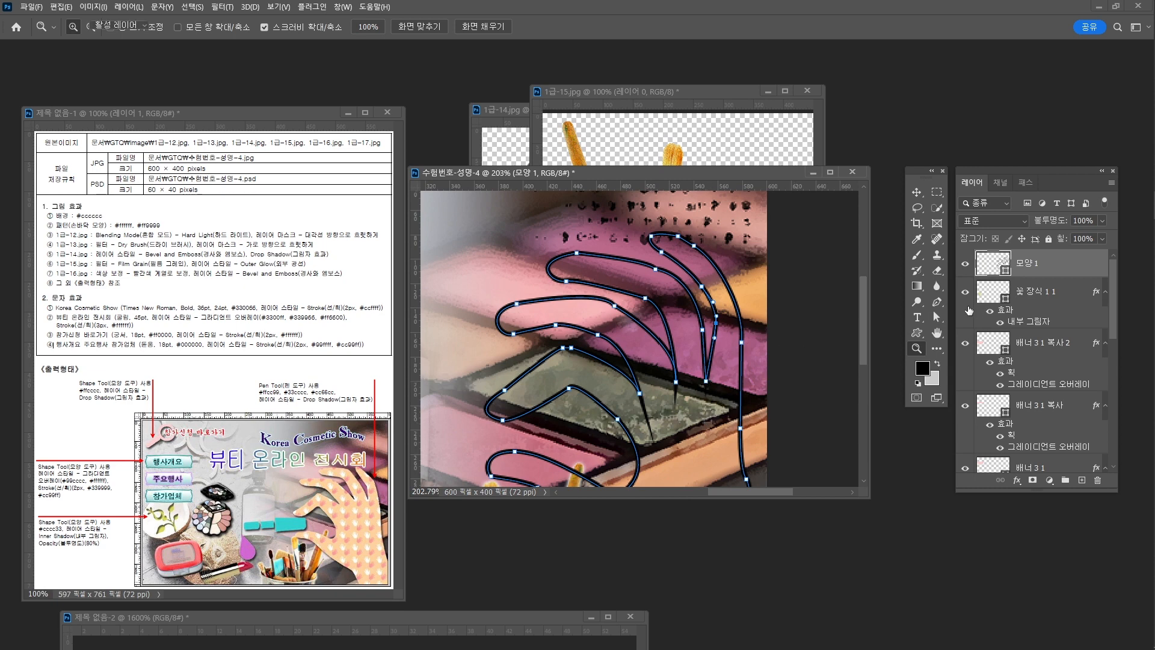
click(936, 317)
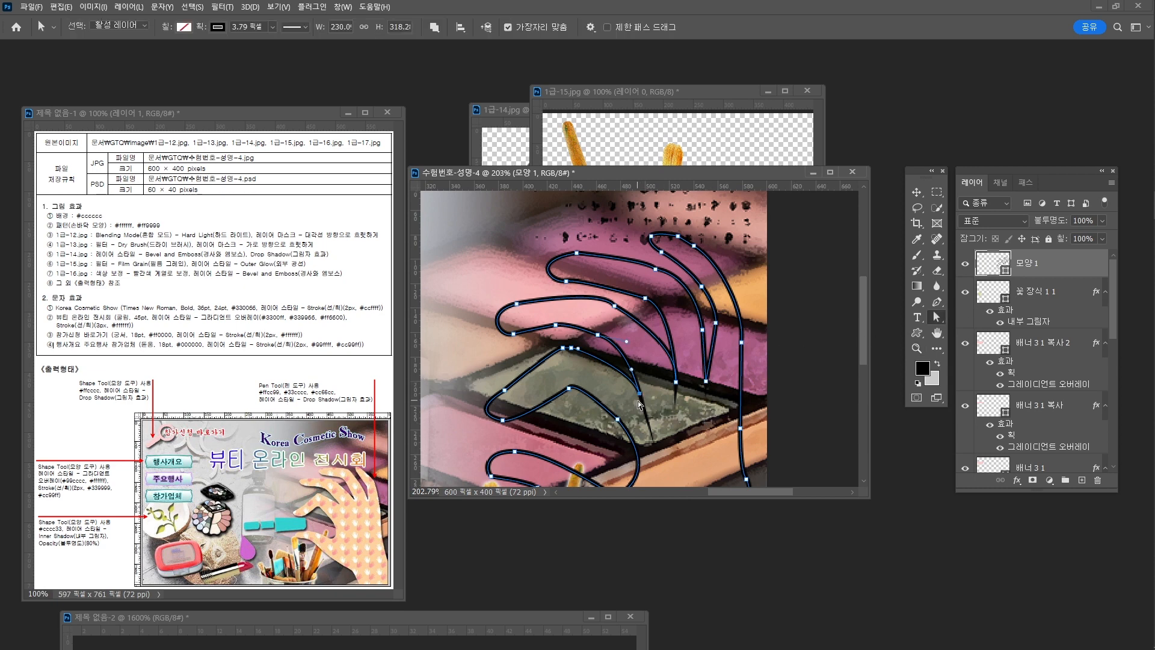
scroll(640, 397, up, 5)
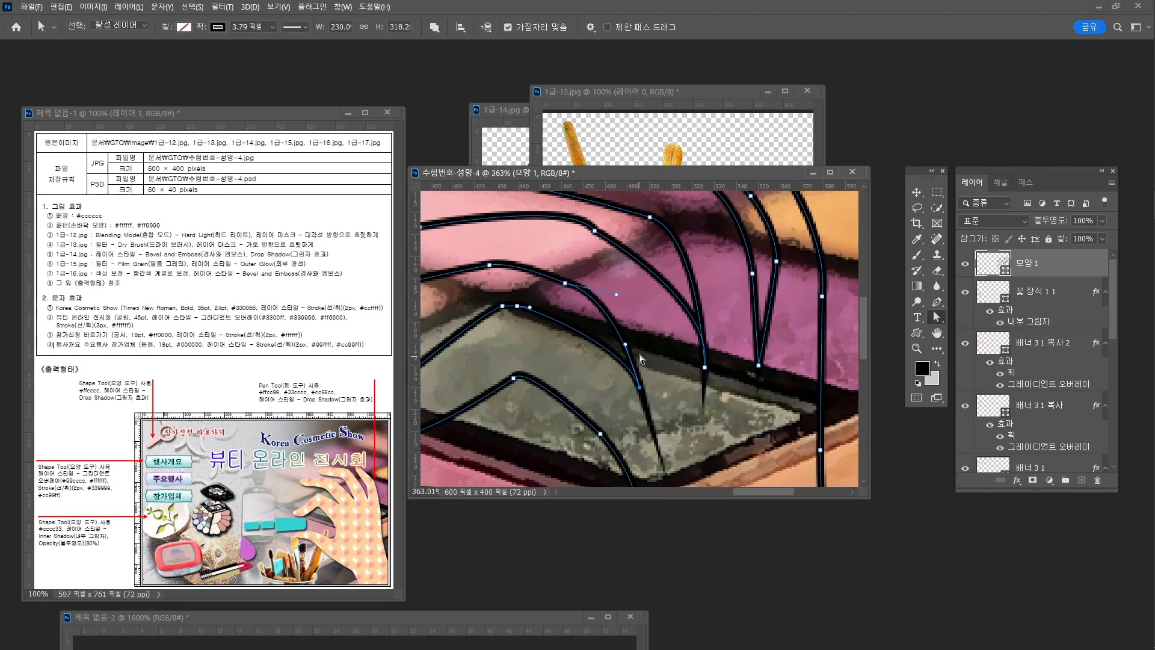
drag(626, 344, 640, 383)
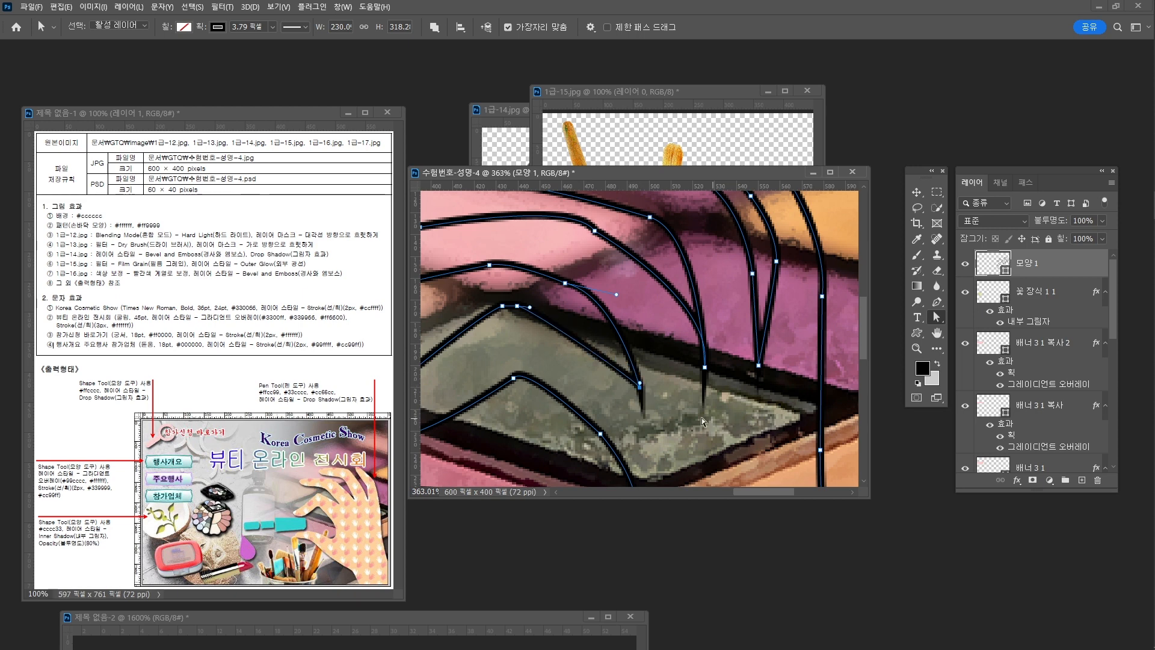
click(640, 386)
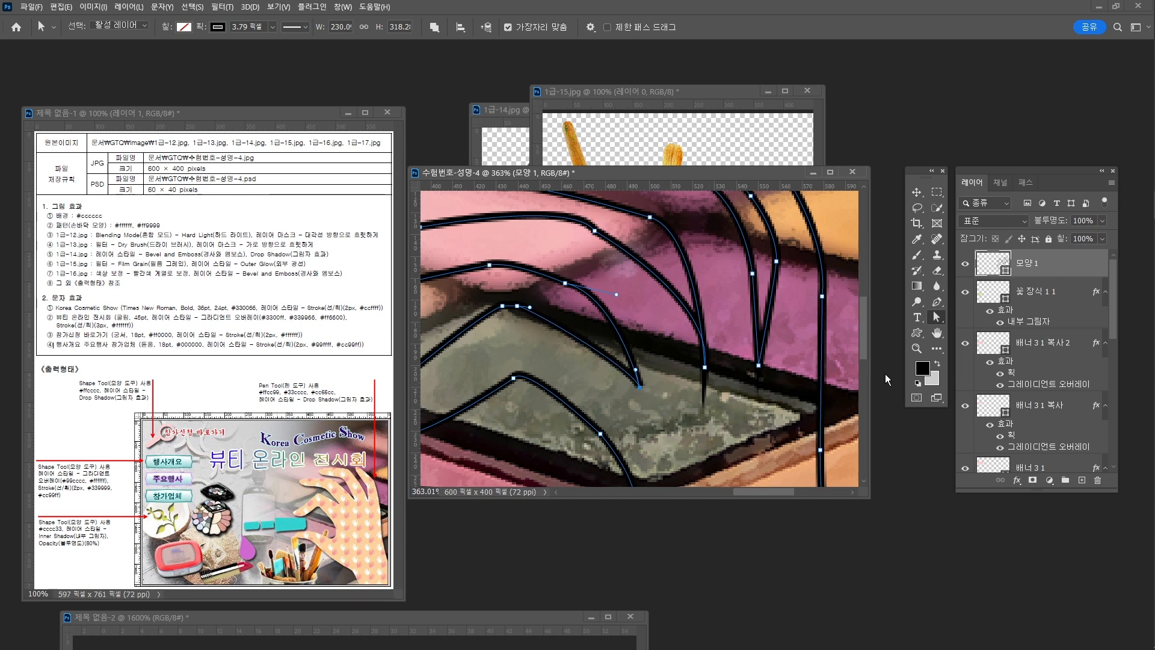
Convert the anchor at the notch between the middle and ring fingers with the Convert Point tool to remove its spike.
click(705, 367)
click(936, 301)
right_click(932, 304)
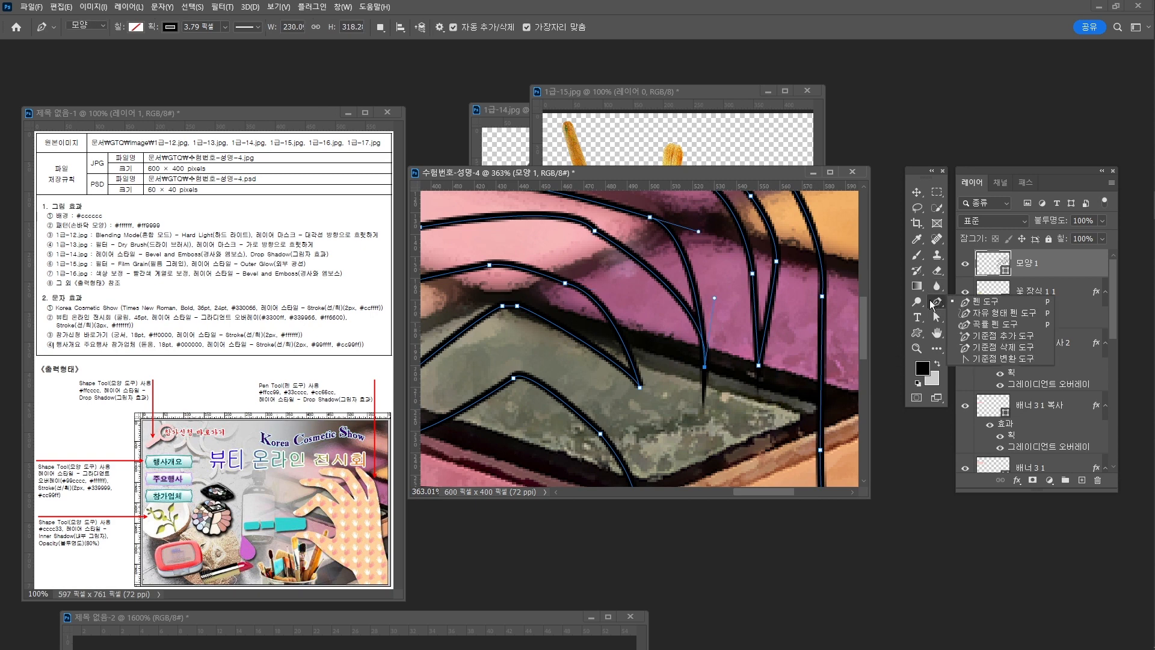
click(1000, 358)
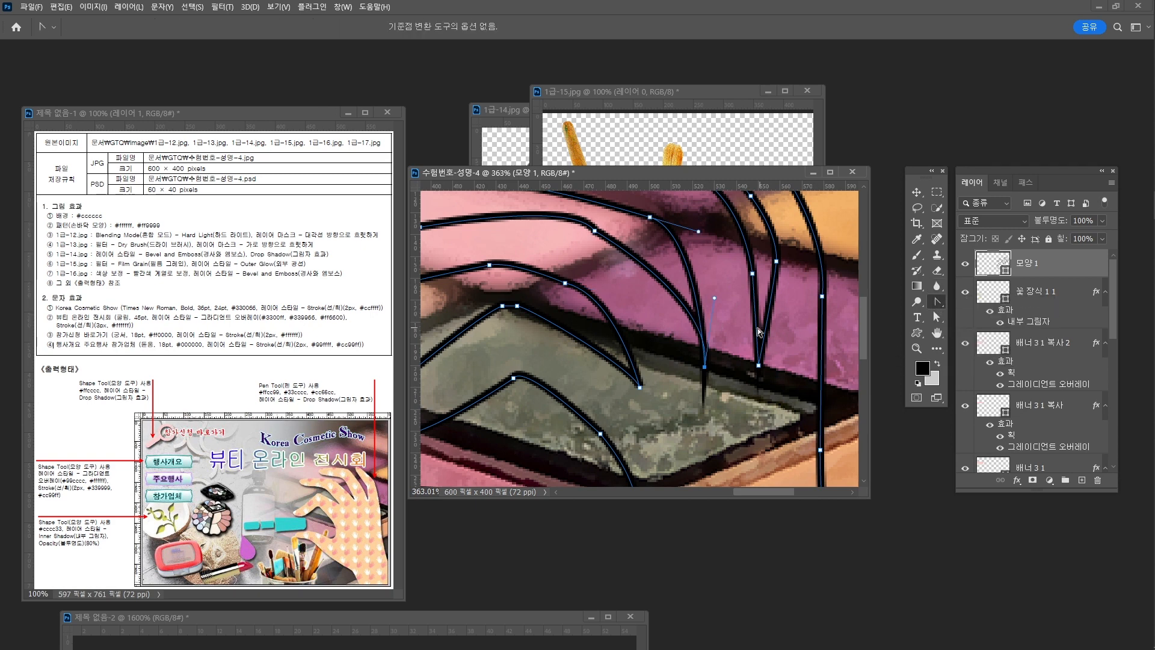
click(705, 366)
drag(705, 370, 749, 378)
Adjust the direction handles at the notch between the ring and little fingers to round the little finger's inner edge outward.
key(a)
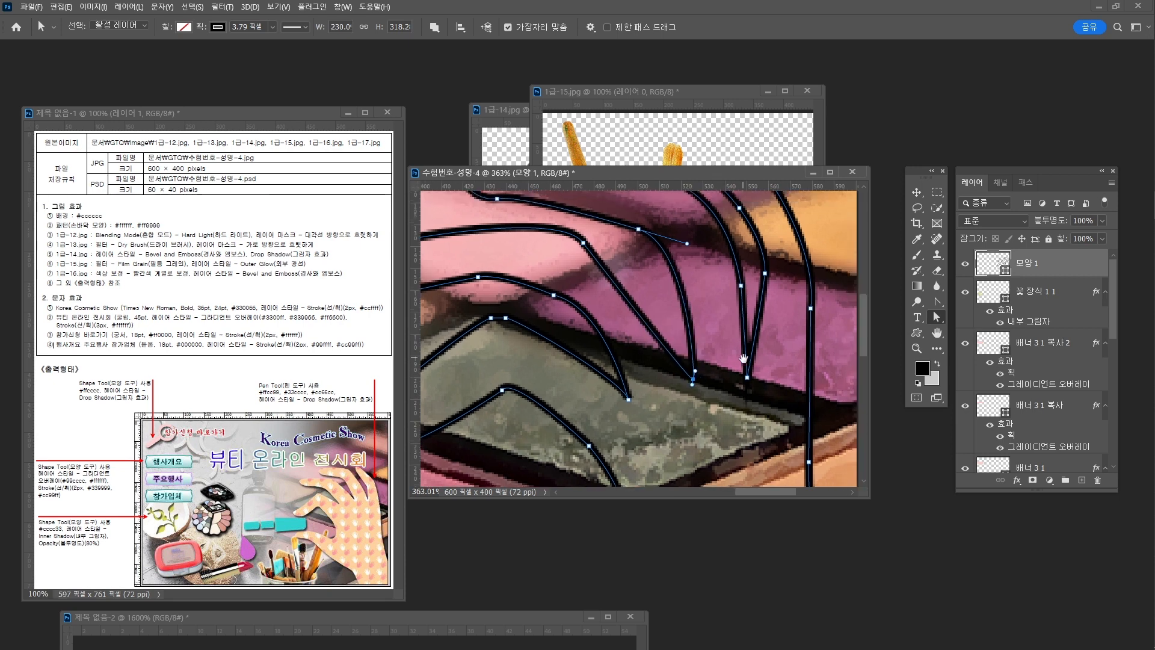
click(748, 378)
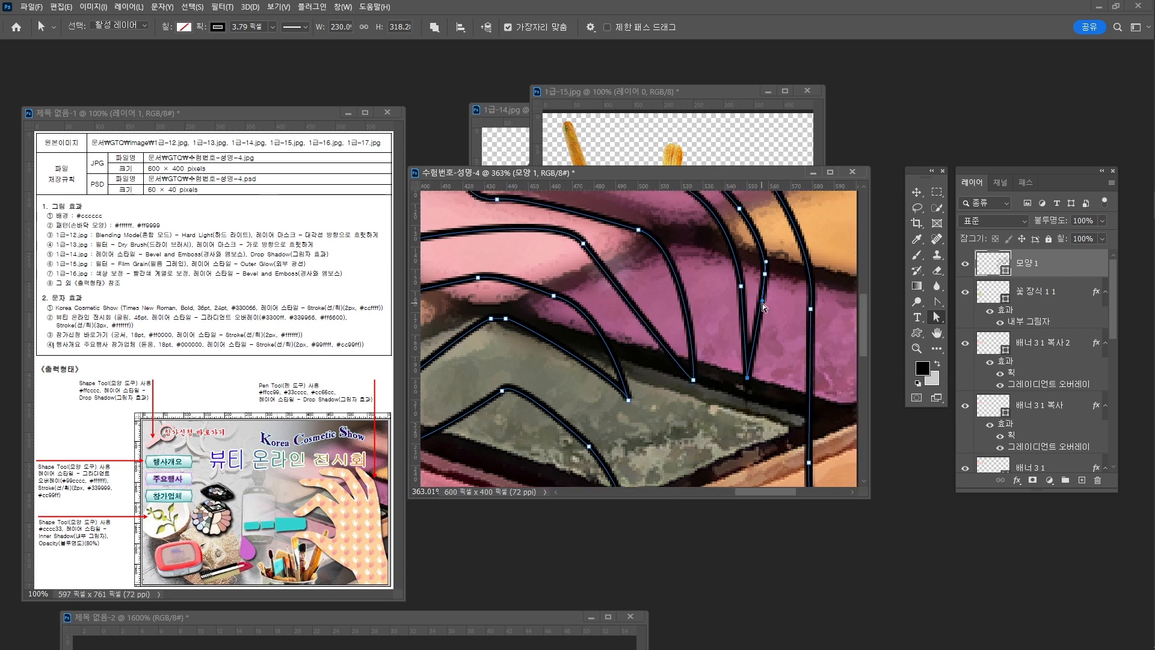
drag(763, 302, 773, 326)
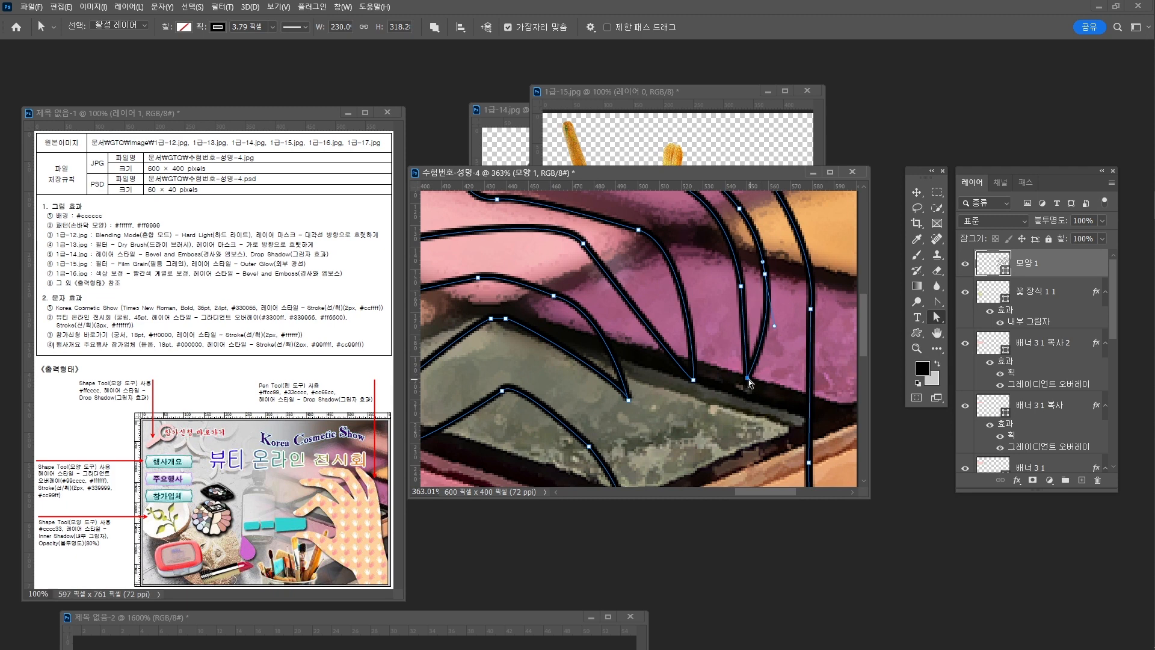
mouse_move(747, 378)
mouse_down()
mouse_move(759, 380)
mouse_move(728, 371)
mouse_up()
Refine the ring finger's lower edge and draw a curve handle up from the notch between the middle and ring fingers.
key(ctrl+space)
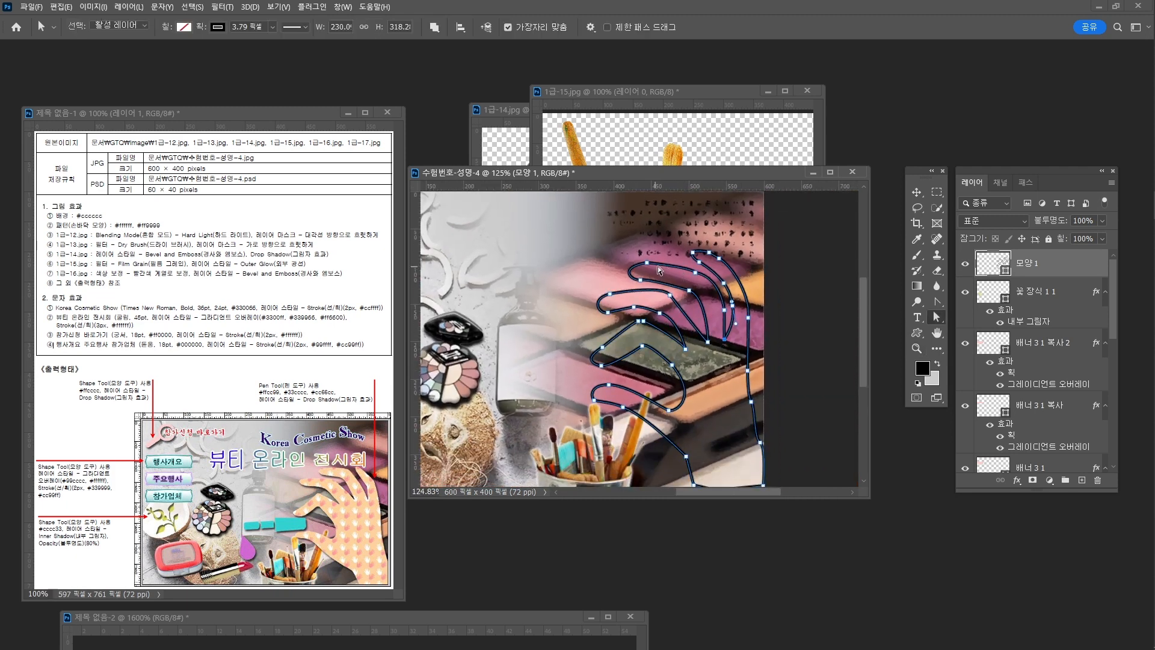
click(665, 255)
key(ctrl+space)
drag(691, 308, 742, 337)
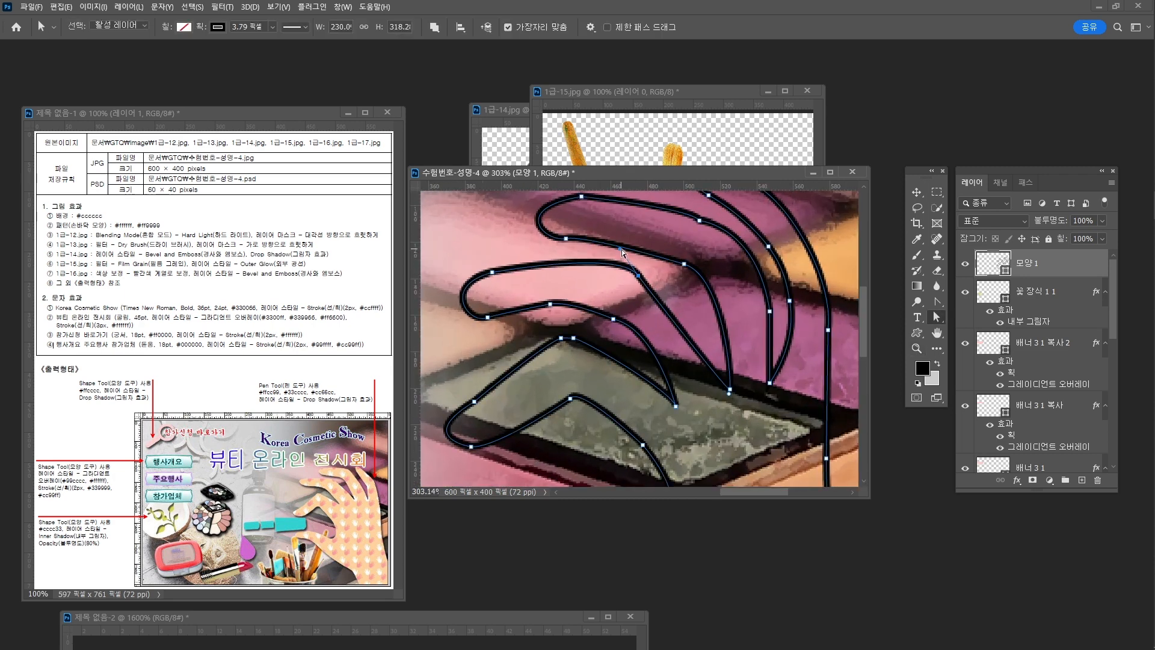
drag(621, 249, 618, 256)
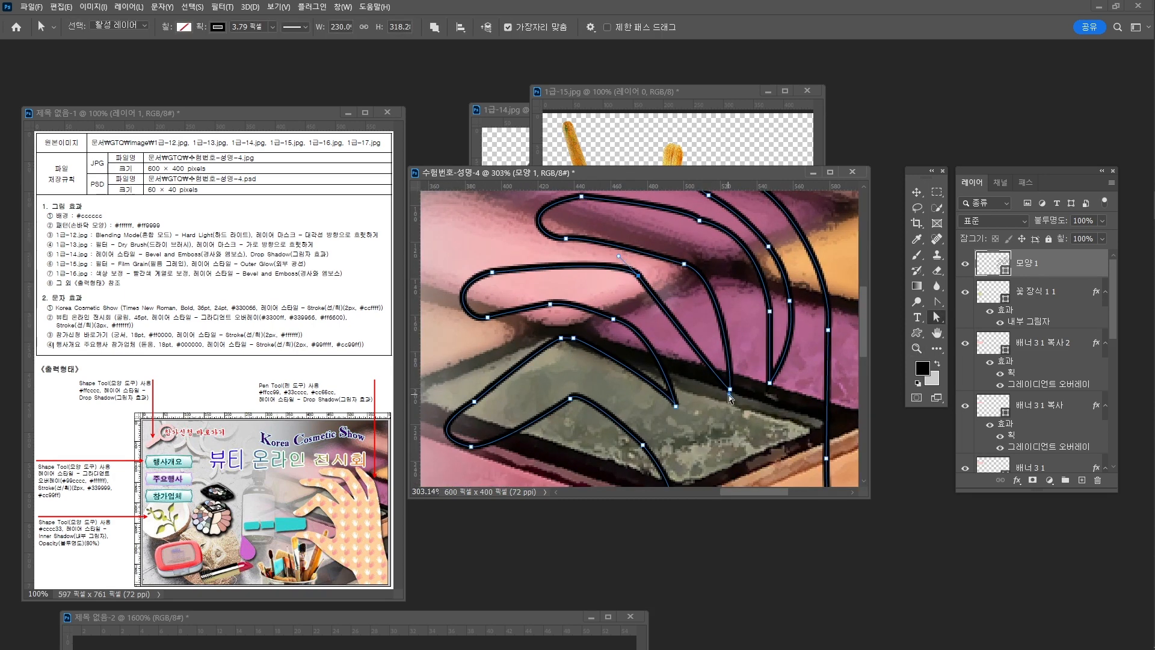
drag(728, 394, 696, 290)
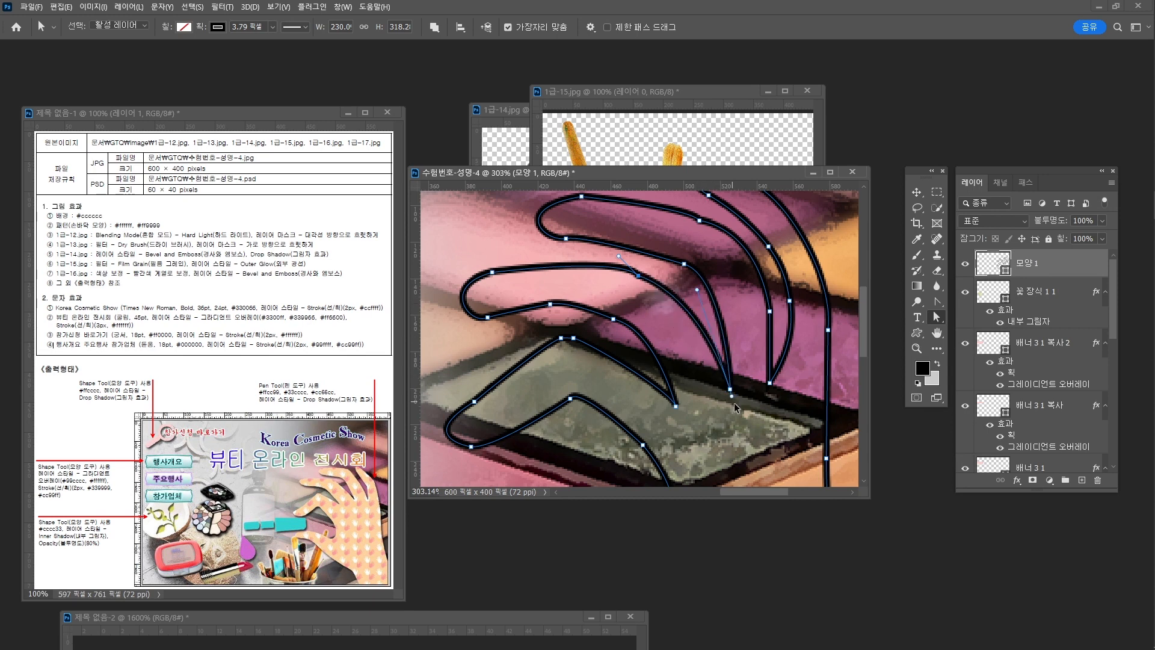
drag(769, 396, 715, 401)
Try to reshape the little finger's upper outer edge by moving its curve inward.
drag(763, 402, 716, 358)
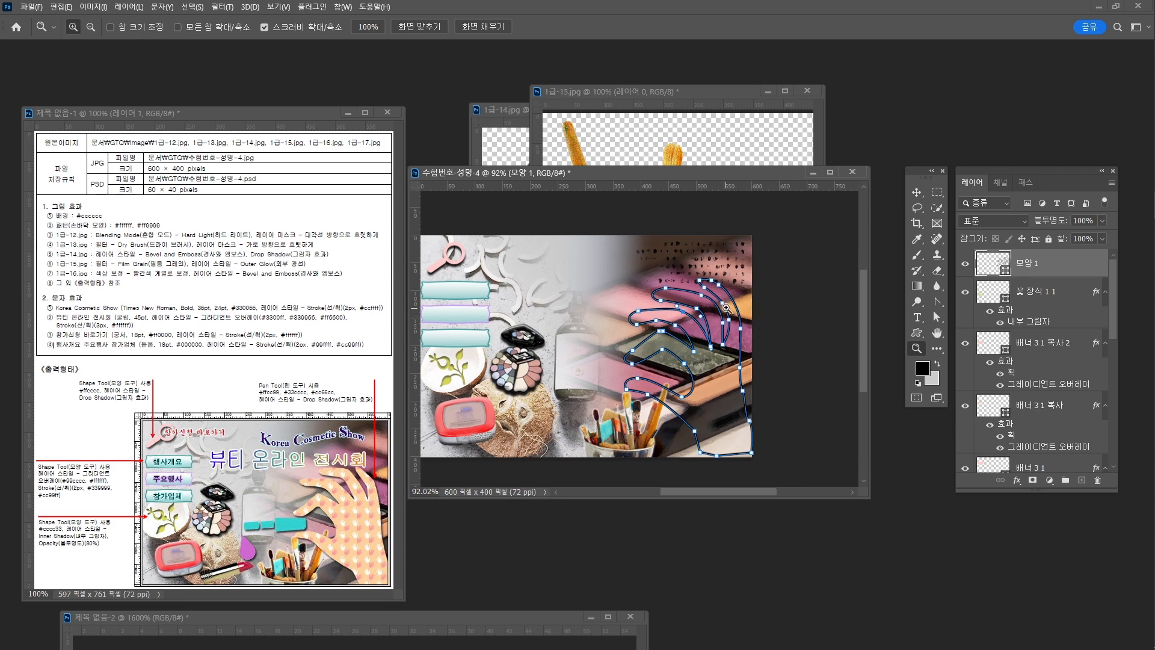
drag(747, 304, 762, 340)
key(a)
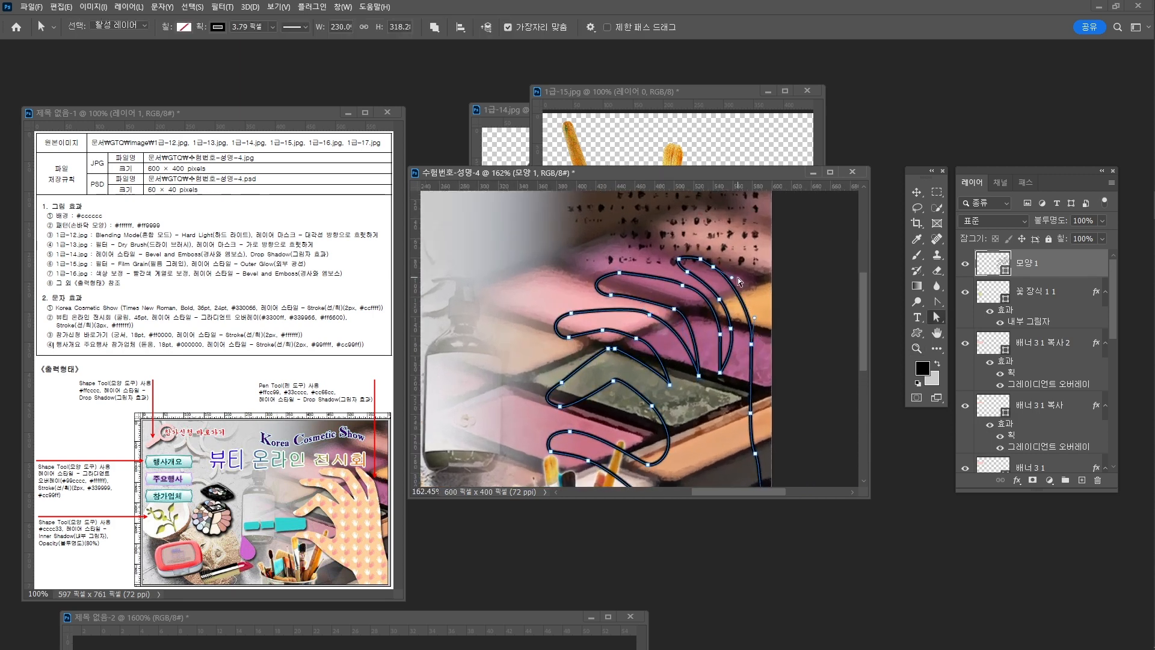
mouse_move(733, 277)
mouse_down()
mouse_move(717, 266)
mouse_move(747, 280)
mouse_move(723, 269)
mouse_up()
key(ctrl+z)
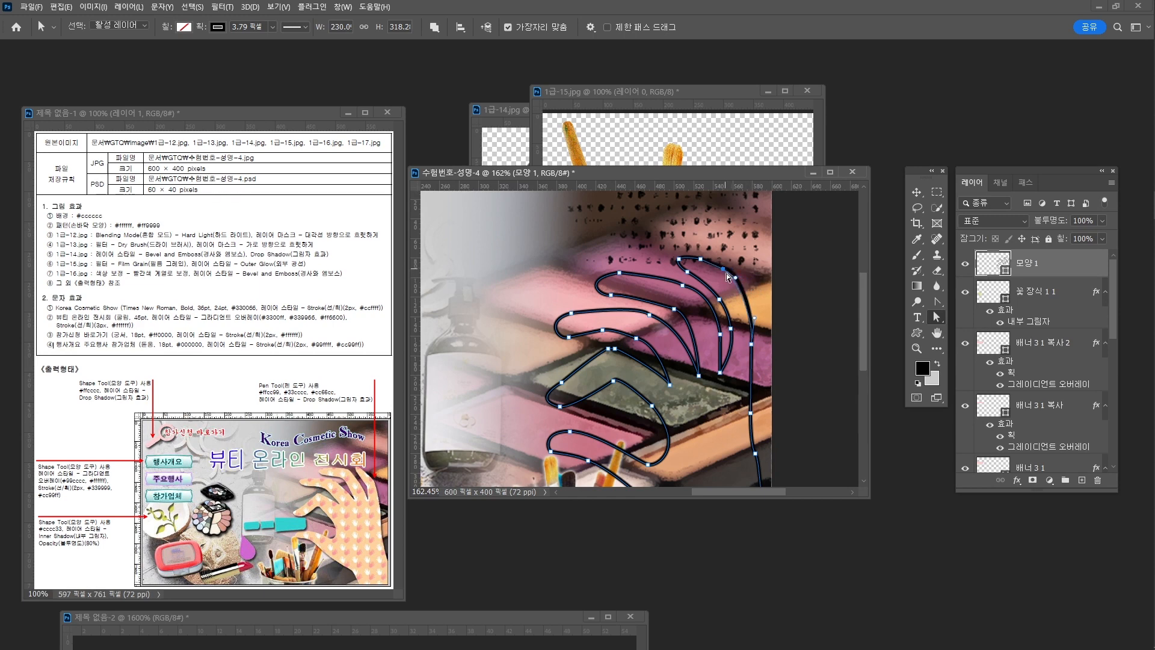
Adjust the hand's outer edge above the wrist and remove its extra anchor with the Pen tool.
key(z)
drag(766, 388, 740, 391)
scroll(784, 412, up, 4)
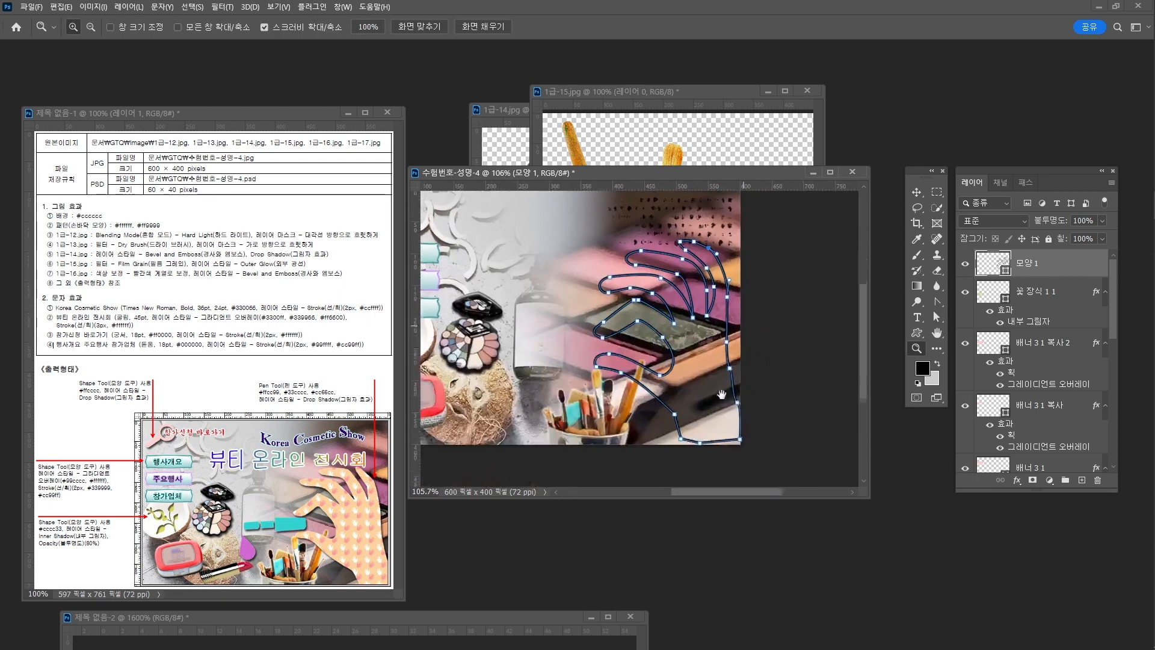
key(a)
drag(728, 343, 725, 360)
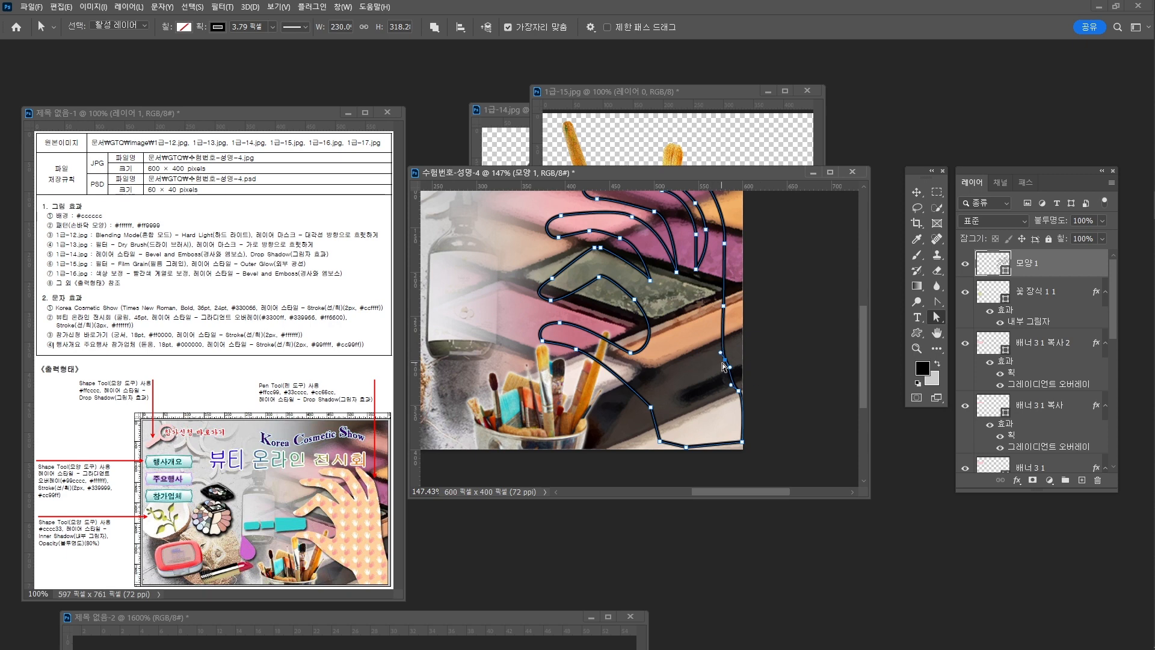
click(937, 301)
click(974, 306)
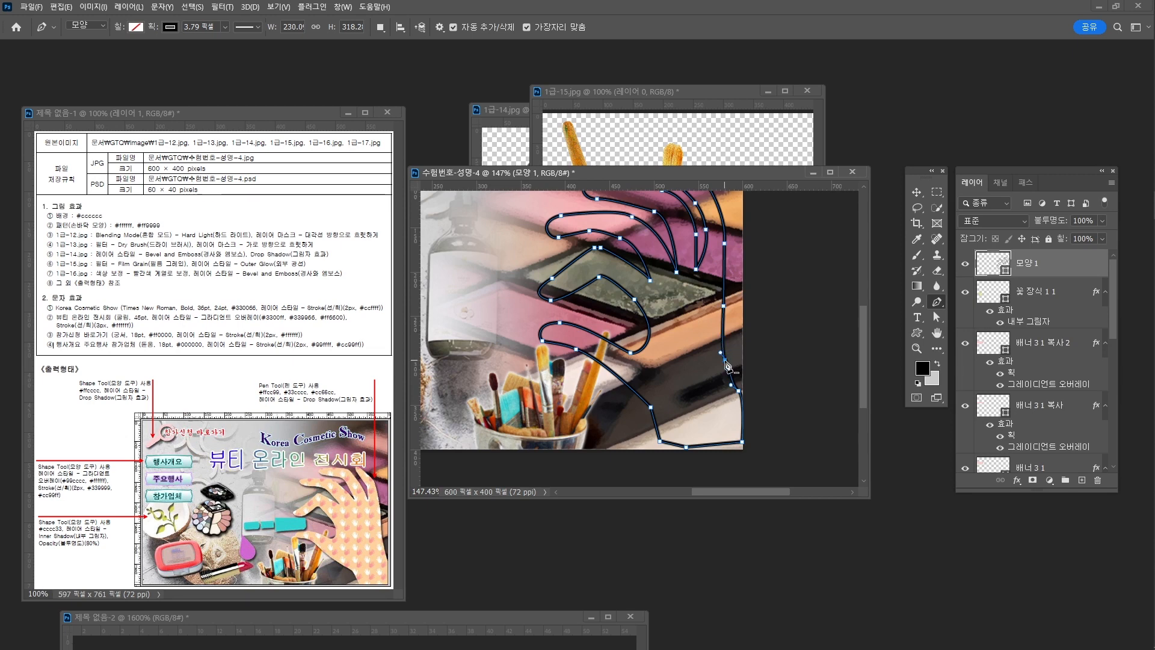
click(725, 359)
click(722, 444)
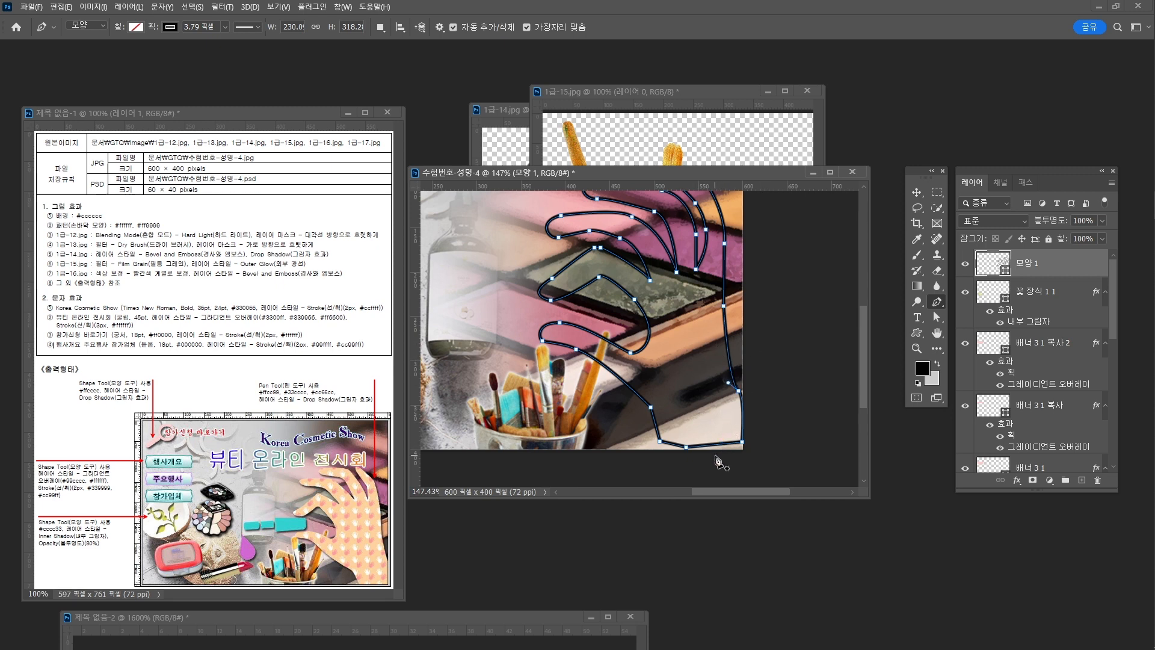
Move the wrist's bottom anchors down past the canvas's lower edge and pull the outer wrist anchor beyond the canvas's side edge.
key(a)
drag(633, 465, 771, 432)
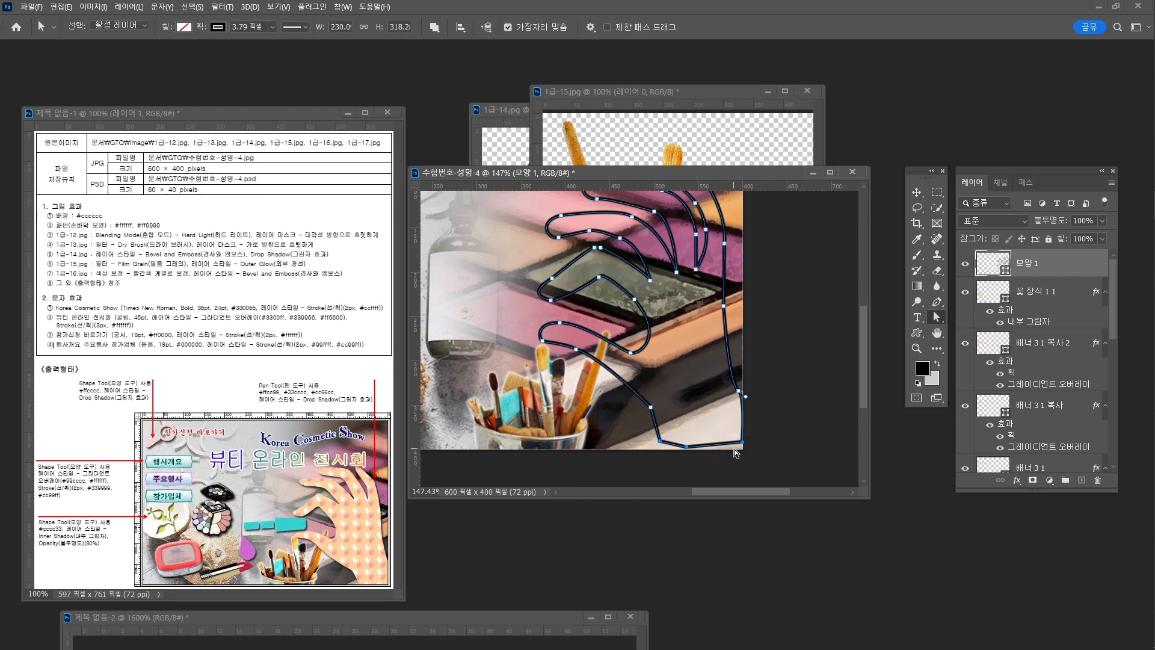
drag(688, 445, 688, 463)
drag(737, 391, 748, 394)
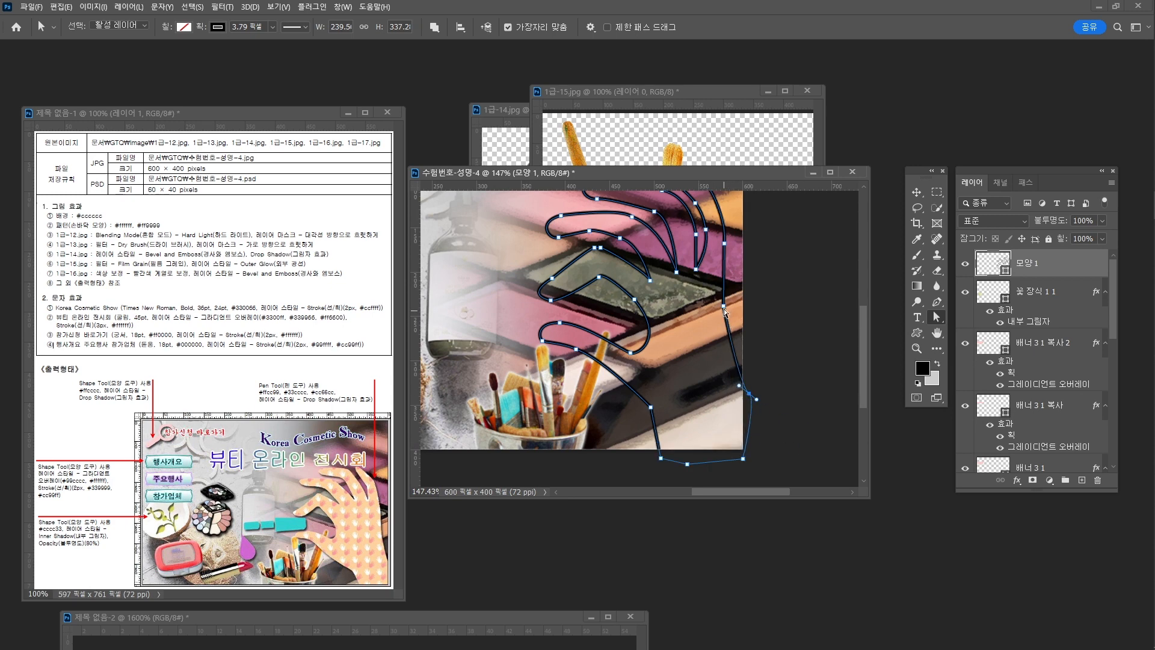
Nudge the anchor near the little finger's tip slightly inward to refine its outer curve.
key(z)
drag(776, 345, 746, 358)
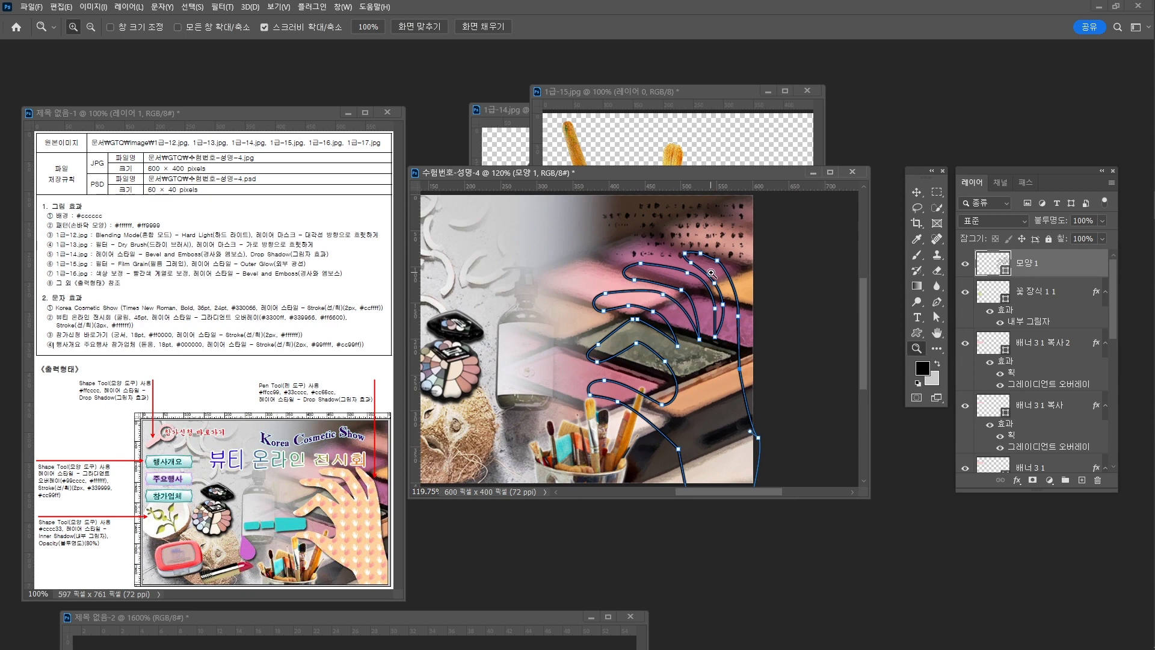
key(a)
drag(716, 261, 713, 261)
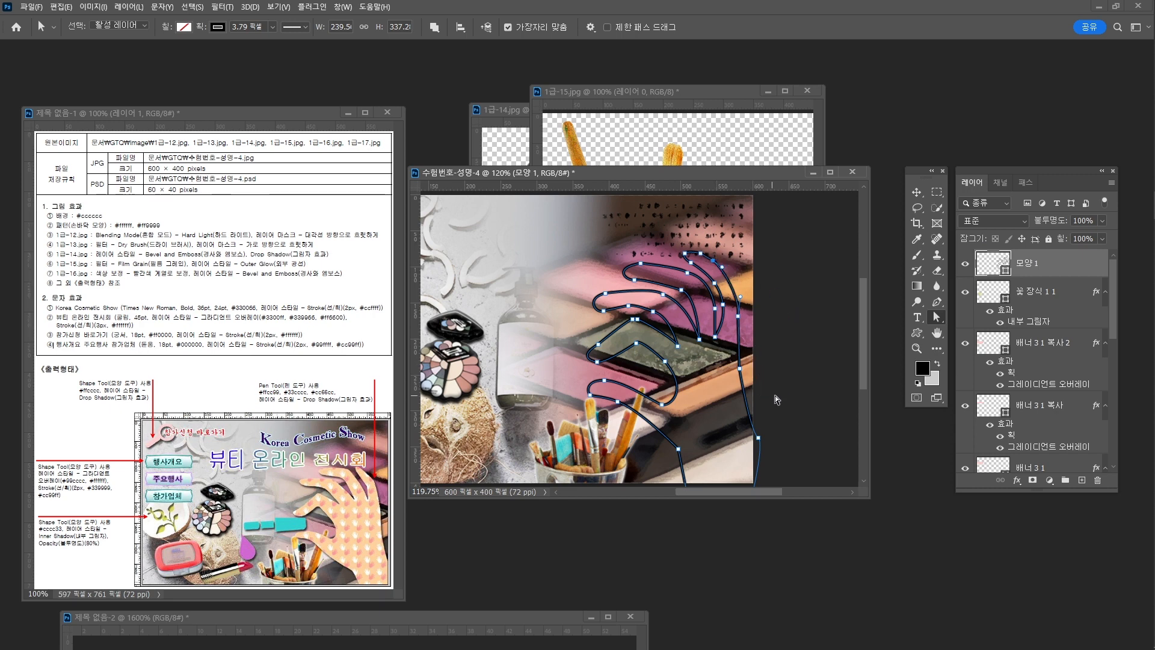
Save the hand's shape path under the name 손모양 and return to the layer list.
key(v)
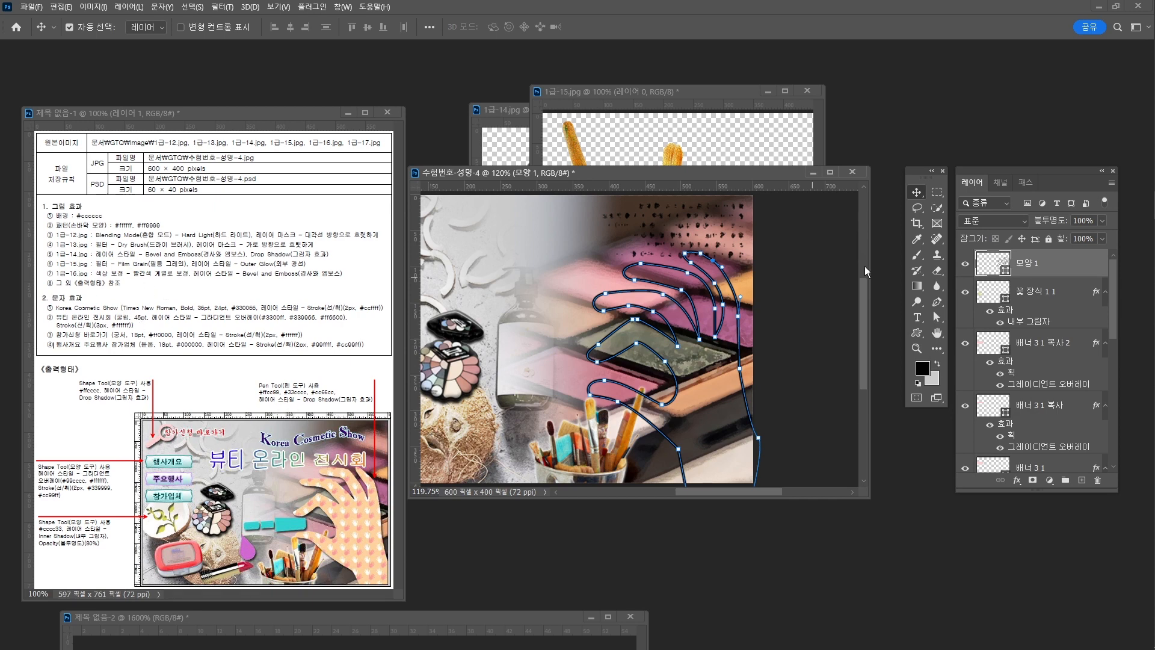
click(1026, 183)
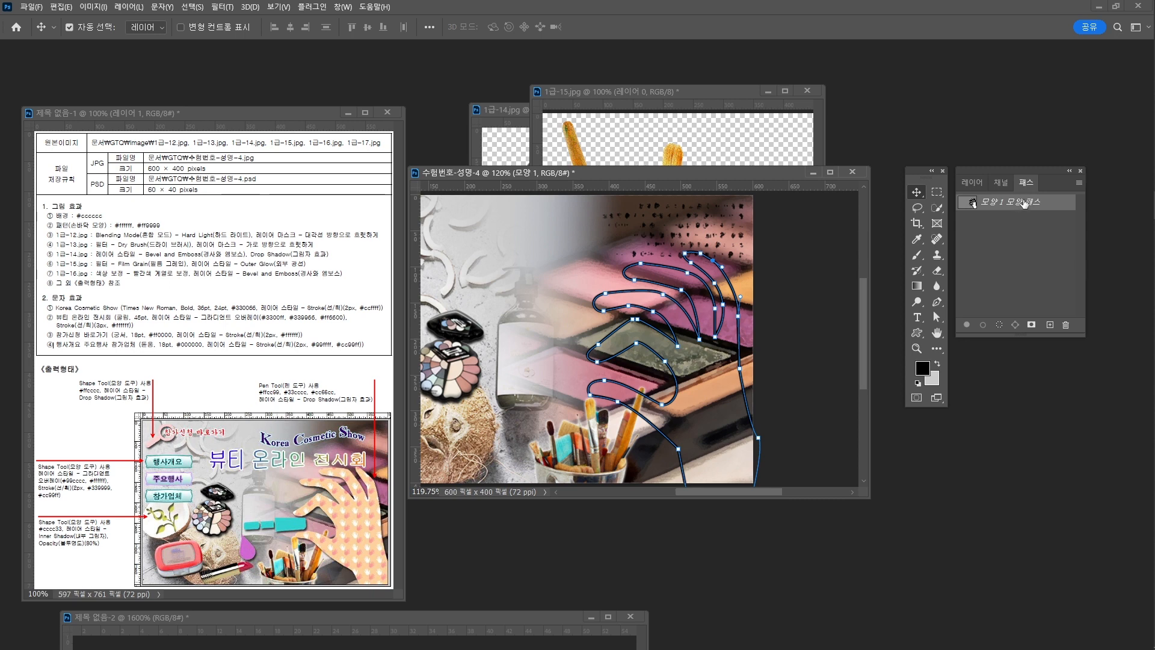
double_click(1022, 207)
text(t)
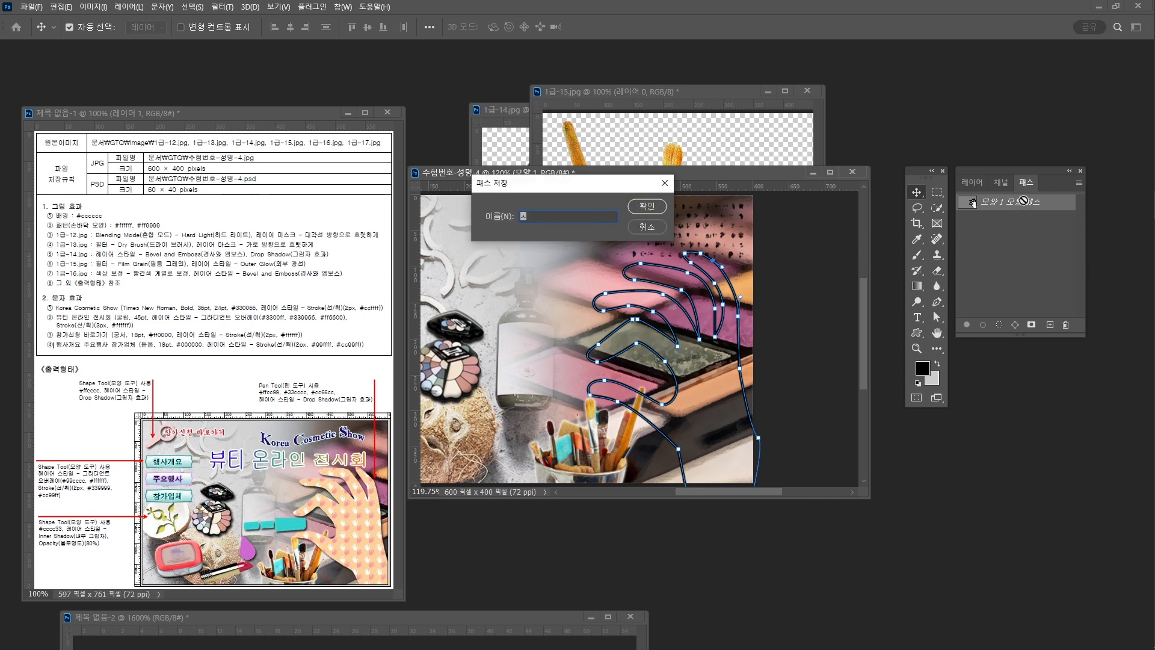
text(hsahdid)
key(Return)
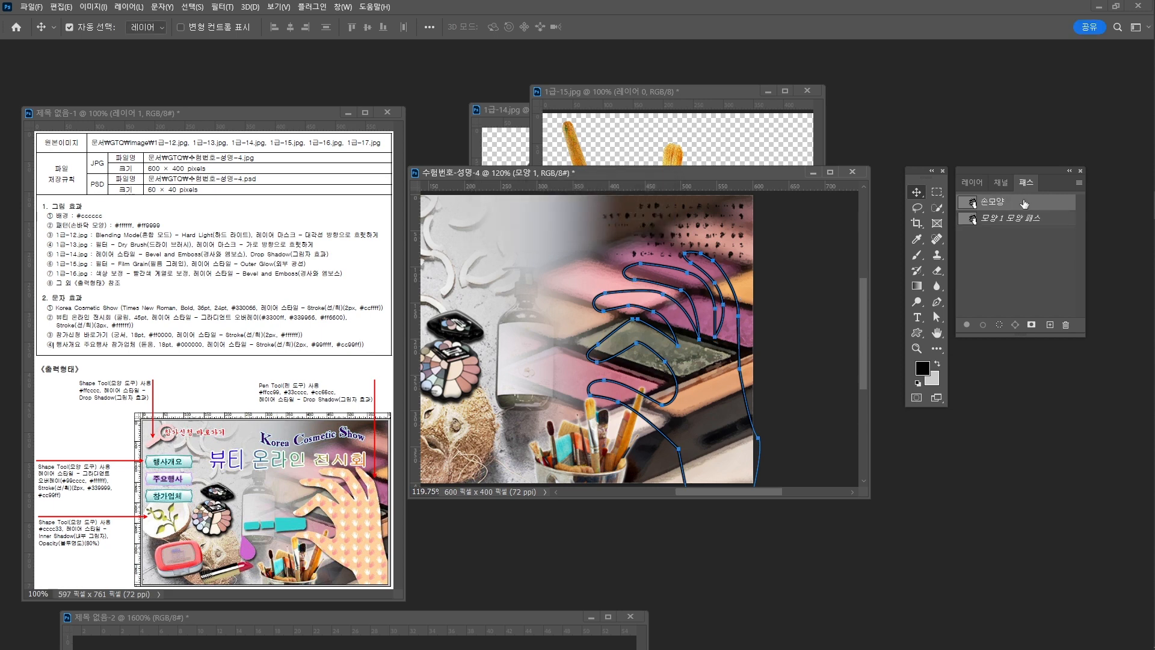
click(972, 182)
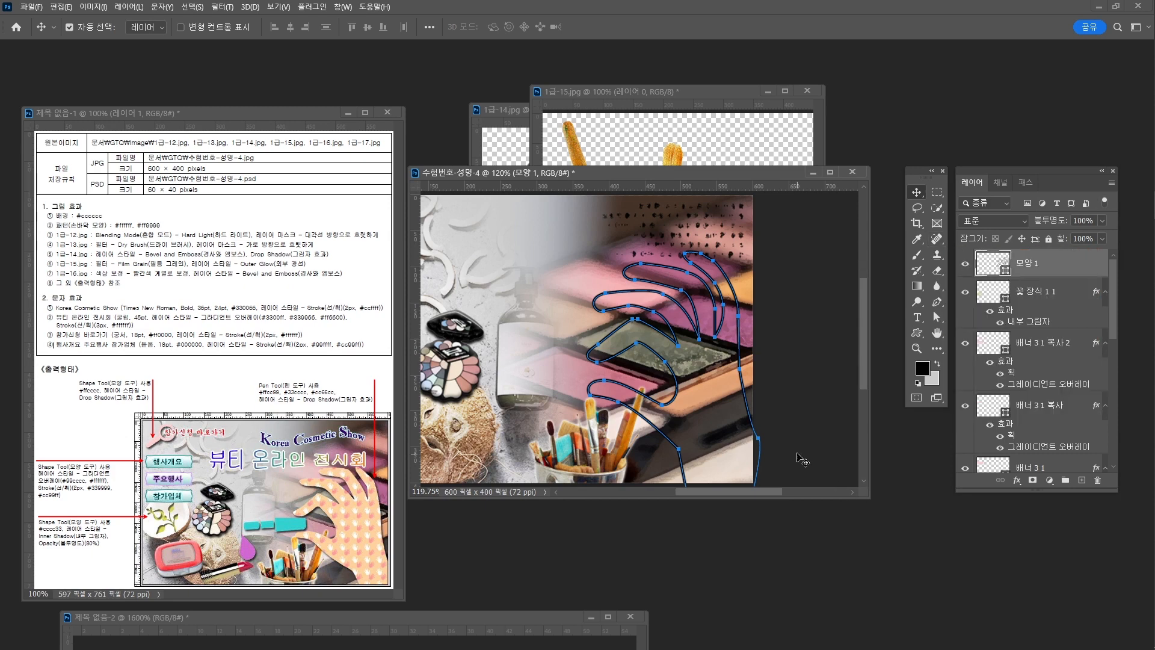
key(ctrl+1)
click(295, 405)
mouse_move(343, 416)
mouse_down()
mouse_move(327, 423)
mouse_move(521, 313)
mouse_move(350, 424)
mouse_up()
key(Escape)
Display the properties of the 모양 1 shape layer and move them lower, beside the layer list.
click(341, 6)
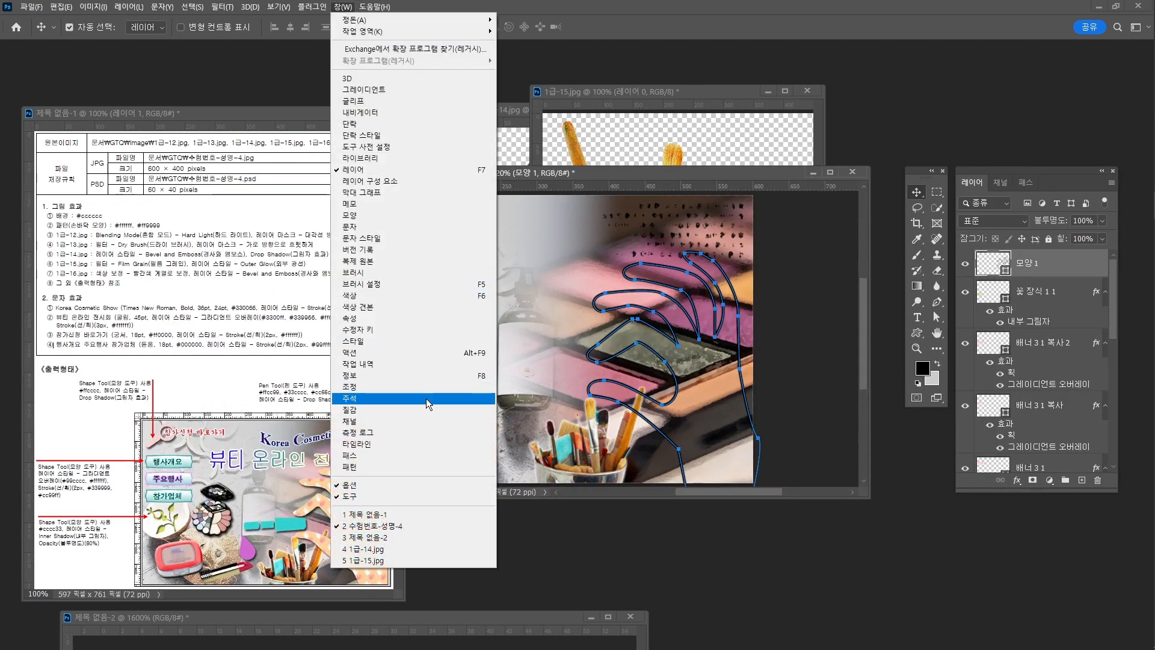
click(428, 319)
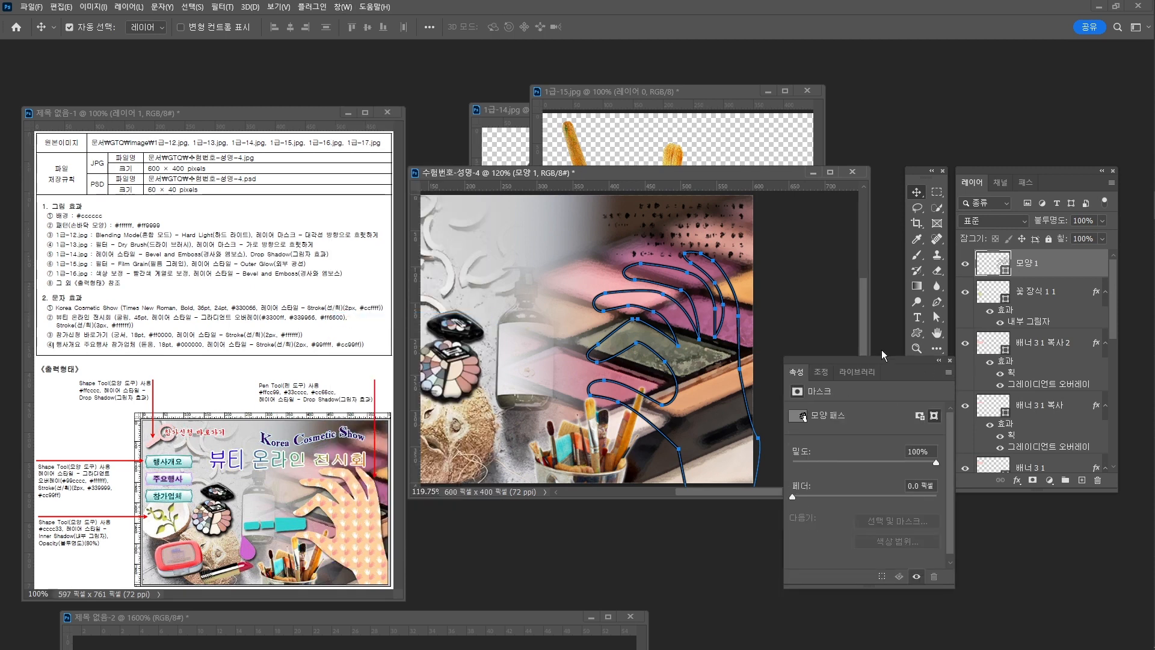
drag(889, 363, 864, 387)
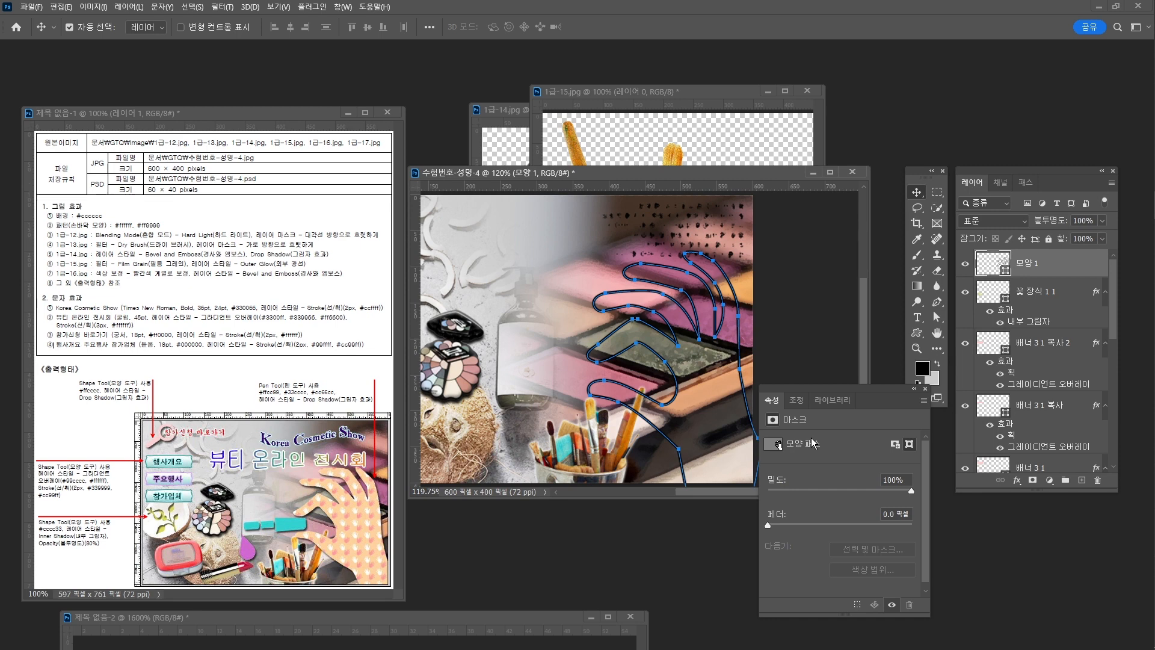
With the Pen tool in shape mode, fill the 모양 1 hand shape with #ffcc99 and remove its stroke.
key(p)
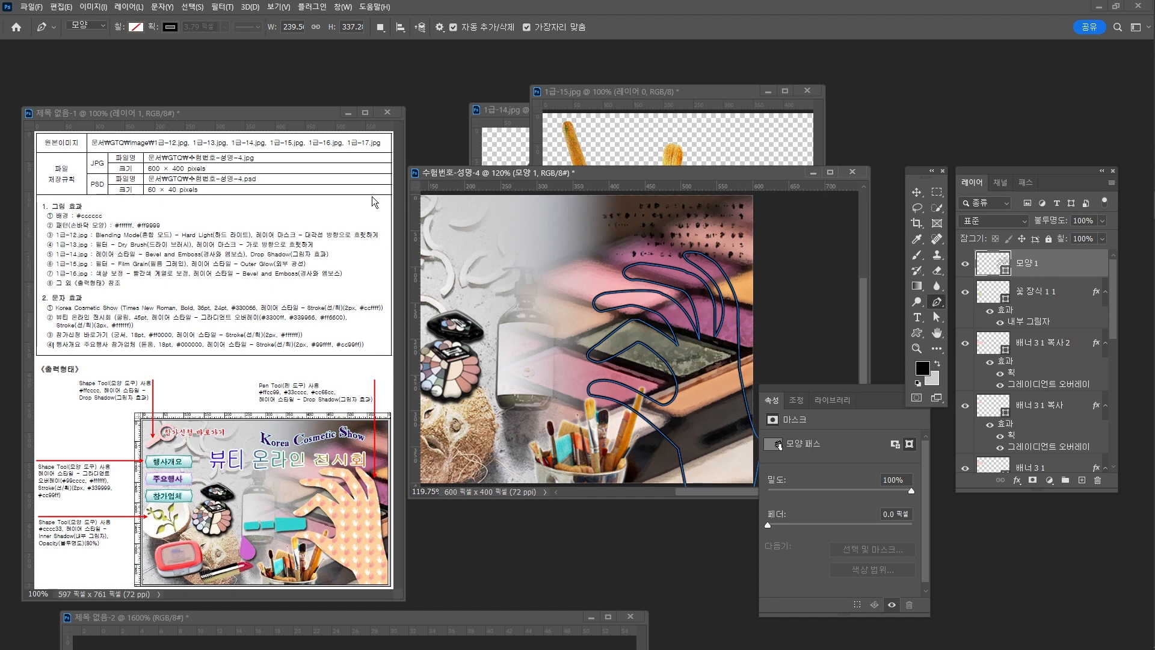
click(89, 26)
click(90, 37)
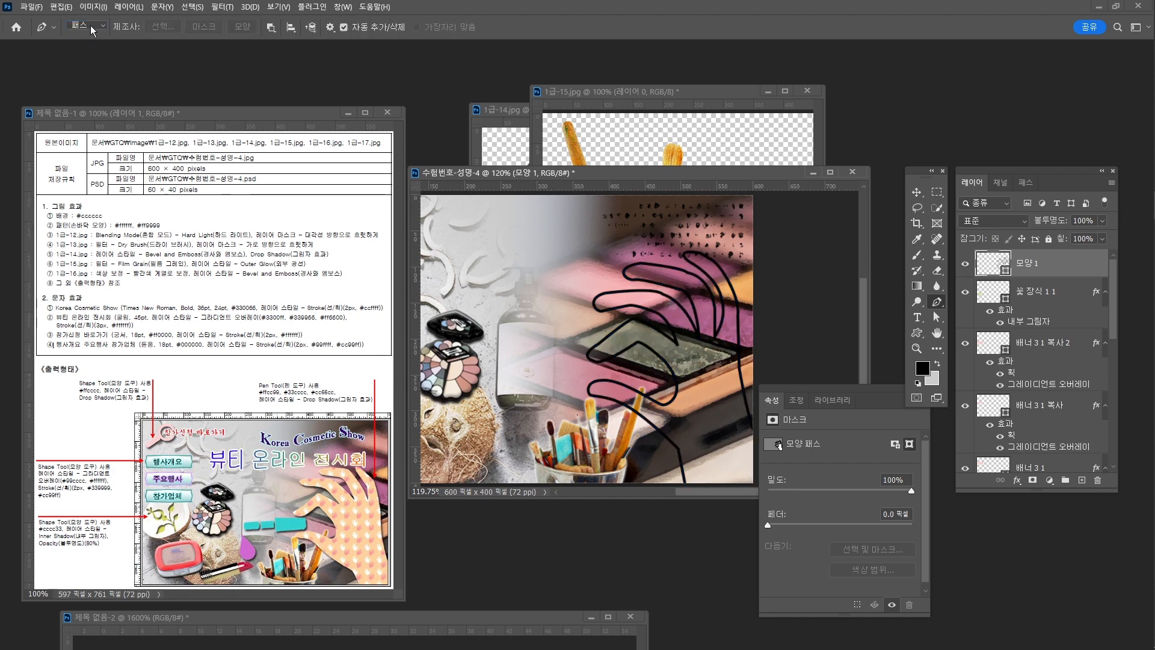
click(93, 26)
click(94, 35)
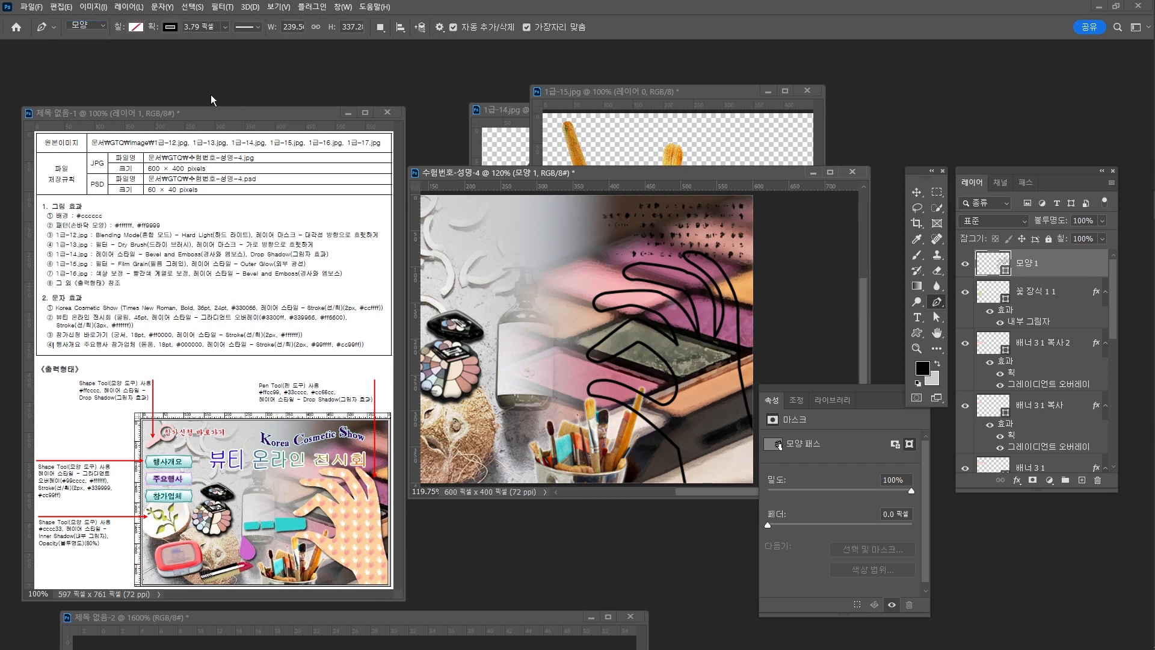
click(136, 27)
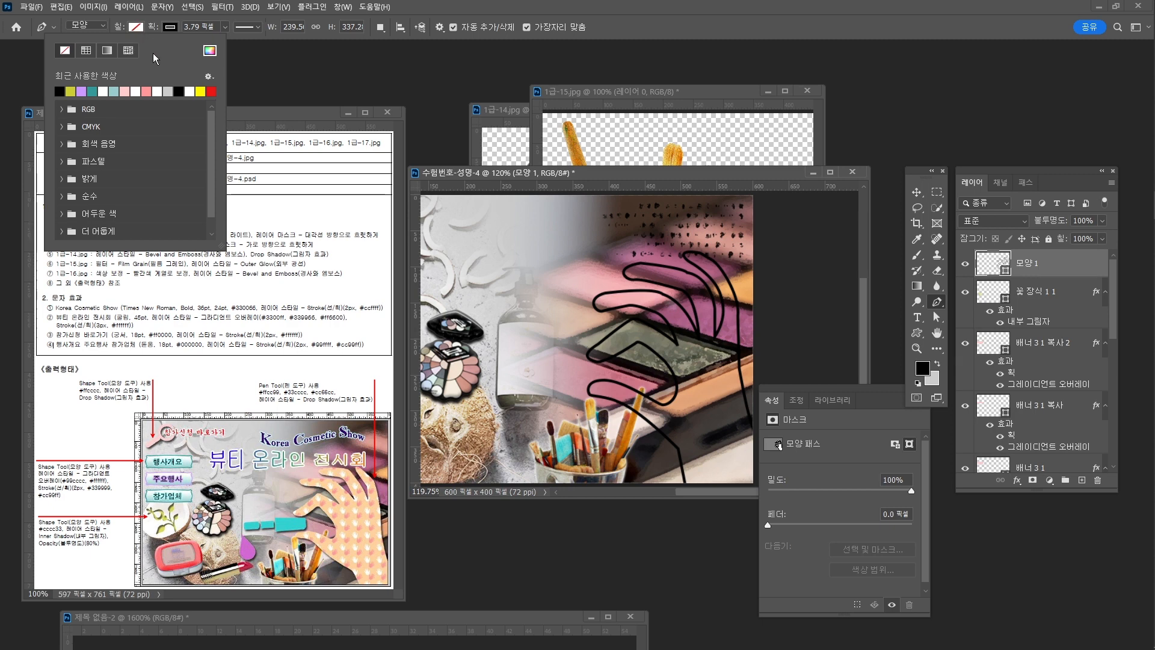
click(208, 52)
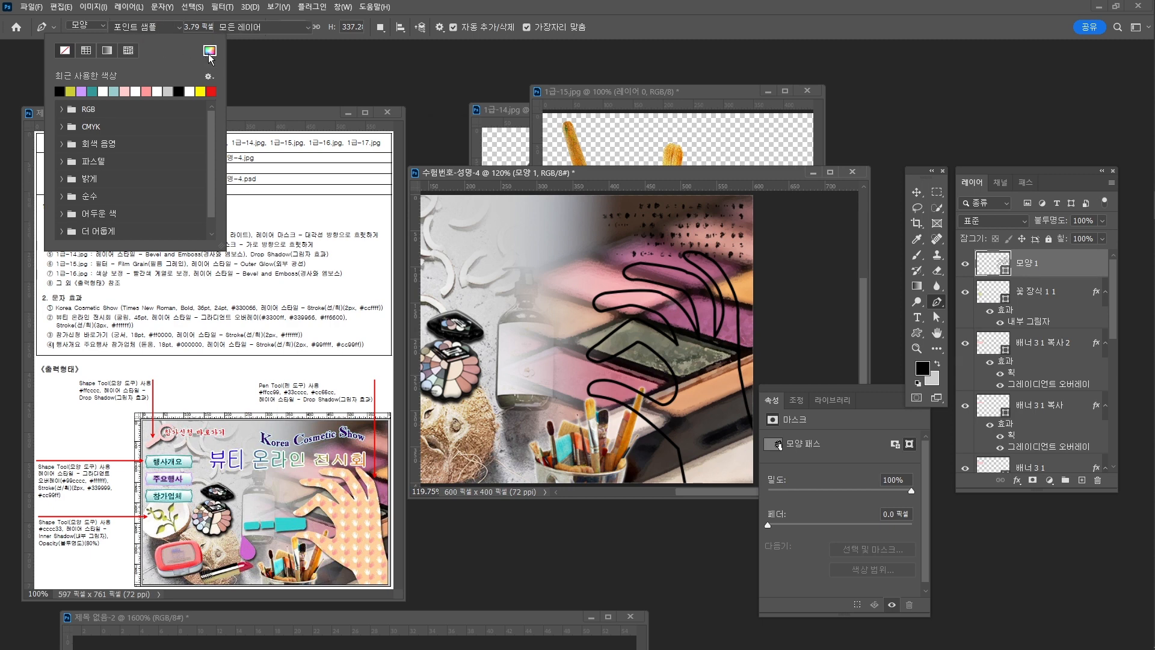
text(ff)
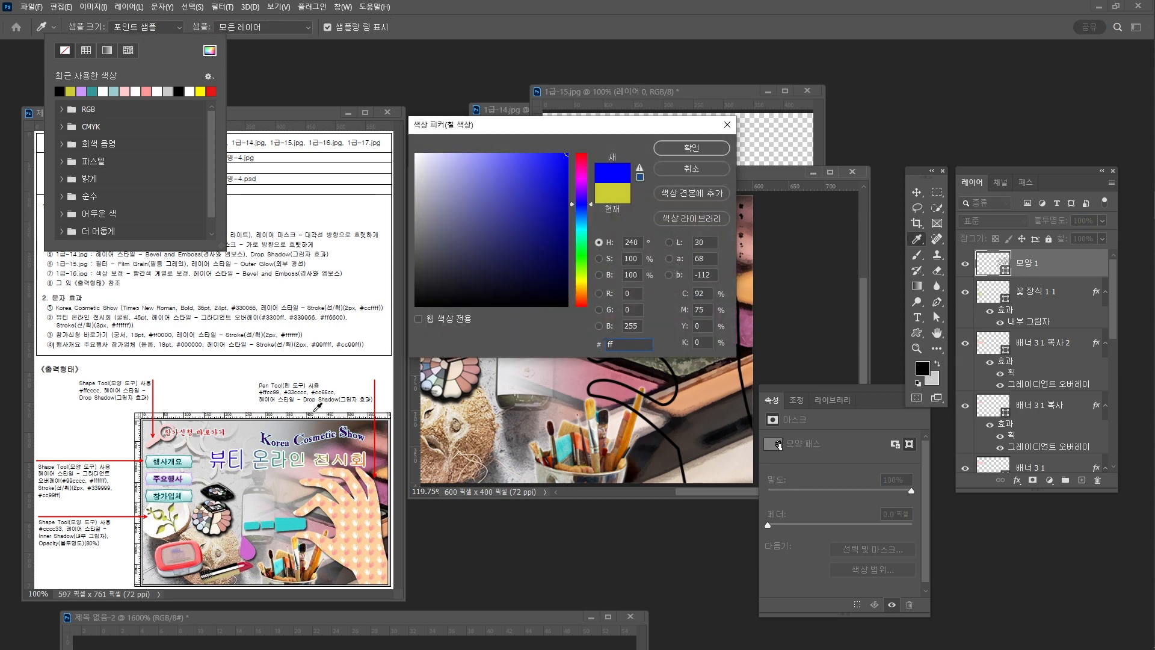
text(cc99)
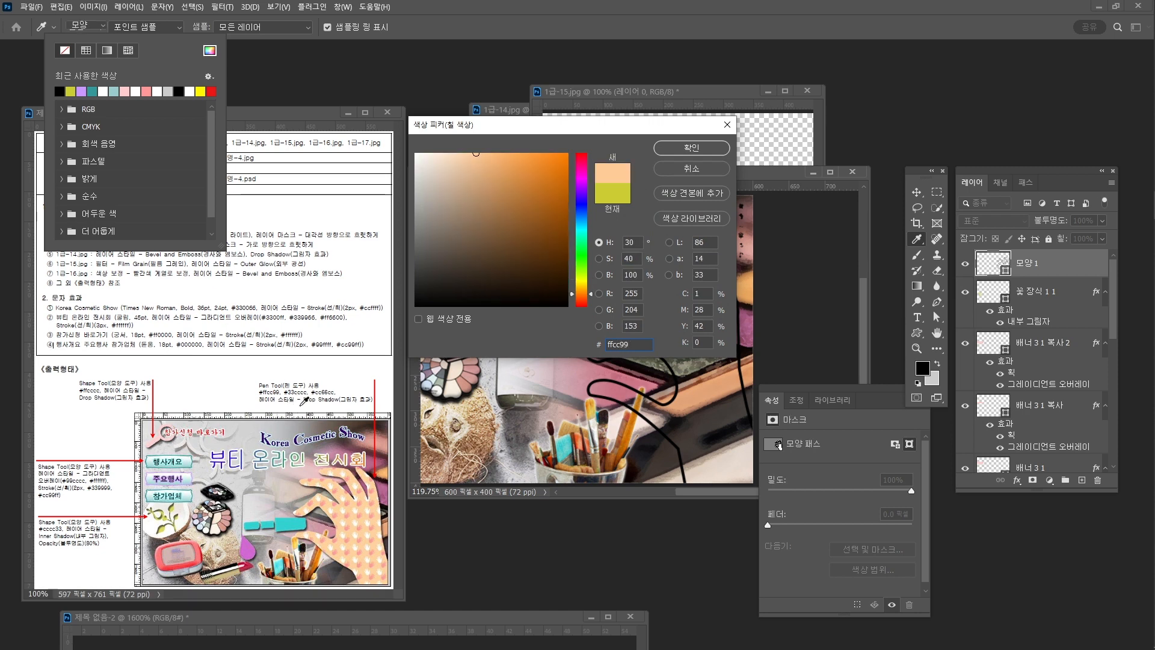
key(Return)
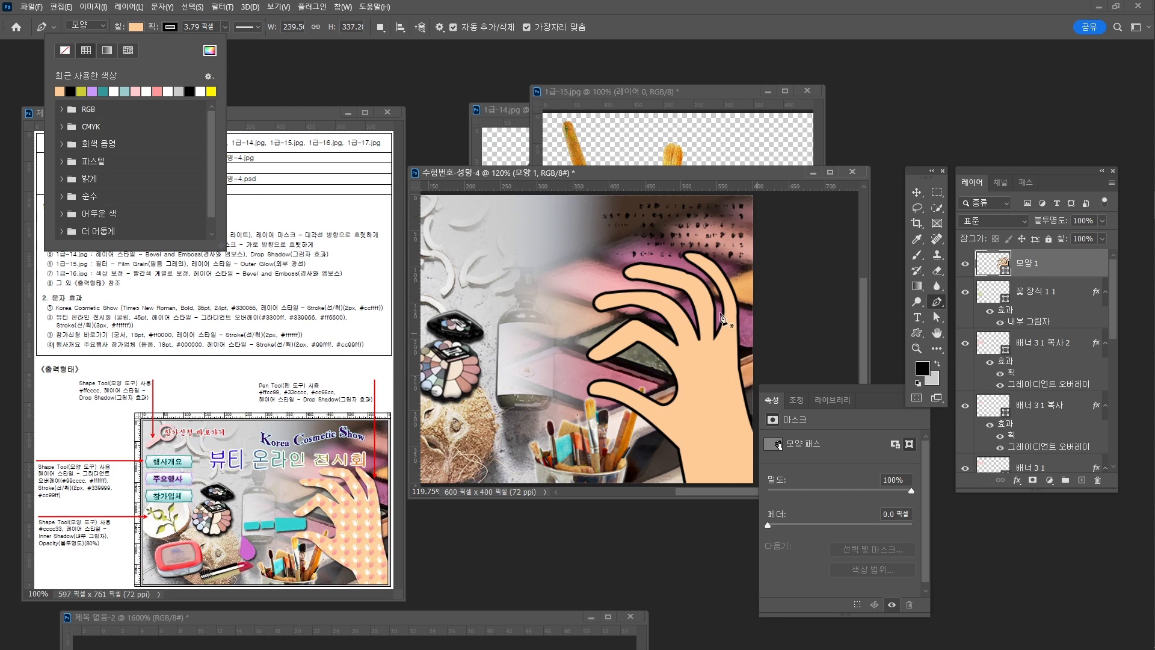
click(168, 30)
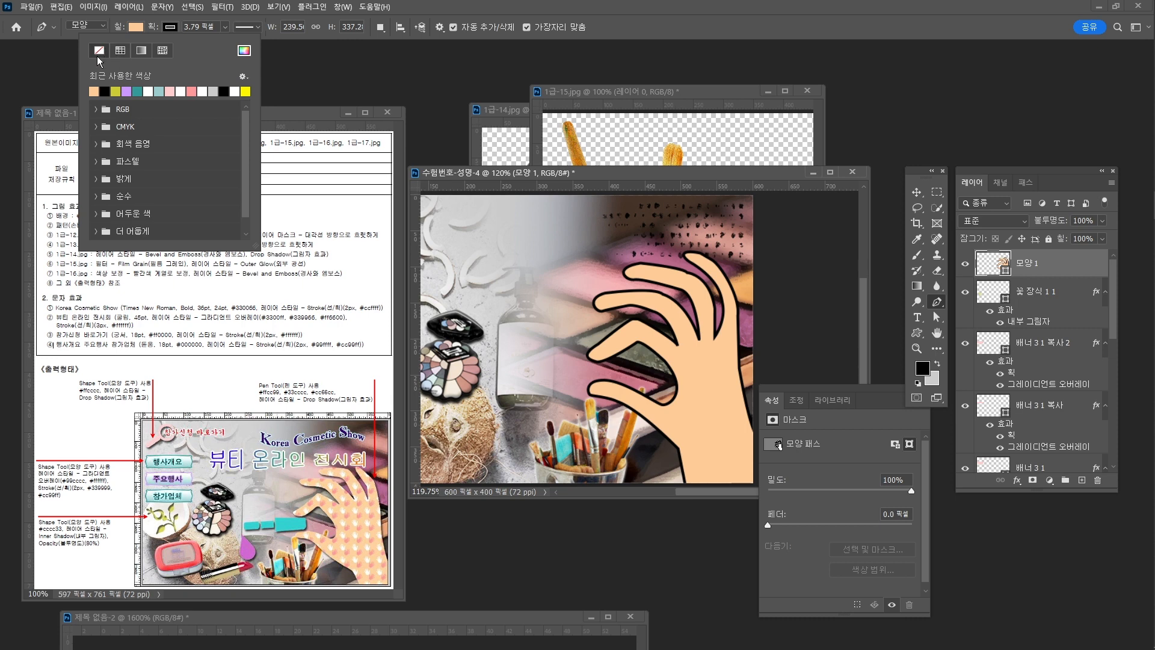
click(98, 49)
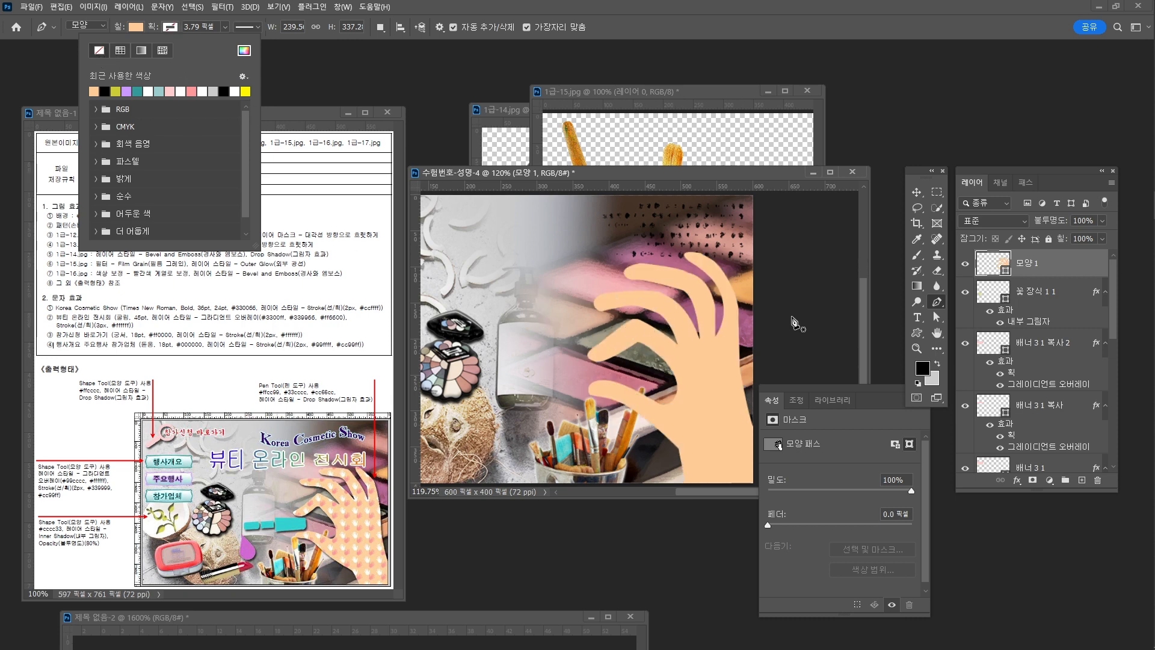
Apply a Drop Shadow layer style to the 모양 1 hand shape layer.
click(1016, 480)
click(1037, 603)
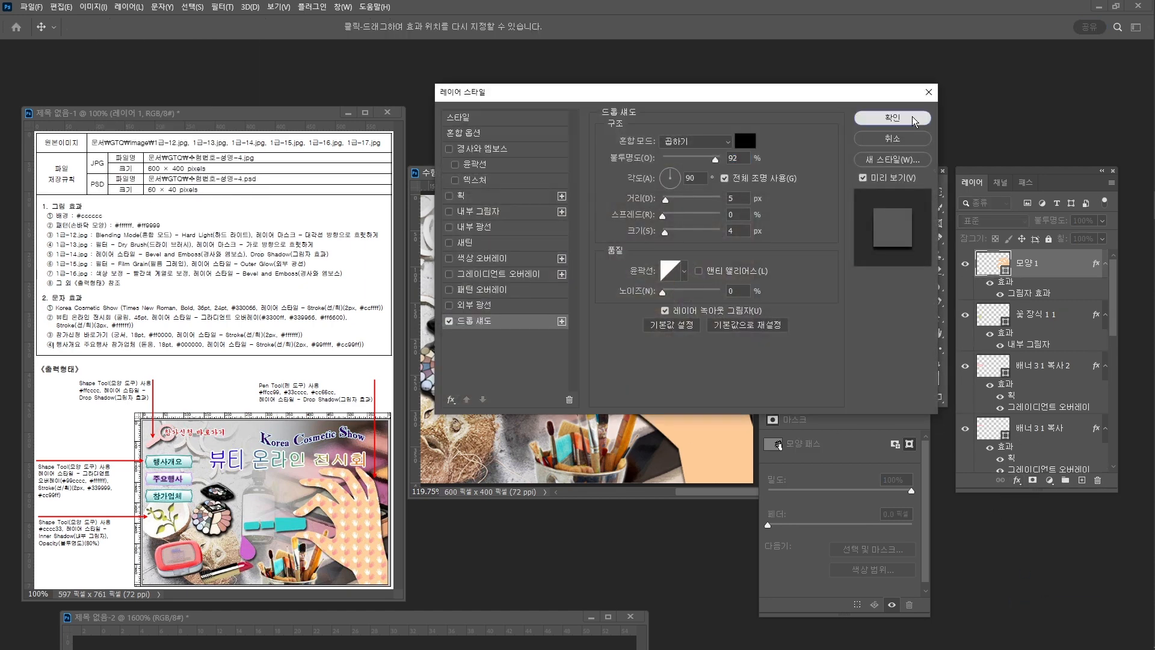
click(890, 115)
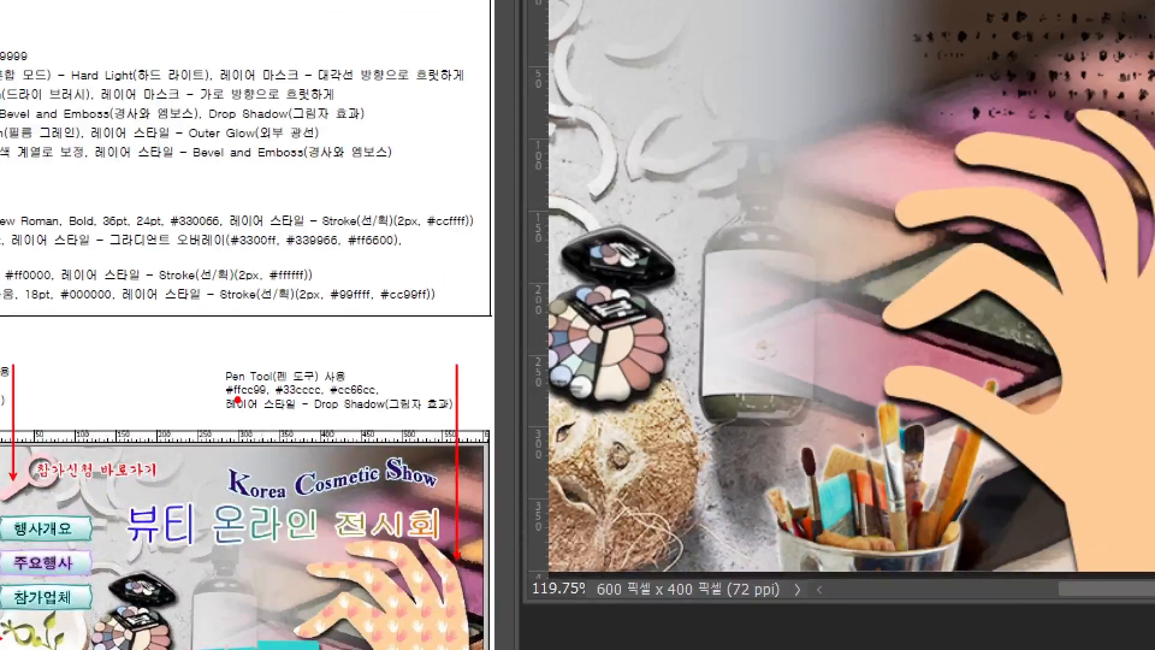
drag(238, 399, 380, 402)
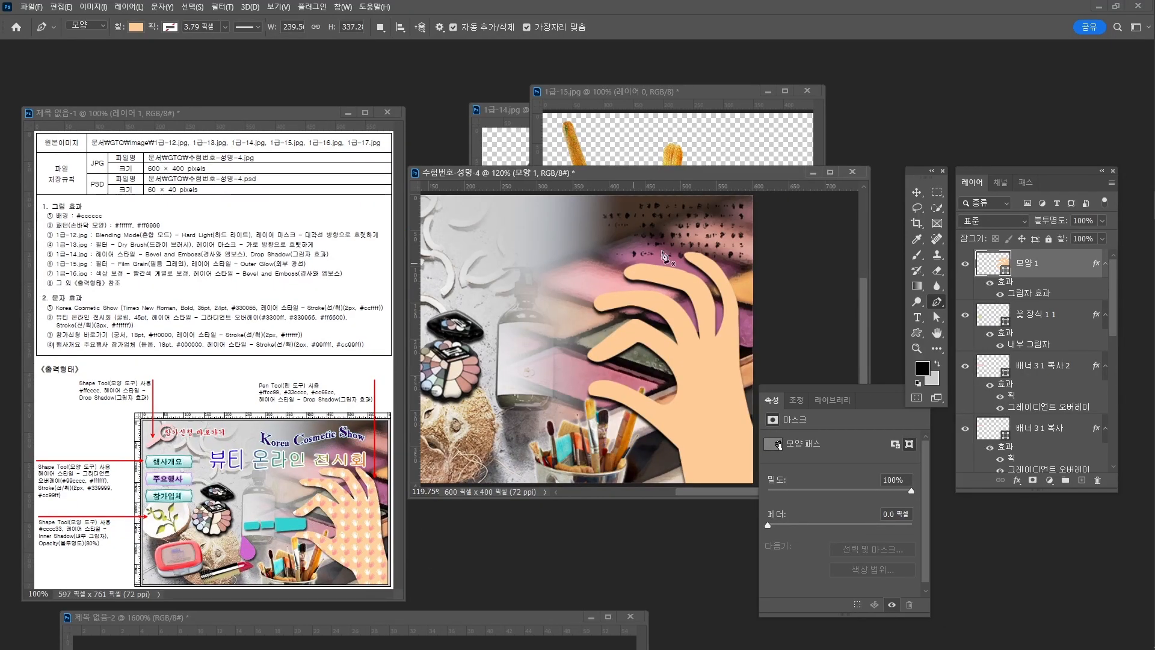
Try a linear gradient fill on the hand shape with #ffcc99 at the start and an added middle stop of #33cccc.
click(136, 28)
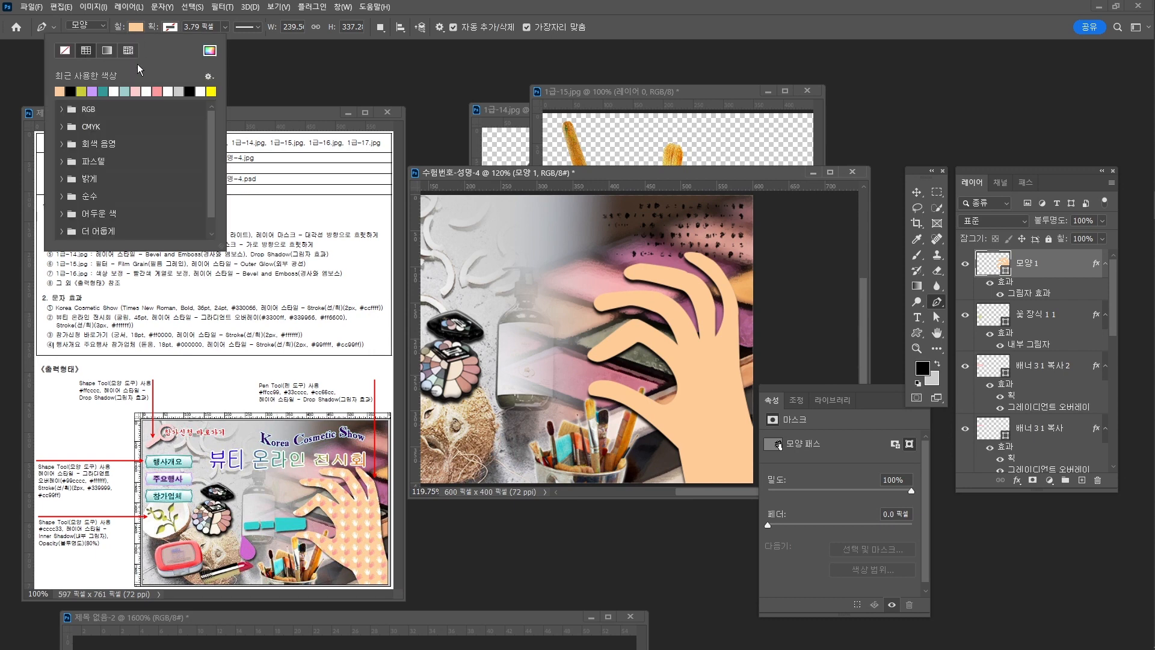
click(107, 51)
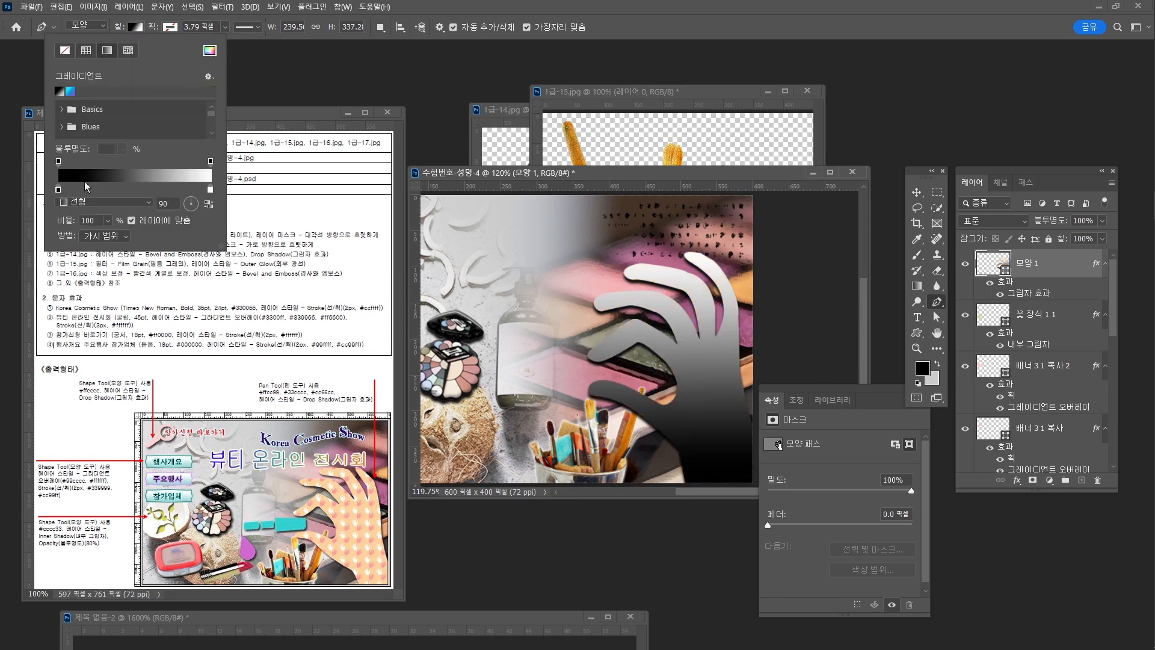
click(135, 190)
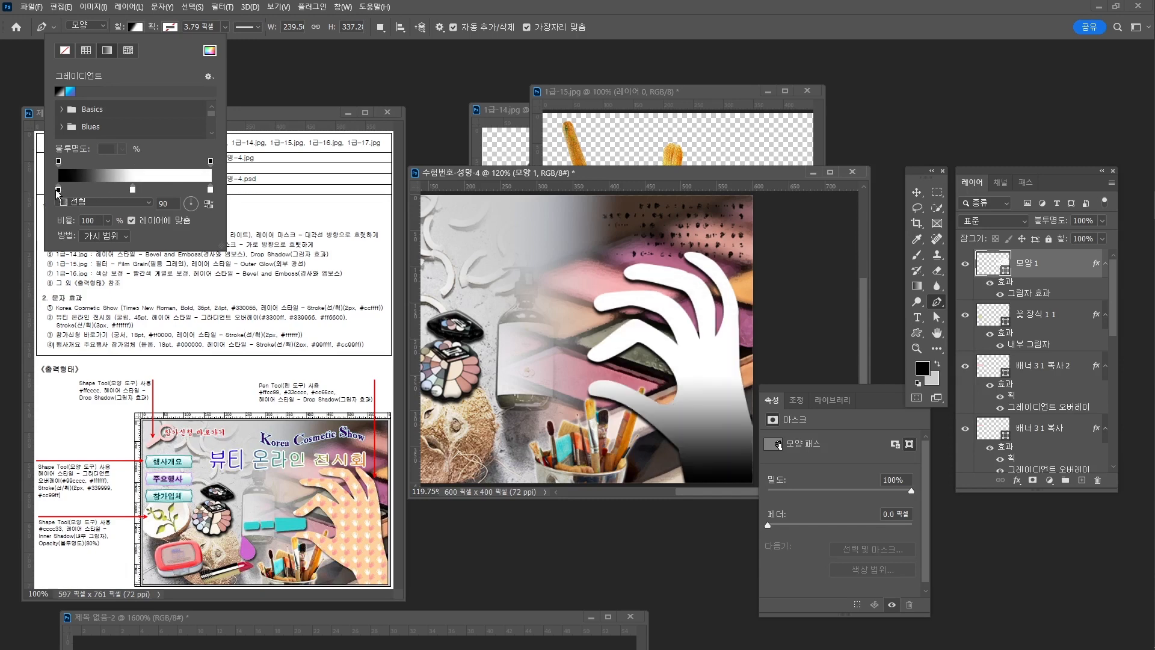
double_click(59, 190)
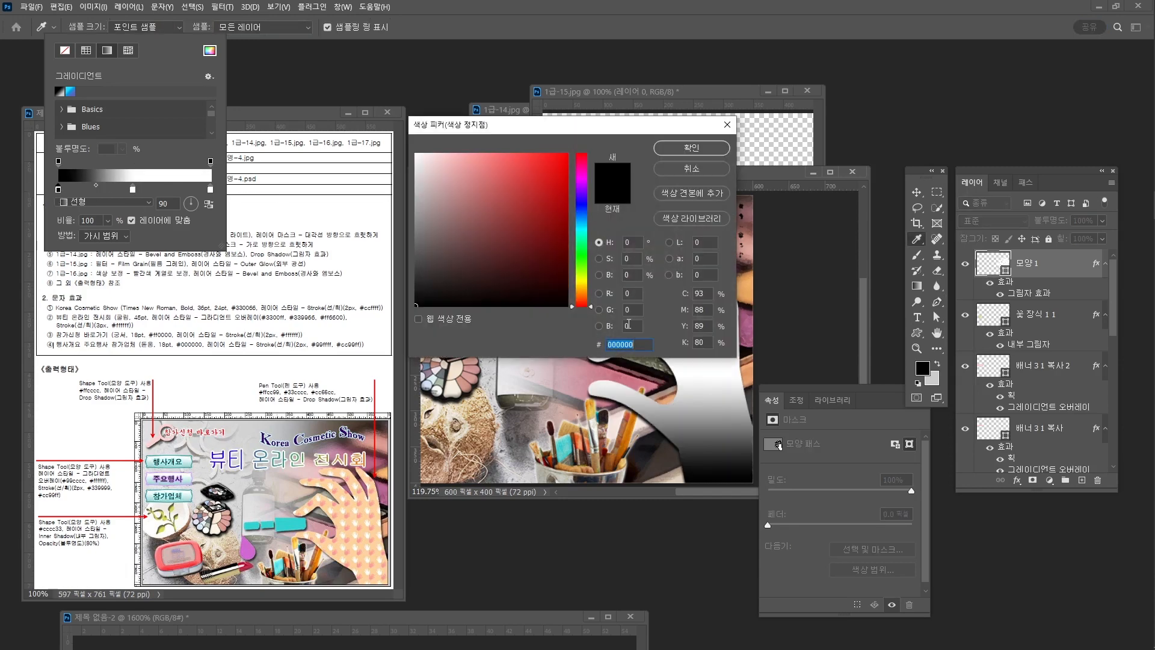
text(ffcc99)
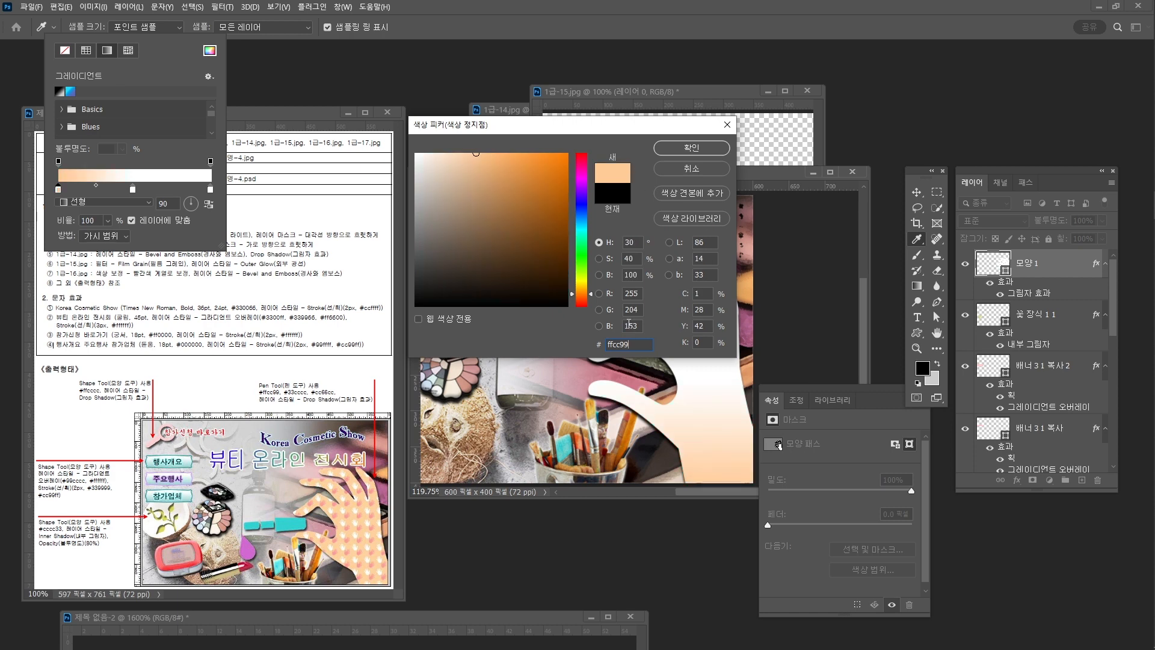
key(Return)
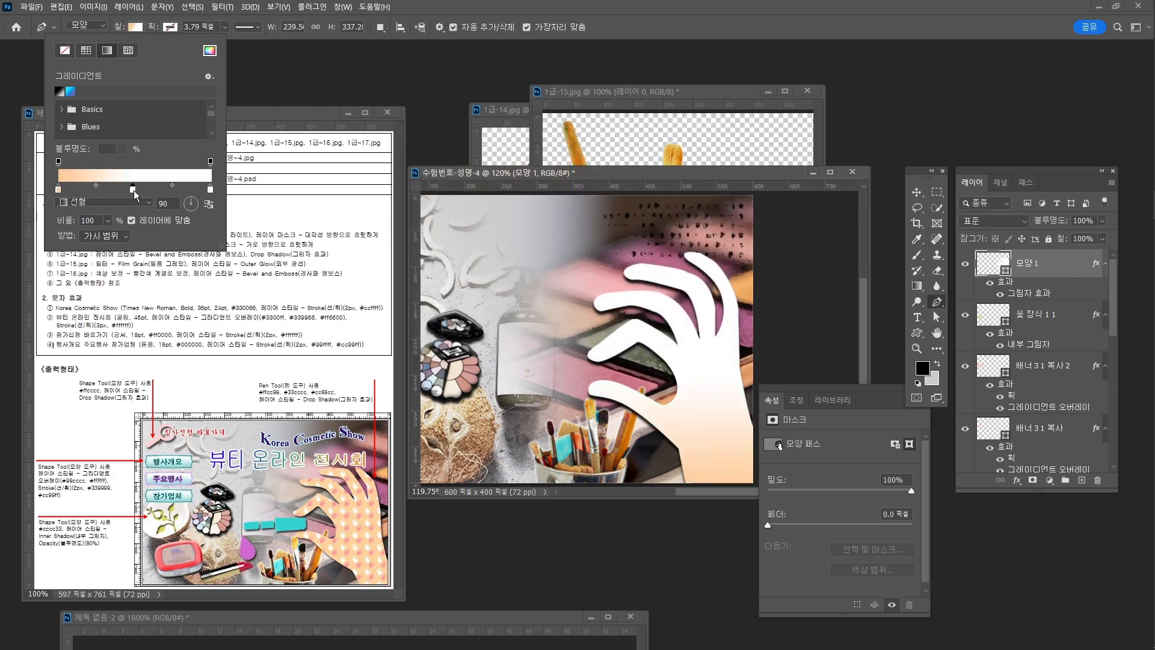
double_click(133, 190)
text(33cccc)
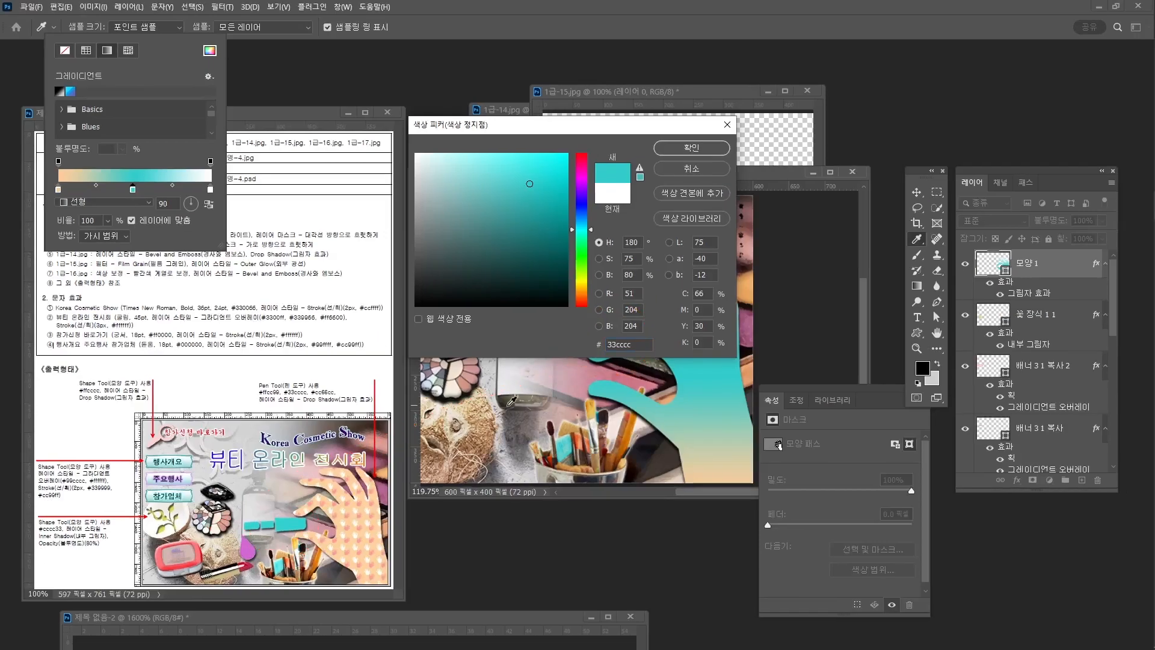
click(690, 172)
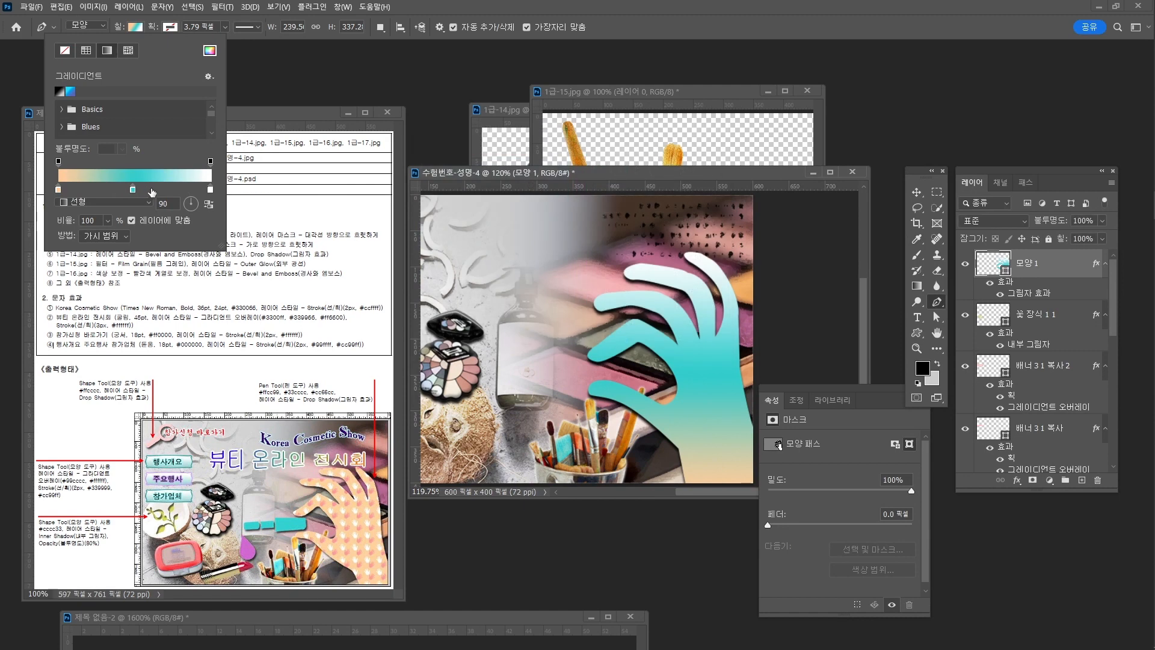
Switch the hand shape's fill back from gradient to solid color #ffcc99.
click(136, 28)
click(135, 28)
click(89, 52)
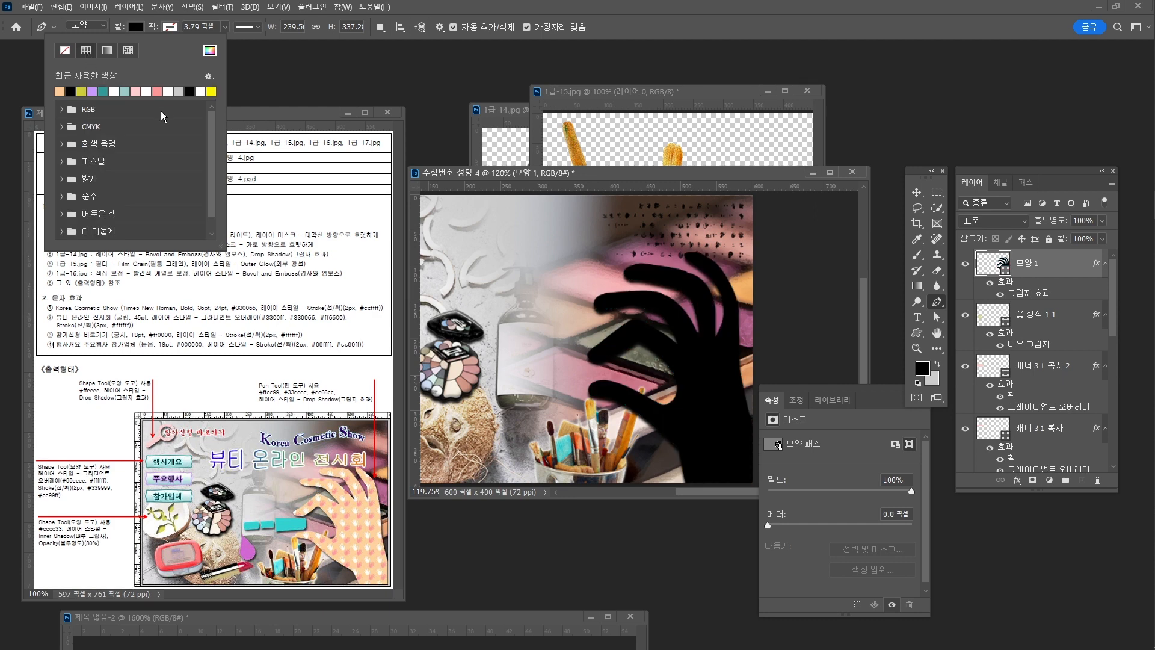
click(210, 51)
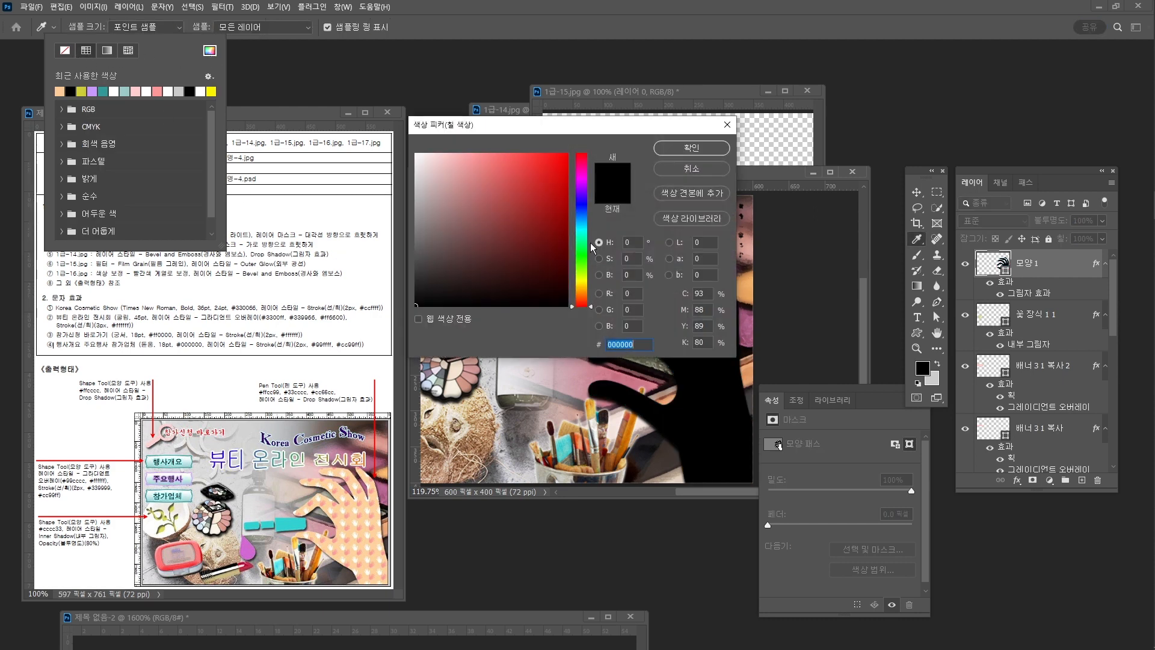
text(ffcc99)
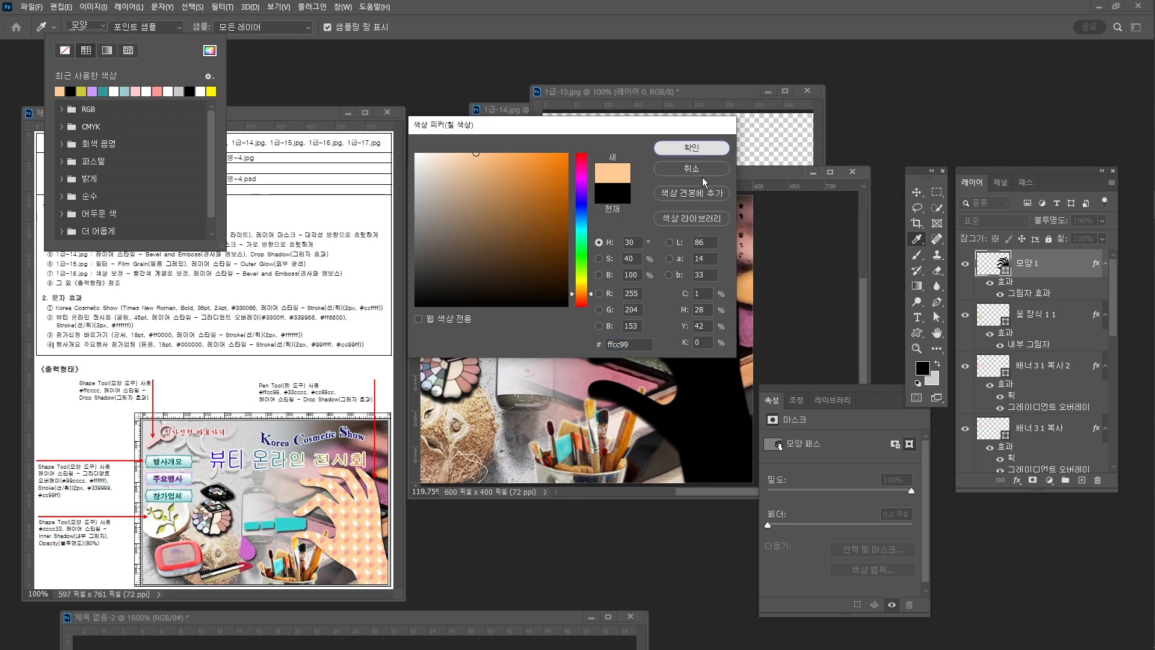
click(691, 147)
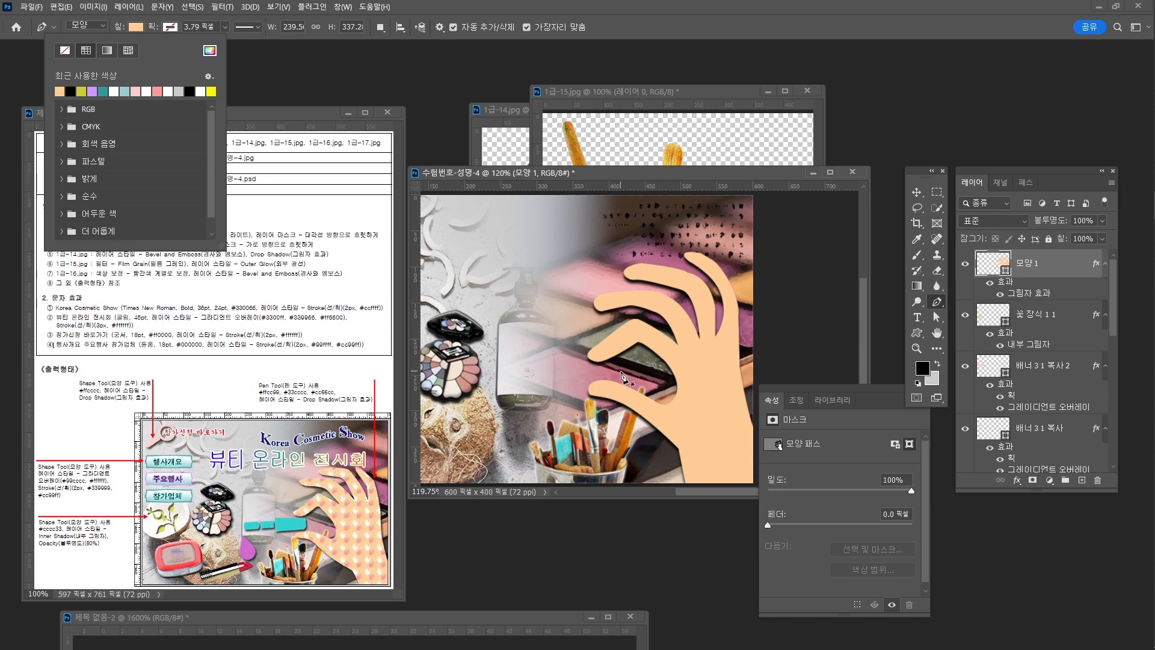
Deselect the hand shape layer and make the 1-13 photo layer active.
drag(620, 369, 648, 374)
key(v)
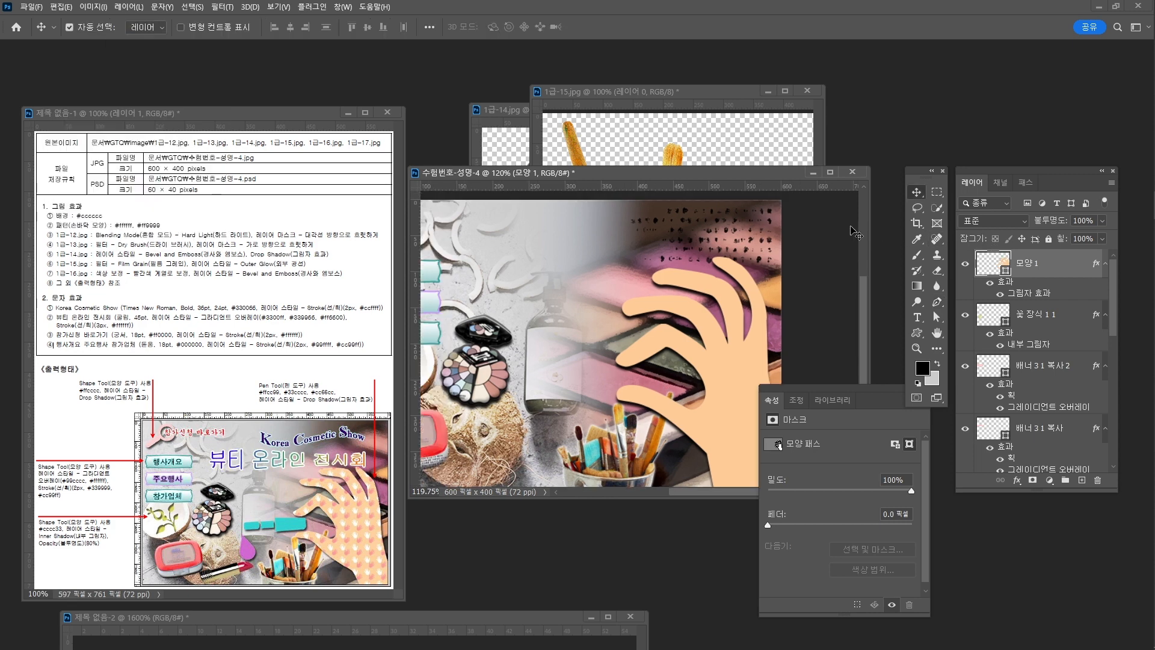
click(835, 224)
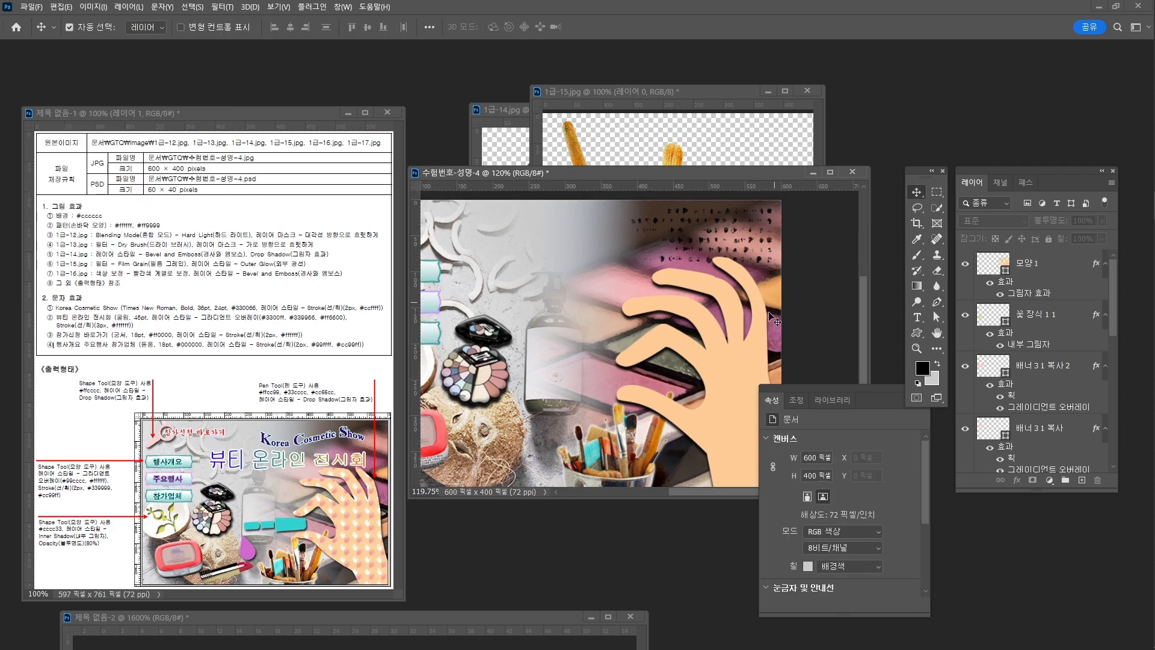
click(613, 388)
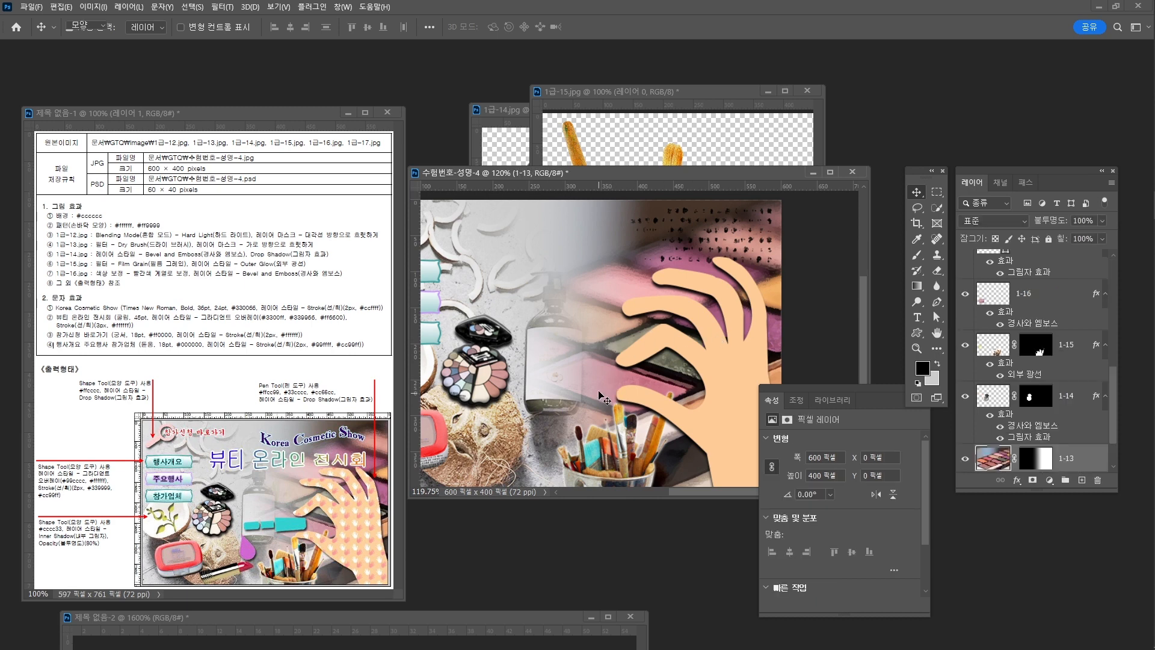
Draw a closed four-cornered Pen shape about 84 px wide between the bottle and the thumb, and adjust its lower edge with Direct Selection.
key(p)
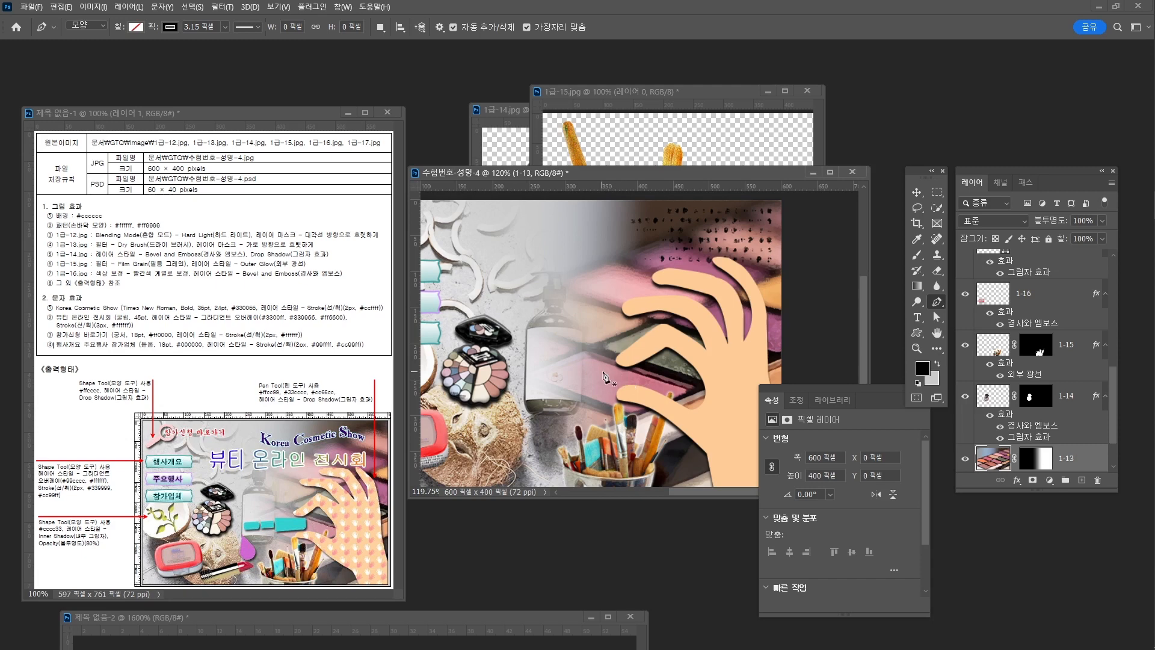
click(642, 371)
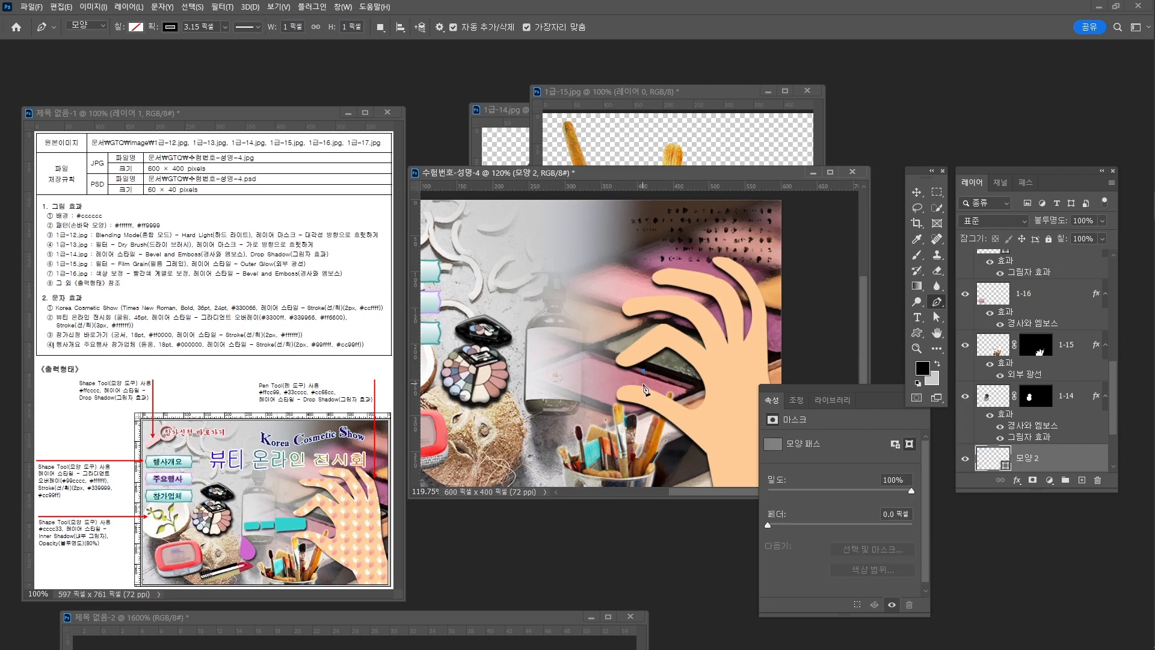
click(581, 365)
click(581, 391)
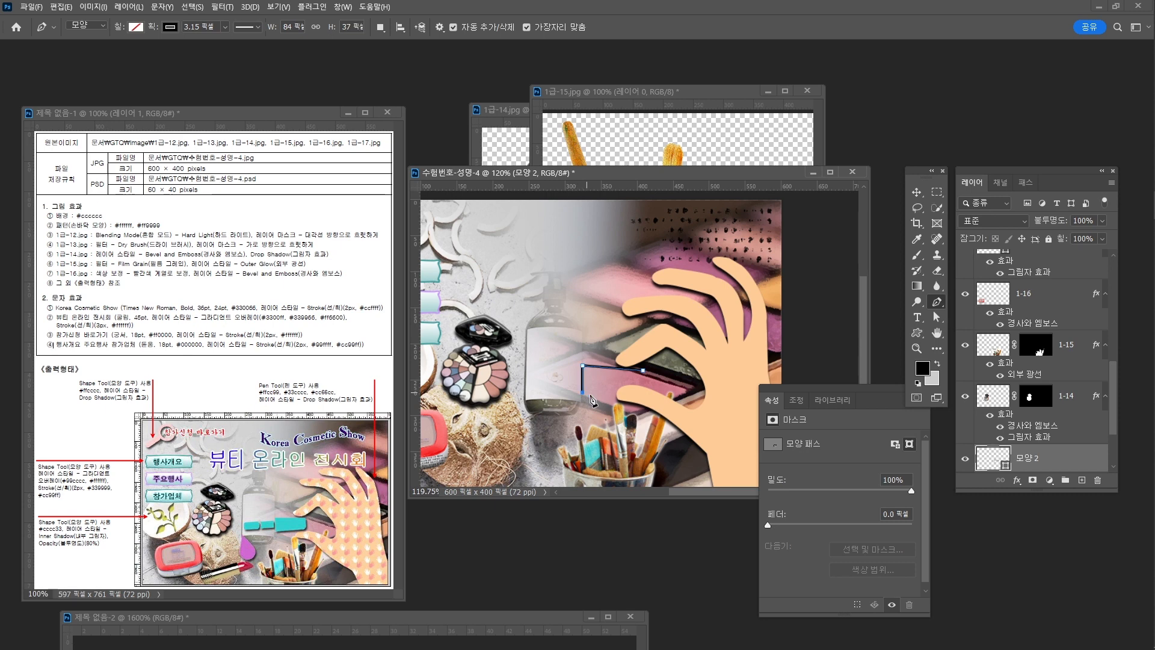
click(642, 386)
click(642, 370)
click(632, 387)
key(a)
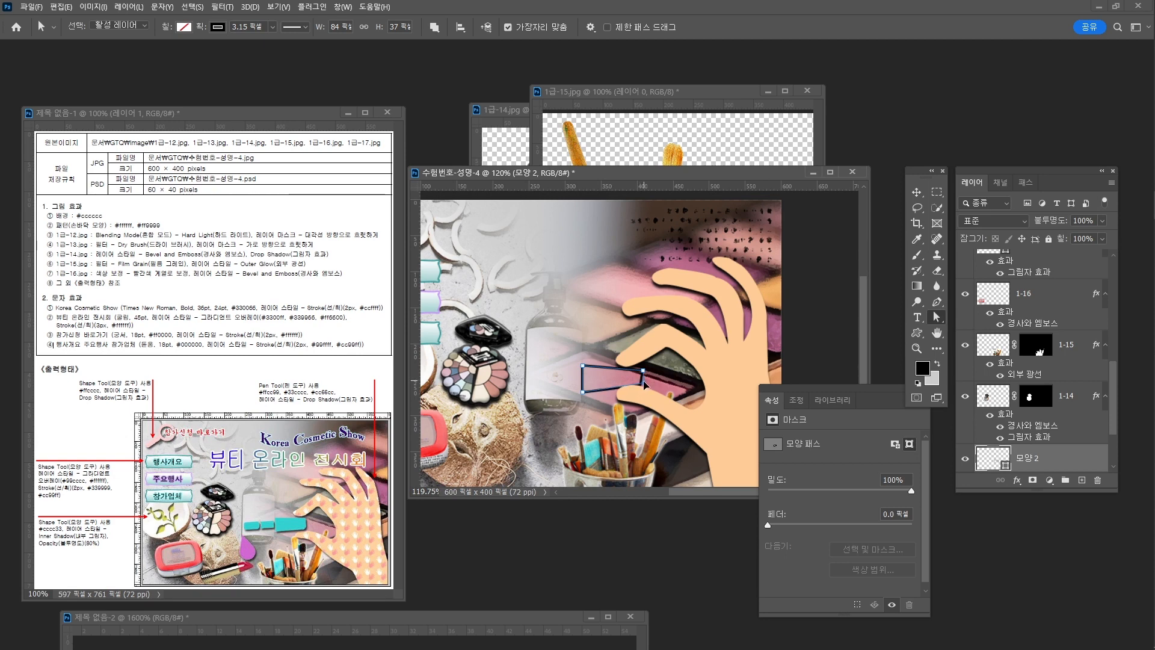
mouse_move(642, 381)
mouse_down()
mouse_move(582, 388)
mouse_move(623, 392)
mouse_up()
Set the Pen tool's path operation to Combine Shapes for the four-cornered shape on layer 모양 2.
key(z)
click(628, 390)
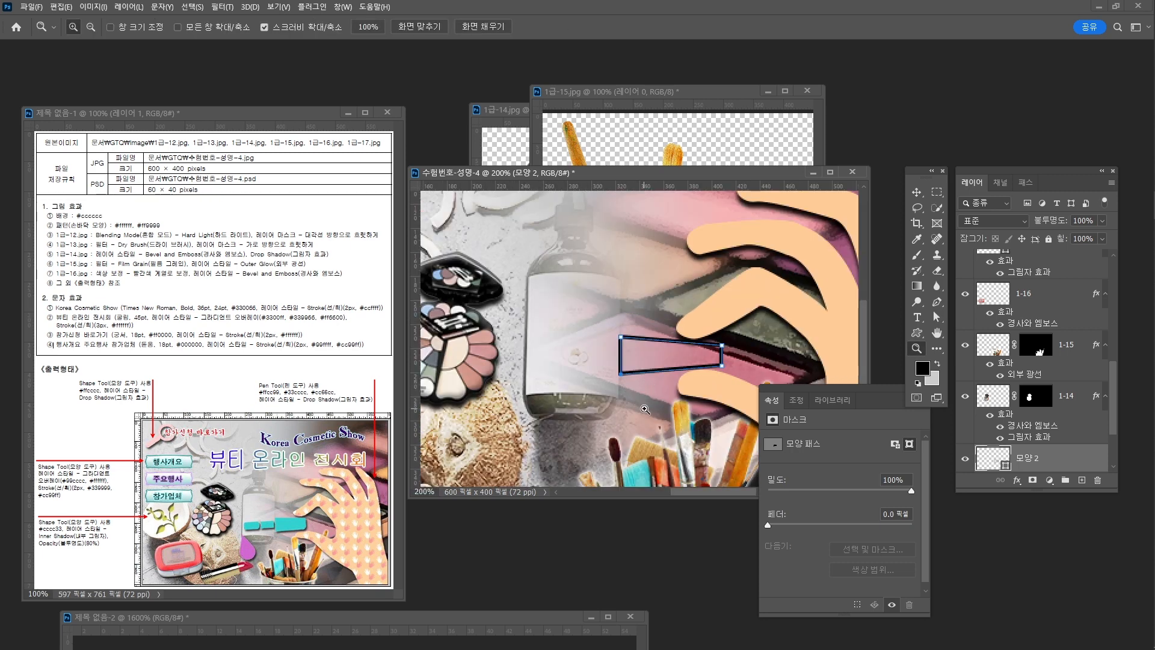
drag(599, 359, 627, 356)
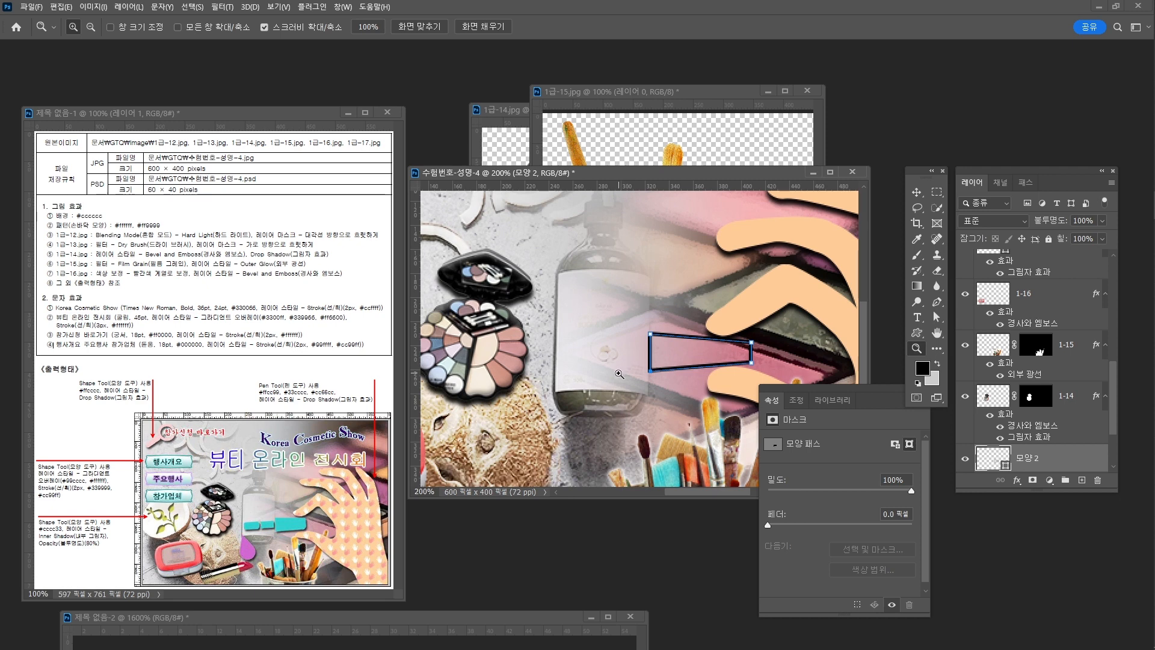
key(p)
click(380, 27)
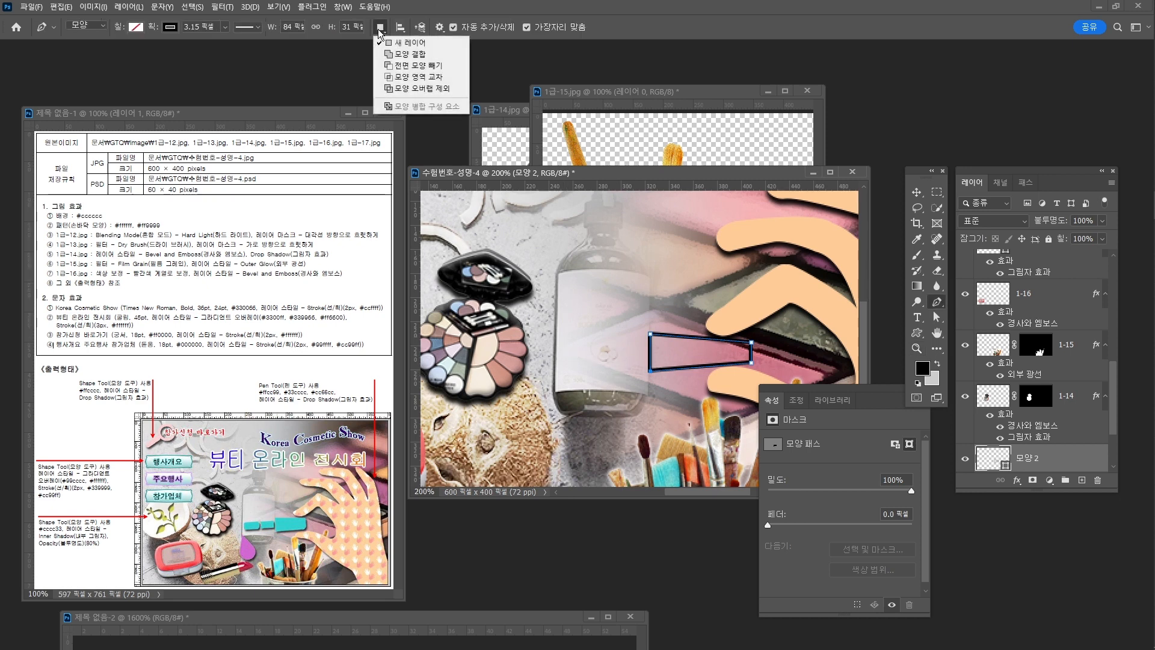
click(415, 55)
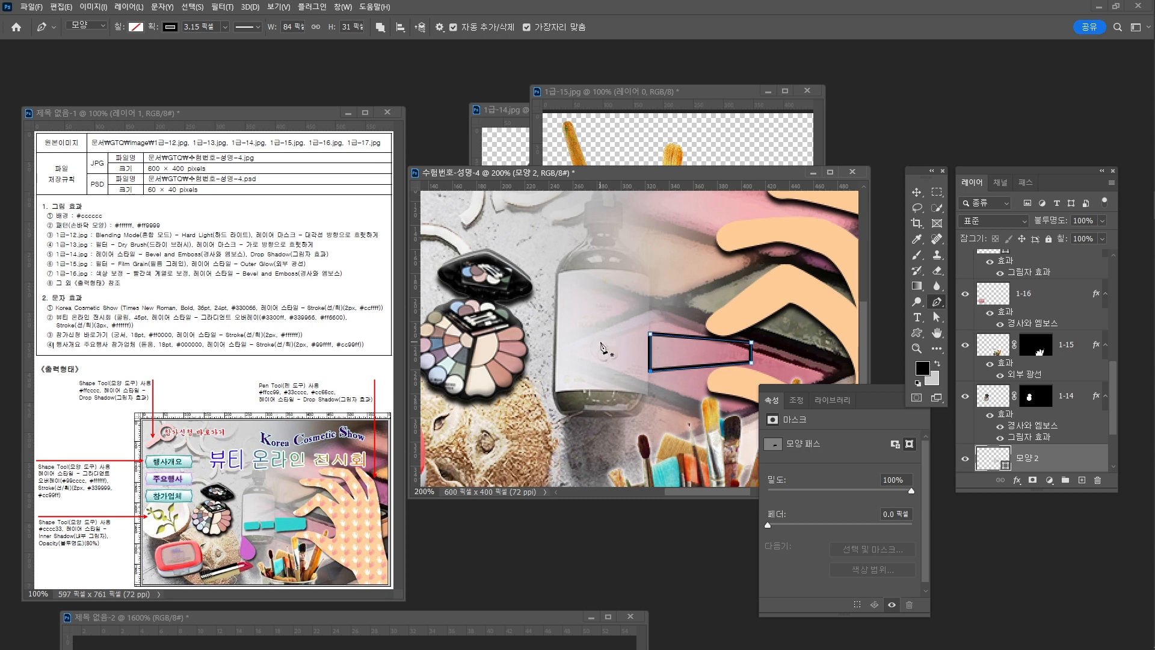
Check what layer 모양 2 contains by hiding it and showing it again.
scroll(1063, 473, up, 2)
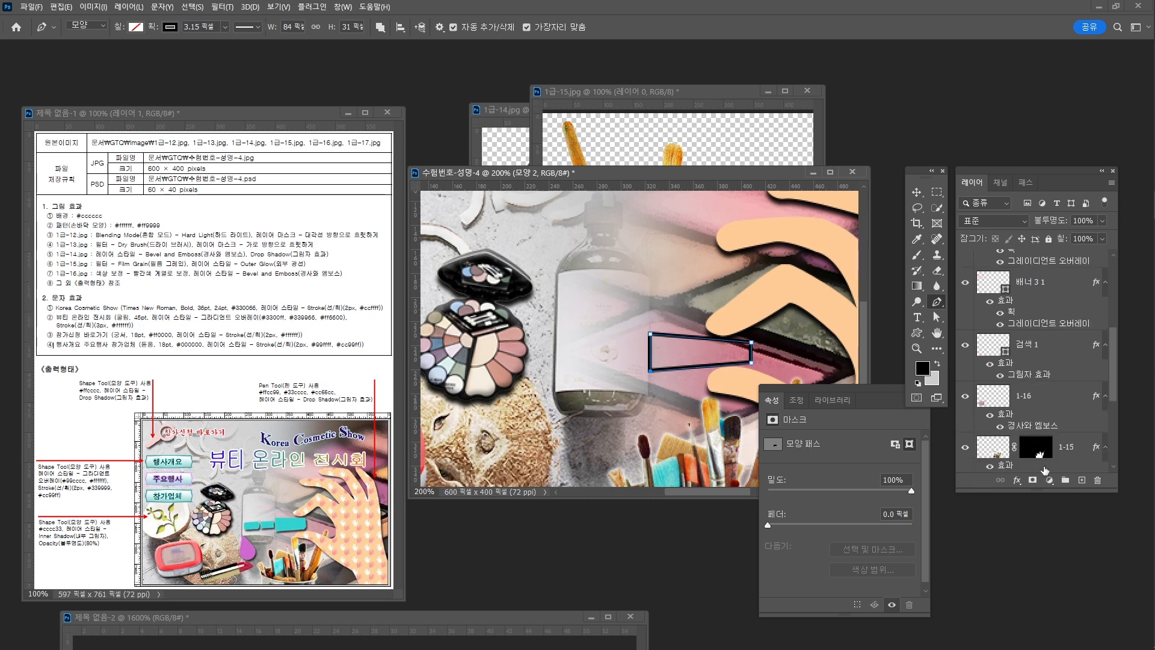
scroll(1046, 379, down, 3)
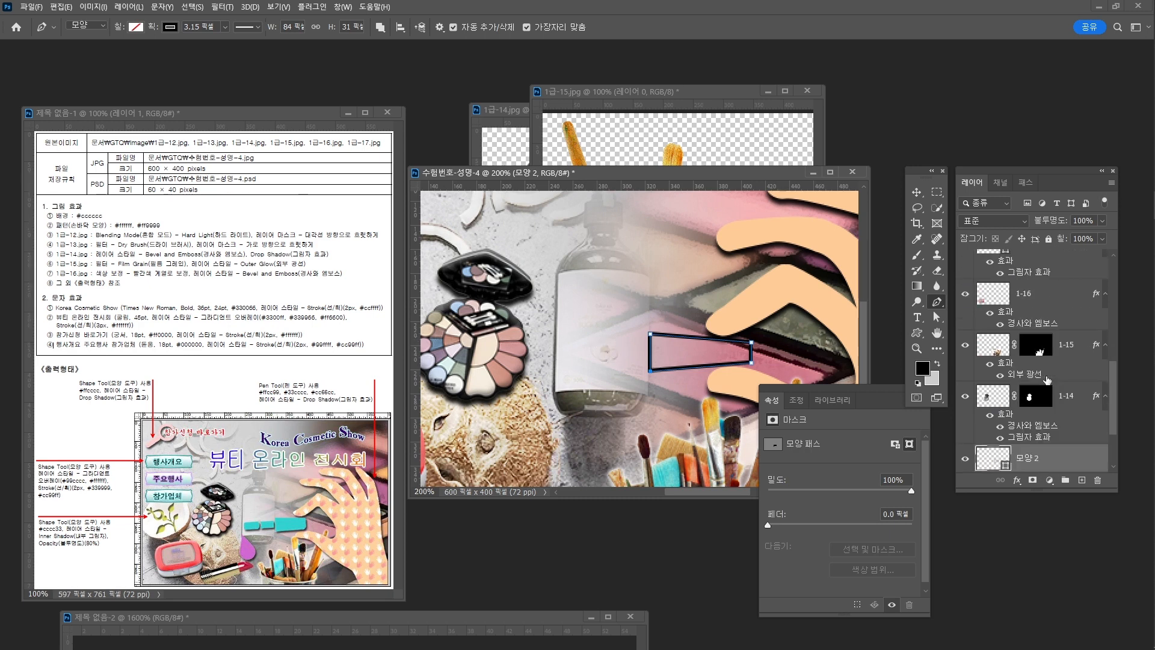
click(965, 375)
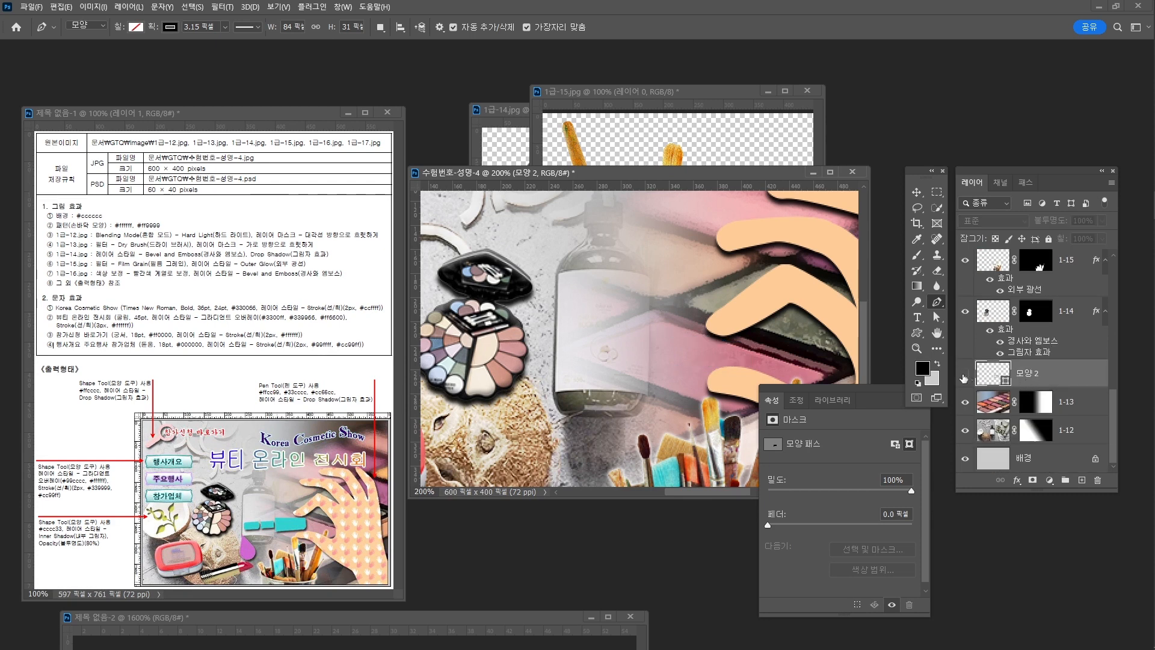
click(965, 374)
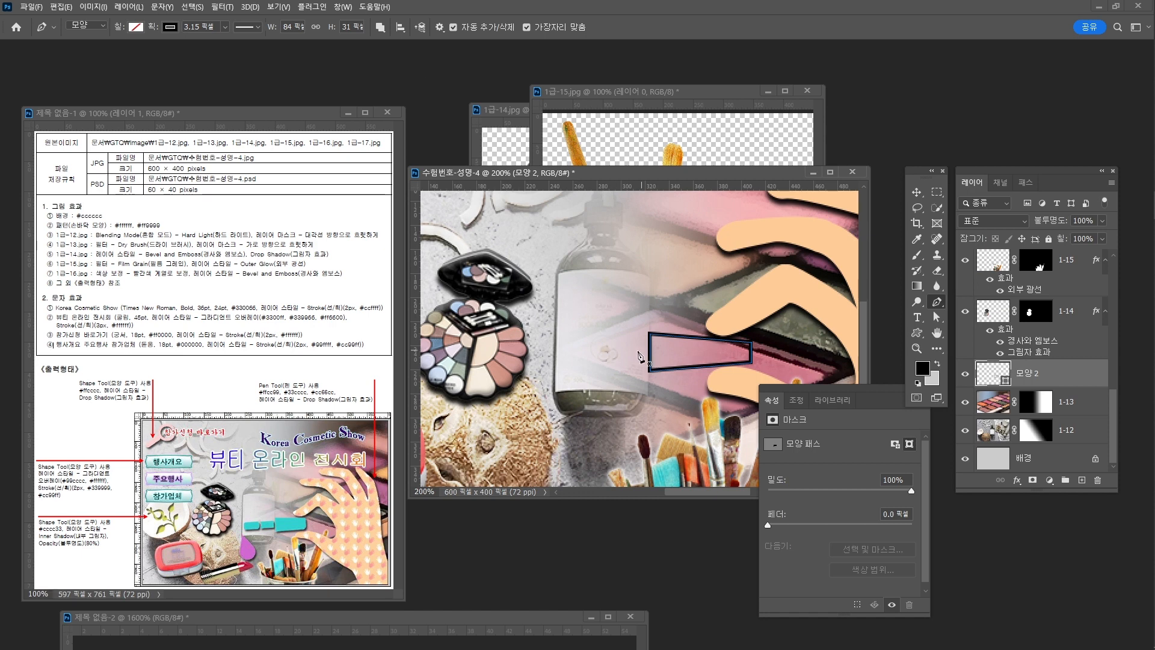
Draw a small closed four-cornered Pen shape on the bottle side of the first one, extending the combined width to about 127 px.
click(601, 340)
click(643, 340)
click(641, 362)
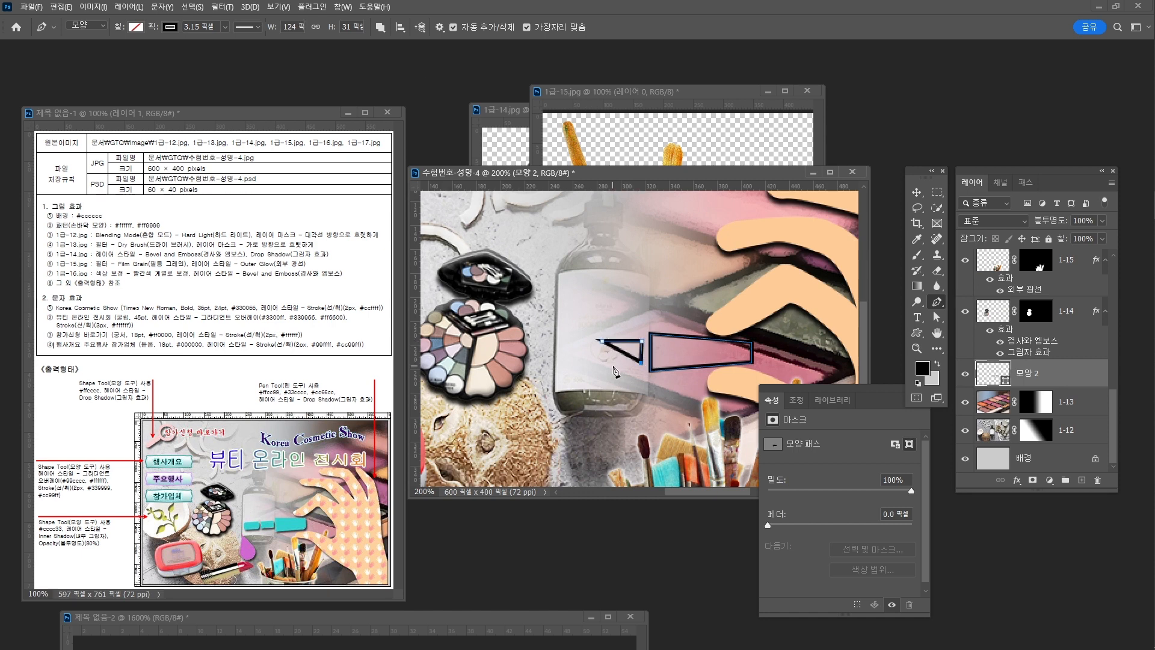
click(599, 361)
click(601, 340)
Draw a third closed four-cornered Pen shape across the bottle beside the second, extending the combined width to about 161 px.
click(558, 338)
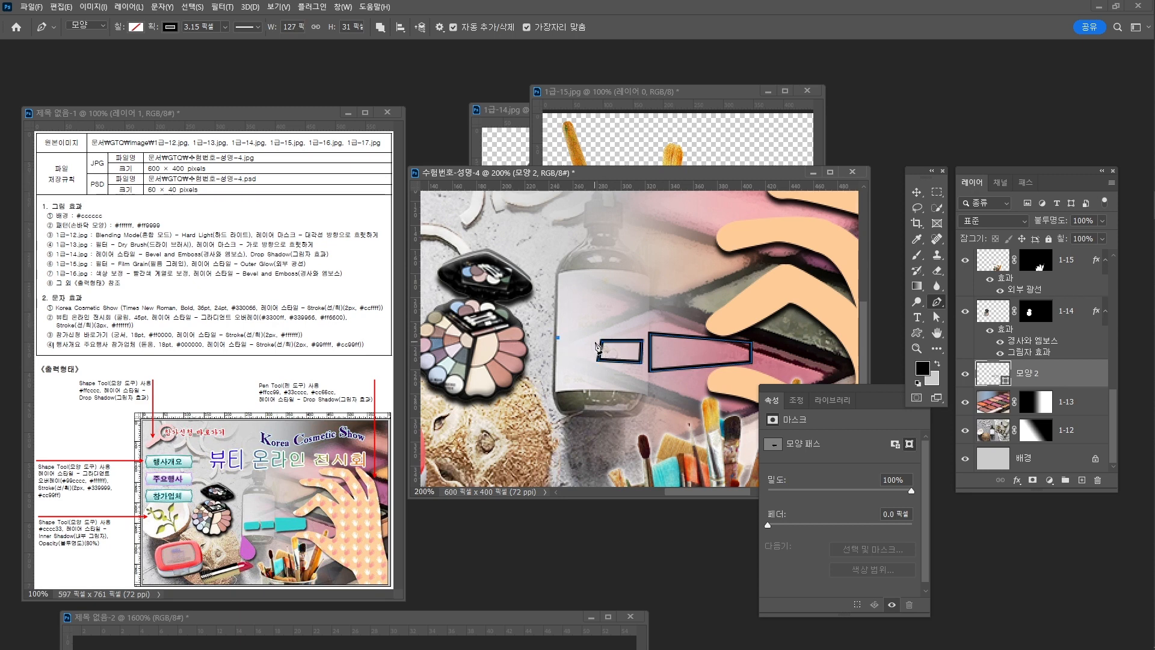
click(595, 341)
click(594, 360)
click(557, 361)
click(558, 338)
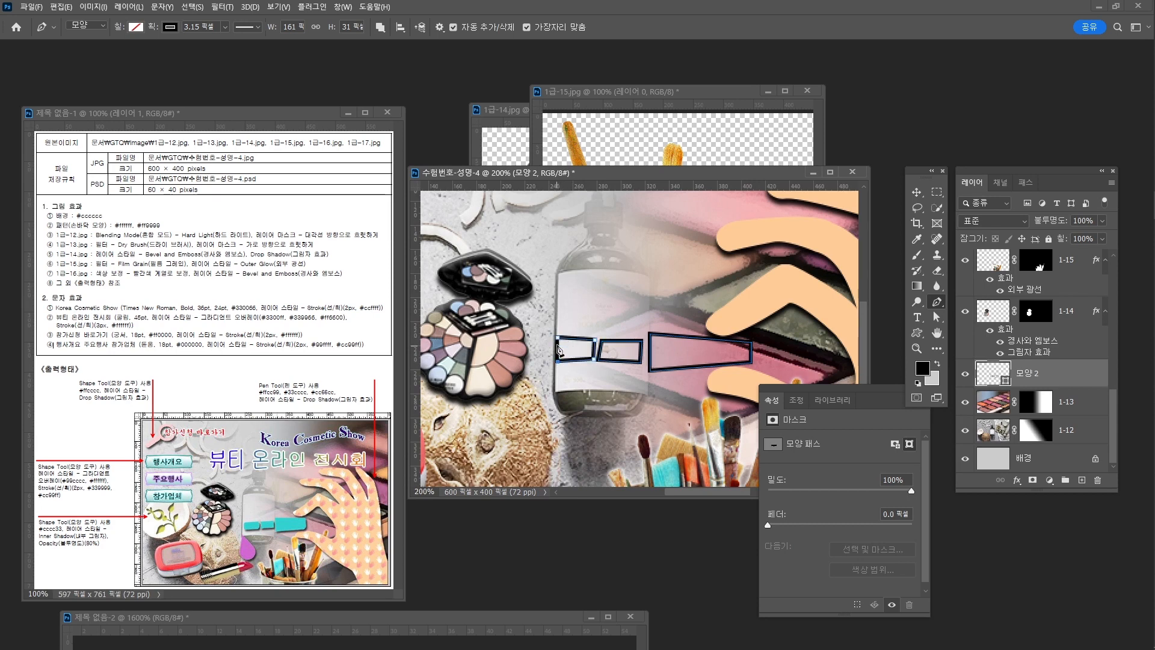
Adjust the upper edge and outer corner of the third shape over the bottle with Direct Selection.
key(a)
drag(598, 361, 606, 342)
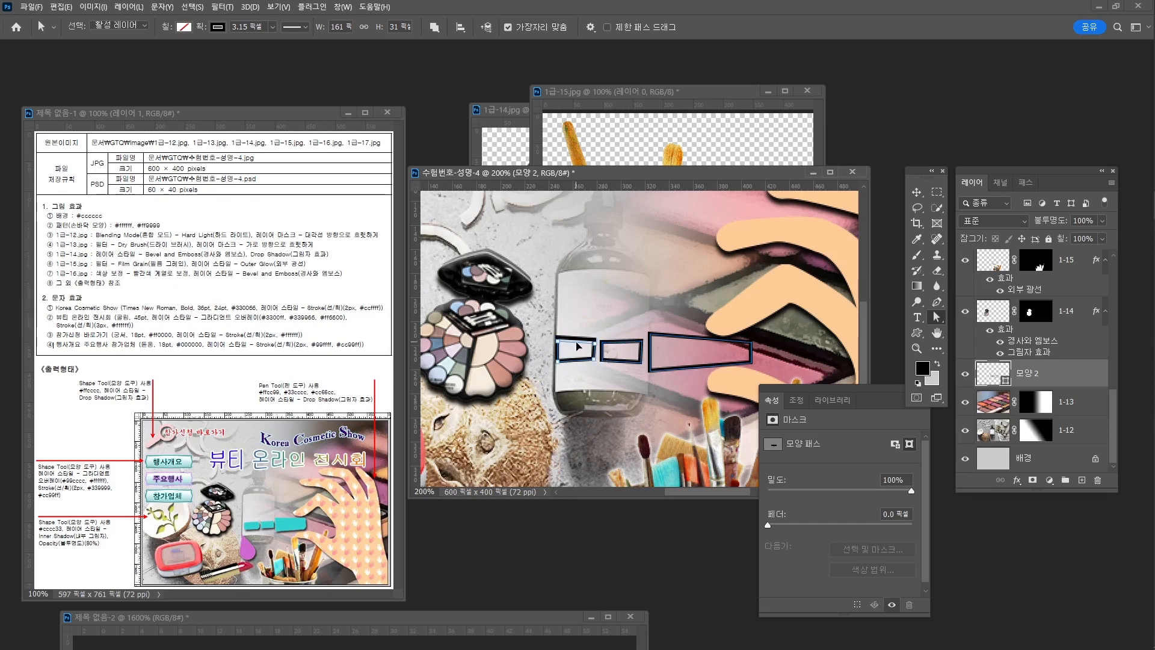
drag(575, 340, 575, 341)
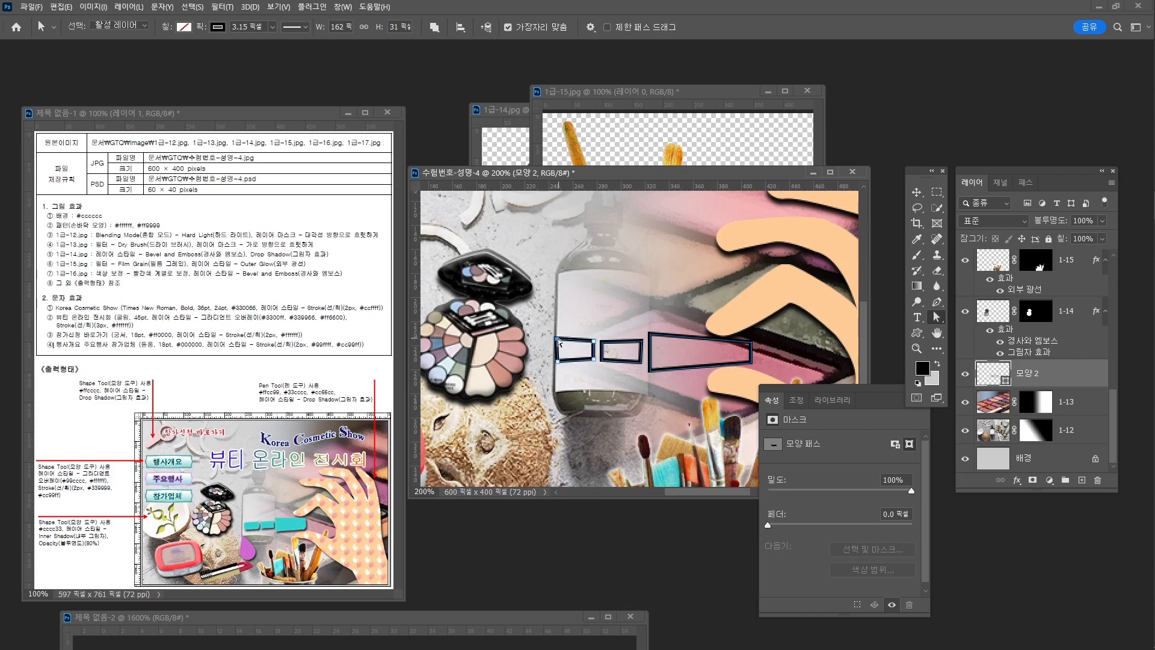
drag(556, 340, 559, 342)
Open the fill color options for the combined 모양 2 shape.
click(183, 27)
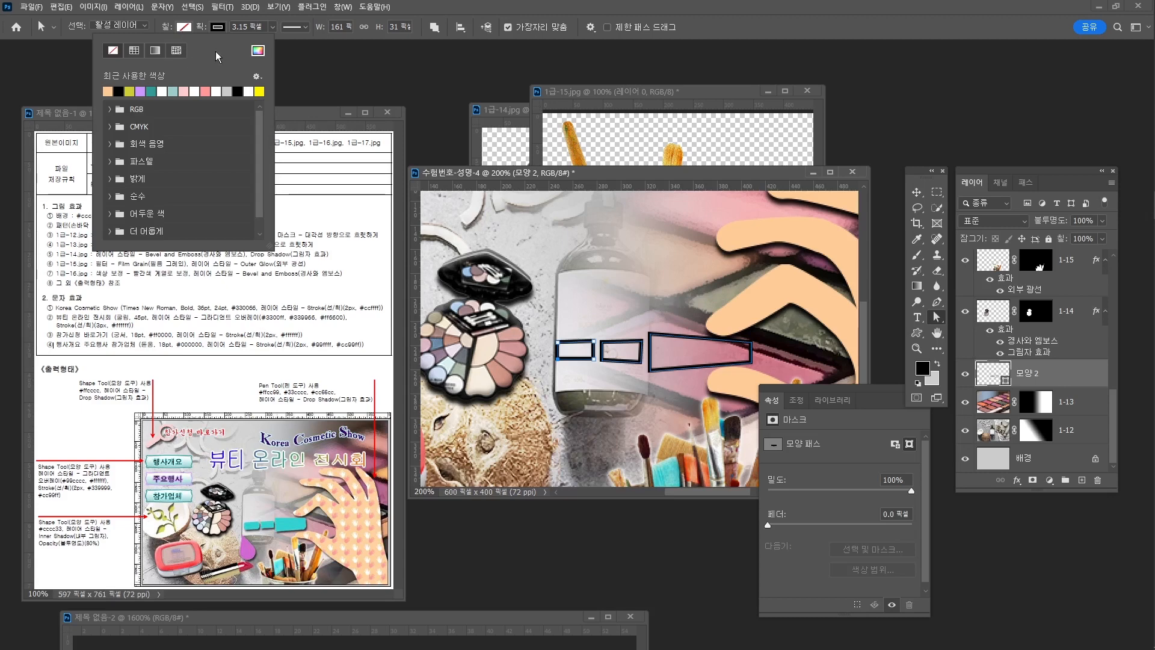
Fill the three nail-polish brush pieces on layer 모양 2 with colour #33cccc and remove their stroke.
click(257, 50)
text(33cccc)
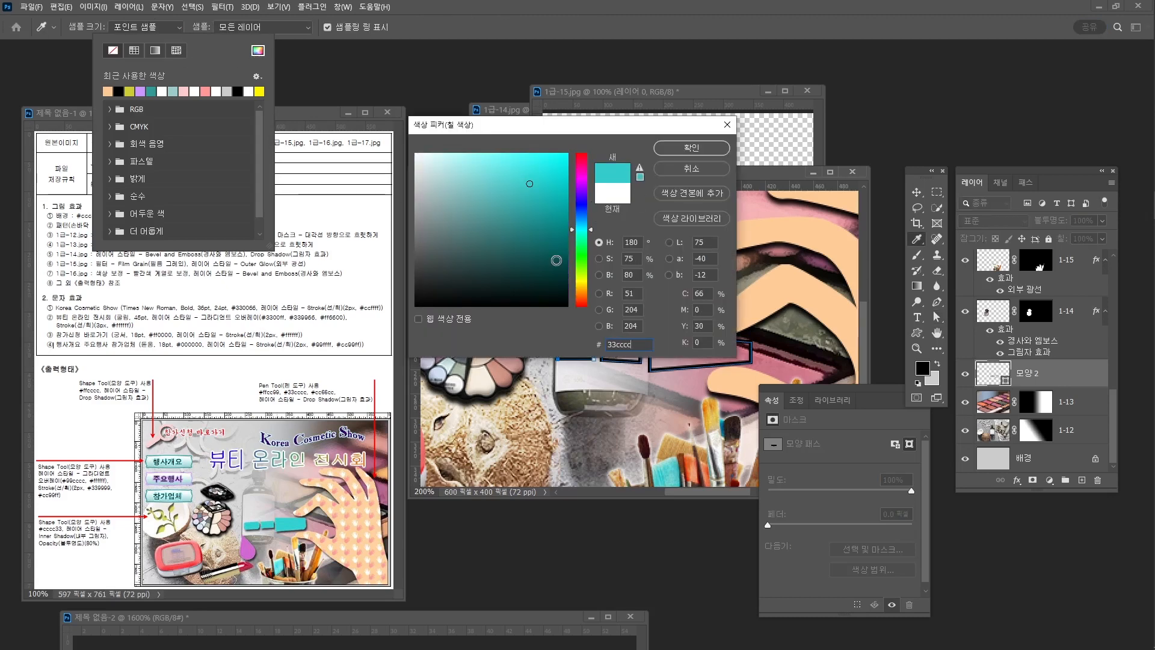
key(Return)
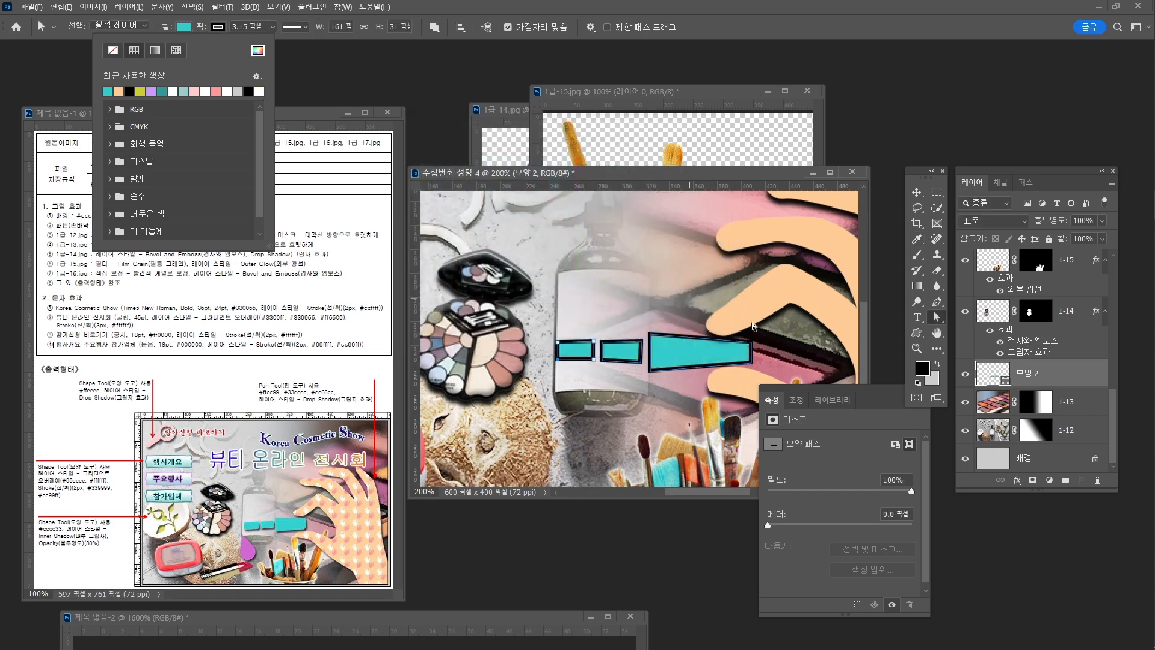
click(218, 26)
click(146, 50)
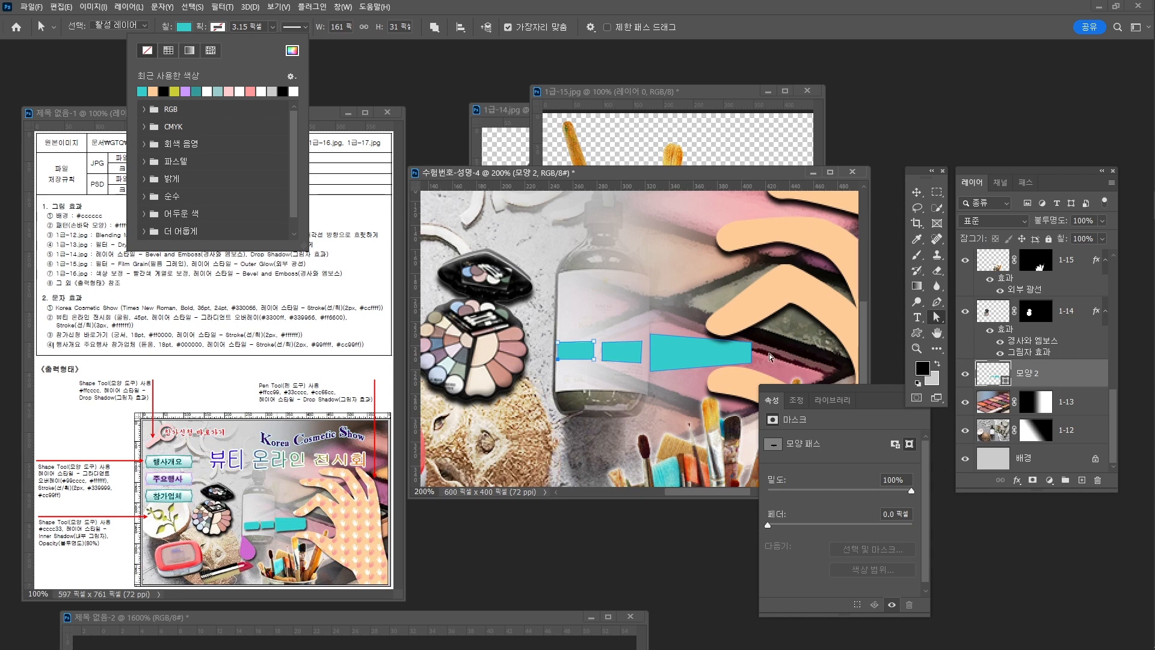
Move layer 모양 2 to the top of the layer stack, above 모양 1, and keep it selected.
click(1037, 380)
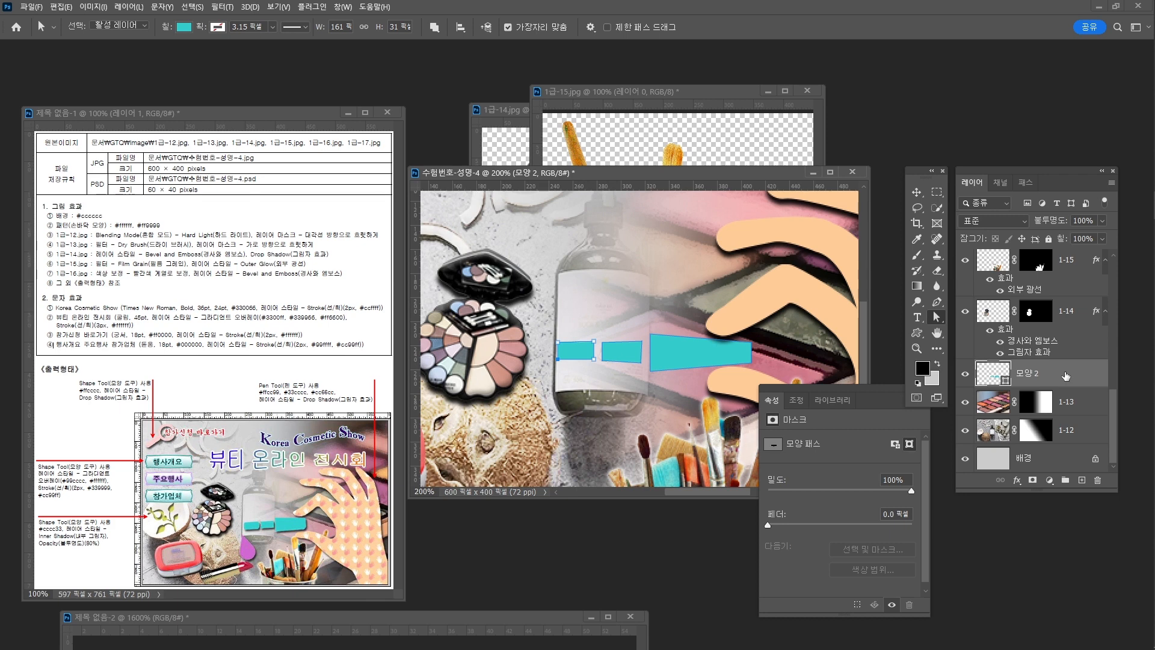
scroll(1066, 376, up, 10)
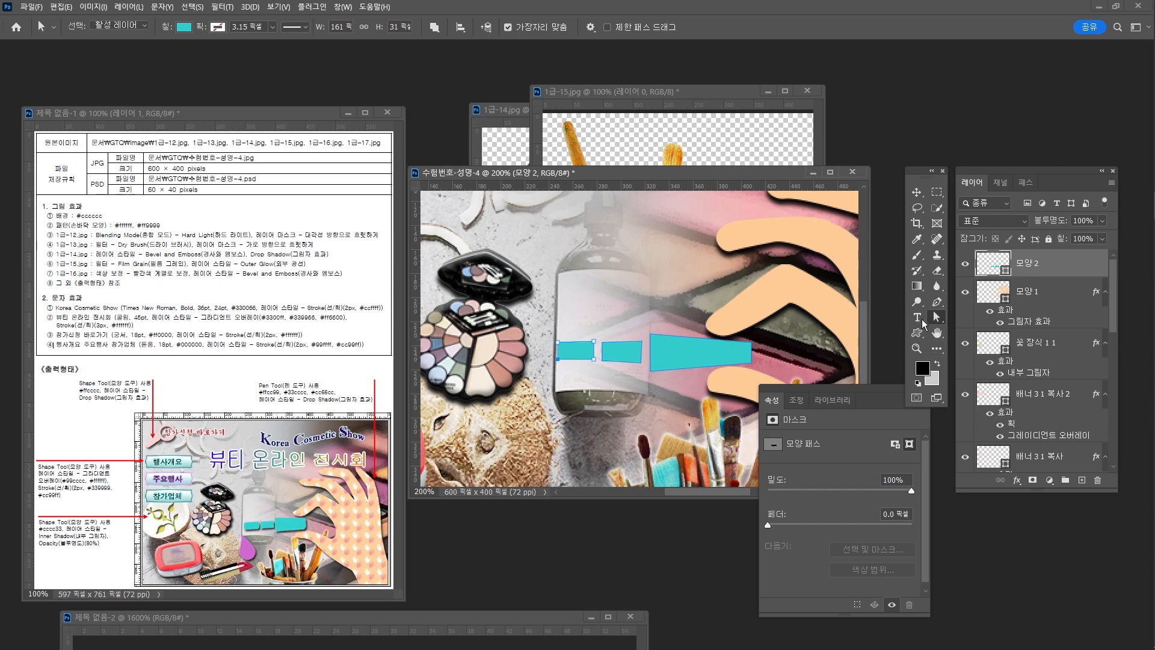
click(968, 320)
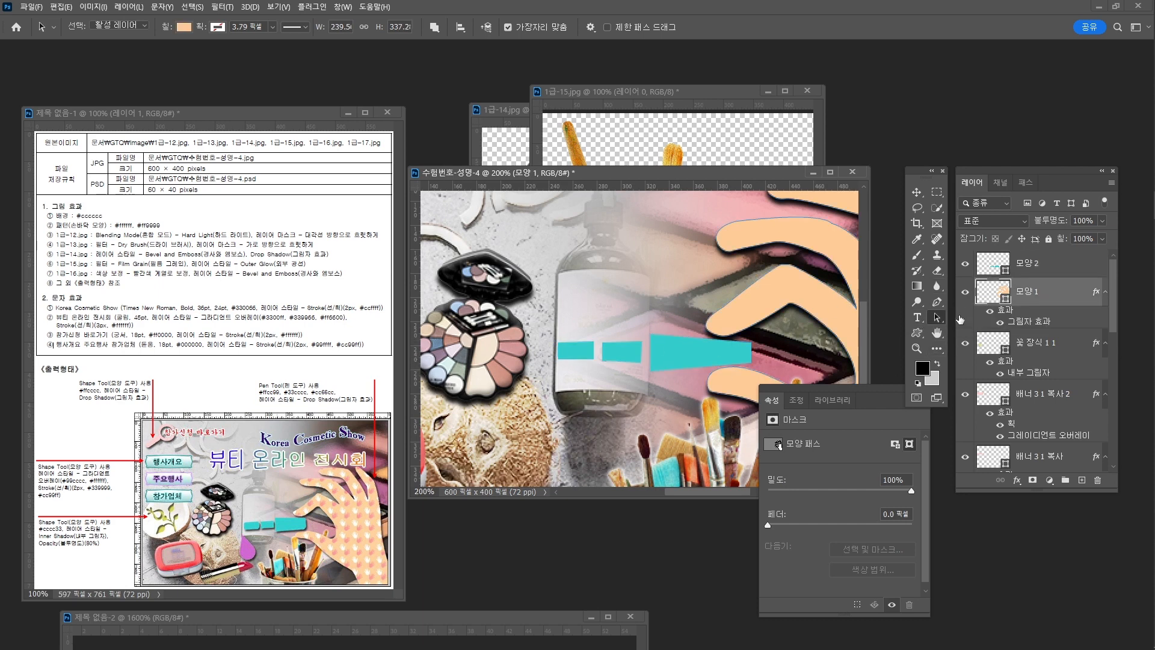
click(1029, 271)
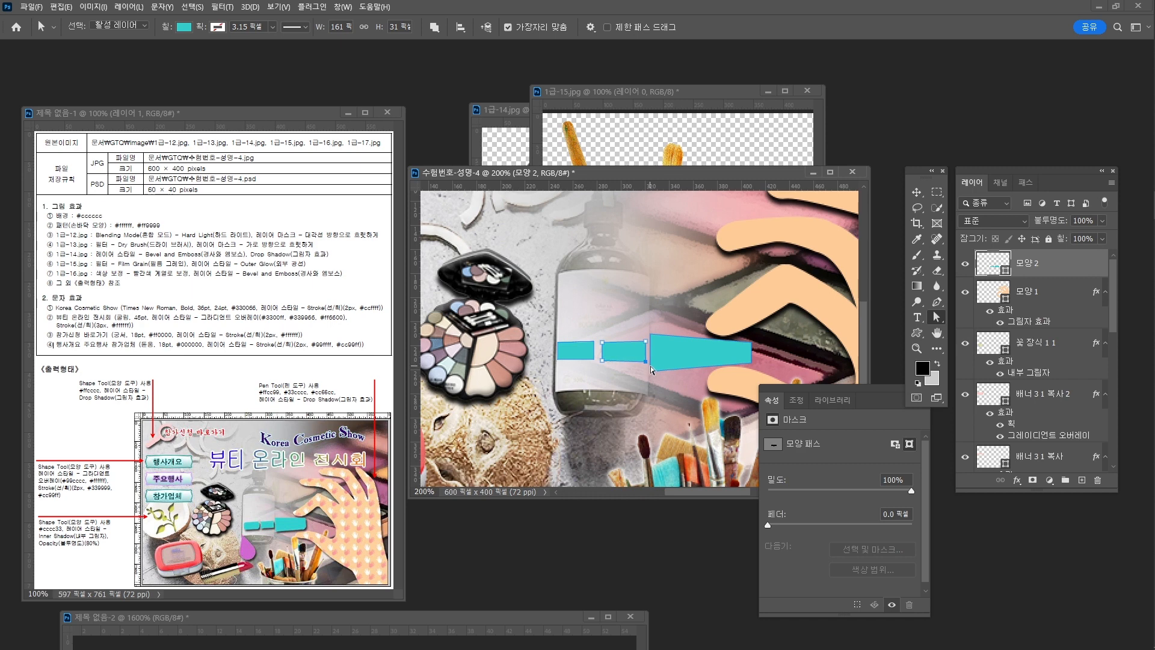
Adjust the middle teal piece of the brush, and copy the drop shadow from layer 모양 1 onto layer 모양 2.
drag(599, 365, 600, 366)
click(629, 326)
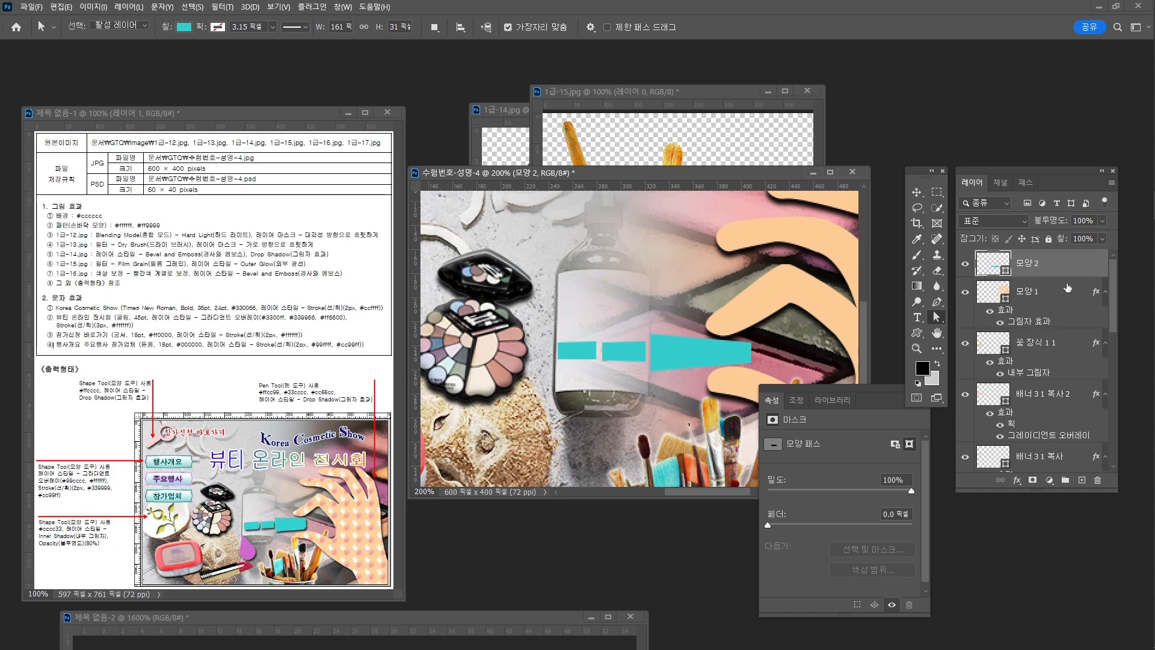
drag(1097, 292, 1091, 263)
drag(532, 366, 578, 347)
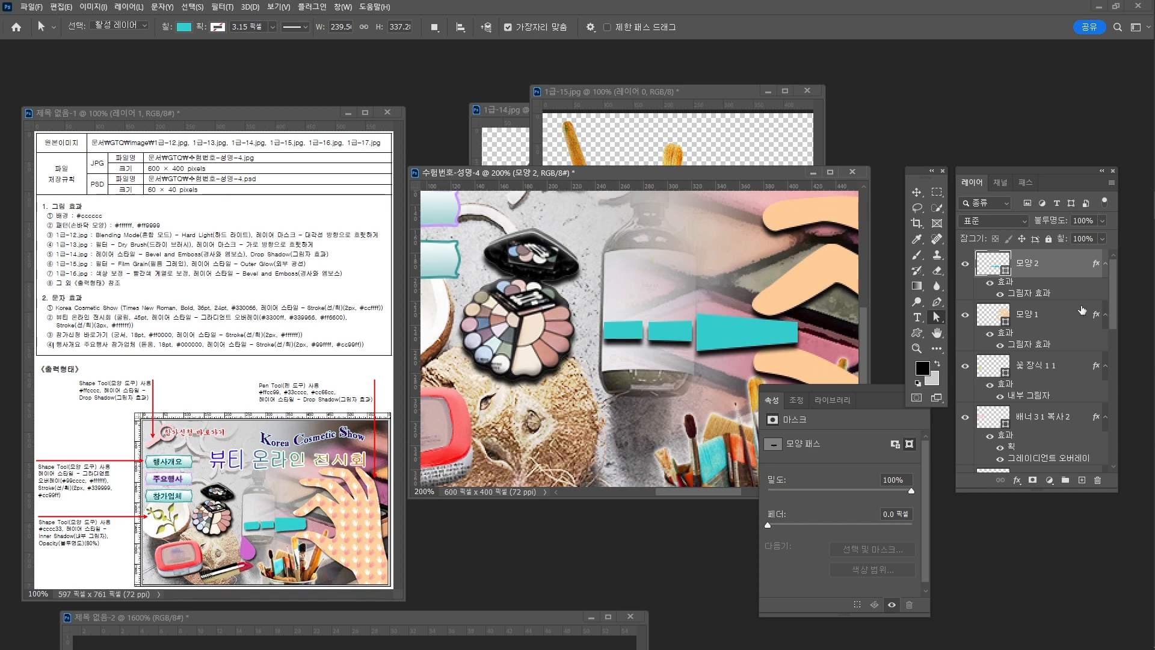
Draw a droplet about 39 × 75.5 px below the leftmost teal piece with the Pen tool, as a shape on a new layer.
click(932, 308)
click(381, 28)
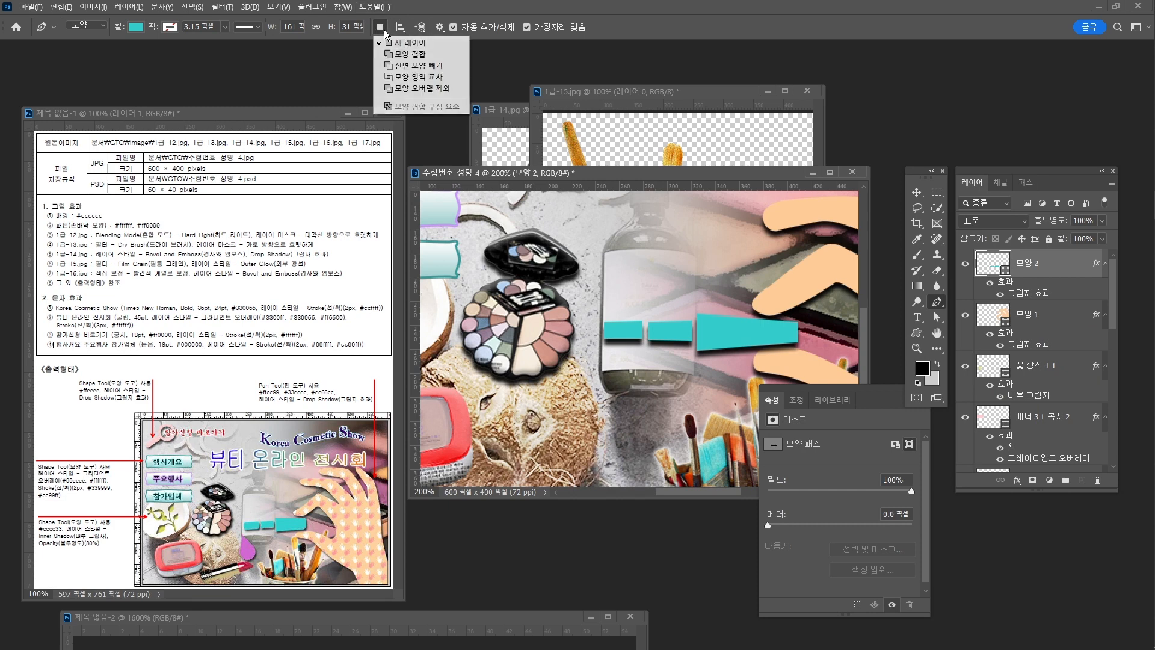
click(400, 43)
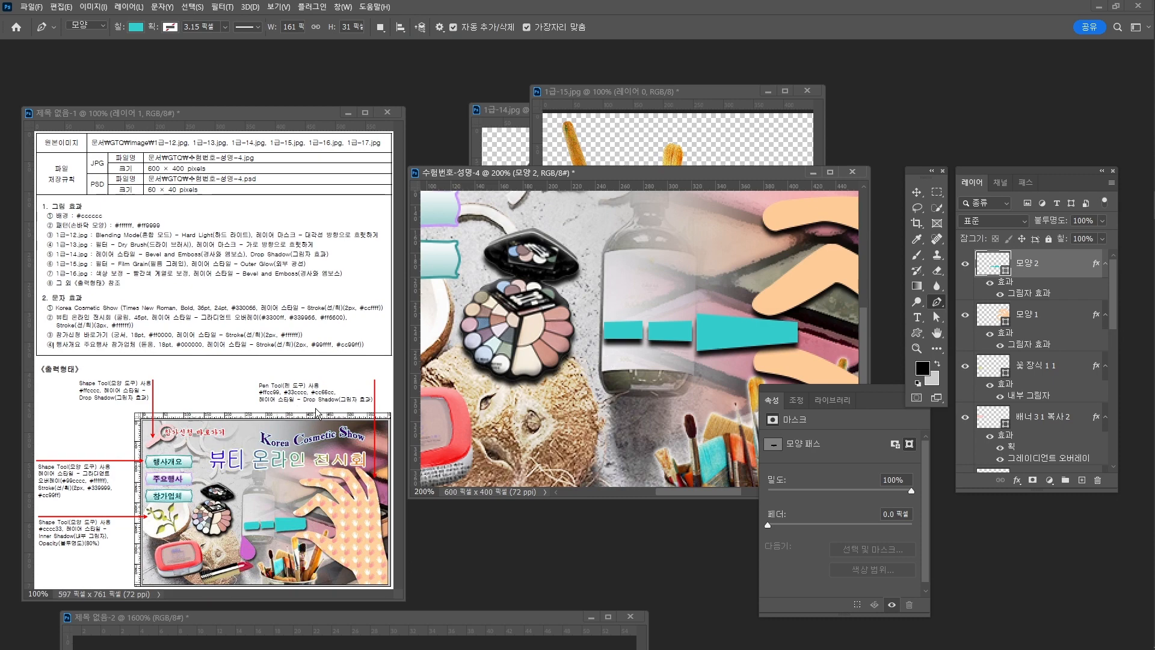
key(ctrl+1)
click(307, 401)
drag(295, 399, 358, 389)
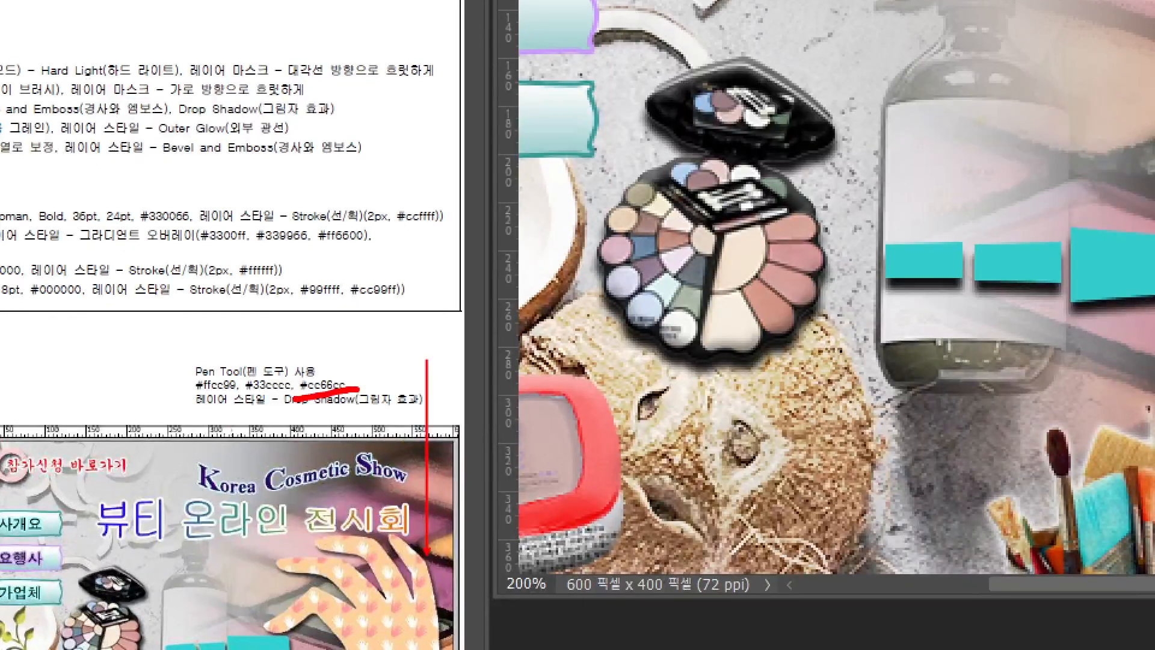
key(Escape)
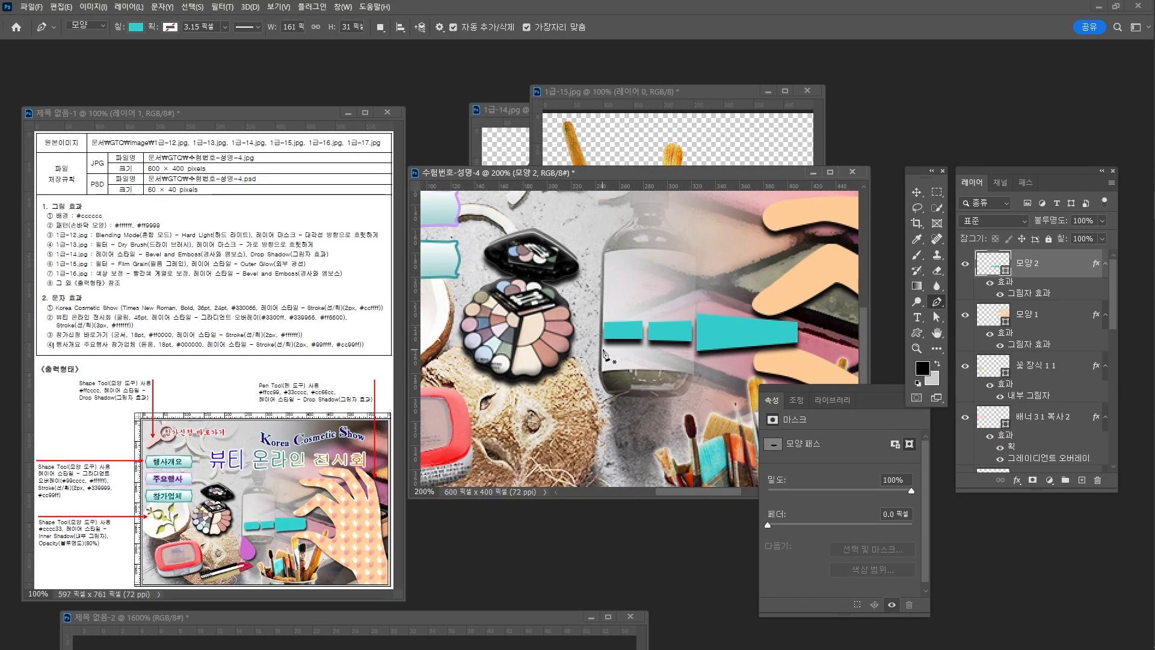
click(602, 348)
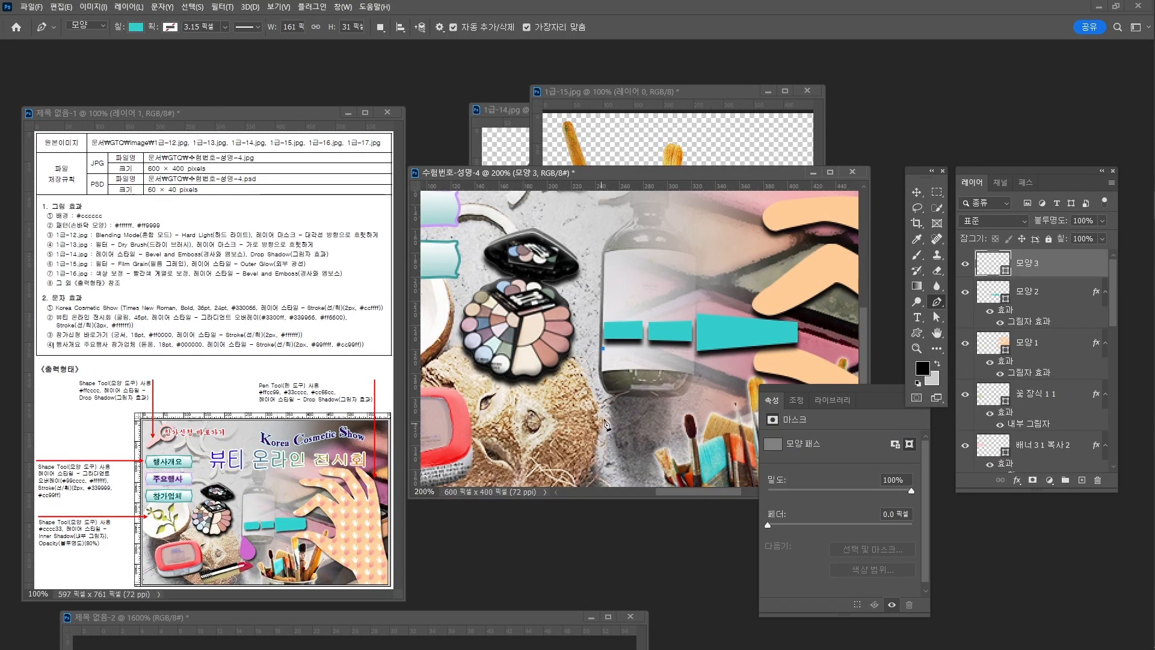
click(603, 418)
drag(634, 439, 622, 384)
alt+click(633, 438)
alt+click(643, 402)
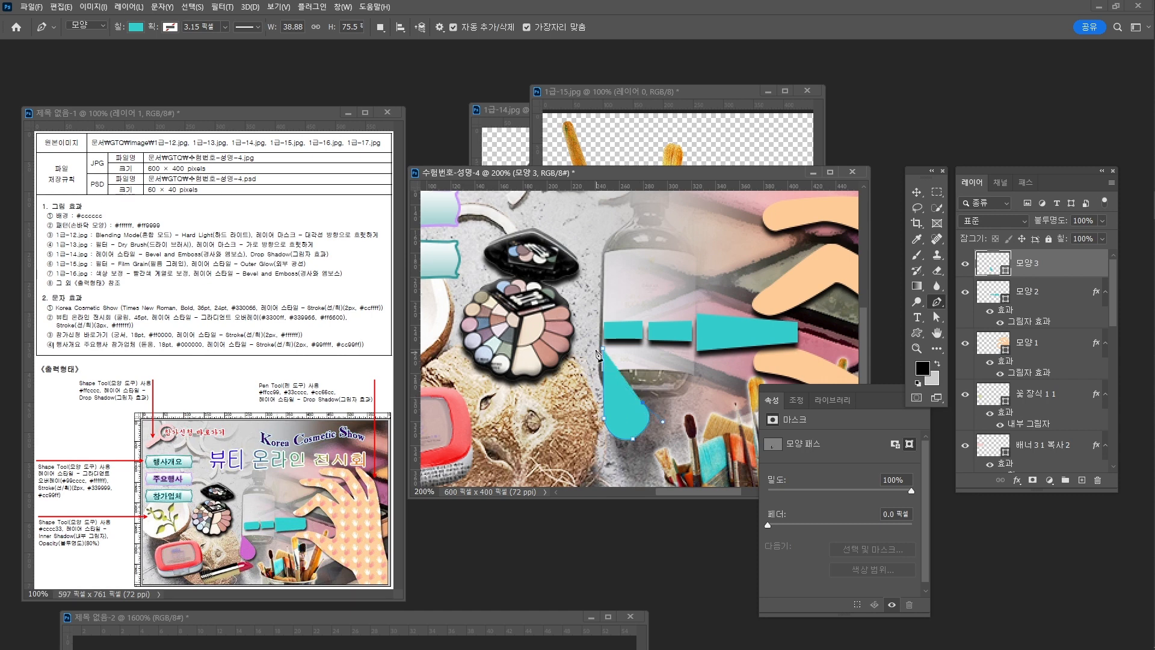
click(604, 348)
Shorten the droplet to about 38 × 62.5 px by moving its tip, and position it just below the leftmost teal piece.
key(a)
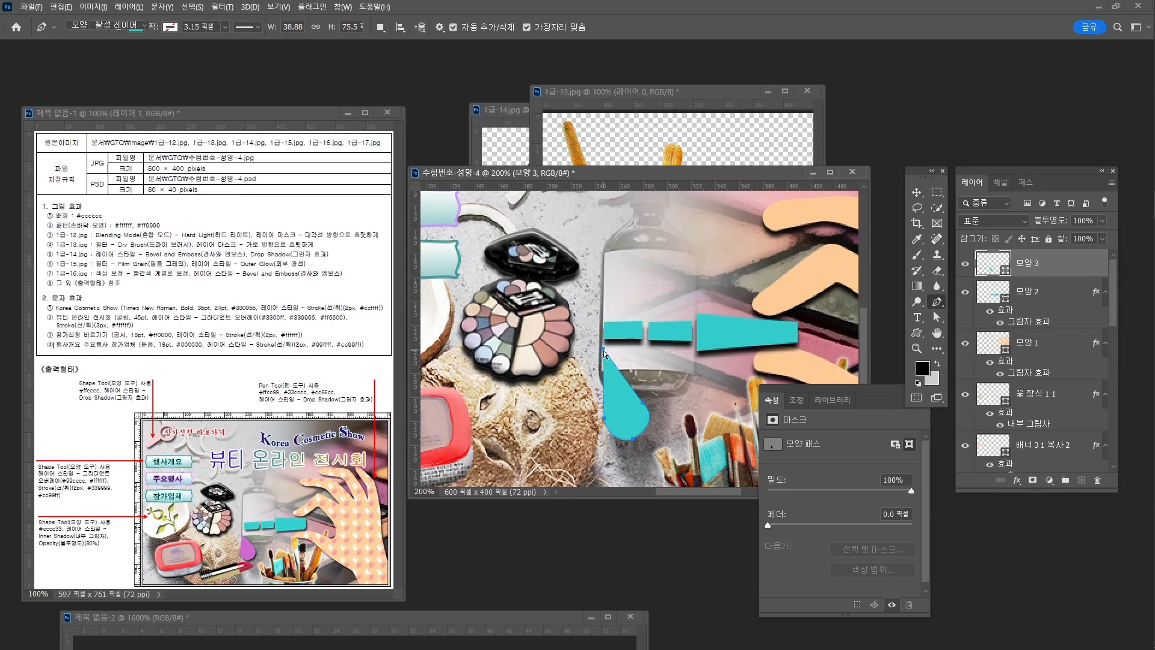
drag(604, 349, 628, 381)
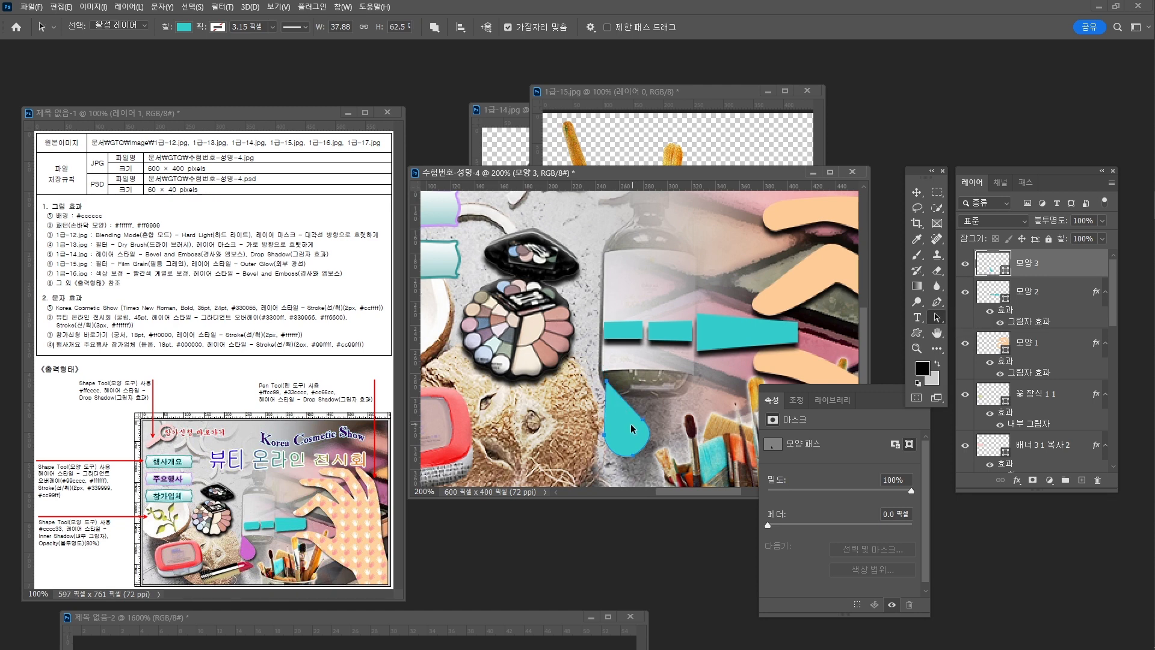
drag(631, 426, 628, 404)
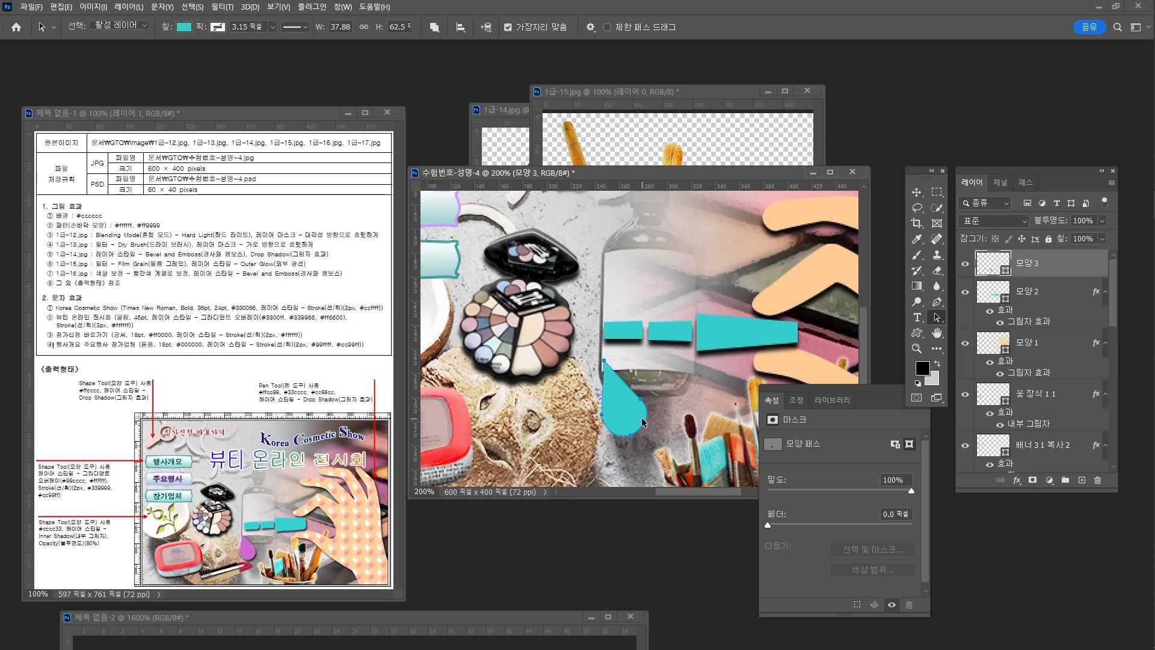
key(Down)
key(Down)
key(Down)
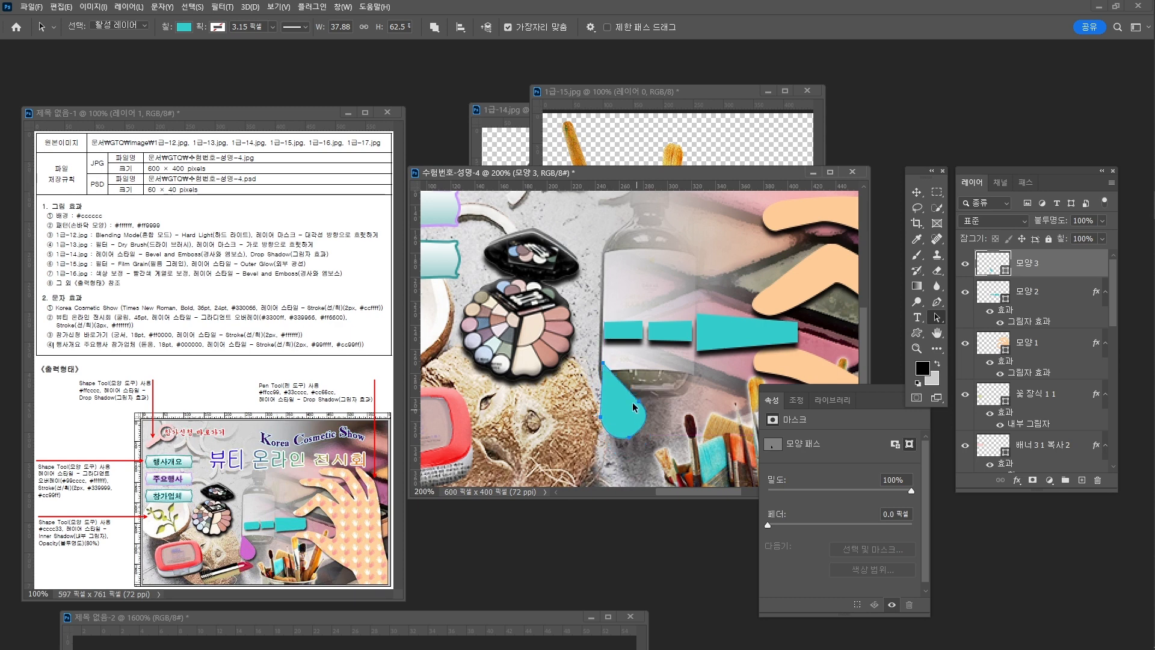
Change the droplet's fill colour to #cc66cc.
click(191, 28)
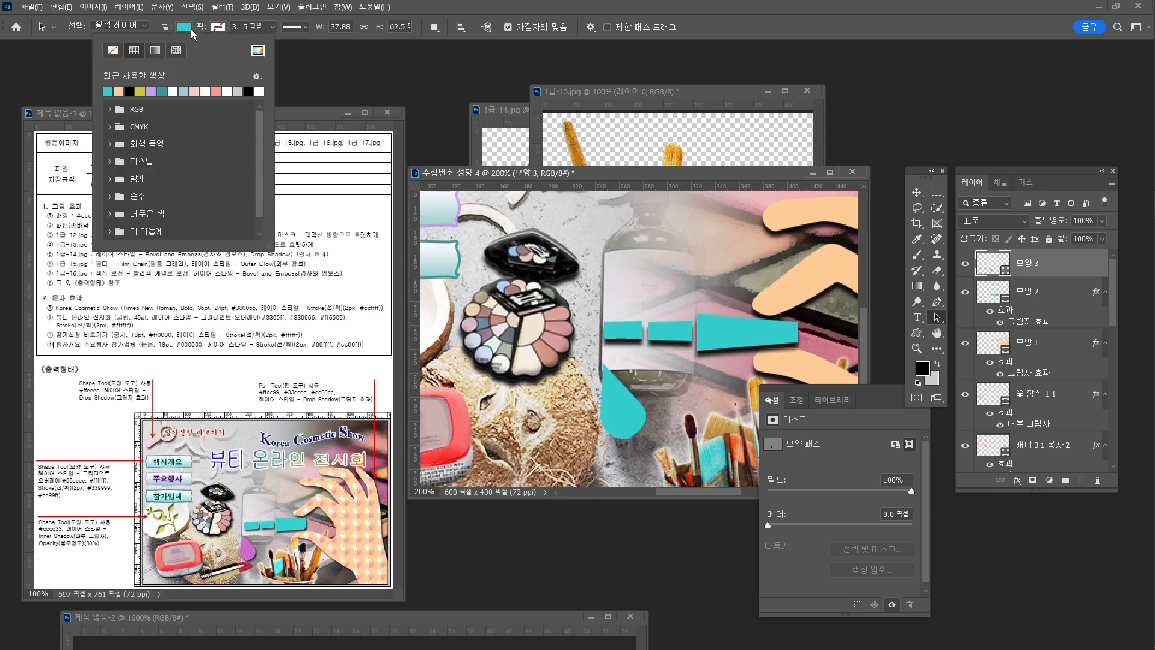
click(258, 51)
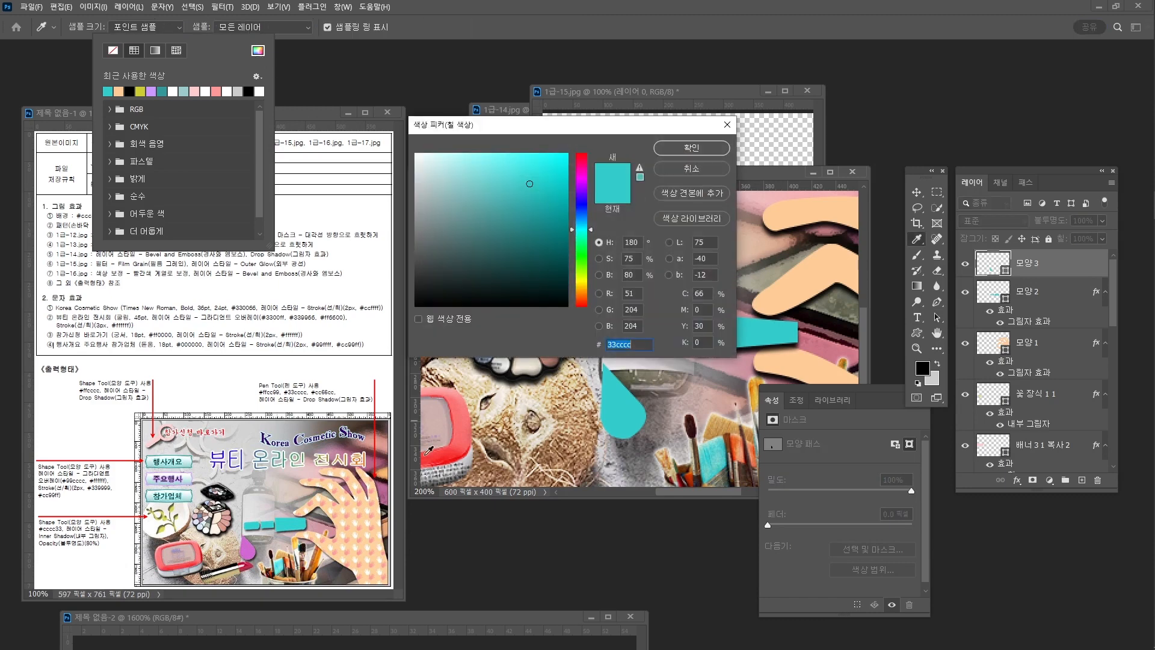
text(cc)
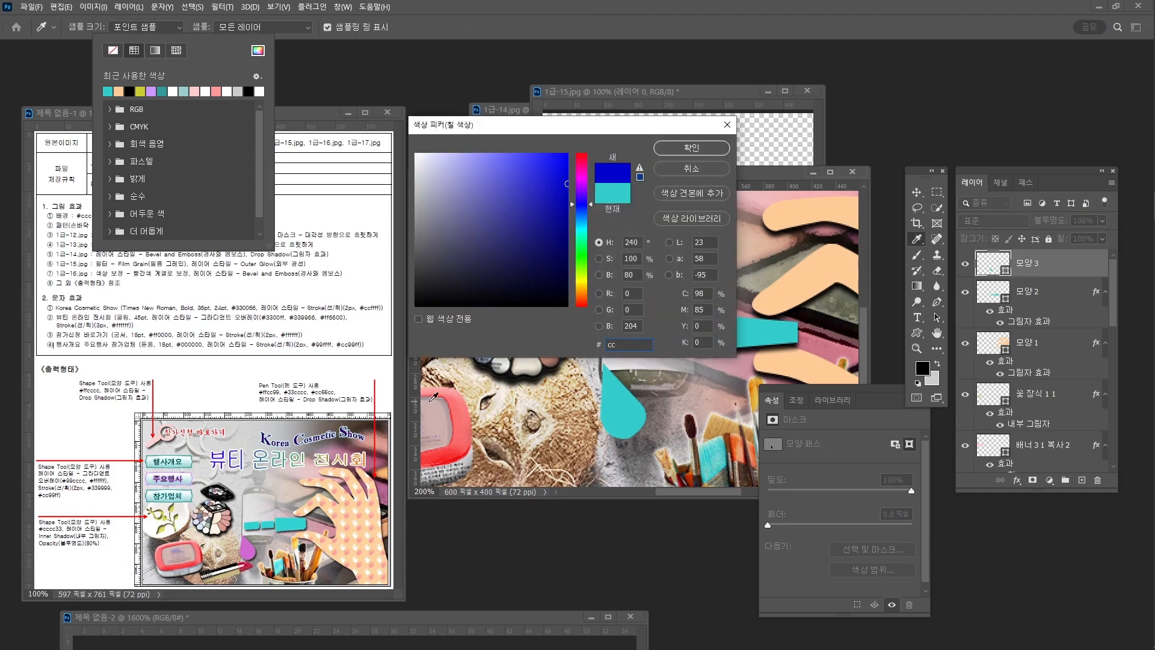
text(66cc)
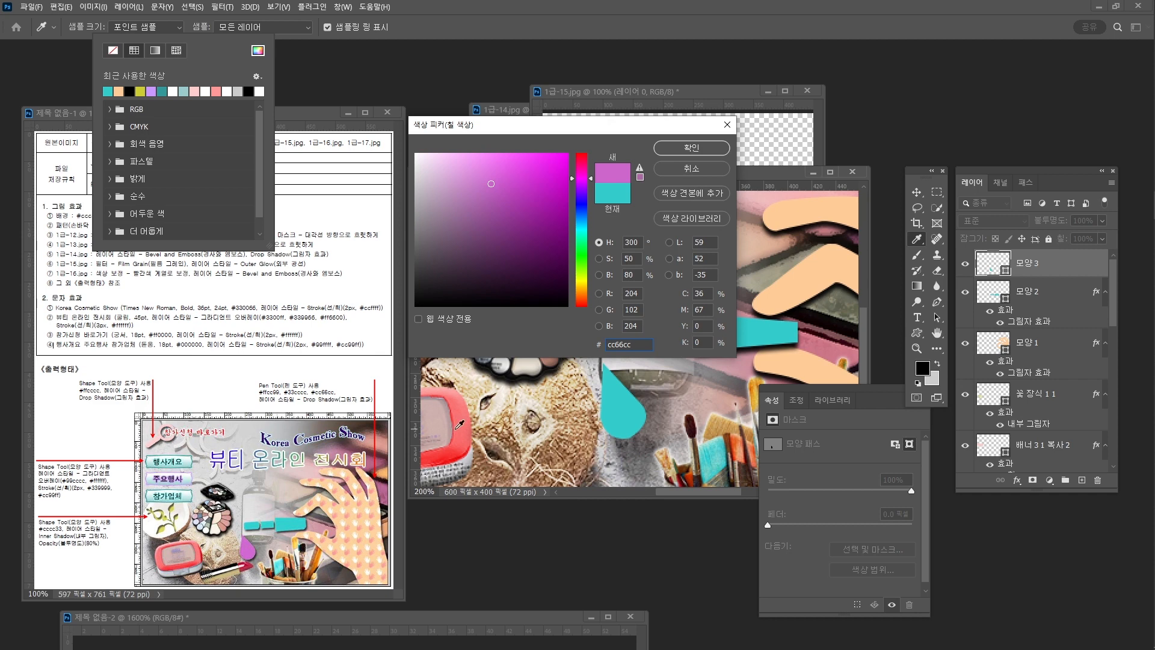
key(Return)
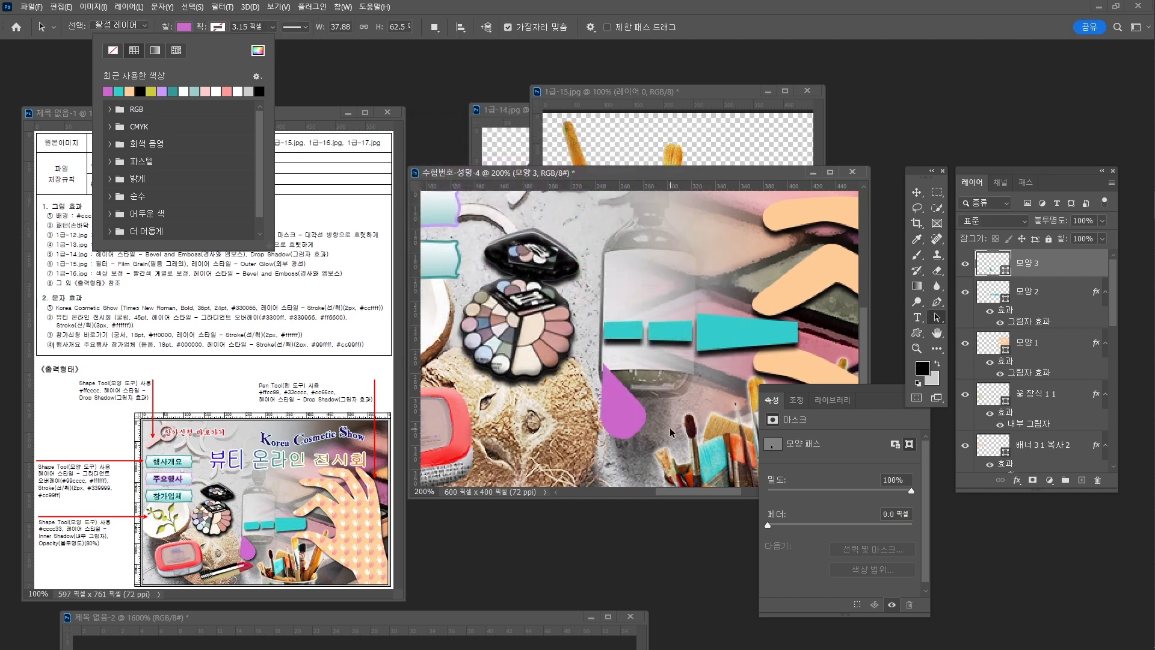
Copy the drop shadow from layer 모양 2 onto the droplet layer 모양 3.
key(z)
drag(678, 402, 647, 409)
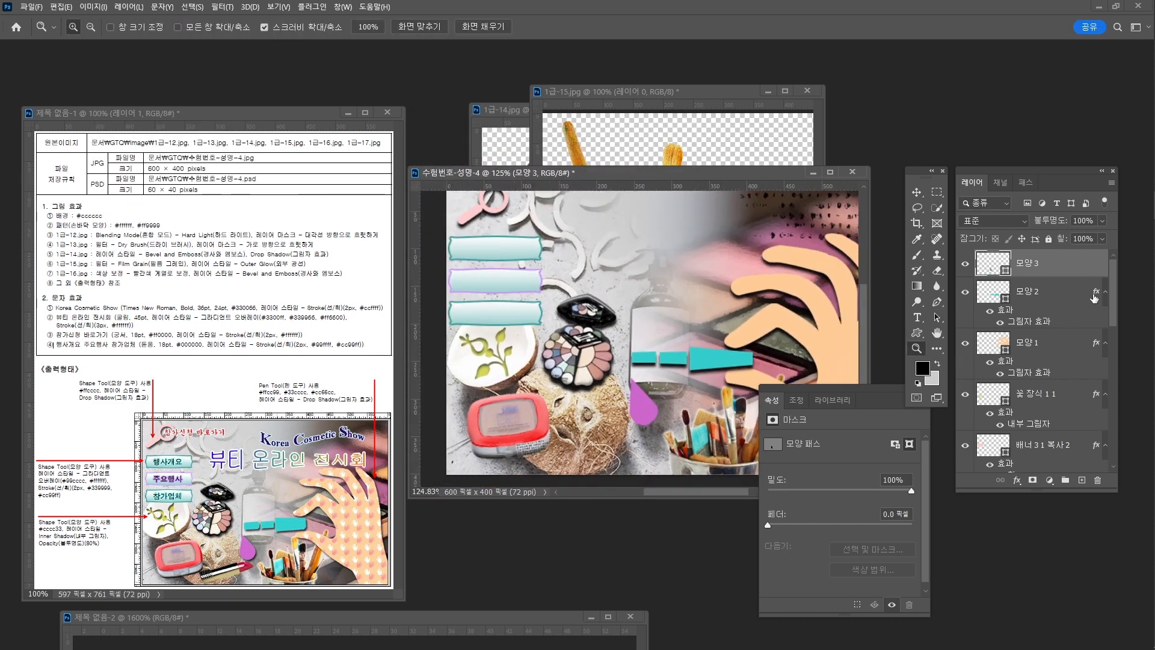
drag(1094, 295, 1091, 271)
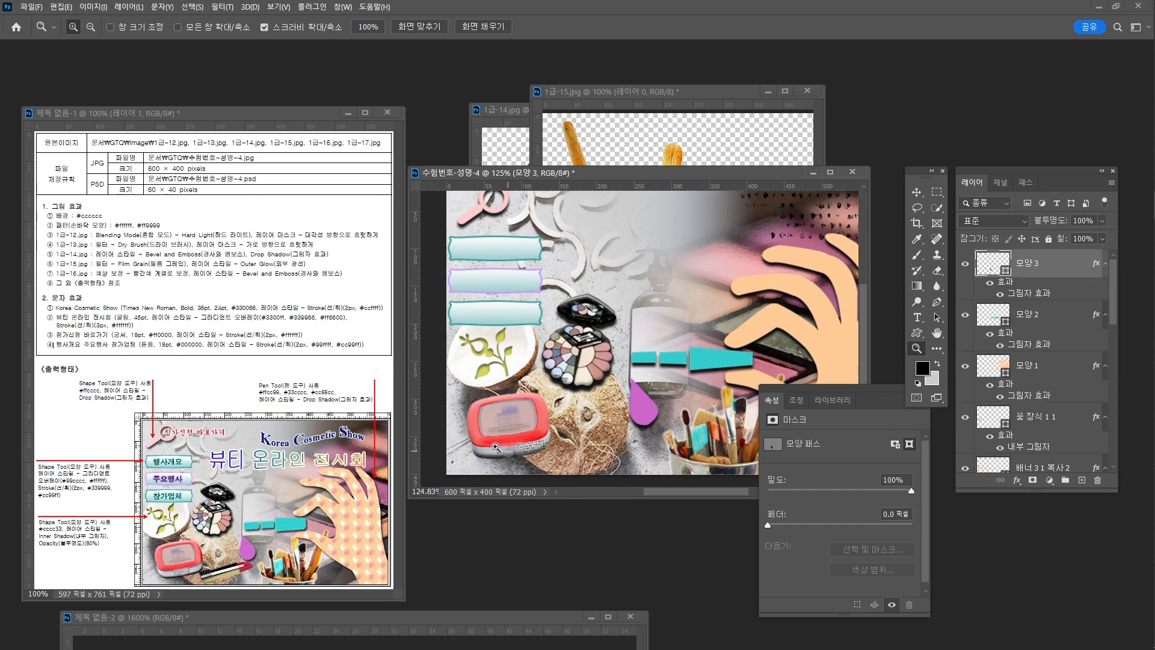
scroll(626, 365, right, 5)
key(a)
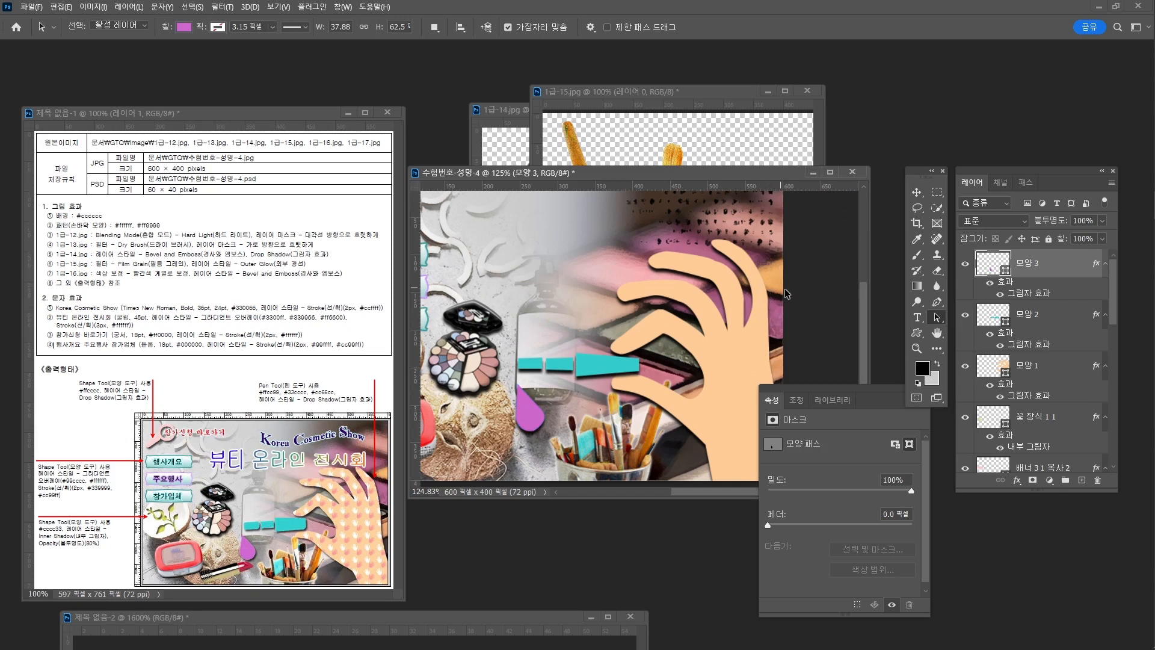
Refine the outer contour of the hand shape on layer 모양 1 with the Direct Selection tool.
click(1032, 368)
right_click(937, 317)
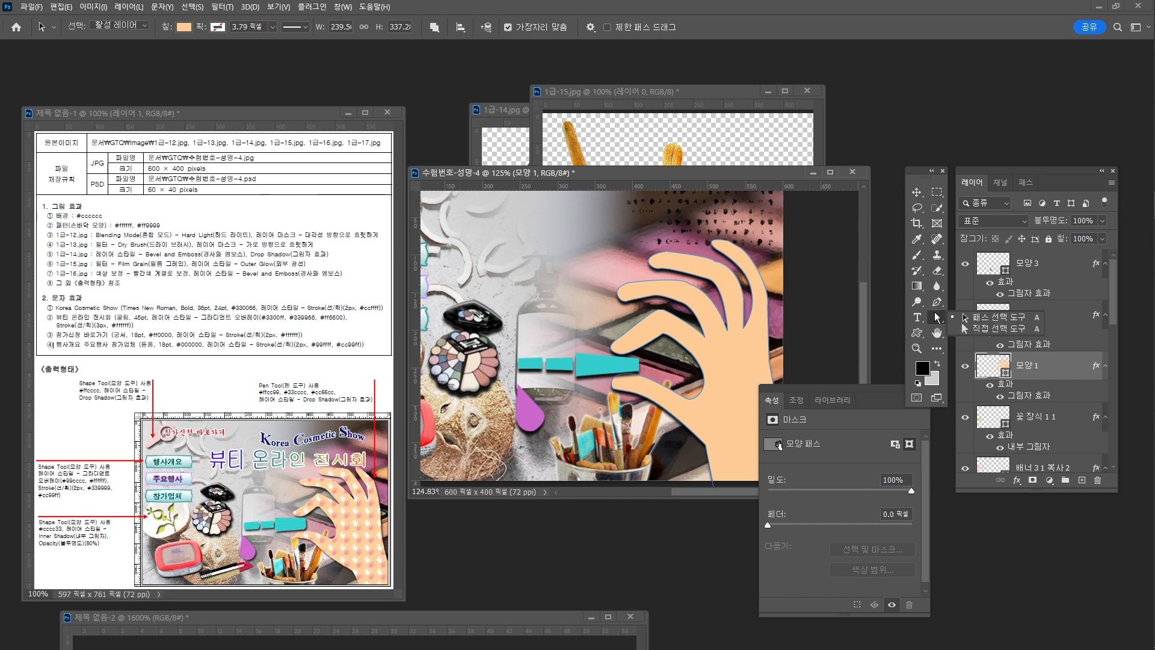
click(980, 330)
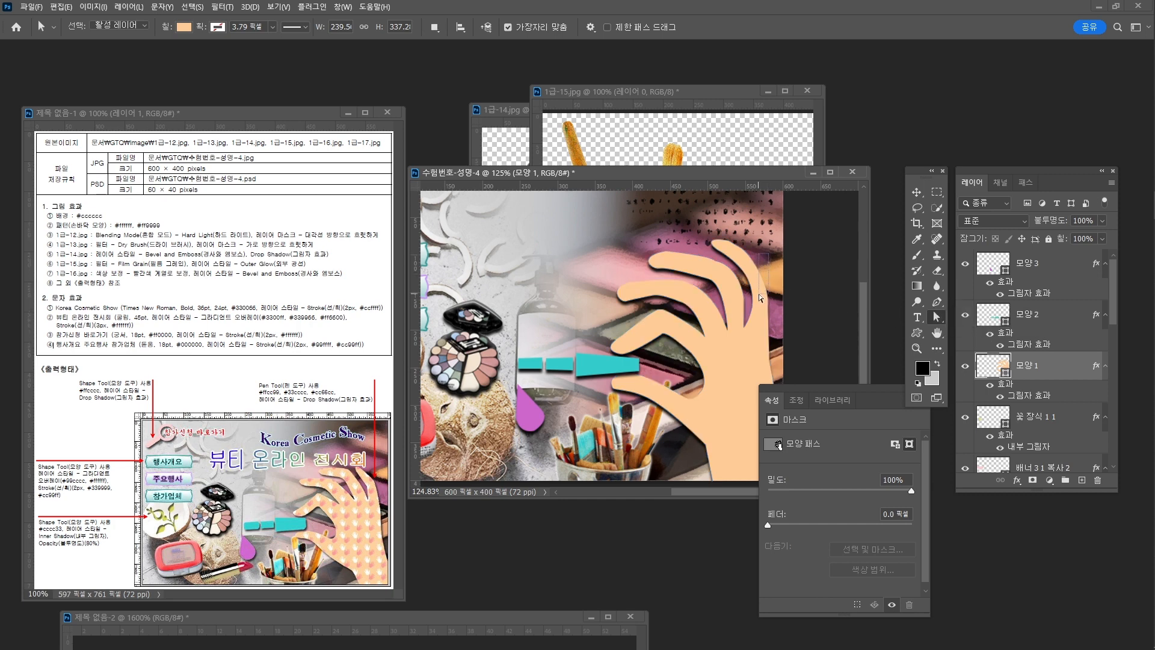
drag(760, 297, 759, 295)
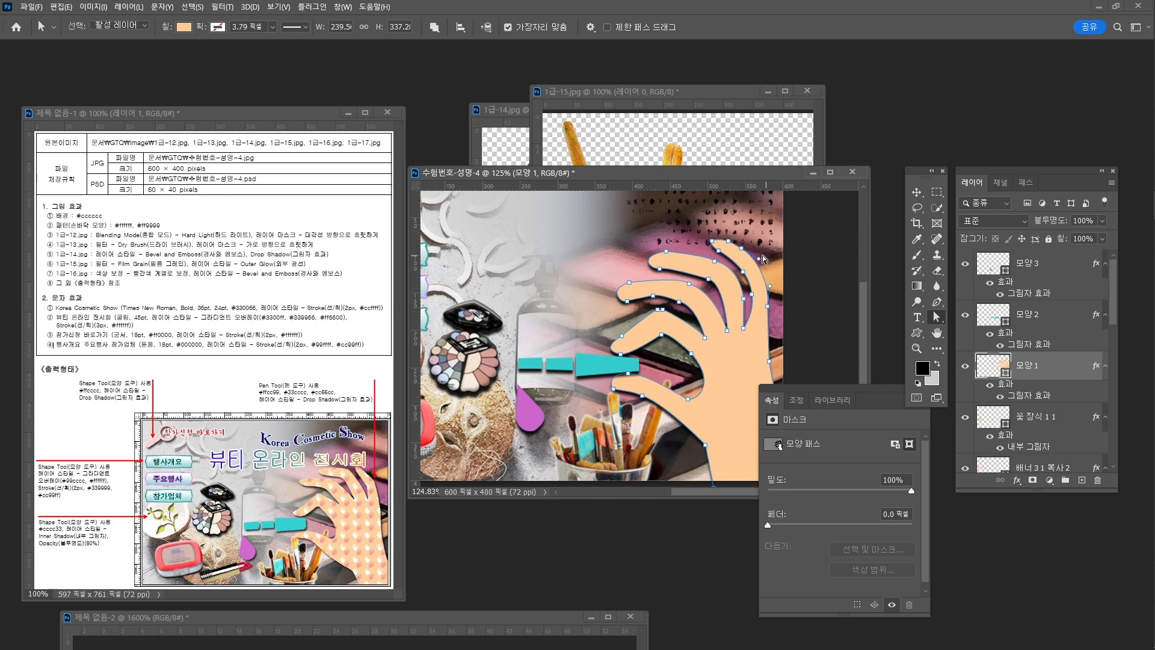
click(769, 299)
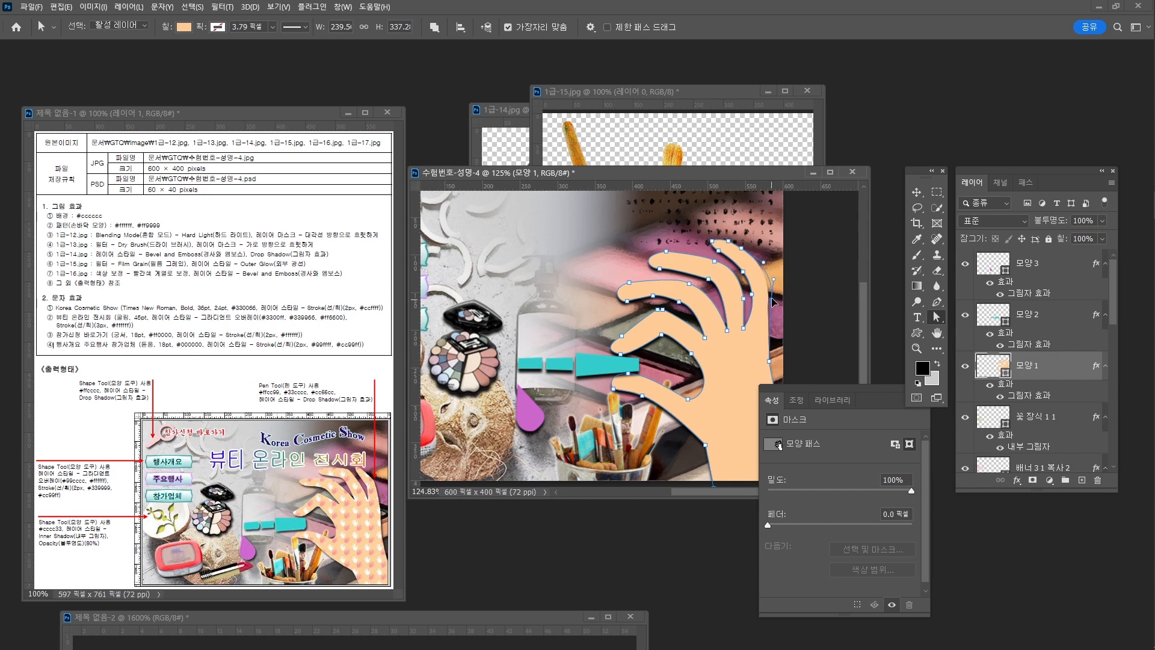
click(825, 301)
drag(544, 365, 663, 351)
Review the "Korea Cosmetic Show" text specification in the exam sheet and select the top shape layer 모양 3.
key(z)
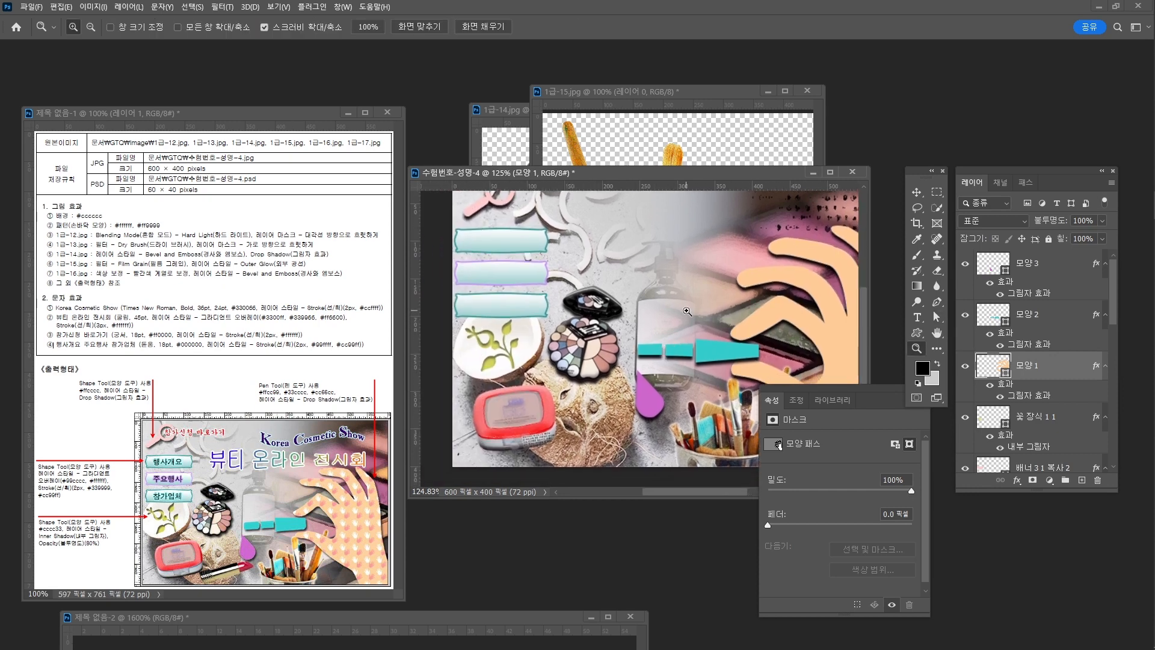
mouse_move(673, 294)
mouse_down()
mouse_move(648, 300)
mouse_move(643, 318)
mouse_move(638, 308)
mouse_move(661, 316)
mouse_move(658, 298)
mouse_up()
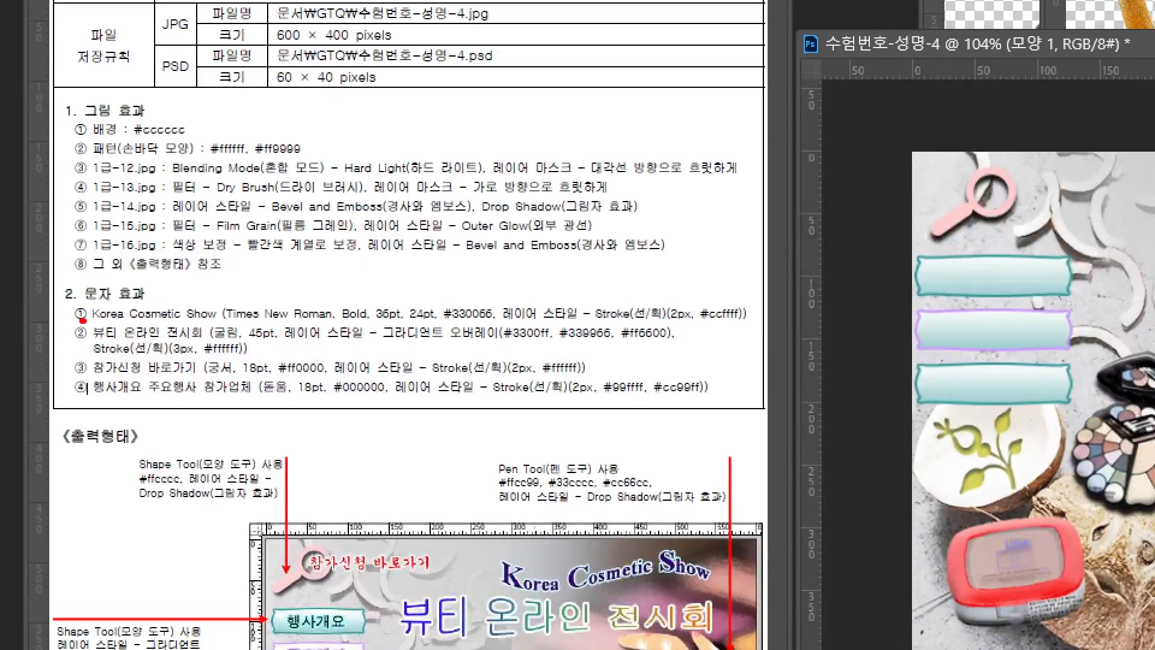
drag(51, 311, 124, 315)
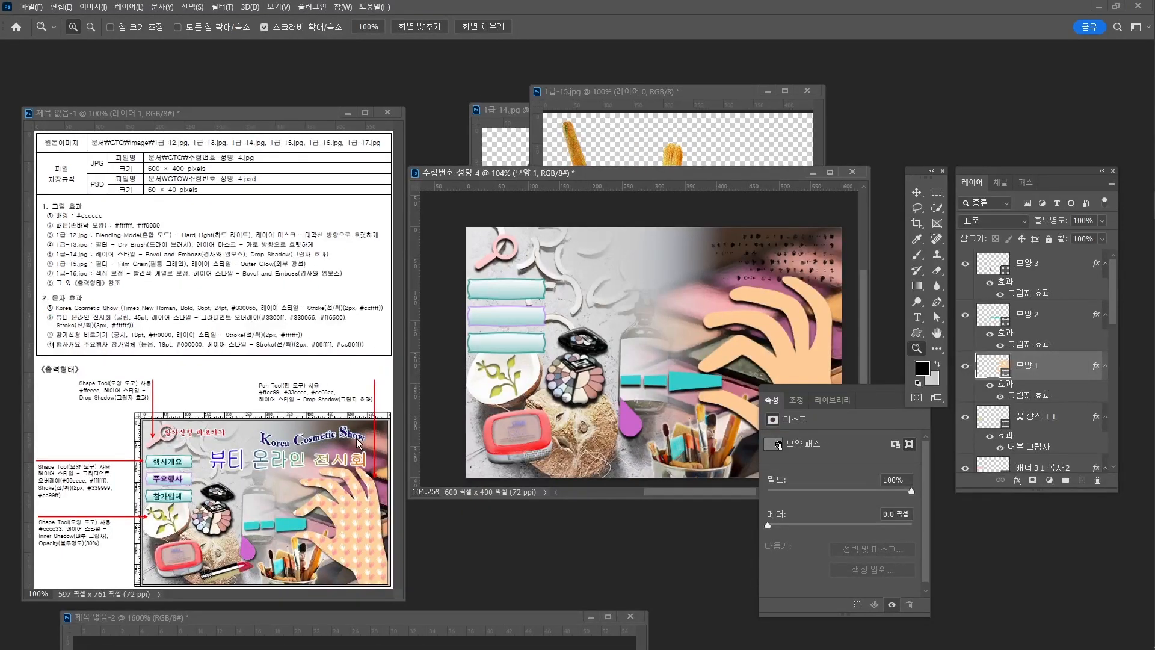
click(1076, 264)
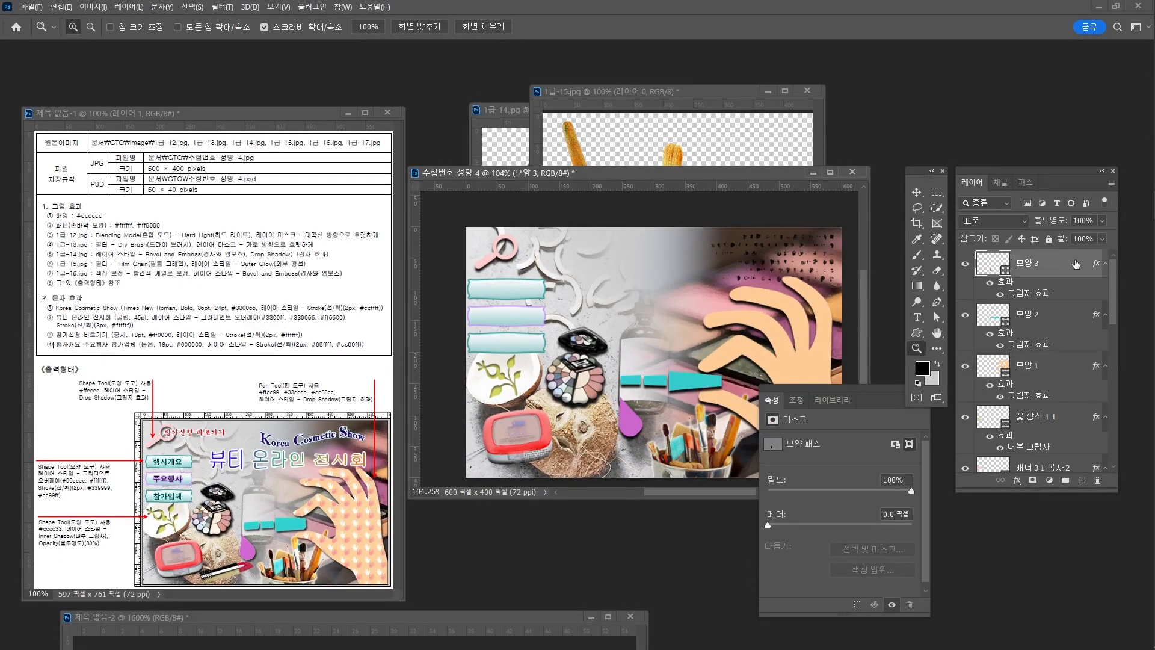
Add the text "Korea Cosmetic Show" in Times New Roman Bold, 24 pt, across the upper area of the banner above the hand.
click(916, 192)
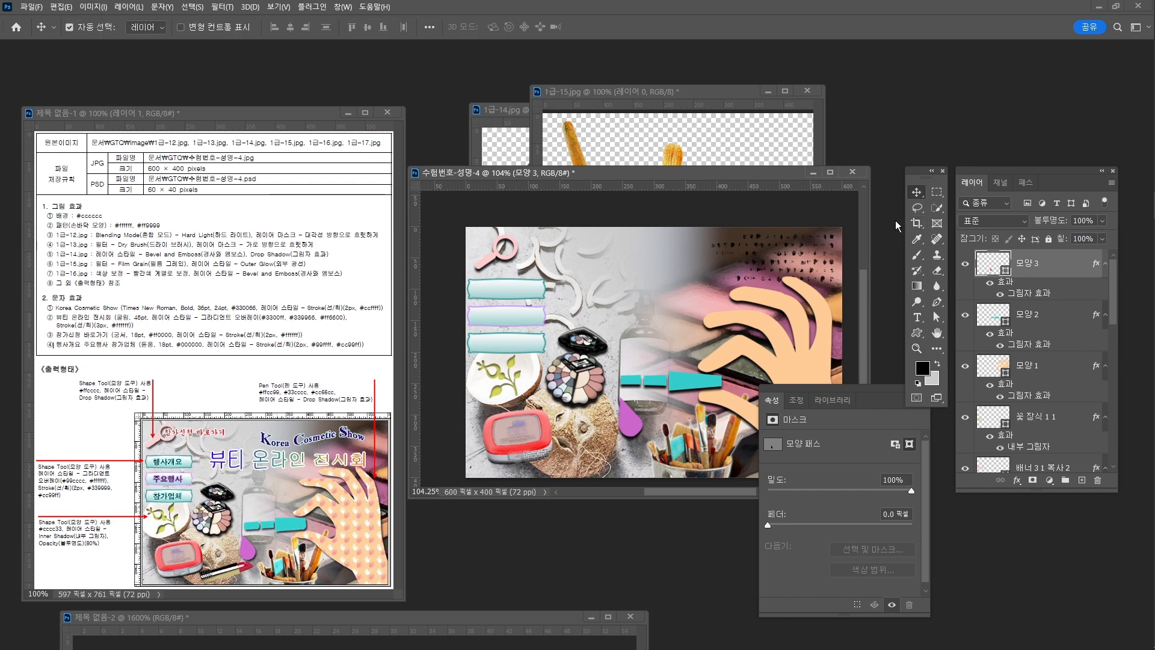
click(936, 398)
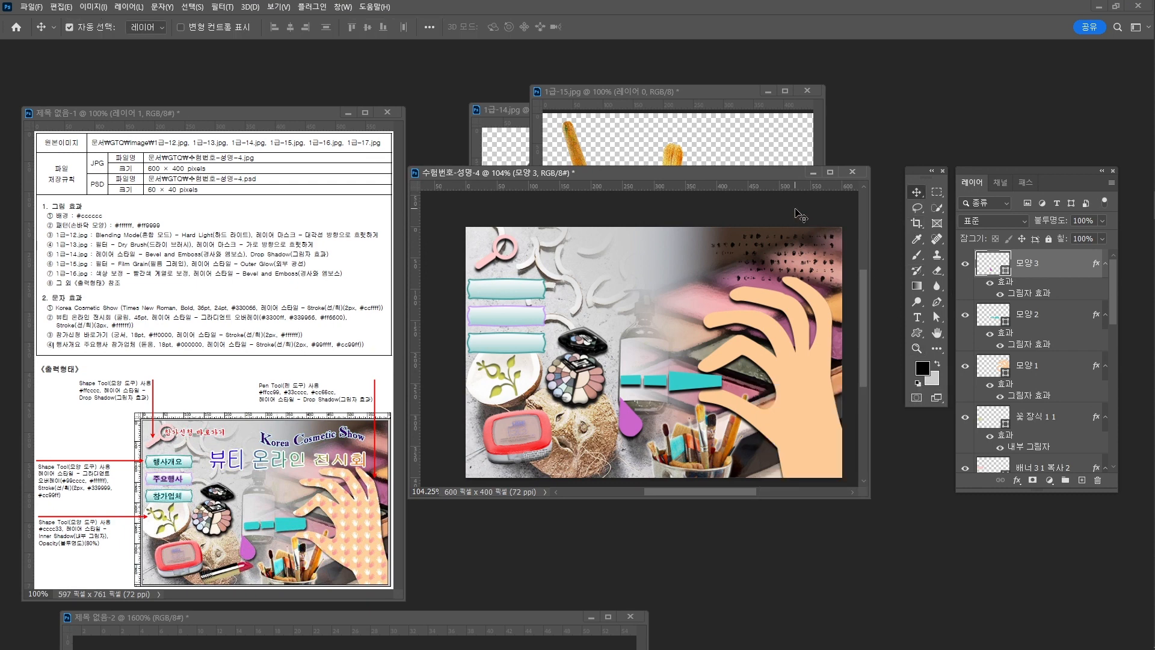
click(800, 214)
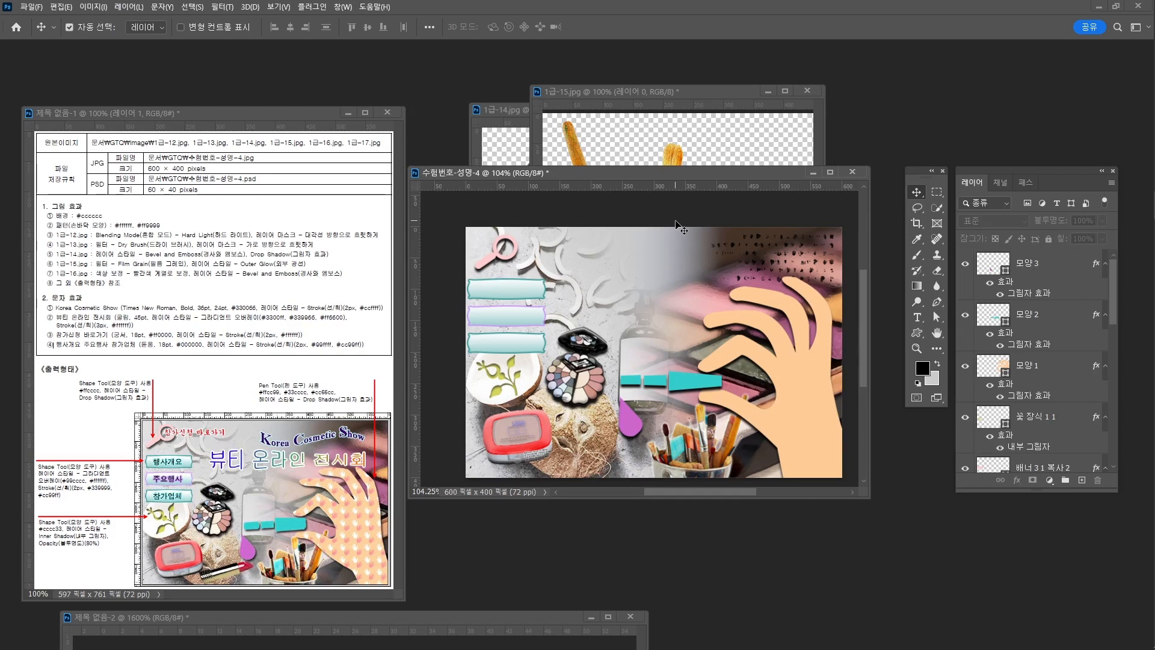
key(t)
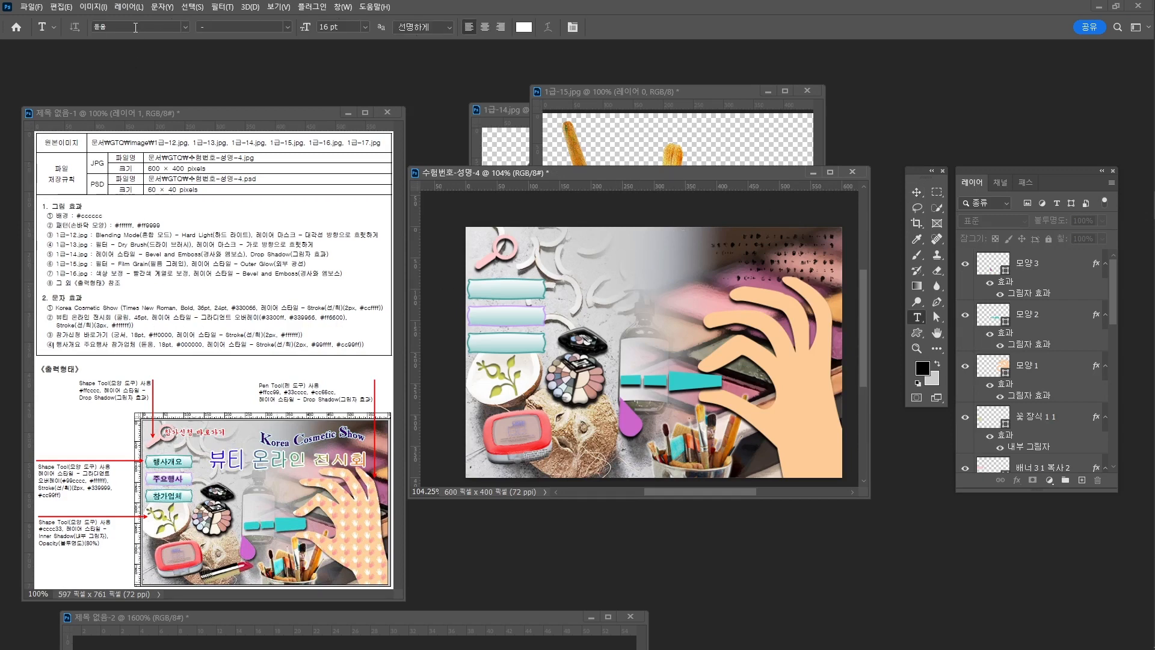
text(times)
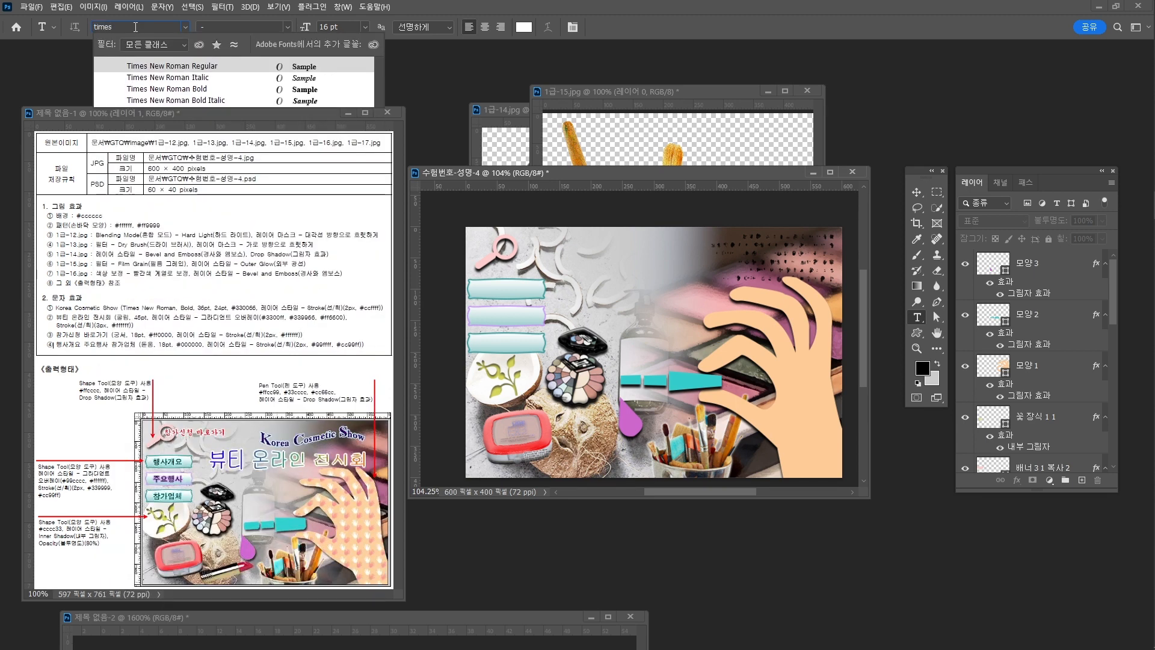
click(202, 90)
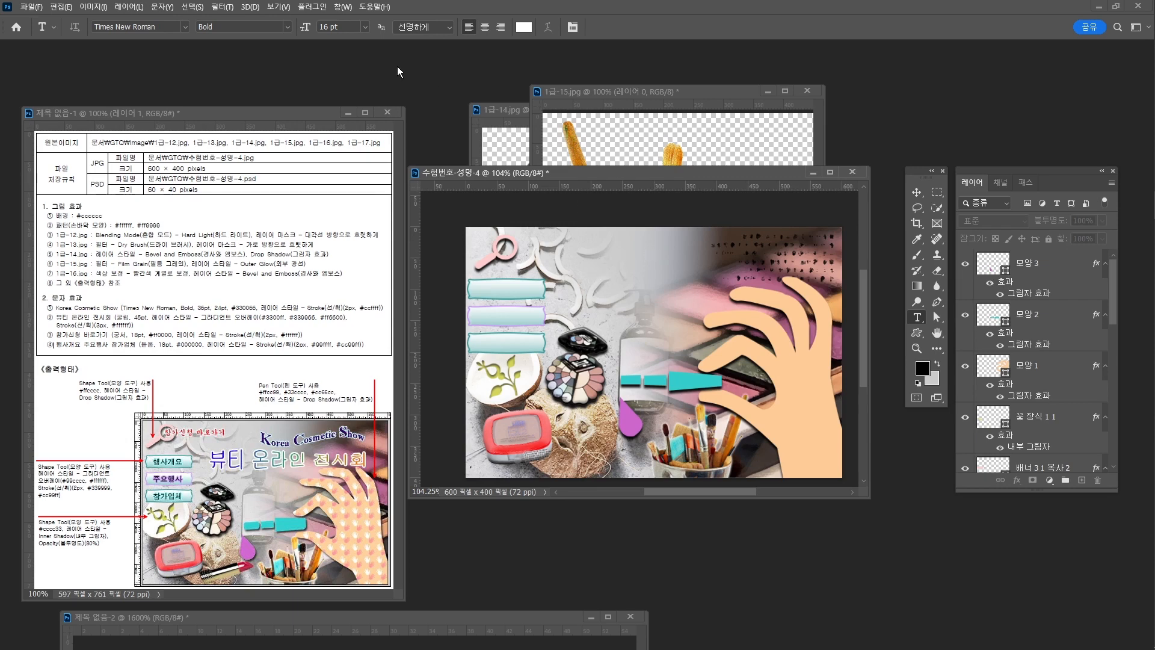
double_click(326, 27)
text(24)
click(629, 264)
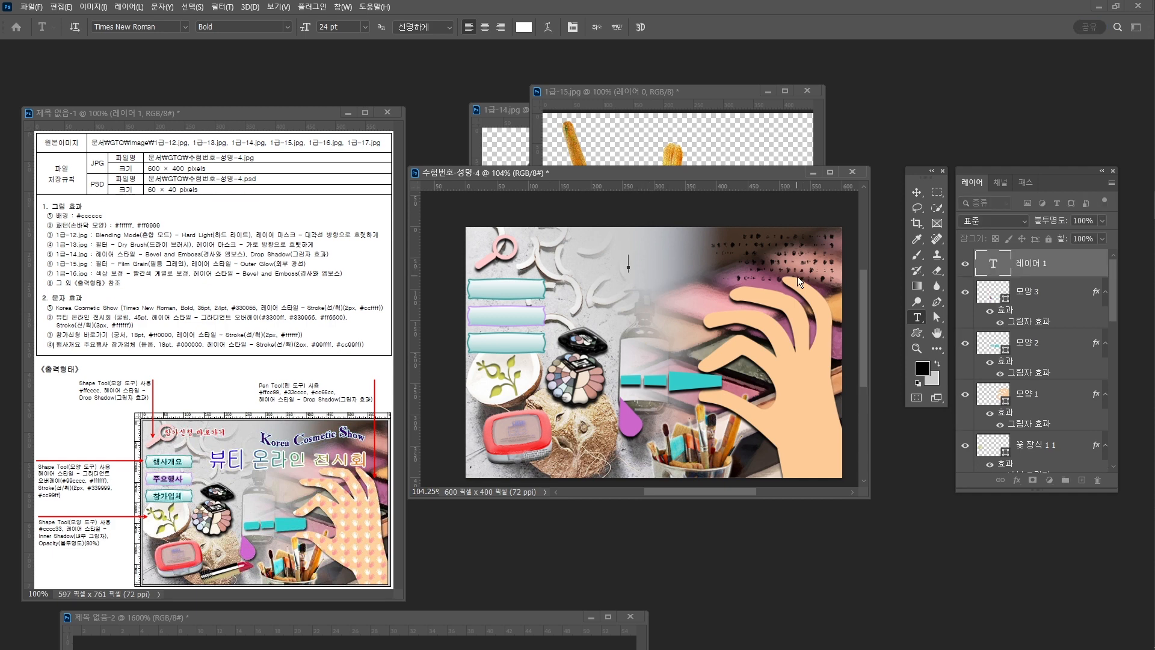
text(Korea Cosmetic Show)
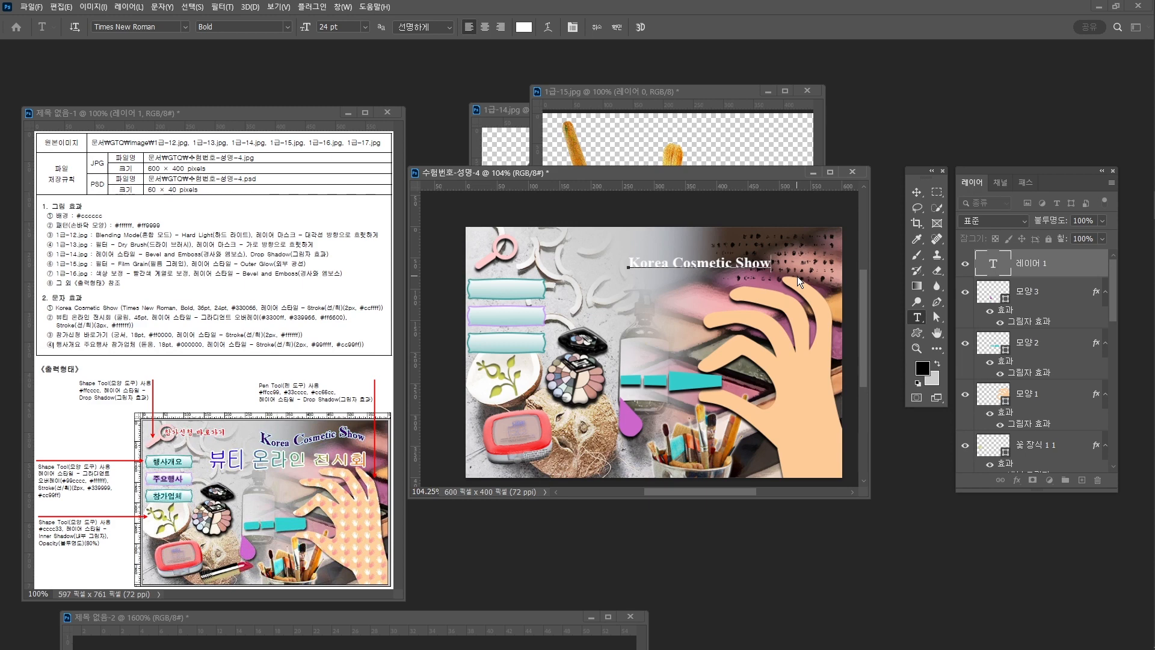
Enlarge the initials K, C and S of the "Korea Cosmetic Show" text to 36 pt and commit the text.
drag(638, 263, 626, 263)
text(36pt)
key(Return)
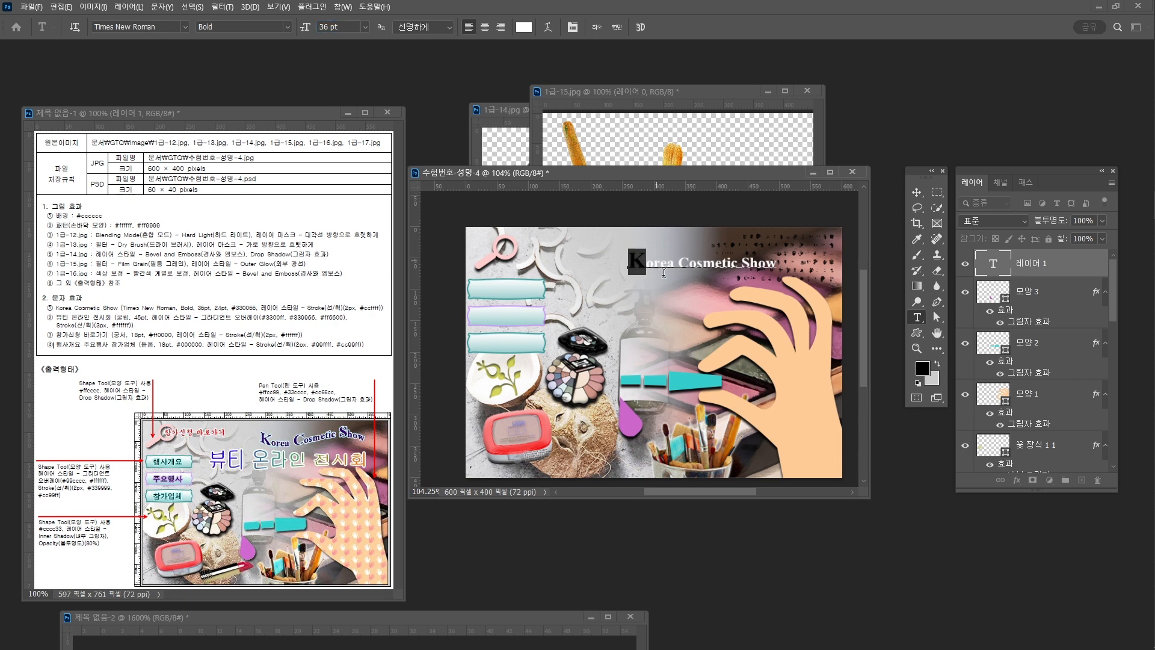
drag(679, 262, 690, 262)
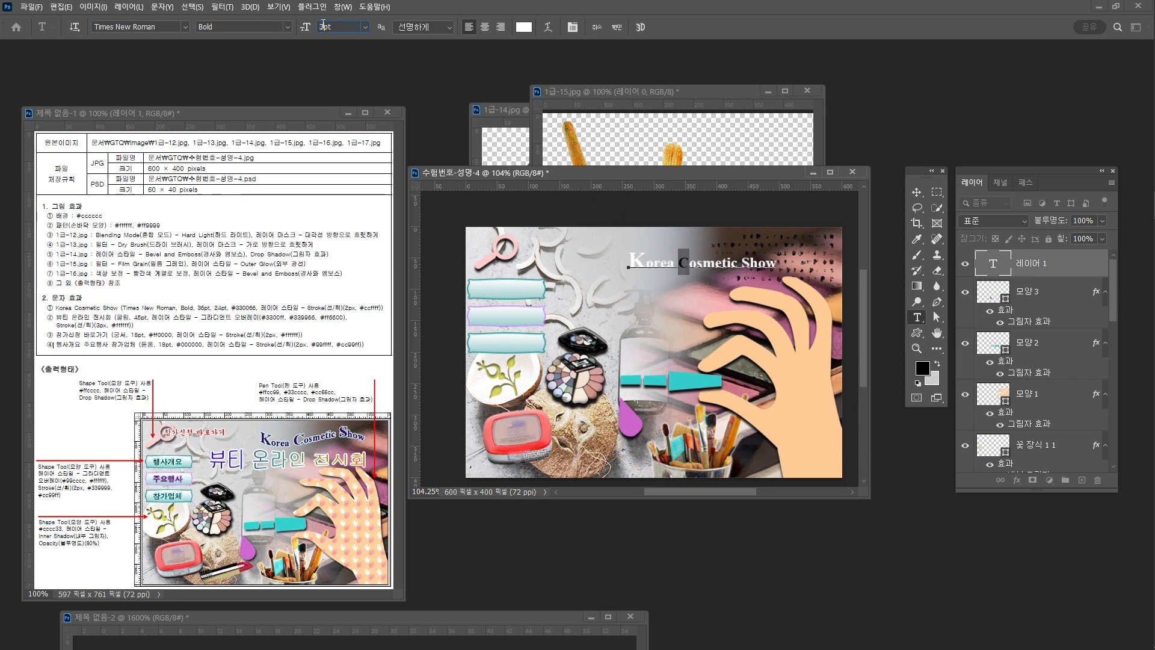
key(Return)
drag(756, 261, 748, 262)
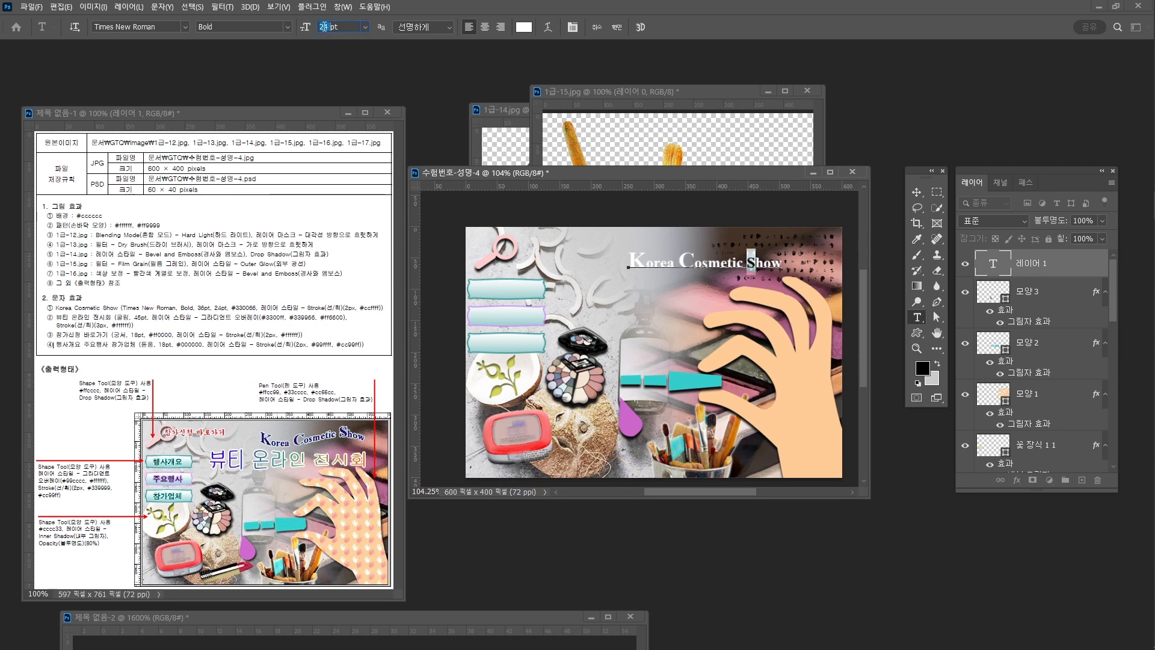
key(Return)
click(616, 27)
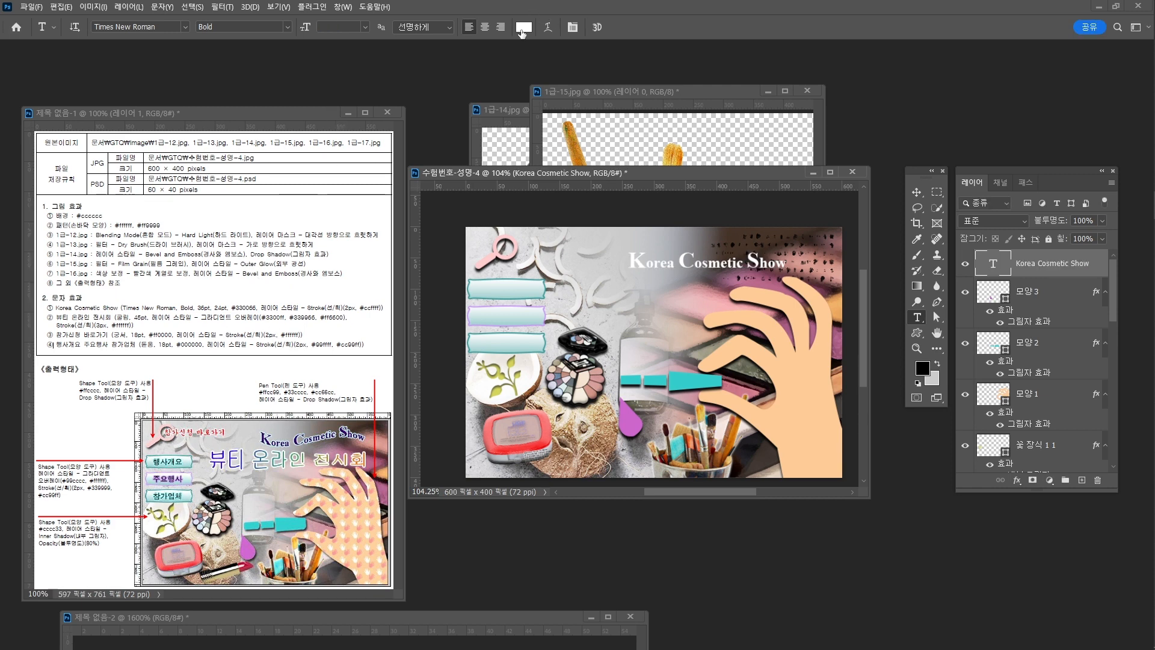
Set the "Korea Cosmetic Show" text colour to #330066.
click(523, 27)
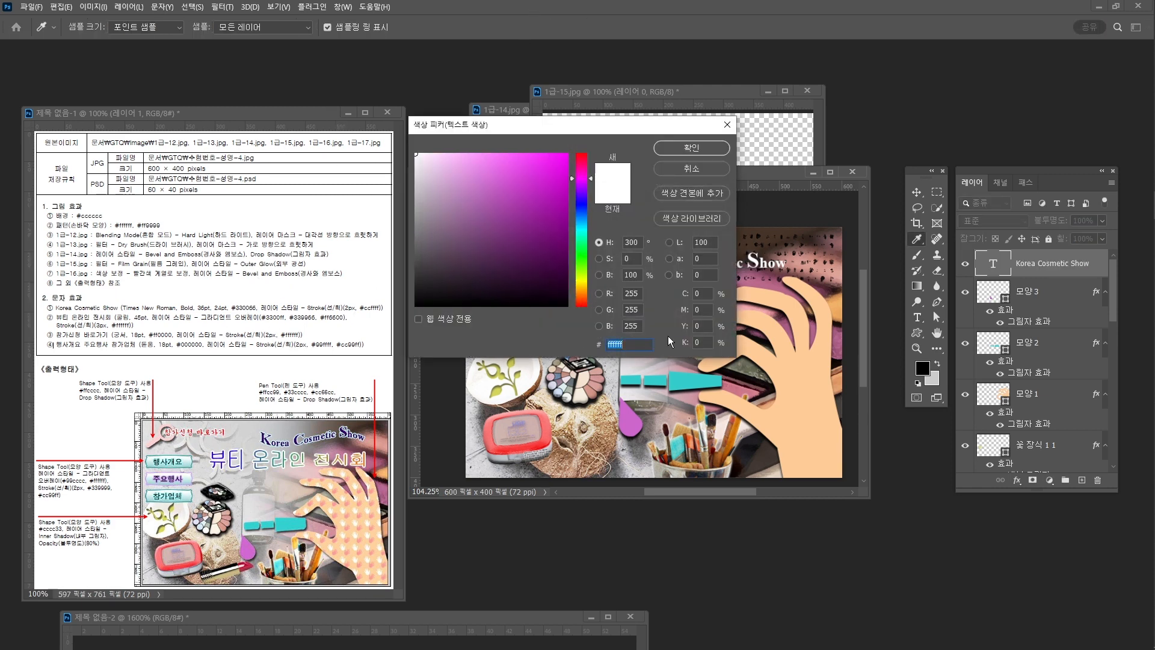
text(330066)
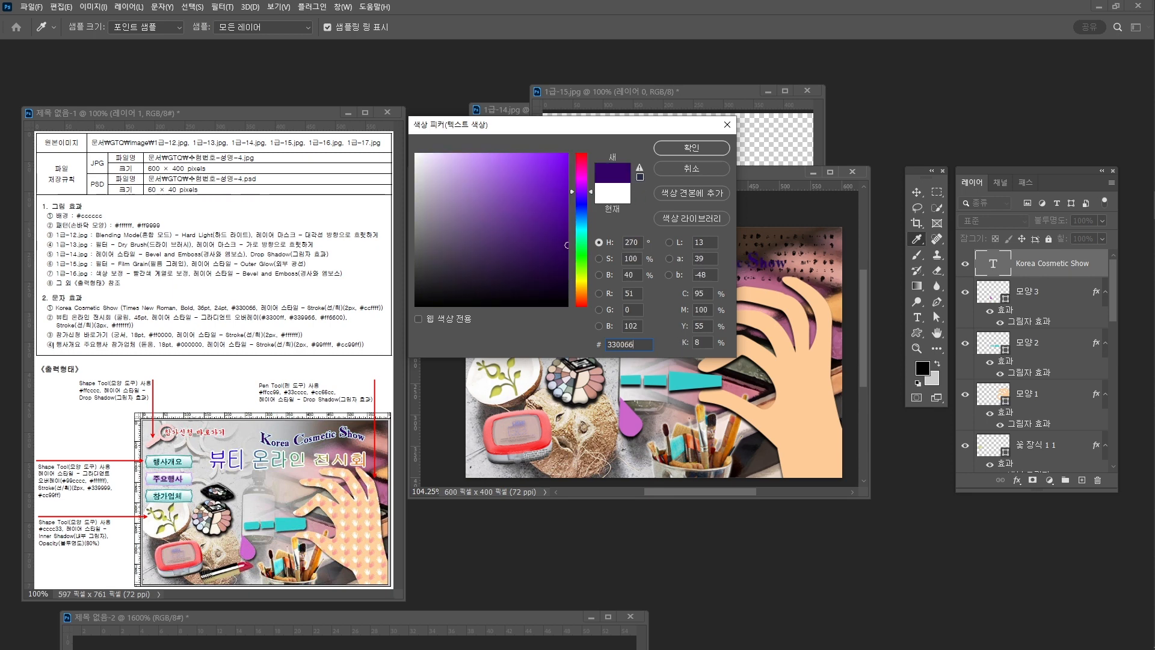
key(Return)
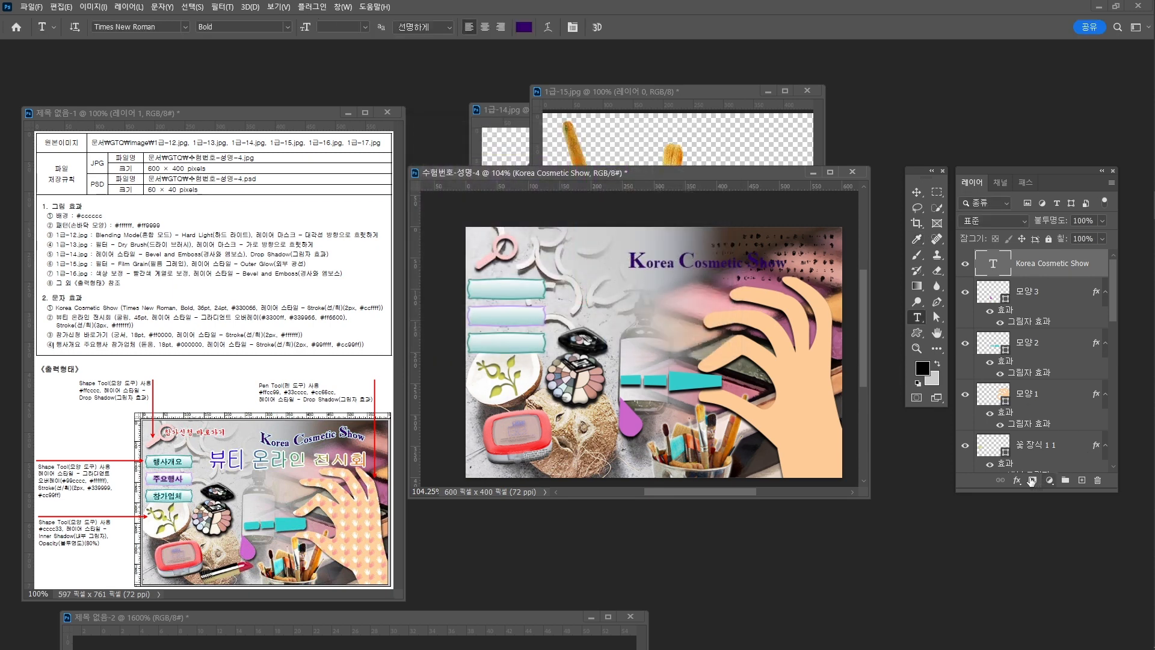
Add a 2 px outside Stroke layer style in #ccffff to the "Korea Cosmetic Show" text layer.
click(1016, 480)
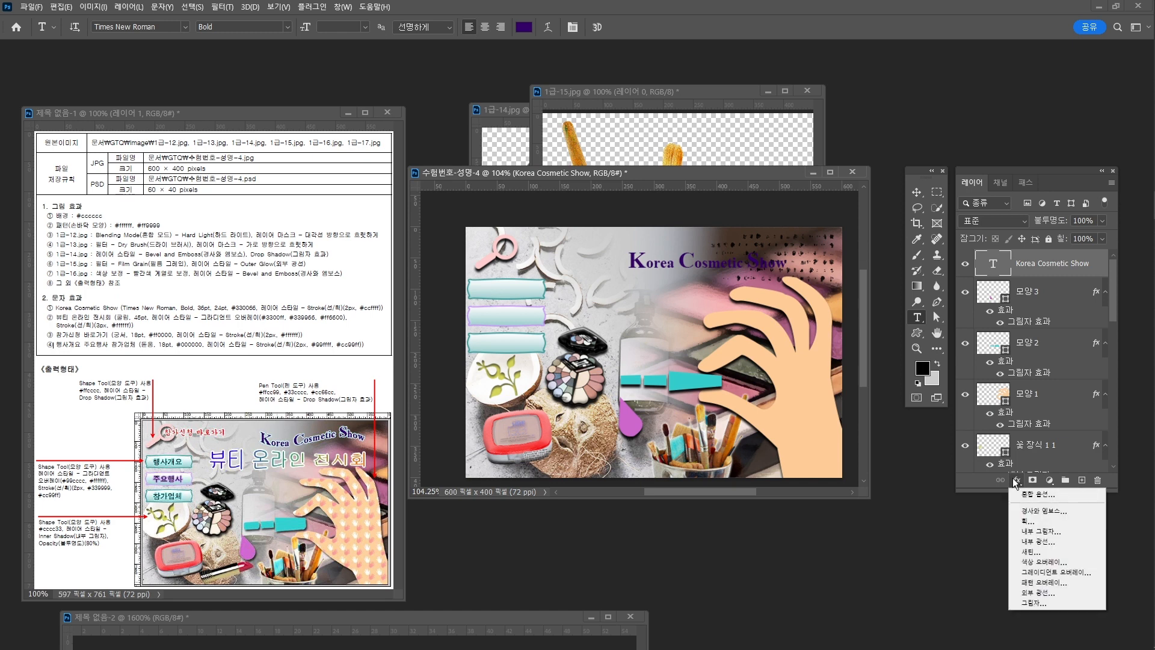
click(1029, 521)
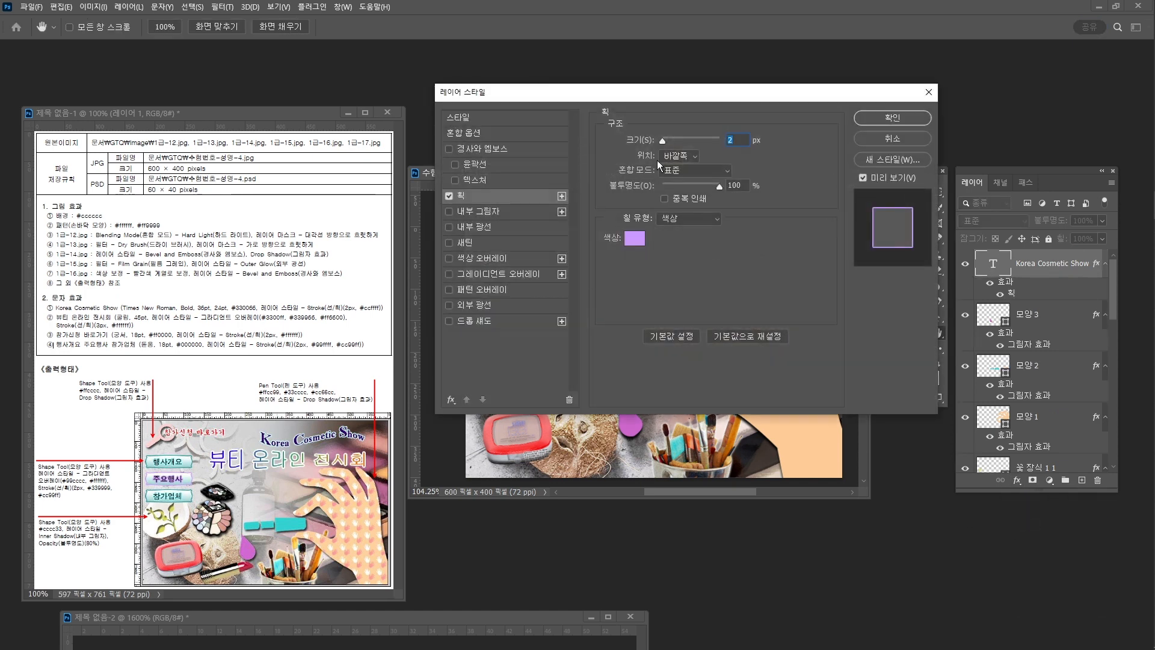
click(634, 238)
text(ccffff)
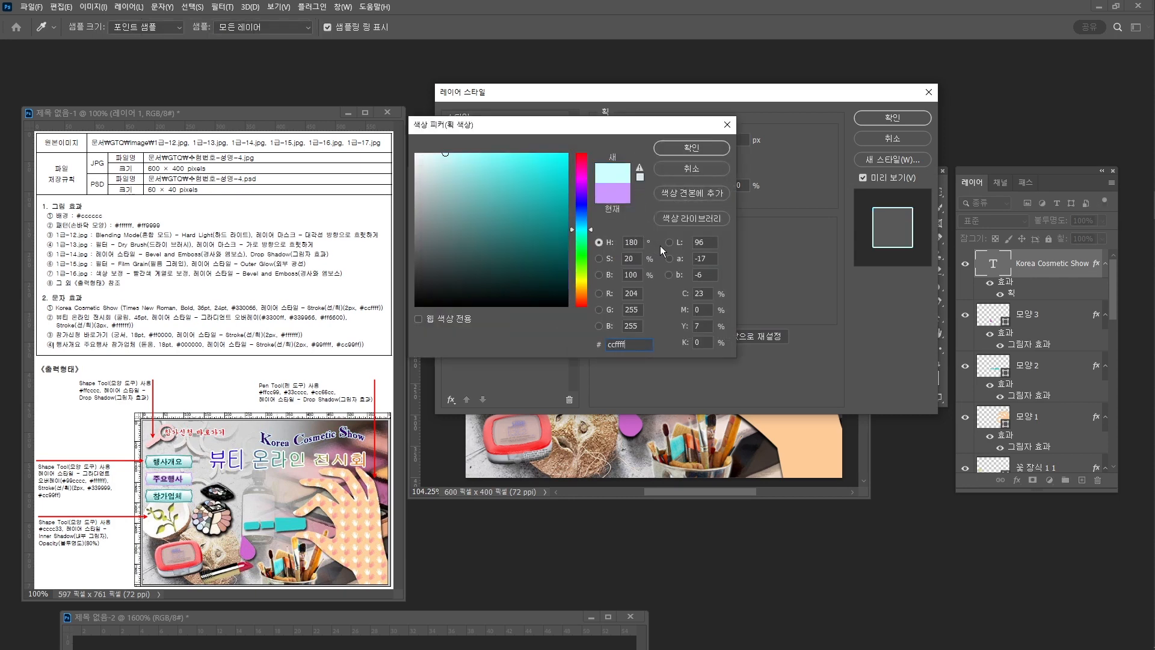
key(Return)
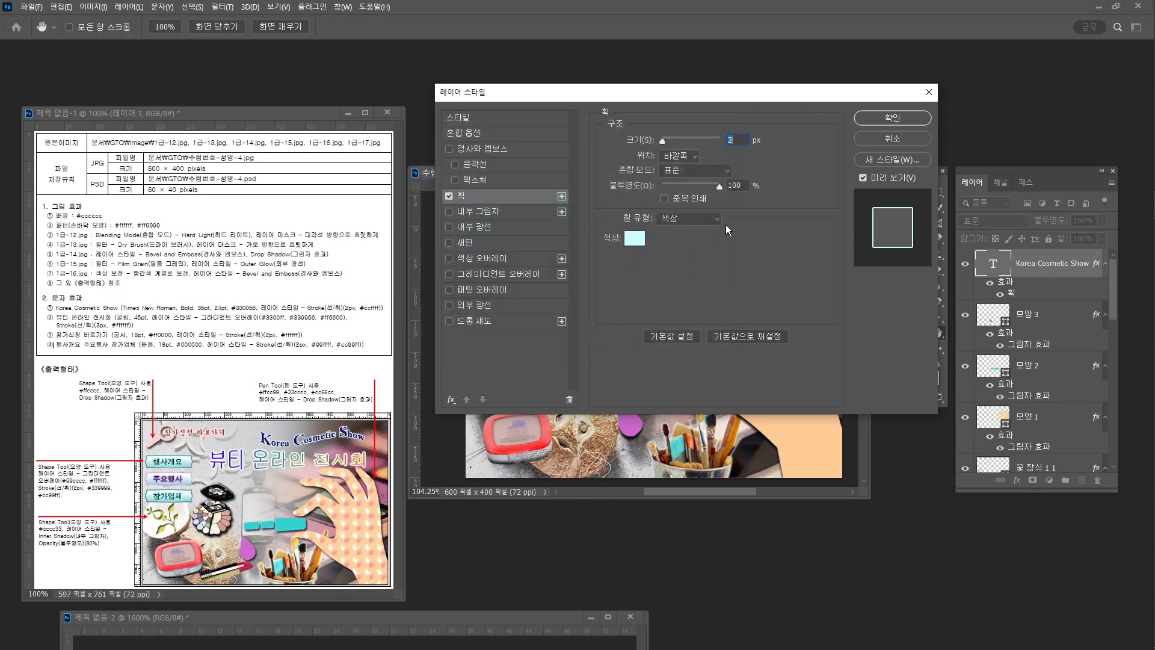
click(899, 121)
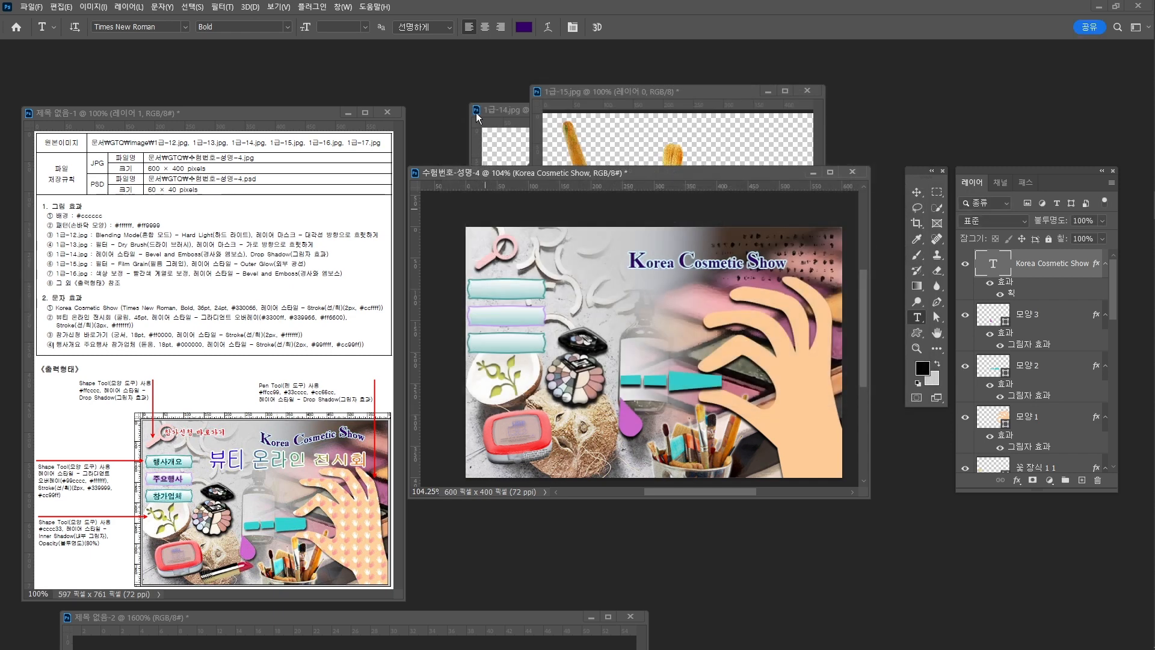
Warp the "Korea Cosmetic Show" text horizontally with the Flag (깃발) style and a bend of -42%.
right_click(919, 321)
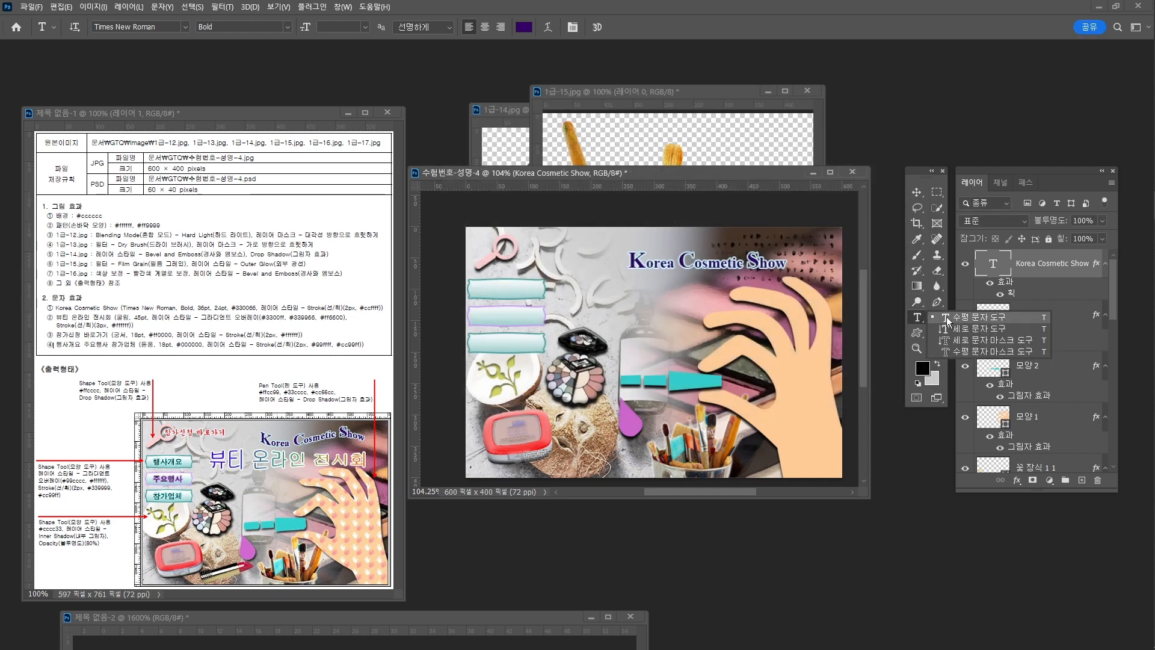
click(946, 316)
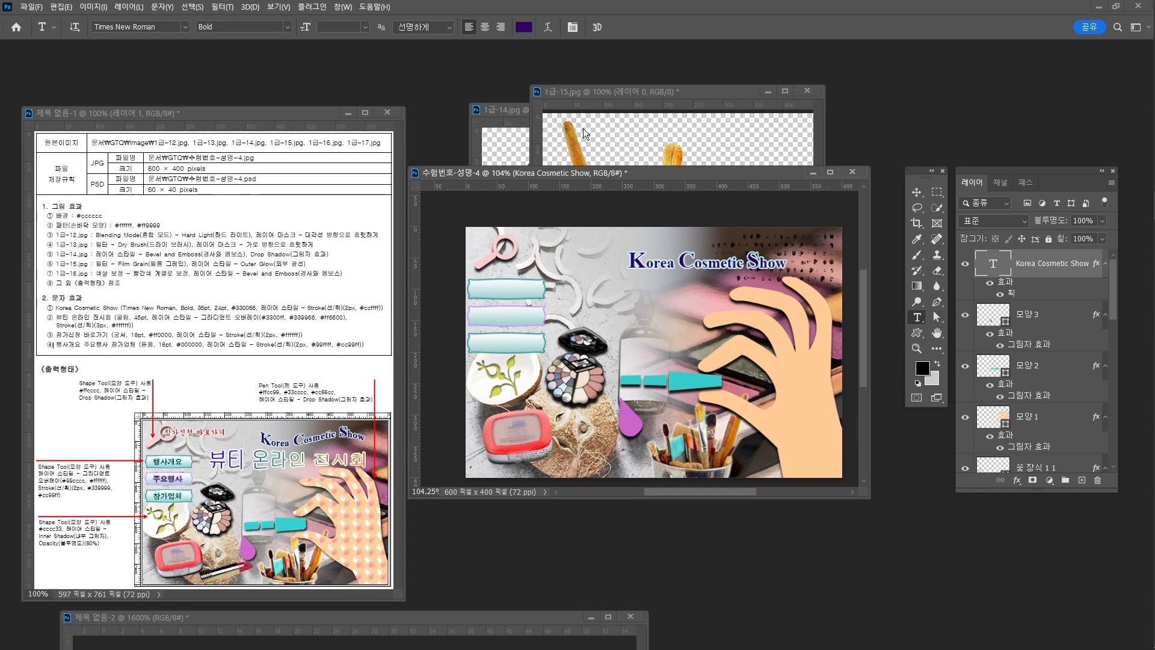
click(548, 28)
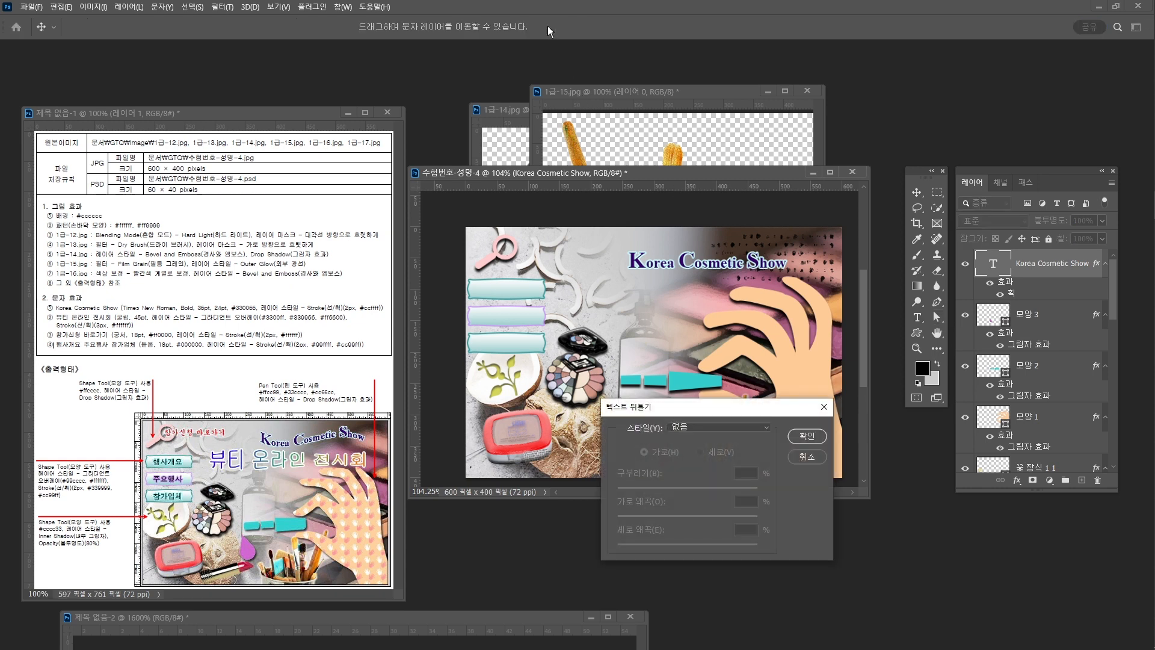
click(724, 424)
click(699, 328)
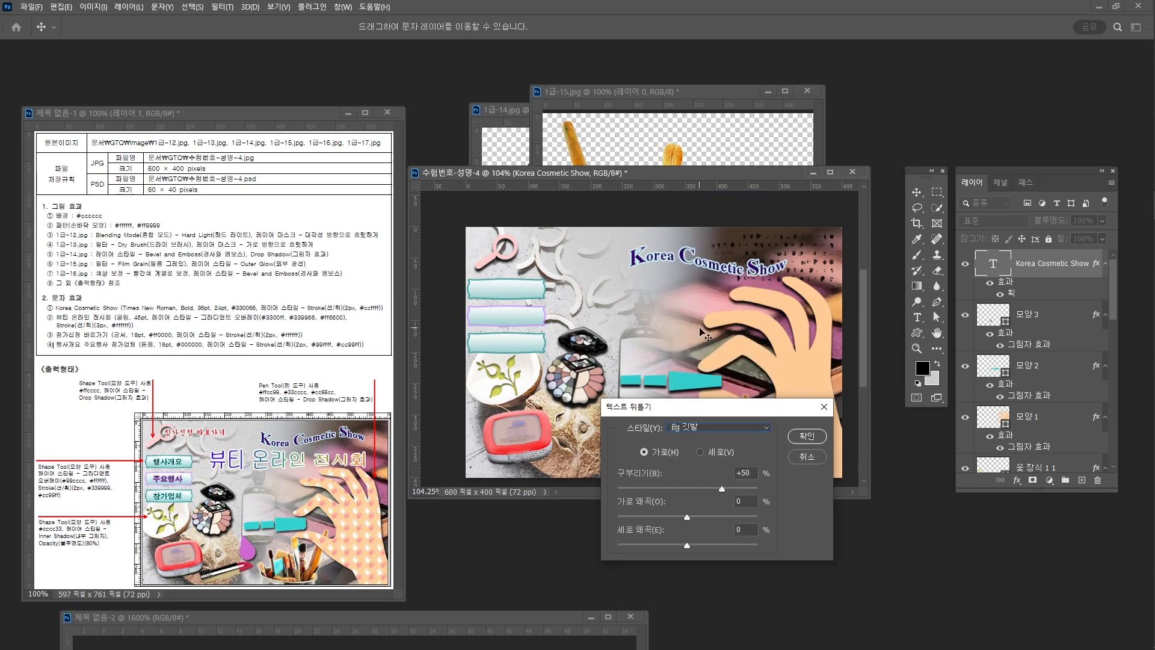
drag(722, 488, 658, 486)
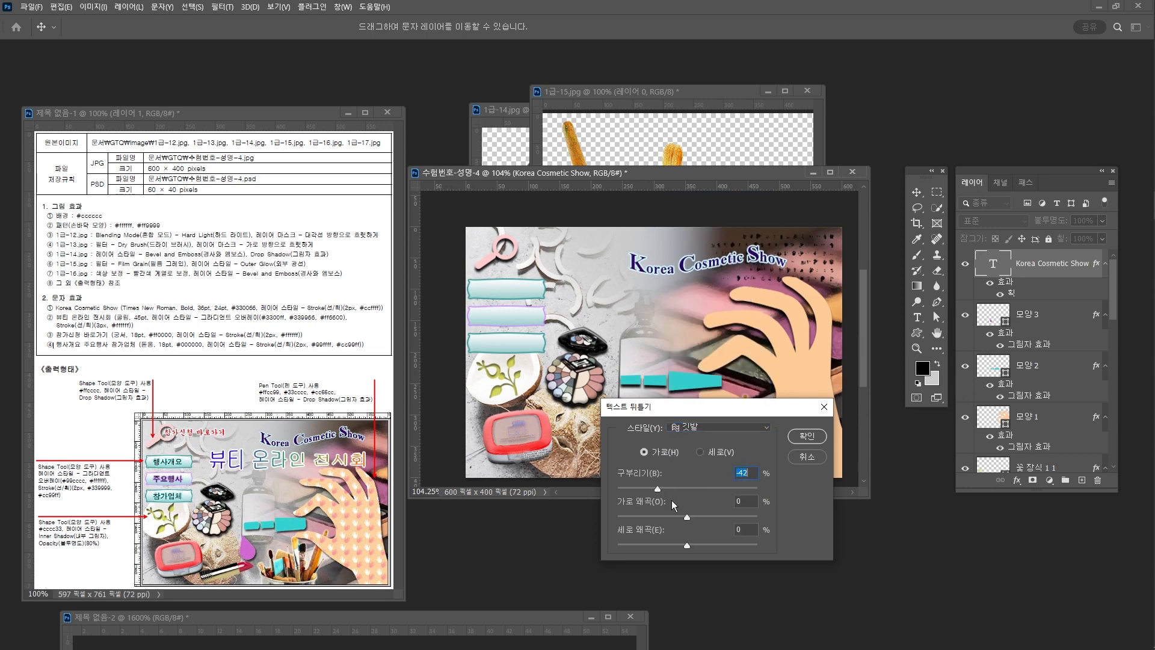
click(804, 435)
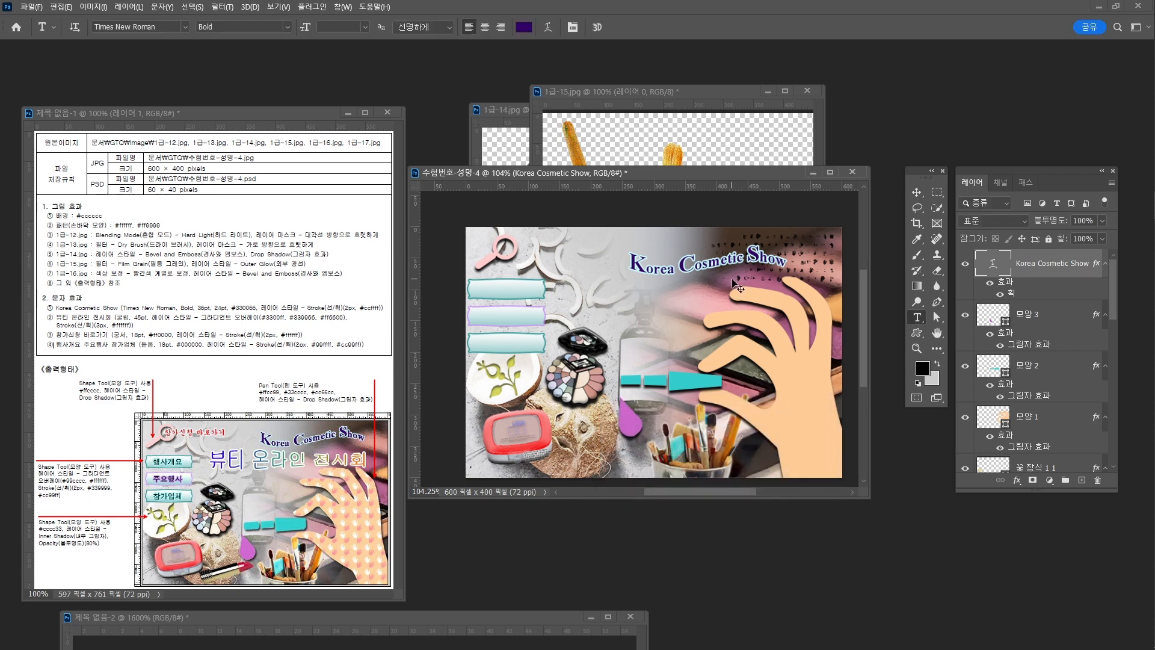
Move the warped "Korea Cosmetic Show" text right and slightly up, to about X 417.67 px and Y 50.14 px.
key(ctrl+t)
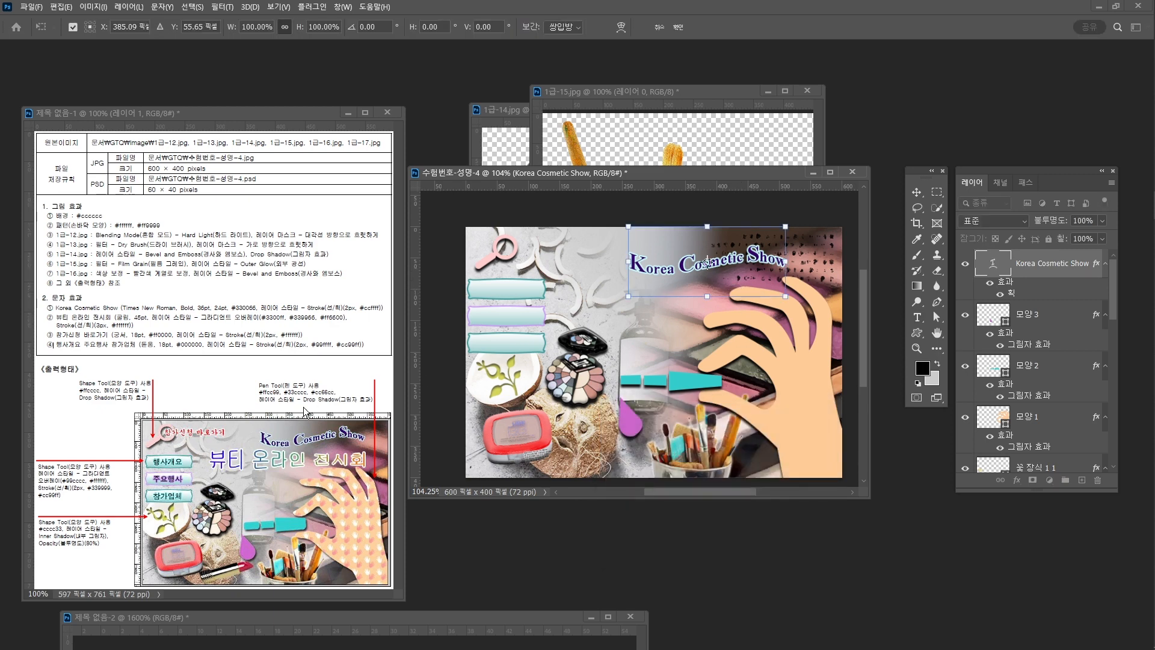
drag(672, 272, 692, 263)
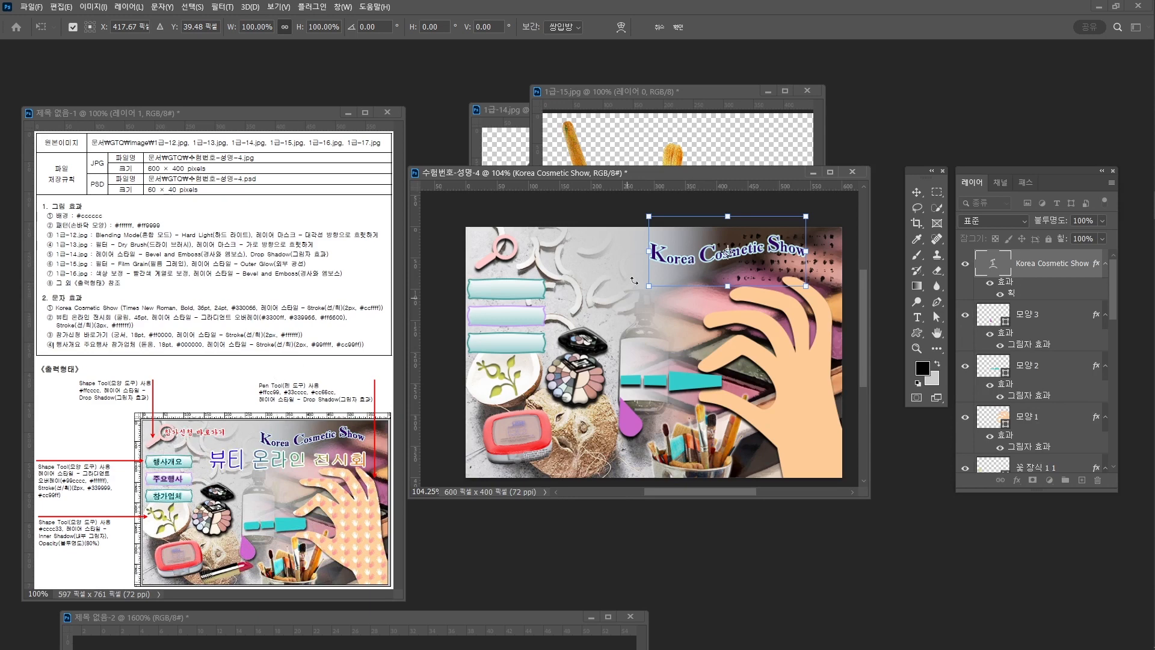
drag(673, 265, 678, 267)
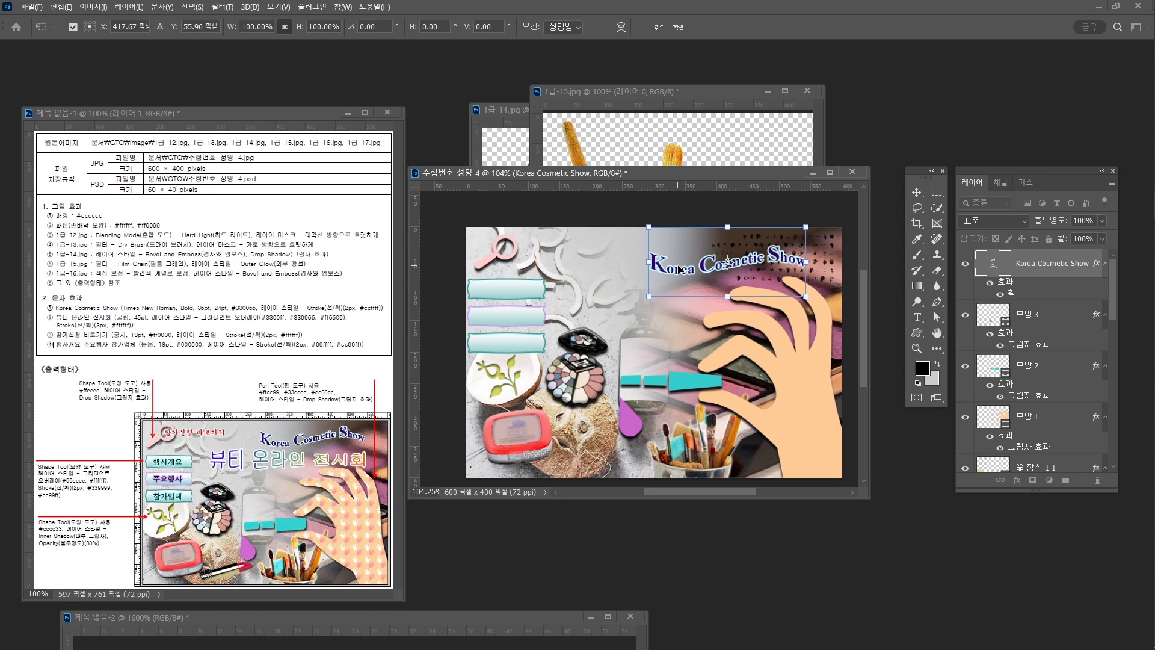
key(Up)
key(Up)
key(Up)
key(Up)
key(Up)
key(Up)
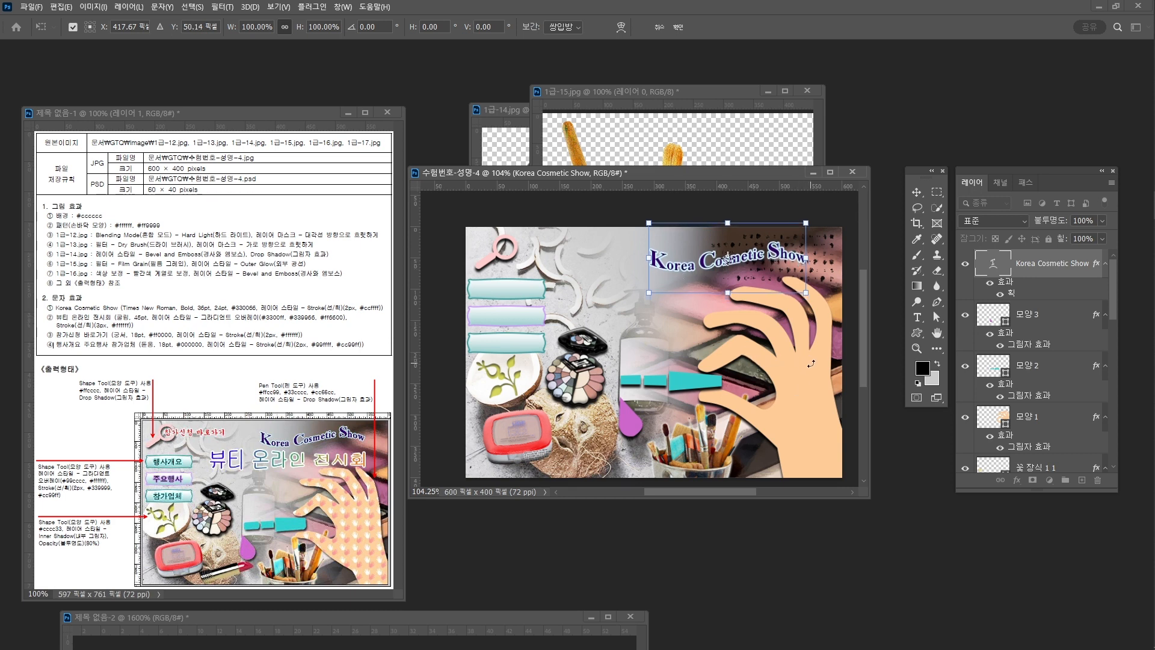
key(Return)
Nudge the upper part of the hand contour on layer 모양 1 slightly downward with the Direct Selection tool.
key(t)
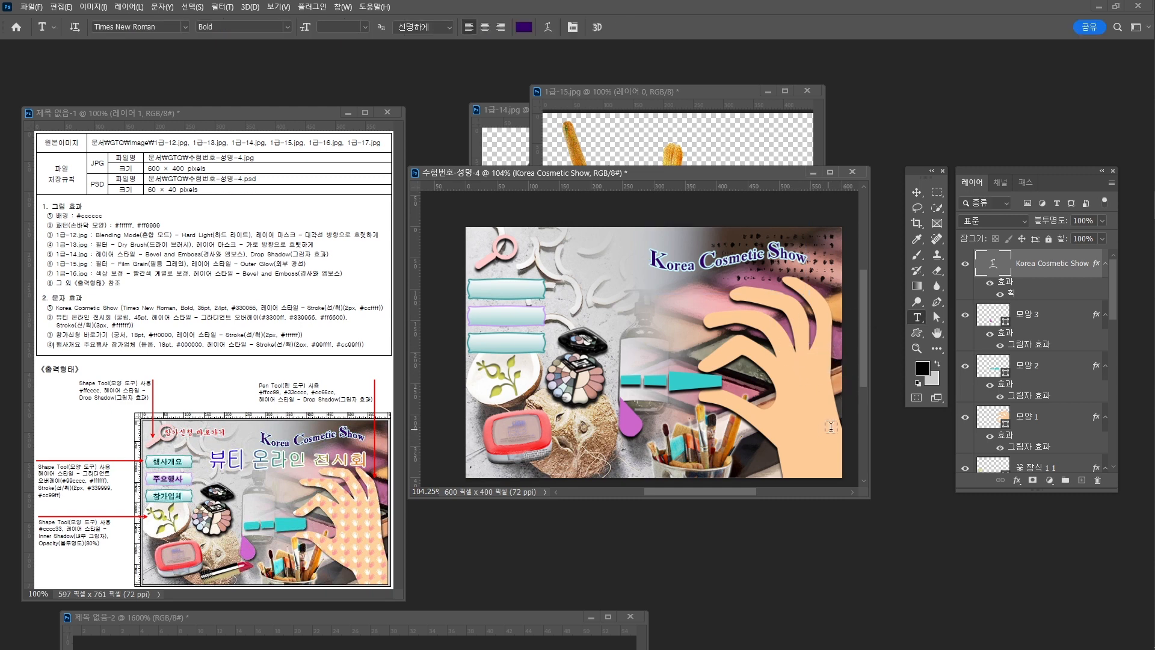
key(a)
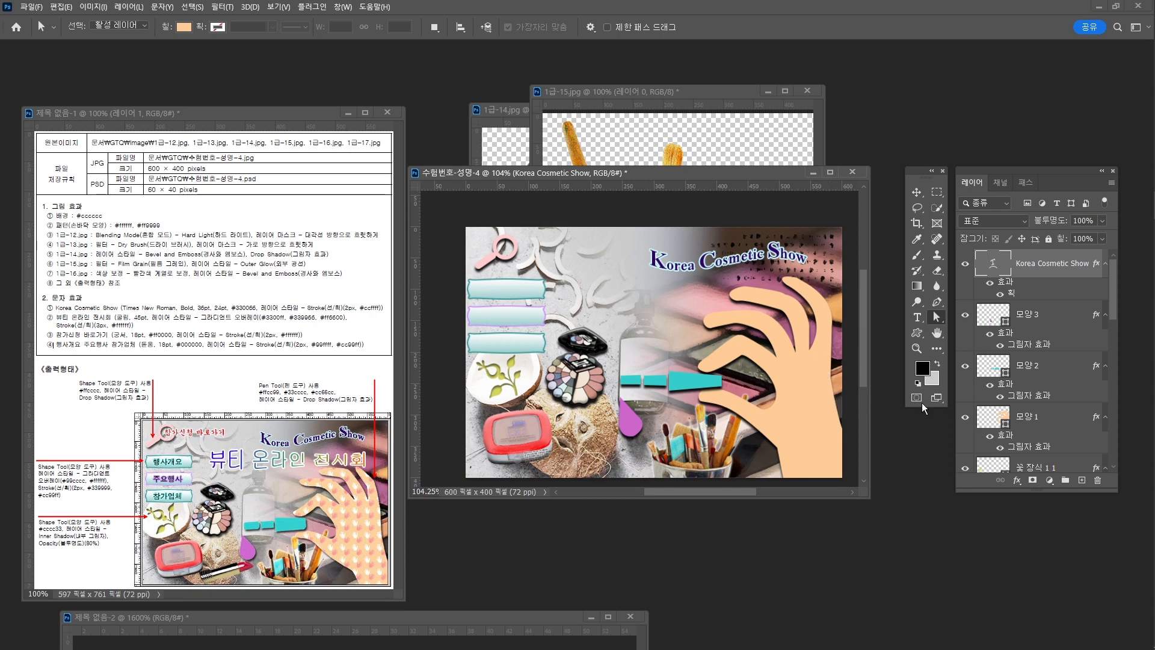
click(1055, 418)
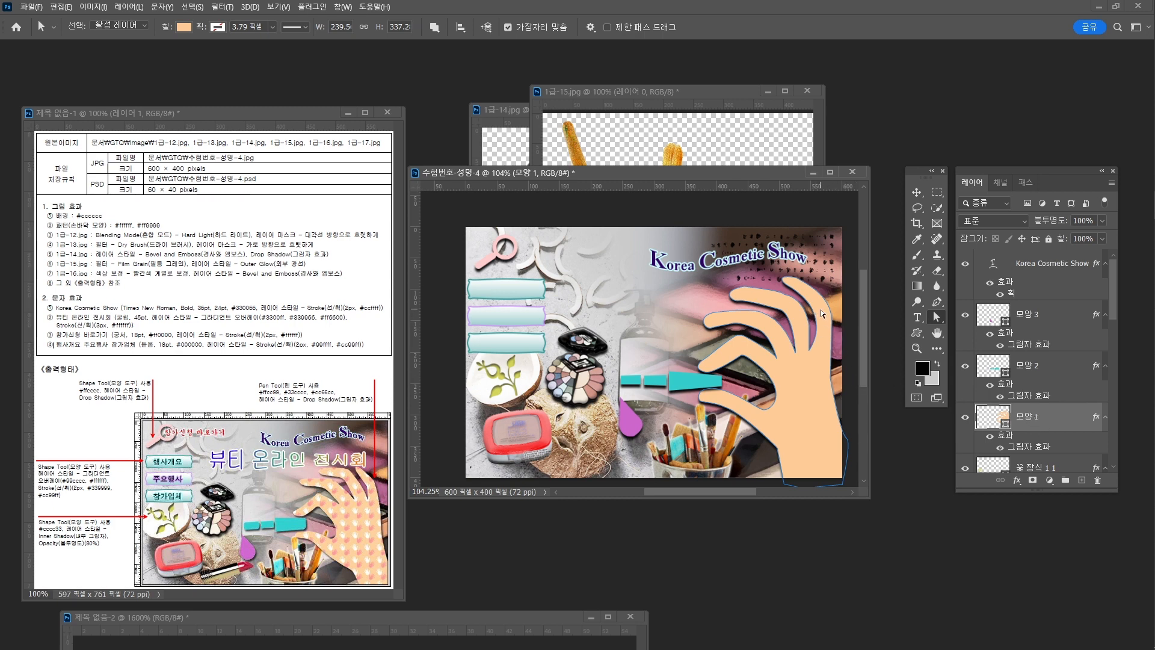
click(839, 345)
key(Down)
key(Down)
key(Down)
key(Down)
key(Down)
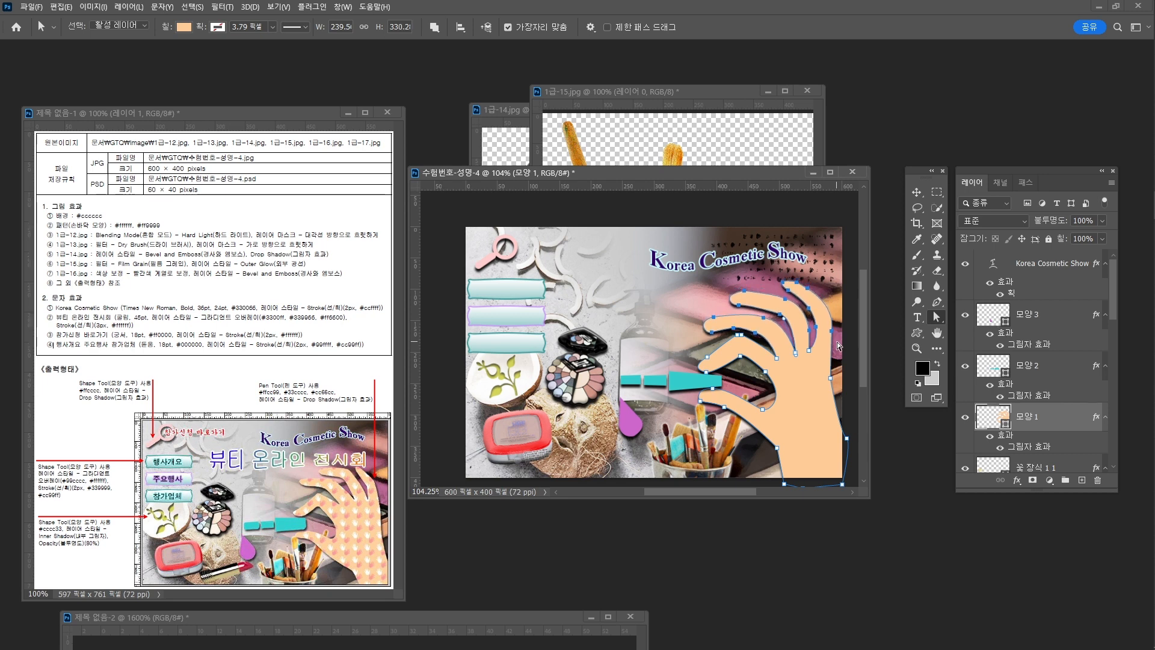
click(853, 288)
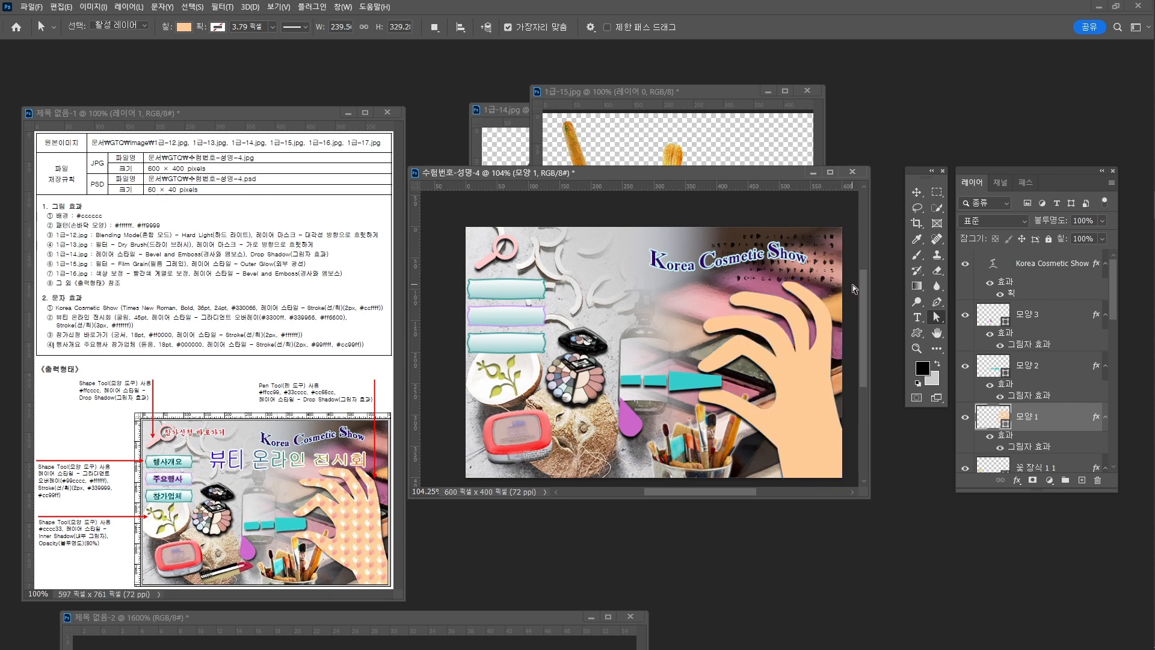
Lower the upper finger anchor points of hand shape 모양 1 by about 9 px and pull its lower-right wrist anchor outward and down.
drag(782, 280, 823, 299)
key(Down)
key(Down)
key(Down)
key(Down)
key(Down)
key(Down)
key(Down)
key(Down)
key(Down)
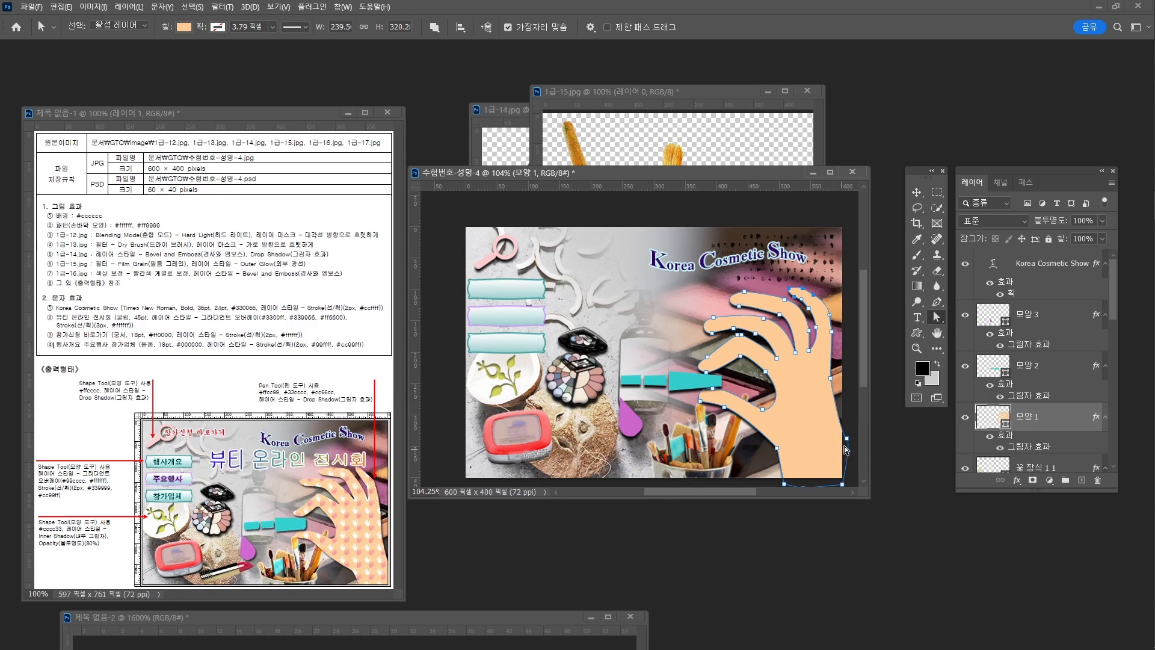
drag(848, 442, 850, 457)
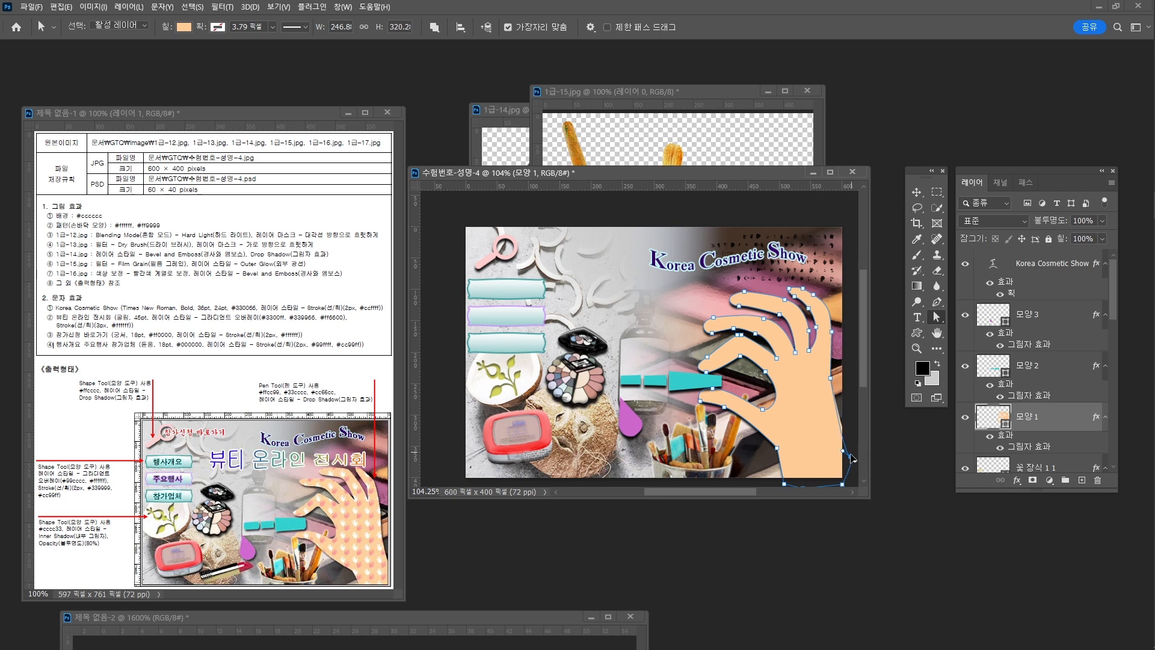
click(857, 405)
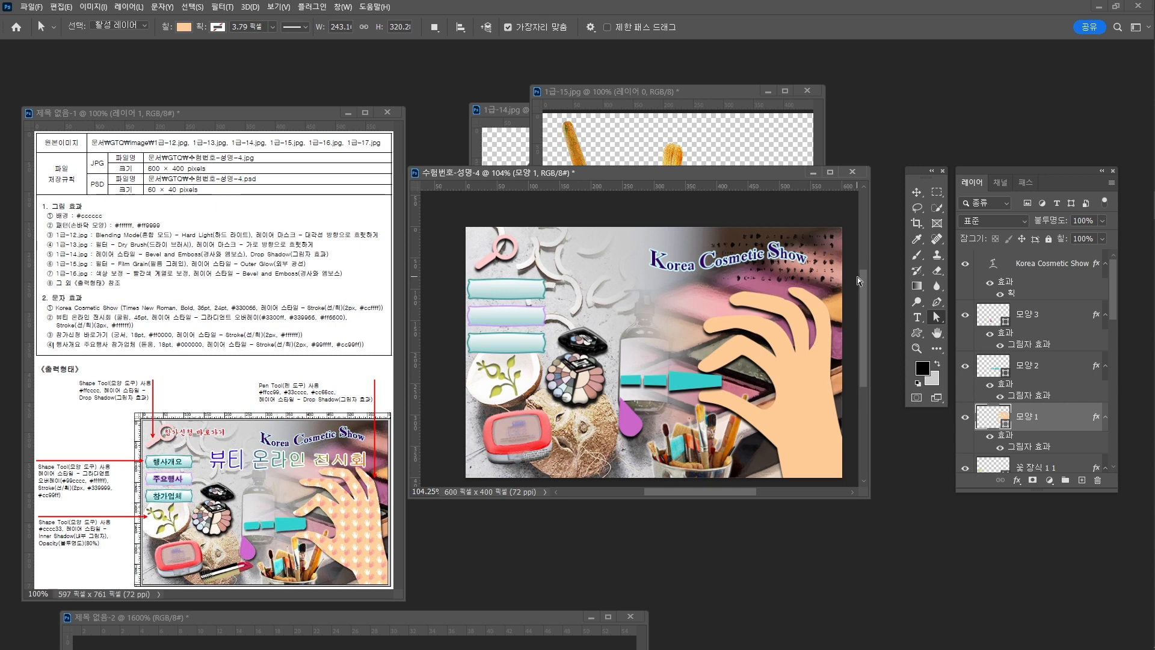
Select the hand contour's upper anchor points again and nudge them about 8 px further down to shorten the fingers.
drag(857, 276, 687, 355)
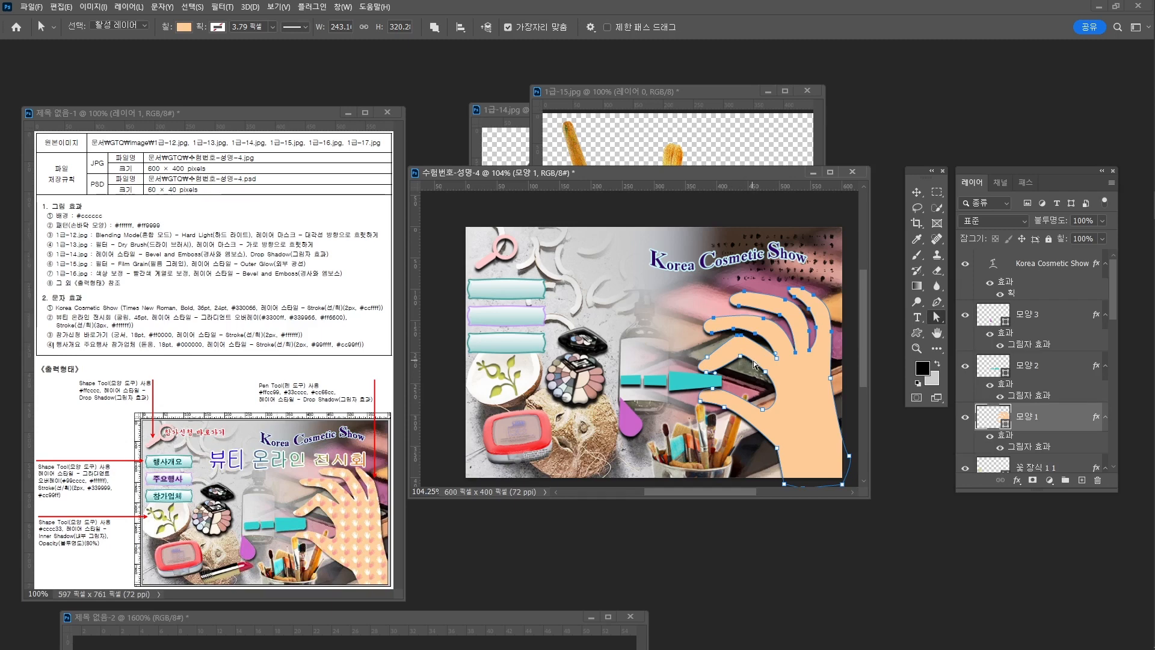
key(Down)
key(Down)
key(Down)
key(Down)
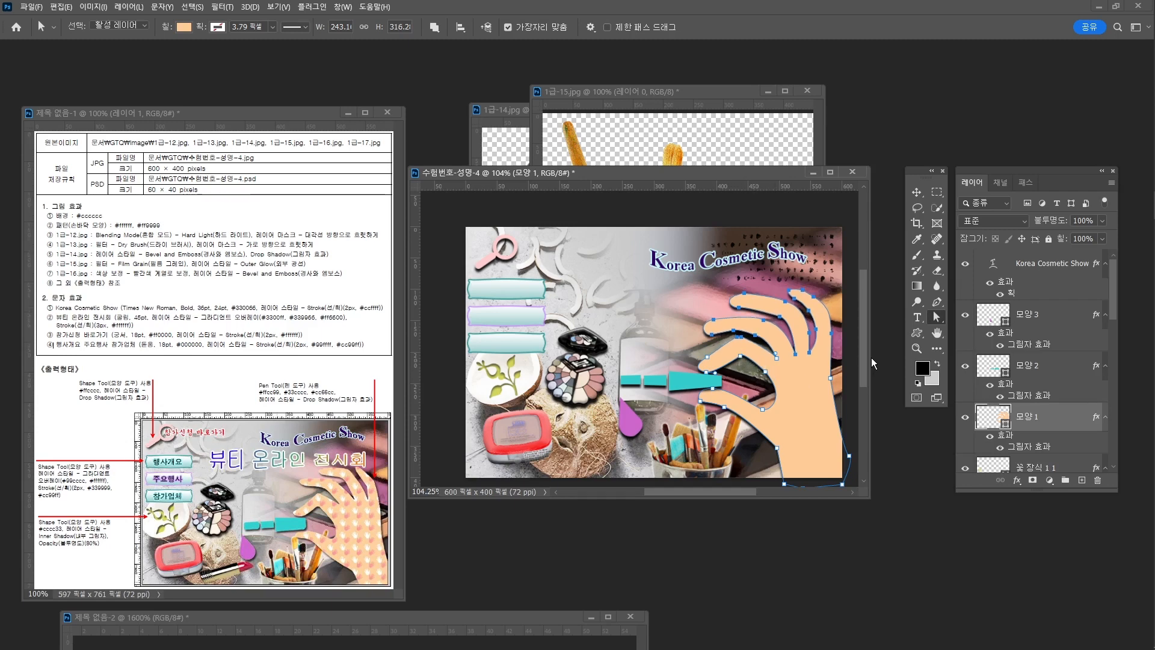
key(Right)
key(Down)
key(Down)
key(Down)
key(Down)
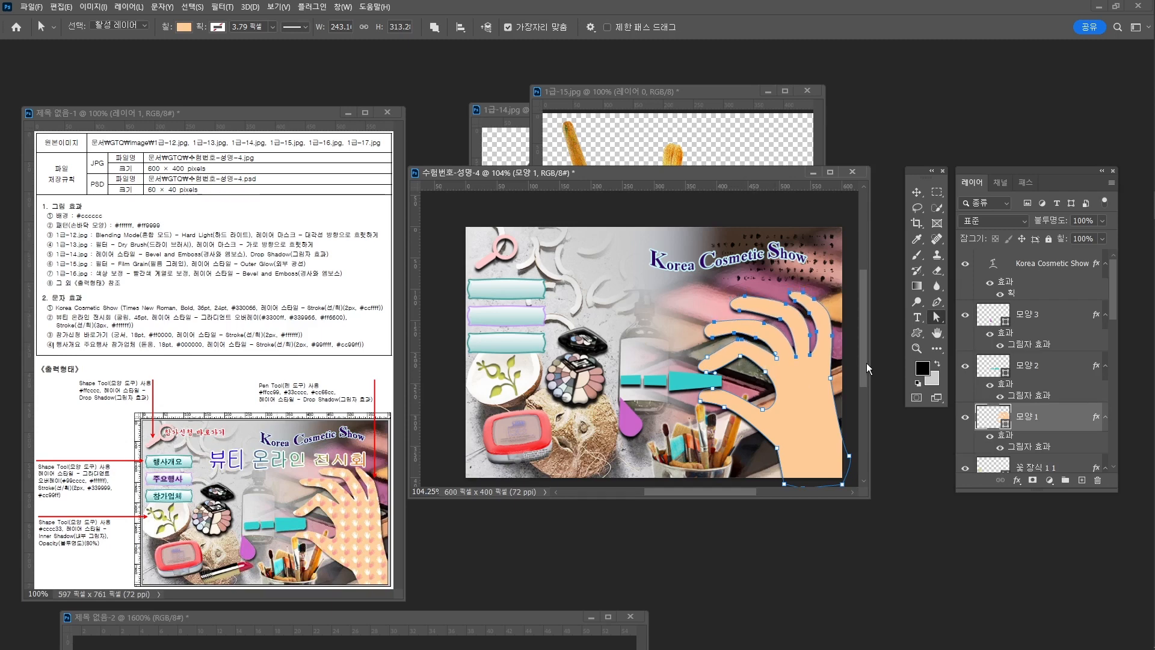
click(843, 365)
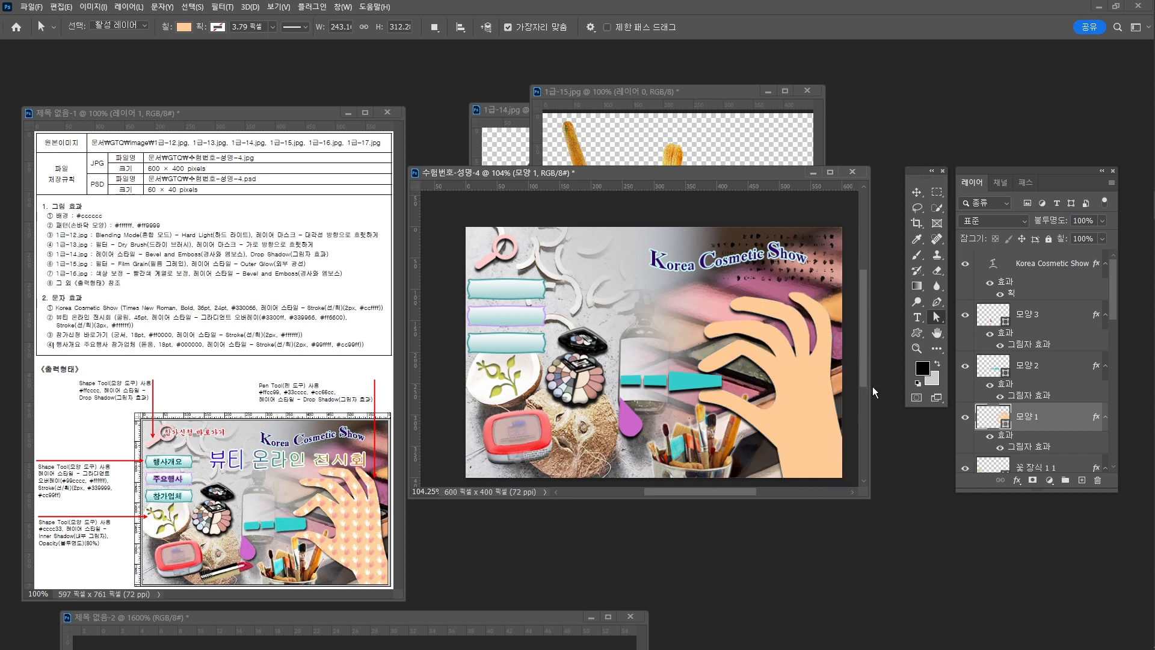
Duplicate layer 모양 1 and remove the Drop Shadow effect from the copy.
key(v)
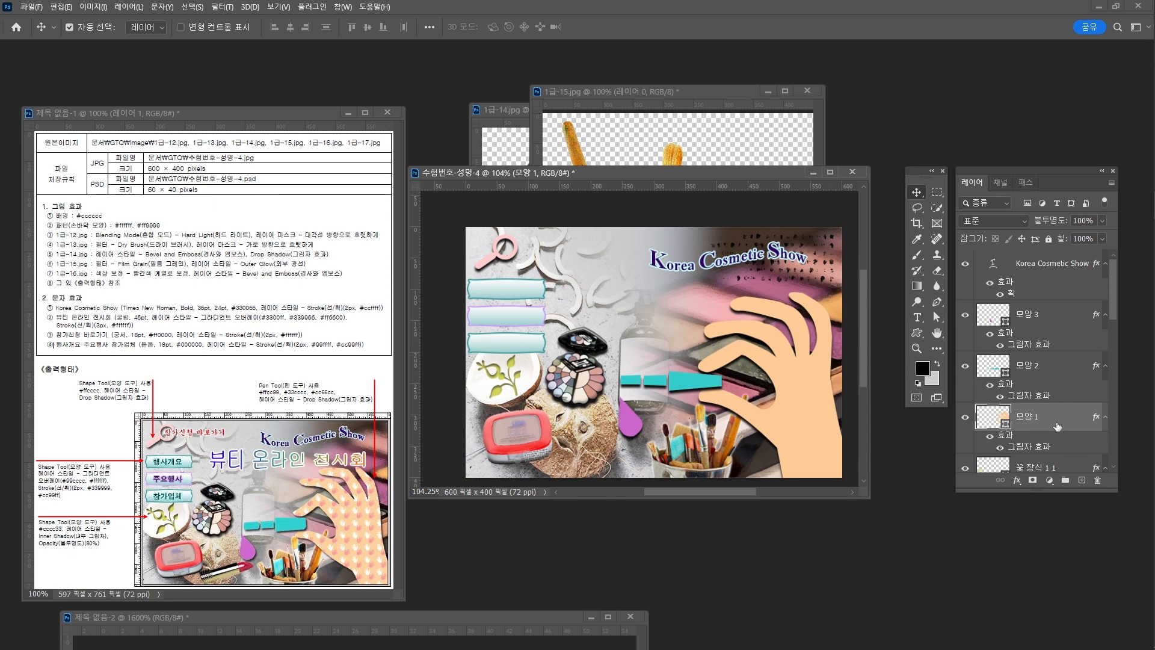
key(ctrl+j)
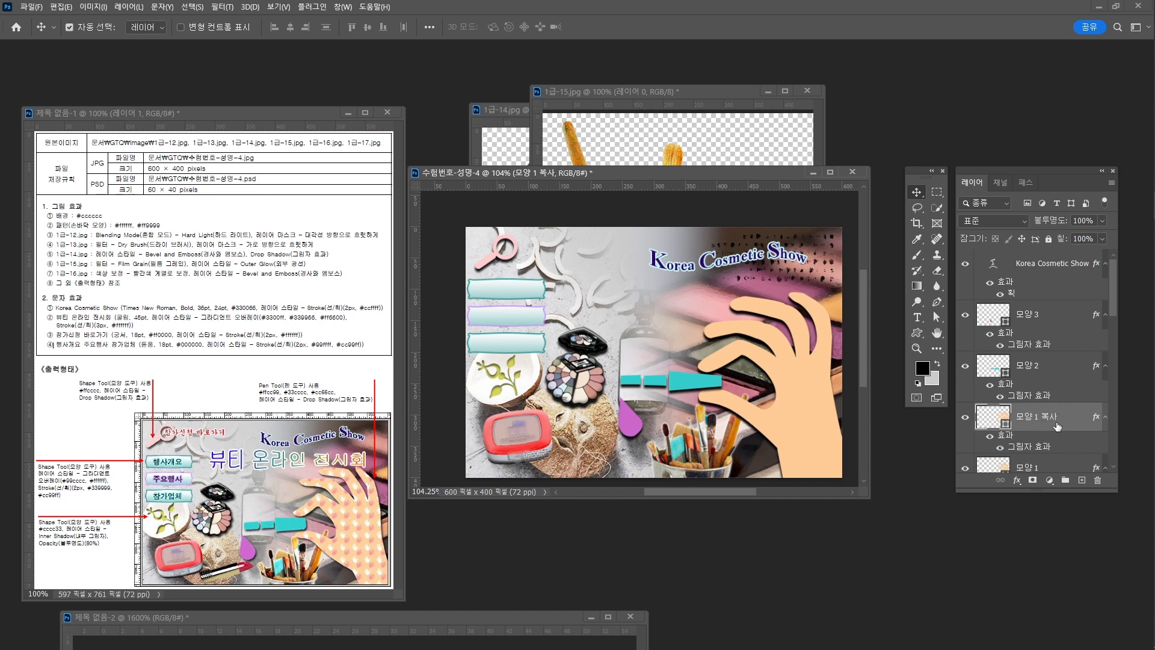
scroll(1071, 428, down, 2)
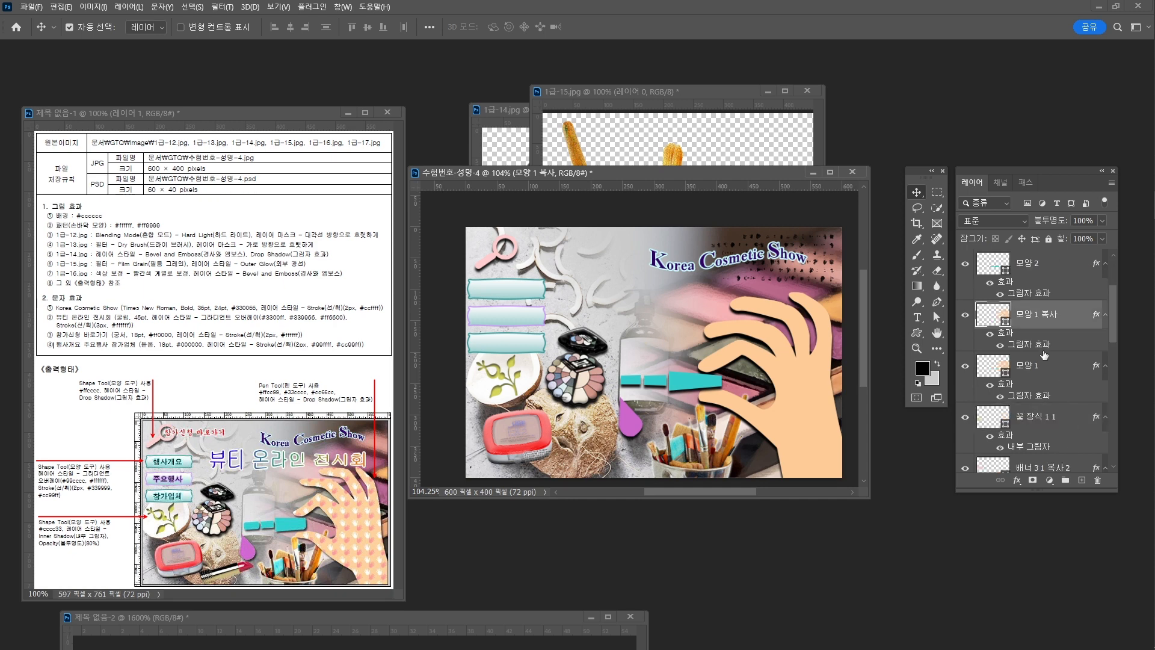
drag(1009, 334, 1097, 480)
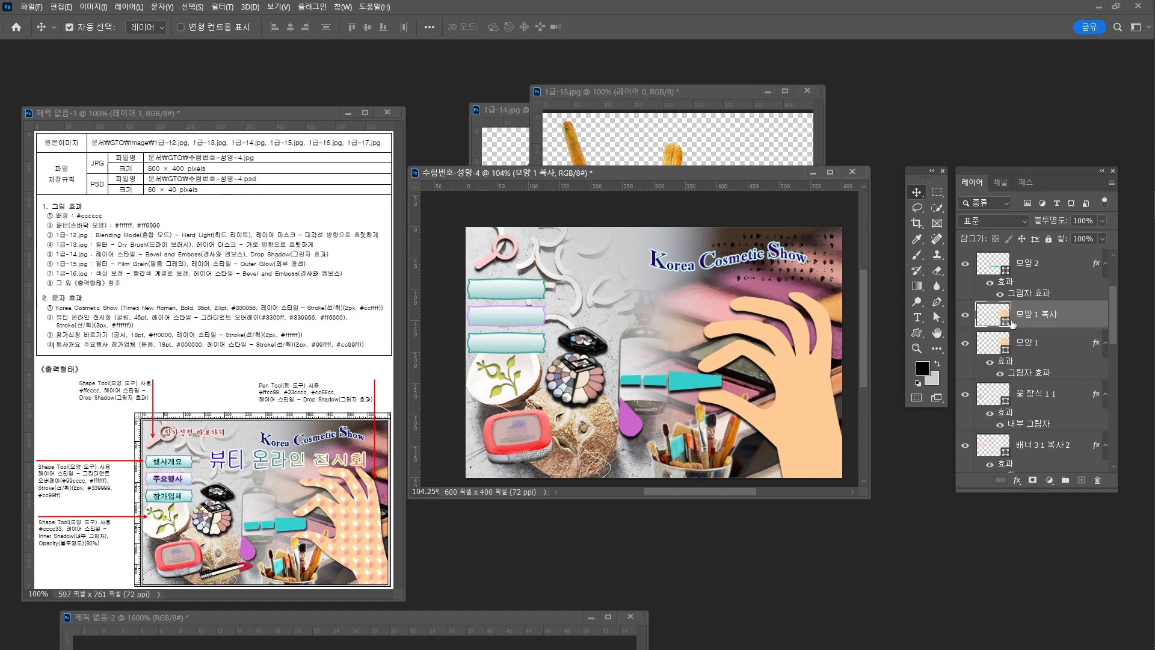
Fill the duplicated hand shape 모양 1 복사 with the saved hand pattern.
click(937, 301)
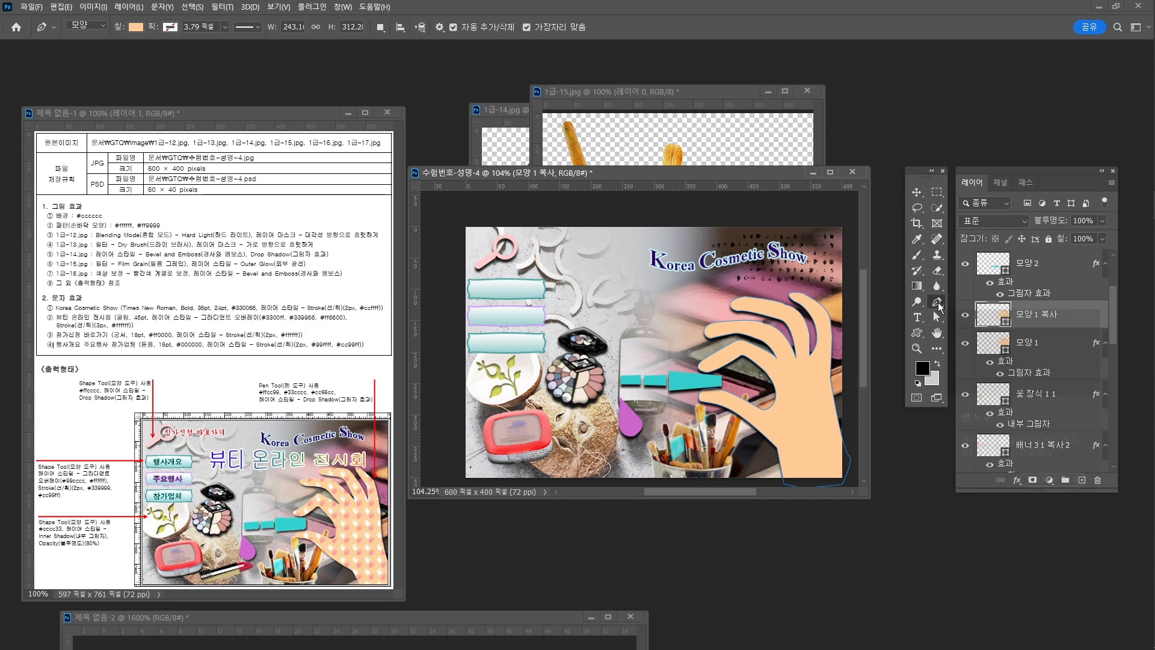
click(135, 28)
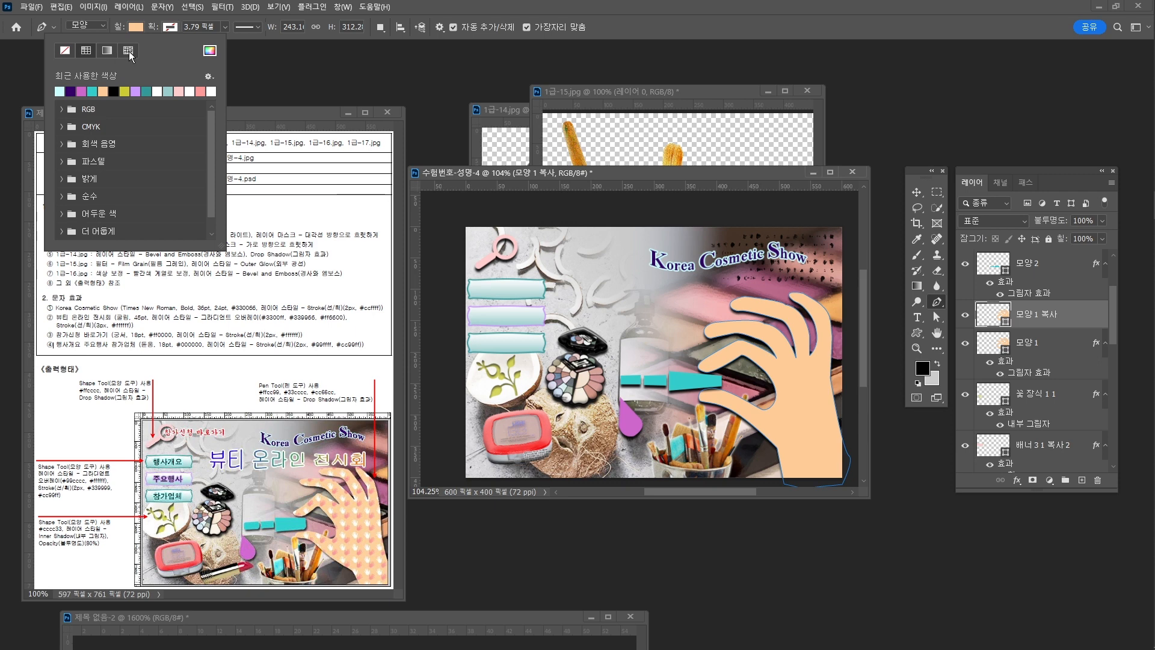
click(129, 50)
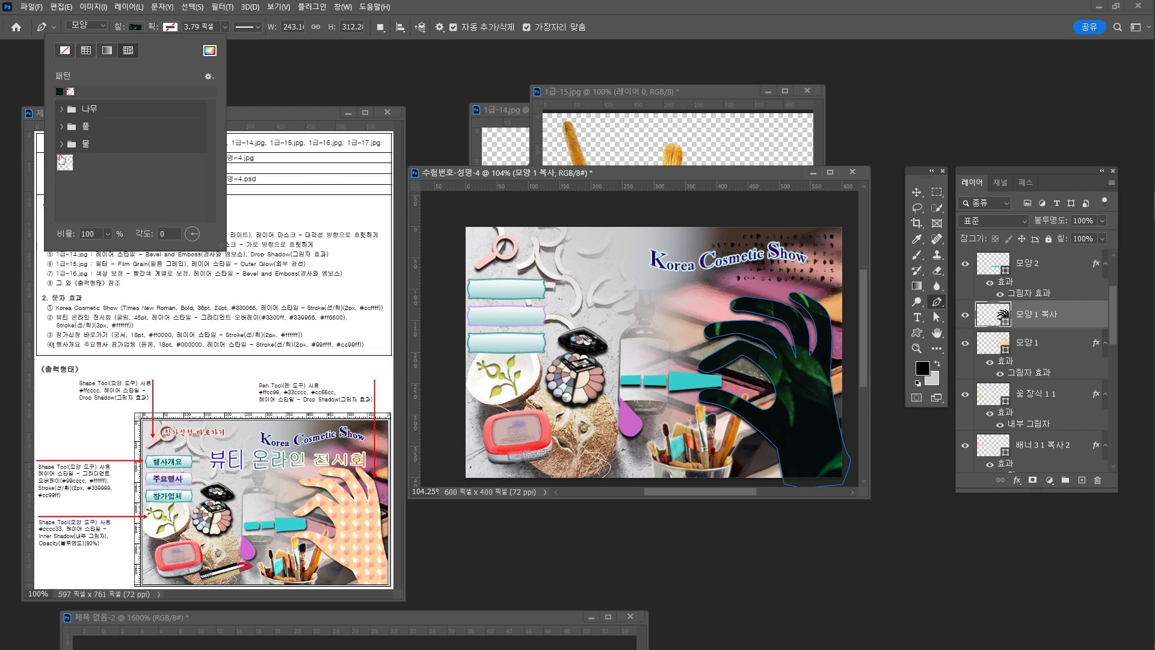
click(64, 162)
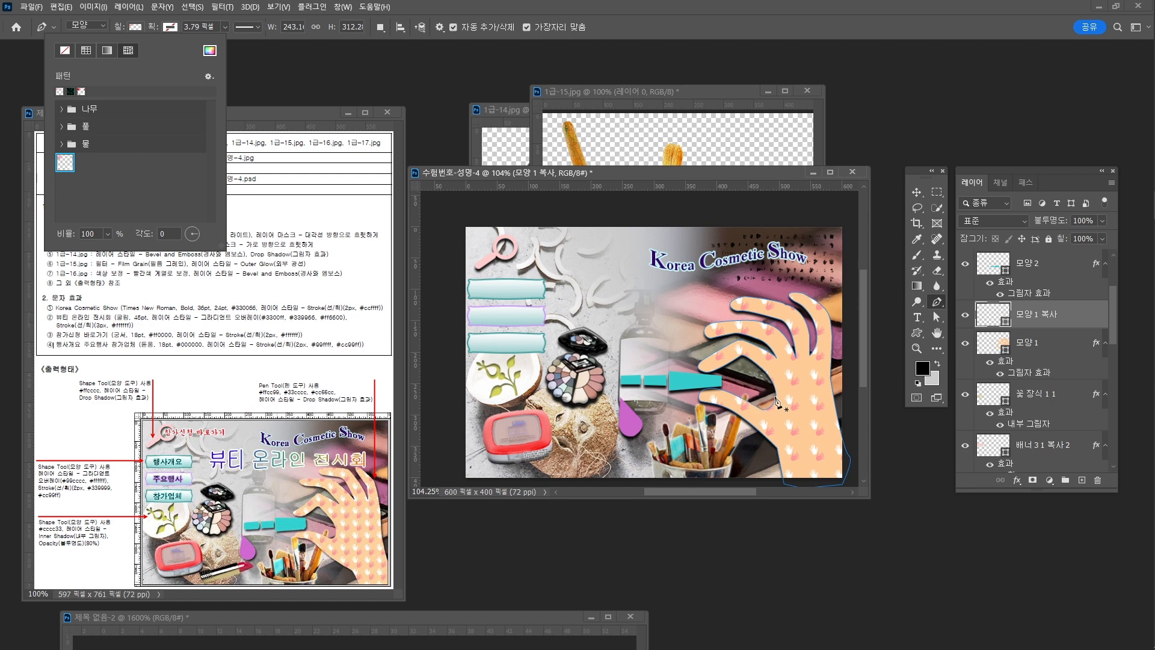
Bring the pattern document 제목 없음-2 to the front and position its window so the whole tile is in view.
click(540, 616)
drag(536, 610, 776, 220)
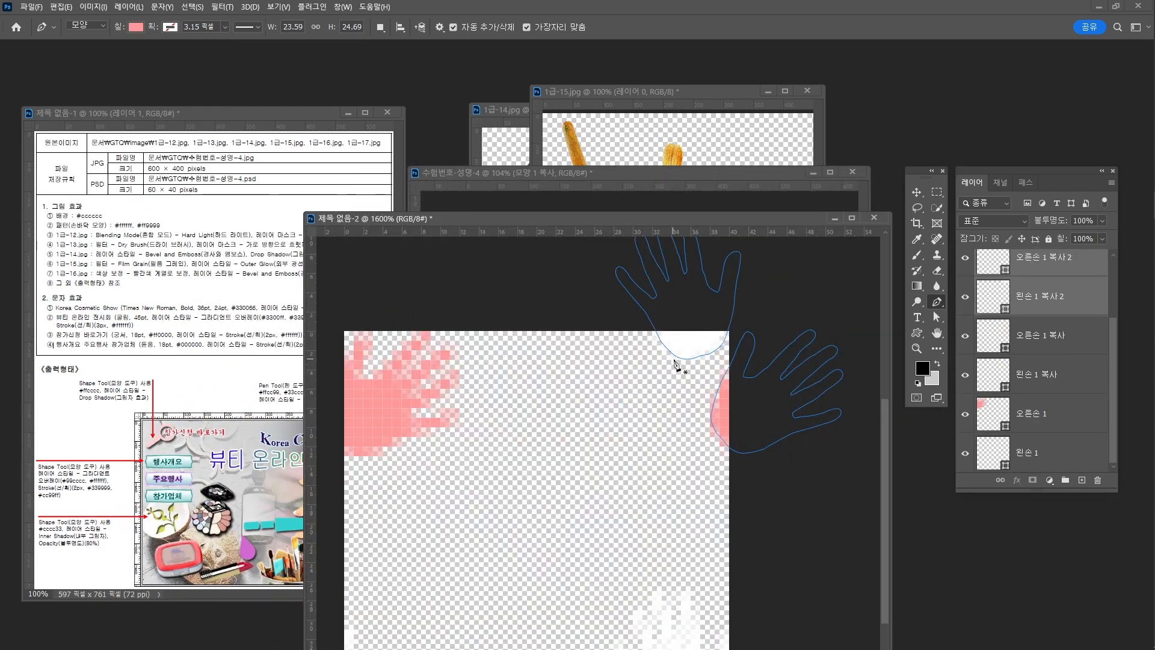
key(v)
drag(668, 228, 632, 184)
drag(575, 248, 696, 120)
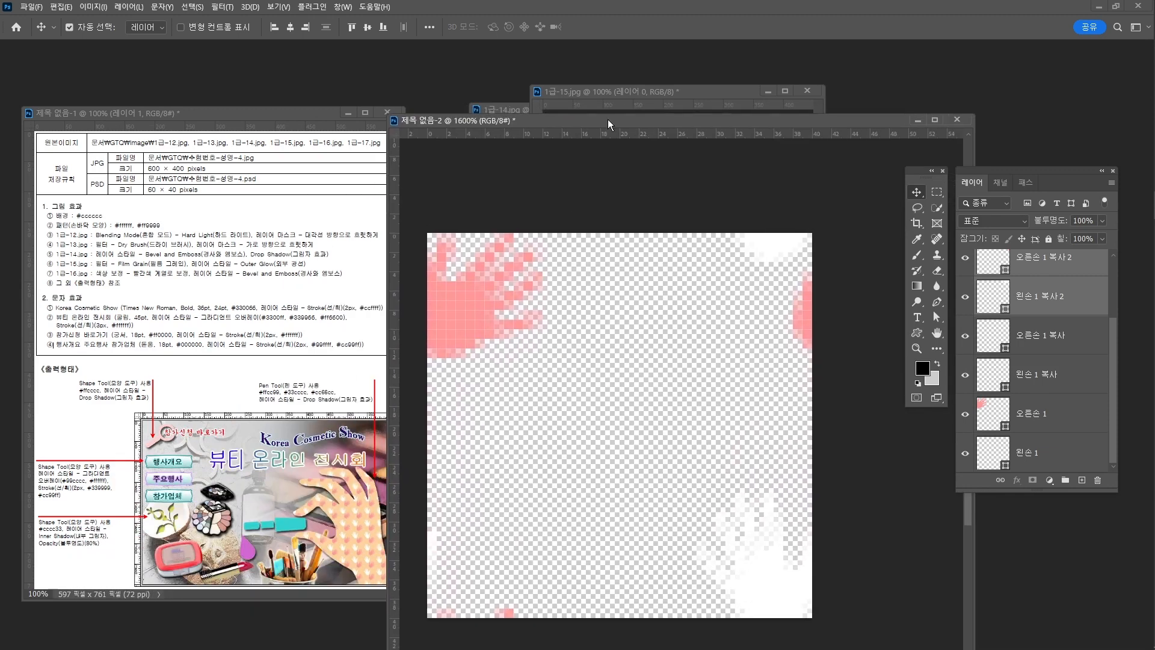
drag(607, 119, 590, 72)
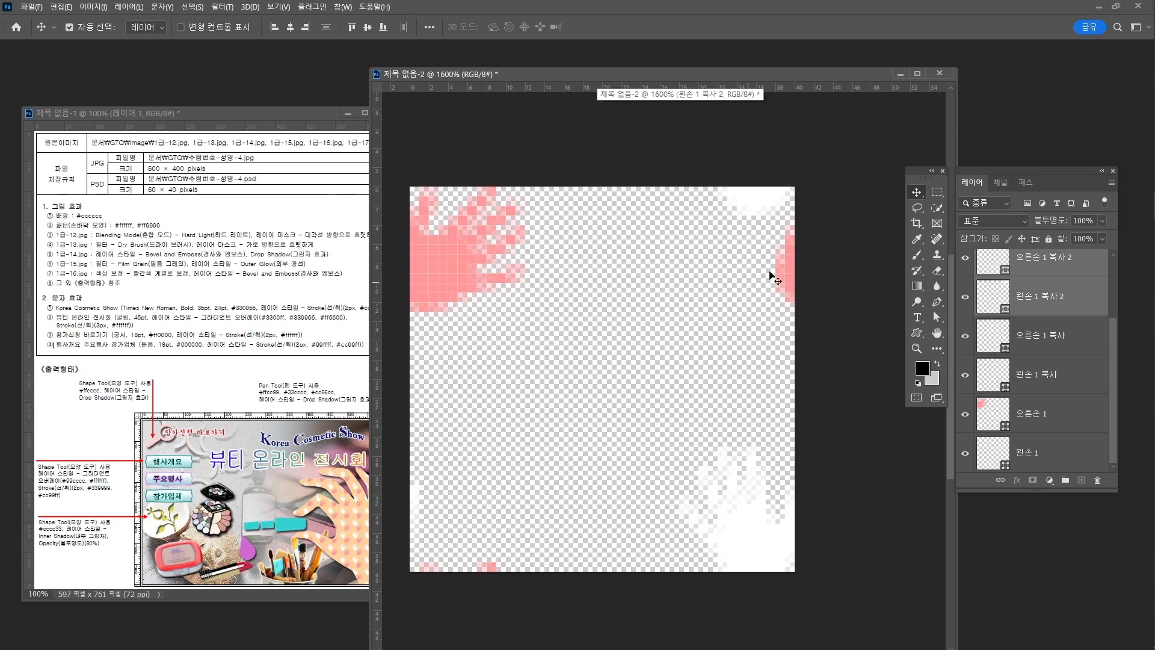
Delete all copied hand layers in the pattern document, keeping only 오른손 1 and 왼손 1.
scroll(1061, 382, up, 3)
scroll(1061, 383, down, 3)
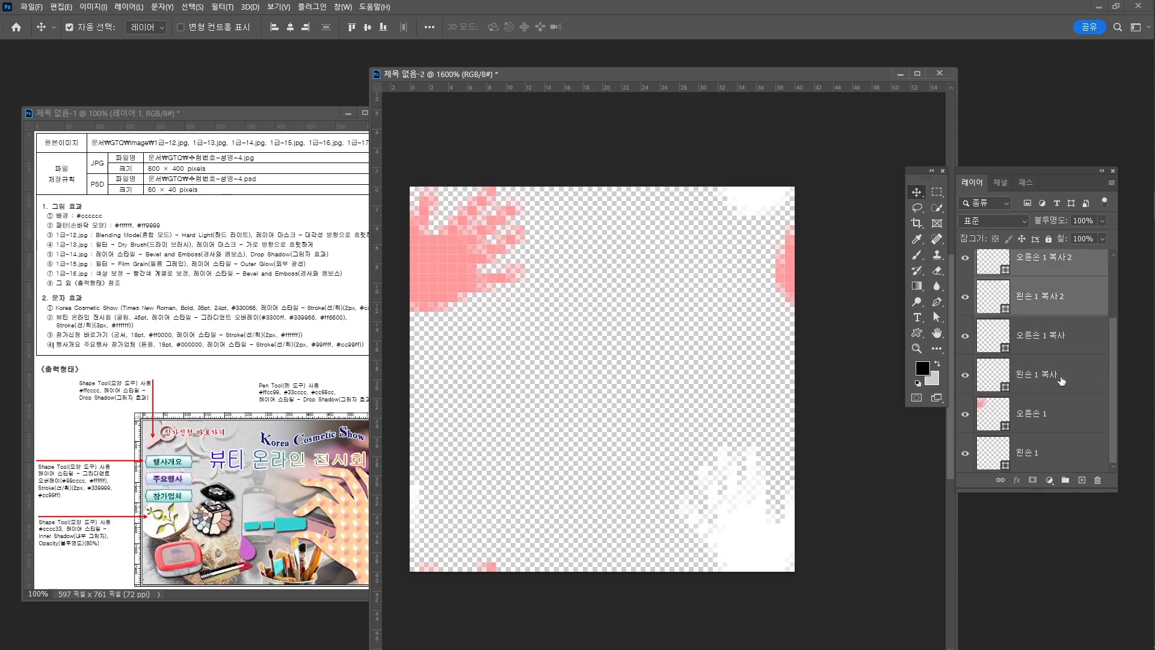
scroll(1062, 382, up, 3)
scroll(1061, 391, down, 3)
click(1062, 419)
click(1065, 374)
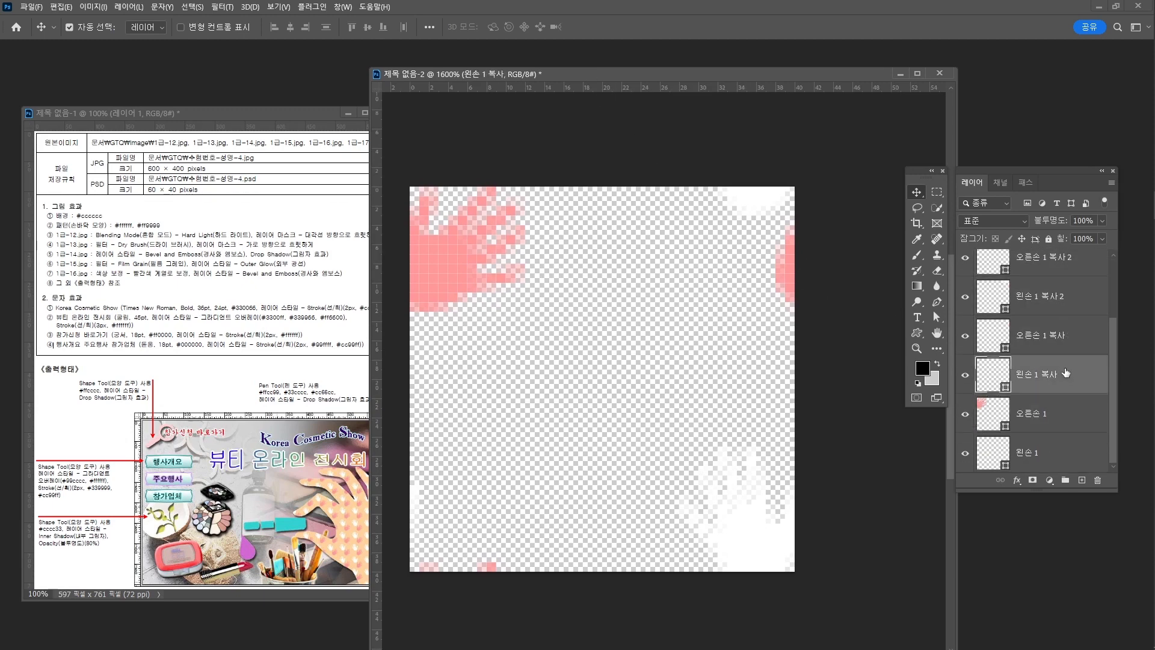
scroll(1059, 358, up, 3)
shift+click(1046, 273)
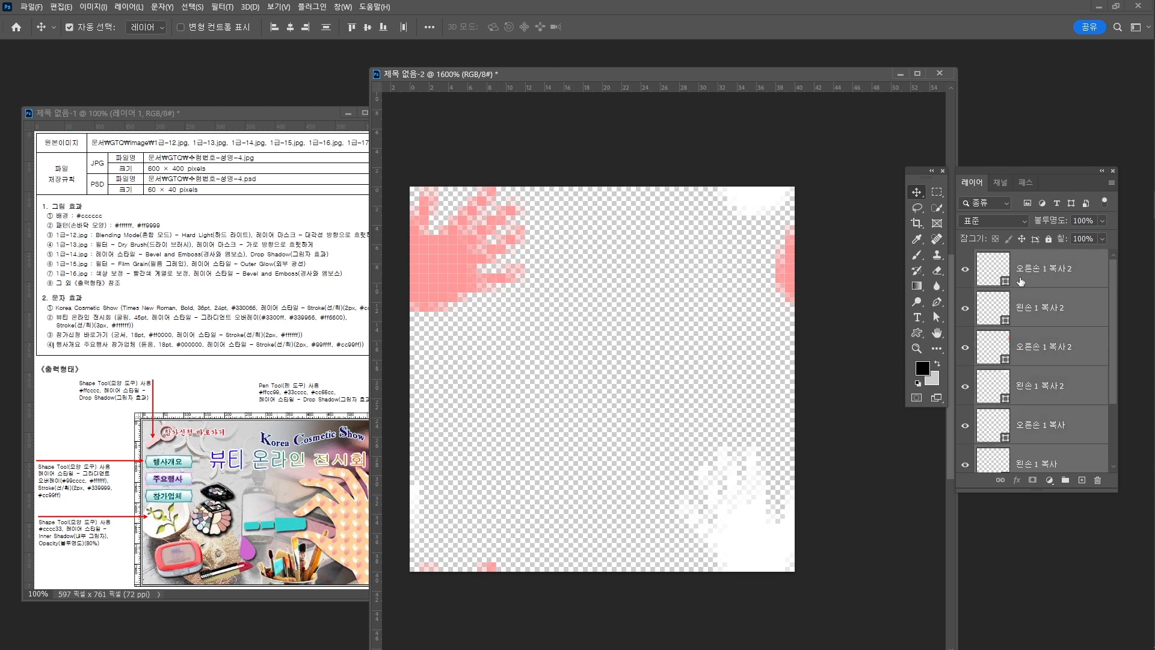
key(Delete)
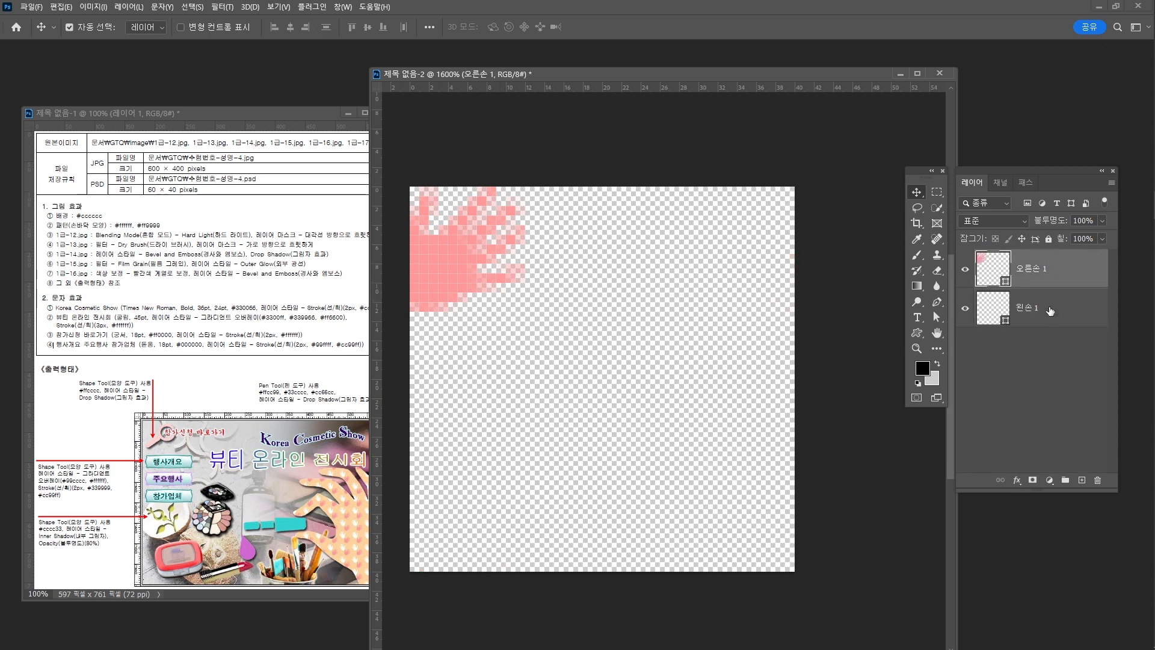
Scale both original hand shapes up together by about a third from their upper-left corner.
shift+click(1050, 311)
key(ctrl+t)
drag(525, 304, 648, 379)
key(Return)
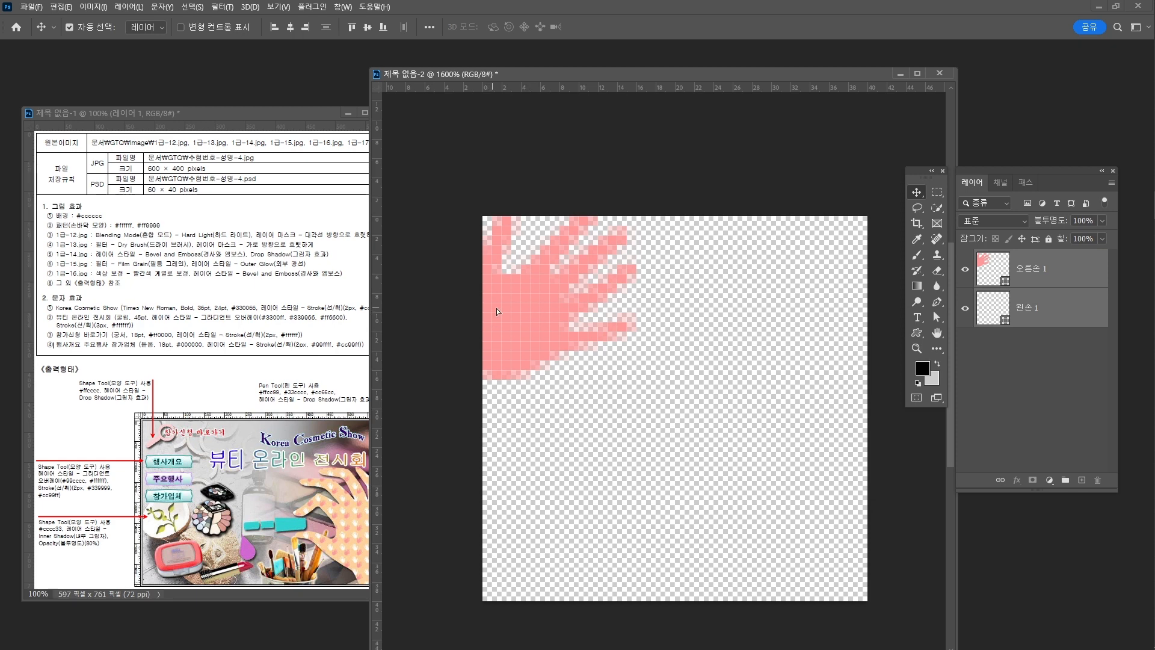
Duplicate both hand shapes to the right and offset the copies to X 40 px, Y 0 px.
drag(497, 311, 824, 323)
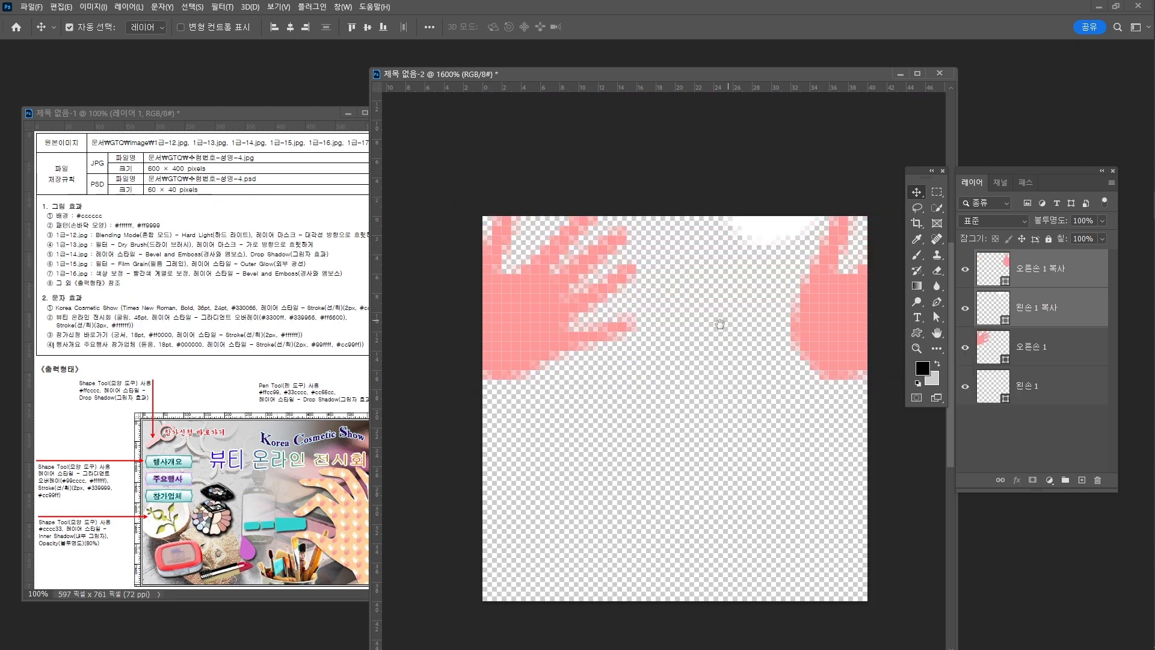
drag(720, 324, 688, 338)
drag(760, 335, 827, 312)
key(ctrl+t)
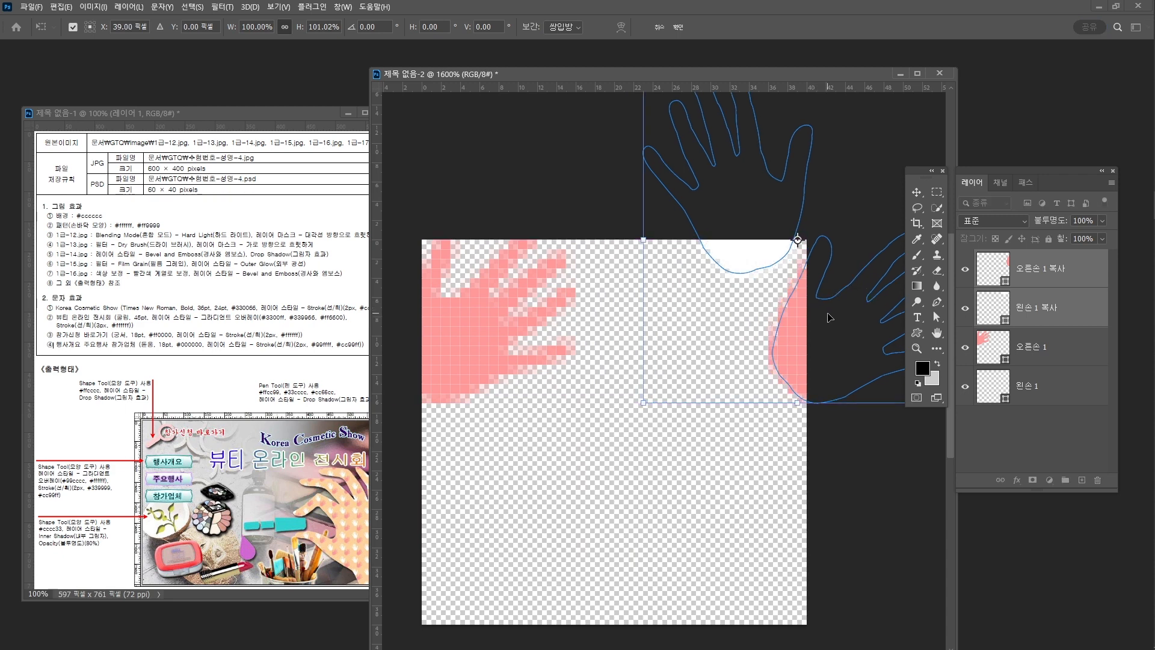
key(Right)
key(Return)
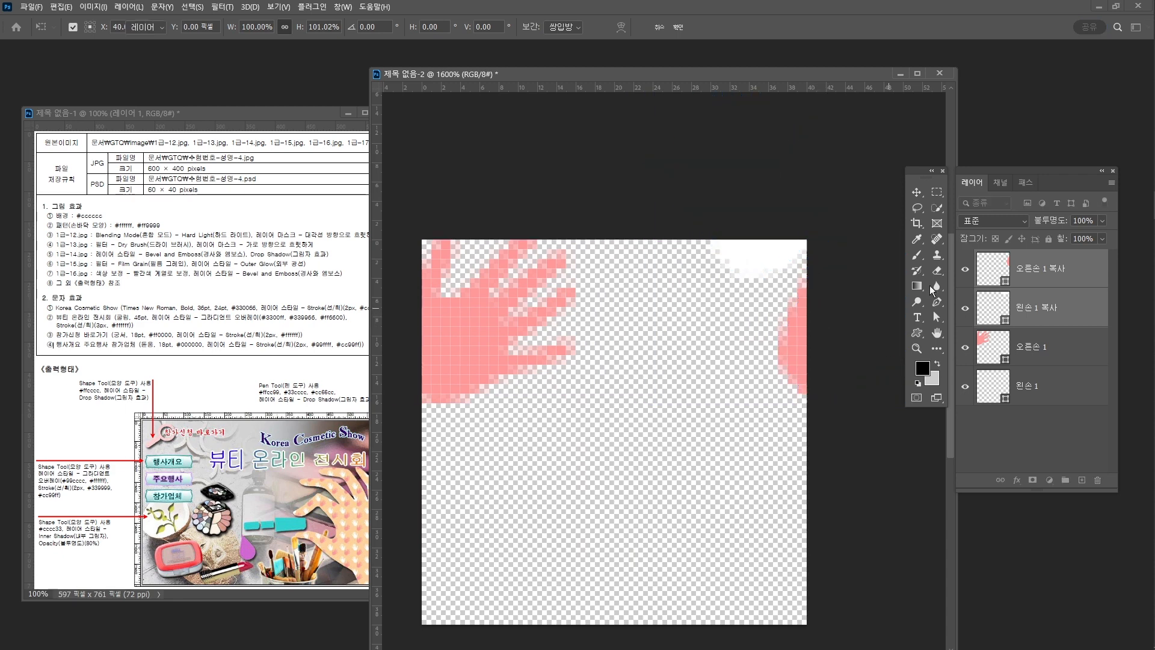
Duplicate all four hand layers downward and offset the copies to Y 40 px so the tile repeats seamlessly.
shift+click(1066, 385)
shift+click(1057, 282)
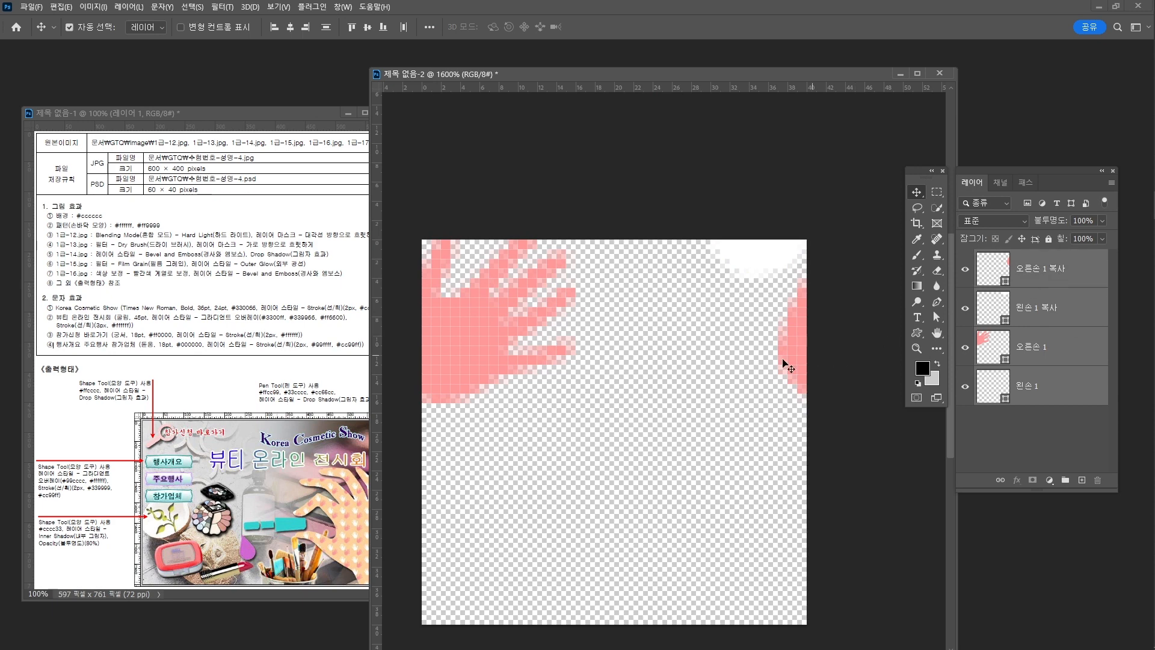
drag(515, 318, 518, 546)
drag(661, 415, 680, 320)
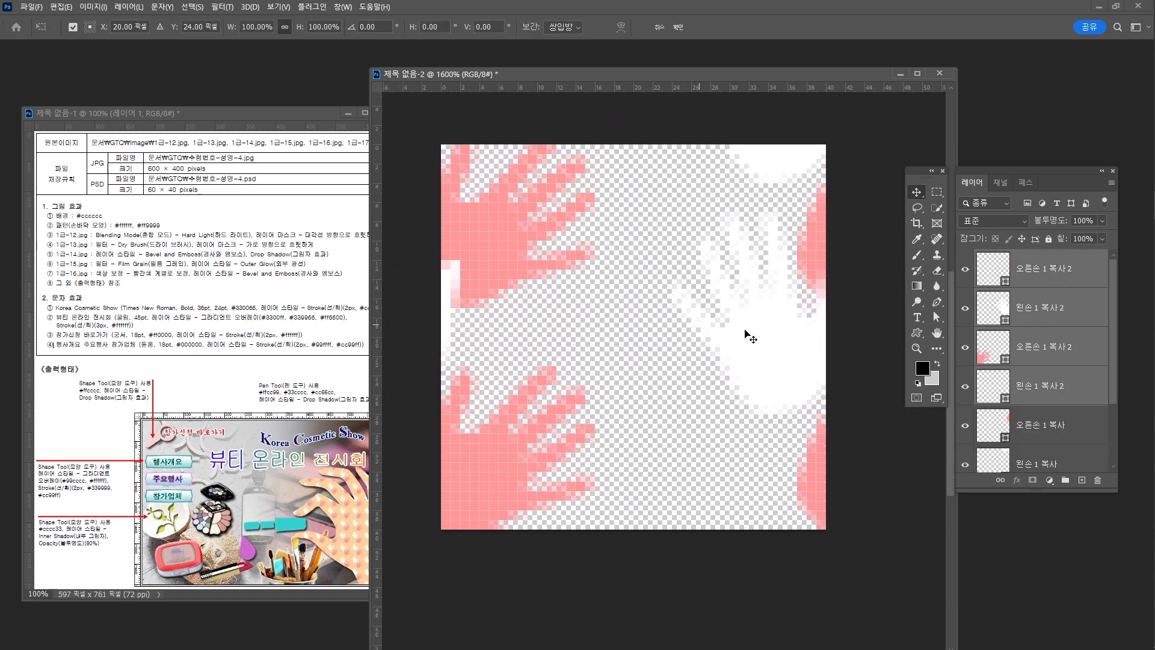
key(ctrl+t)
drag(746, 338, 761, 487)
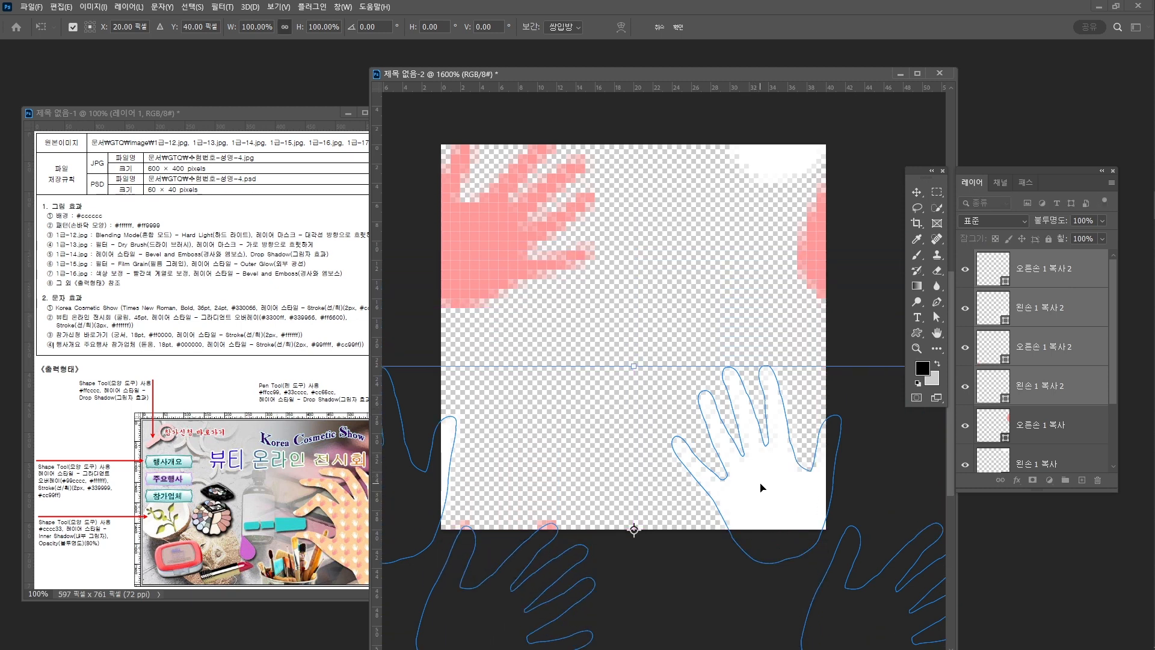
key(Return)
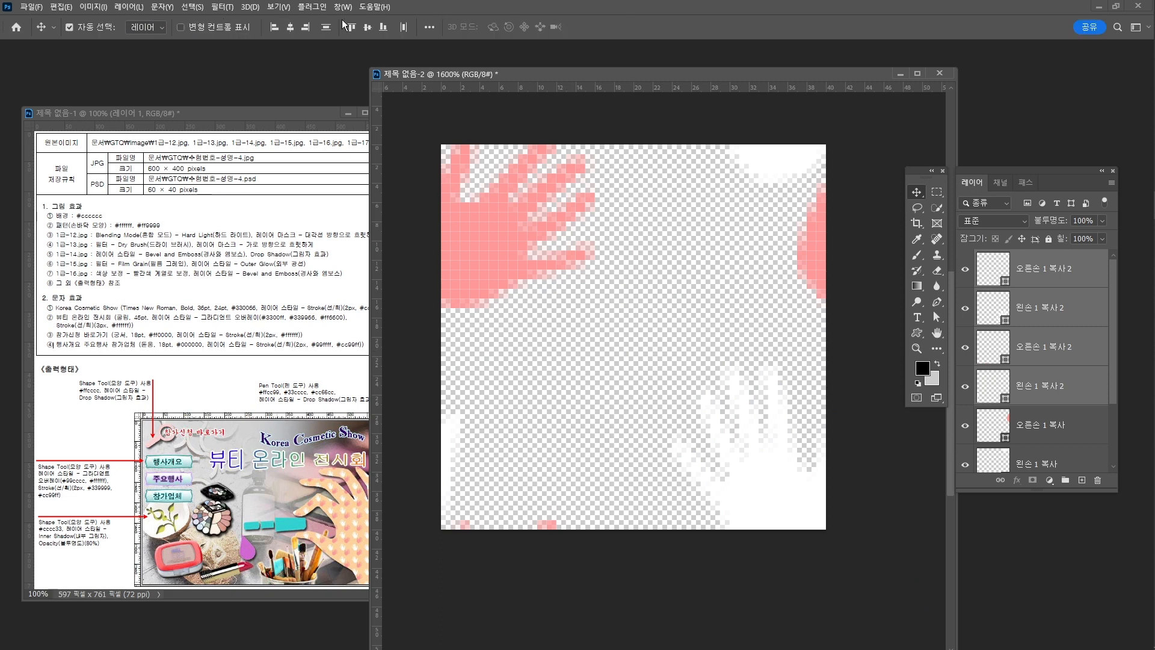
Define the enlarged hand tile as a new pattern named 패턴 1 and move the pattern document out of the way.
click(61, 6)
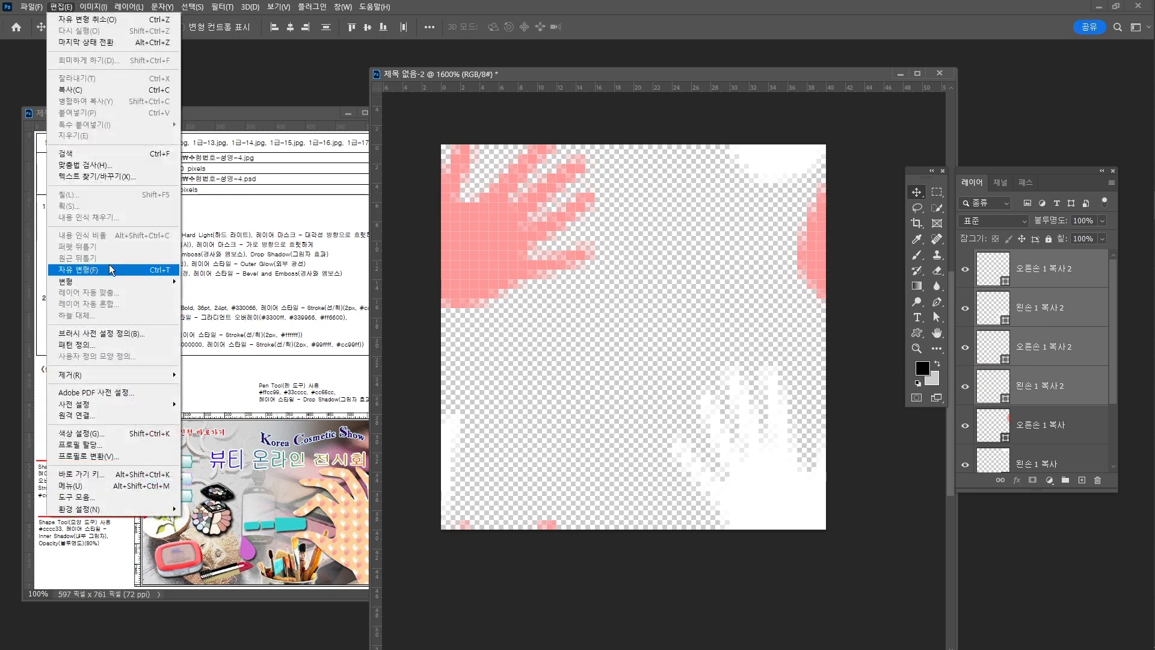
click(75, 344)
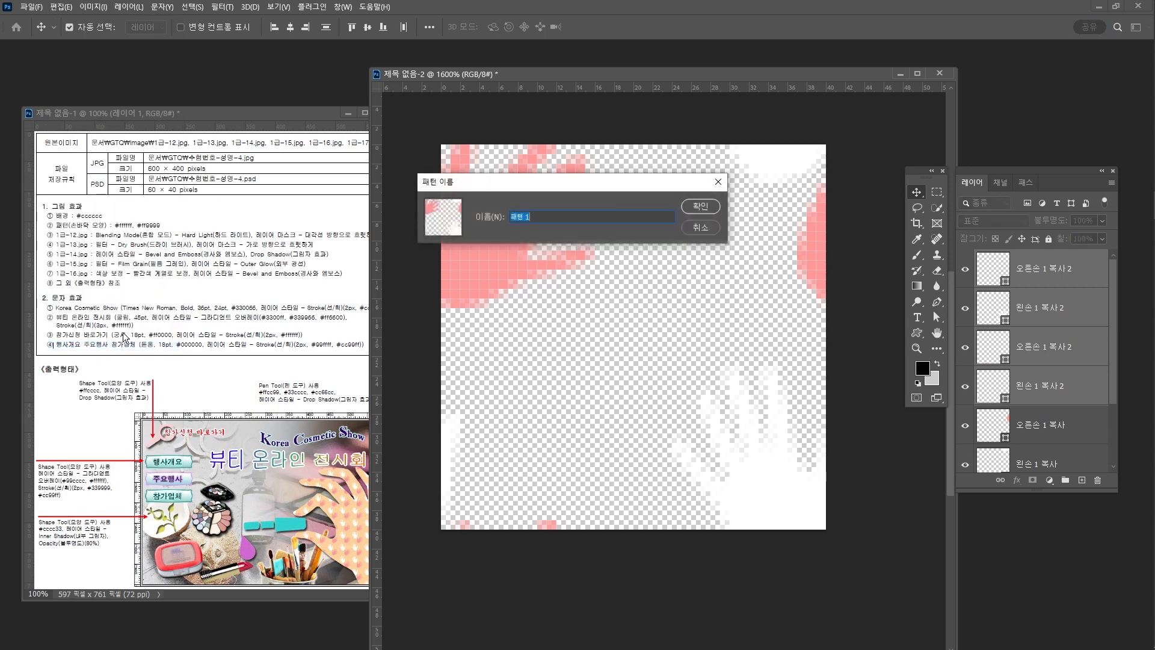
click(552, 219)
key(Return)
drag(594, 75, 258, 546)
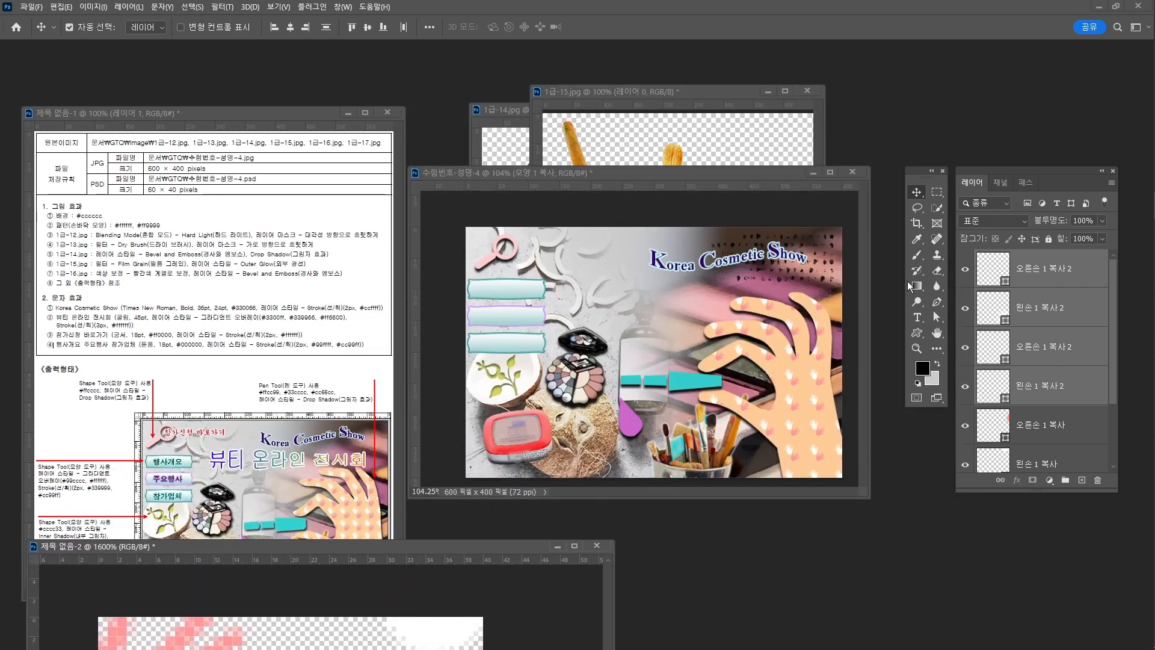
Replace the fill of the hand shape copy in the banner with the newly defined larger hand-print pattern.
click(712, 174)
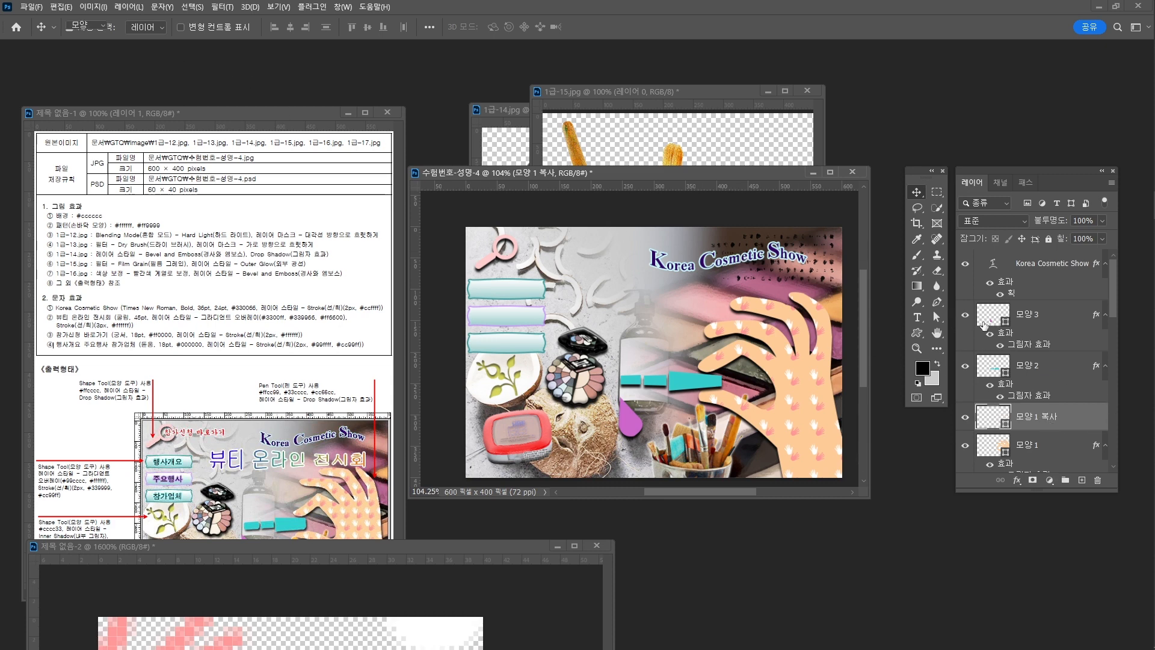
click(936, 301)
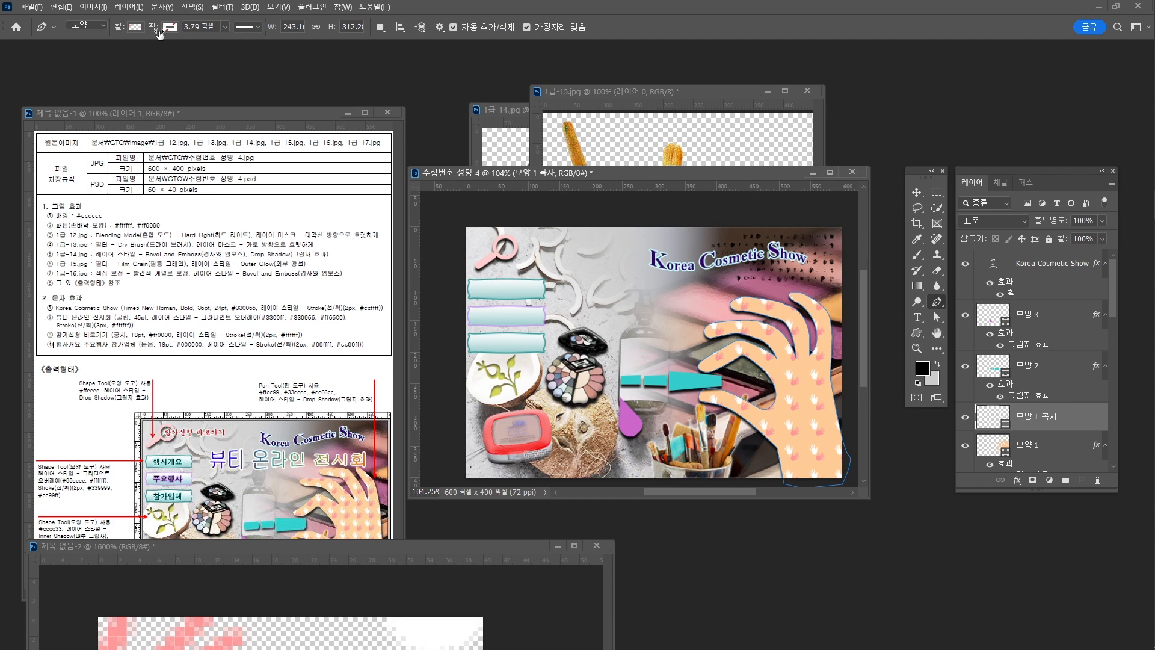
click(135, 28)
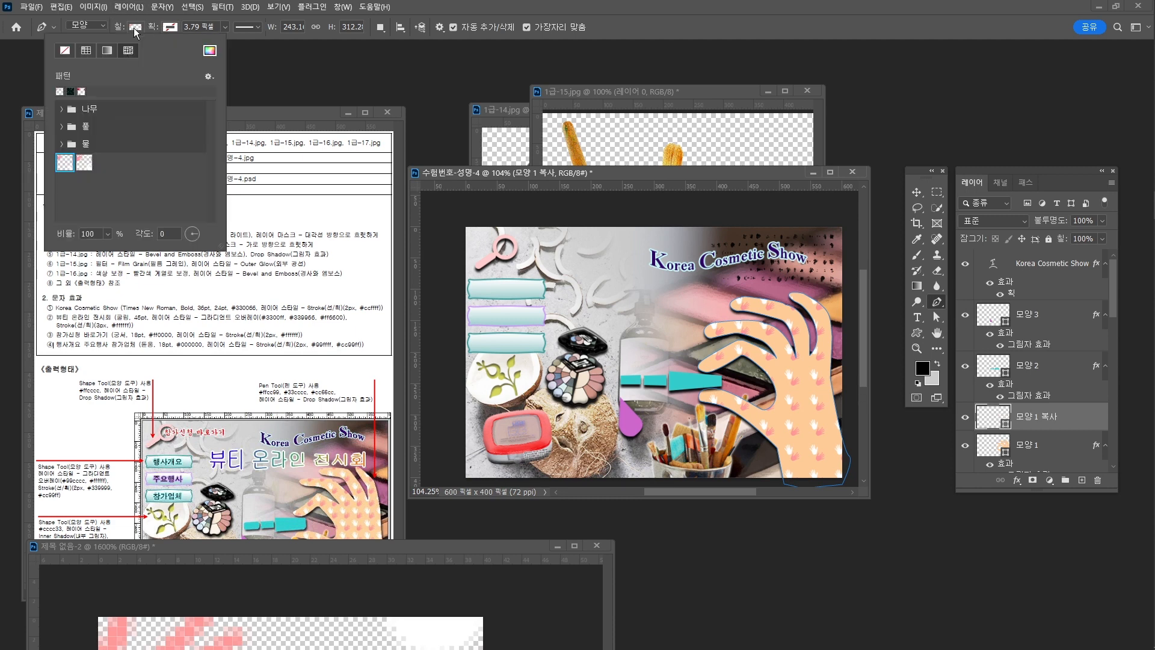
click(84, 163)
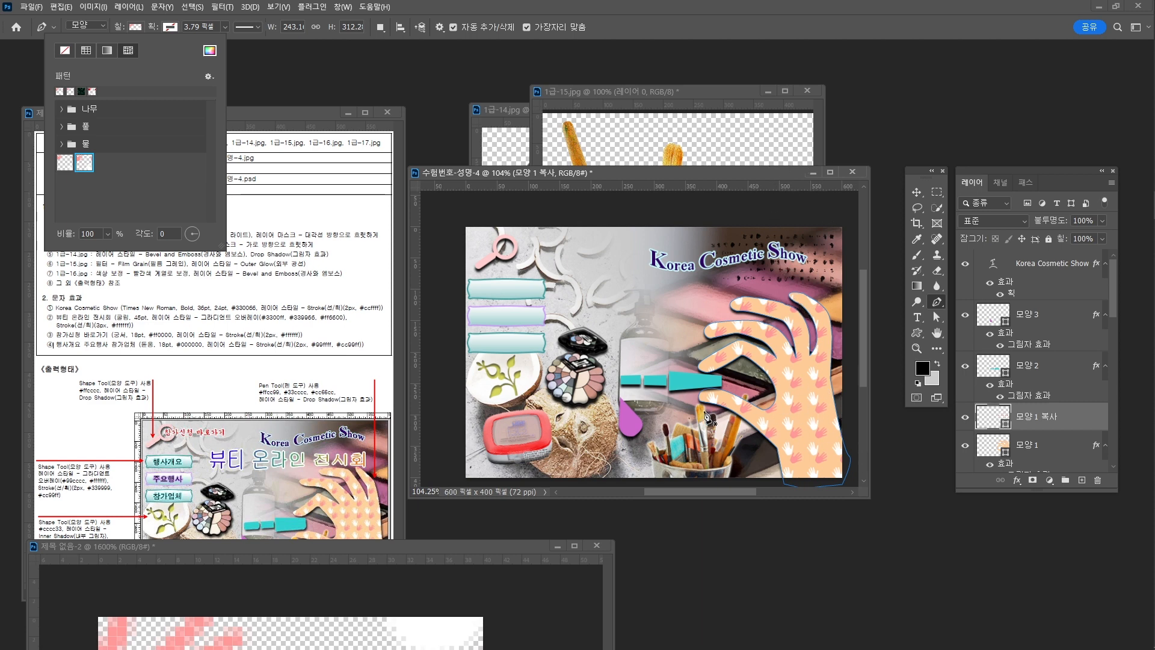
Move the pattern document clear of the reference sheet and return to the banner document.
drag(444, 550, 477, 566)
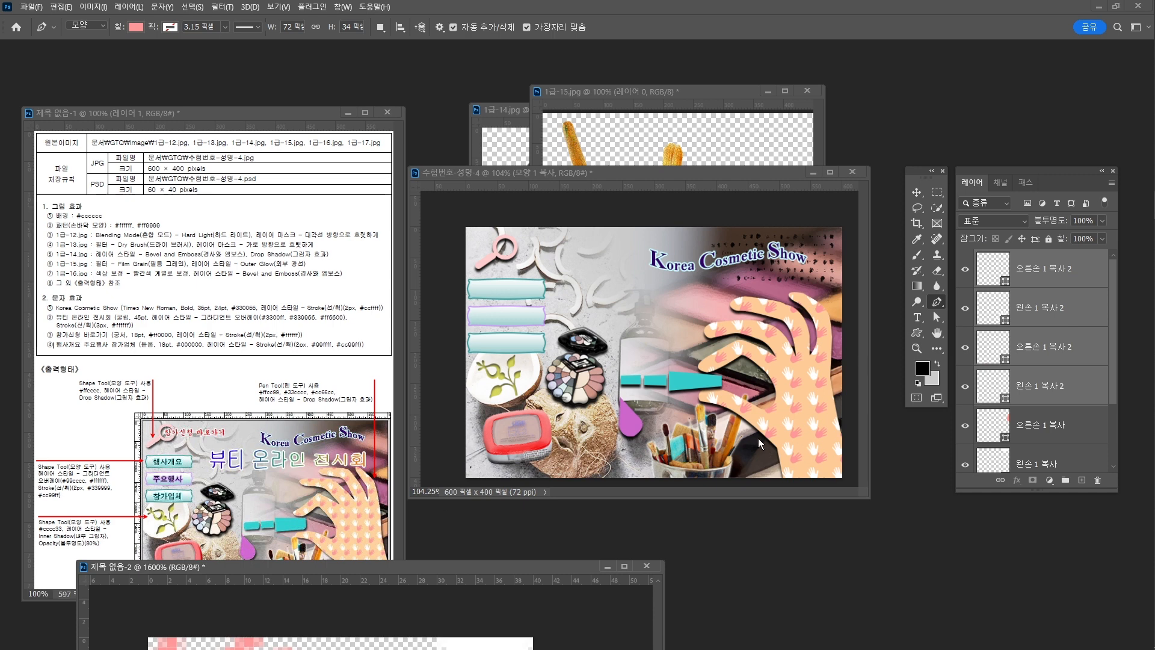
drag(574, 568, 581, 617)
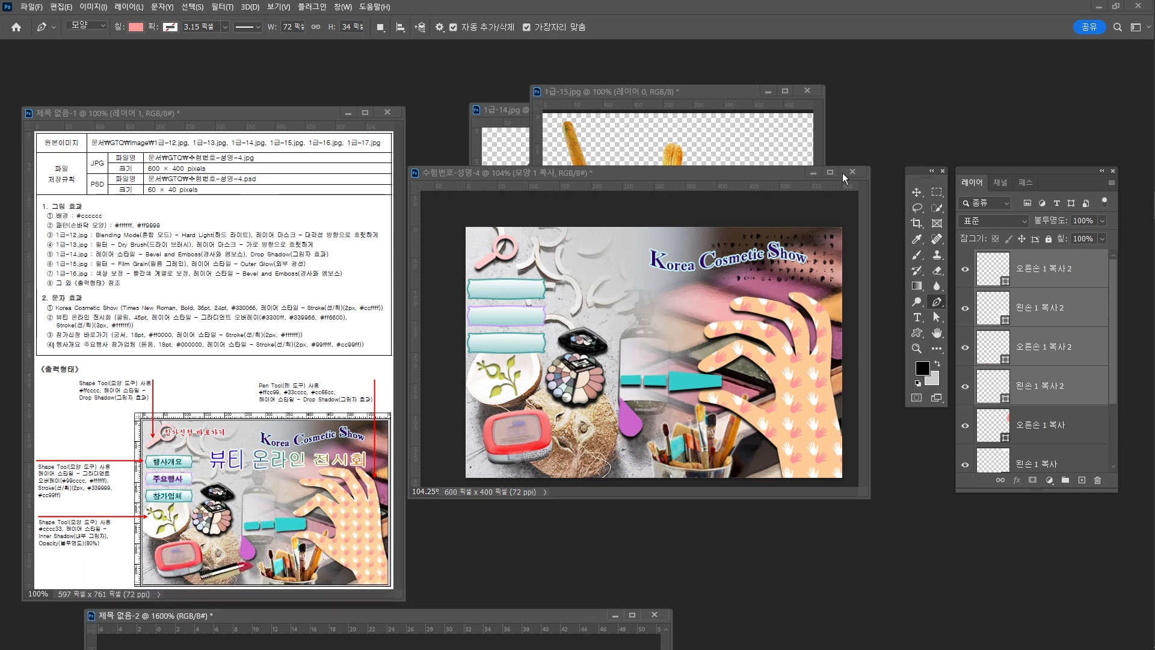
click(738, 171)
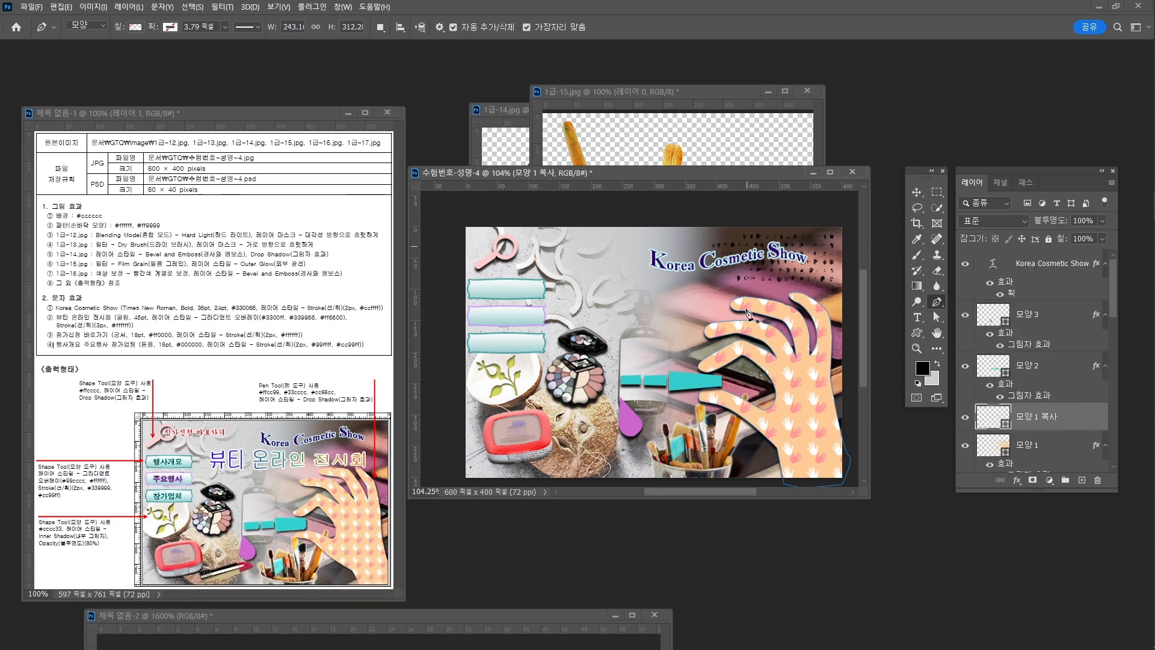
scroll(746, 335, up, 5)
scroll(746, 335, down, 5)
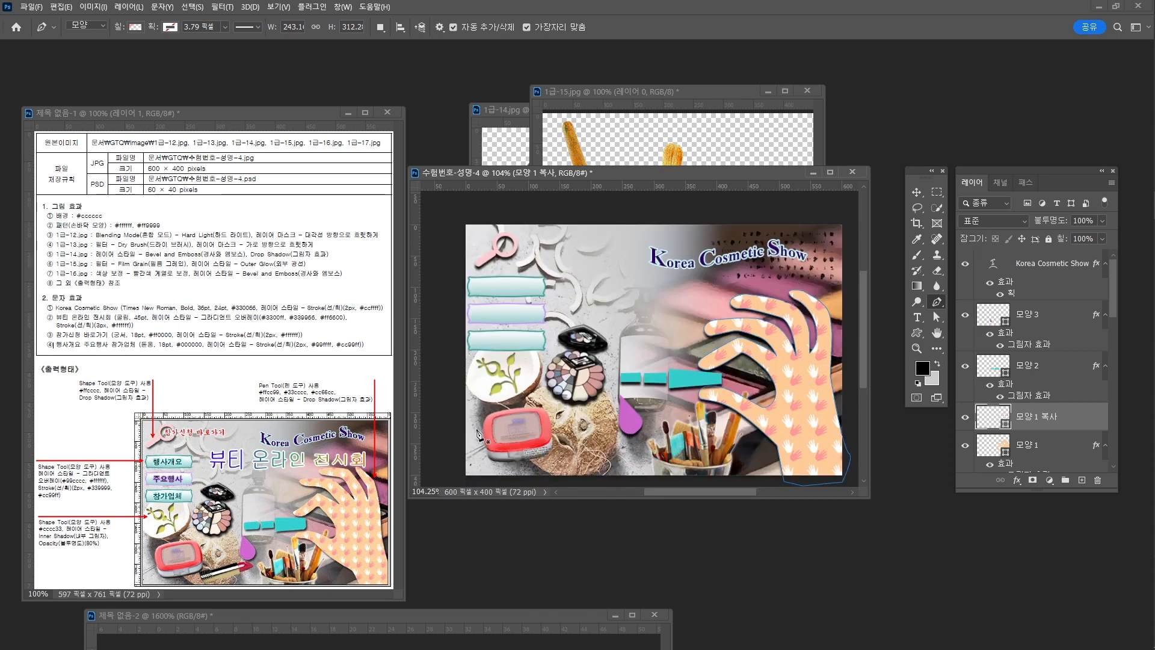
Deselect all layers in the banner and set the font for new text to 굴림.
click(1069, 265)
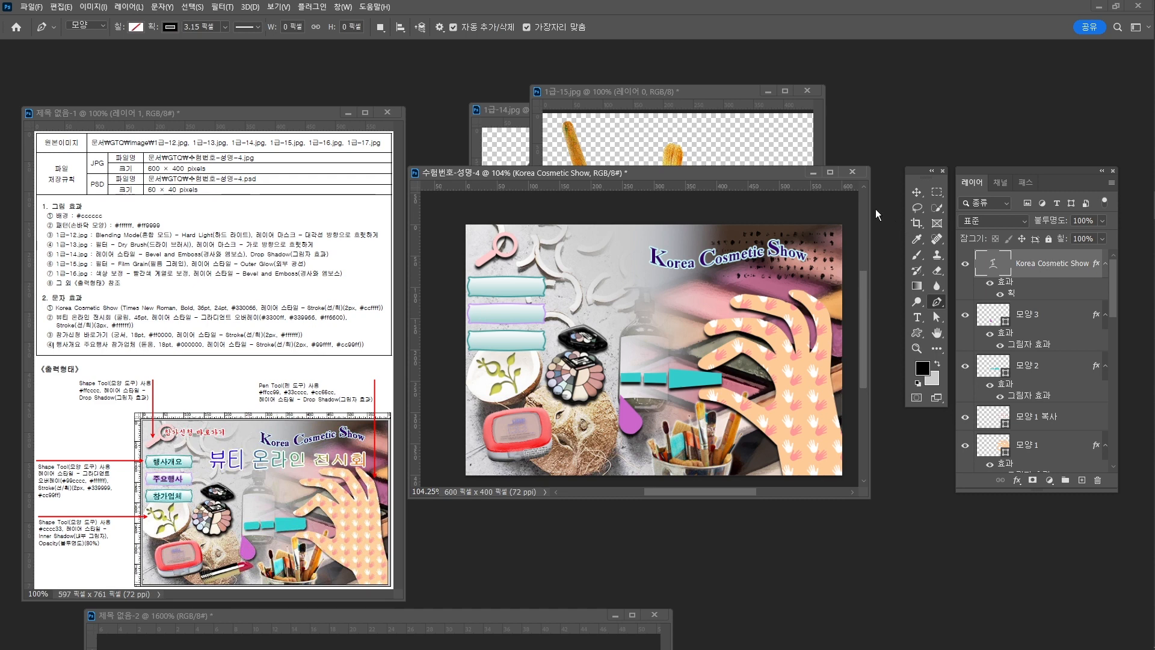
key(v)
click(728, 218)
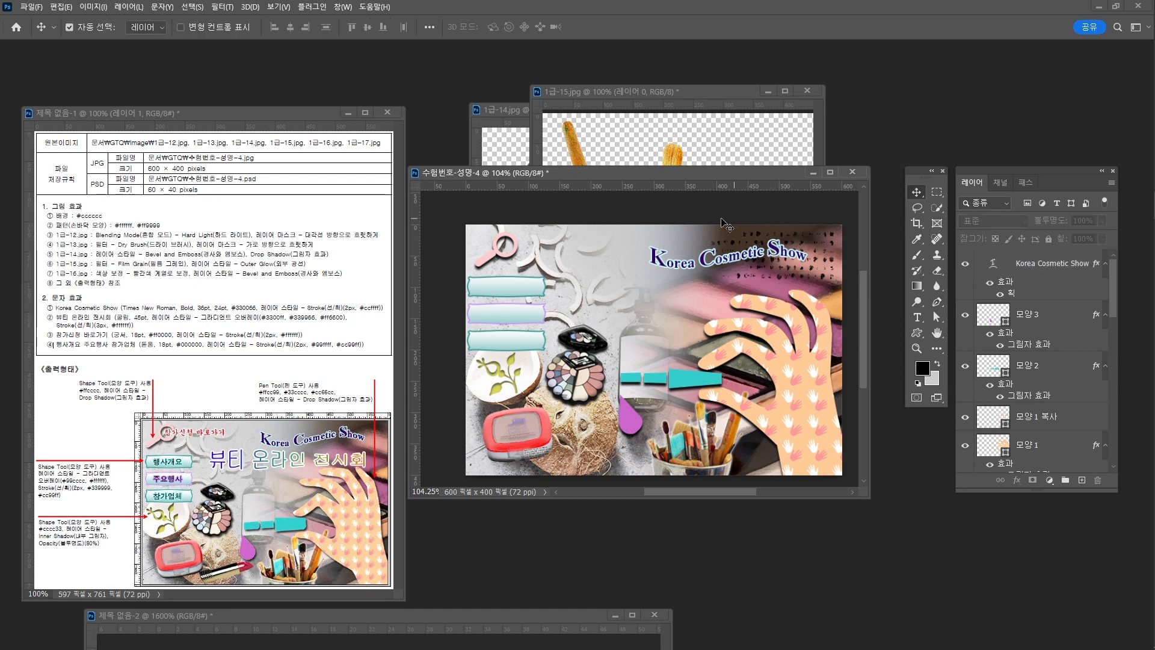
key(t)
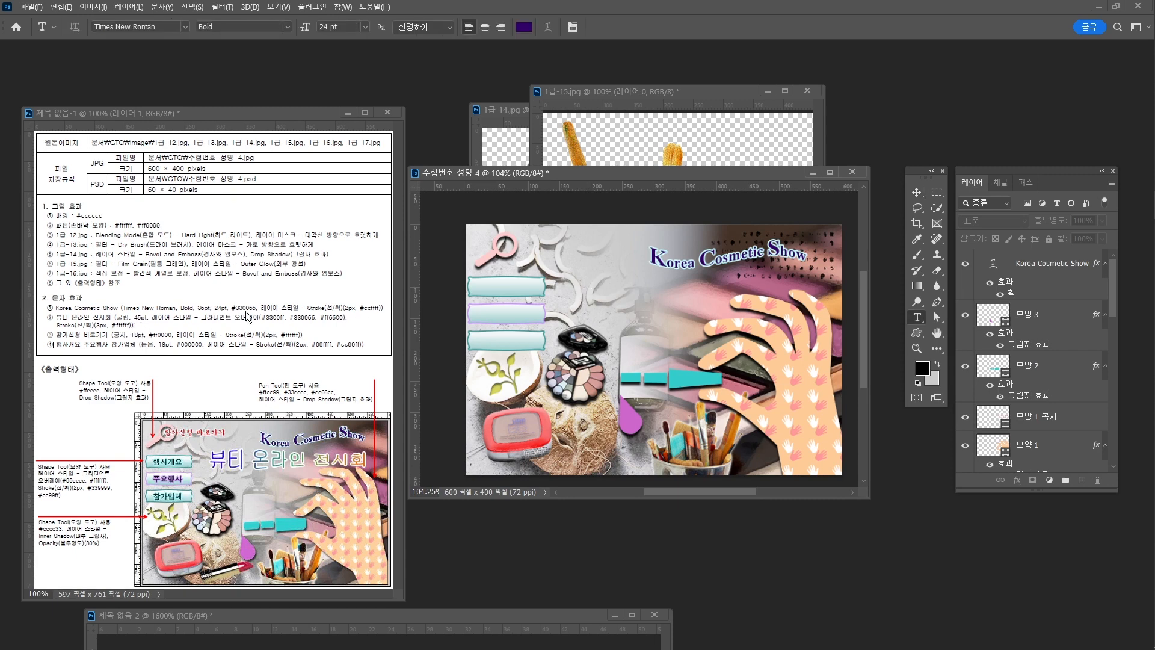
click(158, 30)
text(ㄱ)
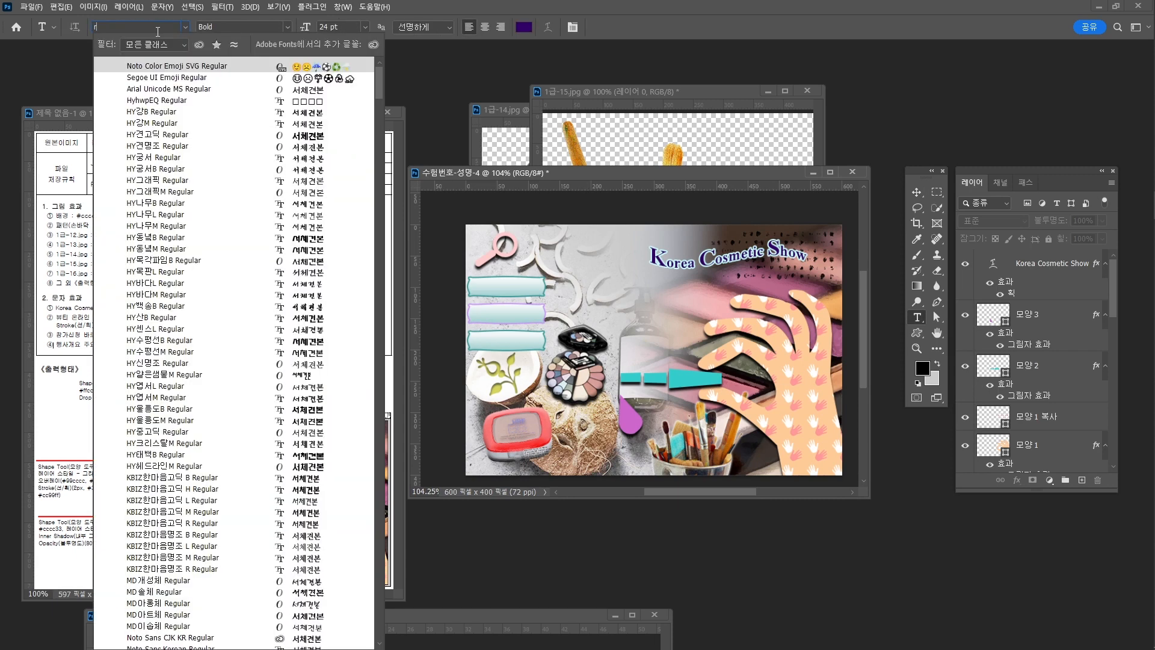
text(ㅜㄹㄹㅣㅁ)
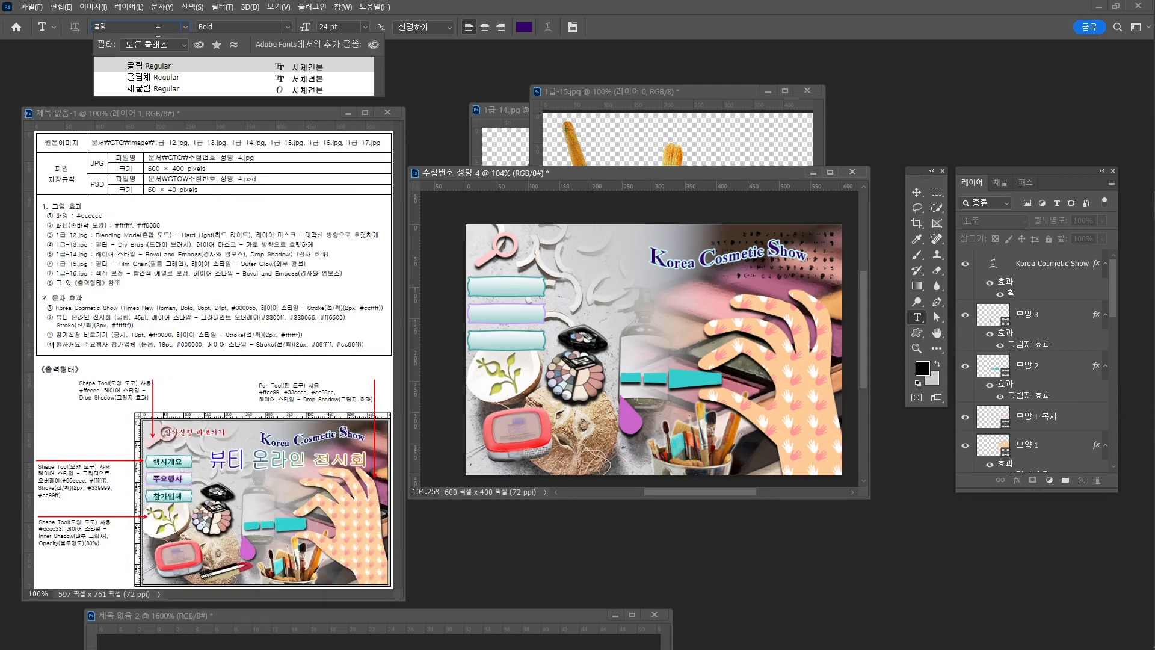
text(ㅊㅔ)
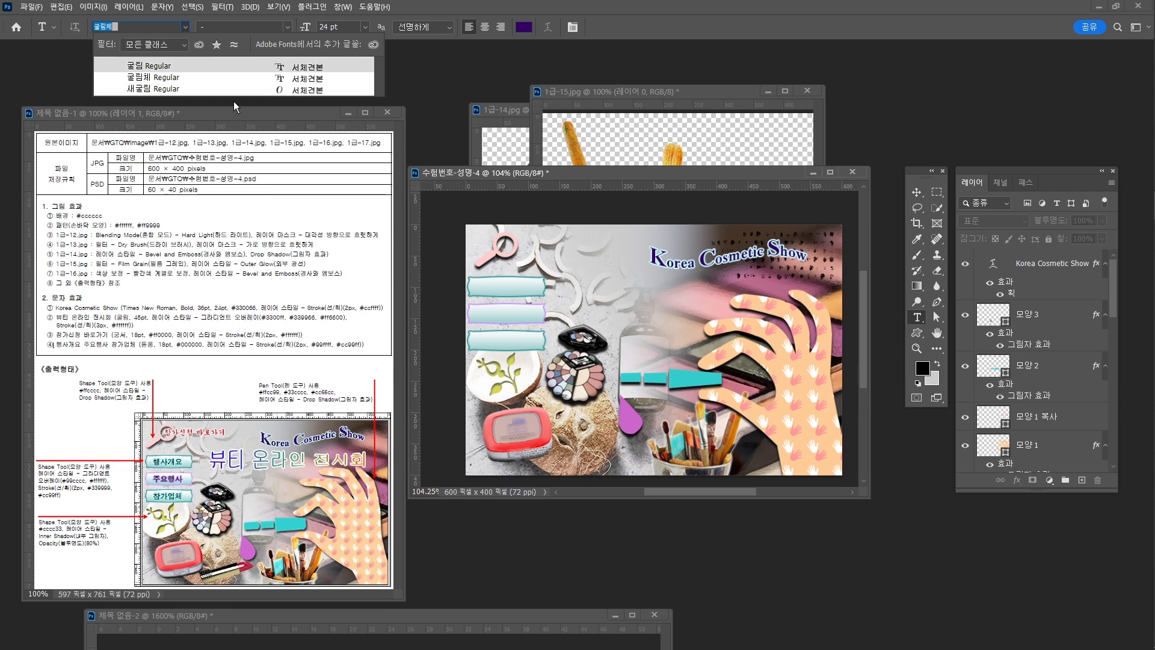
click(155, 67)
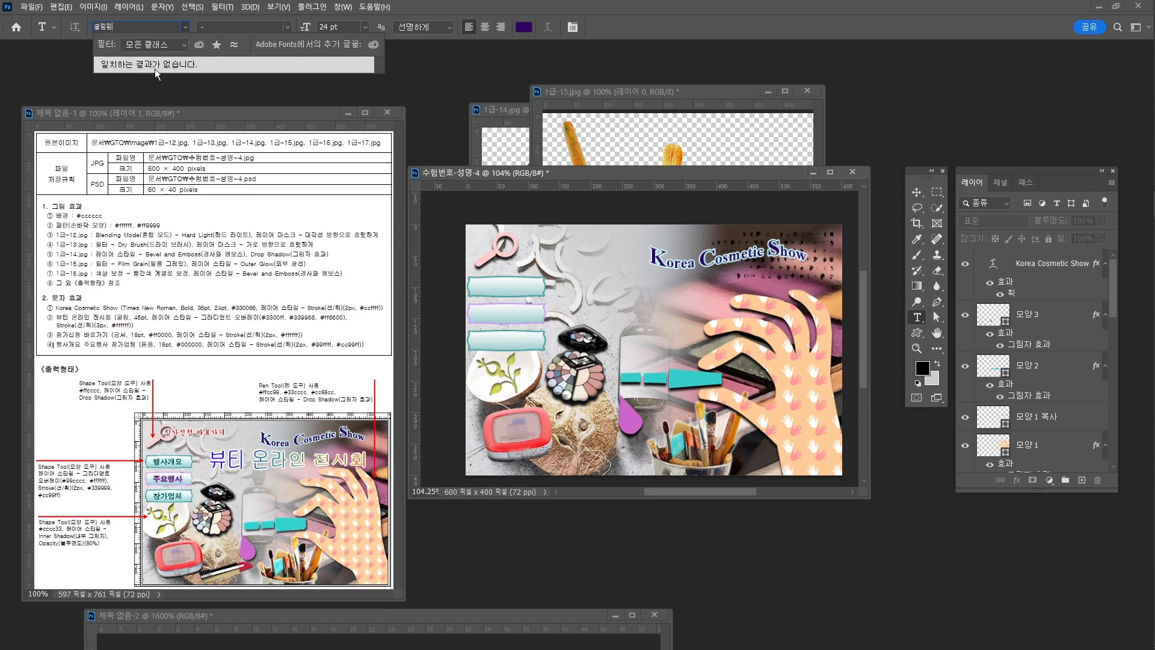
key(BackSpace)
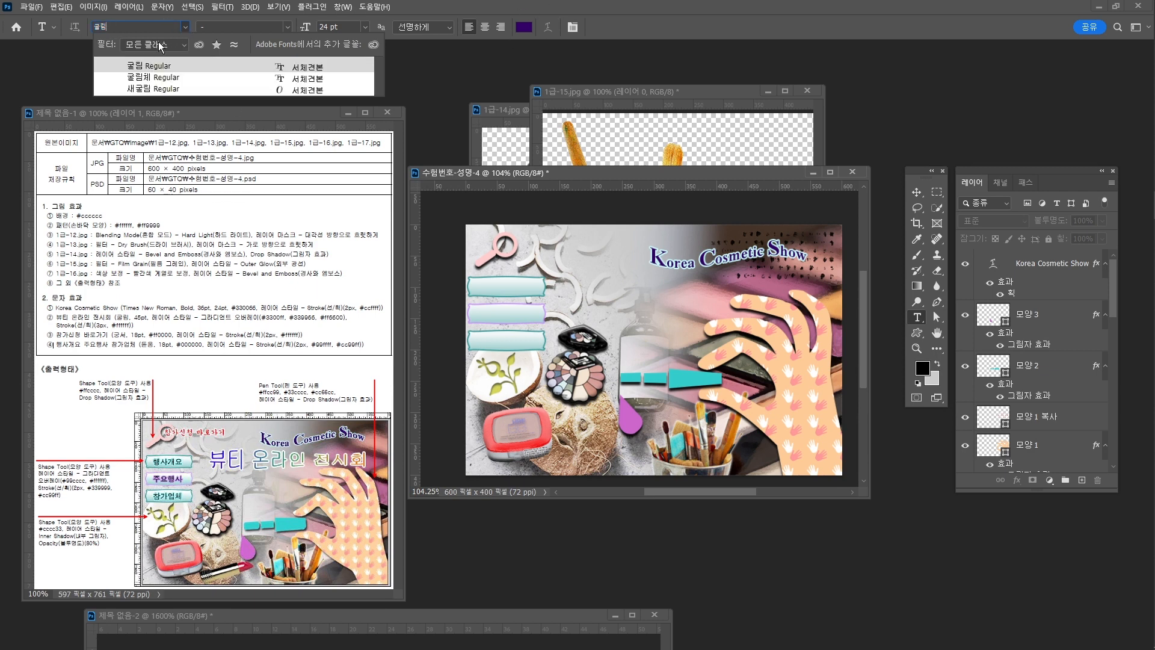
click(165, 66)
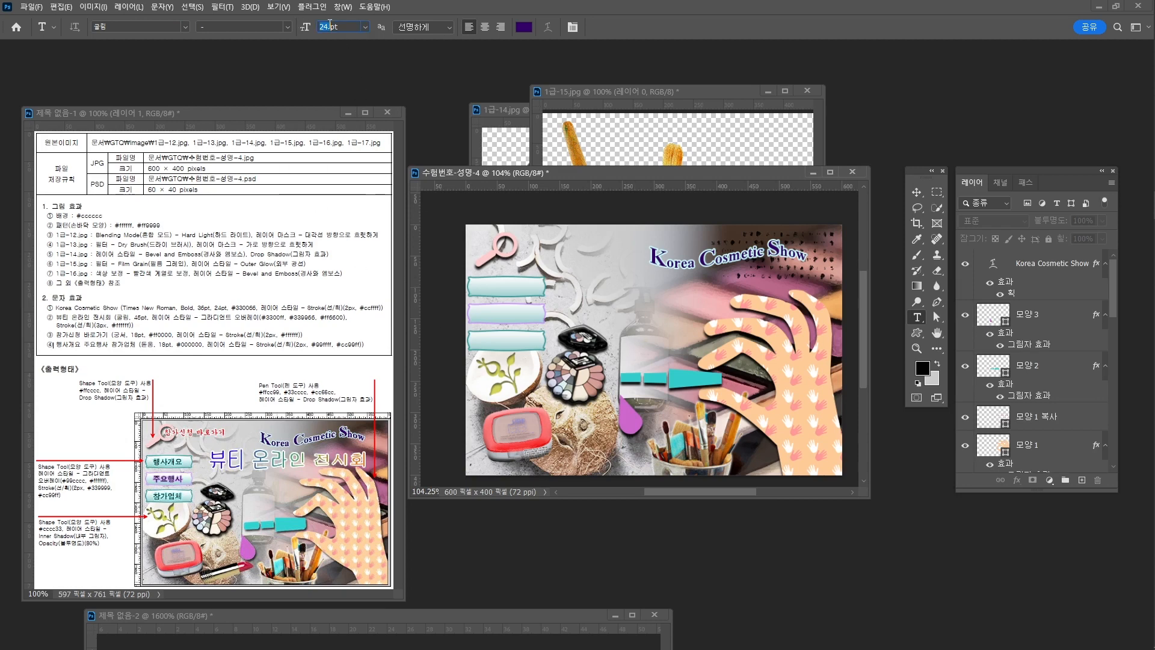
Set the text size to 45 pt and enter 뷰티 온라인 전시회 below the Korea Cosmetic Show title.
text(45)
key(Return)
click(598, 298)
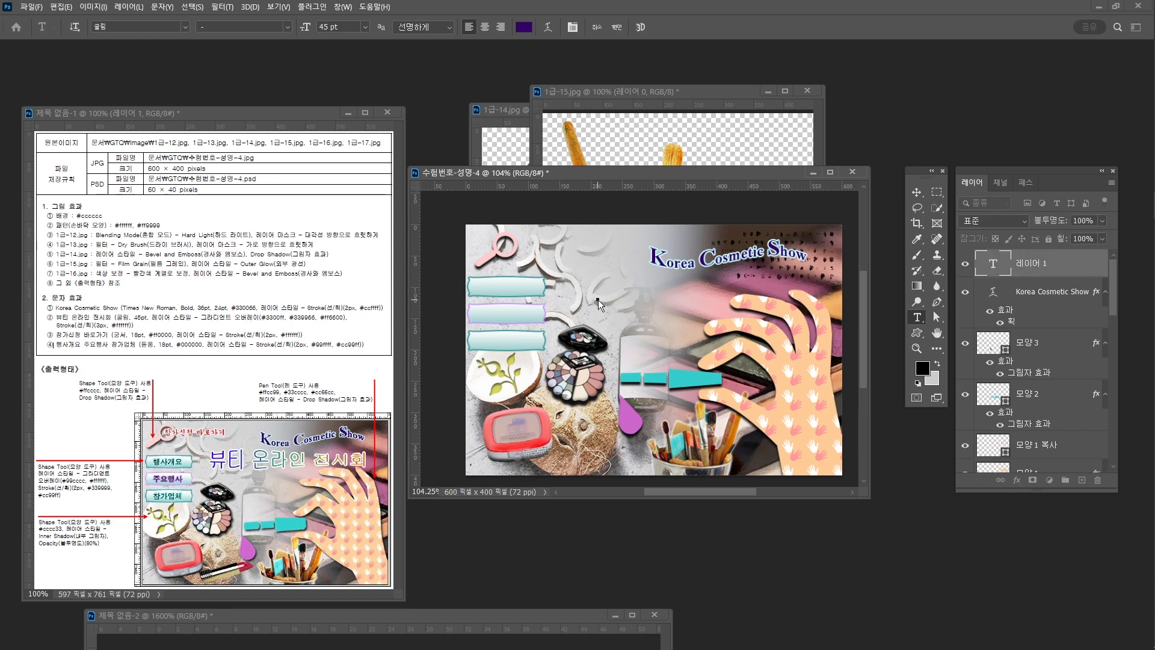
text(뷰티 오)
text(ㄴ라인전시회)
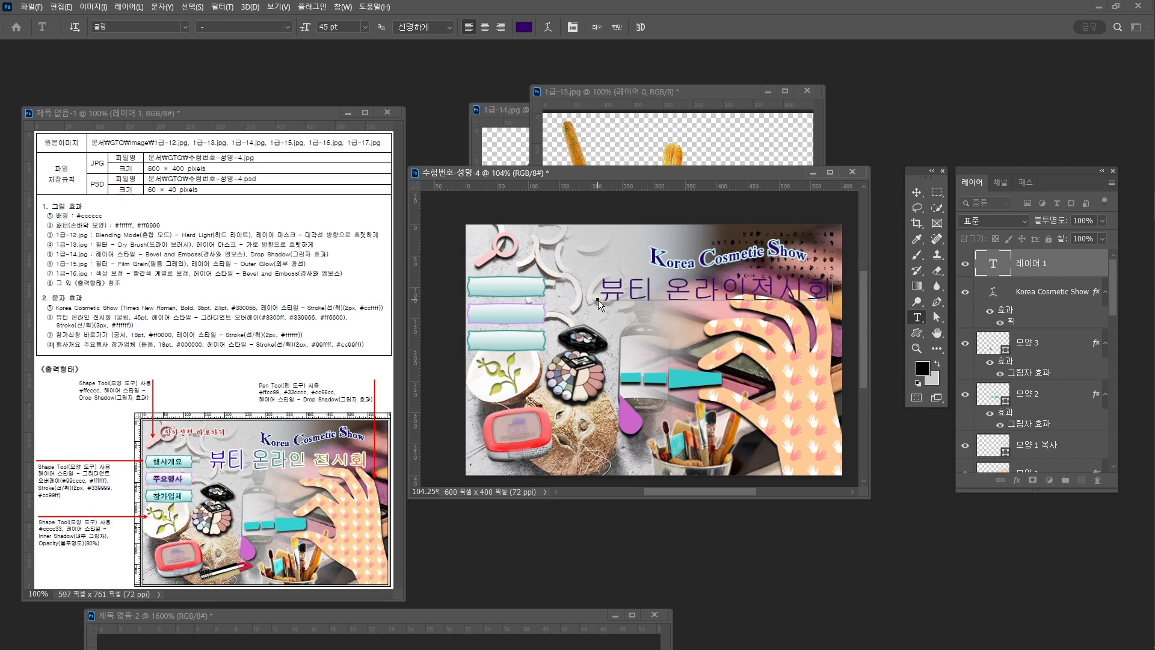
click(747, 289)
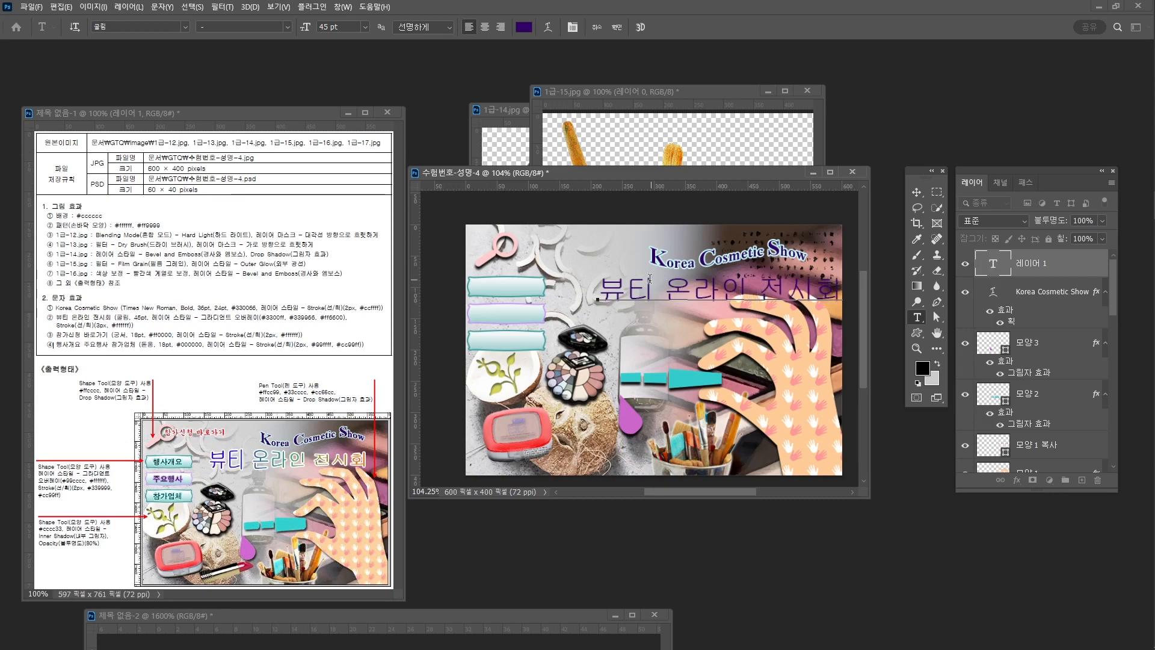
Shift the 뷰티 온라인 전시회 text about 40 px left and slightly down beneath the title, and commit it.
key(ctrl)
drag(732, 299, 705, 303)
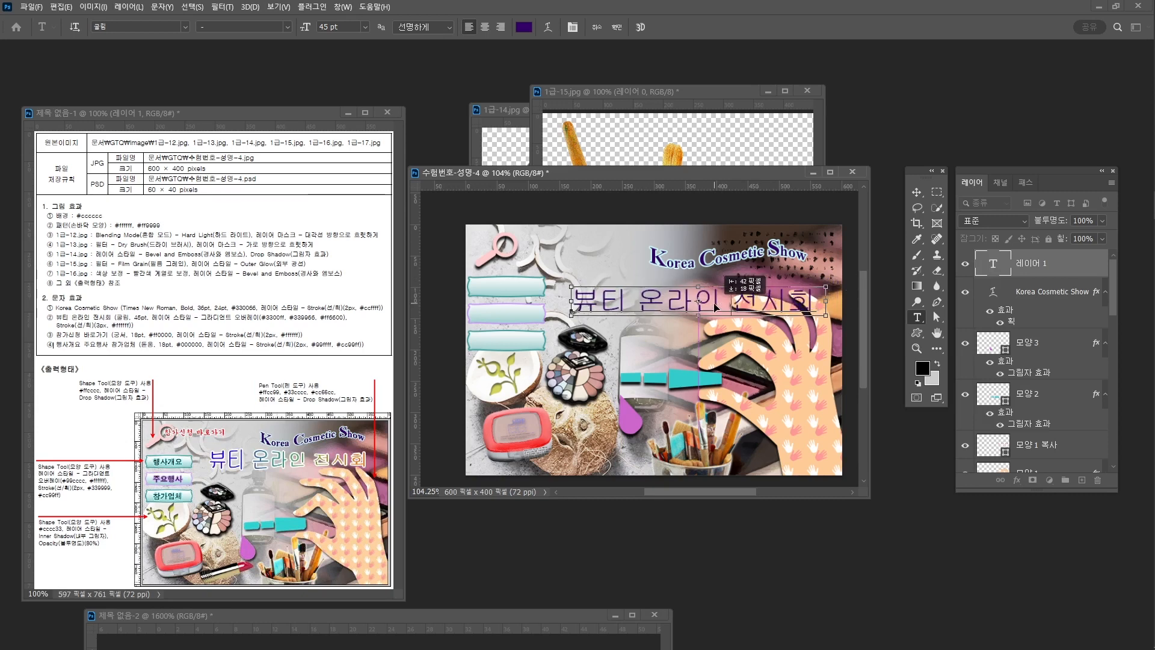
key(ctrl)
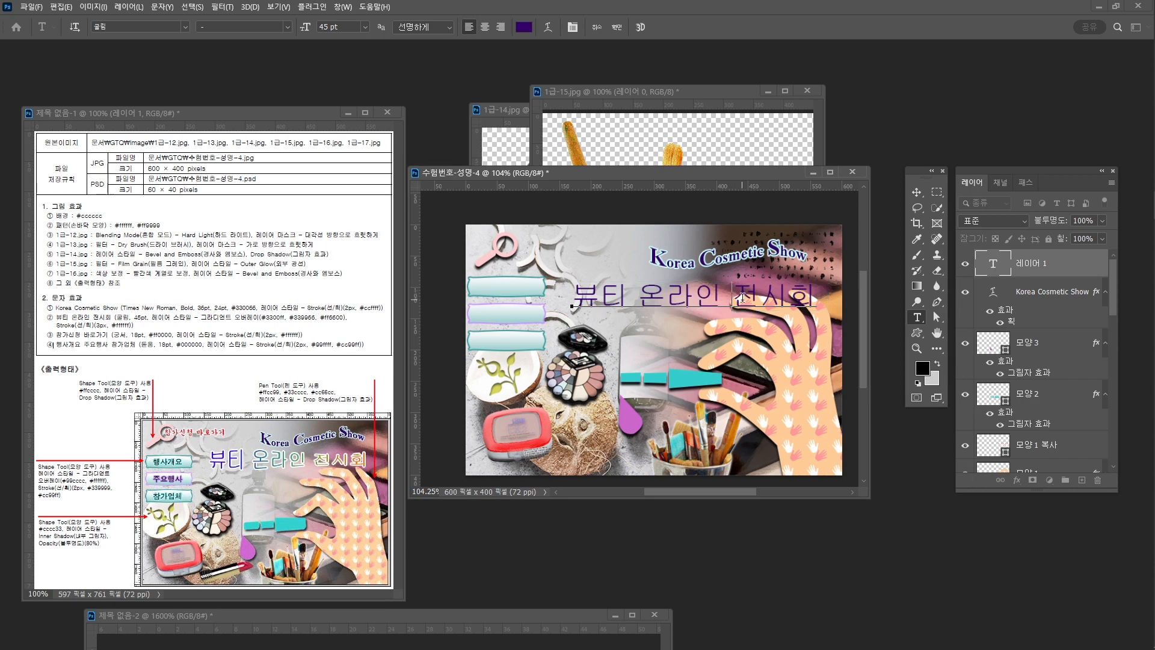
mouse_move(737, 302)
mouse_down()
mouse_move(755, 309)
mouse_move(748, 286)
mouse_move(738, 294)
mouse_up()
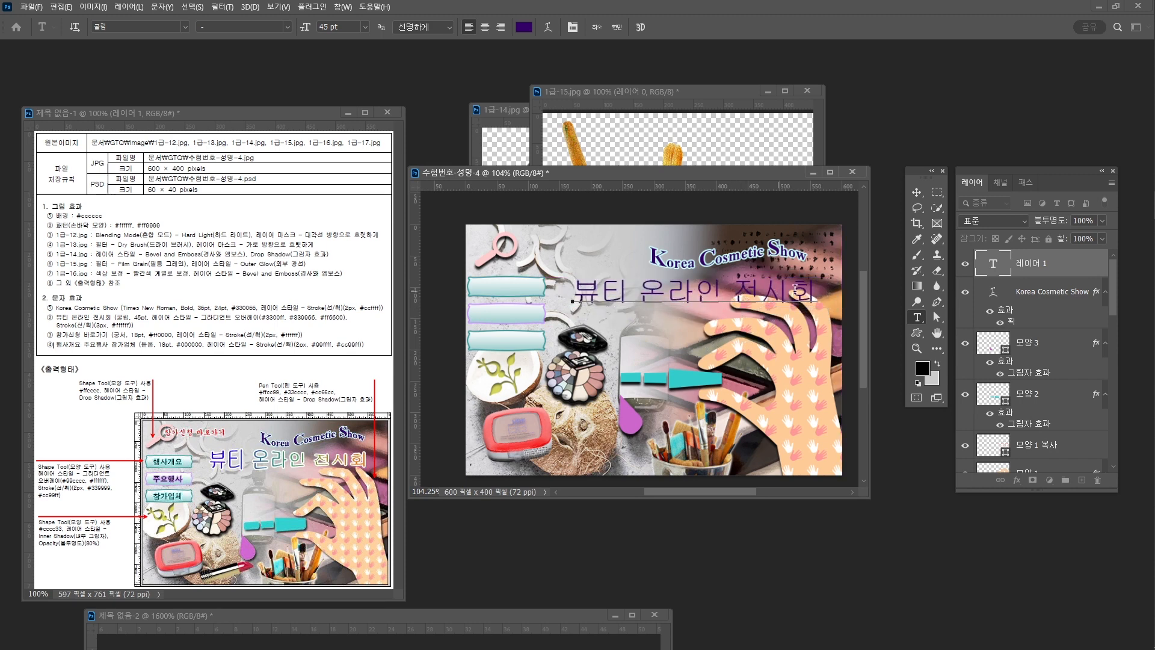
click(615, 29)
Add a Gradient Overlay to the 뷰티 온라인 전시회 text, insert a color stop at 49%, and set the starting stop to #3300ff.
click(1016, 481)
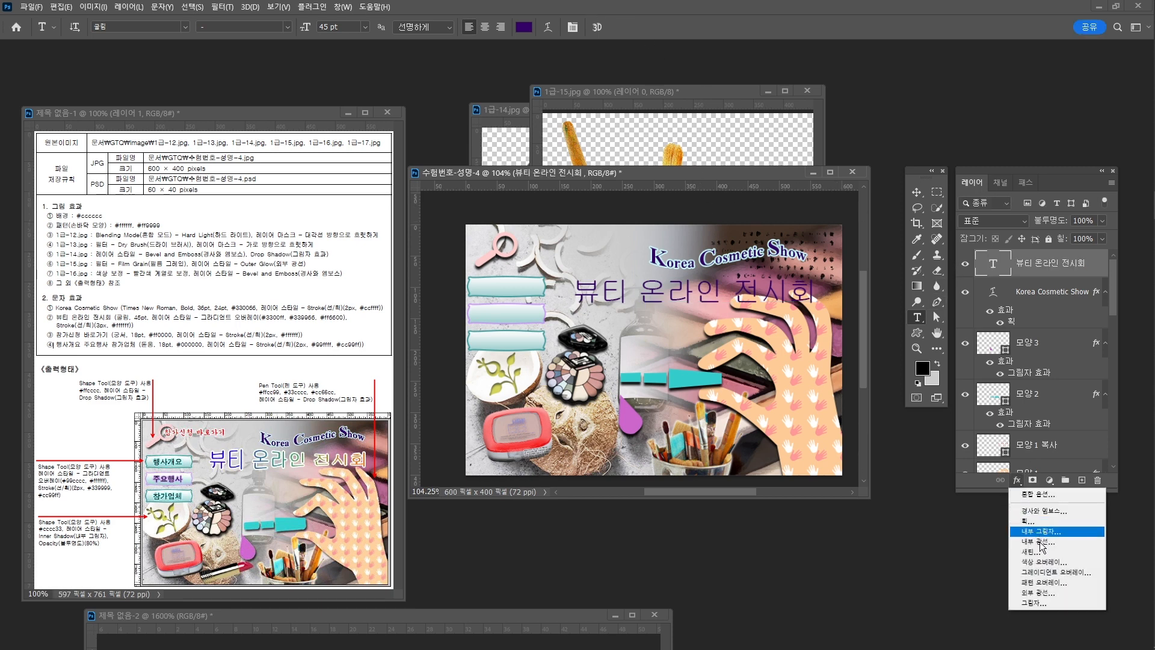
click(1050, 576)
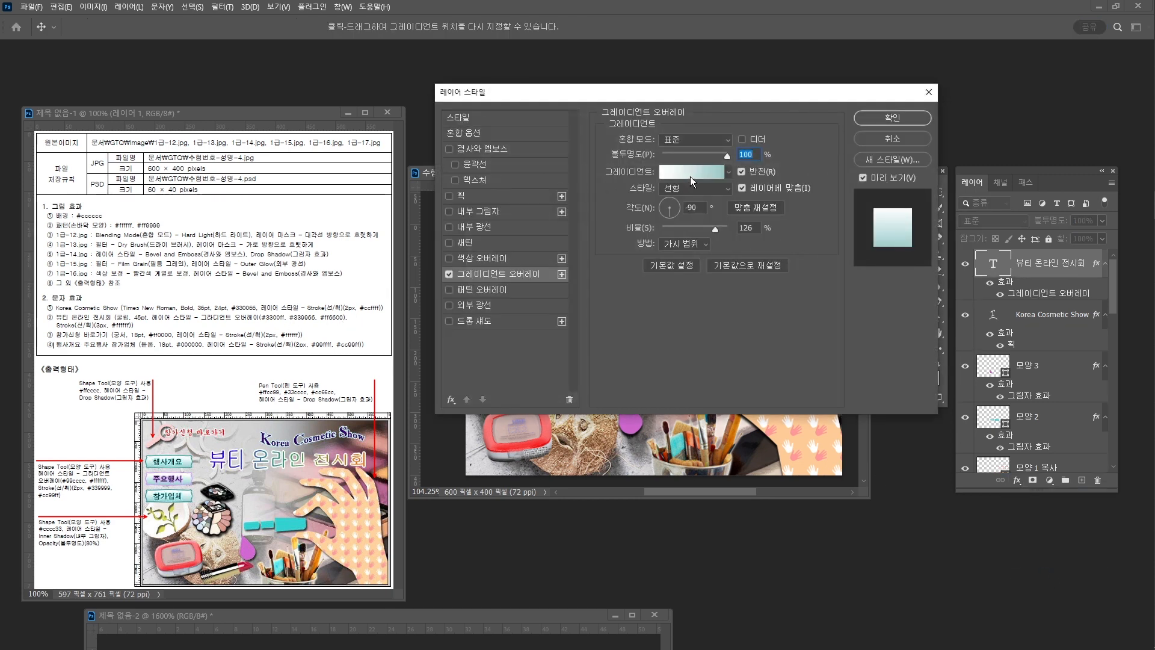
click(690, 175)
click(635, 330)
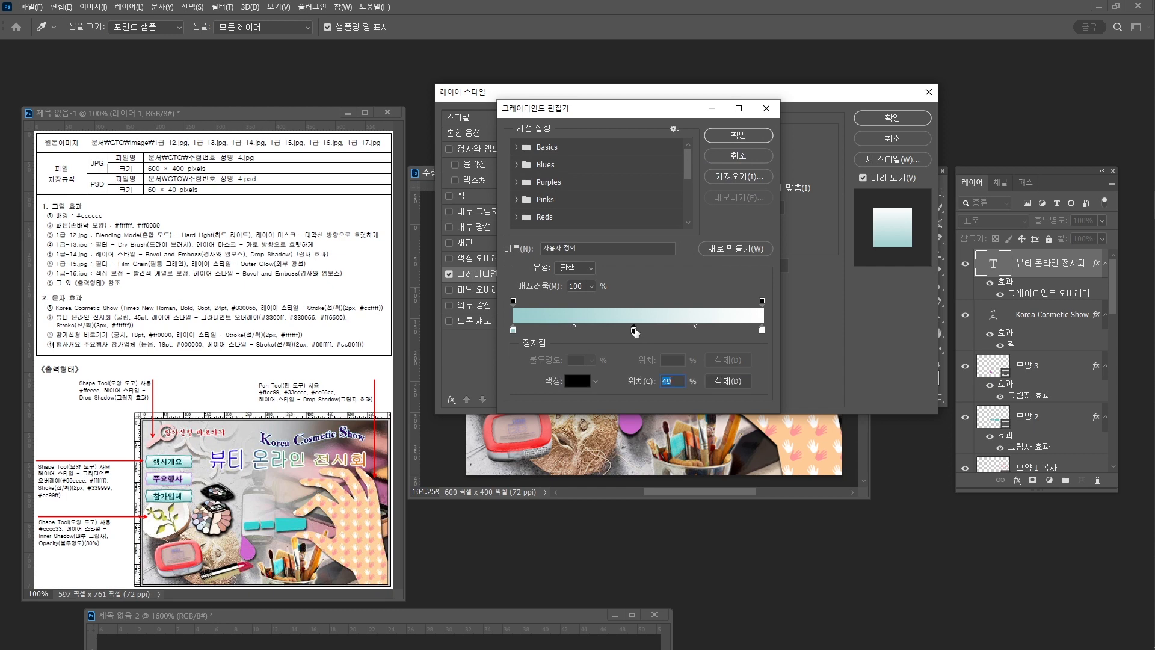
double_click(513, 330)
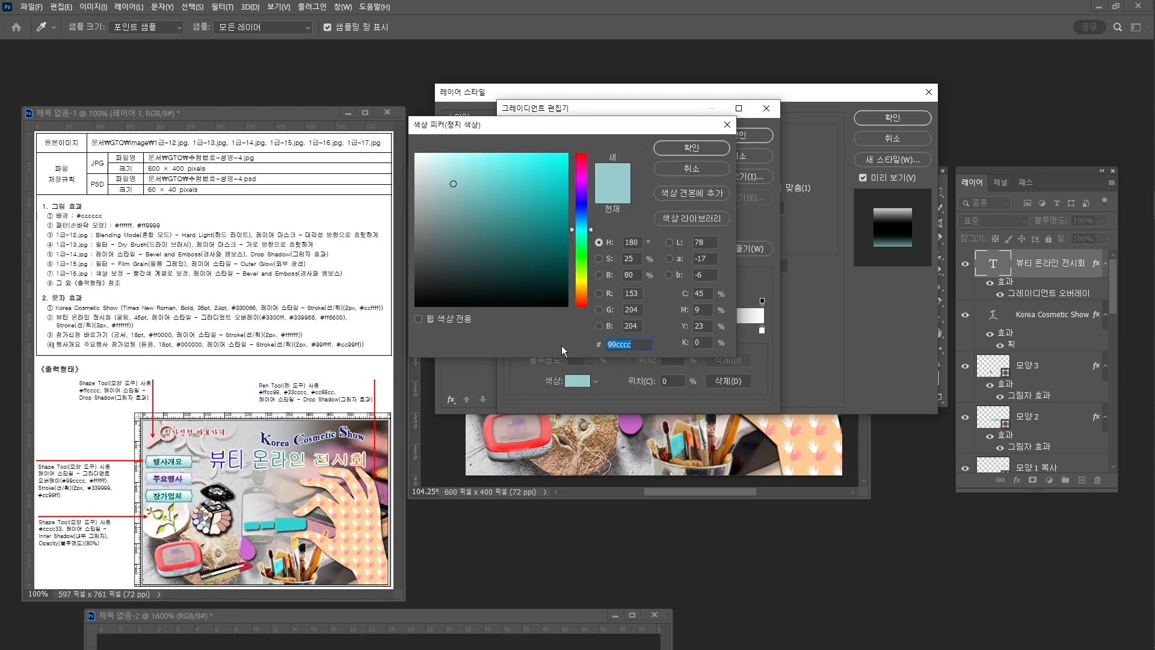
text(3300)
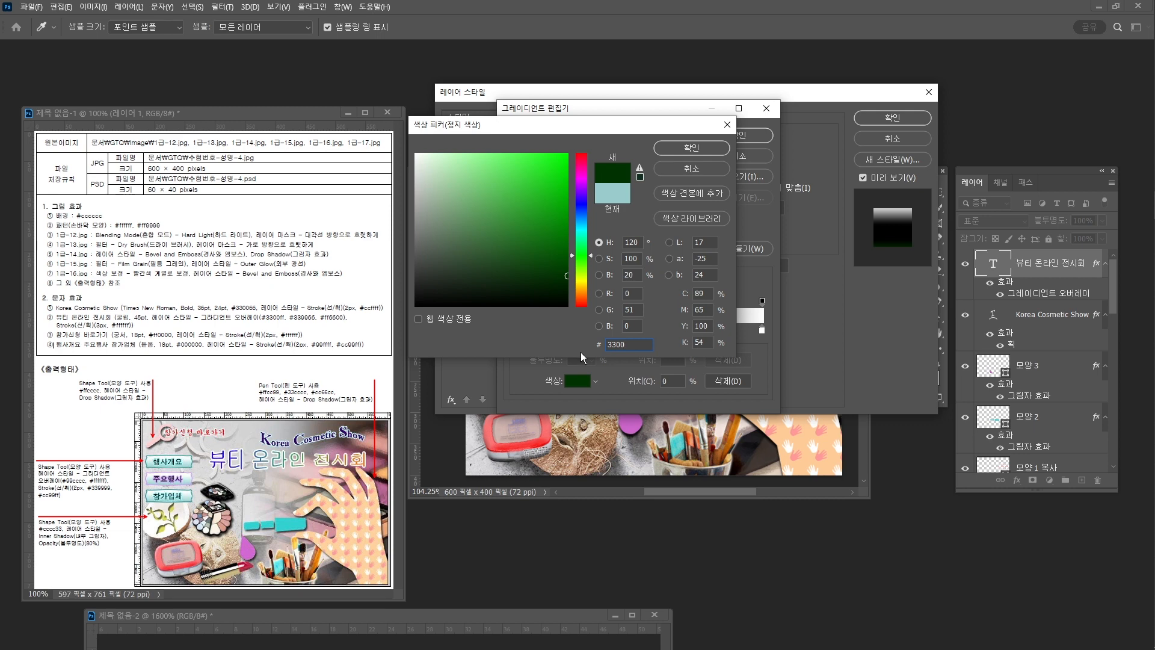
text(ff)
key(Return)
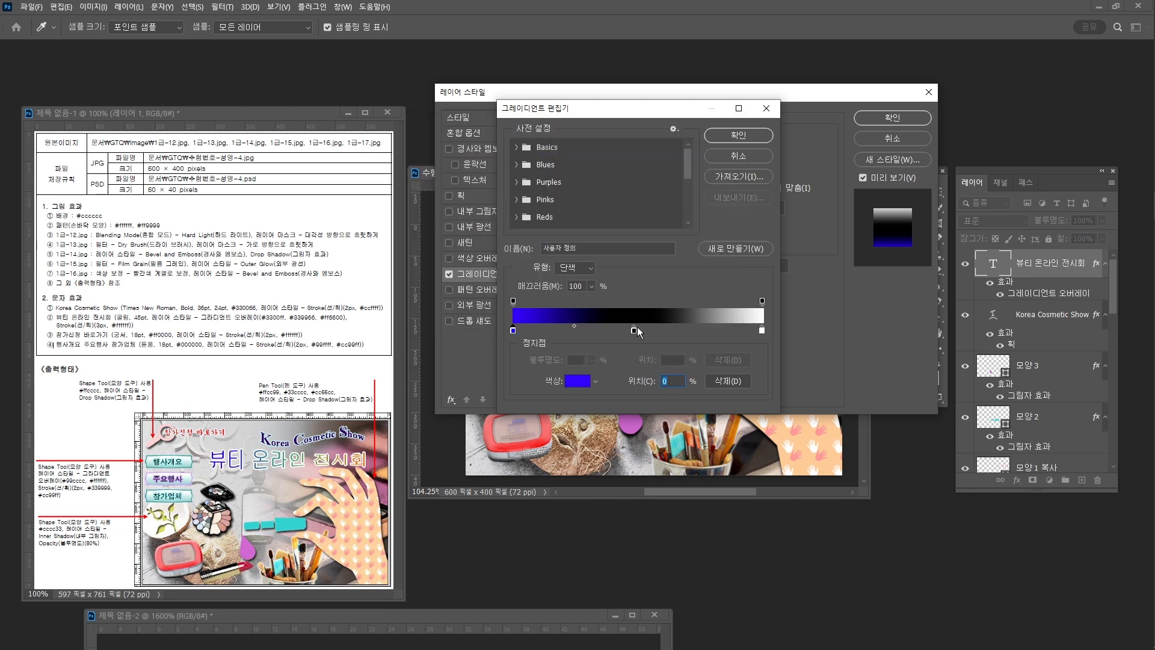
Set the gradient's middle color stop to #339966.
double_click(633, 330)
text(f3)
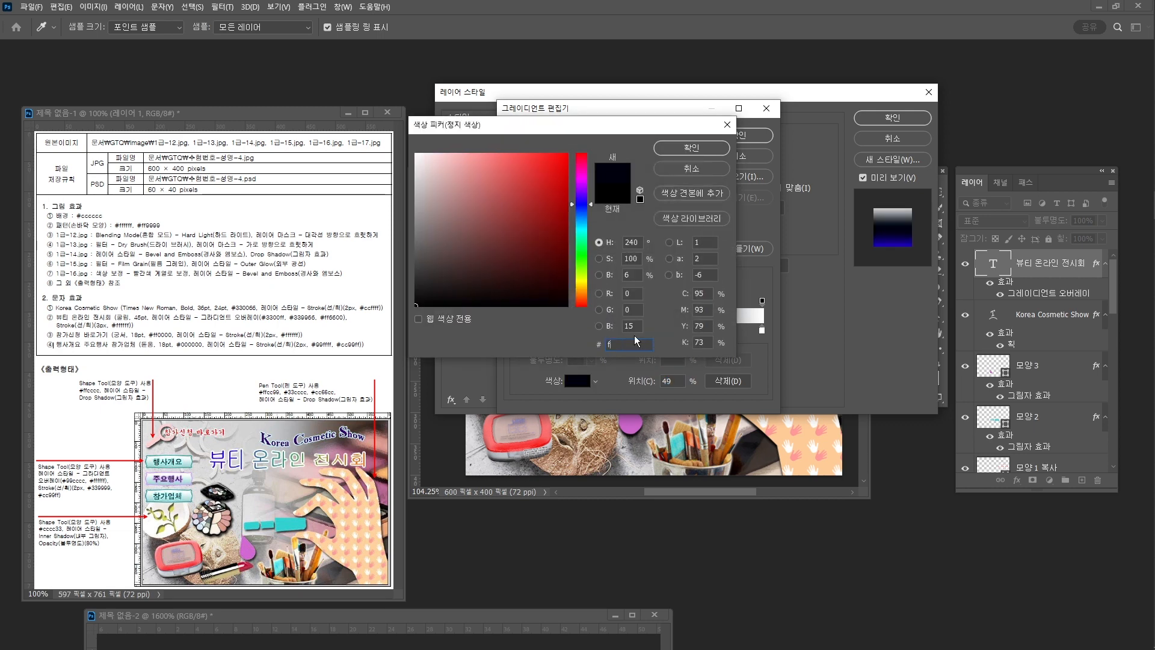
key(BackSpace)
key(BackSpace)
text(339966)
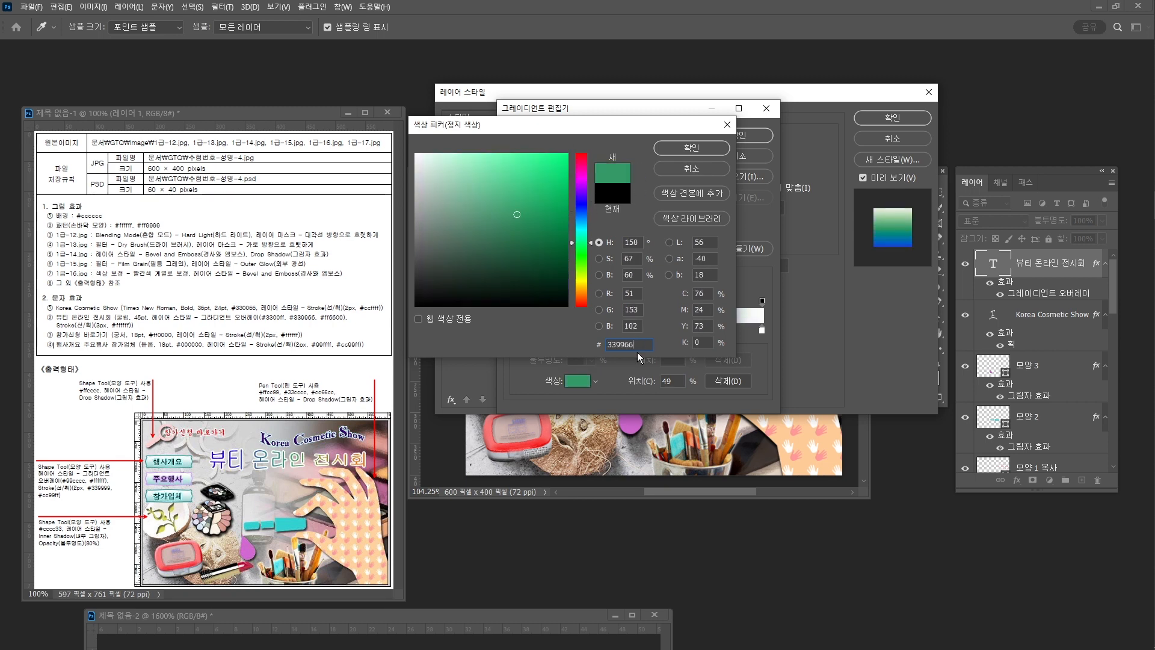
key(Return)
Set the gradient's end color stop to #ff6600, accept the gradient, and uncover the text by moving the layer style dialog.
double_click(762, 330)
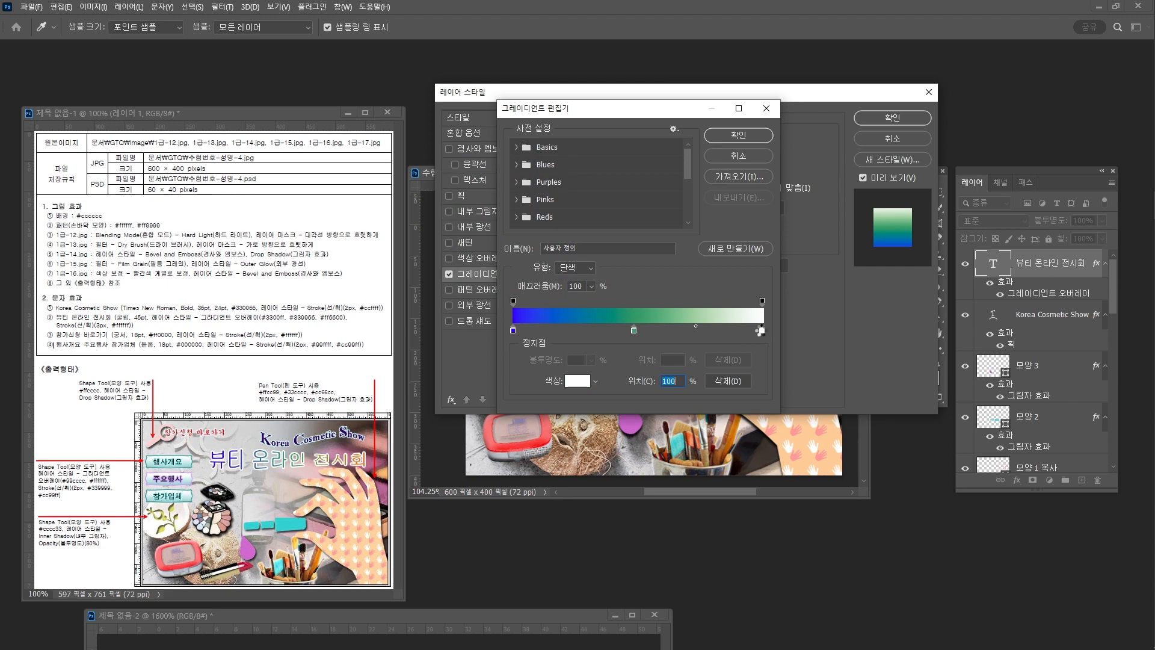
text(ff6600)
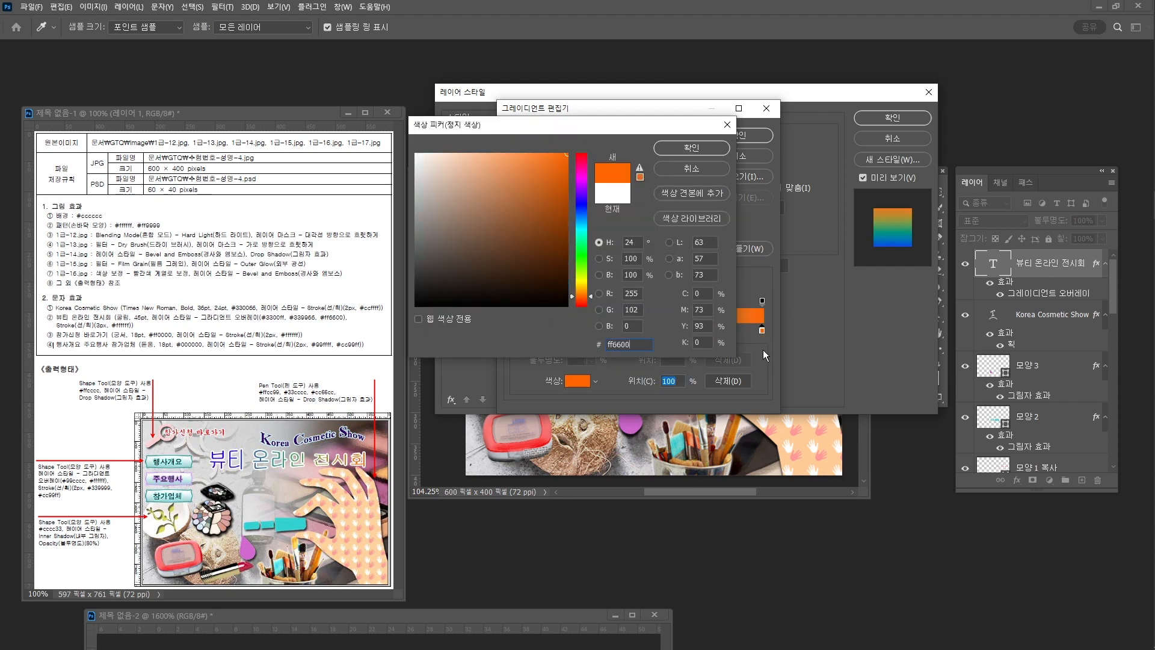
key(Return)
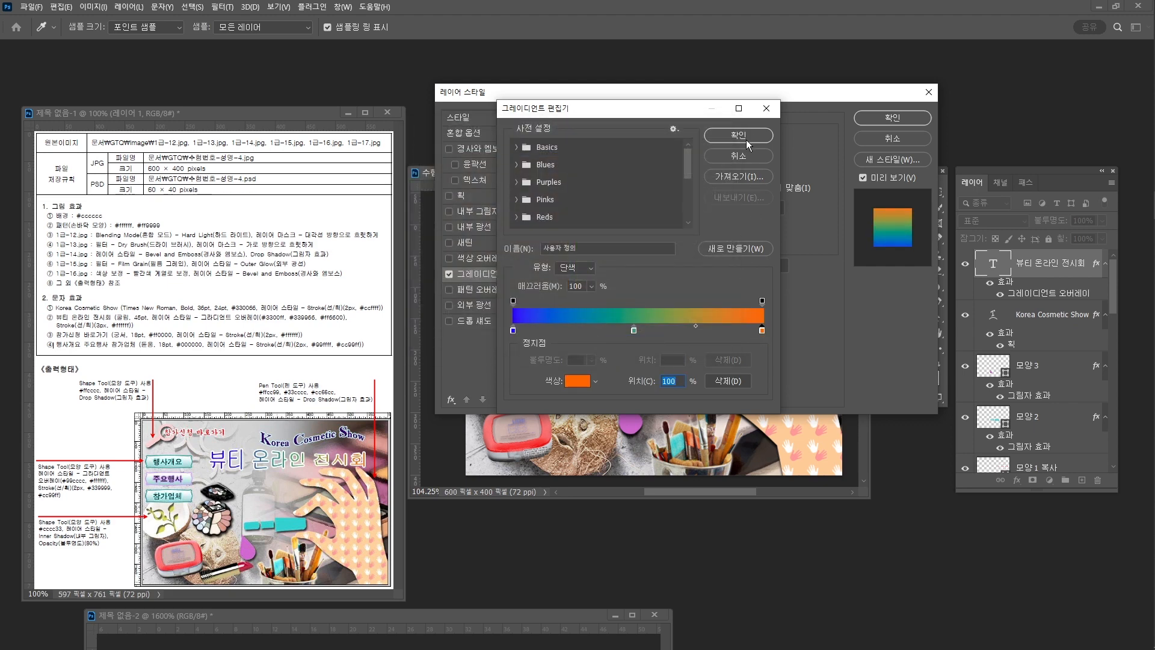
click(746, 139)
drag(669, 90, 690, 366)
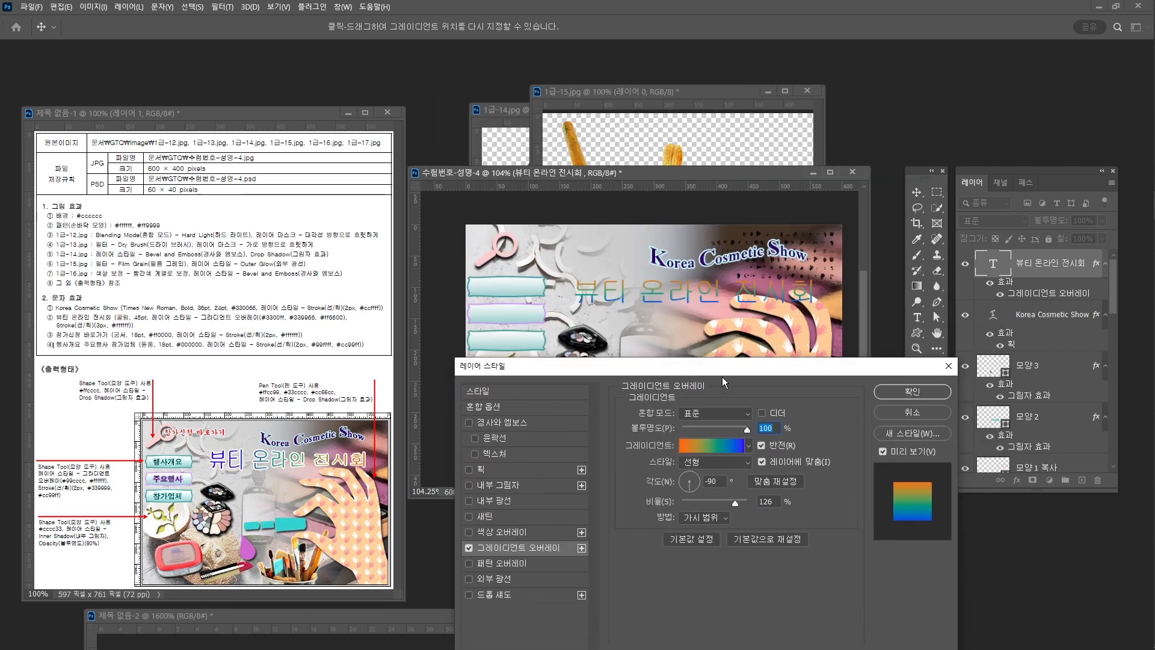
Move the layer style dialog up and set the 뷰티 온라인 전시회 text's Gradient Overlay angle to 153°.
drag(723, 369, 712, 338)
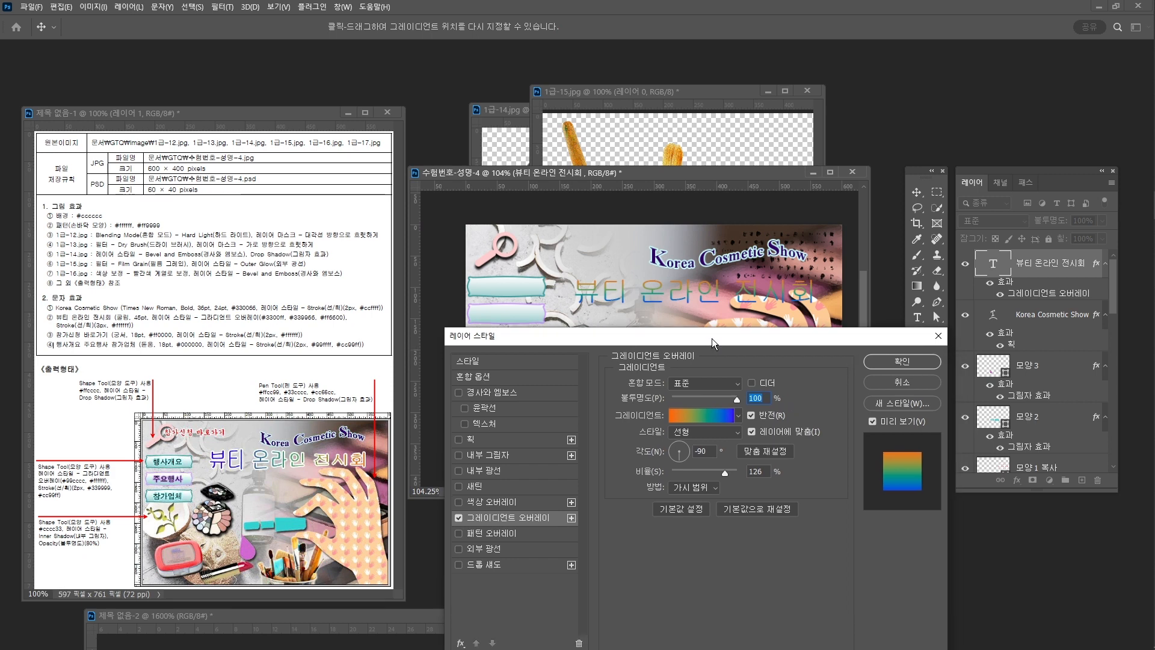
click(686, 449)
click(670, 449)
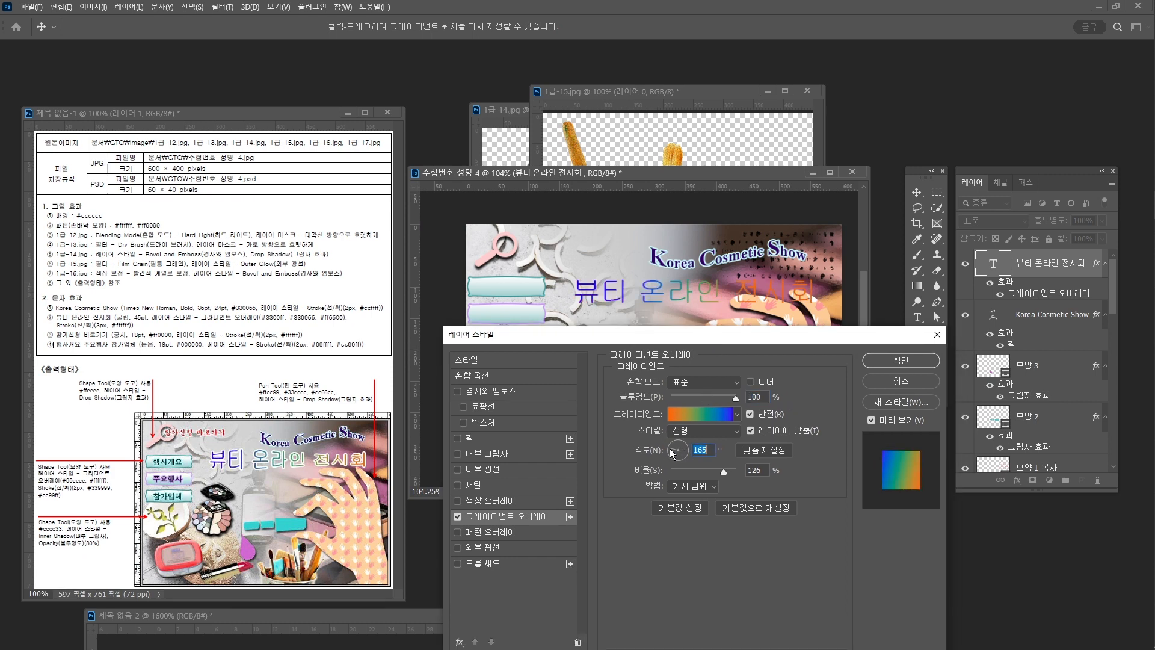
click(669, 451)
click(673, 452)
Move the gradient's middle color stop to 50% and accept the gradient.
click(710, 413)
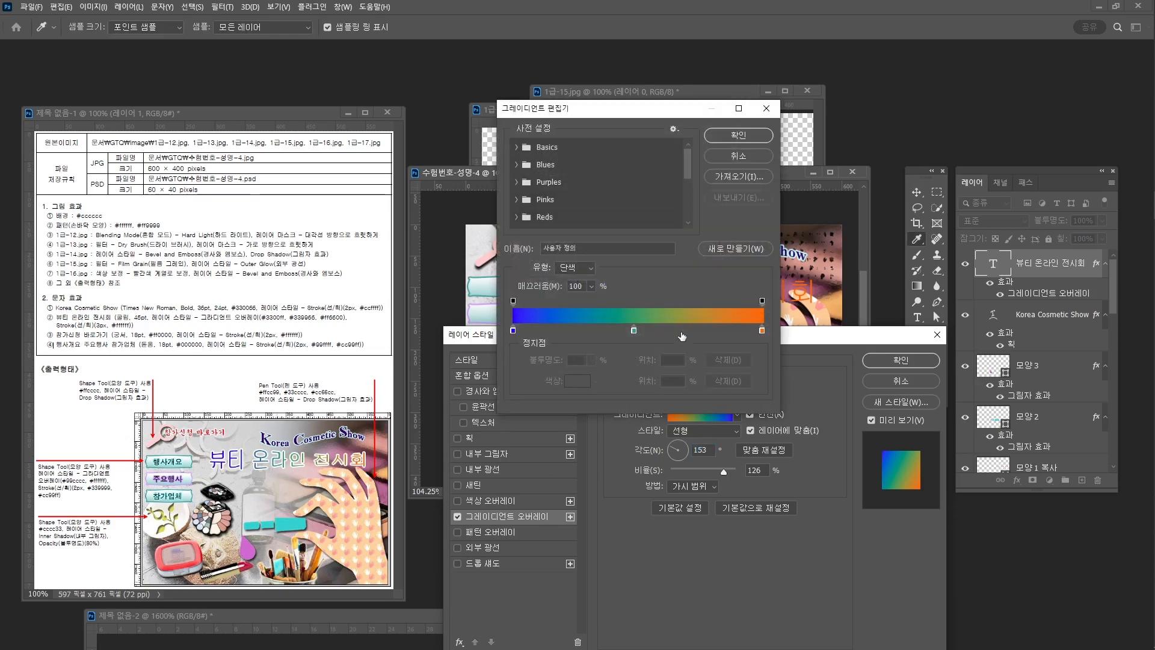
drag(636, 330, 722, 327)
click(637, 330)
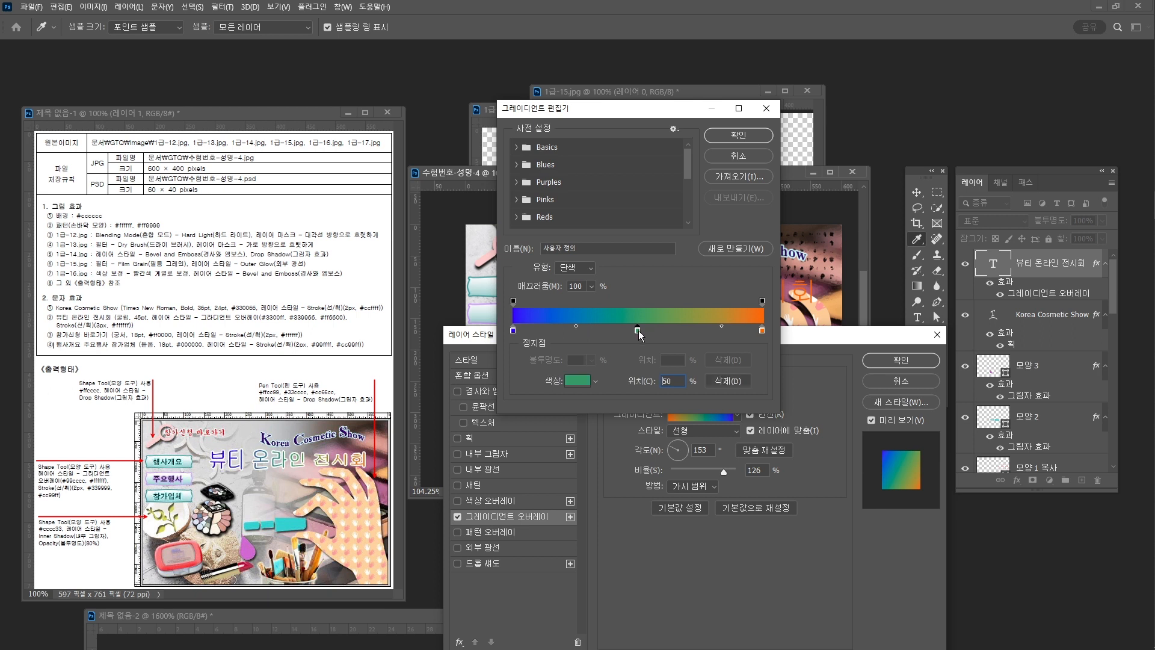
drag(574, 330, 569, 361)
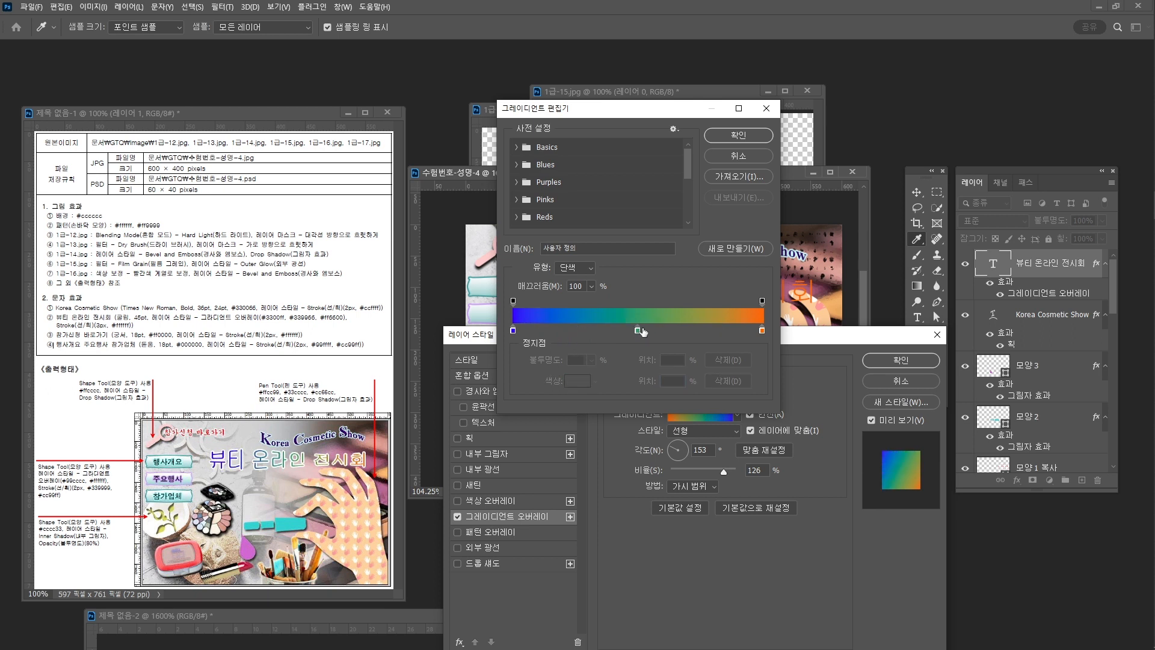
click(572, 326)
click(724, 136)
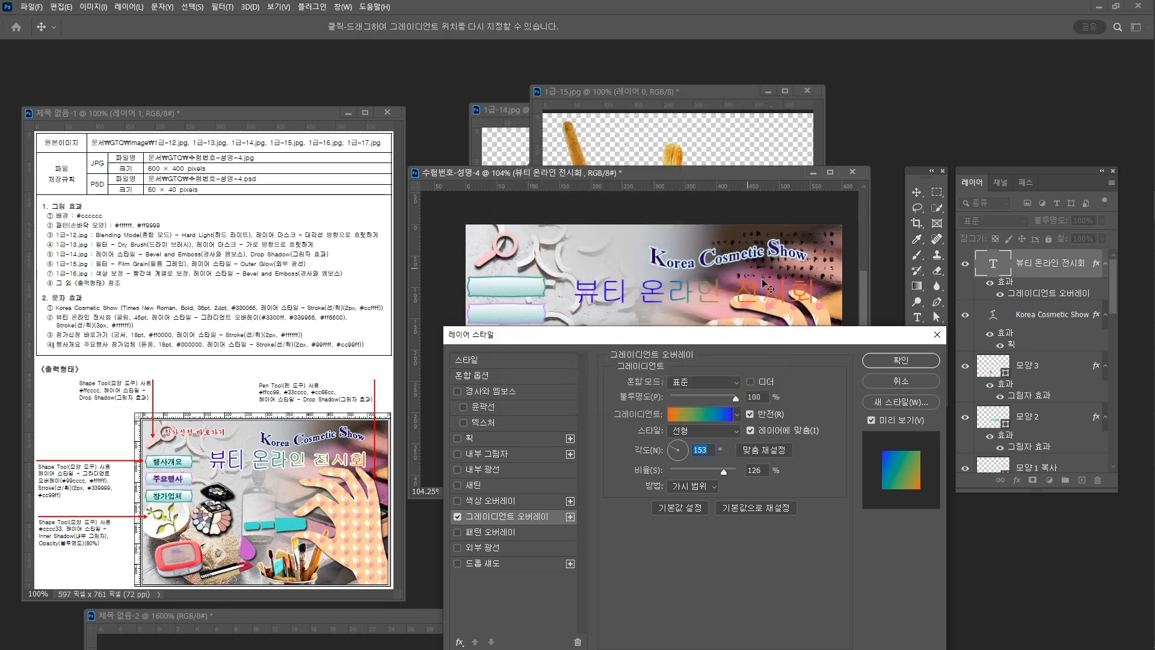
click(705, 419)
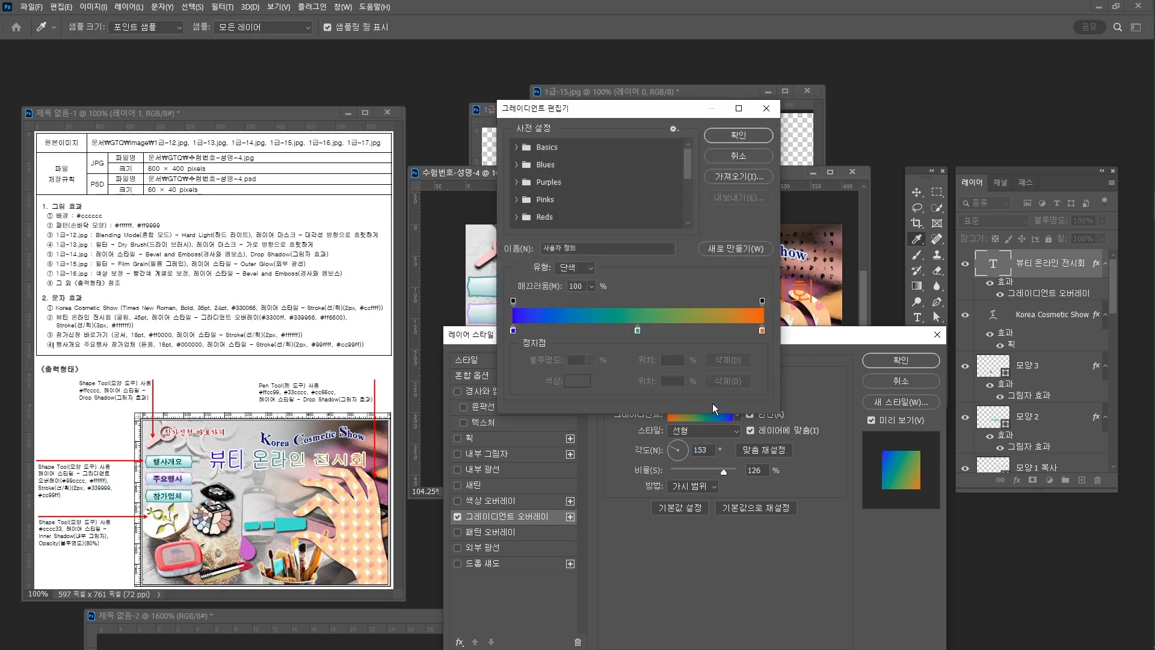
click(742, 163)
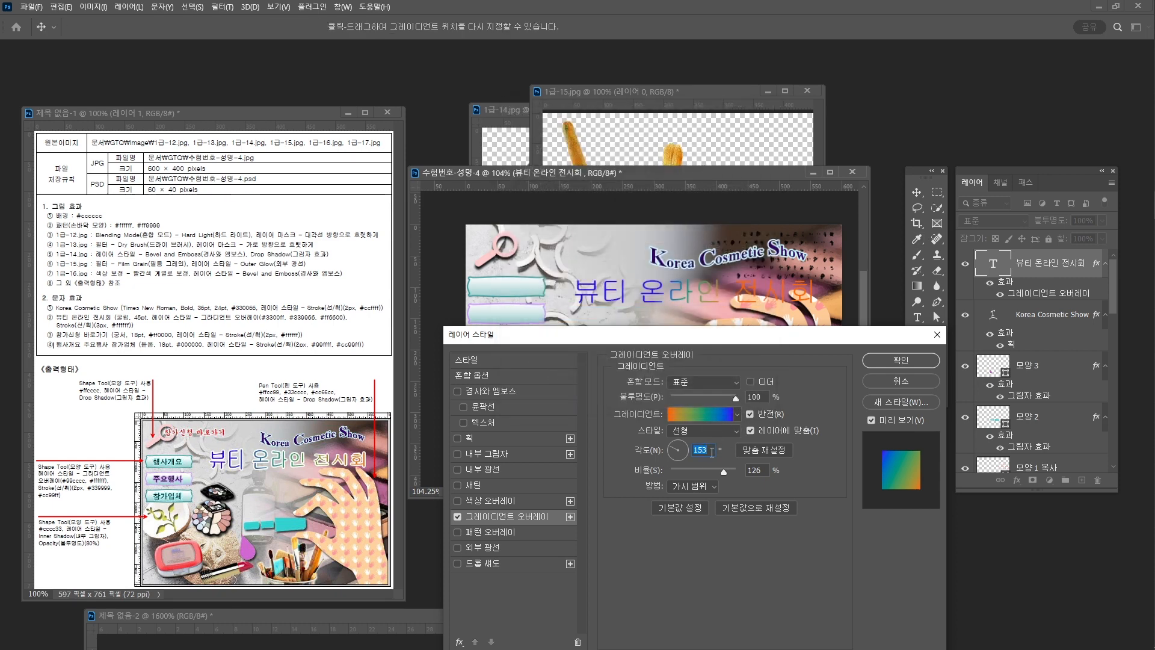
Scale the Gradient Overlay to 146% and move the midpoint between the green and orange stops to 83%.
mouse_move(723, 471)
mouse_down()
mouse_move(709, 470)
mouse_move(734, 470)
mouse_up()
click(716, 416)
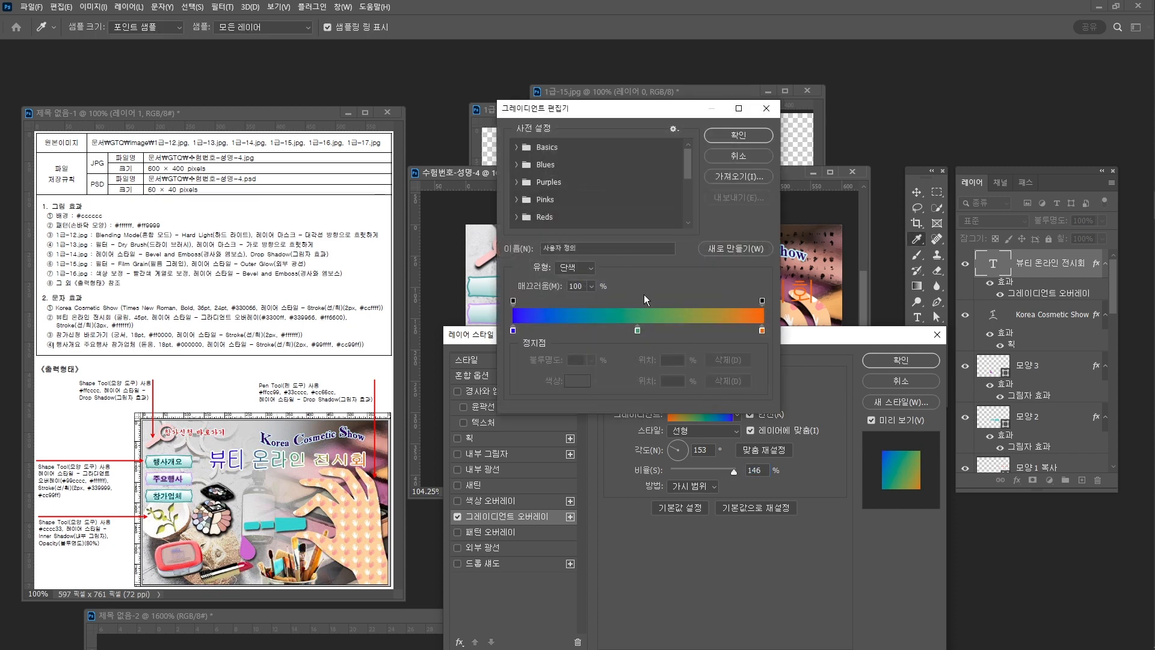
click(638, 330)
drag(722, 326, 739, 325)
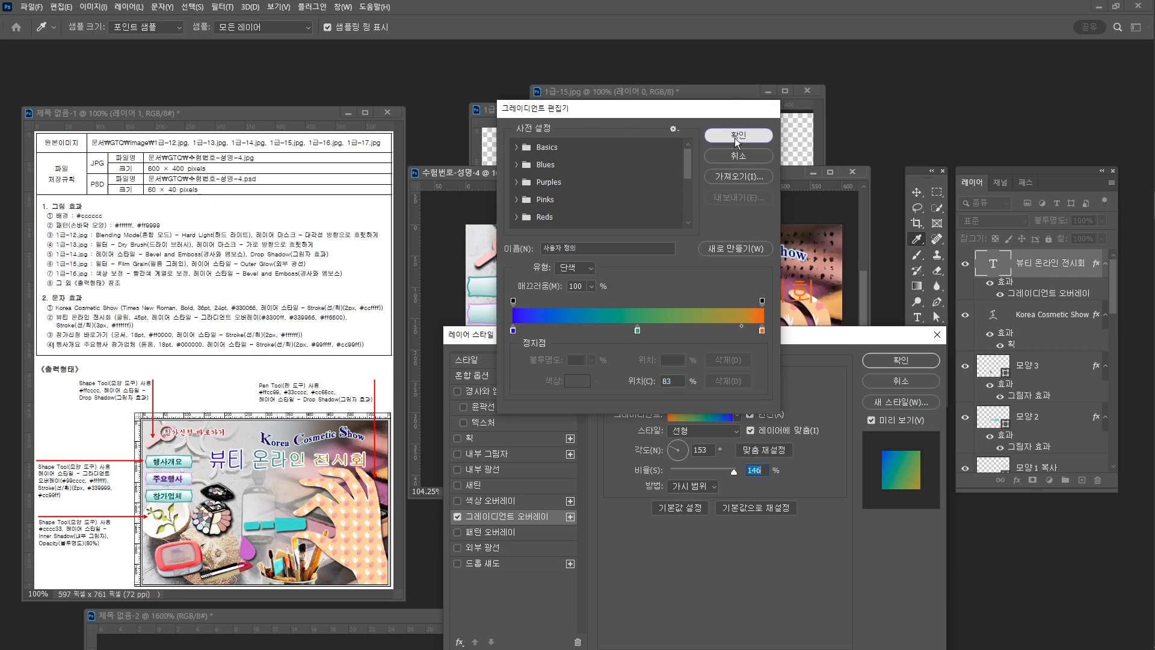
click(737, 136)
Add a 3 px #ffffff Stroke to the 뷰티 온라인 전시회 text and accept the layer style.
click(496, 438)
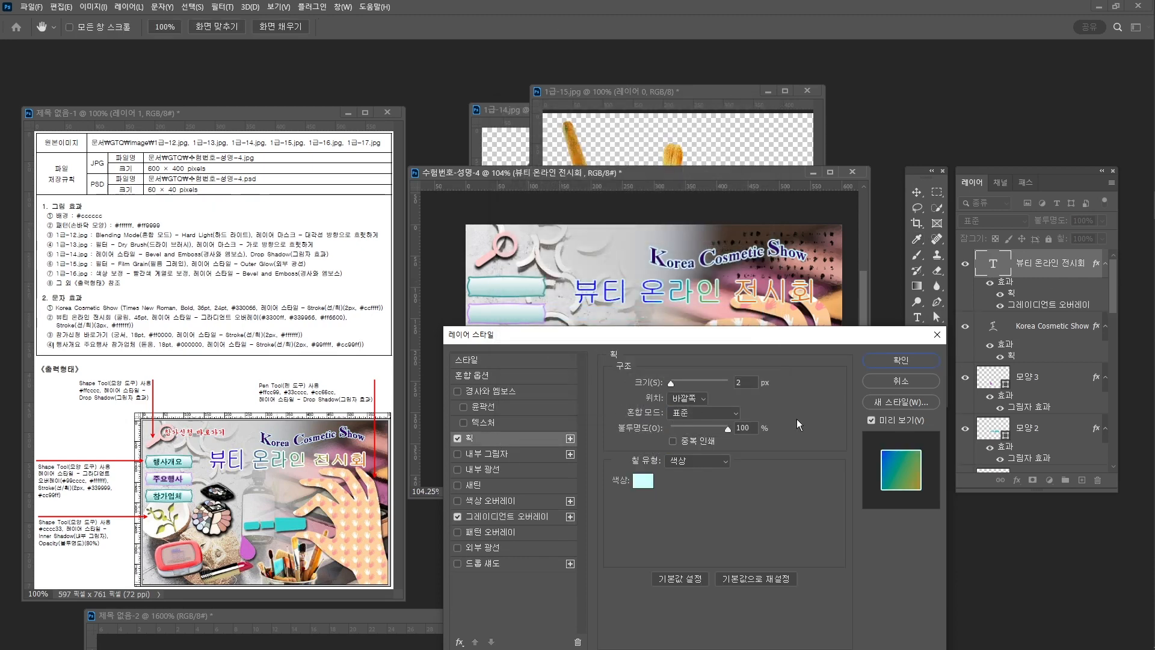
click(745, 382)
text(3)
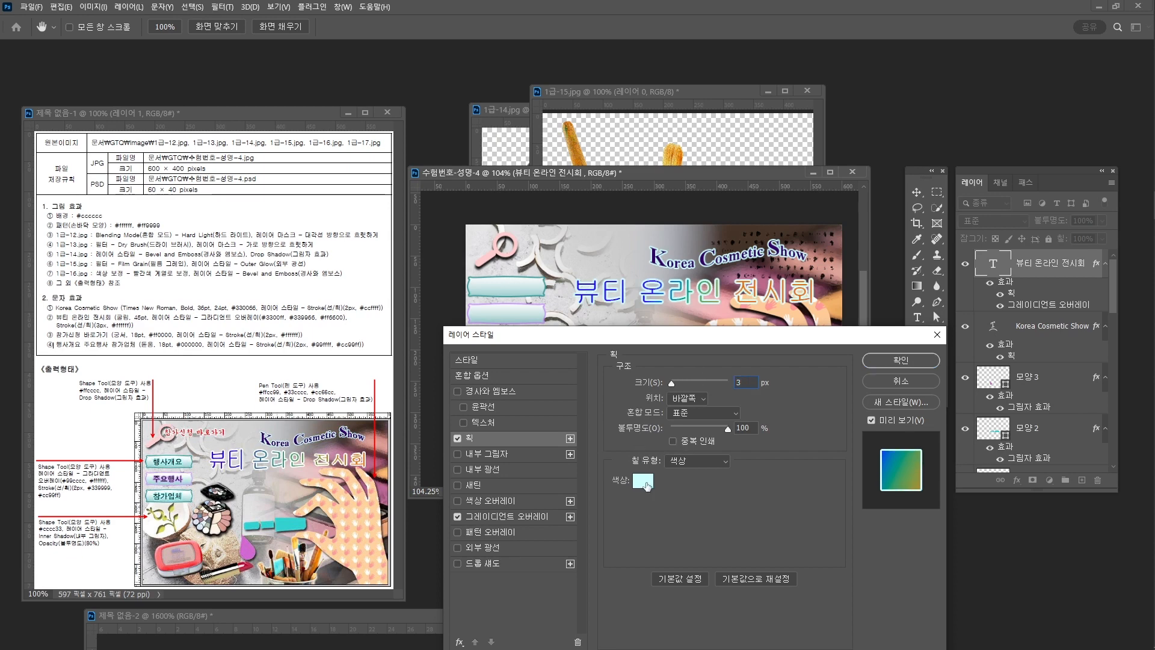
click(642, 481)
text(ffffff)
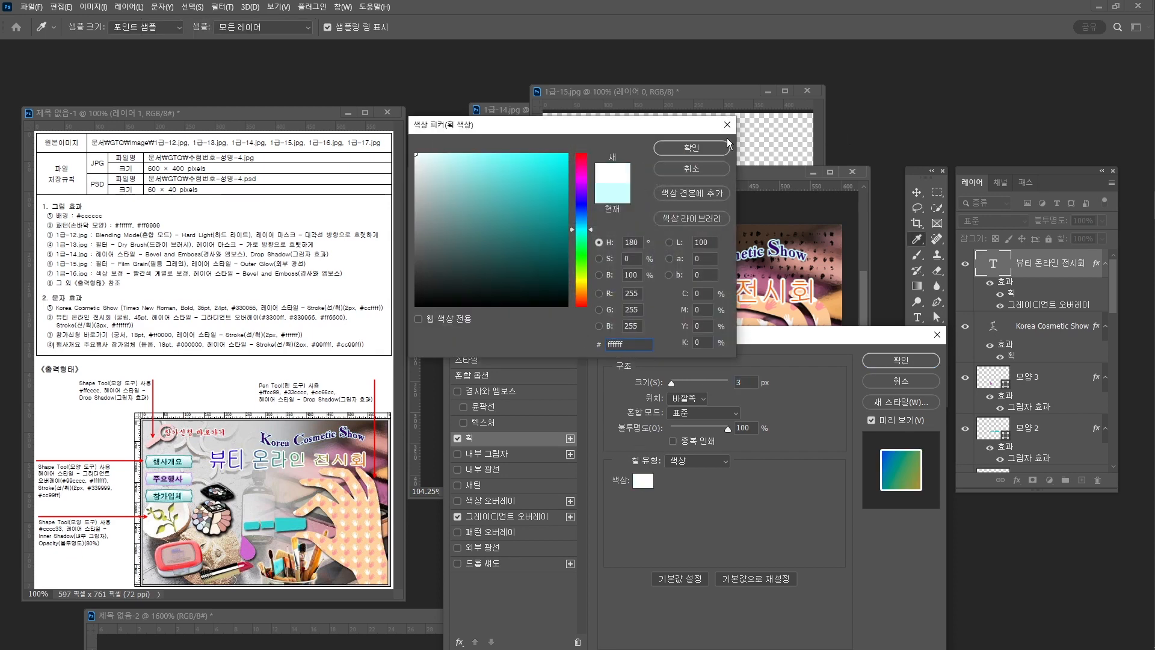
click(725, 147)
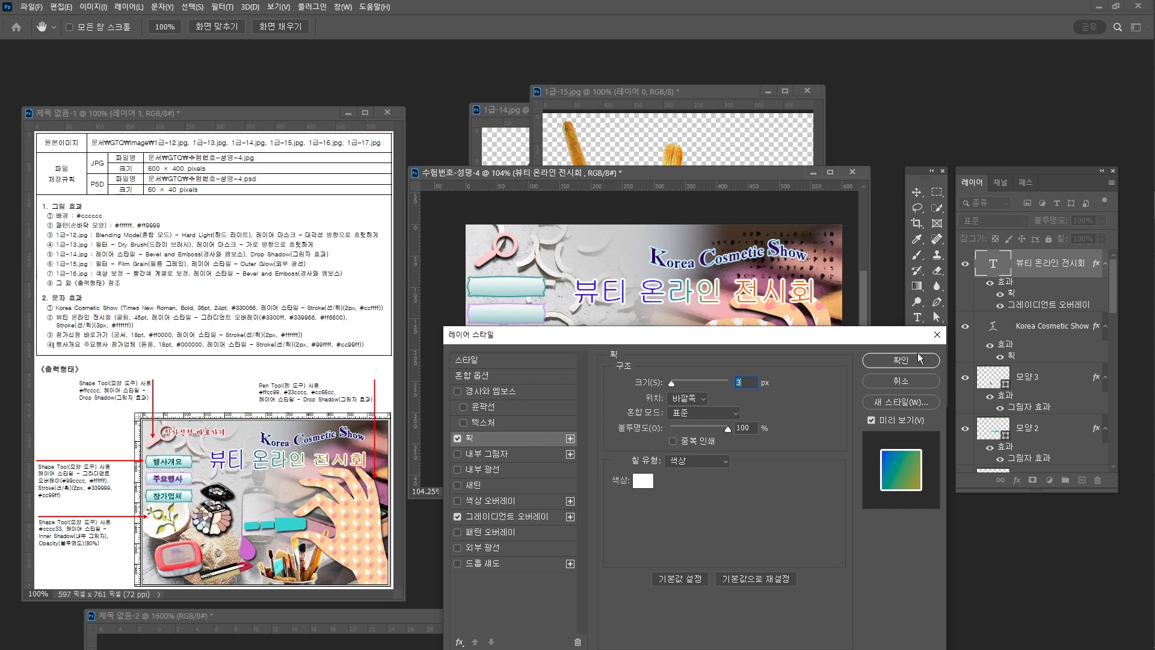
click(900, 360)
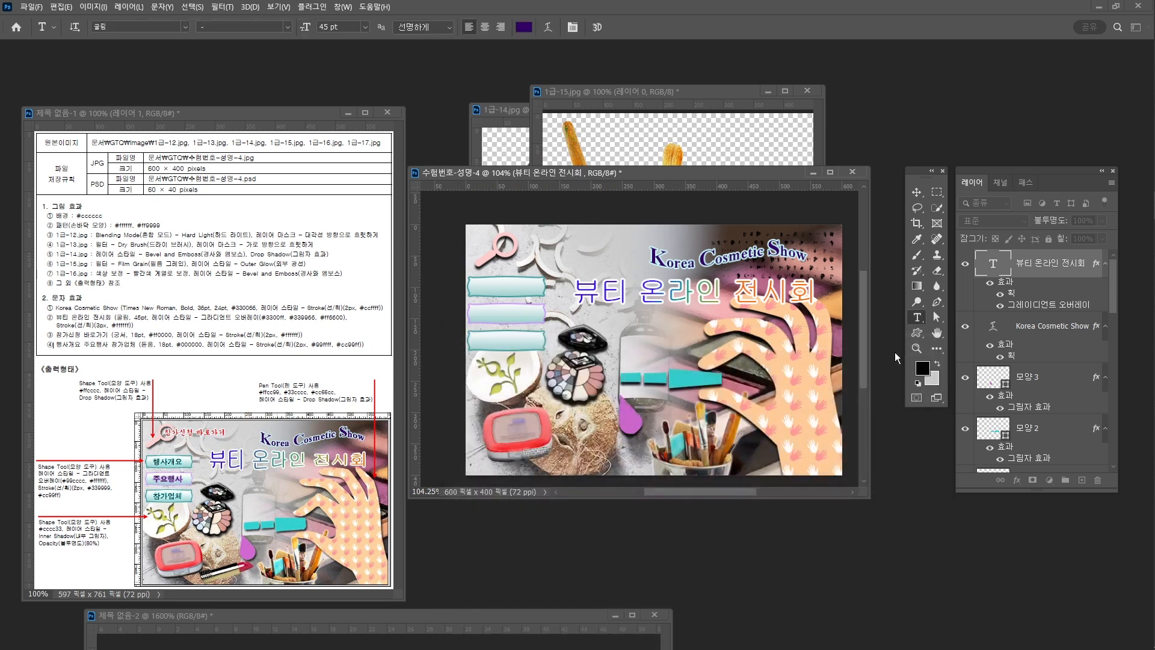
Warp the 뷰티 온라인 전시회 text with the Fish (물고기) style and a bend of +35%.
click(546, 28)
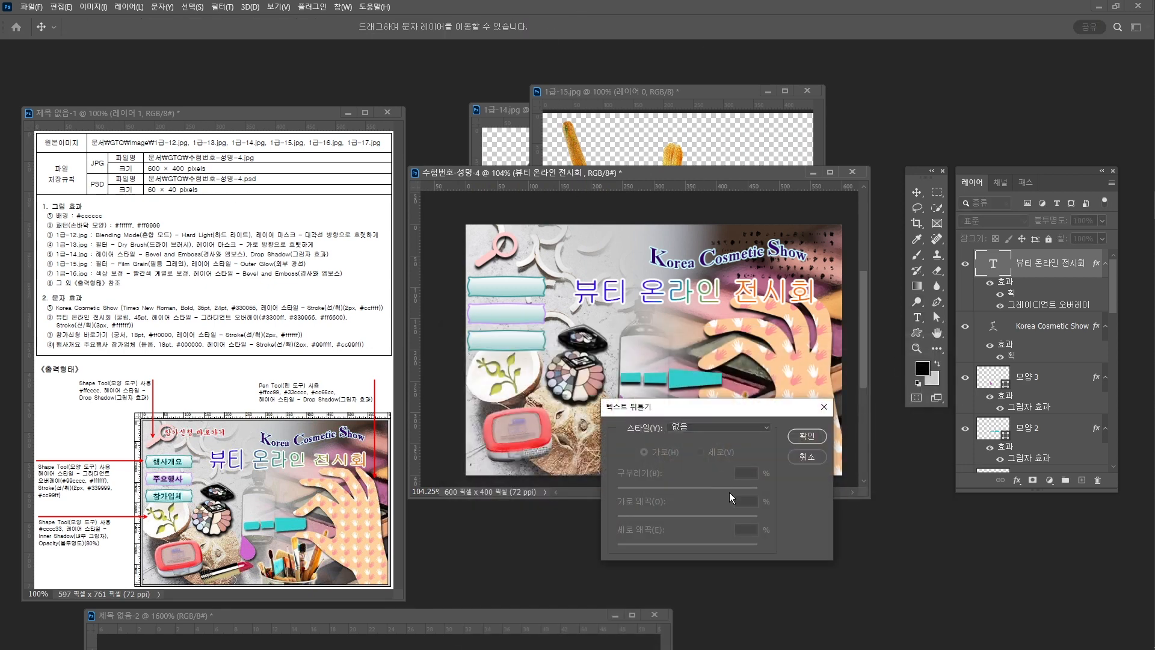
click(714, 424)
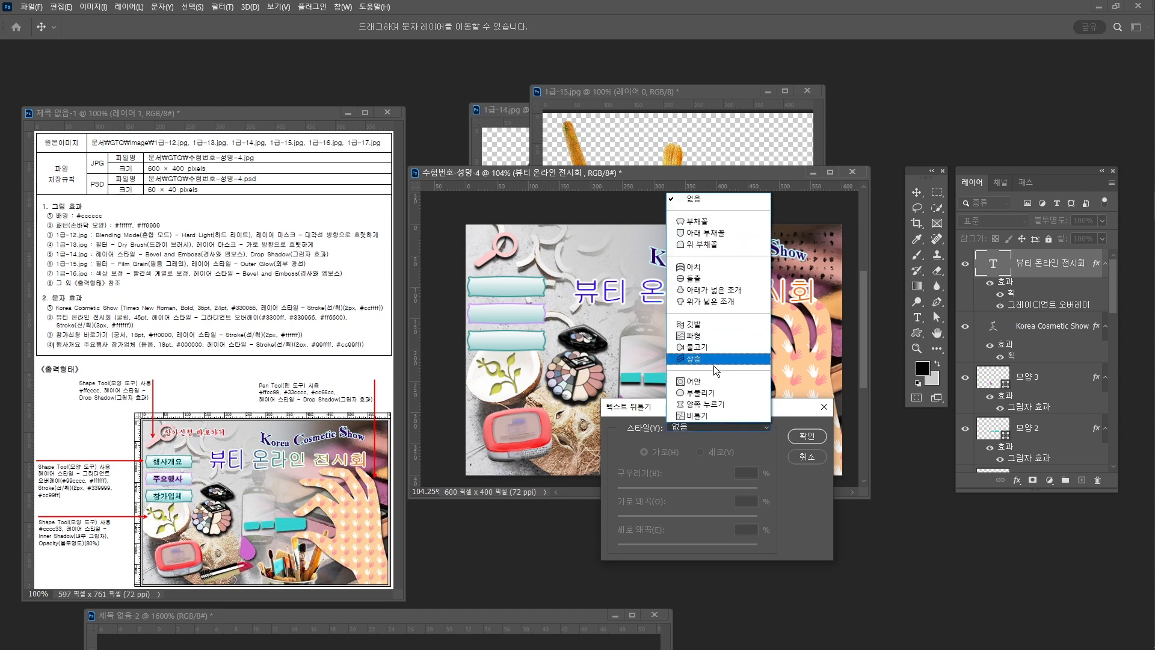
click(709, 346)
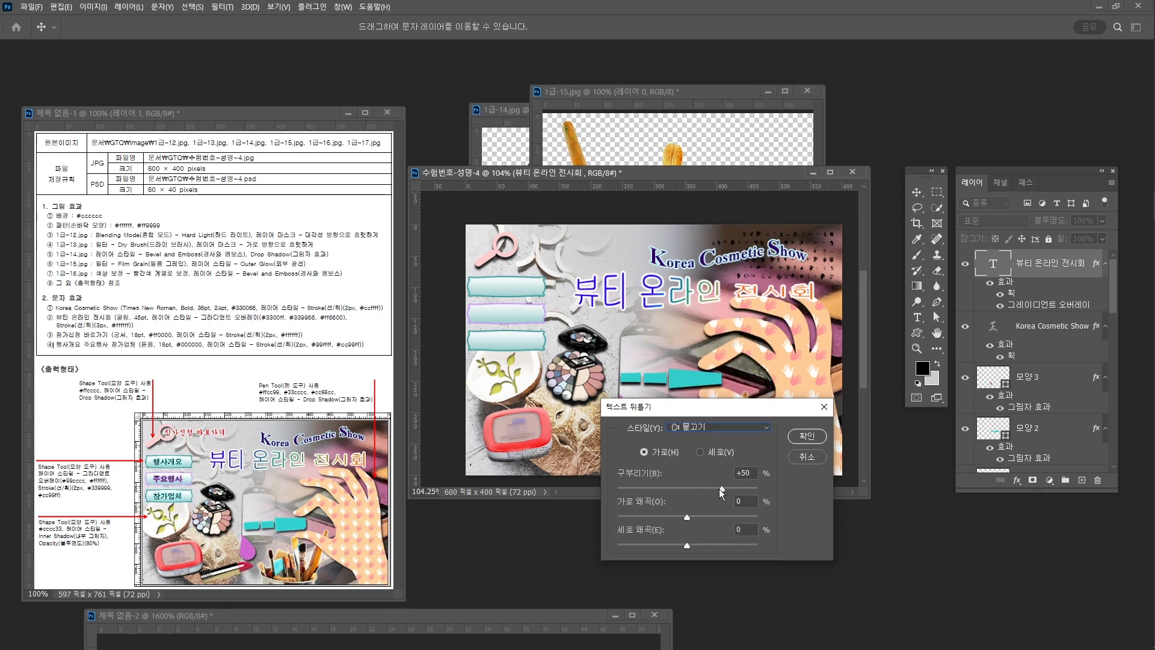
drag(722, 489, 712, 490)
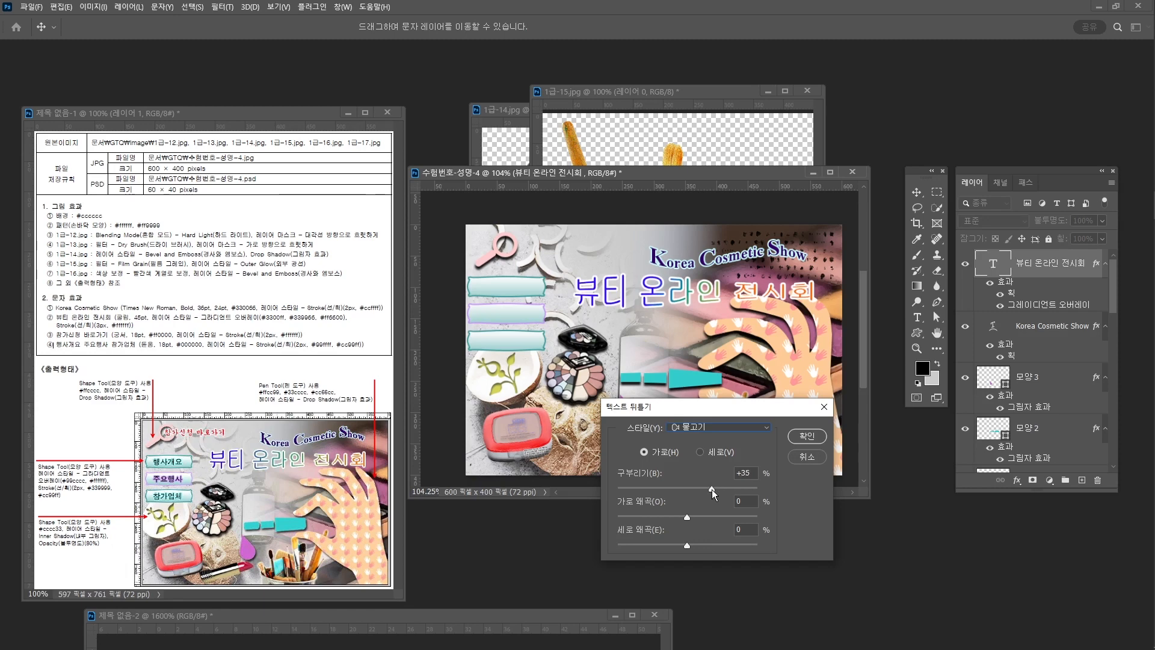
click(802, 437)
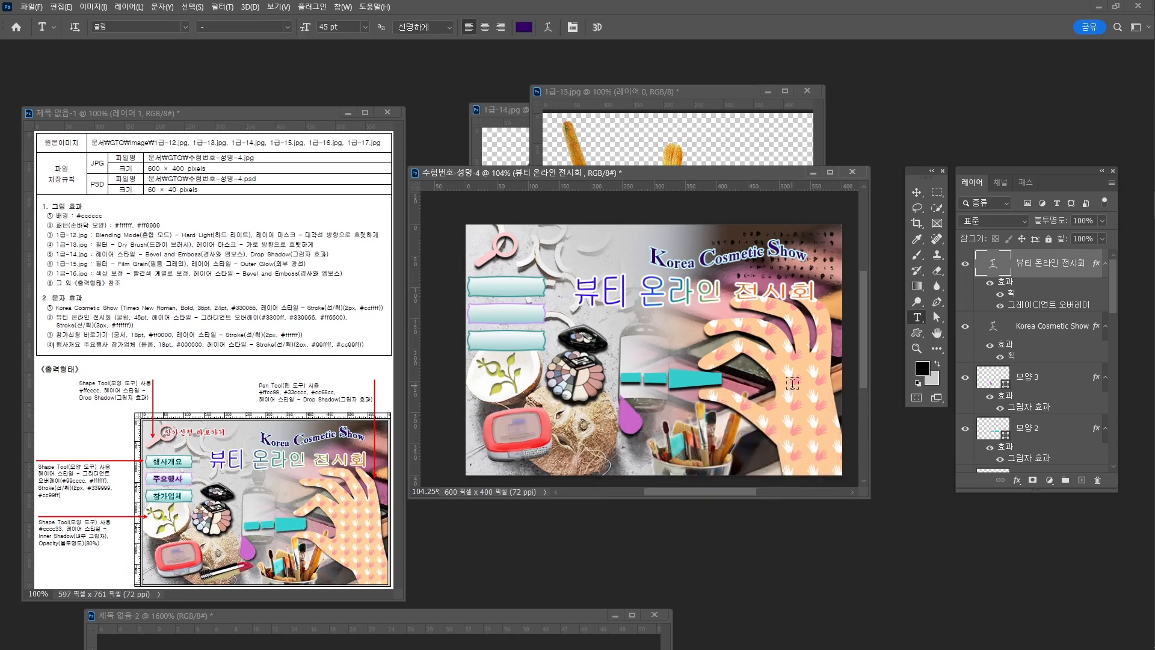
Move the warped 뷰티 온라인 전시회 text left and up to about X 356, Y 89 px, close beneath the title.
key(ctrl+t)
drag(748, 296, 750, 289)
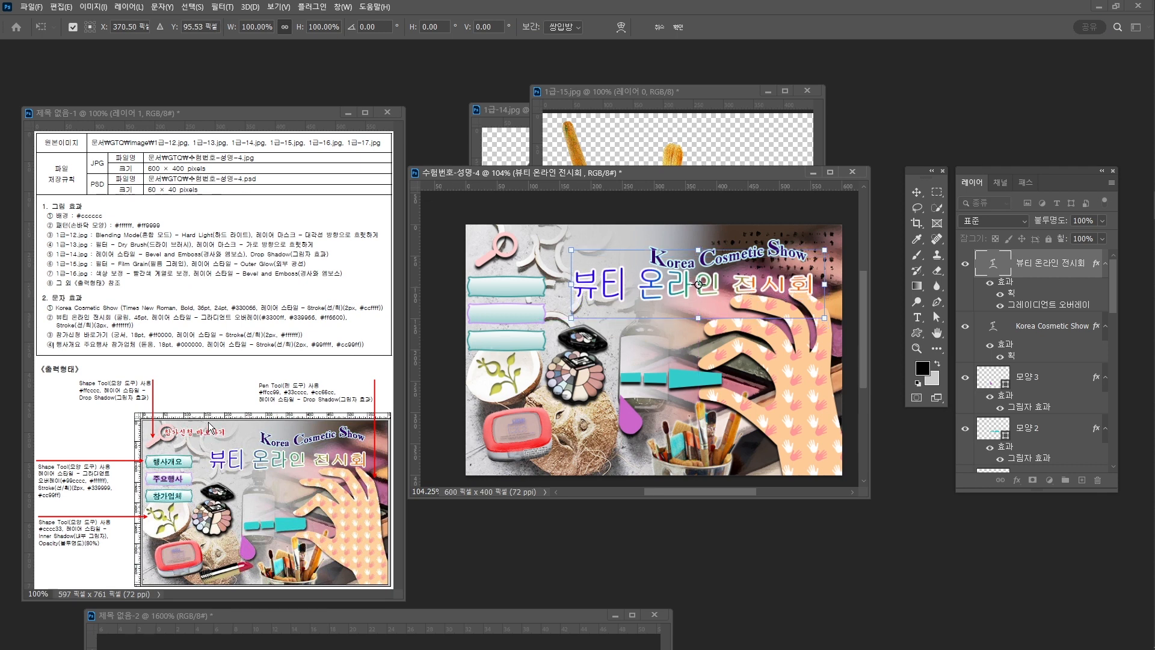
drag(654, 295, 645, 295)
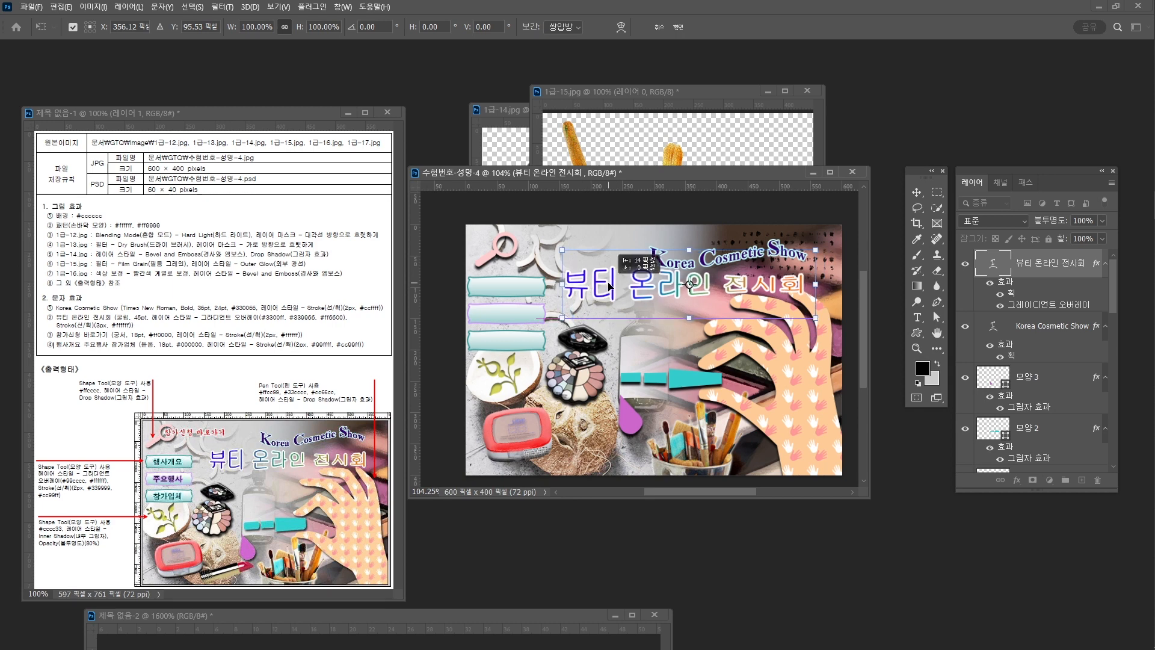
key(Up)
key(Up)
key(Up)
key(Up)
key(Up)
key(Up)
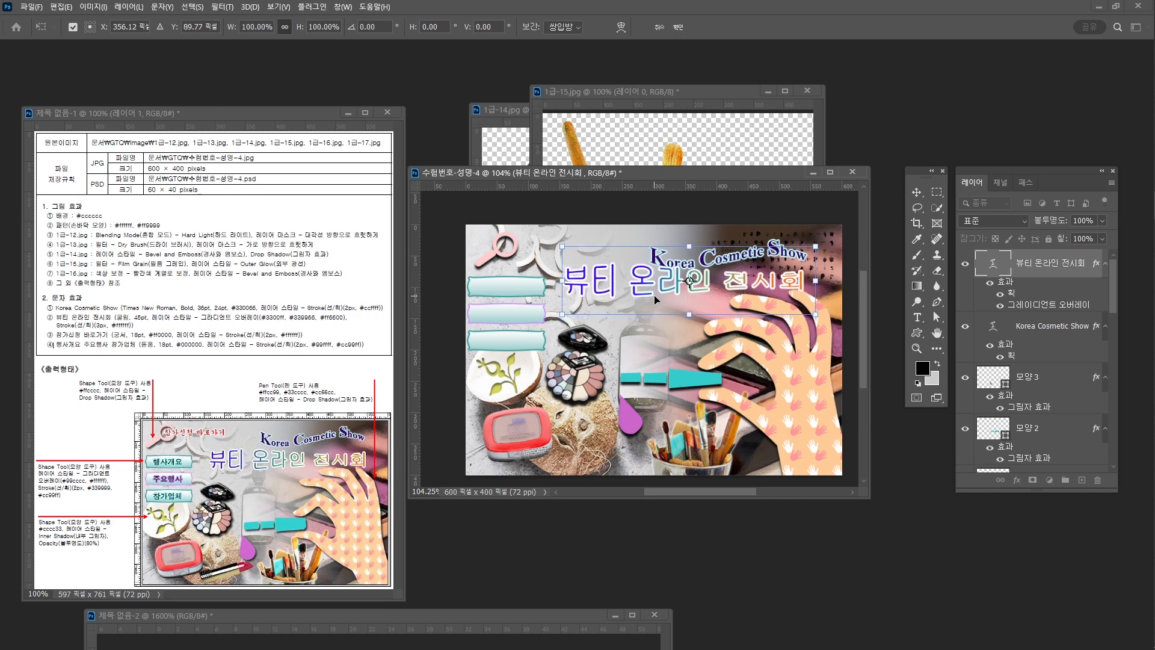
key(Up)
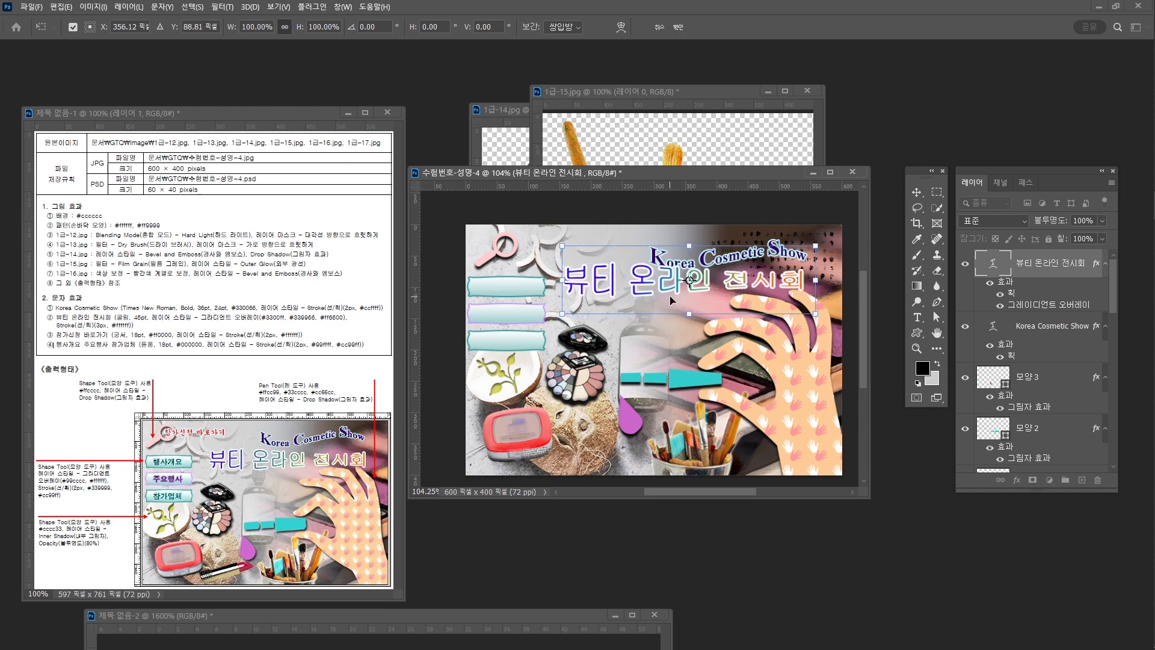
key(Return)
Nudge the Korea Cosmetic Show text about 2 px up and commit the transform.
key(v)
click(784, 253)
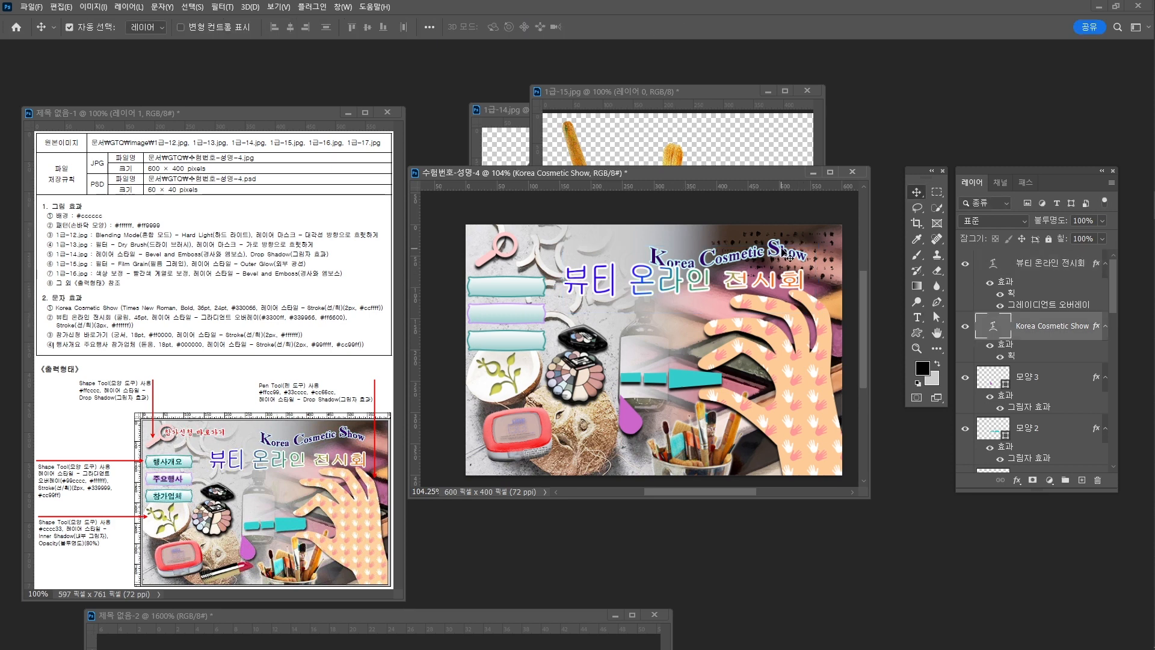
key(ctrl+t)
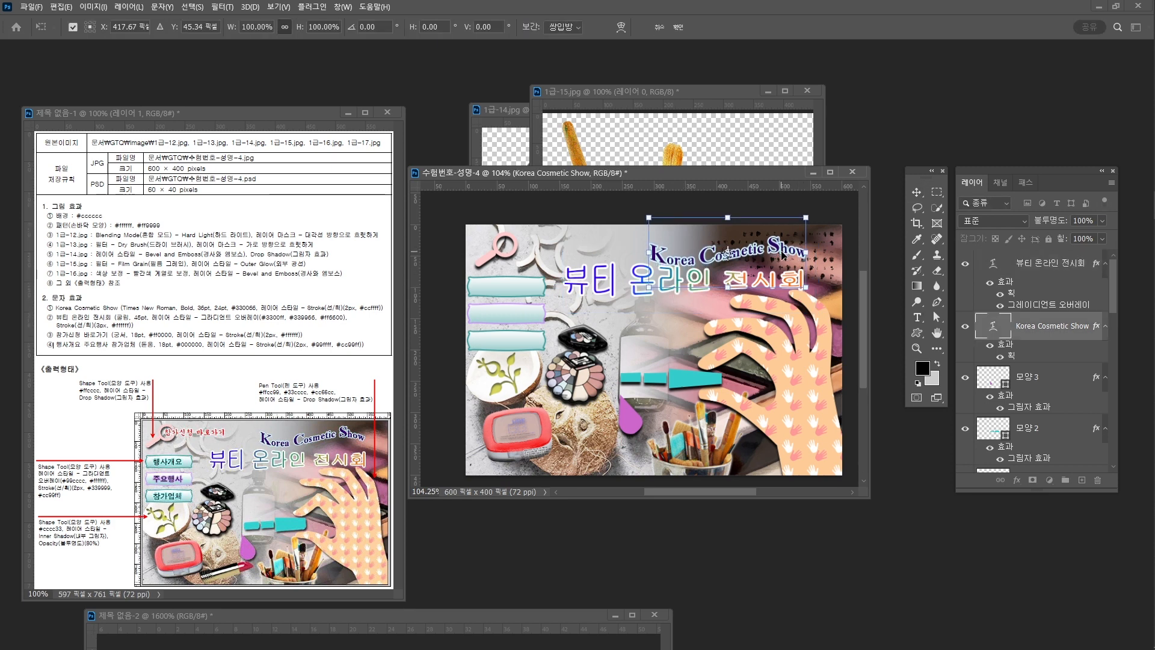
key(Up)
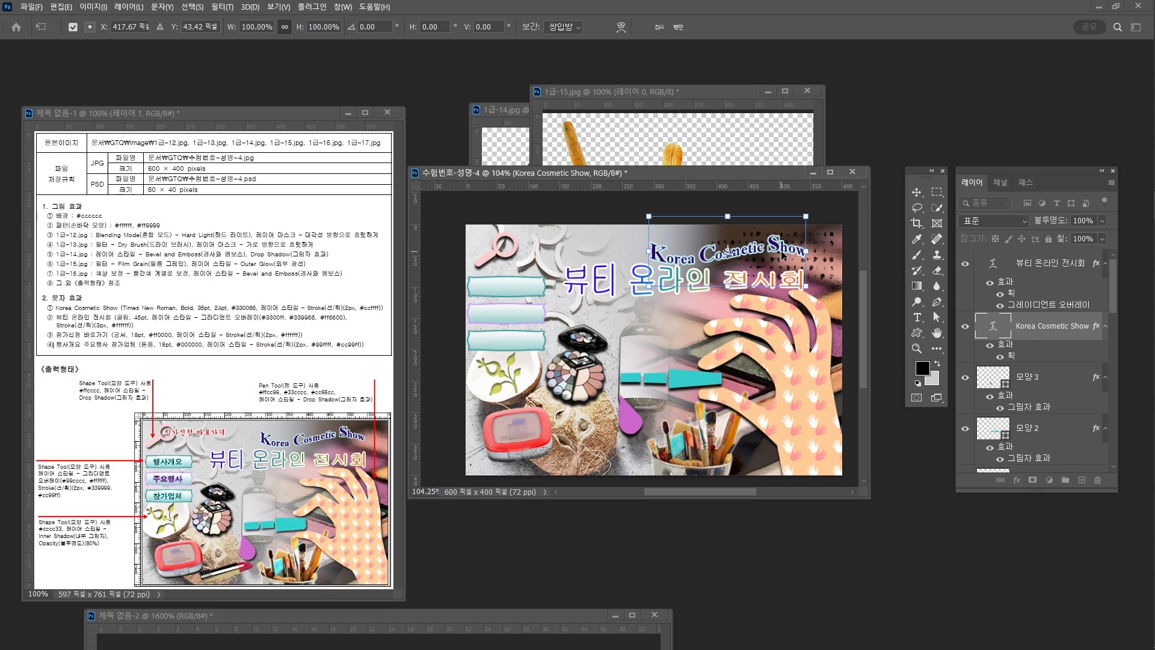
key(Return)
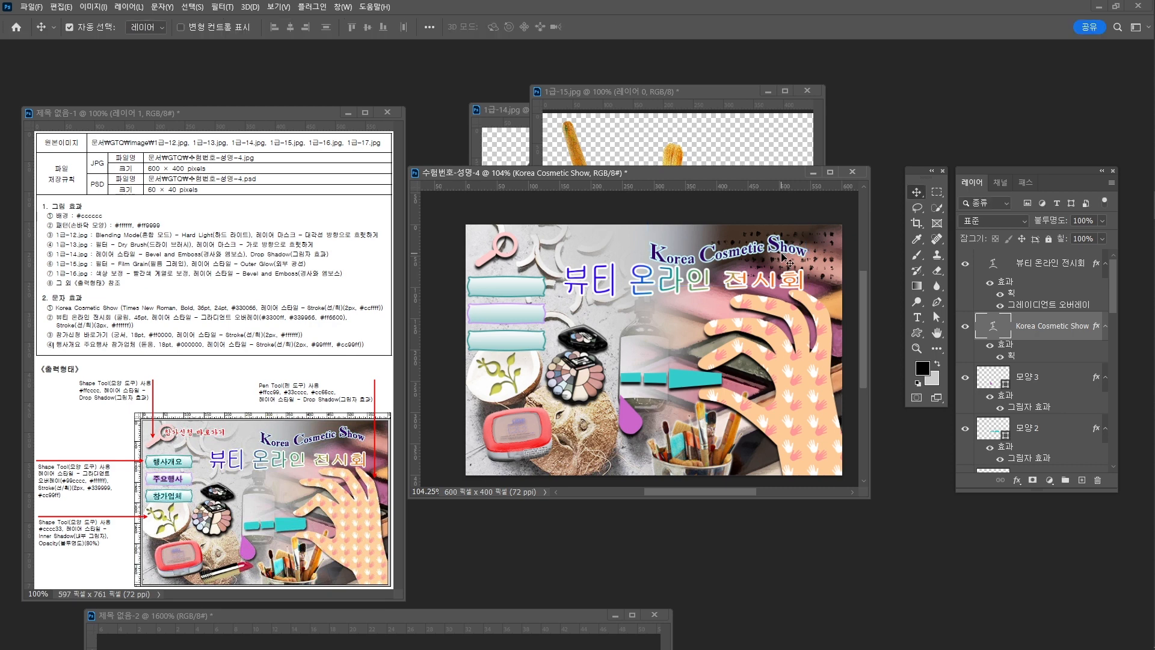
key(ctrl+t)
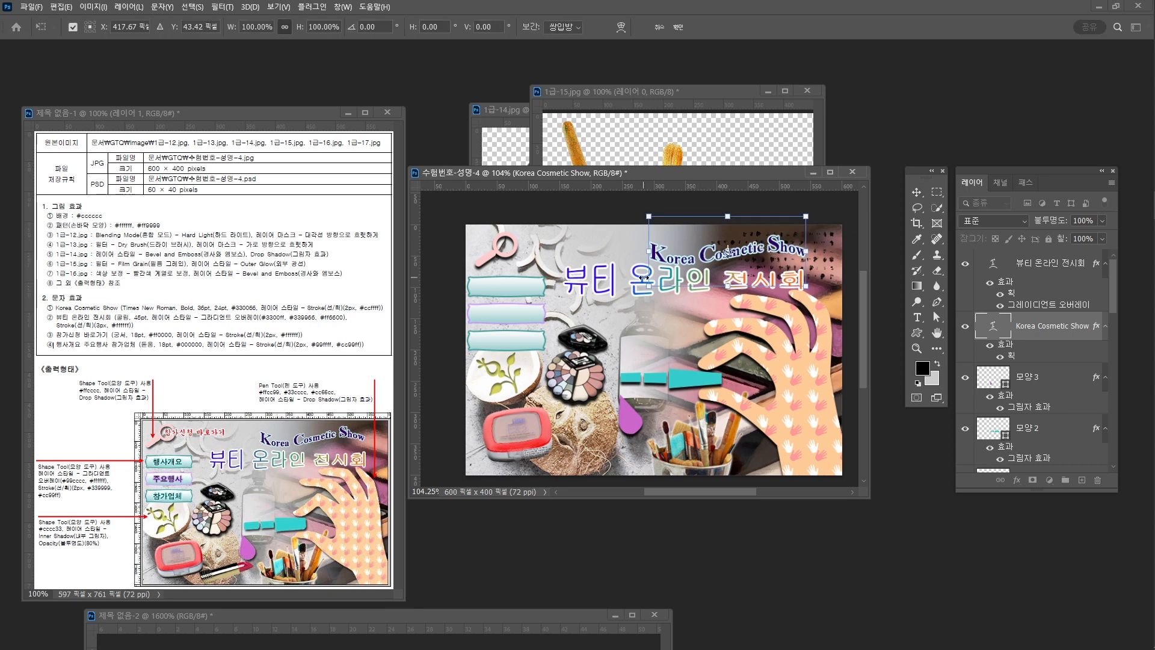
key(Return)
Shift the 뷰티 온라인 전시회 text about 4 px right and 2 px down, and commit it.
click(609, 280)
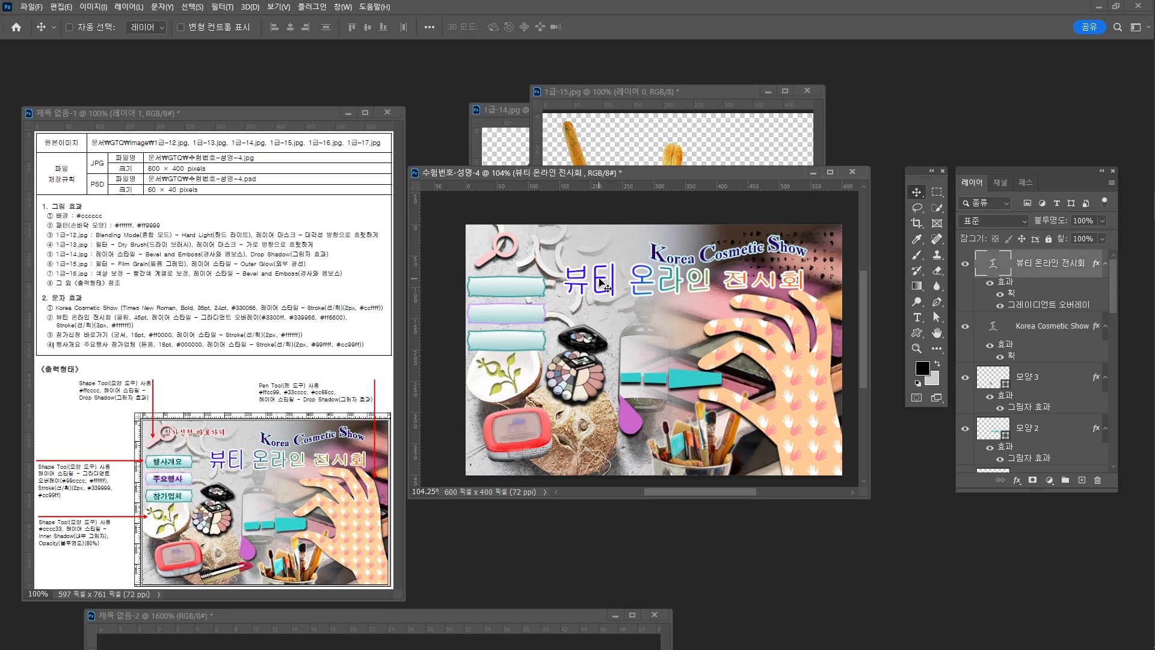
key(ctrl+t)
drag(610, 281, 614, 282)
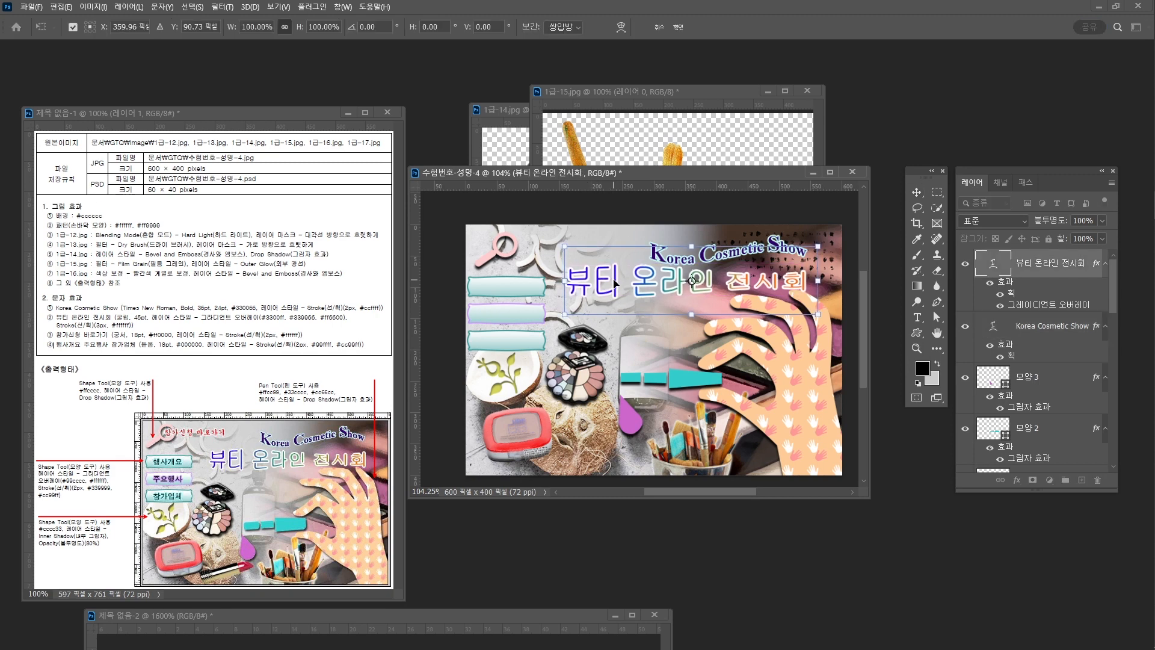
key(Return)
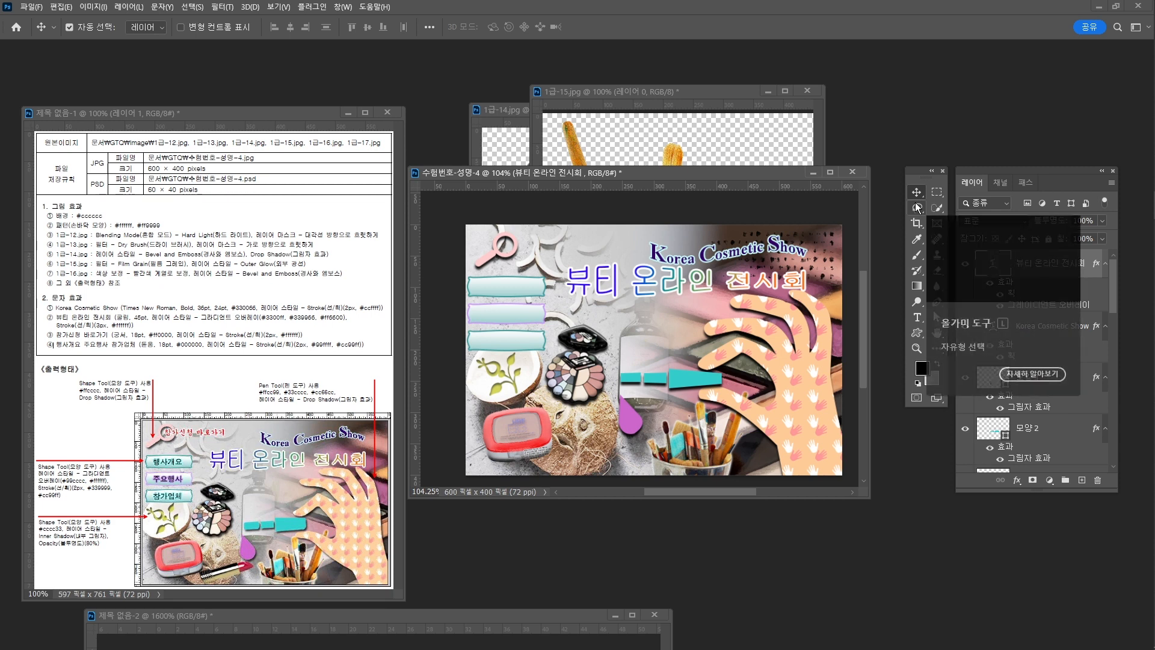
Deselect all layers and set the Type tool to the 궁서 font at 18 pt.
click(818, 214)
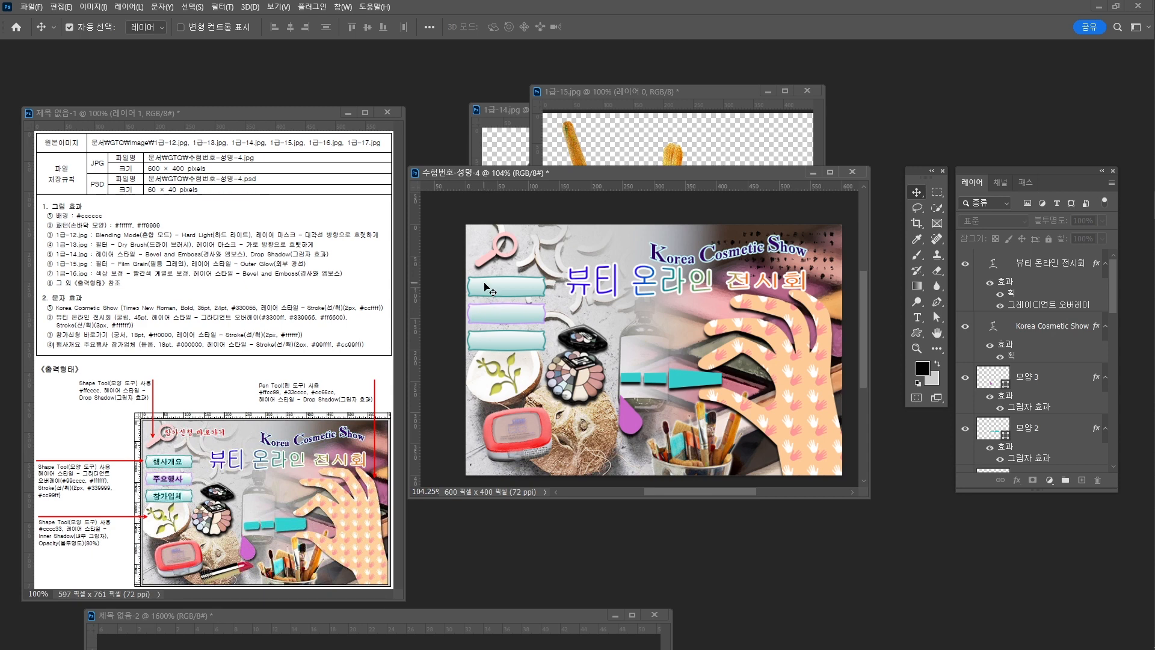
key(t)
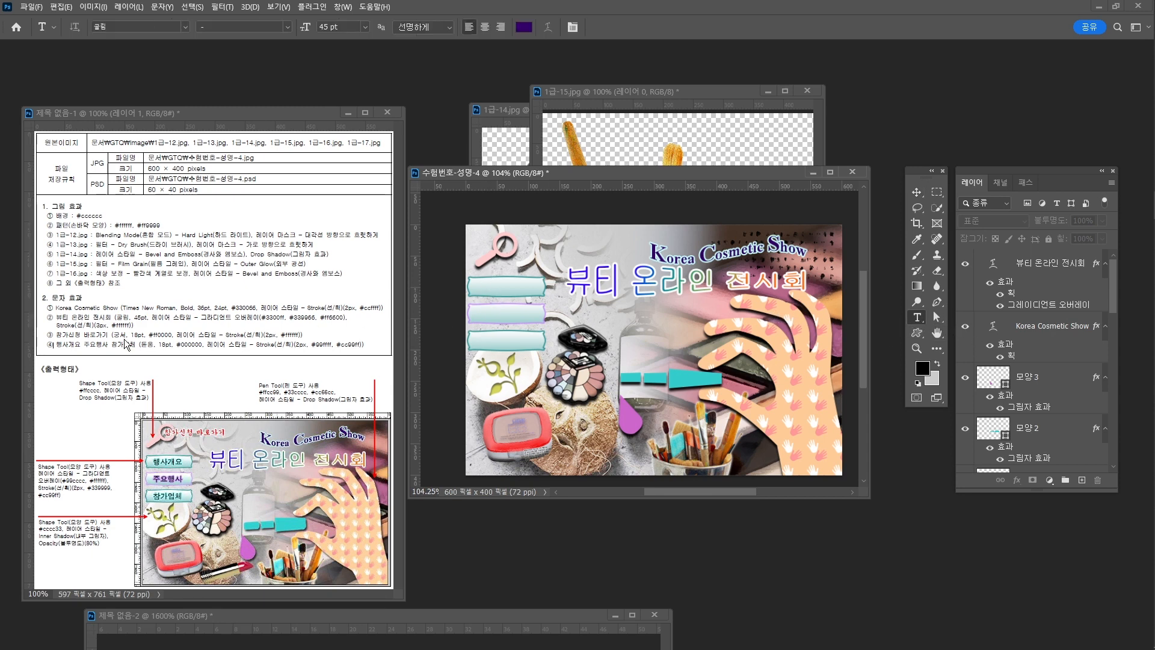
click(130, 28)
text(rn)
key(BackSpace)
key(BackSpace)
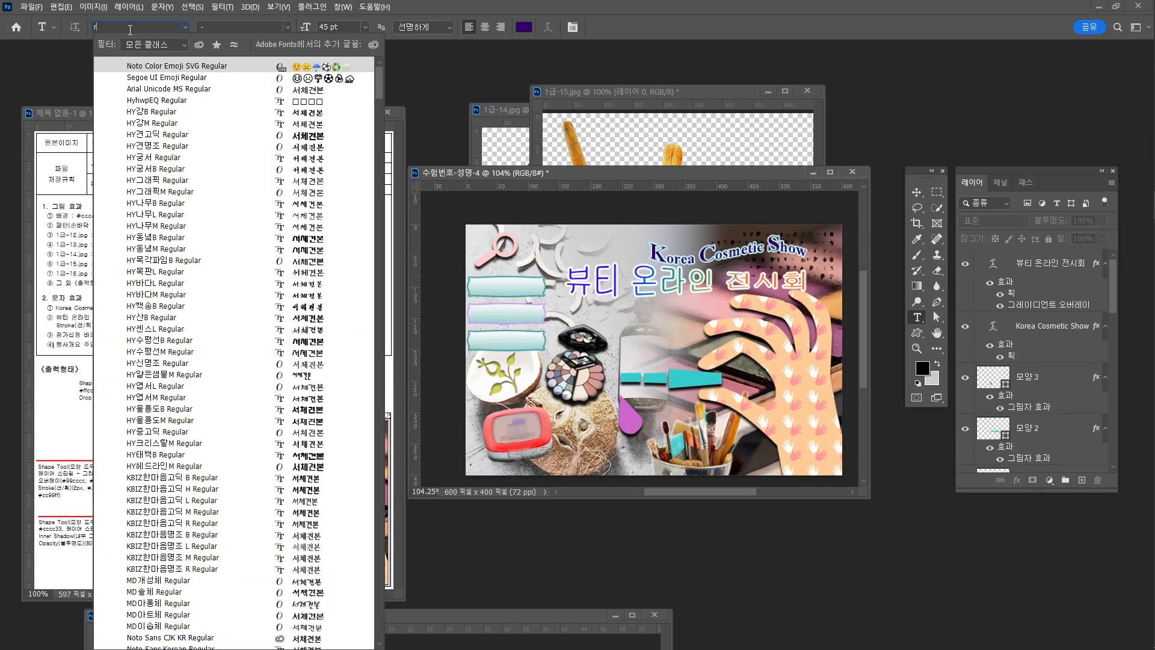
text(궁ㅅㅓ)
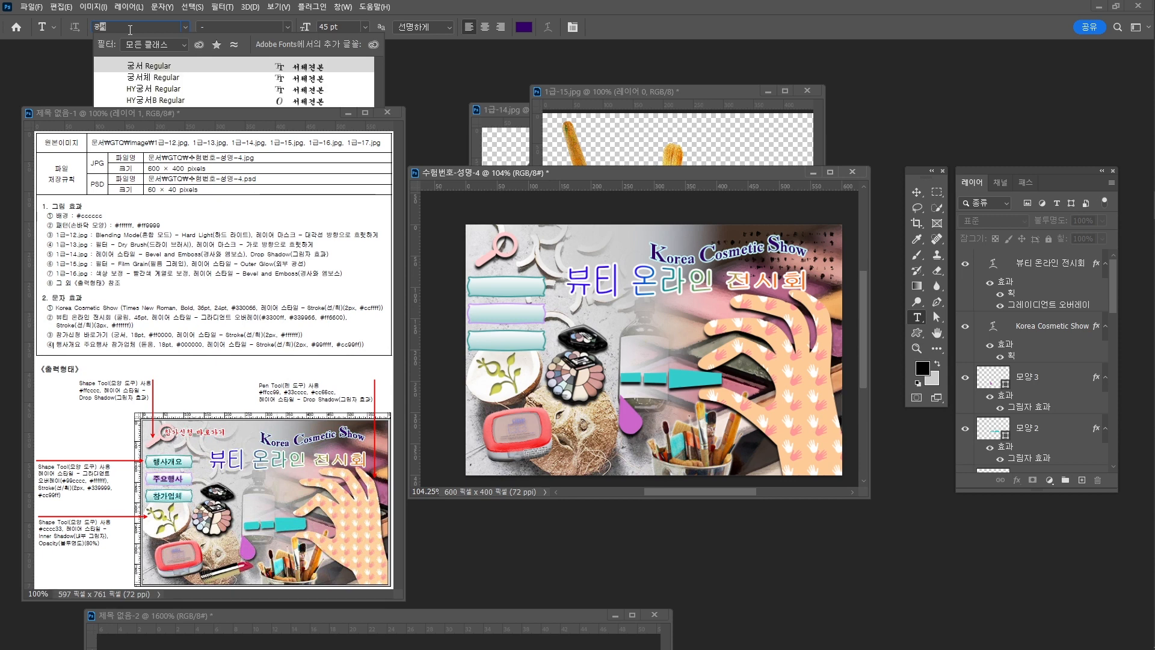
key(Return)
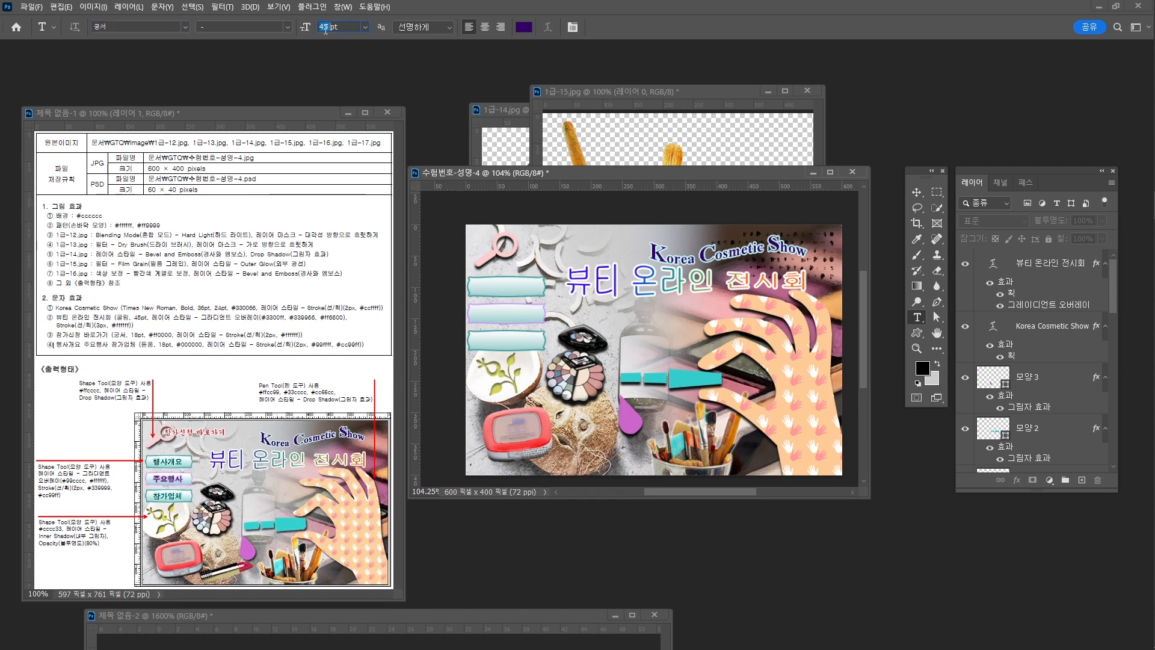
text(18)
Add the text 참가신청 바로가기 starting at the pink magnifier shape.
click(505, 244)
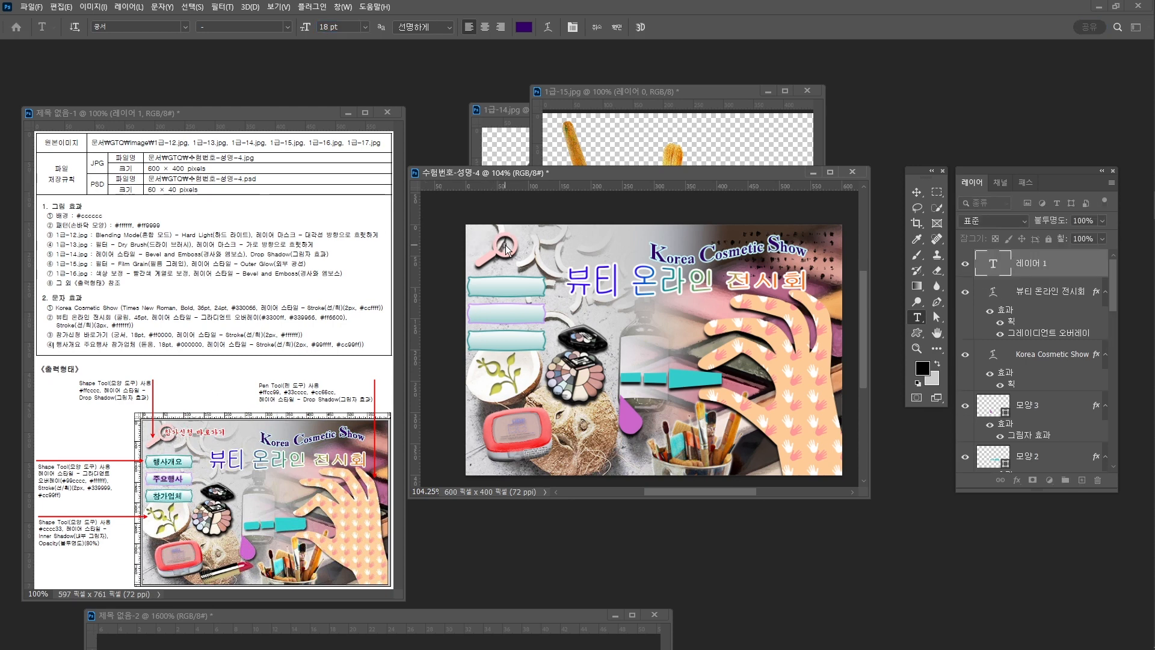
text(차)
text(가신청 바로가기)
key(ctrl+Return)
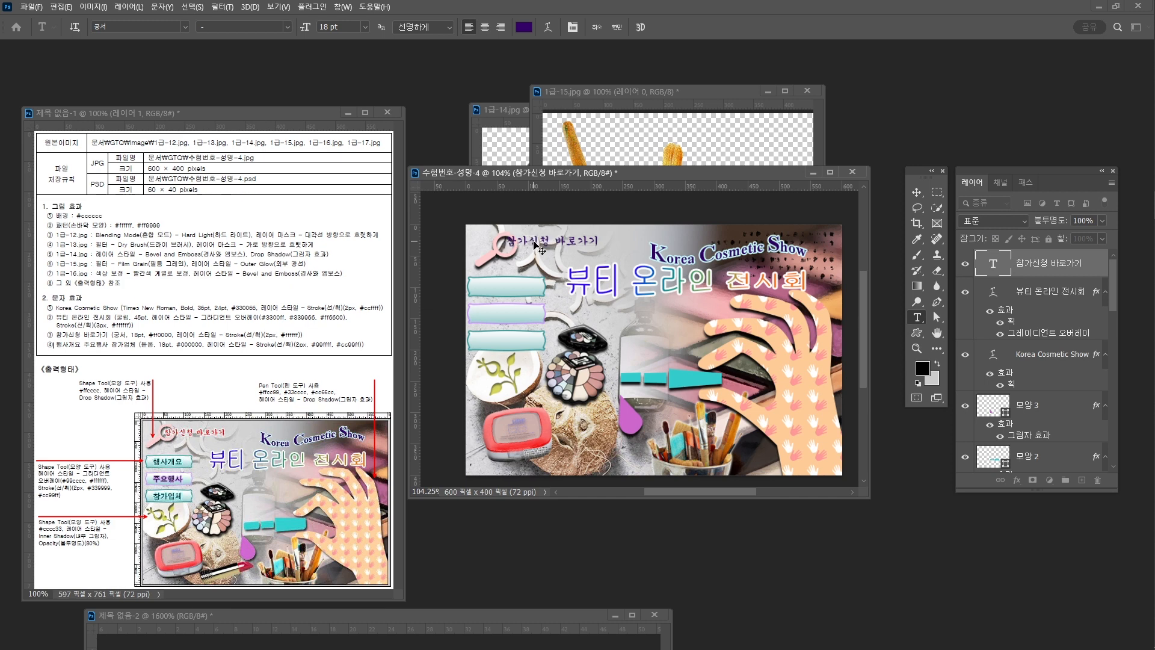
Move the 참가신청 바로가기 text left and down to about X 129, Y 37 px, and commit it.
key(ctrl+t)
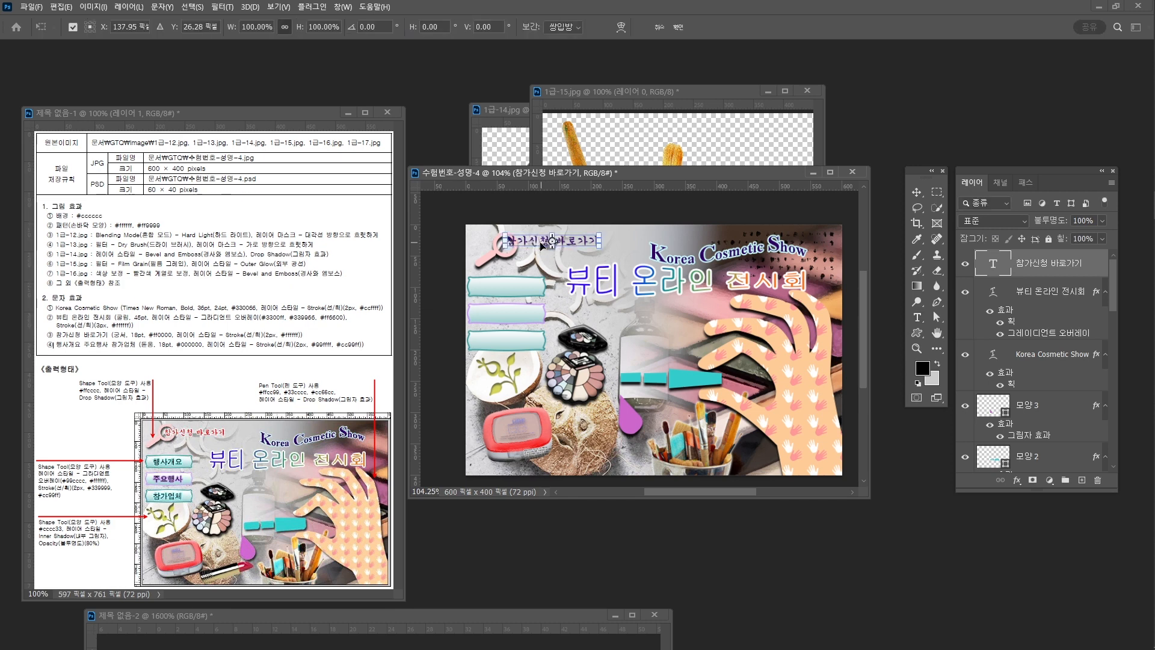
drag(533, 242, 531, 249)
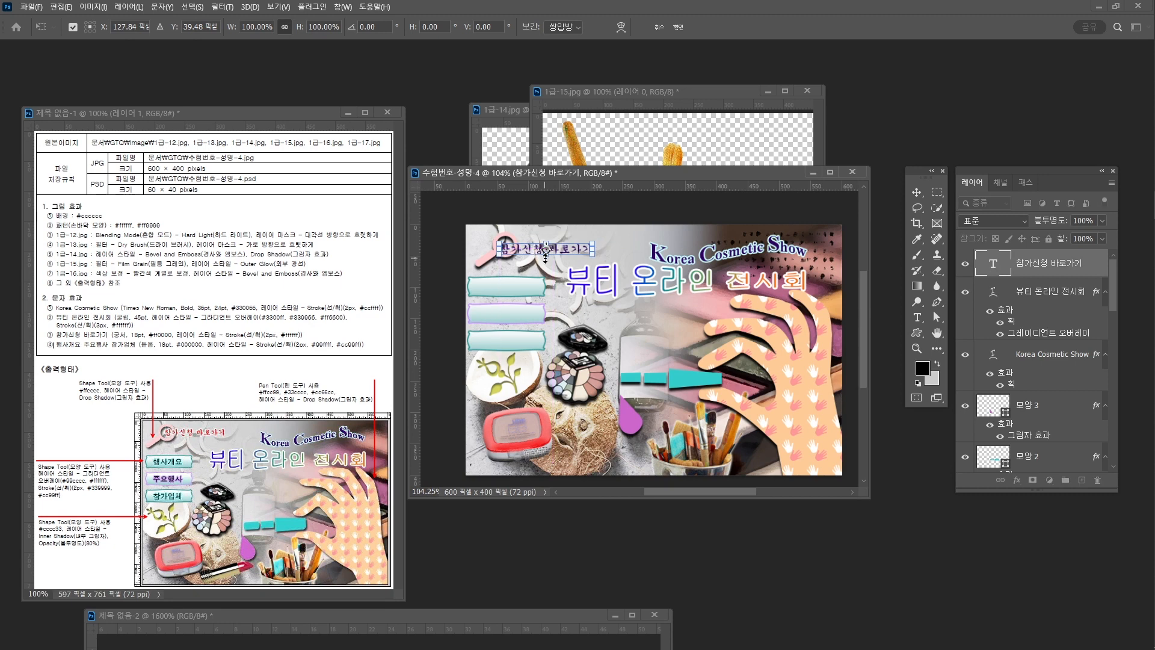
key(Up)
key(Up)
key(Up)
key(Right)
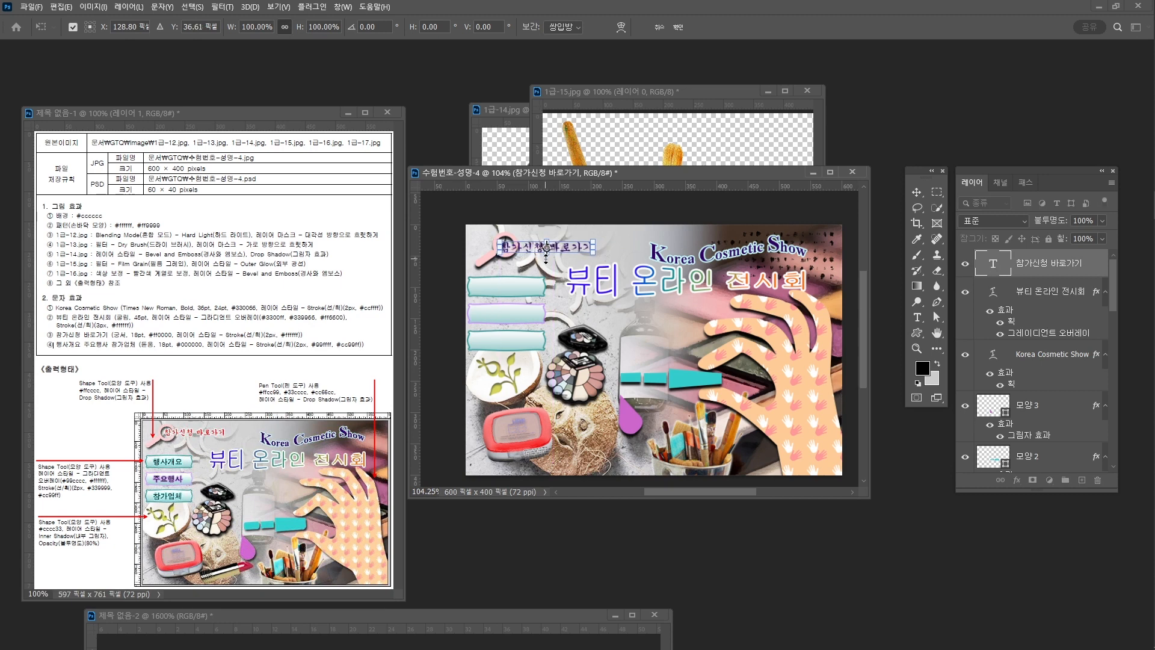
key(Return)
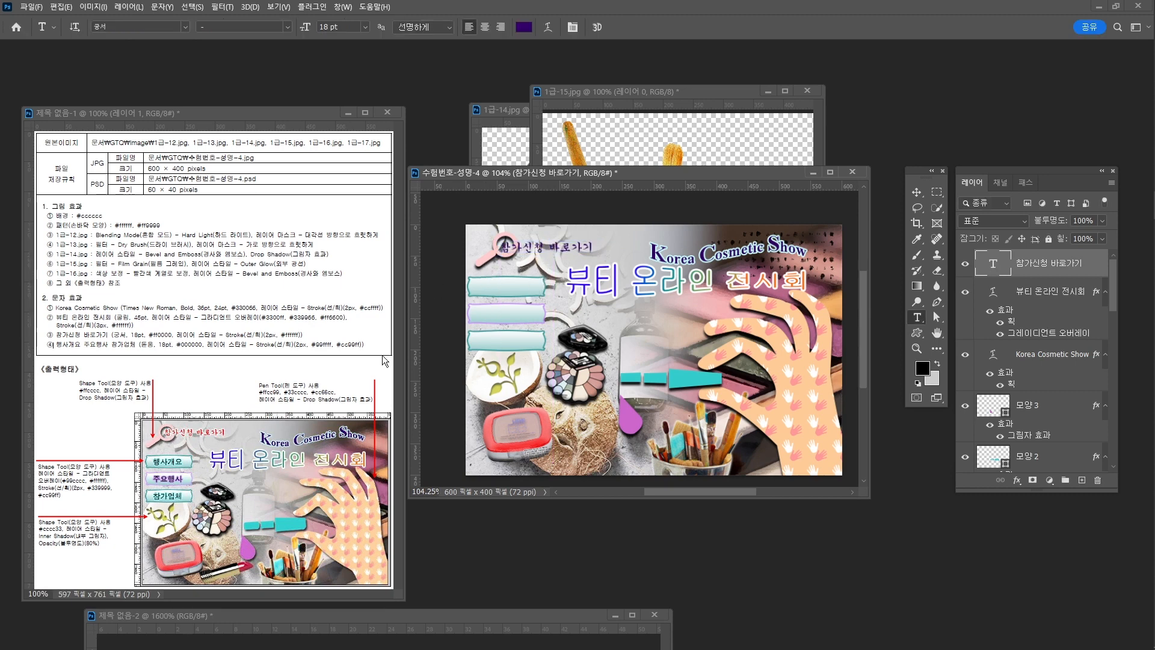
Add a 2 px white outside stroke to the 참가신청 바로가기 text.
click(1017, 480)
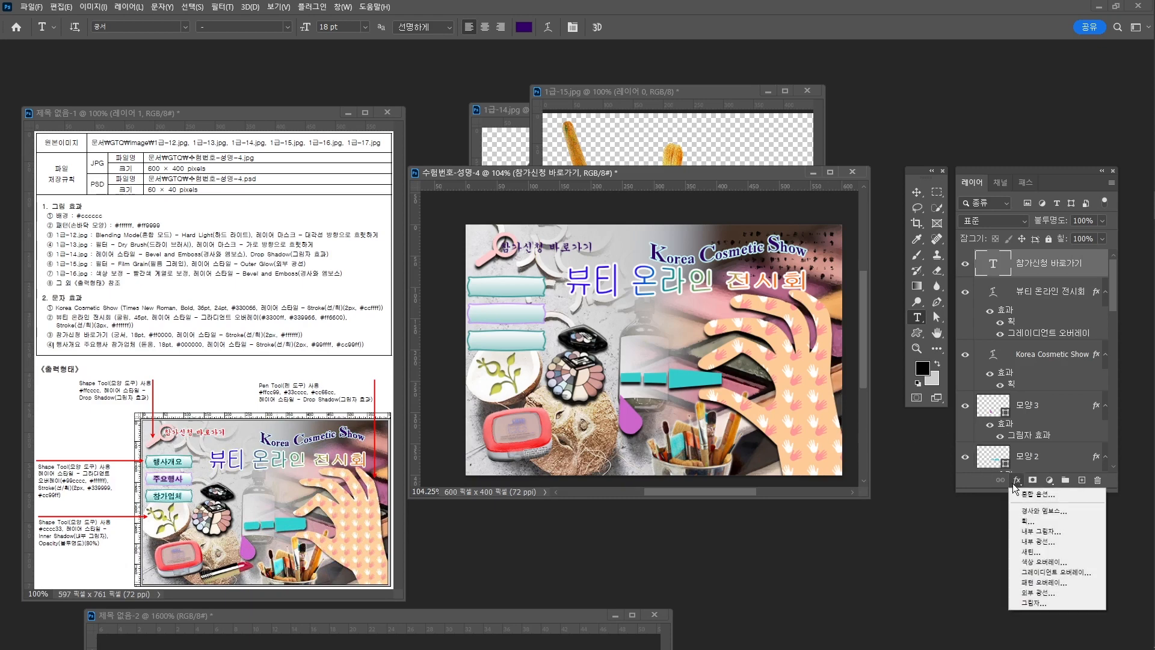
click(1045, 522)
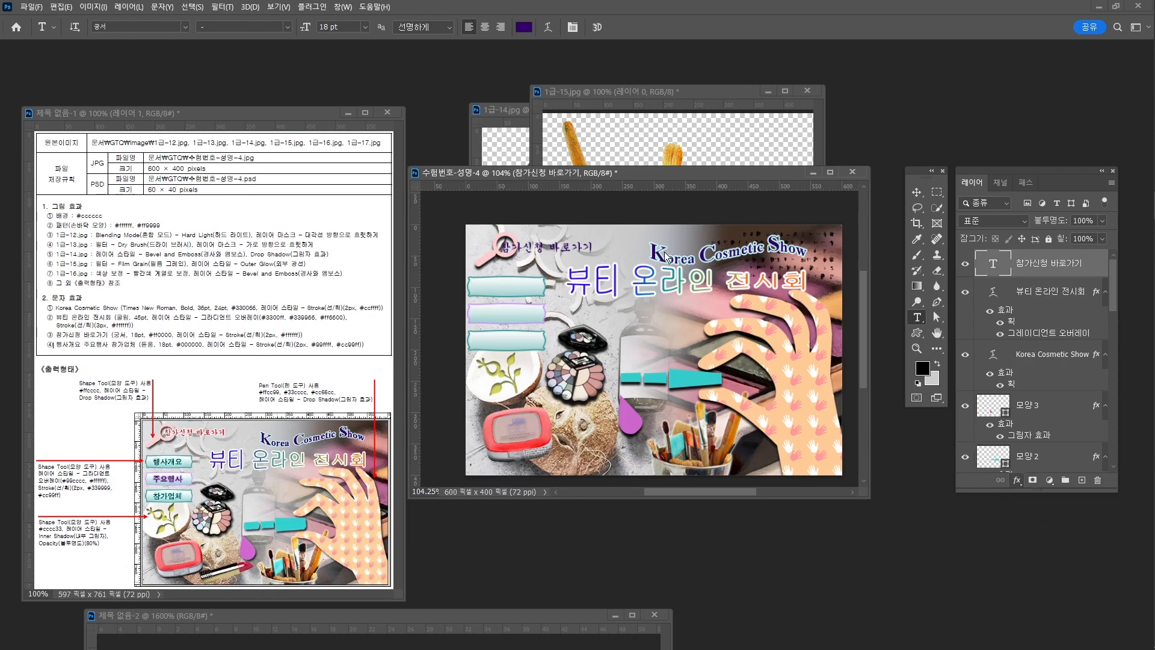
text(2)
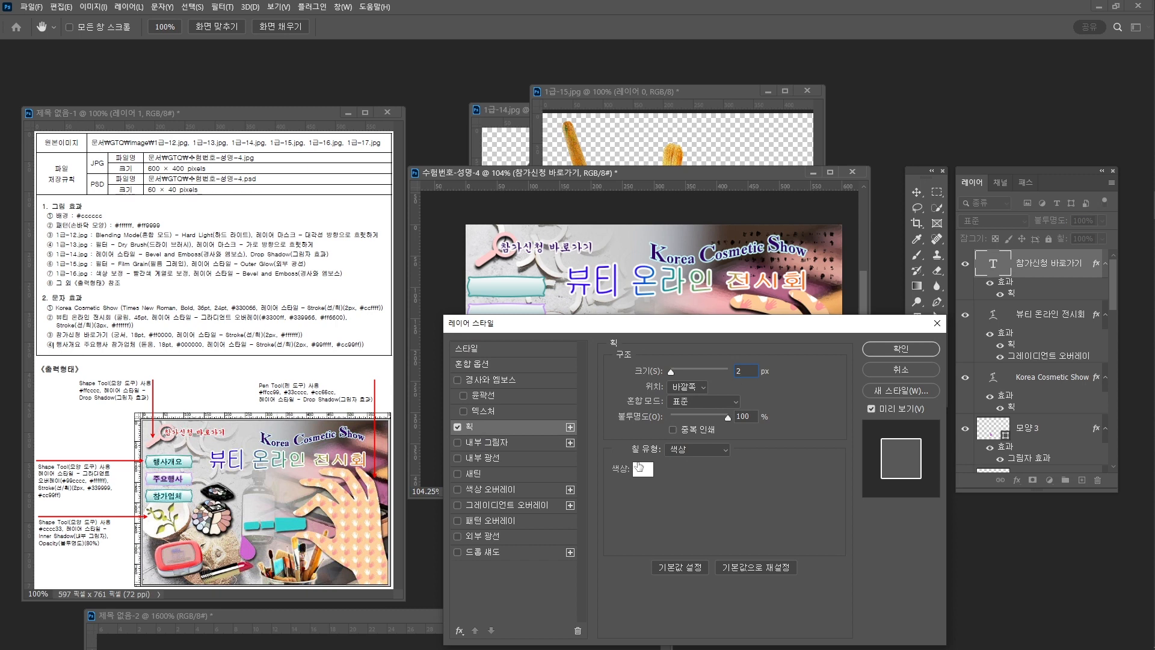
click(875, 351)
Nudge the 참가신청 바로가기 text about 2 px up and commit the transform.
key(ctrl+t)
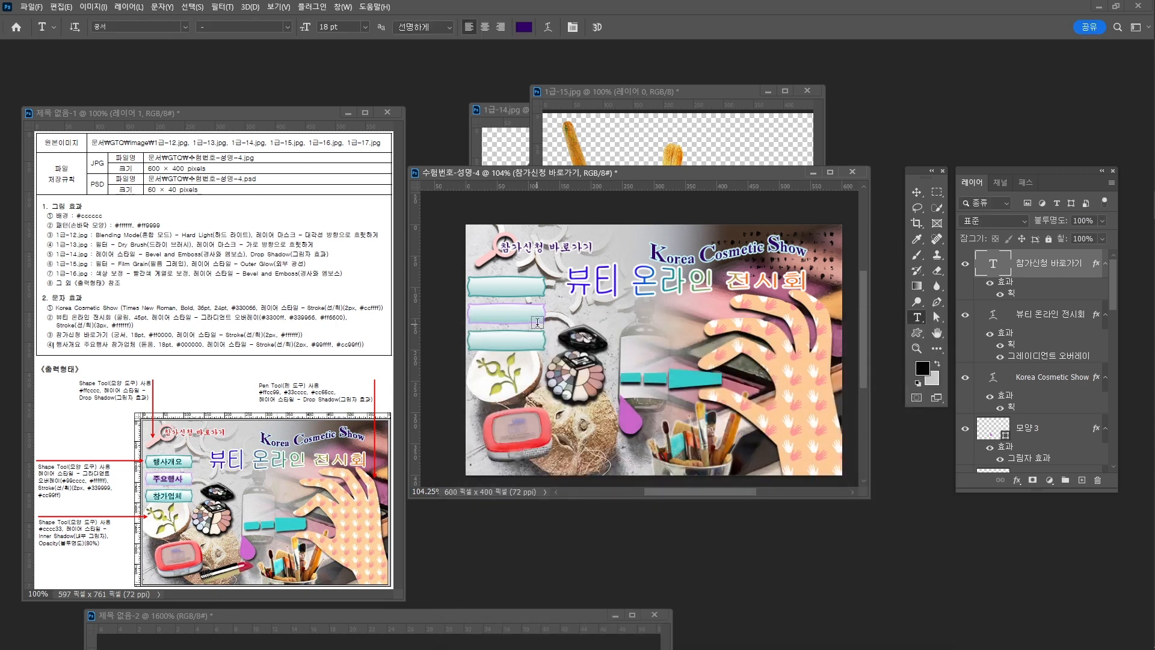
drag(547, 247, 547, 246)
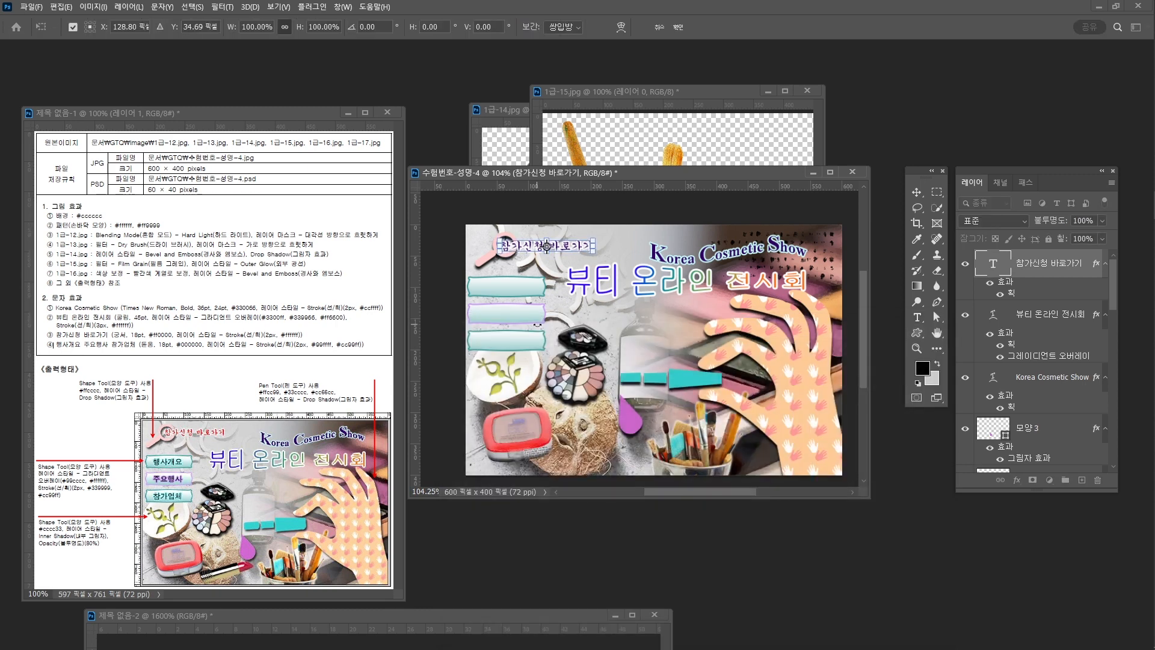
key(Return)
Deselect all layers and enlarge the banner's document window slightly.
key(t)
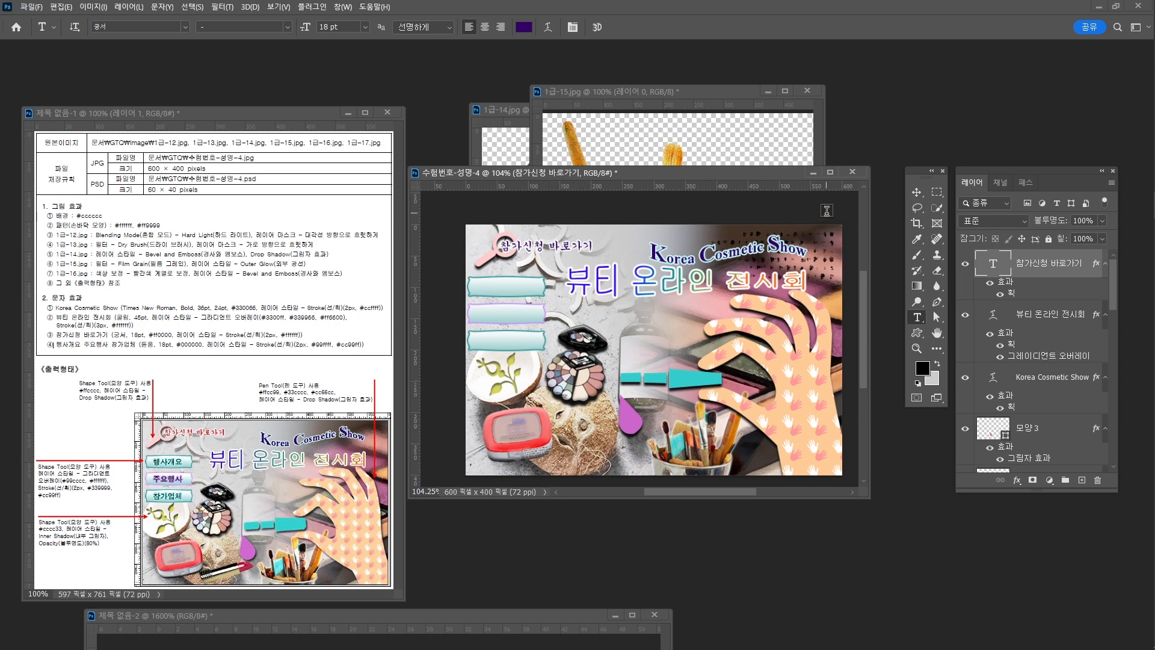
key(v)
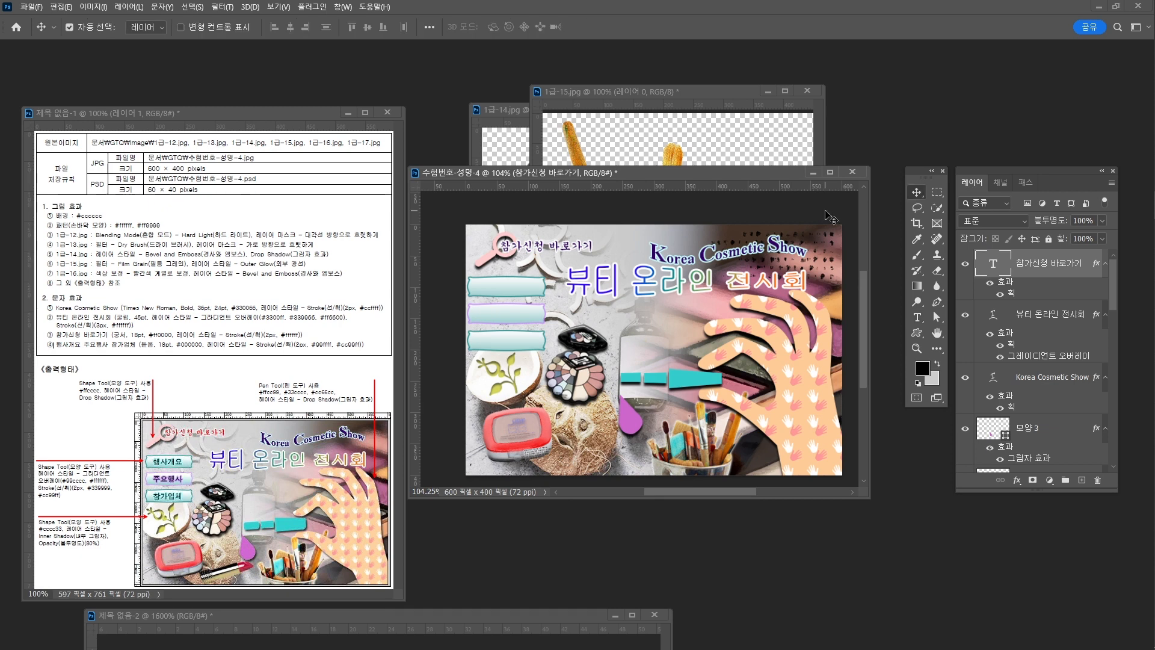
click(825, 211)
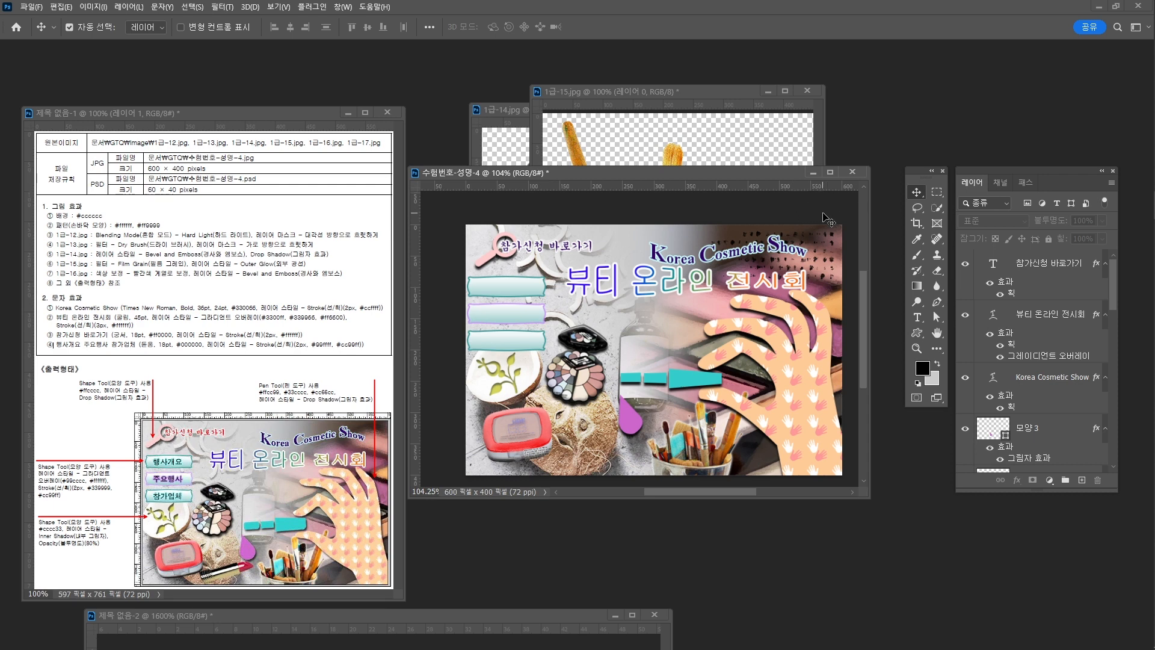
drag(865, 485, 880, 503)
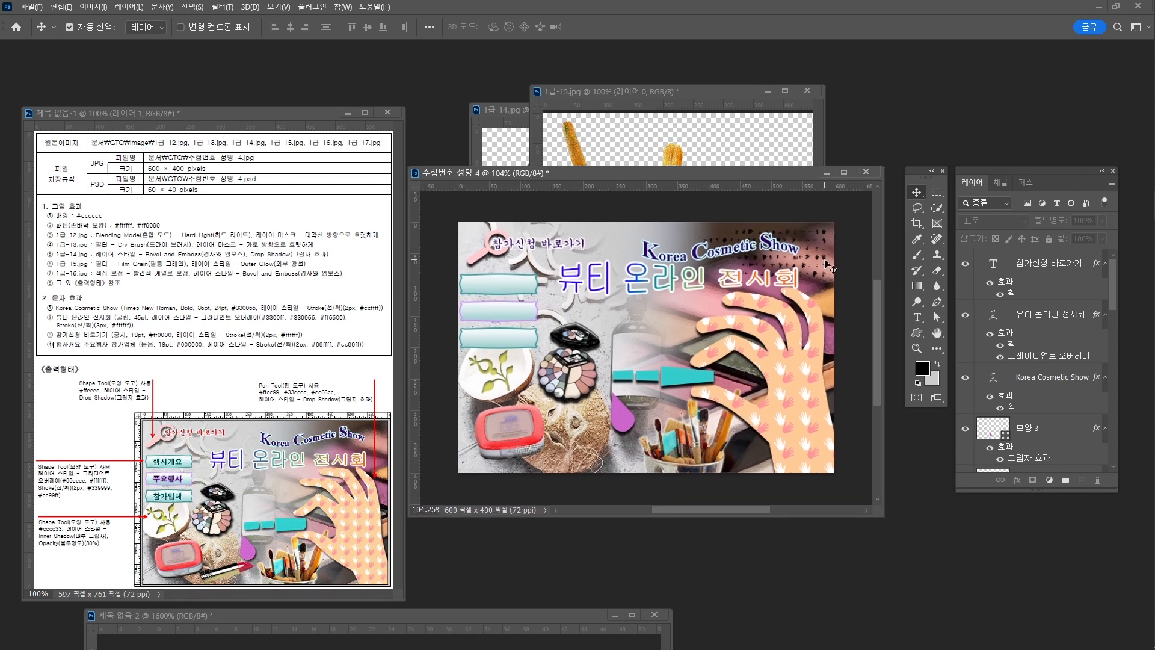
Set the font for new text to 돋움.
key(t)
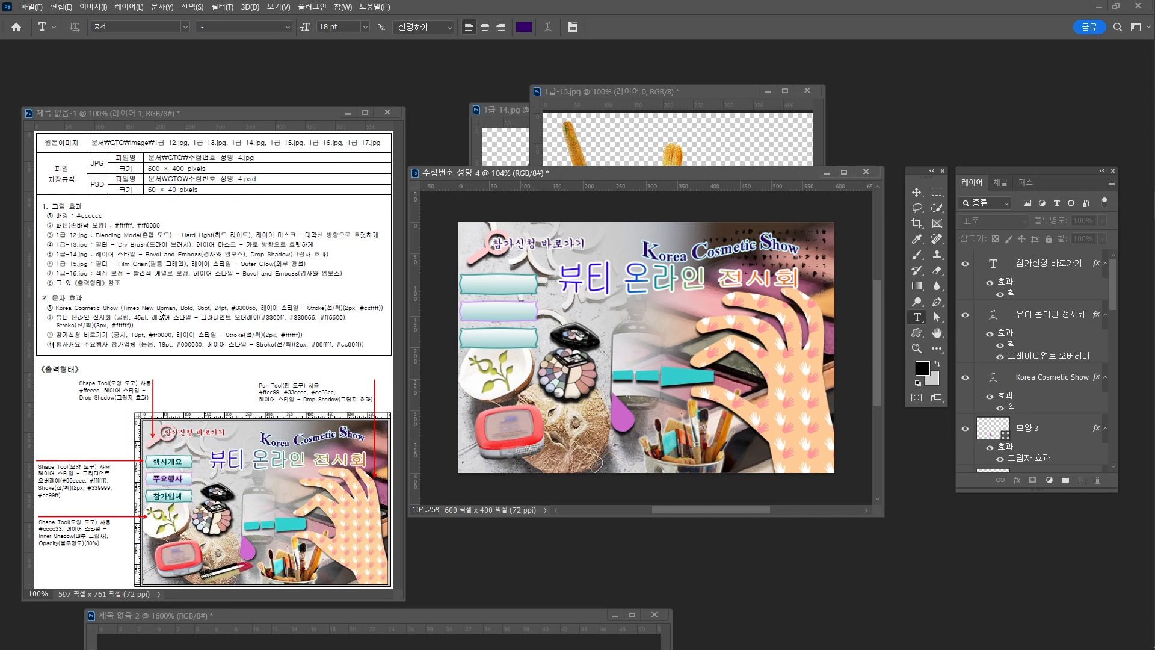
click(148, 27)
text(eh)
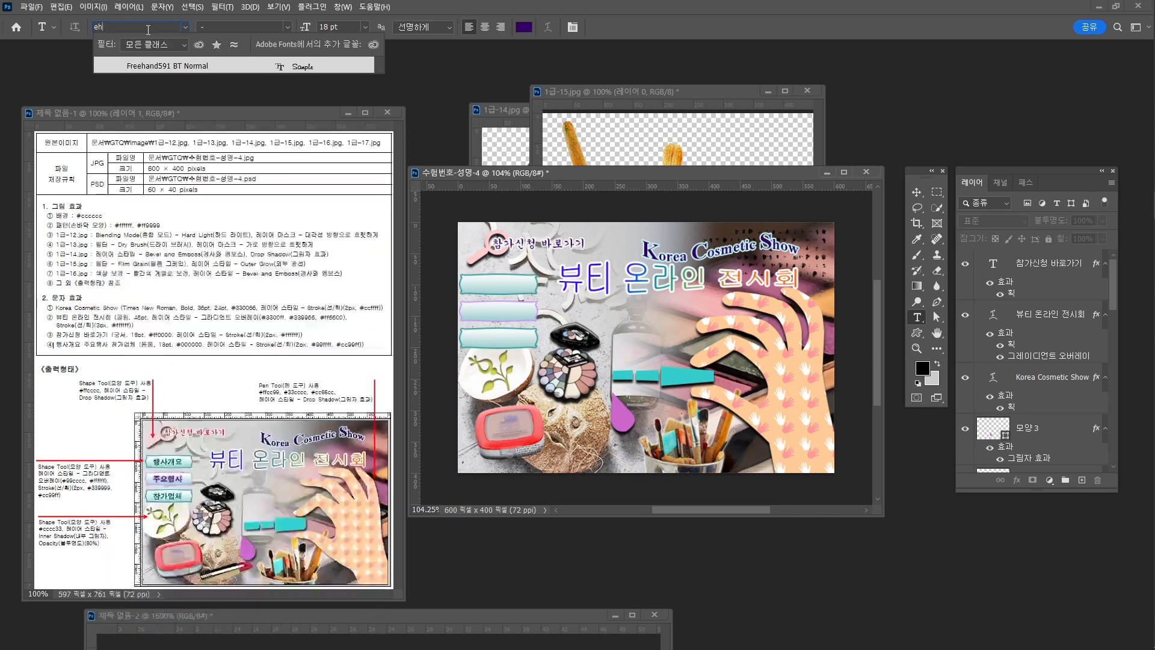
text(e)
key(BackSpace)
key(BackSpace)
key(BackSpace)
text(ㄷ)
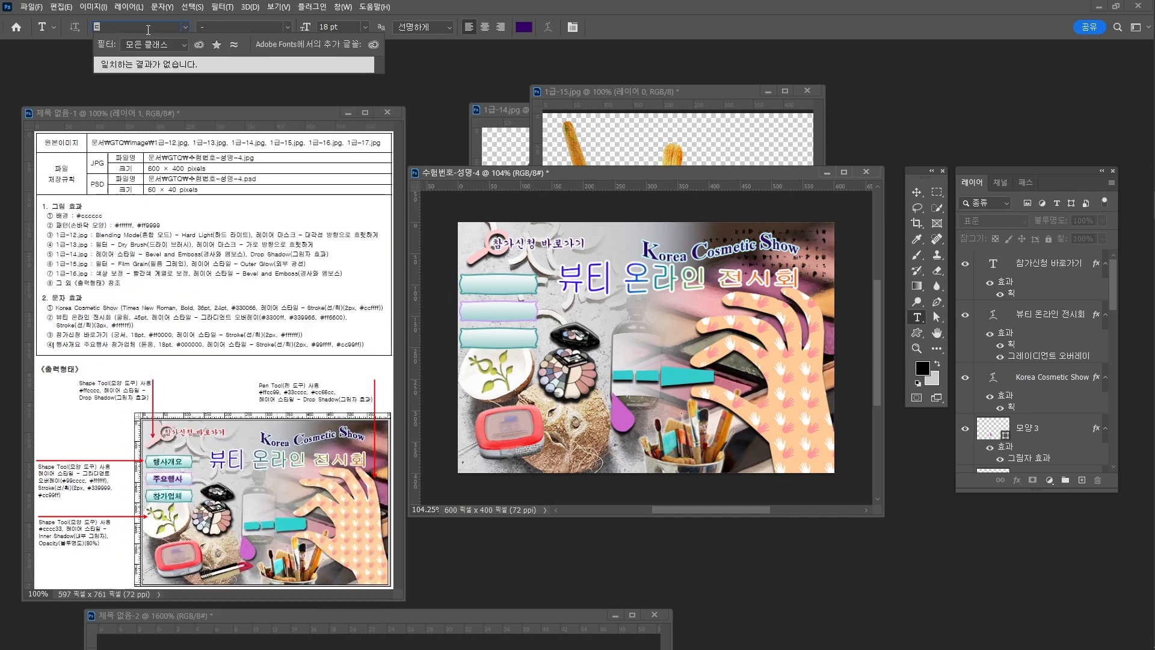
text(ㅗㄷ)
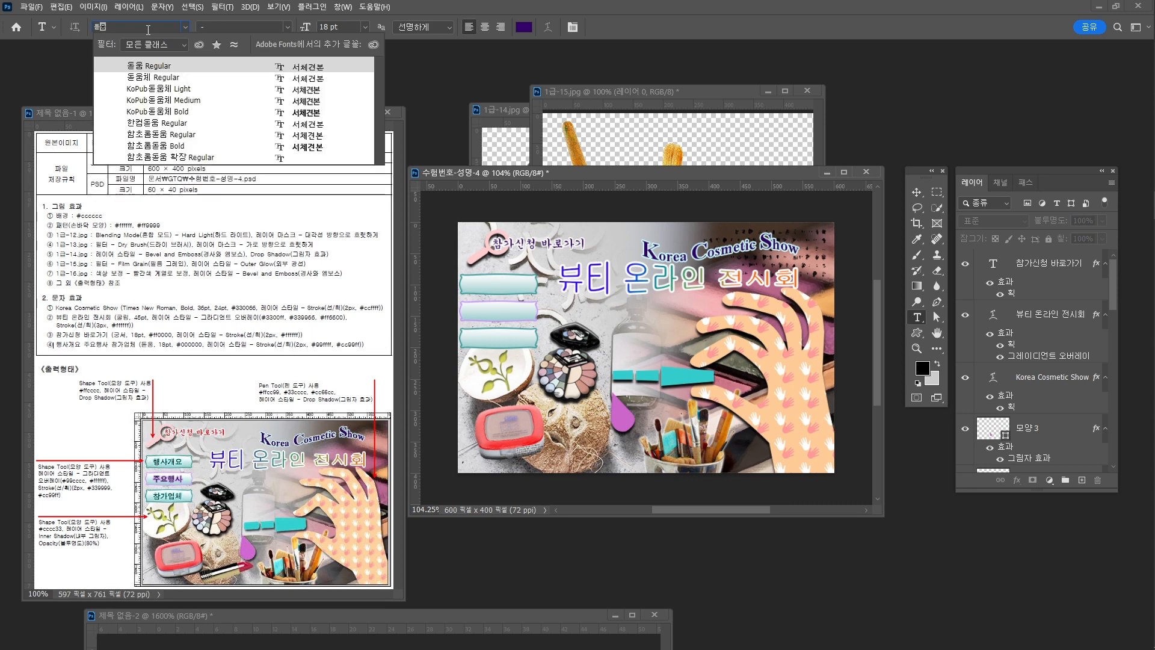
key(Return)
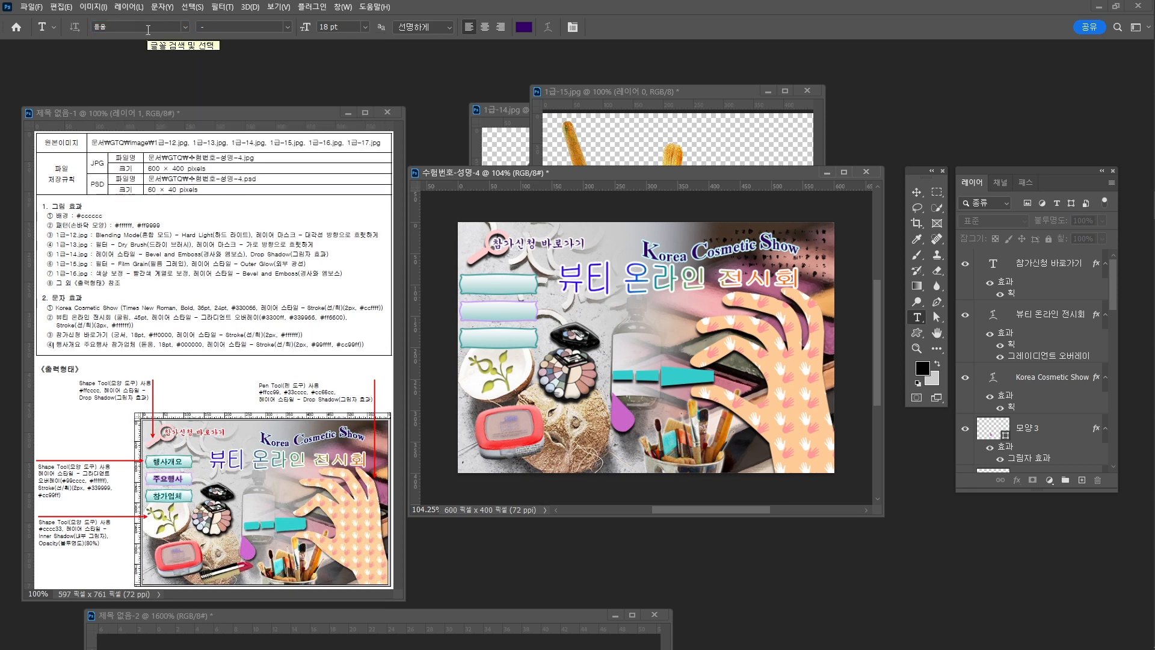
Add the text 행사개요 on the uppermost of the three banner-shaped buttons.
click(477, 285)
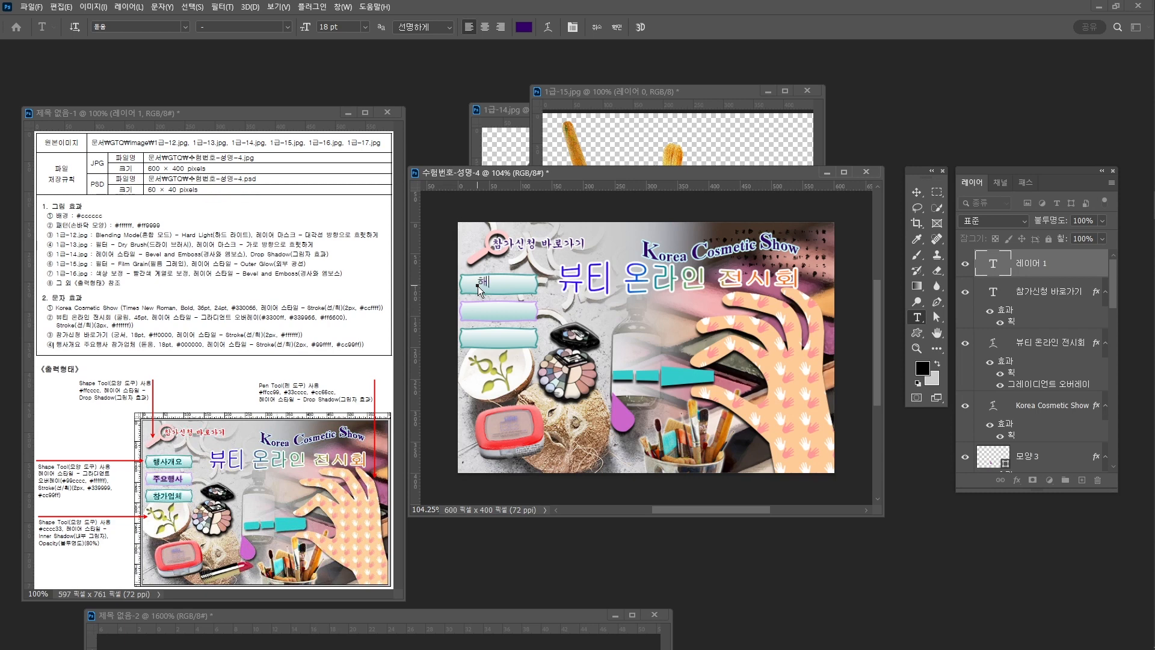
text(행사개요)
key(ctrl+Return)
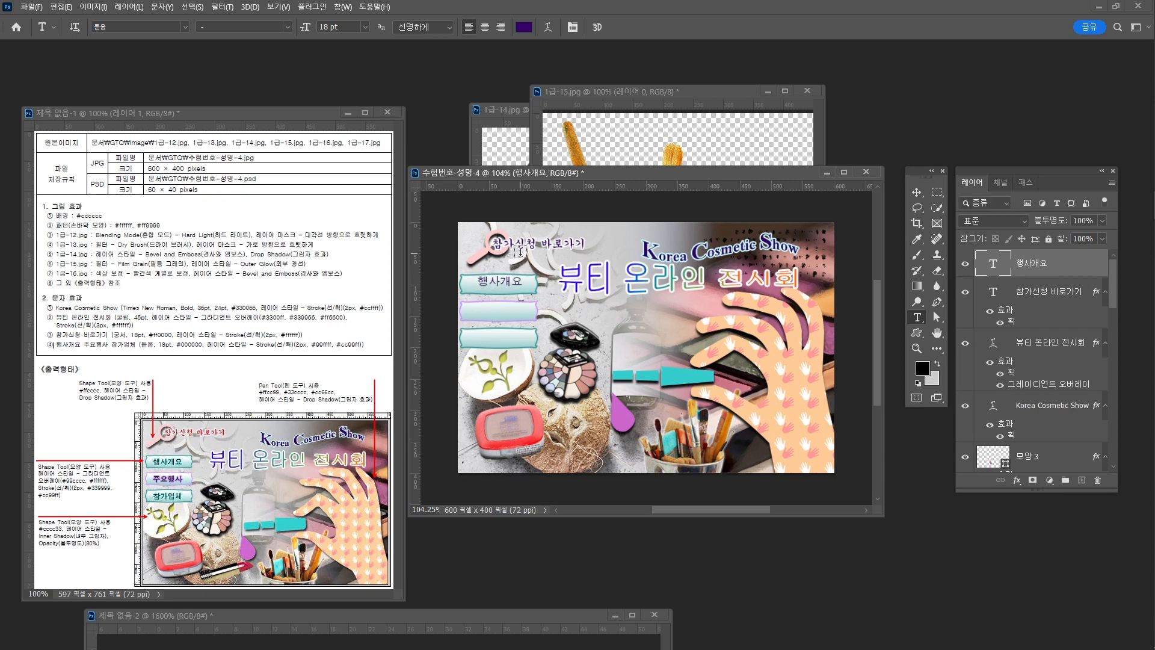
Set the 행사개요 text colour to white (#ffffff).
click(524, 27)
click(416, 154)
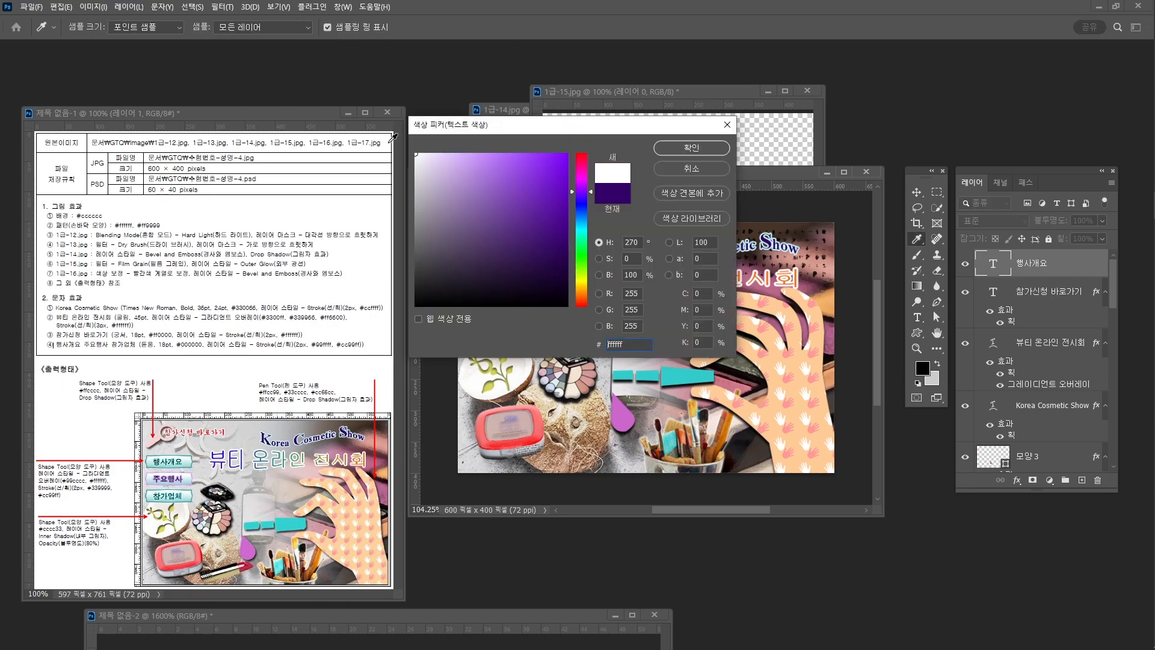
key(ctrl+1)
click(175, 351)
mouse_move(207, 355)
mouse_down()
mouse_move(172, 323)
mouse_move(241, 349)
mouse_move(212, 364)
mouse_up()
key(Escape)
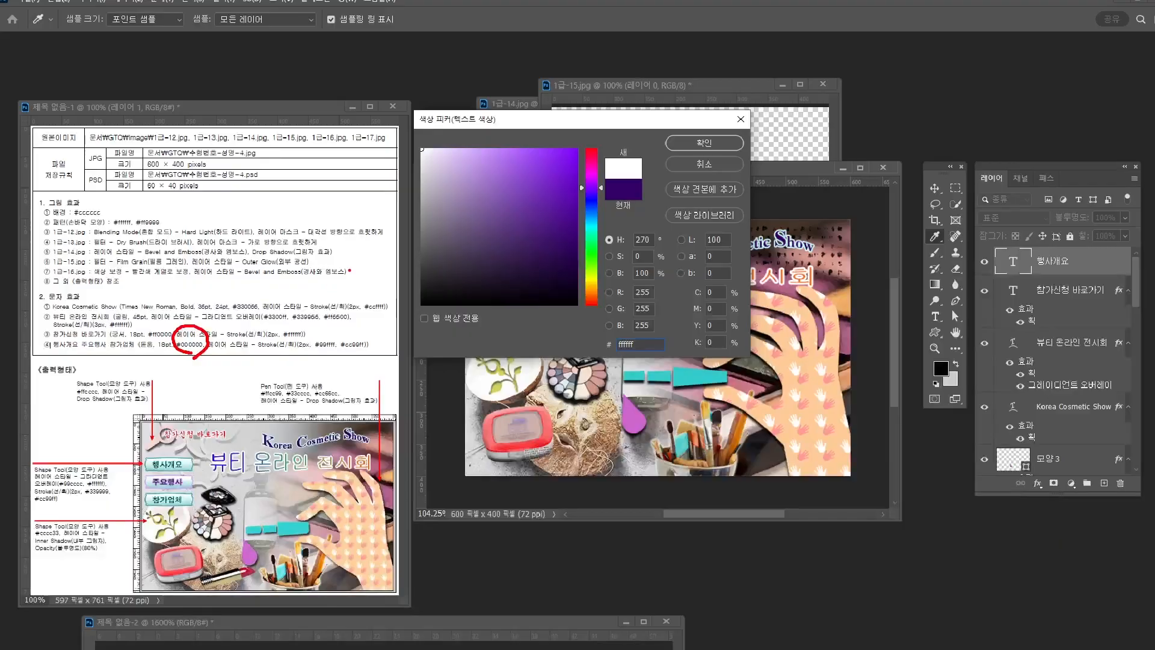
click(692, 149)
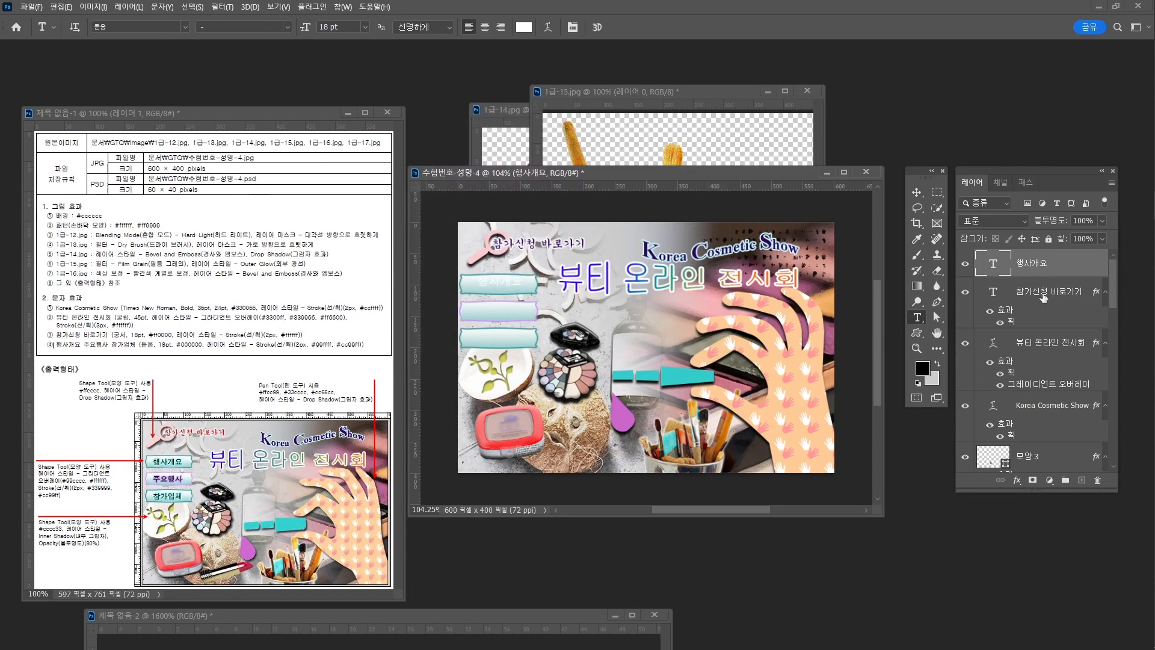
Add a 2 px outside stroke in #99ffff to the 행사개요 text layer.
click(1017, 480)
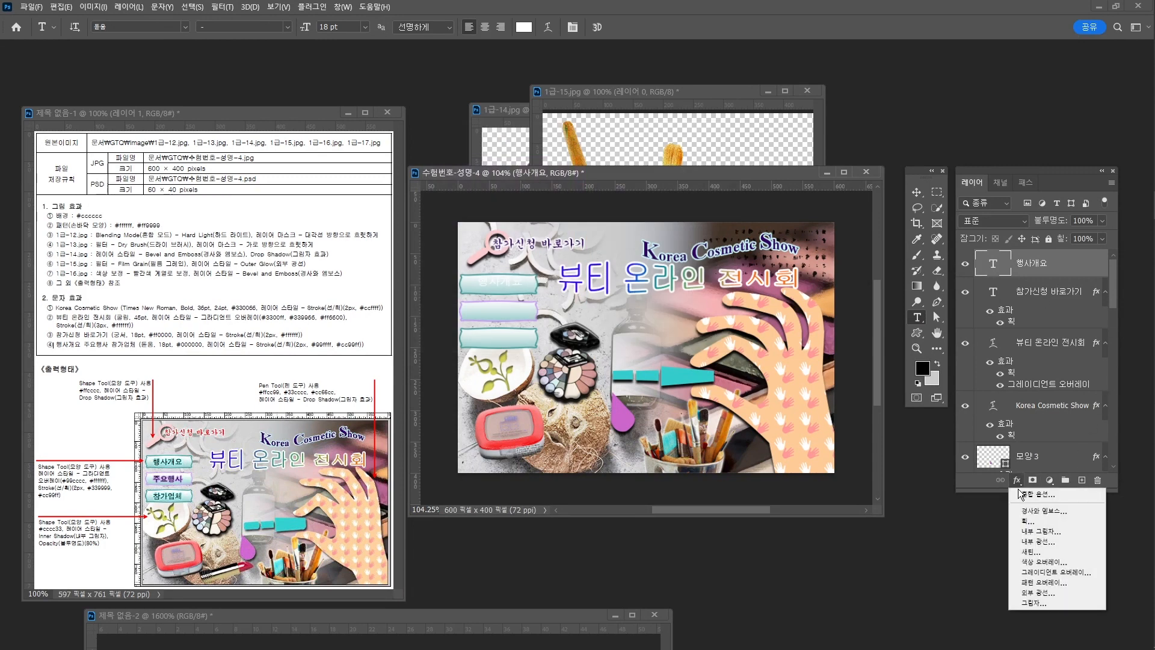
click(1028, 521)
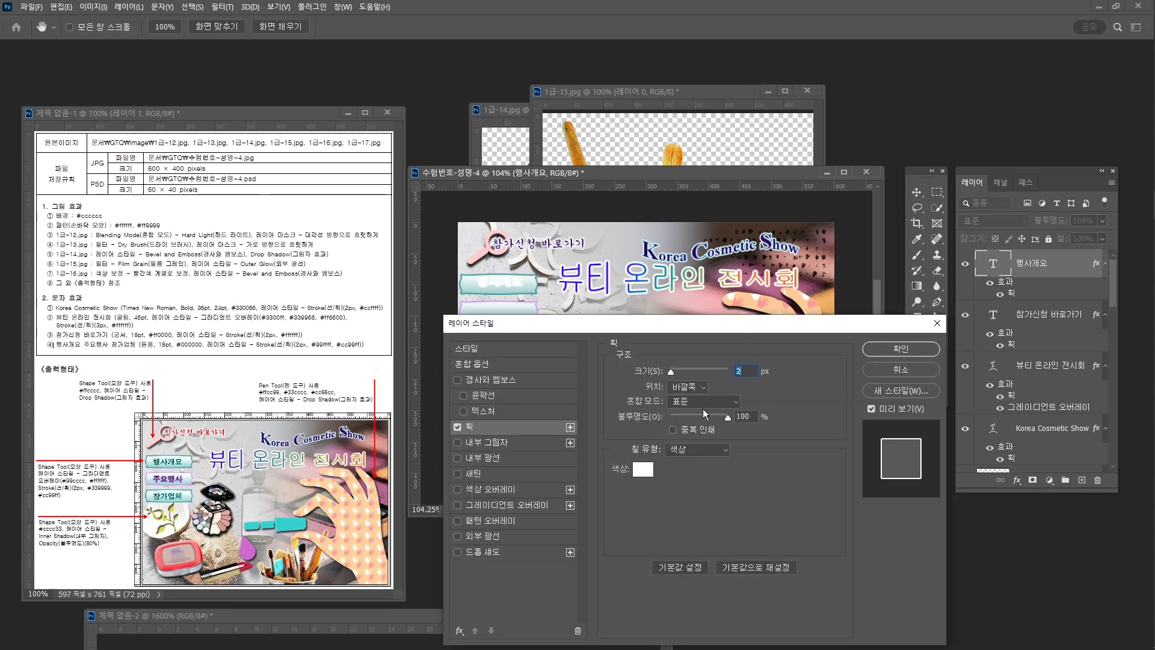
click(644, 470)
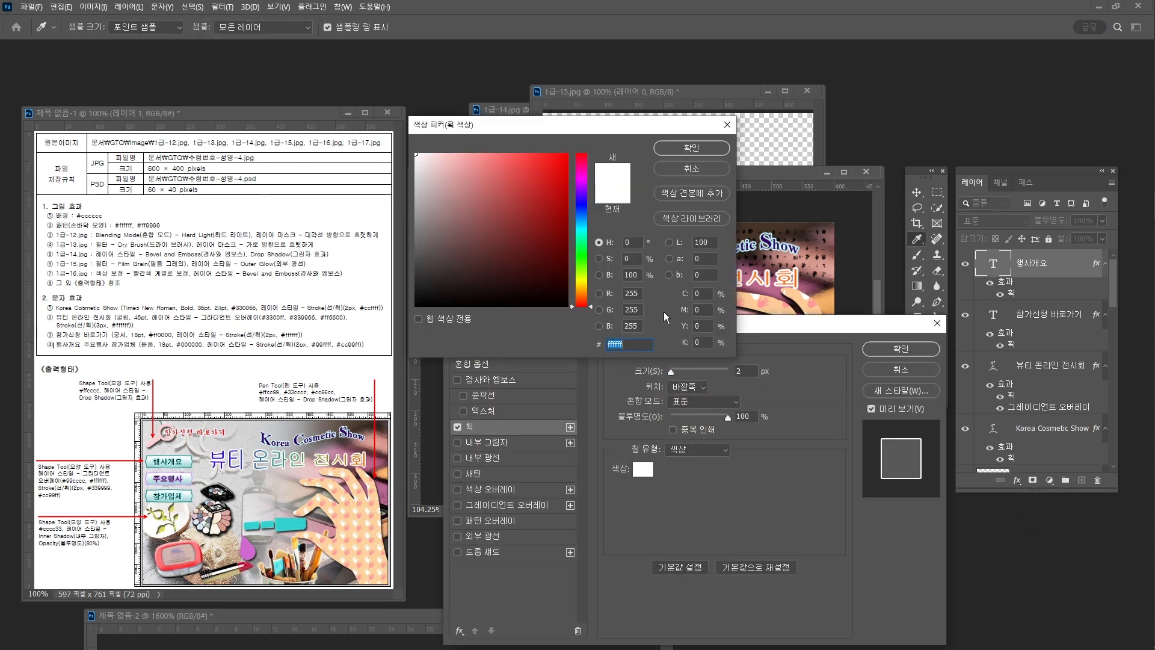
text(99)
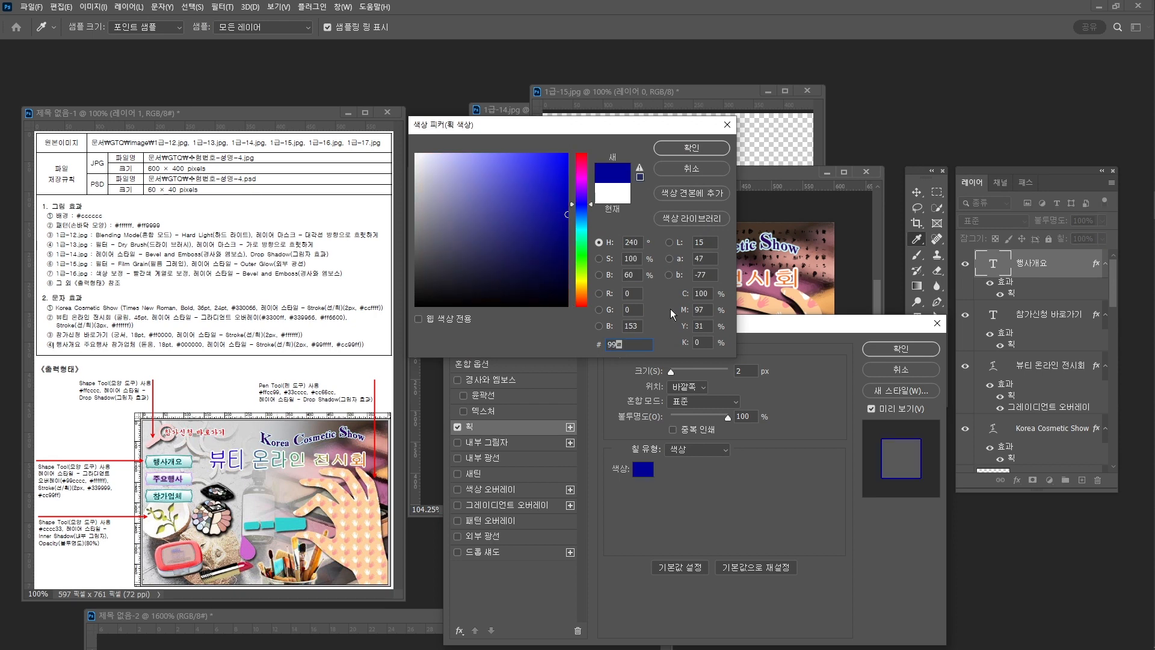
text(ffff)
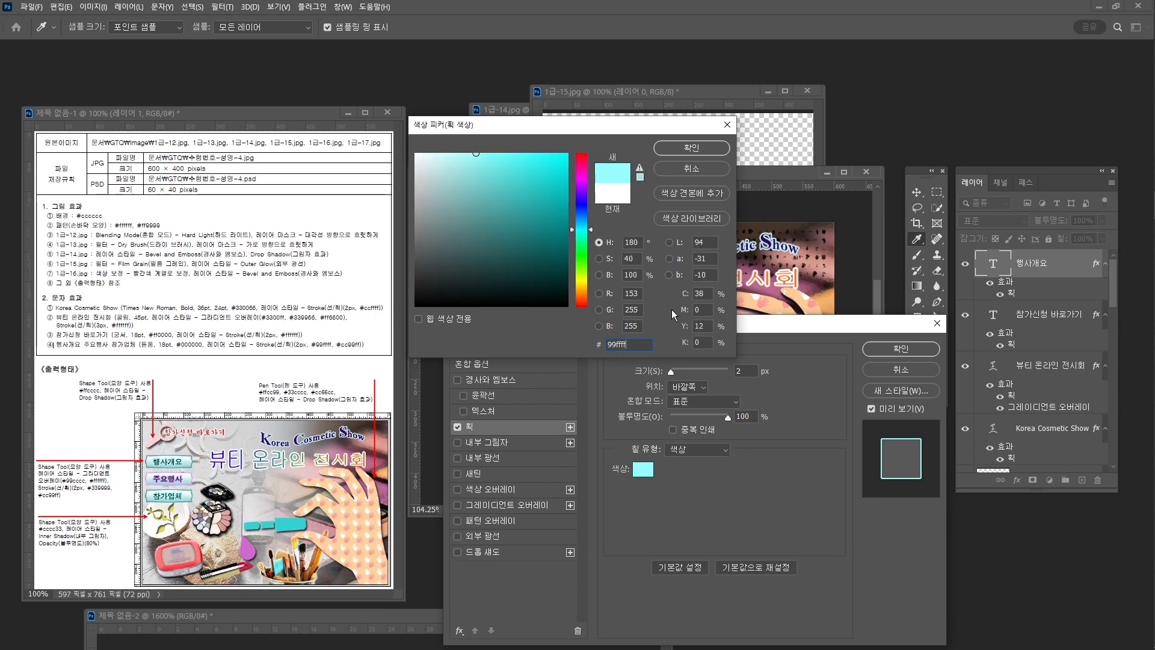
key(Return)
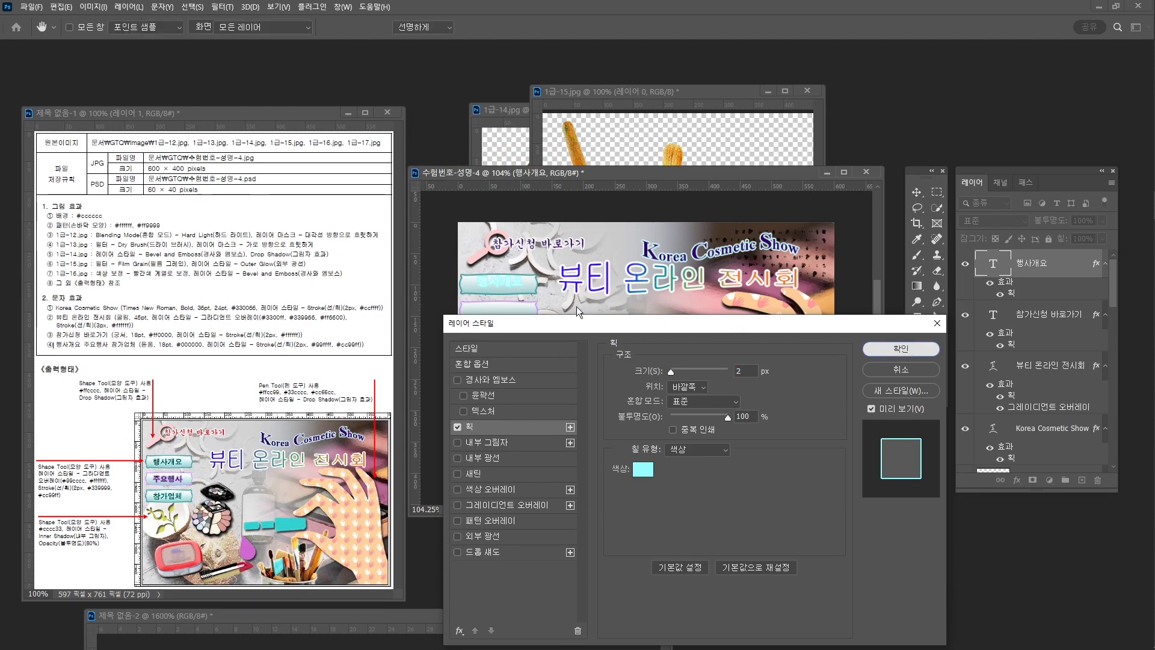
click(901, 349)
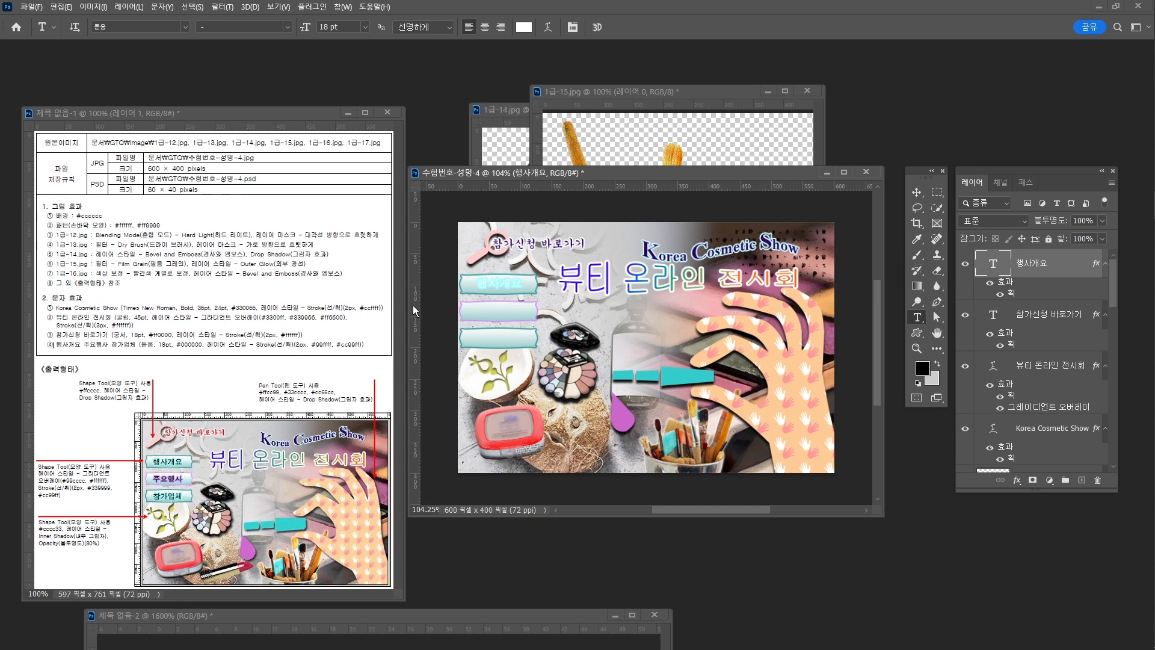
Set the 행사개요 text colour to black (#000000).
click(523, 27)
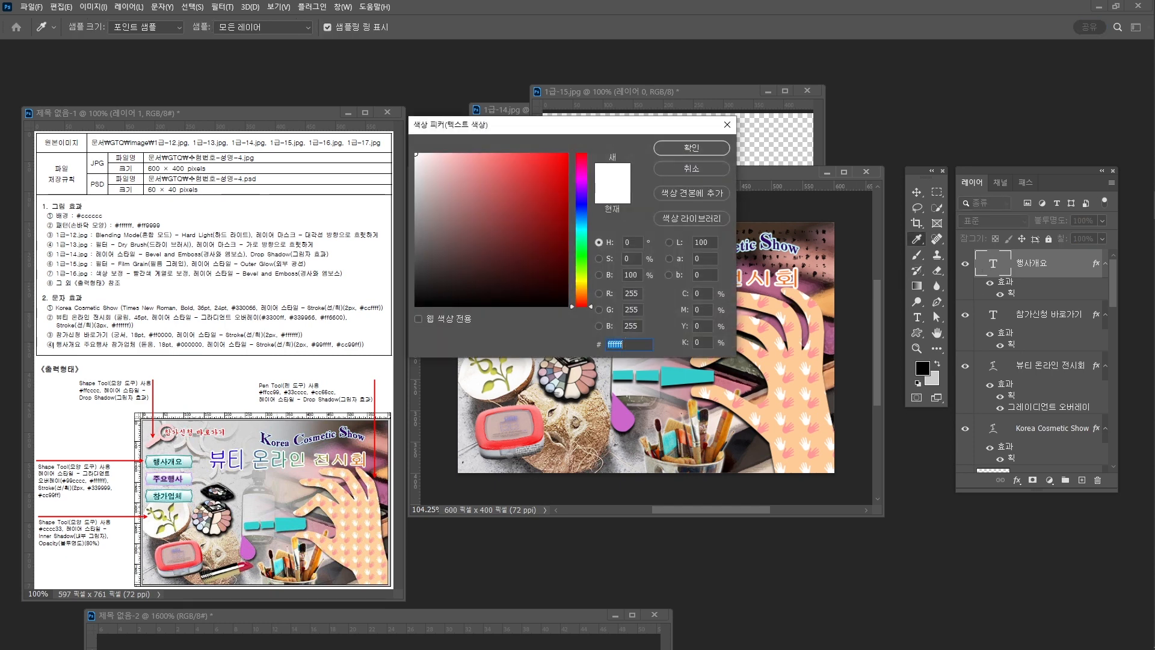
text(000000)
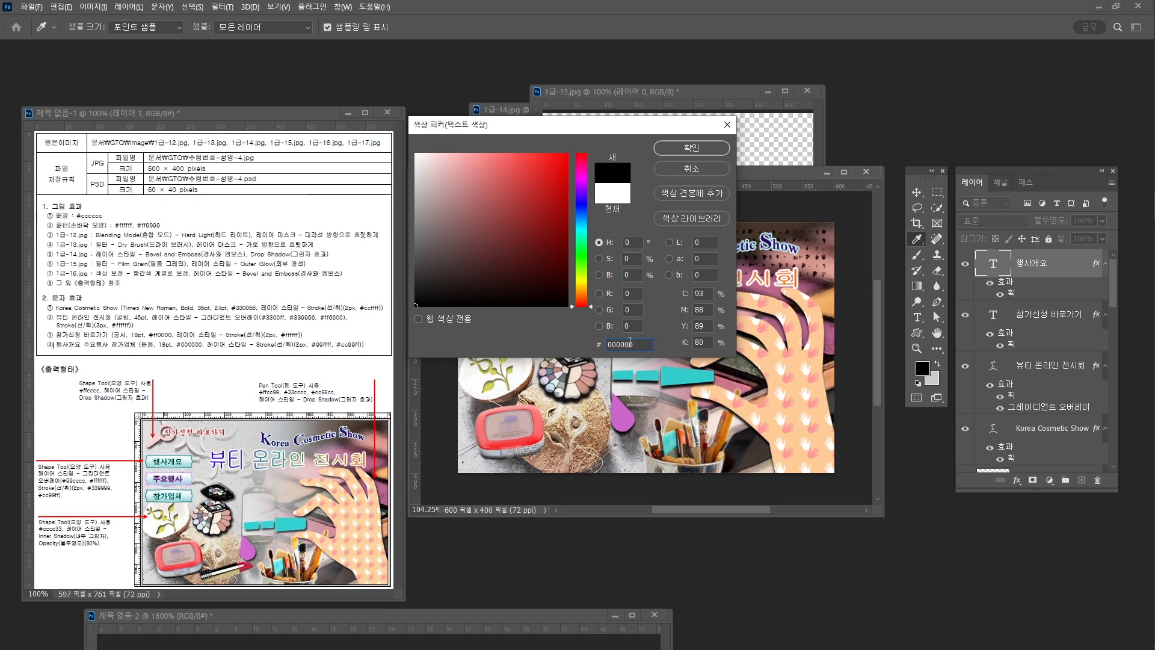
key(Return)
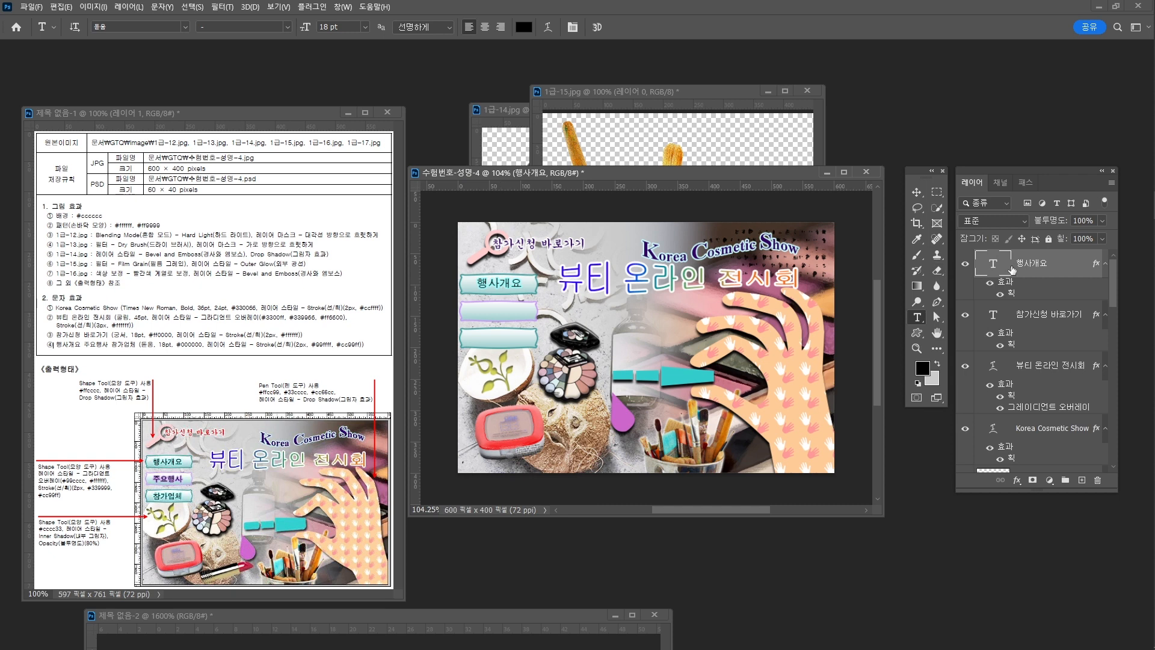
Duplicate the 행사개요 text onto the middle and lowest banner-shaped buttons, aligned beneath the original.
key(ctrl+j)
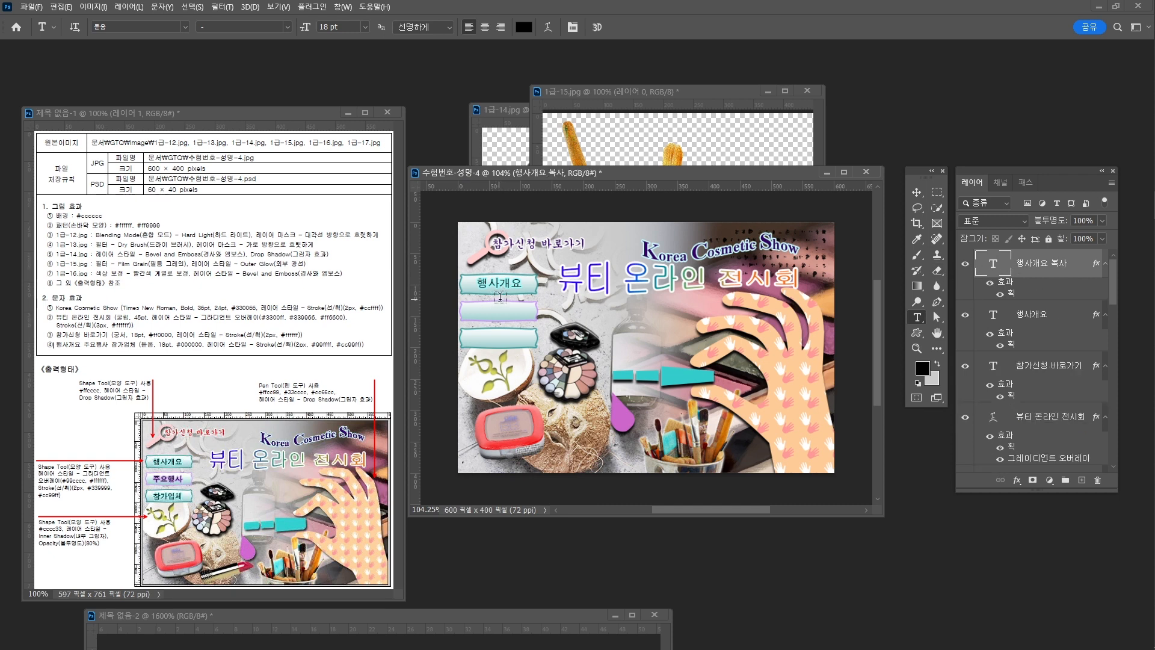
drag(506, 304, 515, 319)
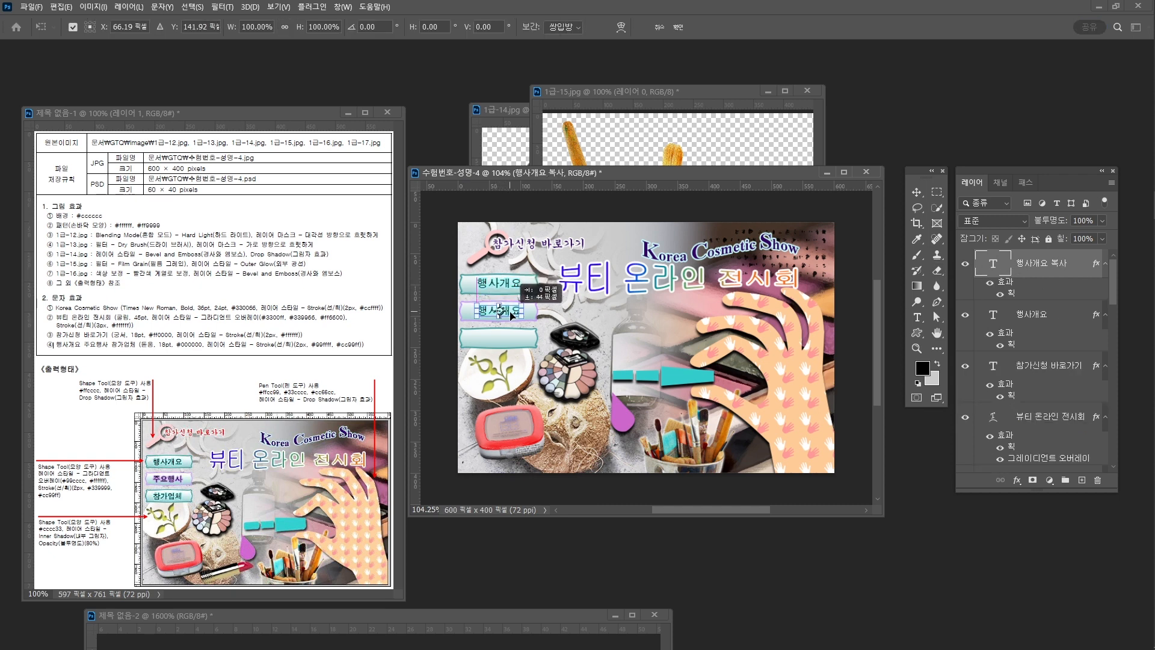
key(ctrl+t)
key(Return)
key(t)
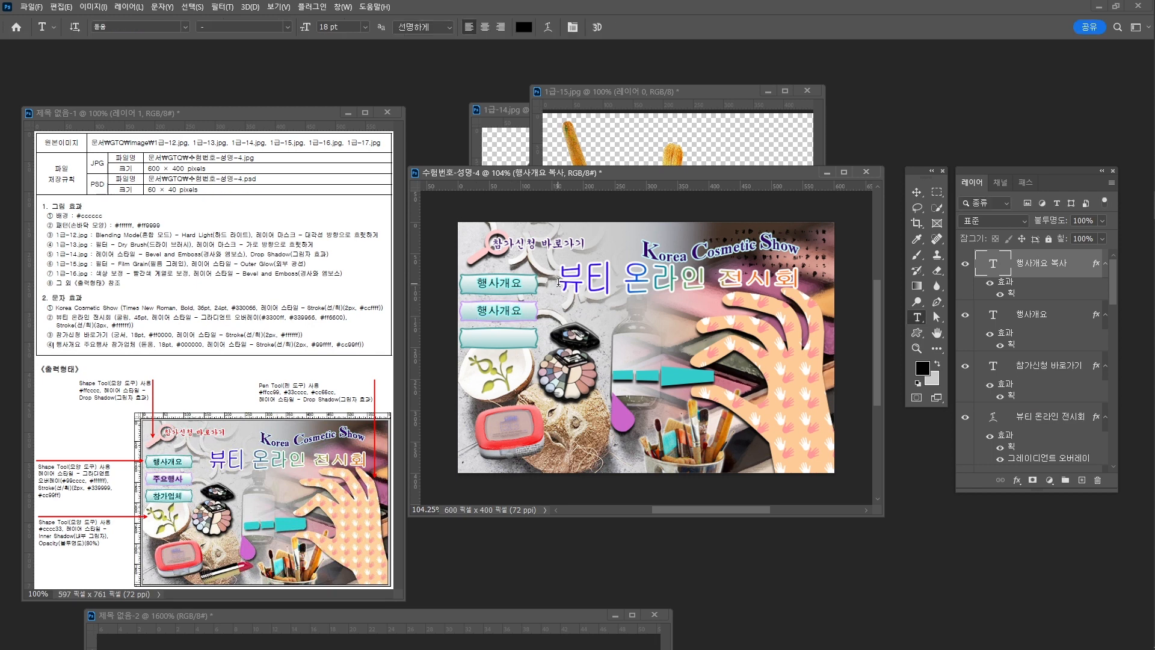
key(v)
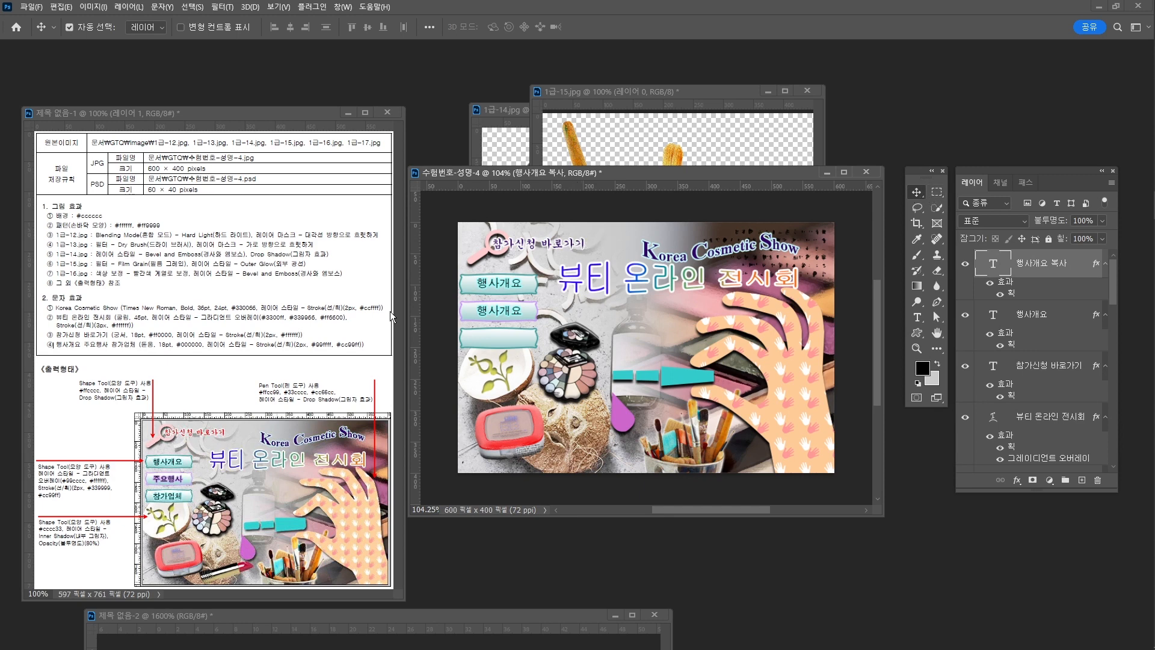
drag(503, 314, 501, 341)
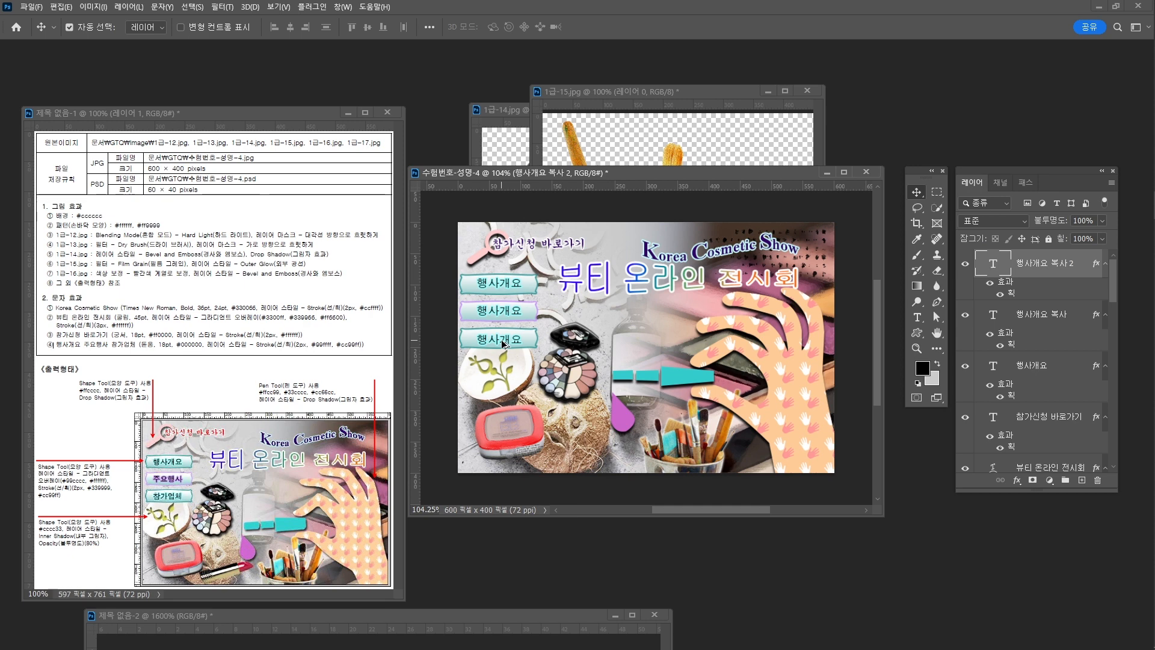
Change the text on the middle button to 주요행사.
click(516, 314)
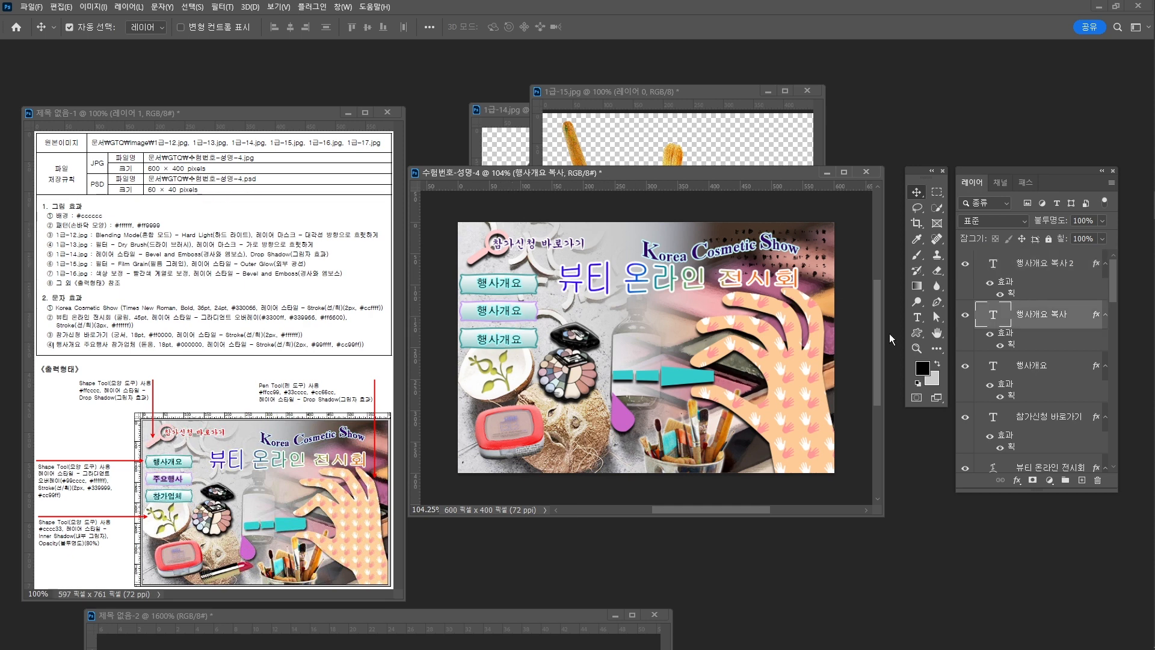
key(t)
click(499, 310)
key(ctrl+a)
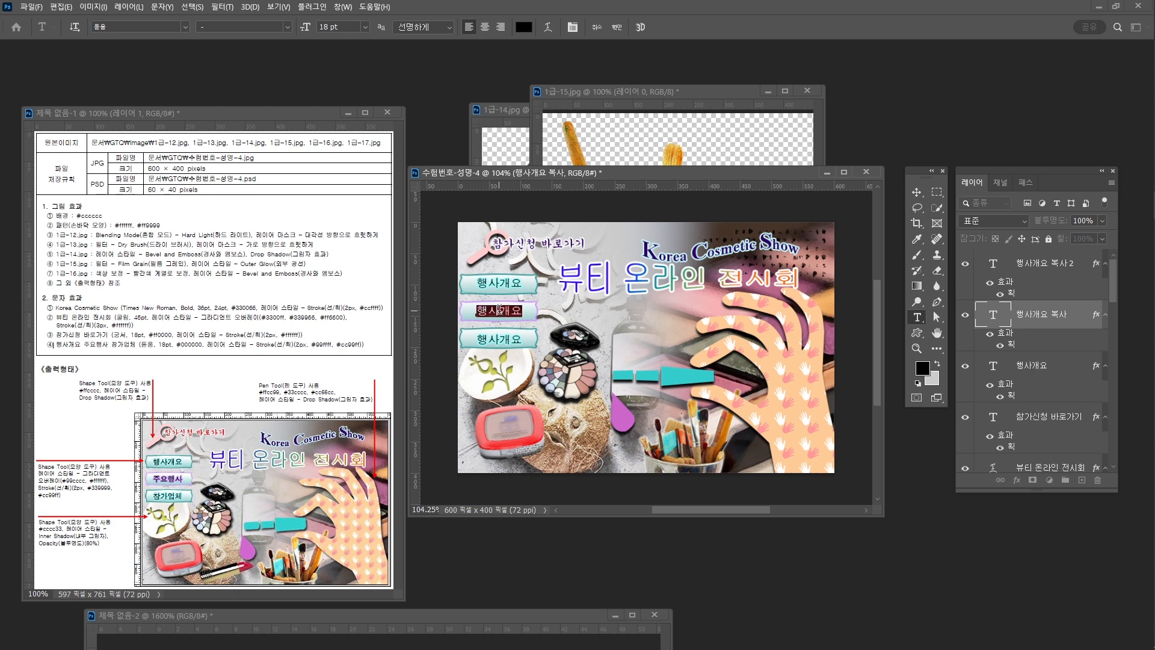
text(주요)
key(ctrl+Return)
Change the text on the lowest banner-shaped button to 참가업체.
key(v)
click(508, 342)
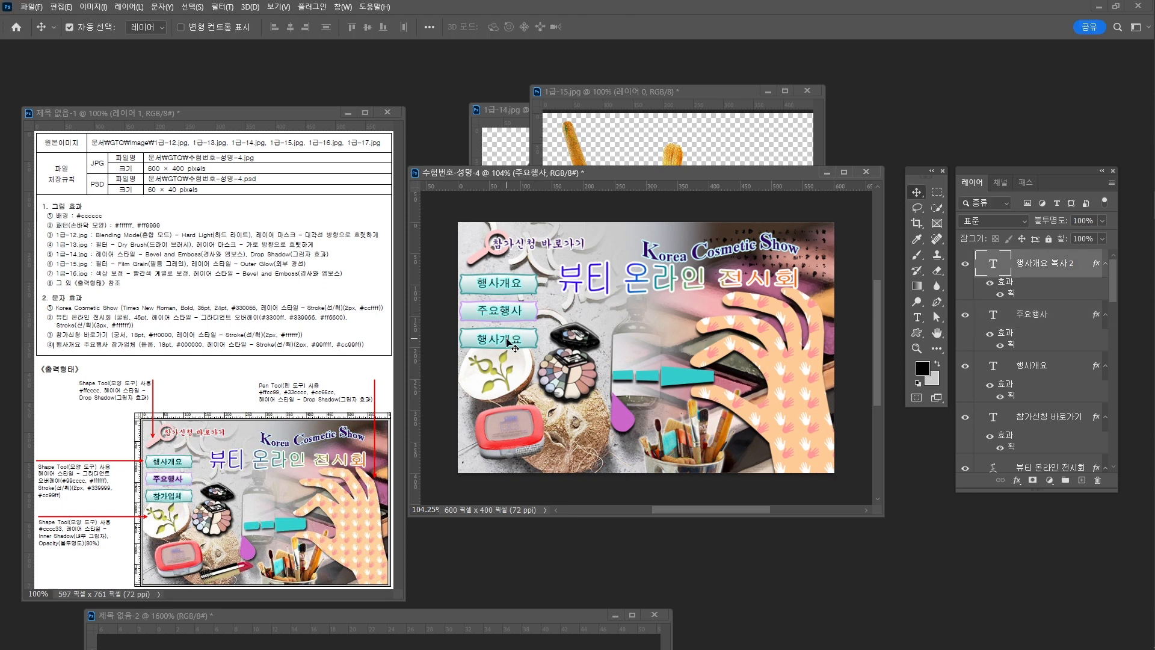
key(t)
double_click(509, 341)
text(참)
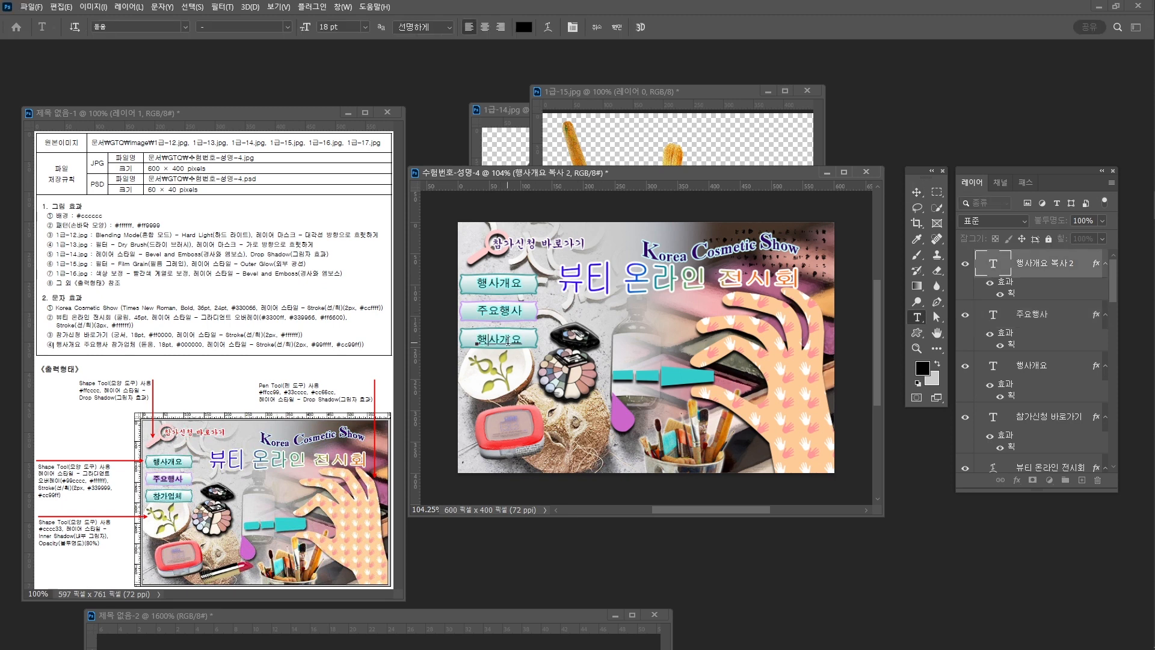
text(가업체)
Set the stroke colour of the 주요행사 text layer to #cc99ff.
click(1043, 318)
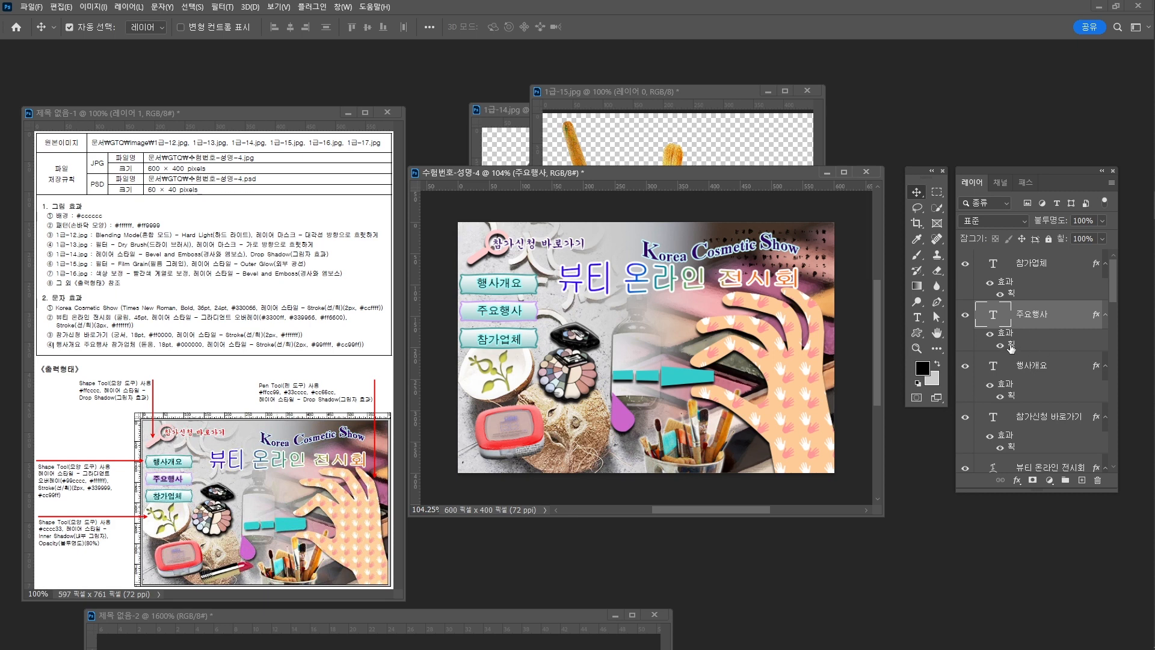
double_click(1011, 345)
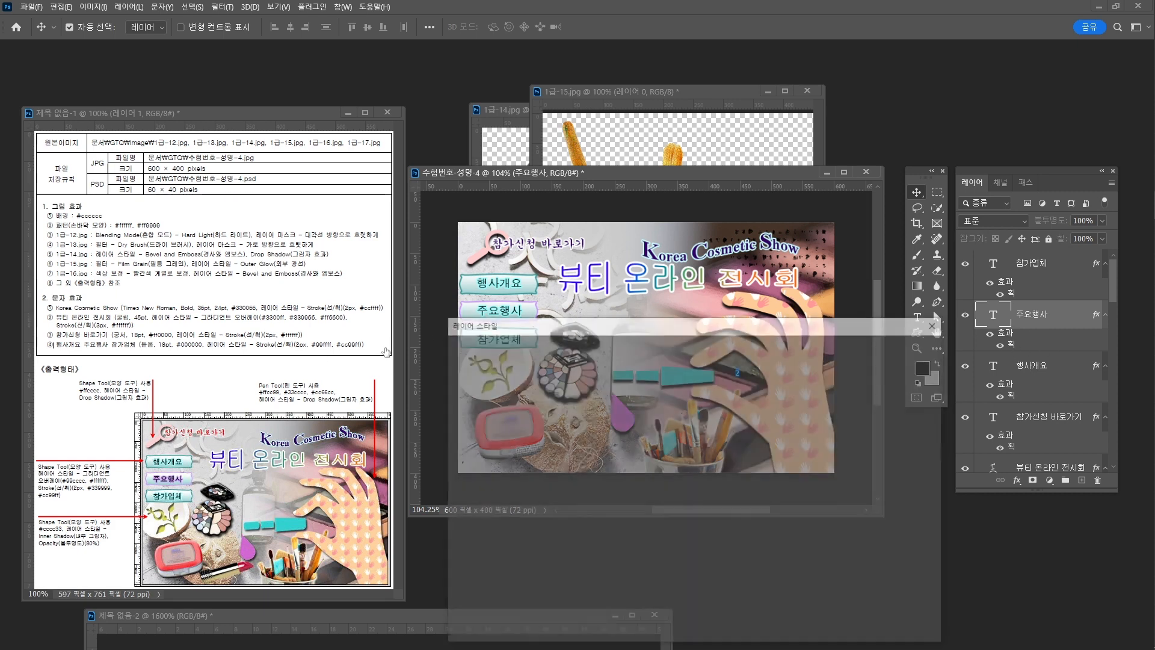
click(642, 468)
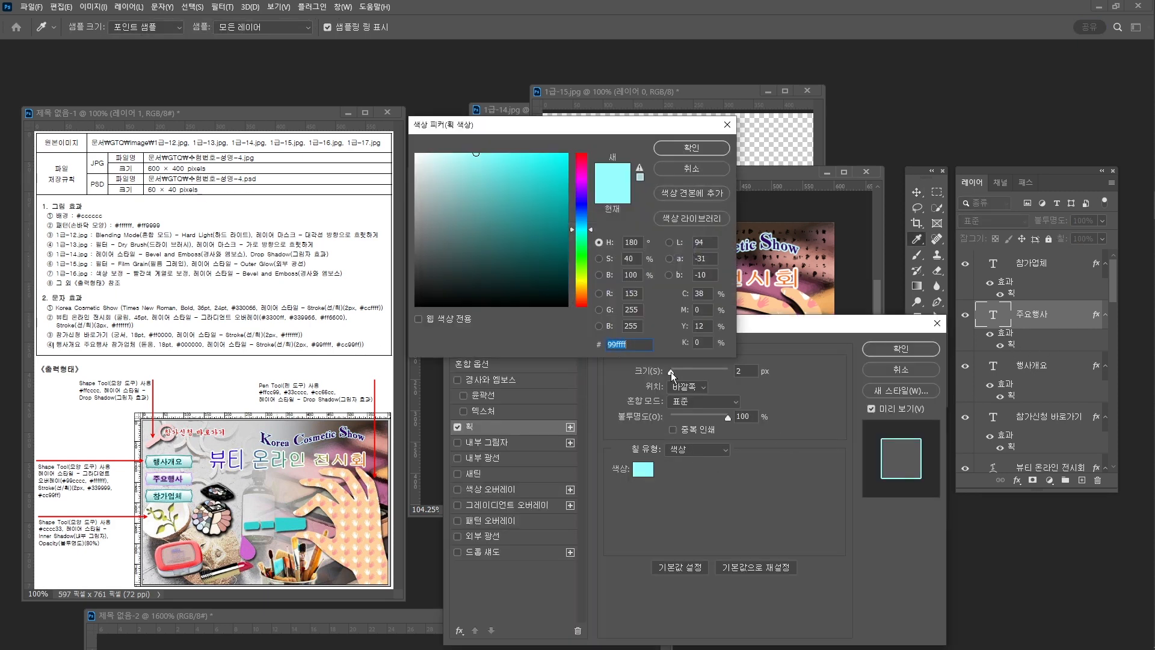
key(BackSpace)
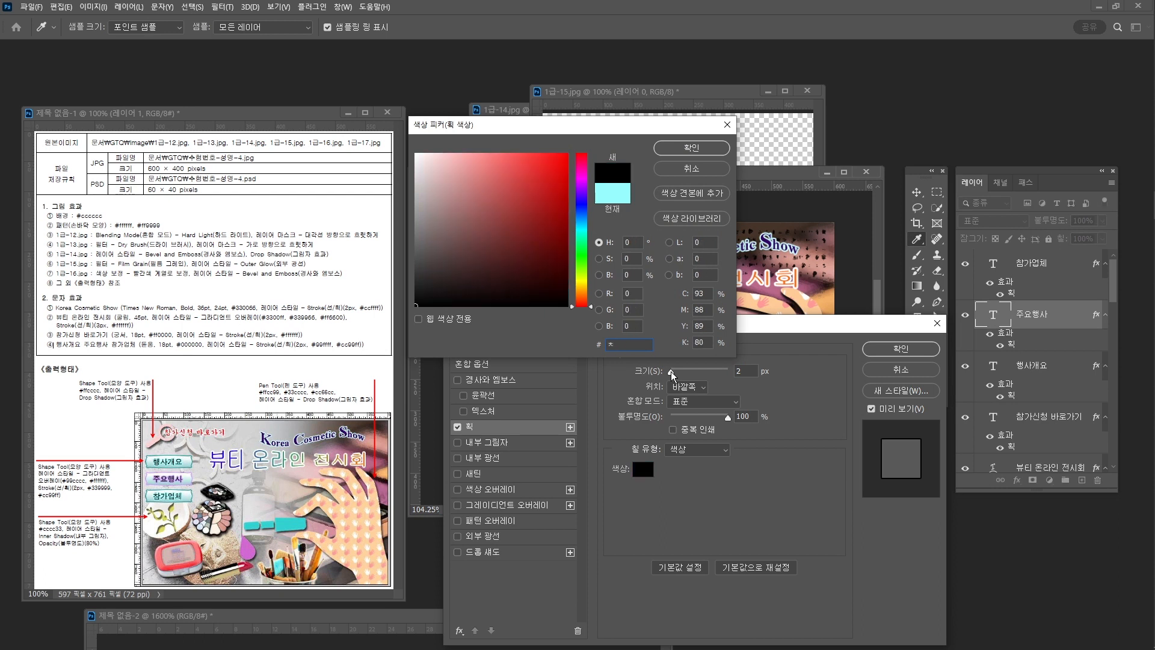
text(cc)
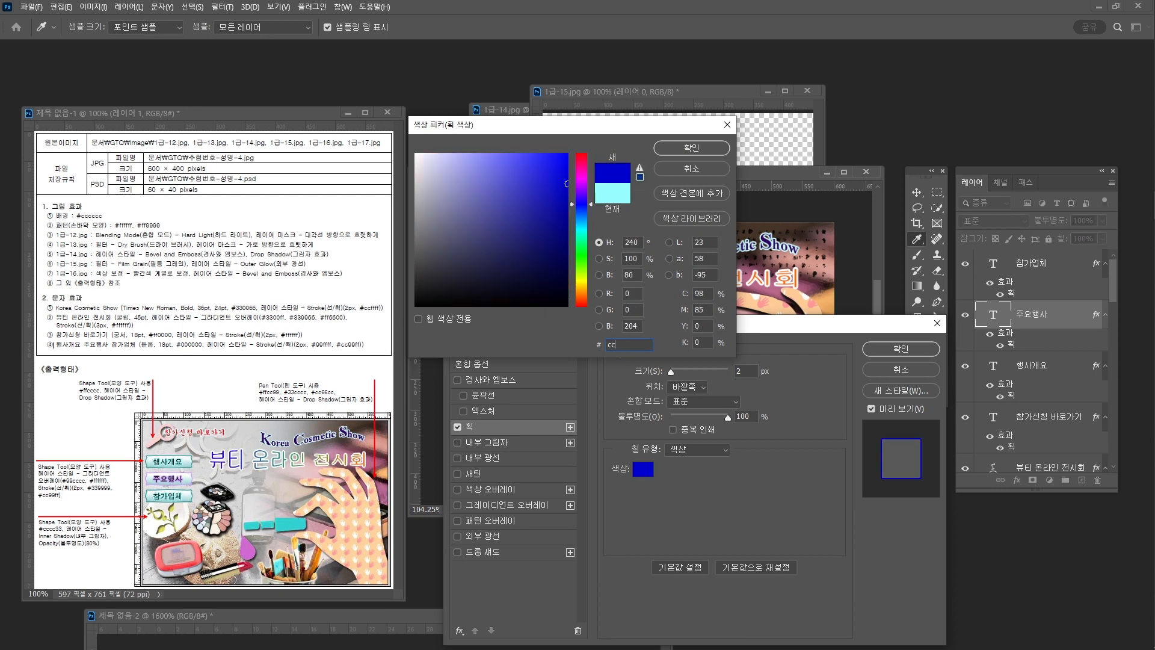
text(99ff)
key(Return)
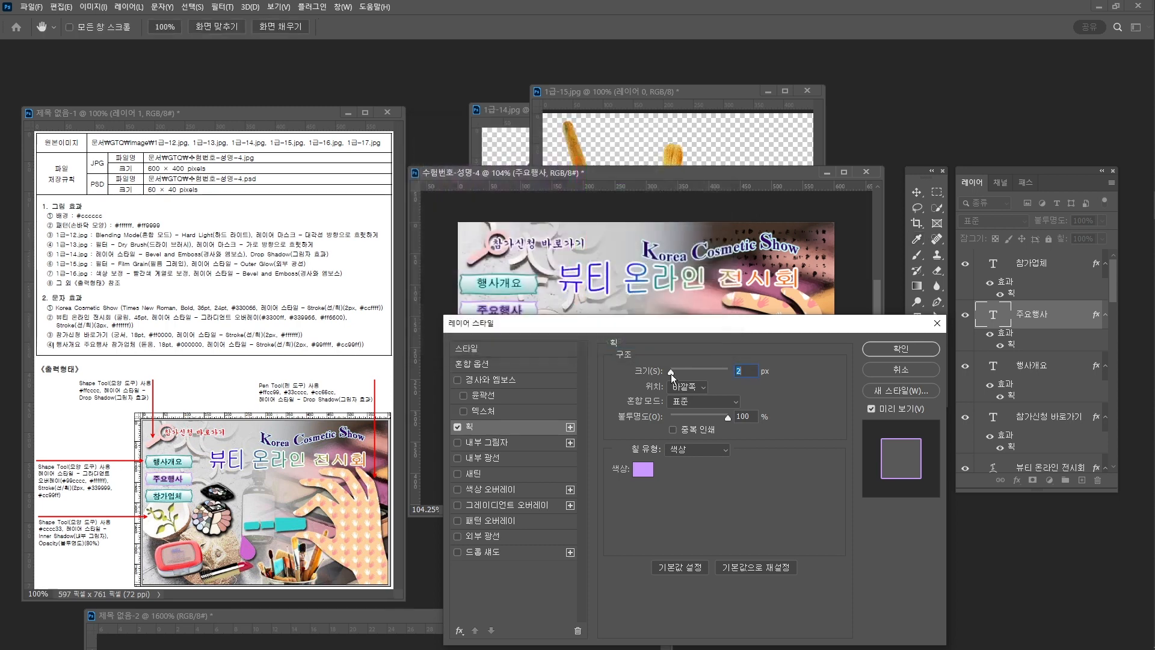
click(891, 352)
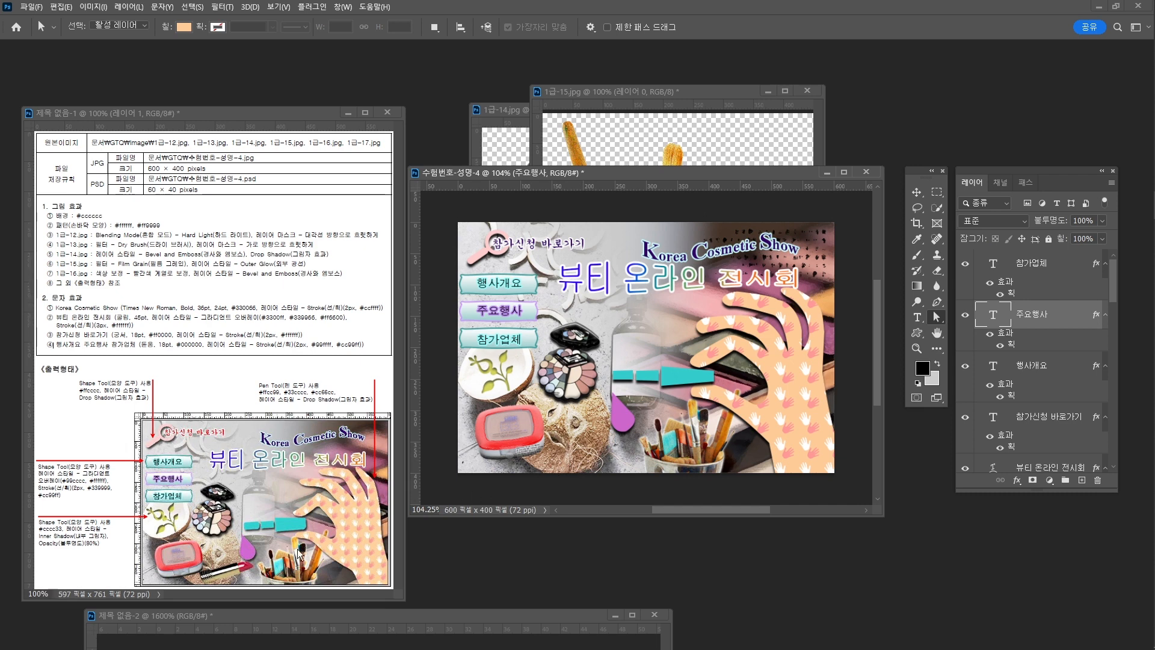
Set the inner shadow distance of the green flower ornament on the white plate to 4 px.
key(v)
click(493, 388)
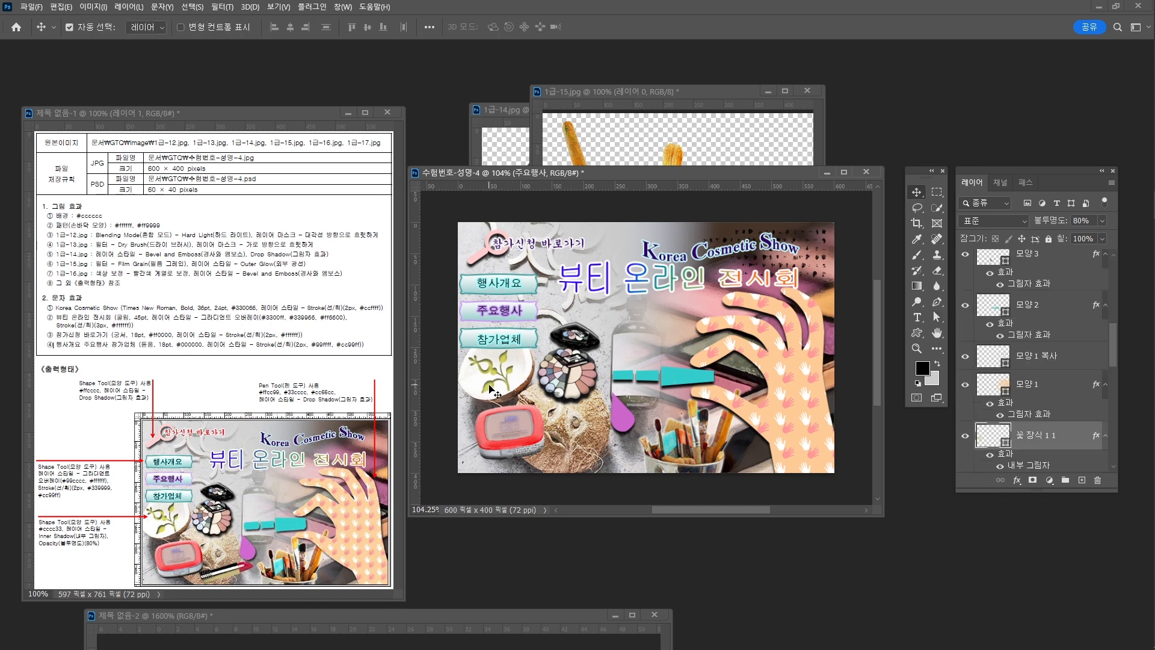
scroll(1050, 434, down, 1)
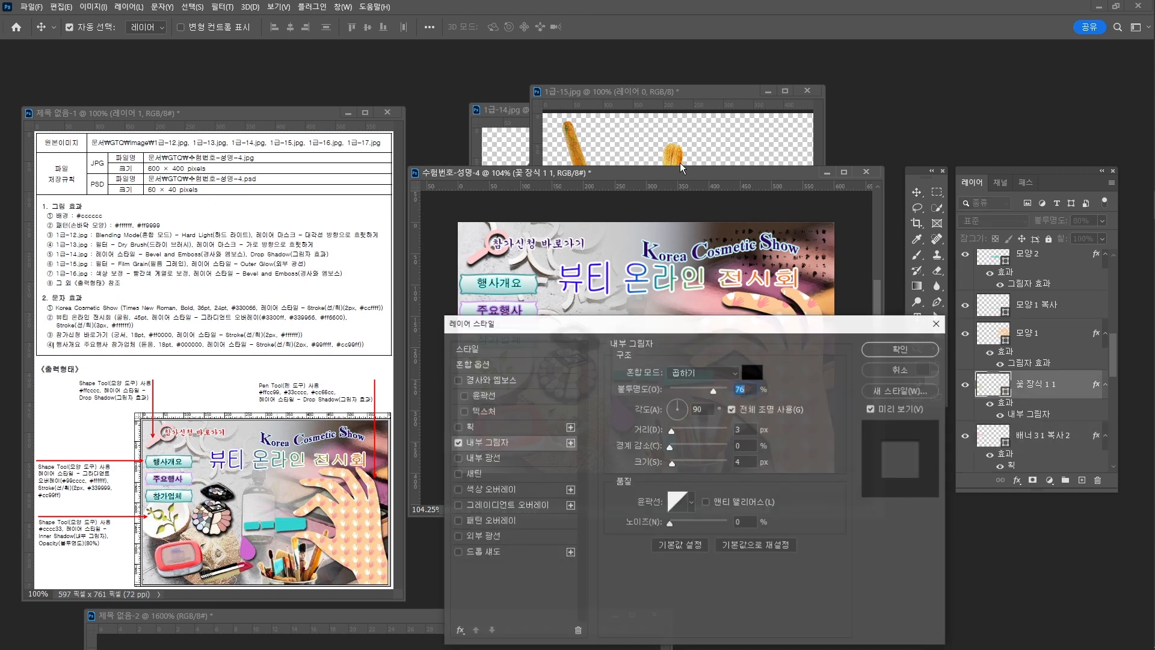
drag(704, 323, 855, 312)
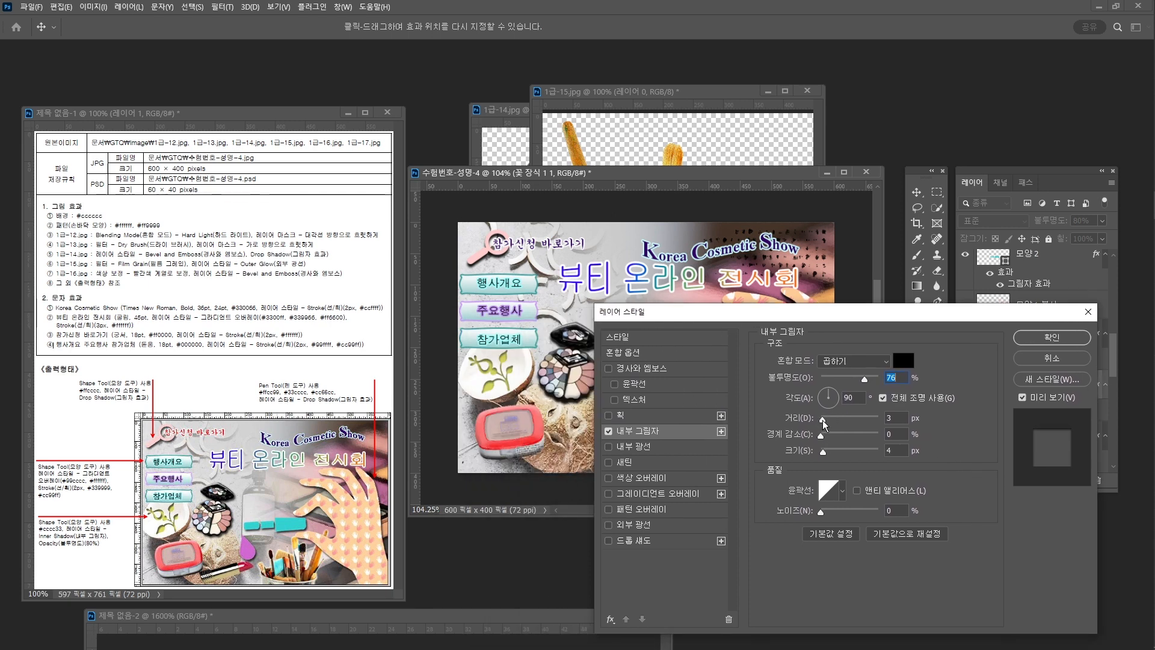
drag(823, 421, 825, 421)
click(823, 421)
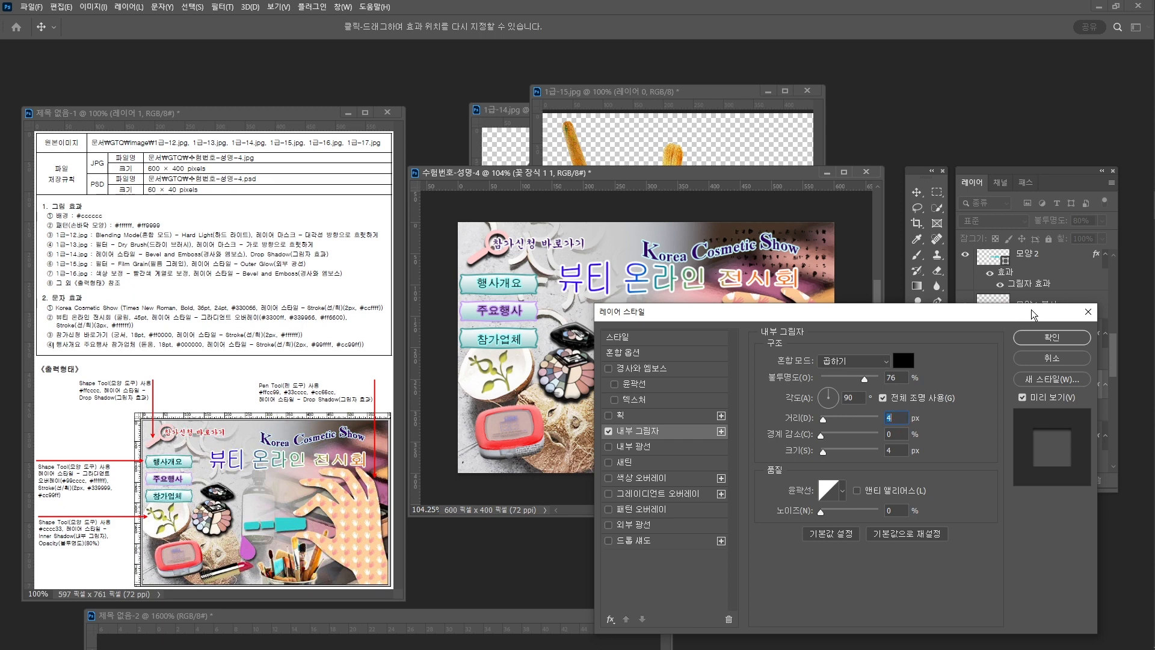
click(1047, 336)
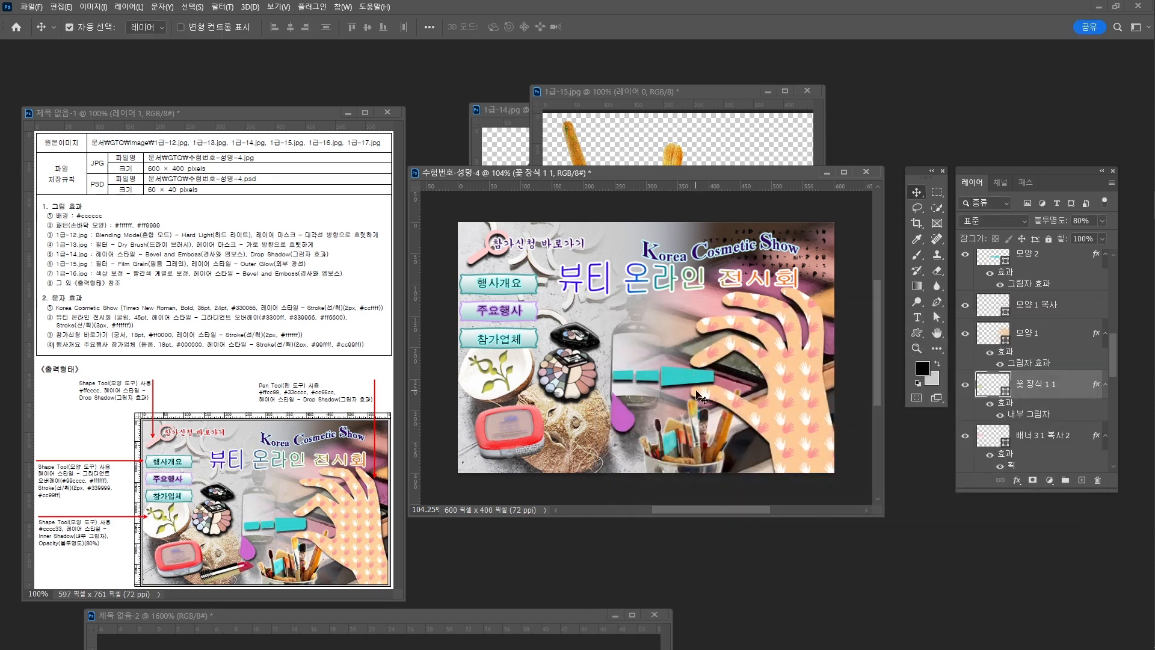
Export the banner with Save for Web as a JPEG at quality 100, named 수험번호-성명-4.jpg, in the GTQ folder.
click(32, 7)
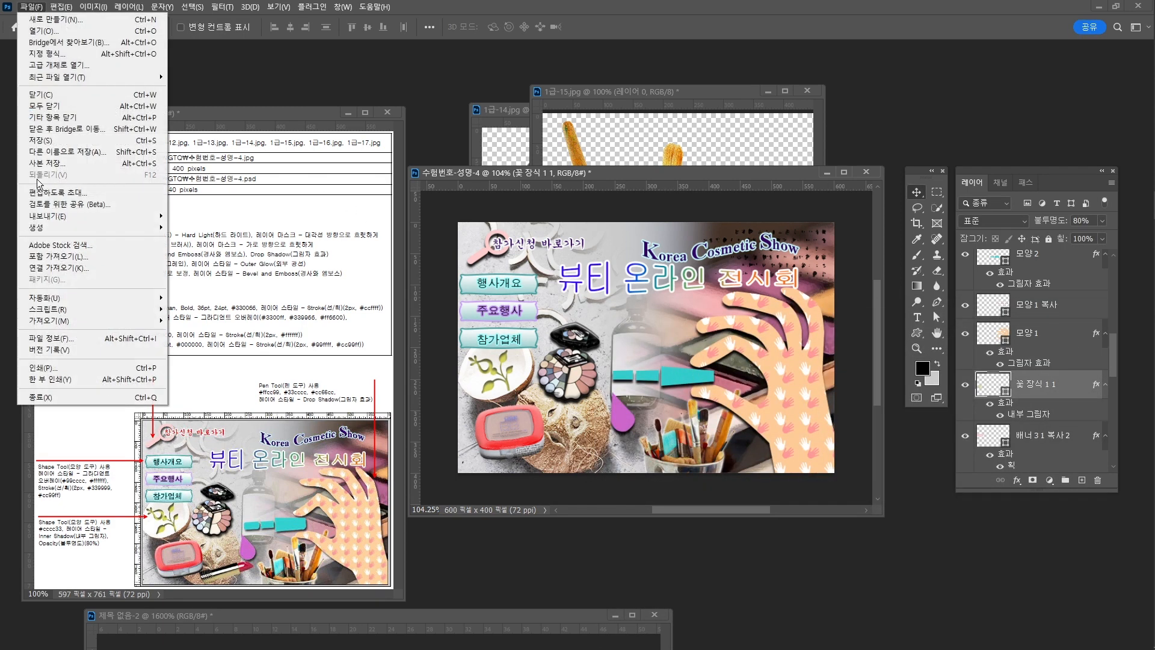
mouse_move(78, 218)
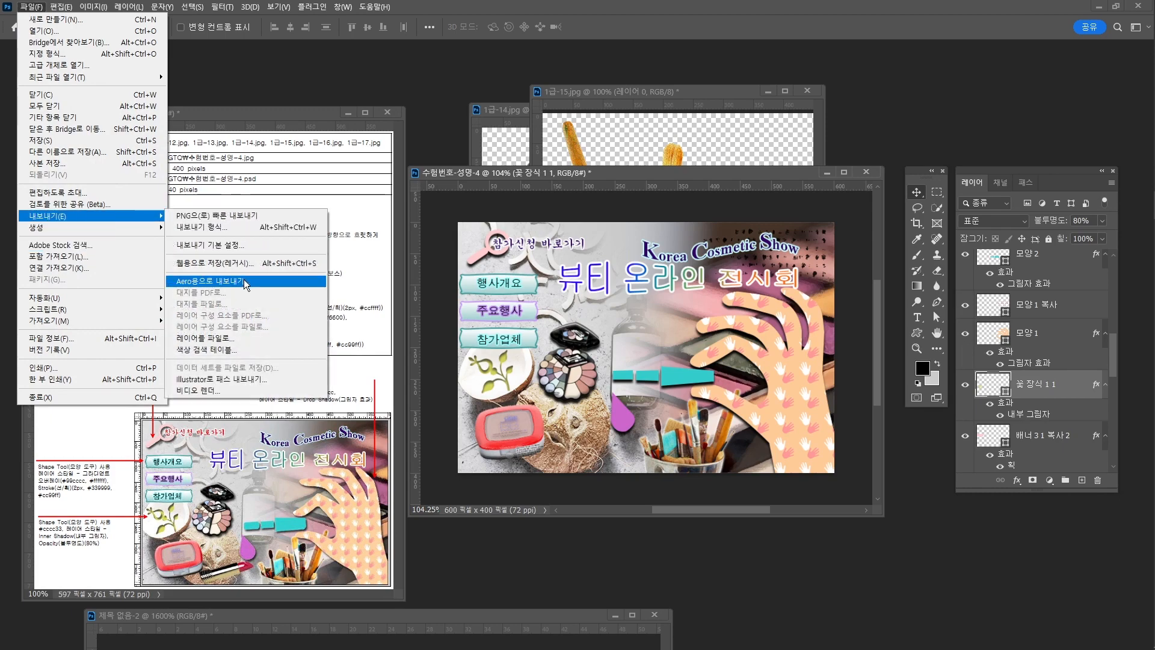
click(246, 264)
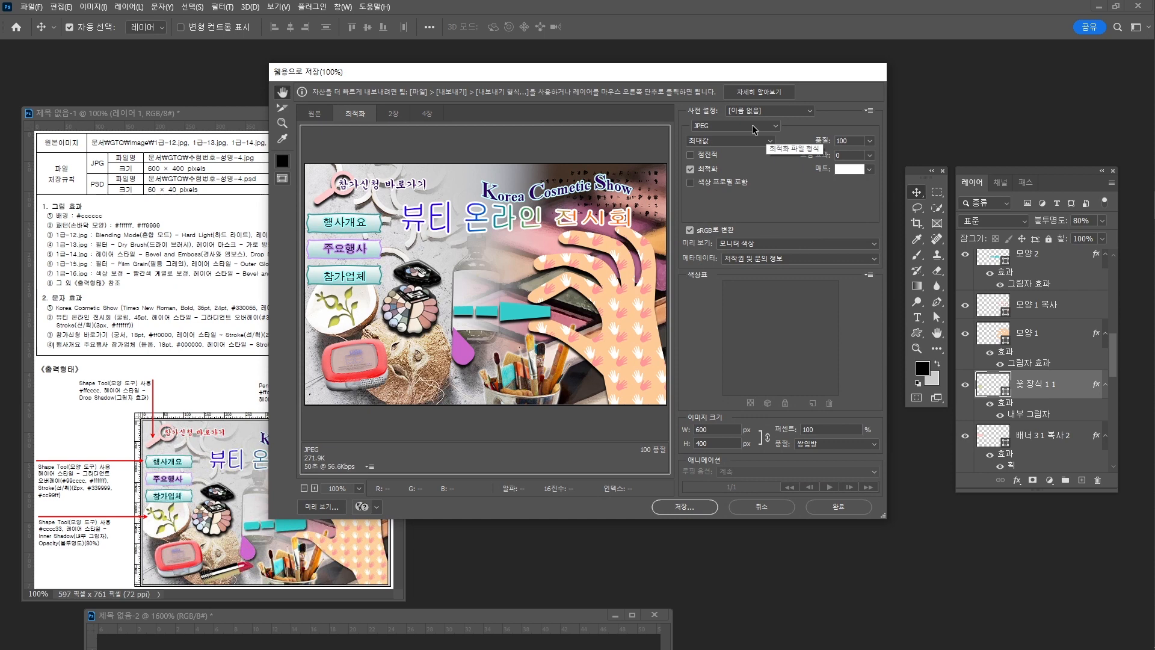
click(751, 125)
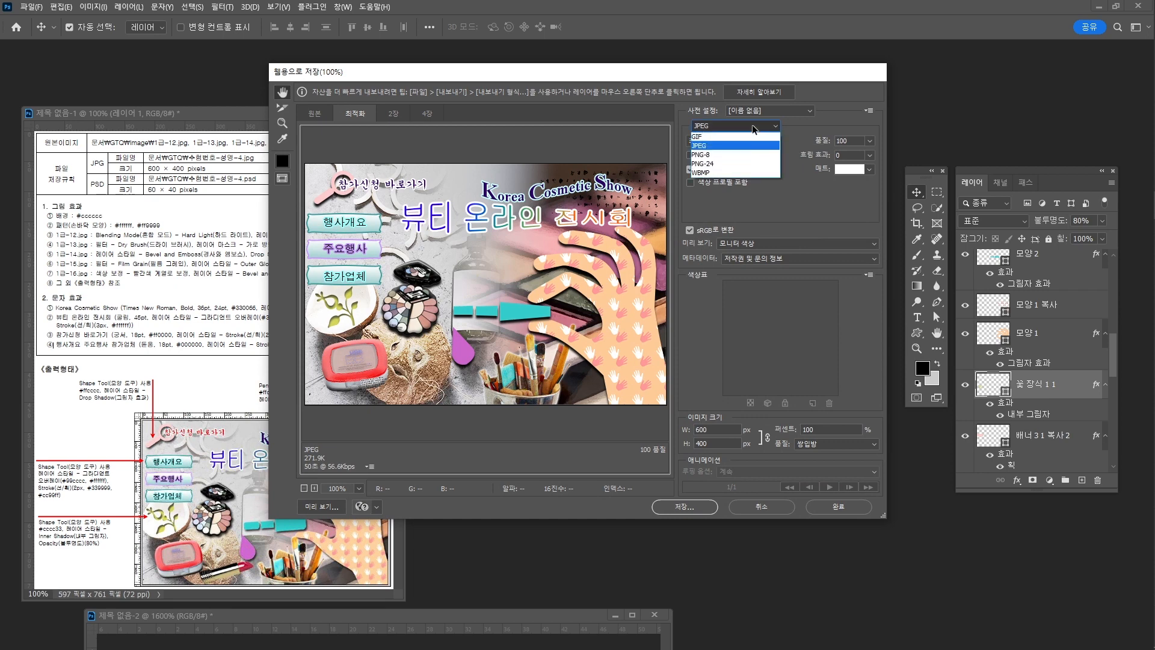
click(745, 145)
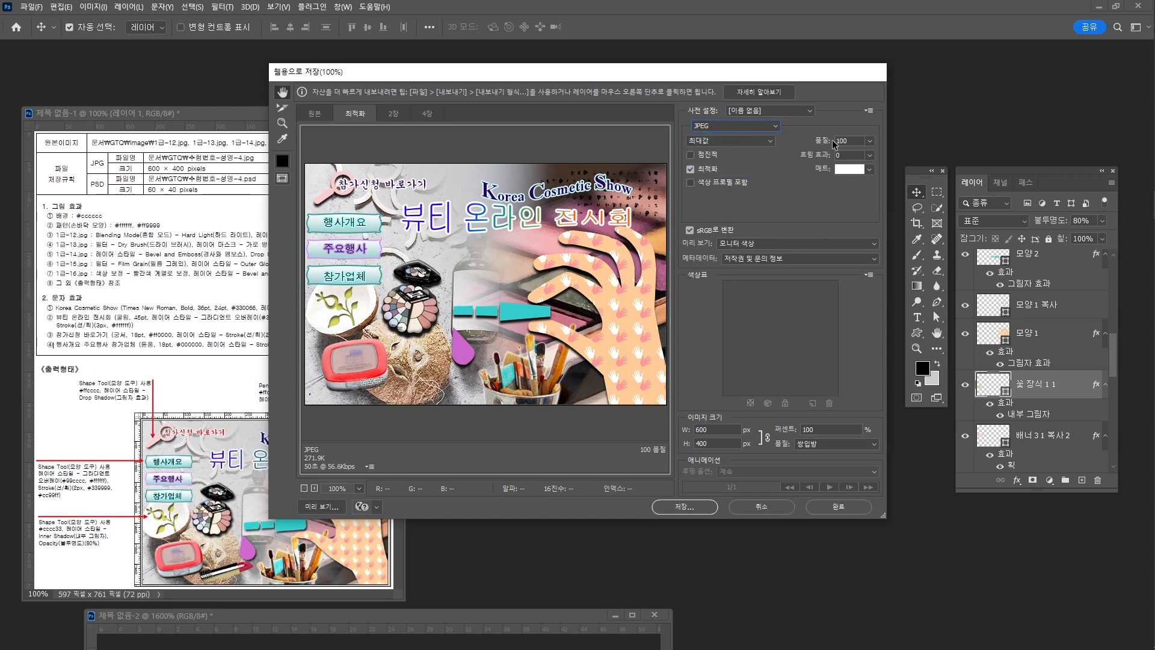
click(788, 111)
click(759, 181)
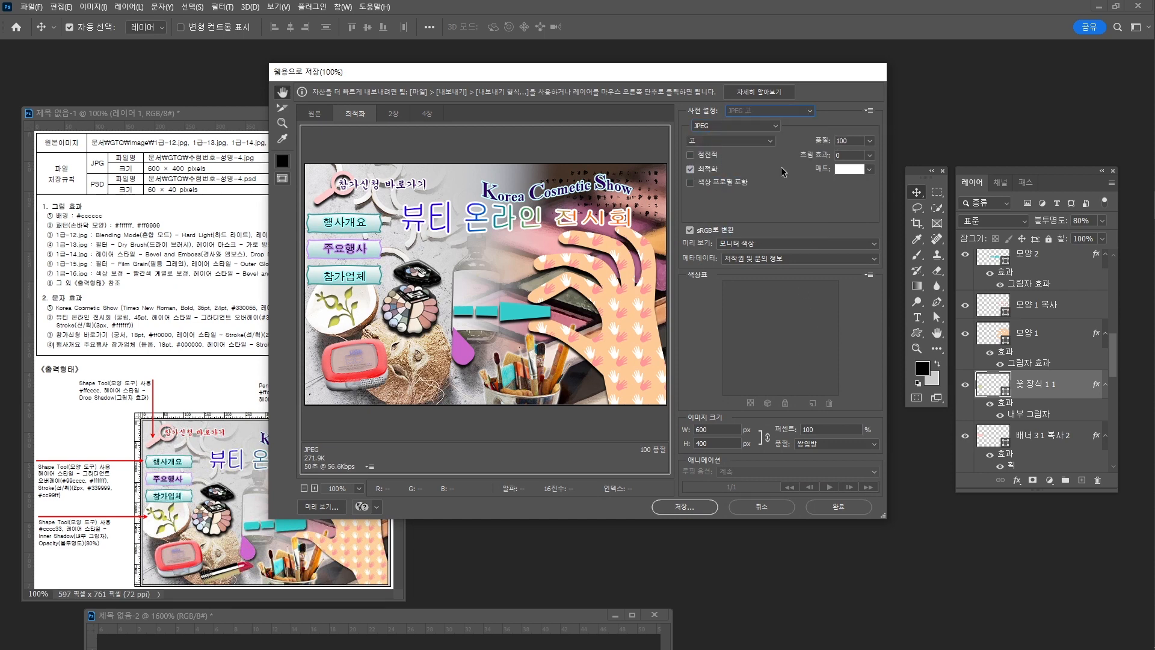
click(823, 140)
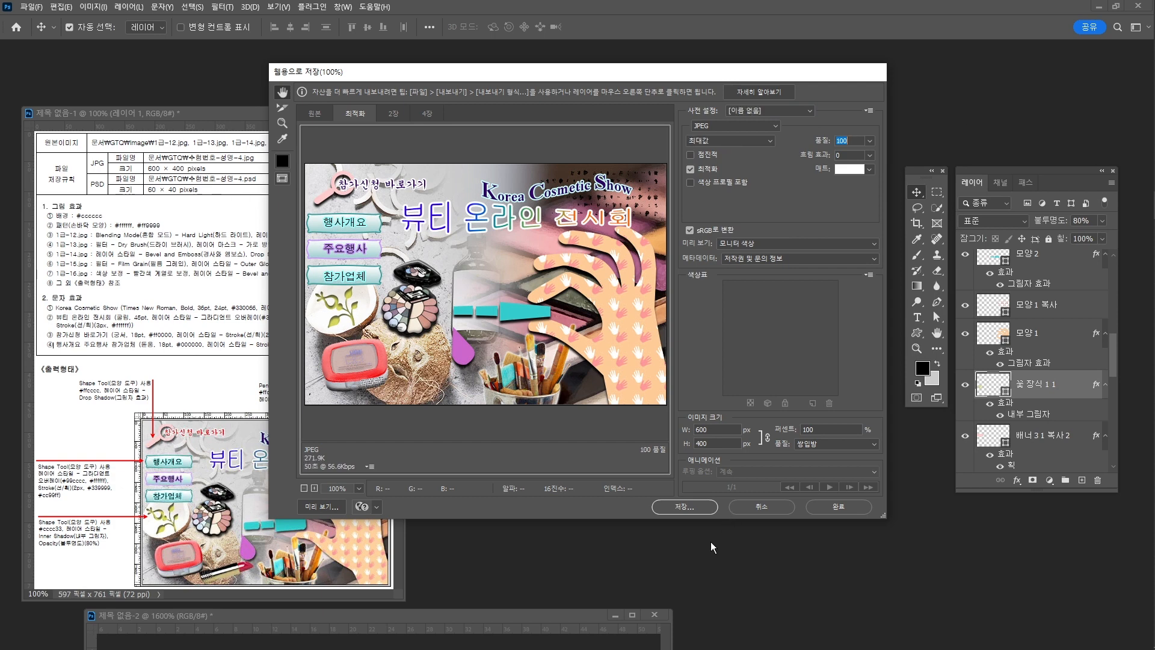
click(684, 507)
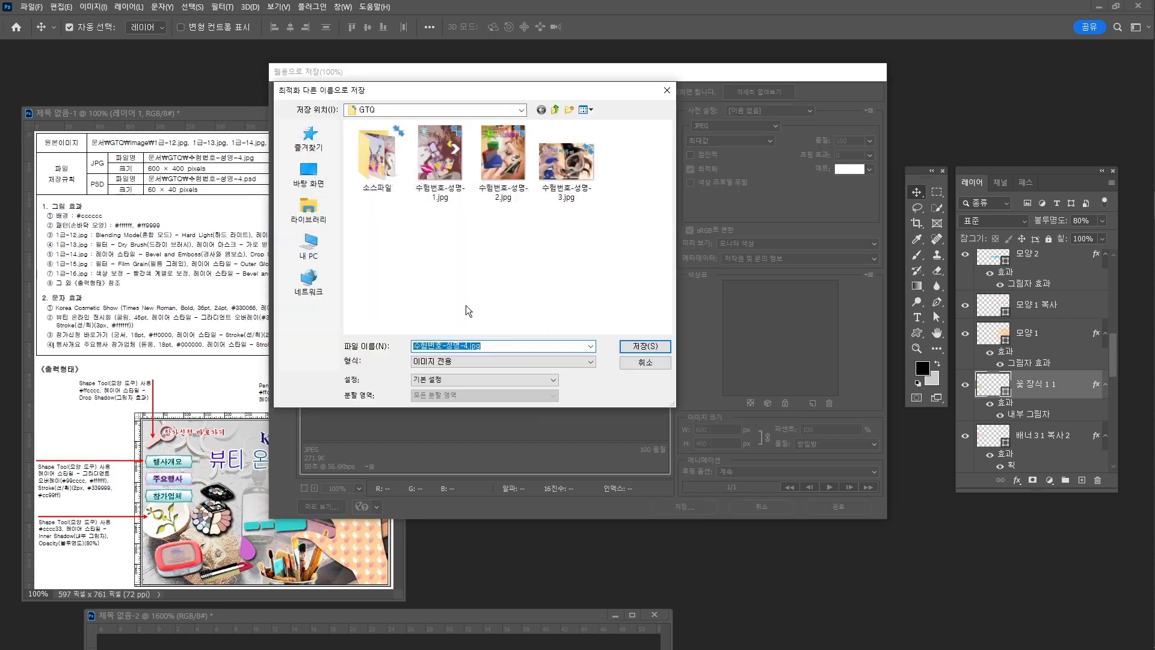
click(636, 347)
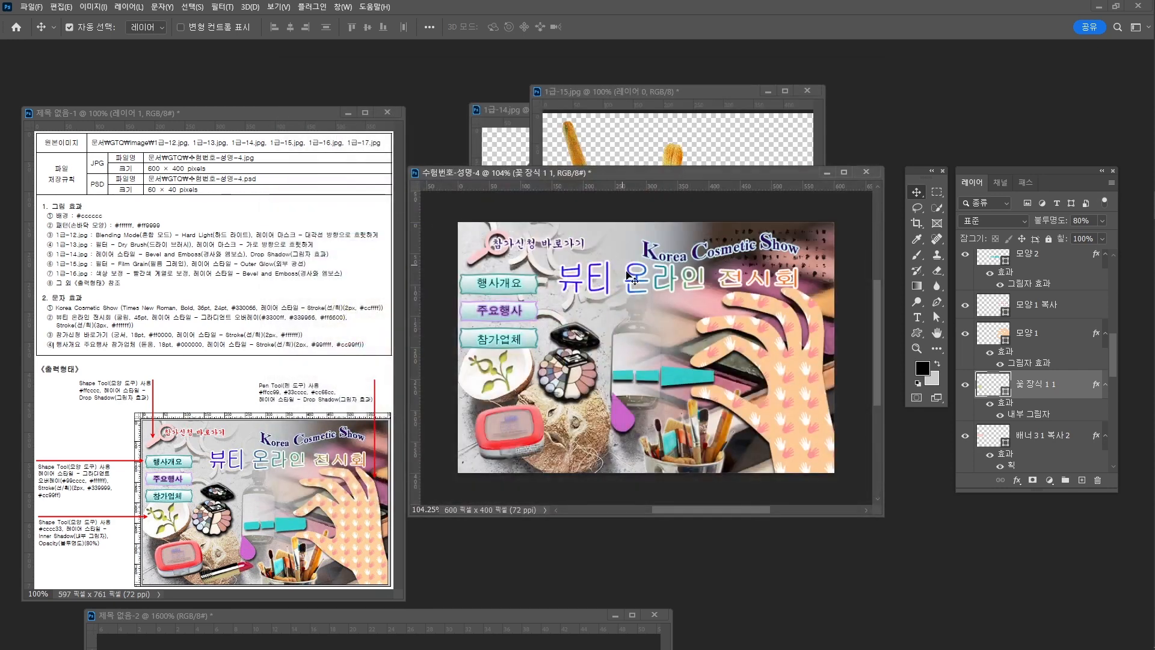
click(285, 7)
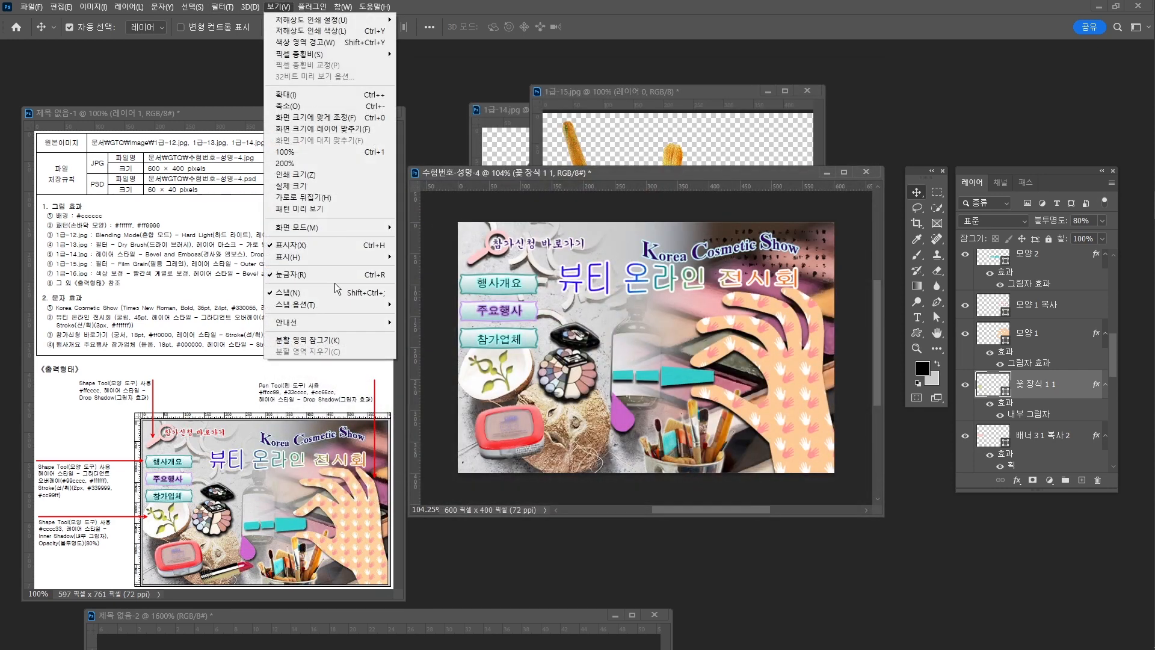
mouse_move(341, 322)
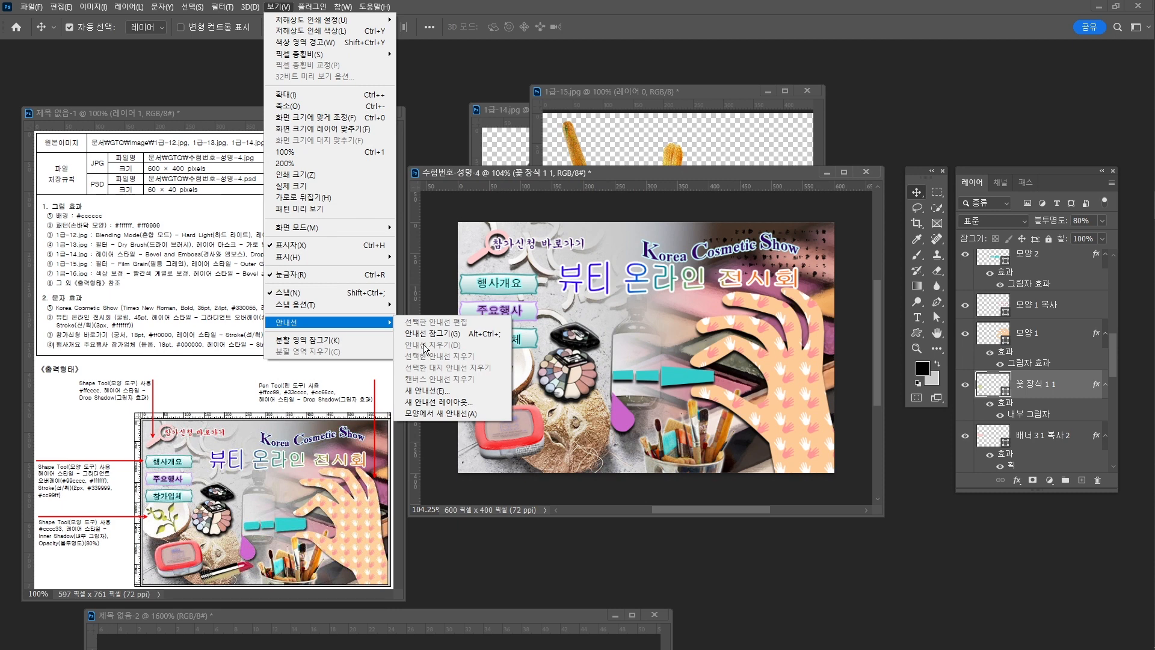
click(620, 2)
Save the layered banner as the Photoshop file 수험번호-성명-4.psd in the GTQ folder.
click(41, 6)
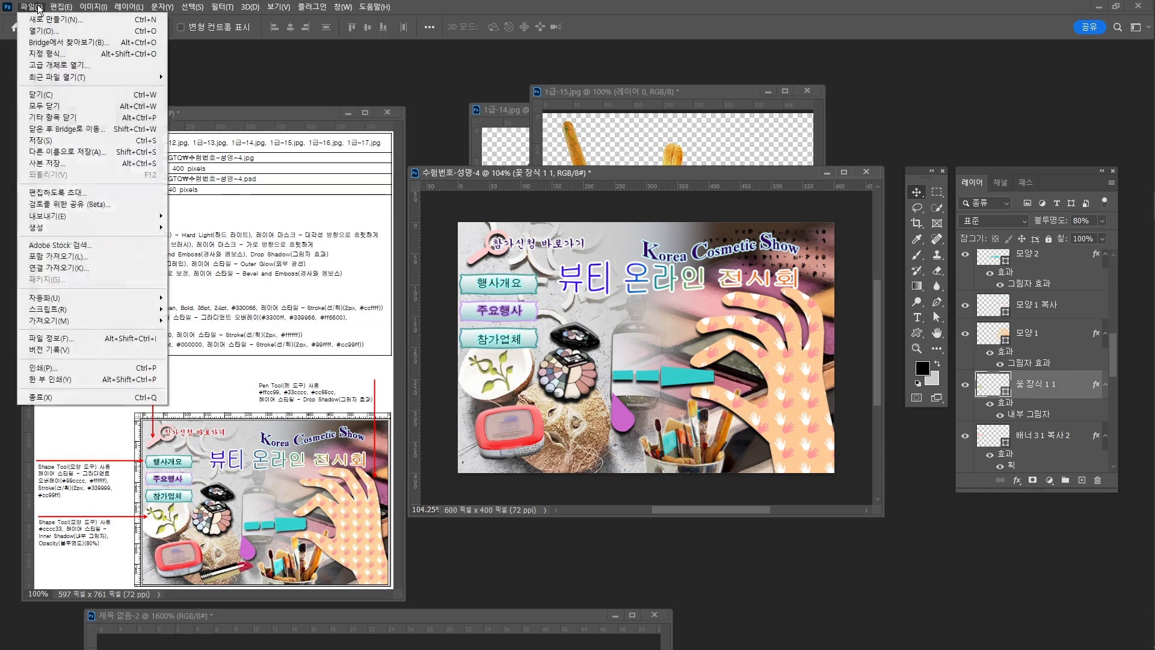
click(73, 154)
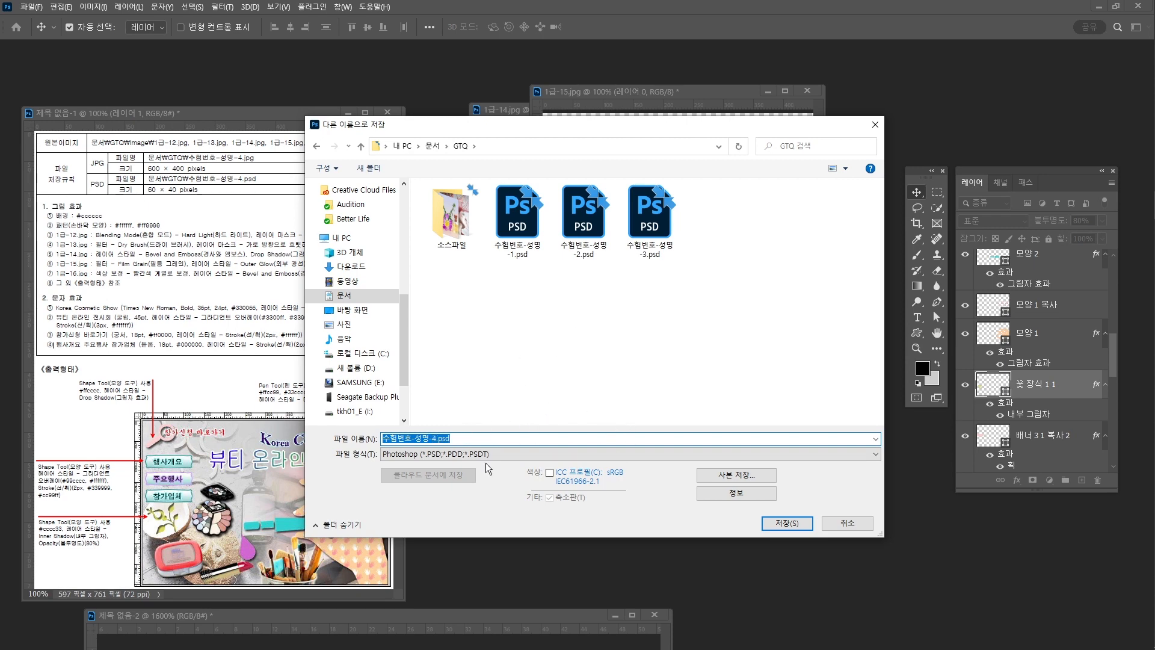
click(787, 523)
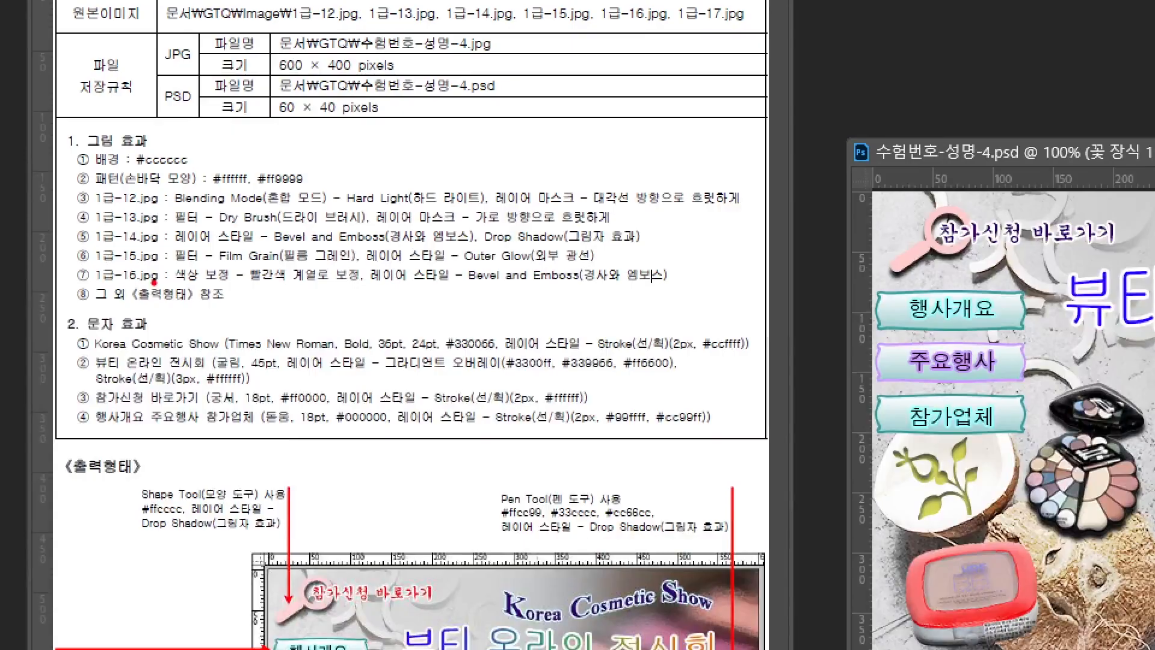
drag(21, 297, 218, 304)
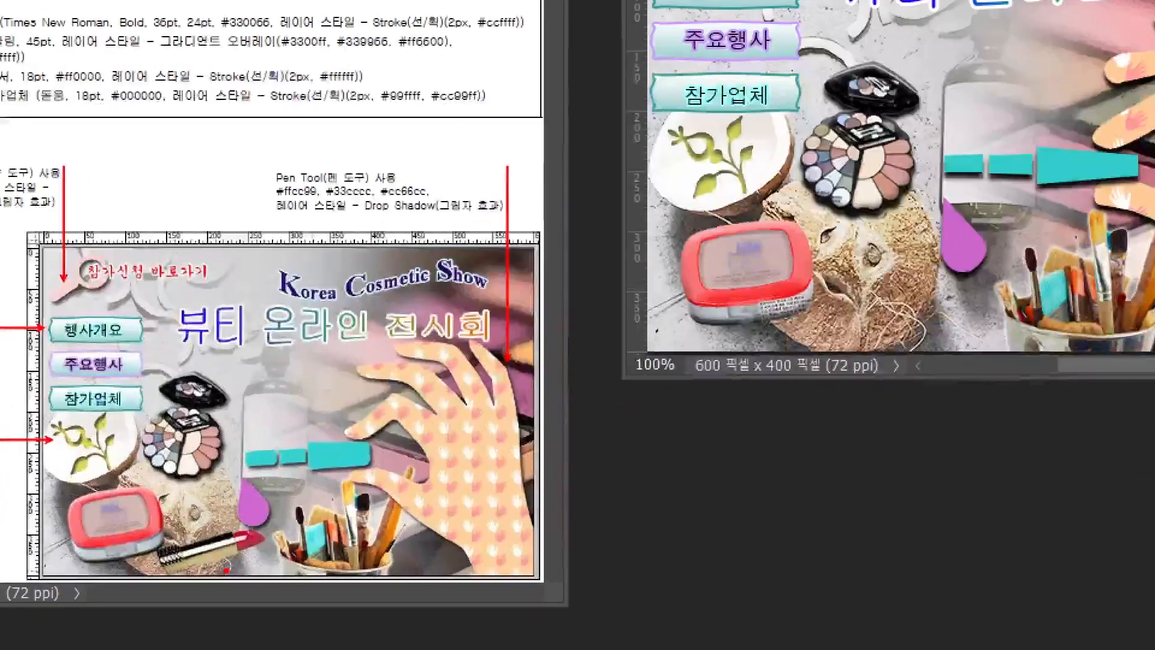
mouse_move(231, 574)
mouse_down()
mouse_move(178, 561)
mouse_move(224, 569)
mouse_up()
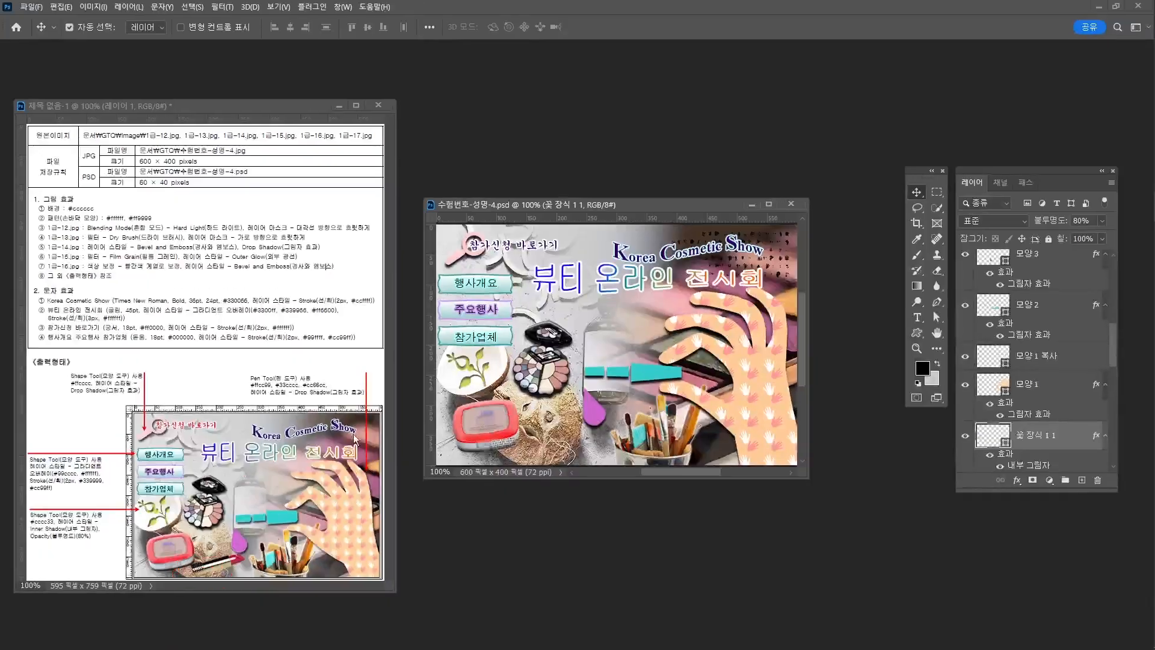
Open the lipstick image 1급-17.jpg from the 소스파일 folder in its own floating window above the banner.
click(30, 7)
click(48, 31)
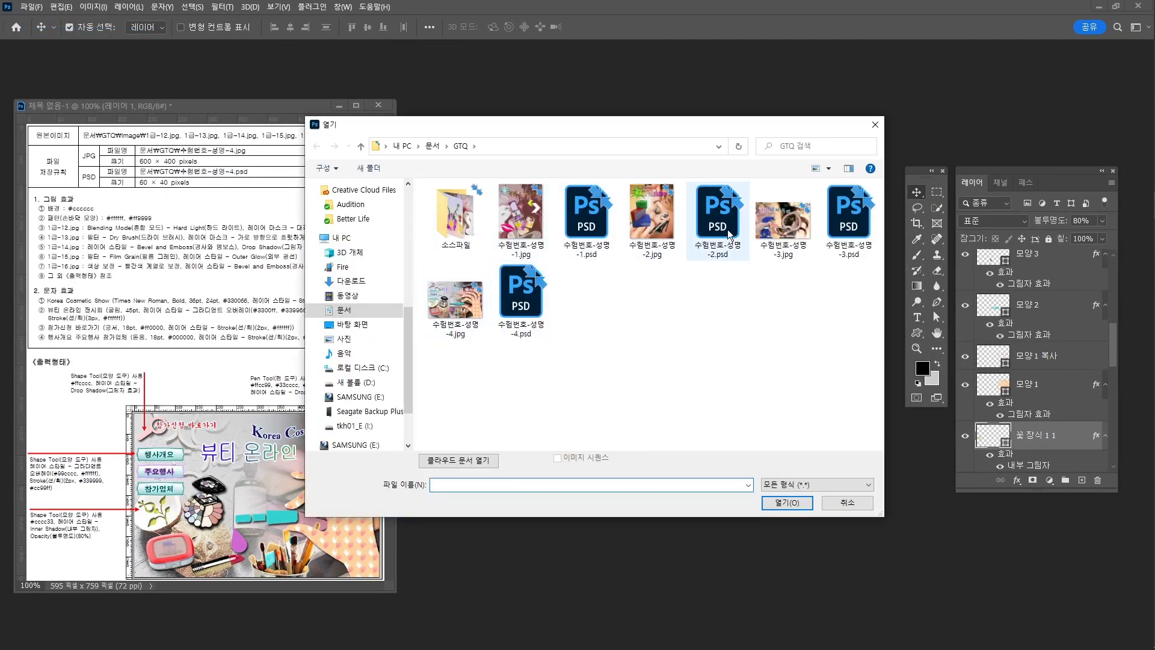
double_click(431, 235)
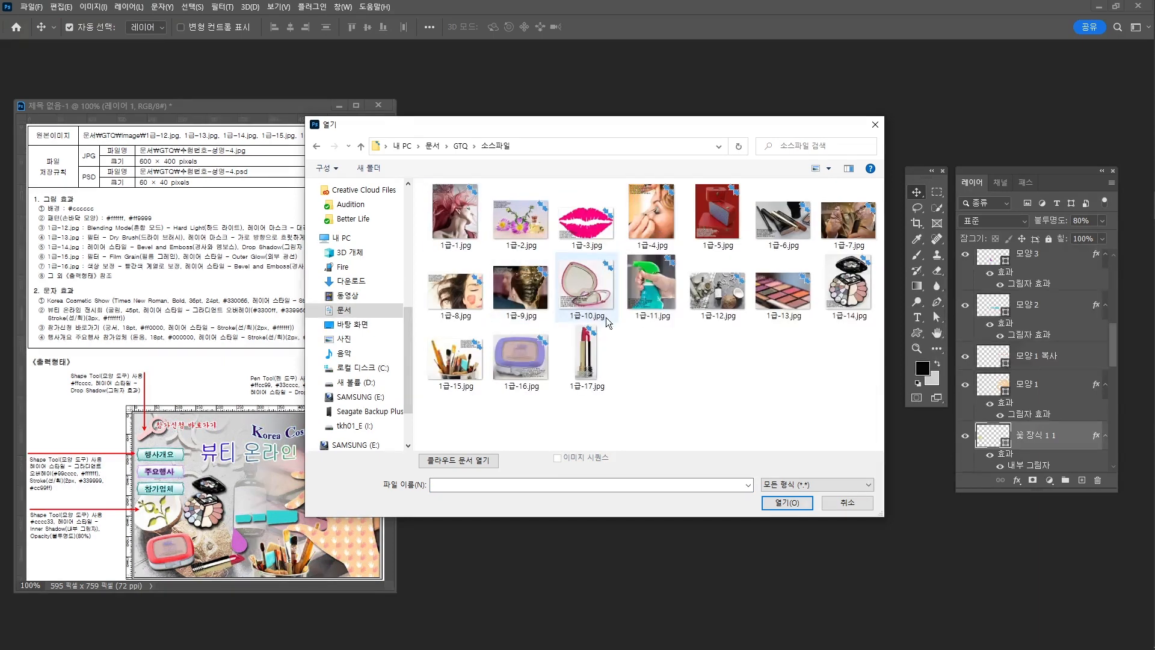
click(582, 356)
click(781, 503)
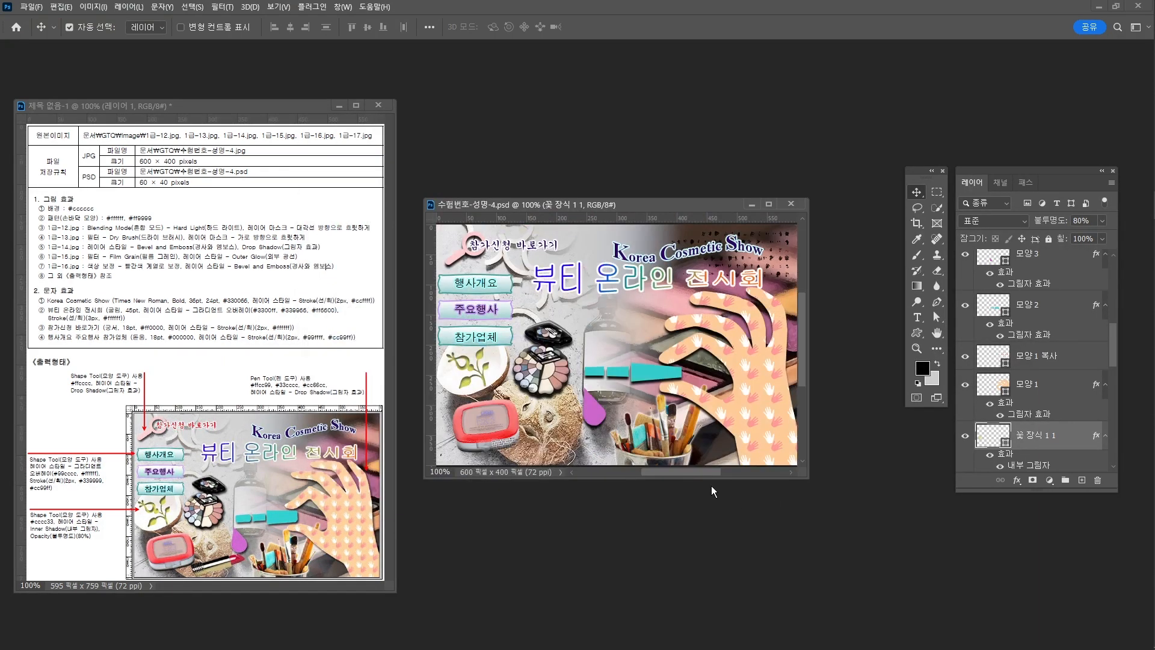
mouse_move(64, 69)
mouse_down()
mouse_move(362, 85)
mouse_move(643, 120)
mouse_up()
Select the whole lipstick in 1급-17.jpg with the Object Selection tool.
click(936, 208)
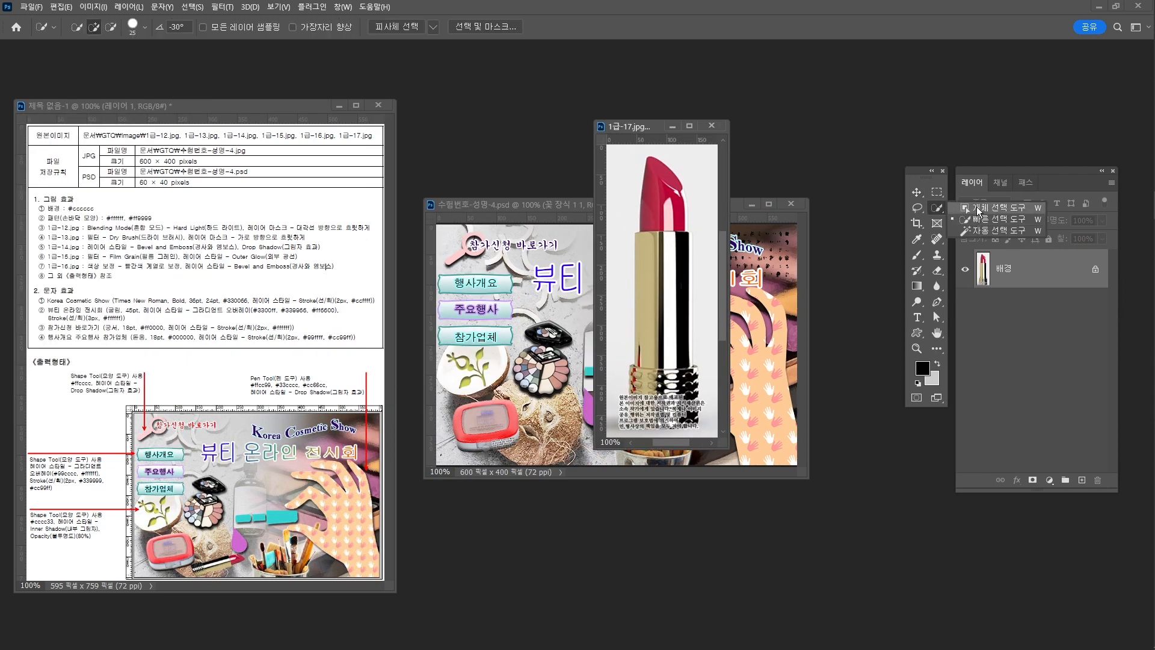
click(989, 207)
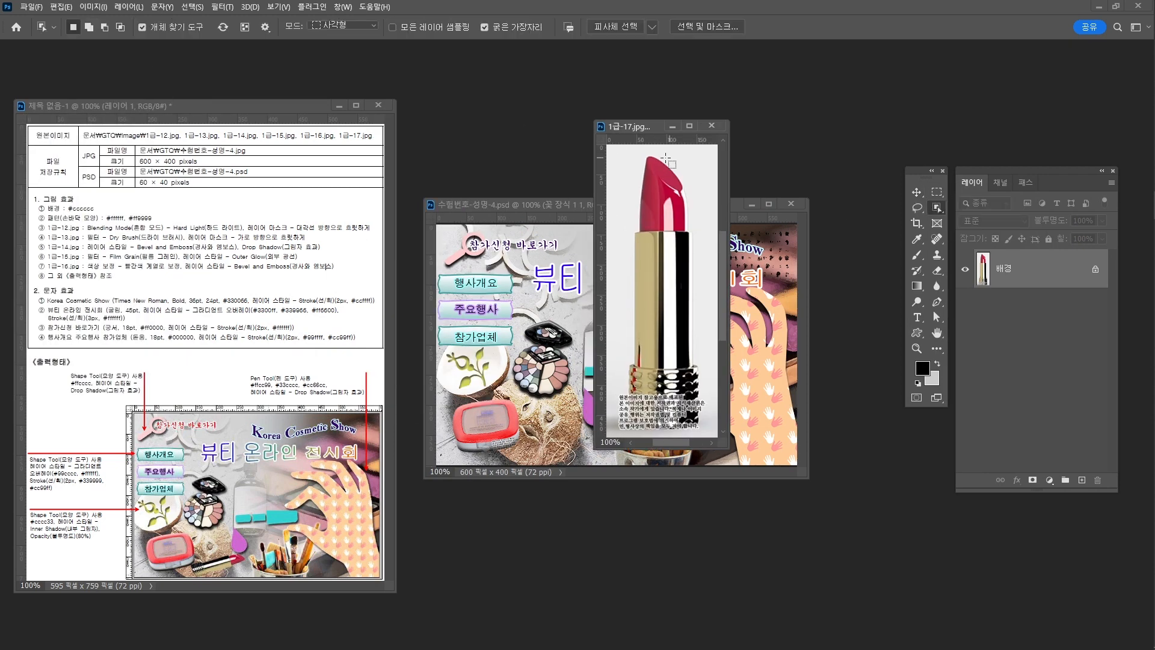
drag(616, 151, 698, 433)
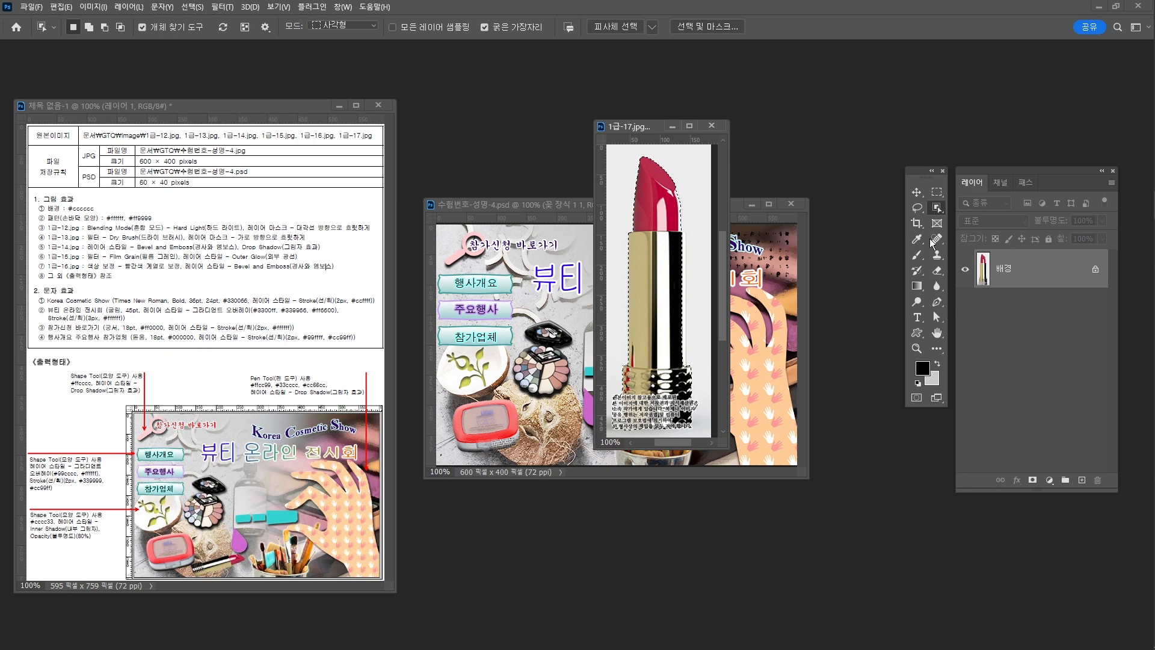
Refine the selection around the lipstick's base with the Quick Selection tool, subtracting stray areas and reducing the brush size to 15.
right_click(937, 208)
click(974, 220)
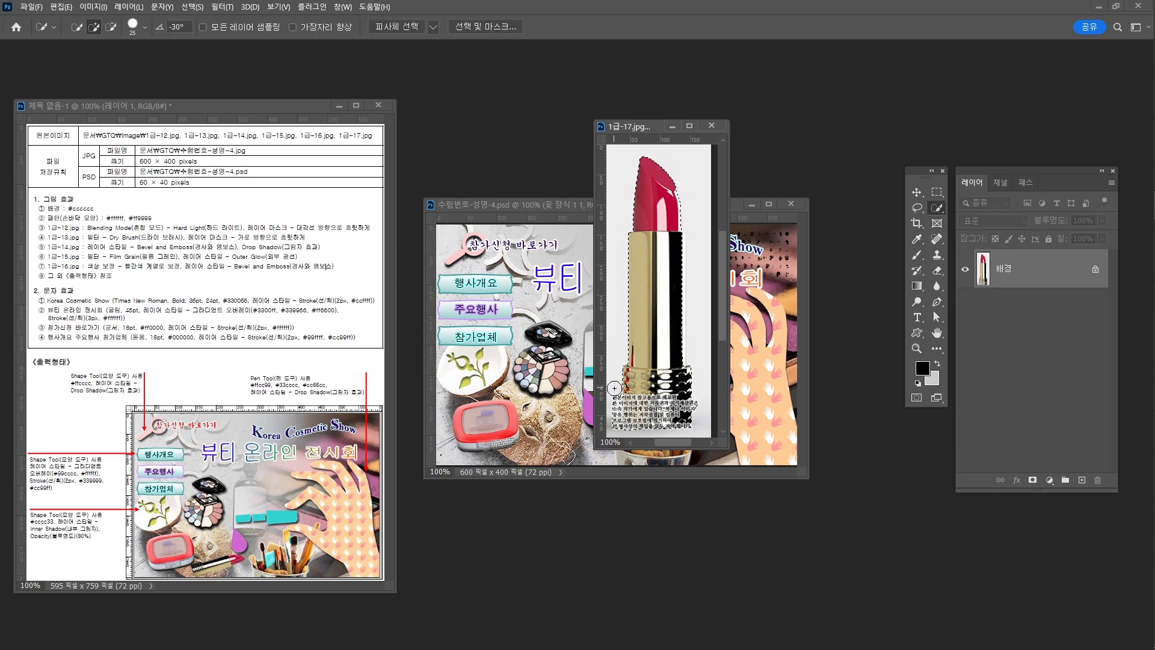
drag(614, 388, 613, 441)
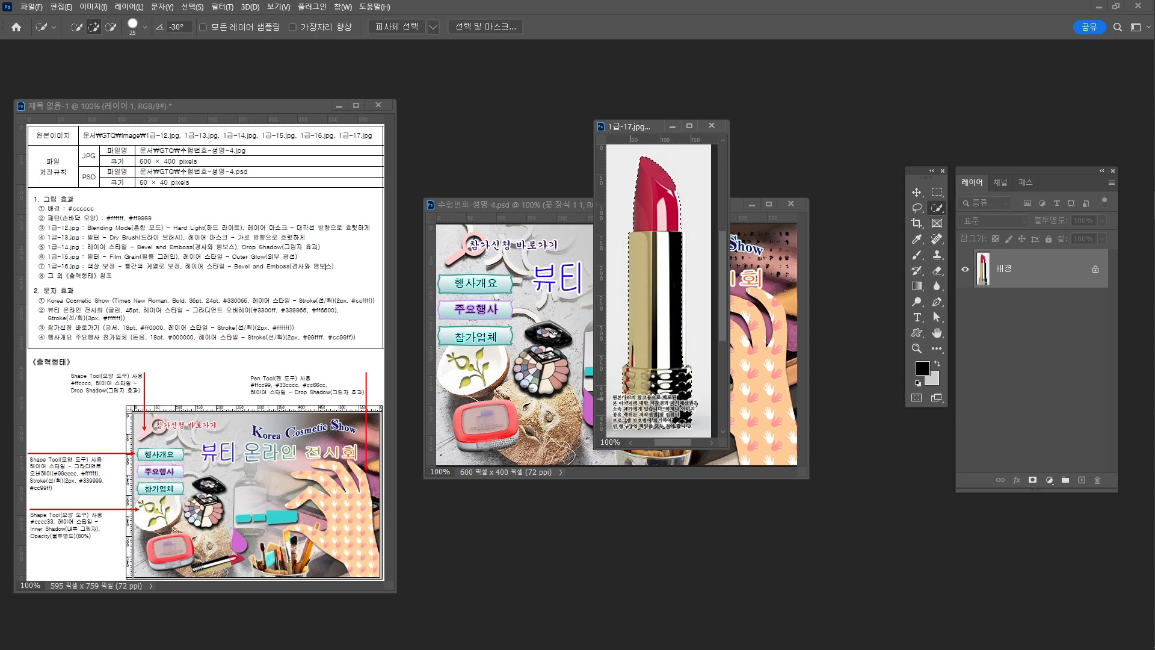
key(alt)
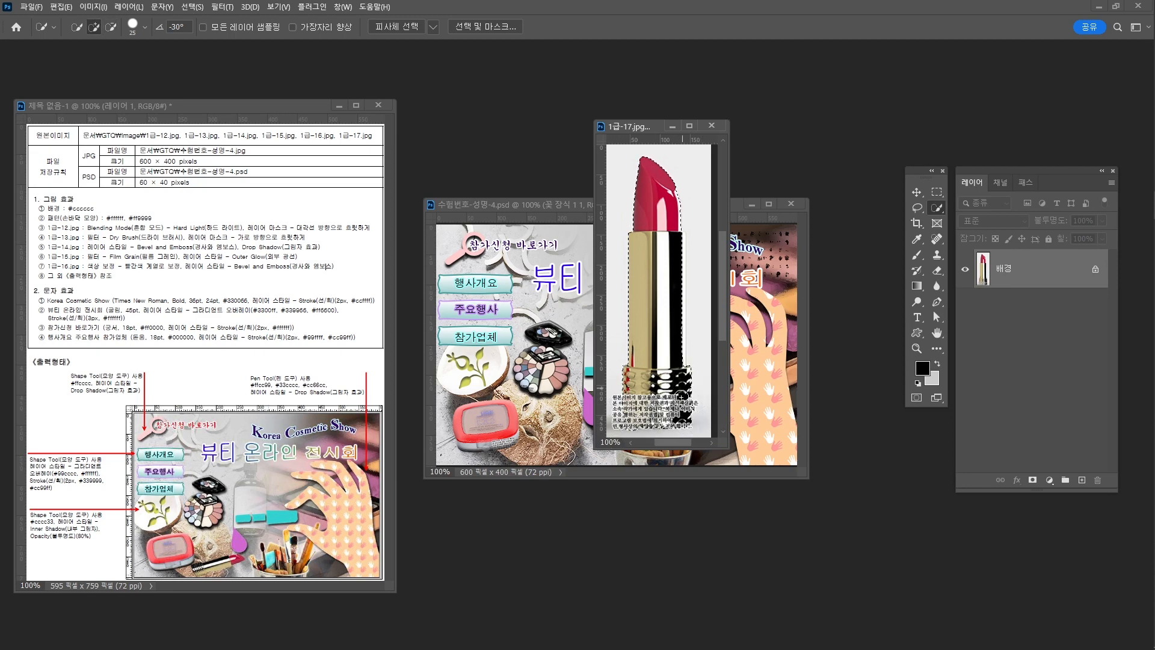
drag(683, 395, 685, 415)
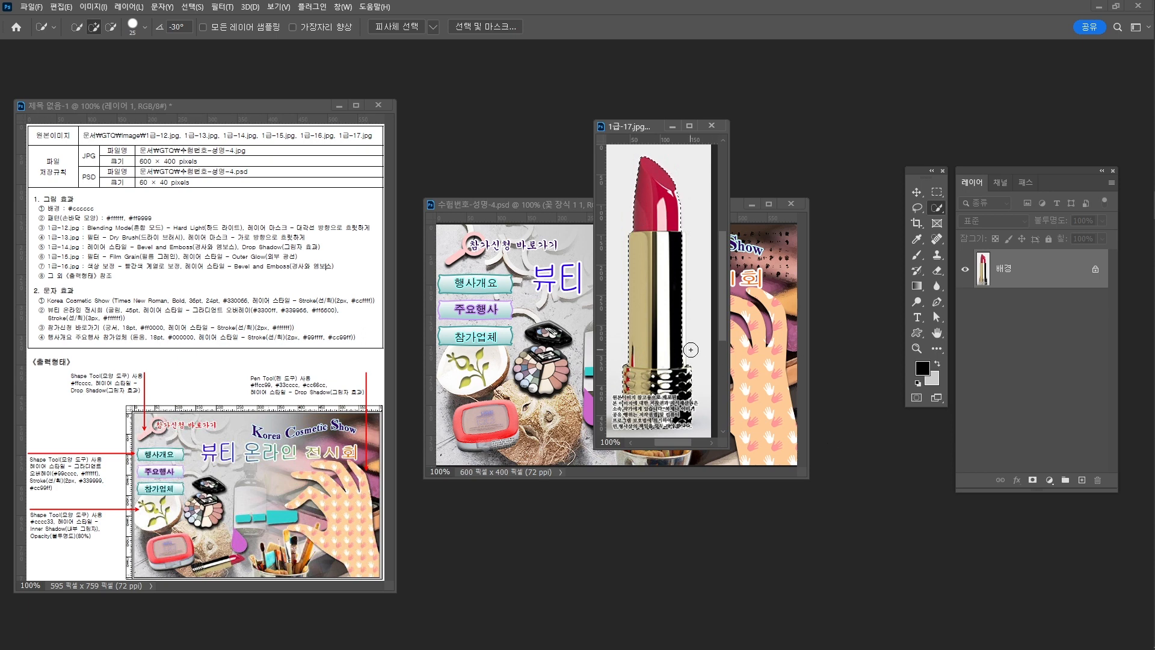
key(bracketleft)
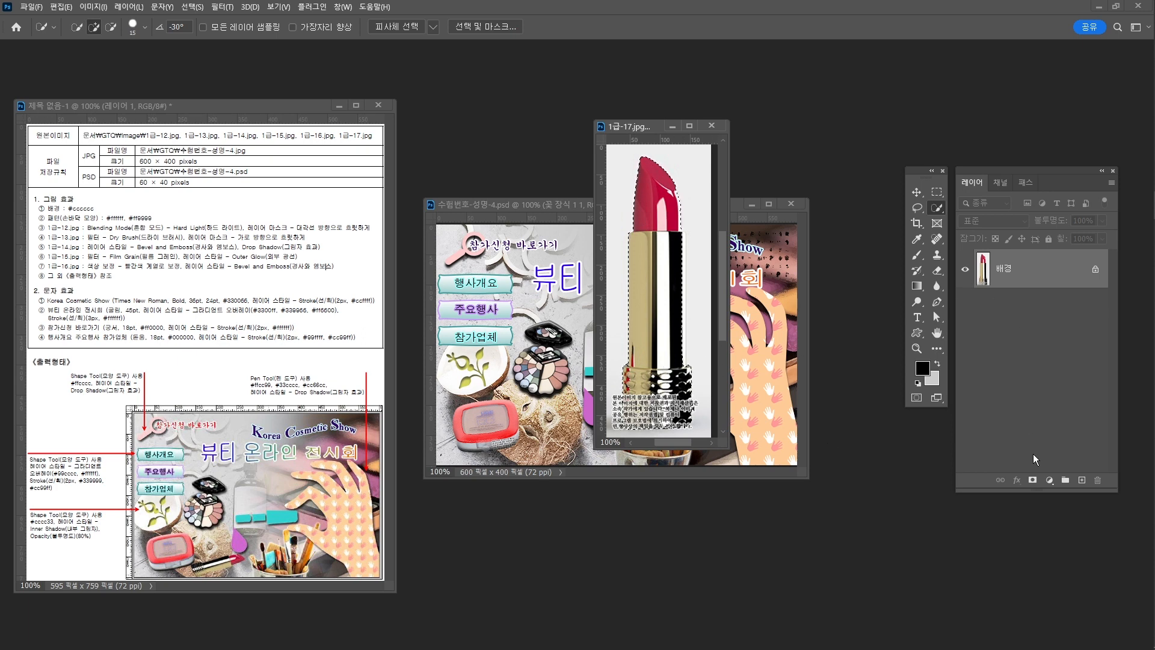
Mask out the lipstick's background with a layer mask and move the masked lipstick into the banner document.
click(1032, 479)
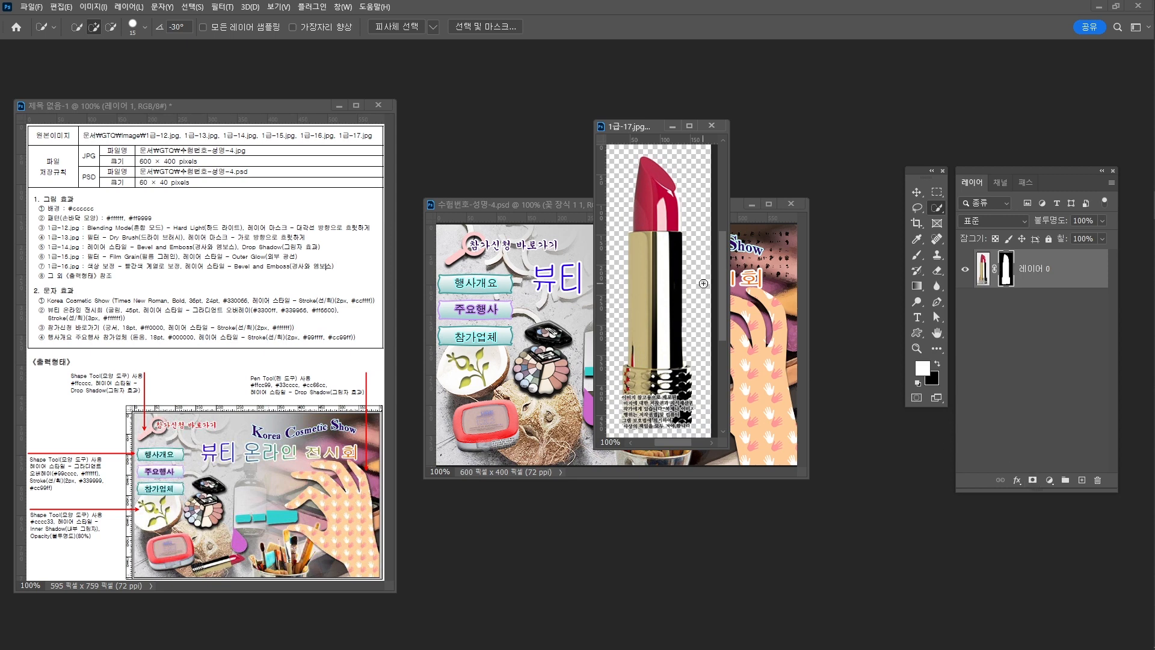
key(v)
drag(674, 275, 529, 424)
Scale the lipstick down to about 26% and rotate it about 90° so it lies horizontally beside the red compact.
key(ctrl+t)
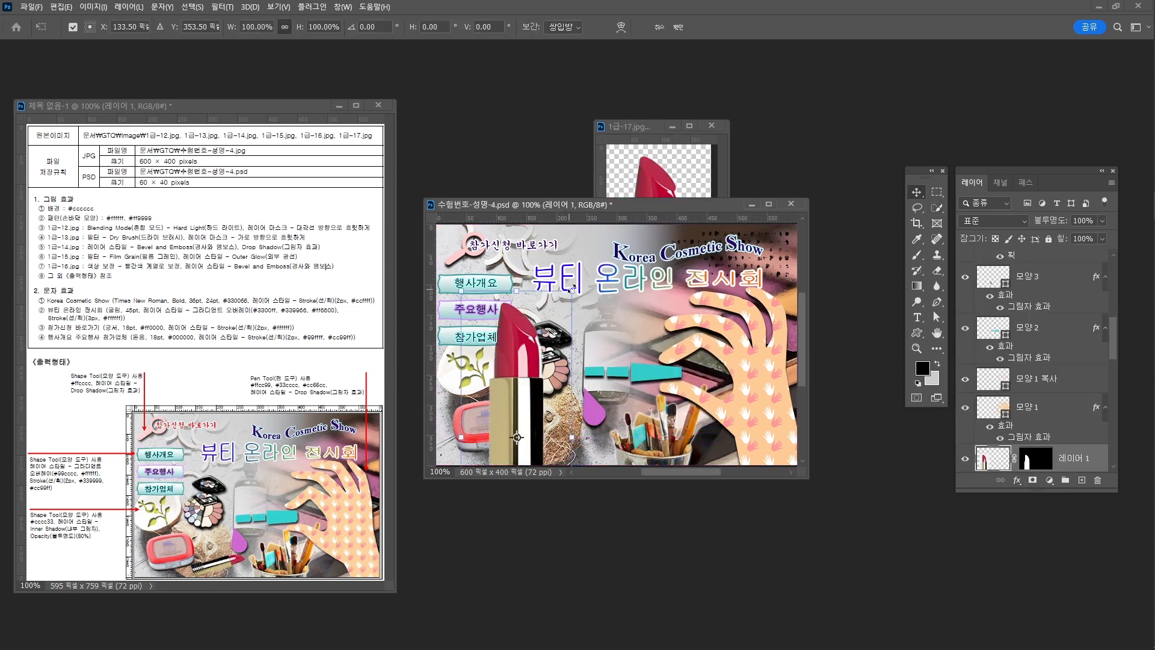
drag(572, 281, 504, 420)
drag(492, 440, 550, 404)
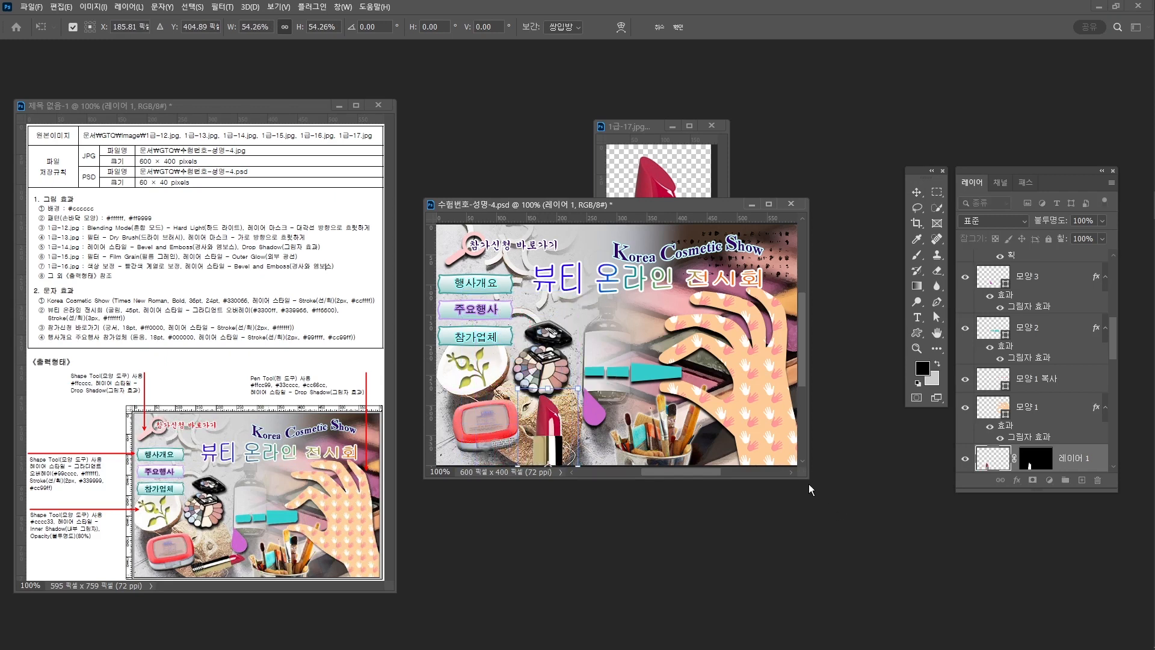
drag(808, 483, 877, 564)
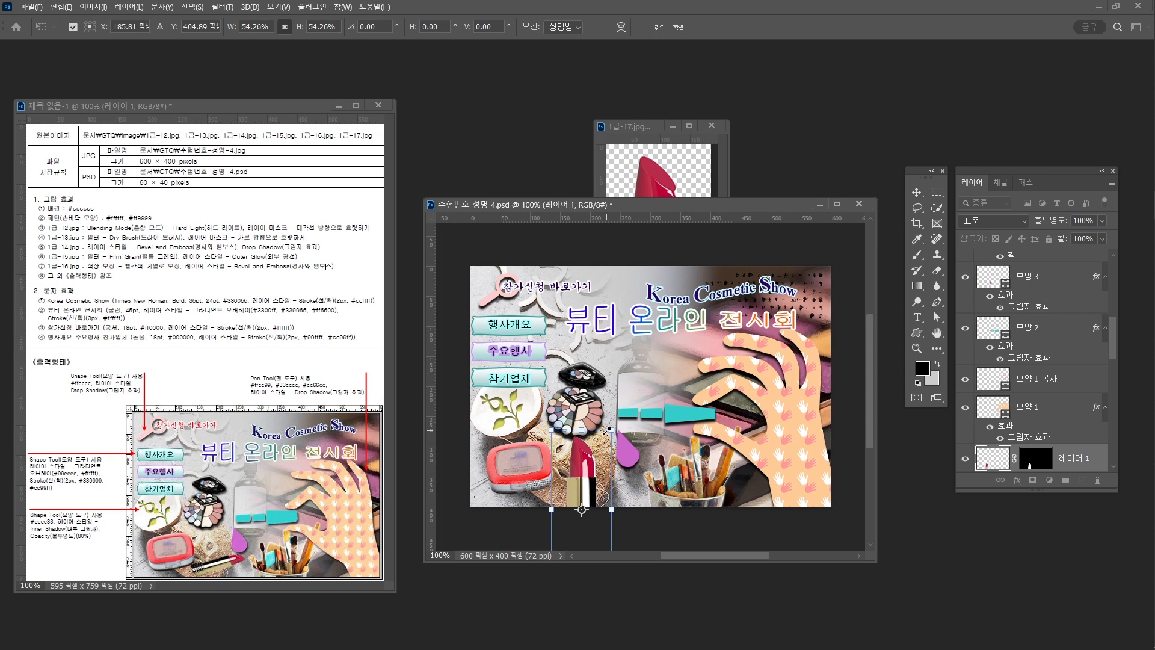
drag(623, 421, 649, 474)
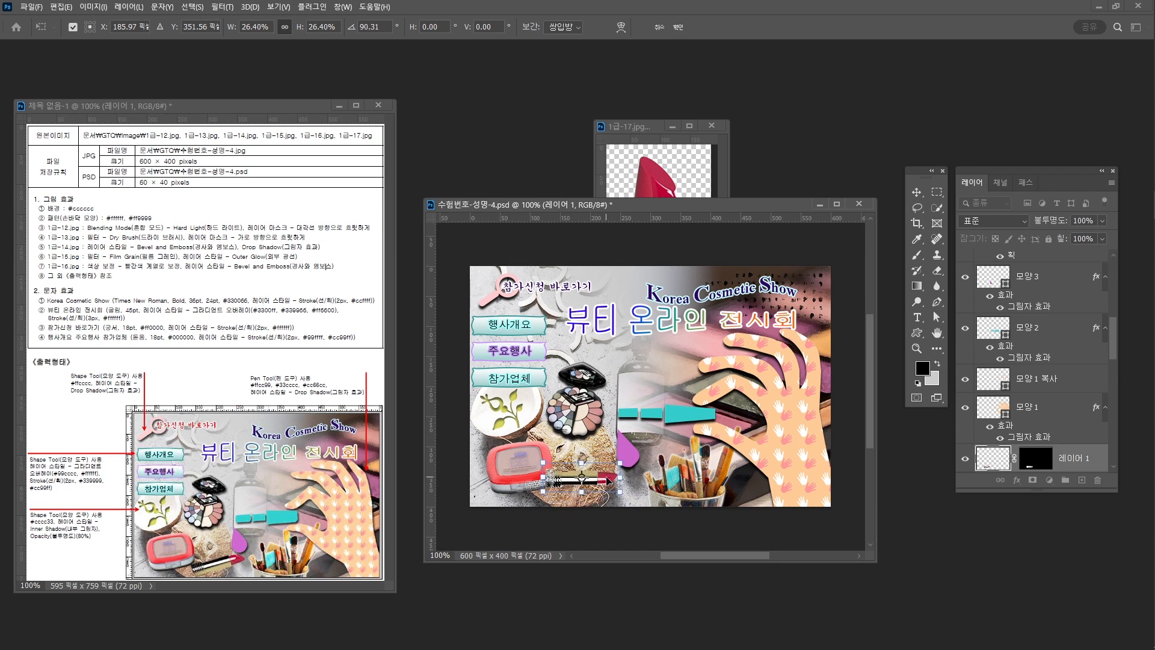
Flip the lipstick vertically, tilt it to about -107°, and place it between the red compact and the brush jar.
right_click(602, 480)
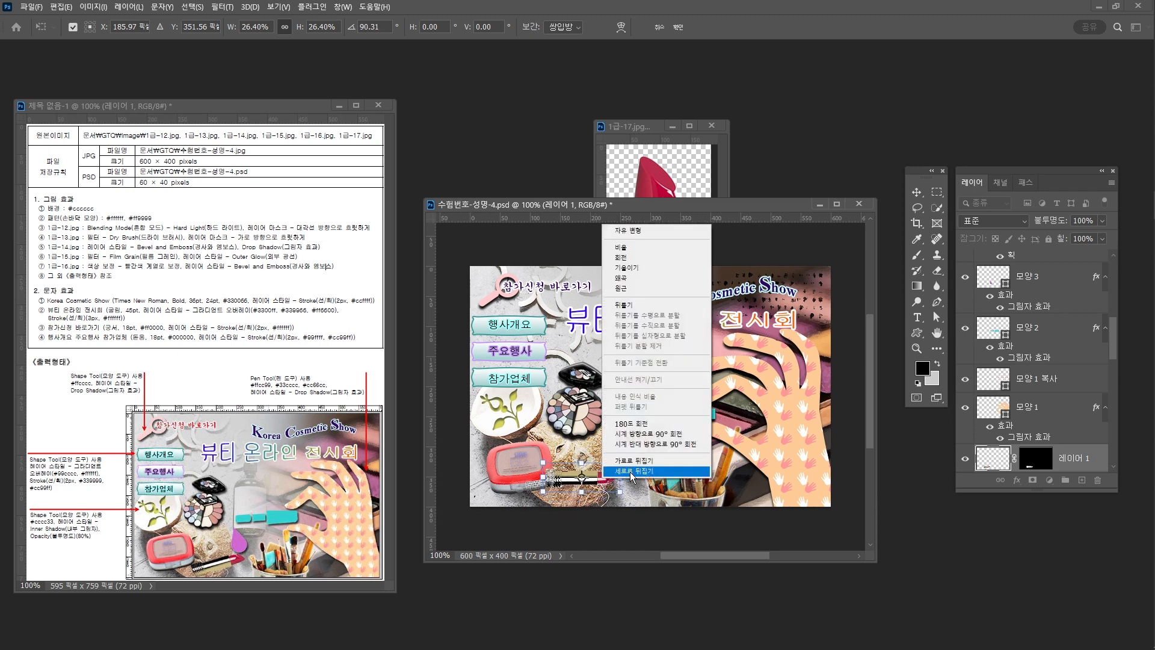
click(629, 471)
mouse_move(600, 481)
mouse_down()
mouse_move(630, 464)
mouse_move(618, 480)
mouse_move(634, 447)
mouse_move(613, 479)
mouse_up()
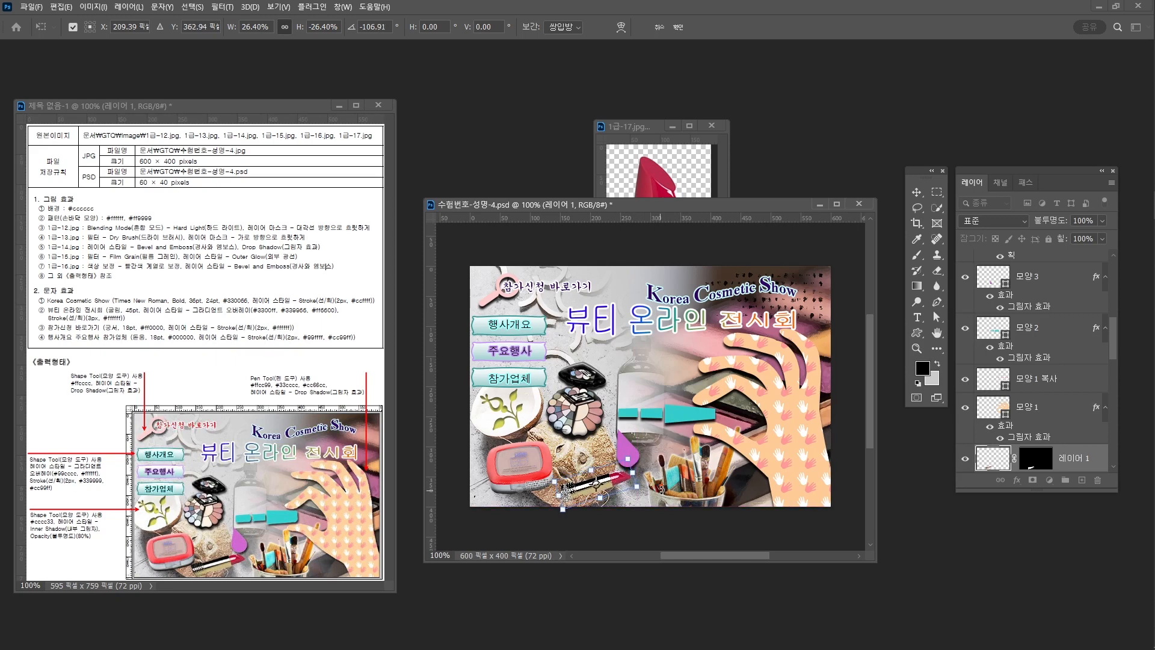
key(Up)
key(Return)
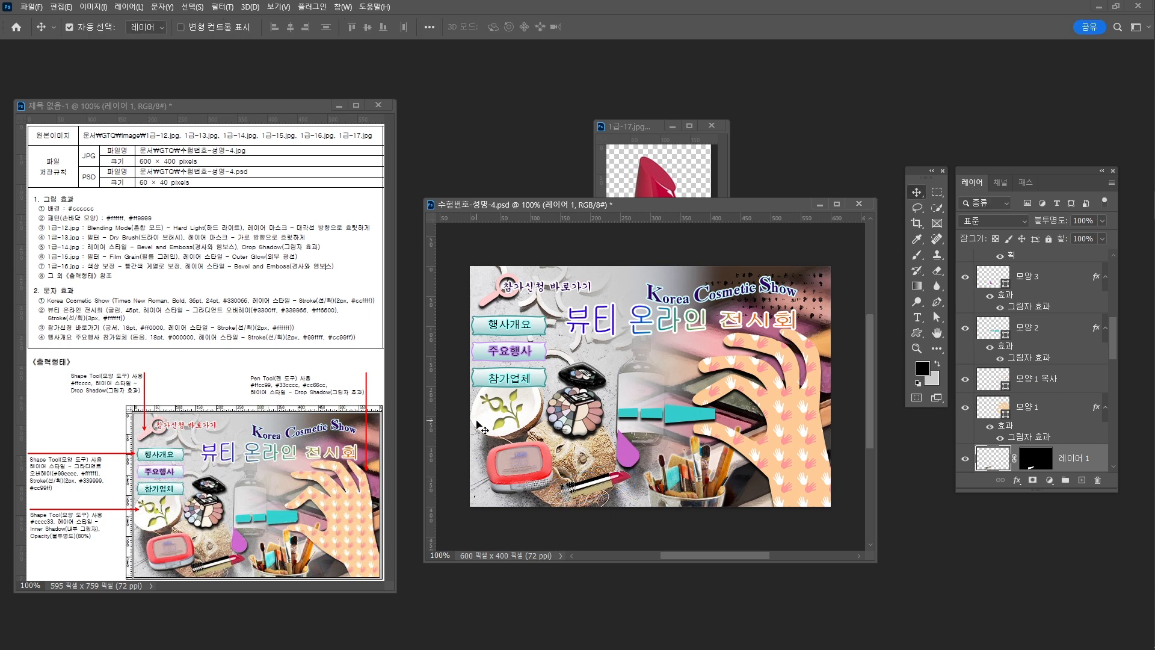
Export the banner for the web as a quality 100 JPEG, overwriting 수험번호-성명-4.jpg in the GTQ folder.
click(42, 7)
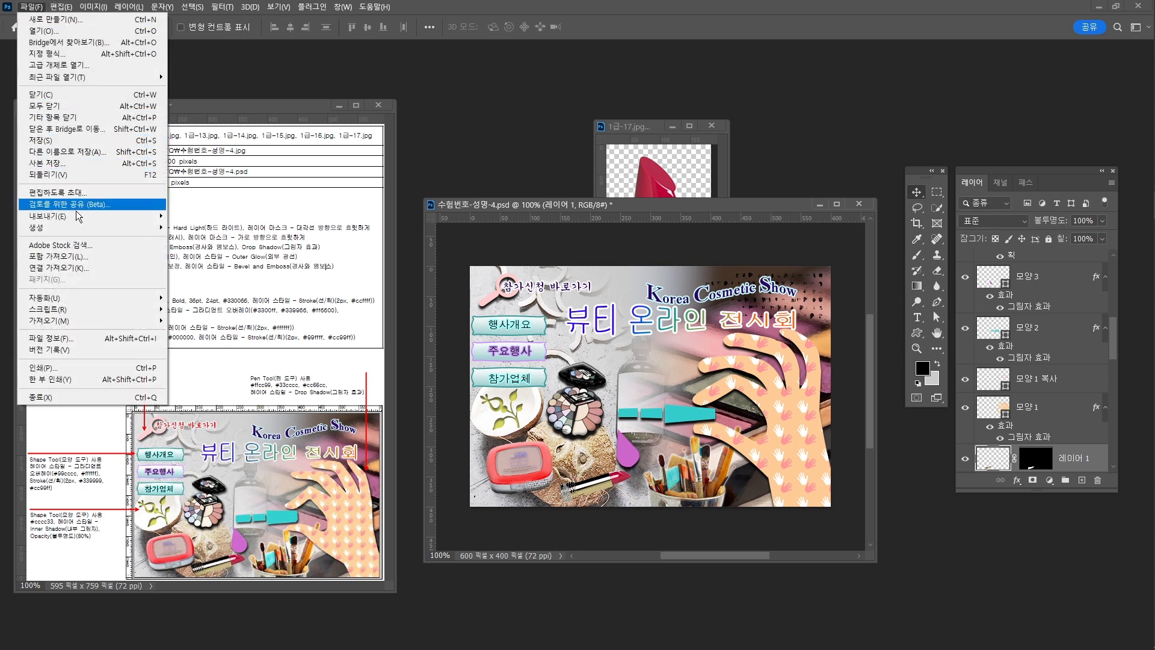
mouse_move(96, 217)
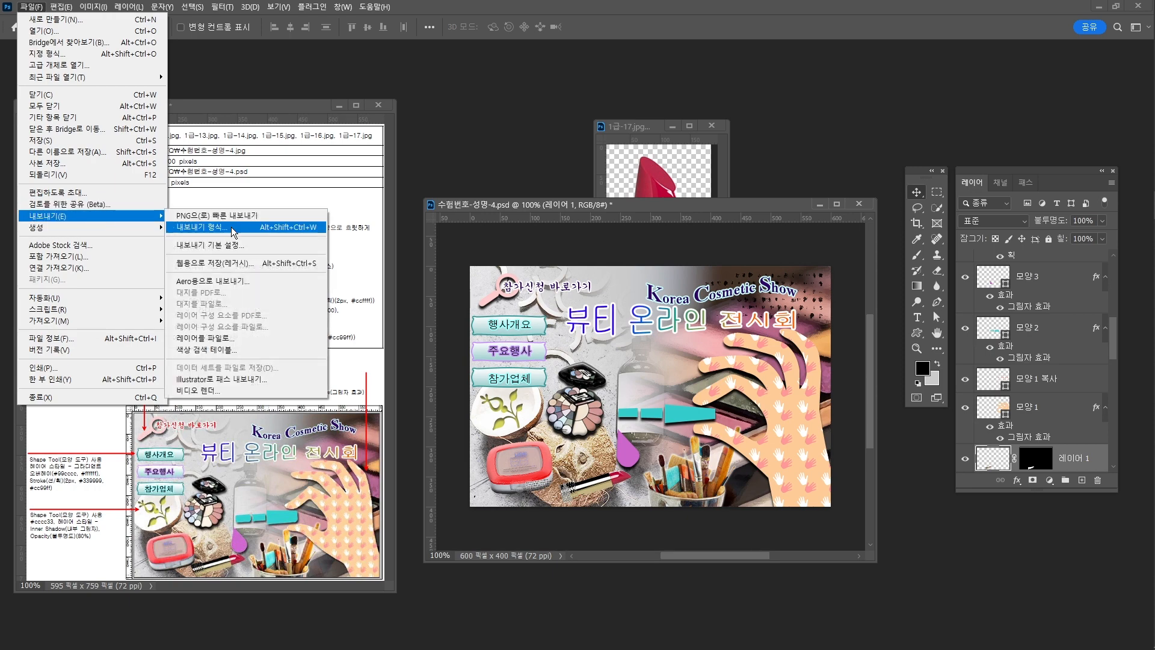
click(243, 263)
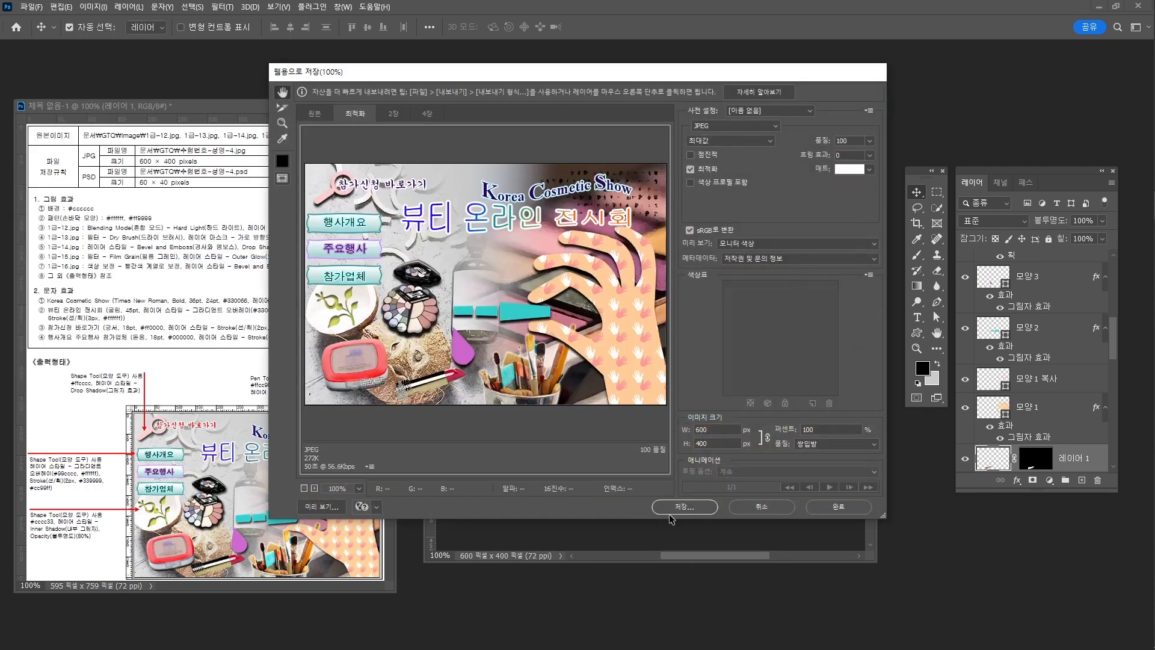
click(671, 508)
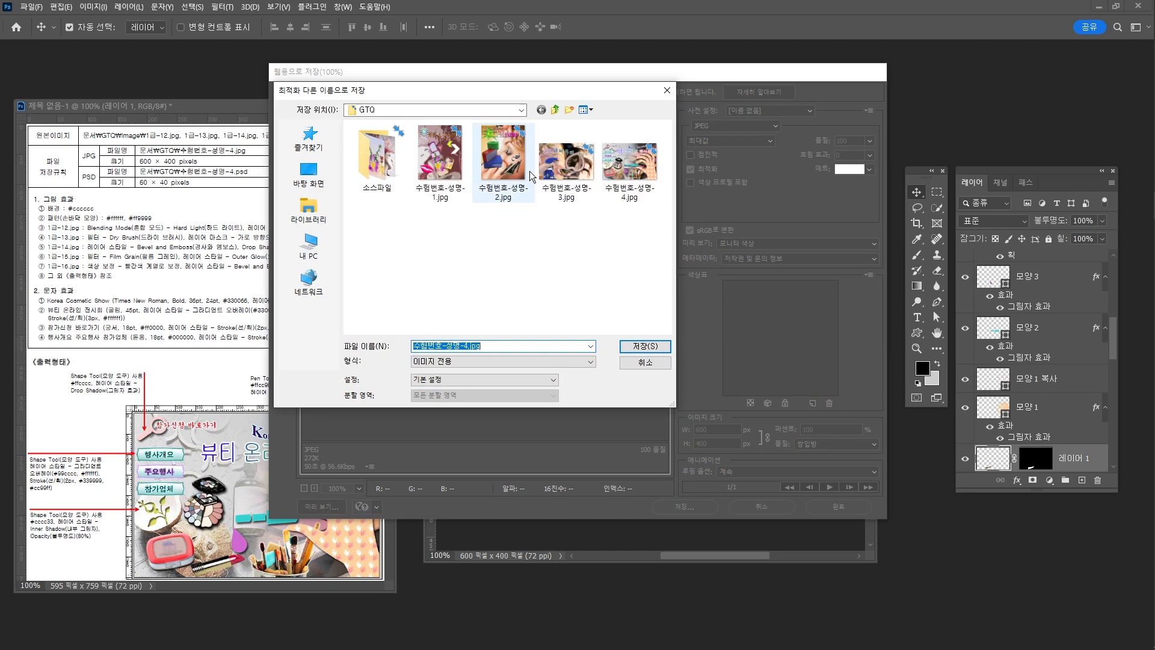
click(629, 161)
click(643, 347)
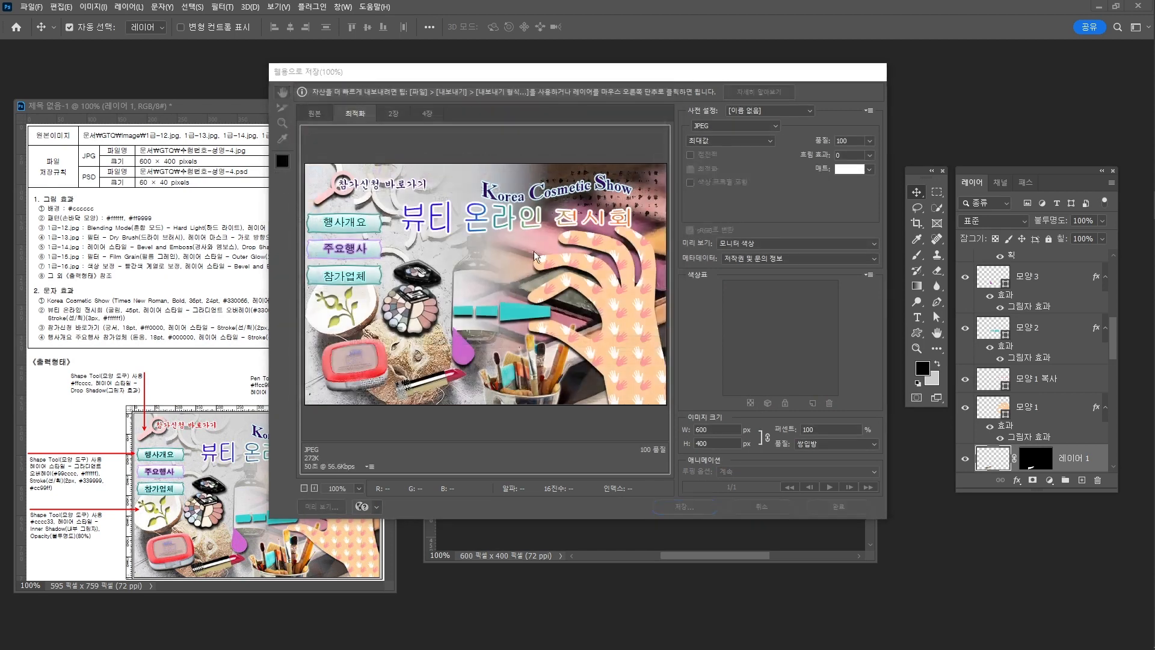
click(601, 316)
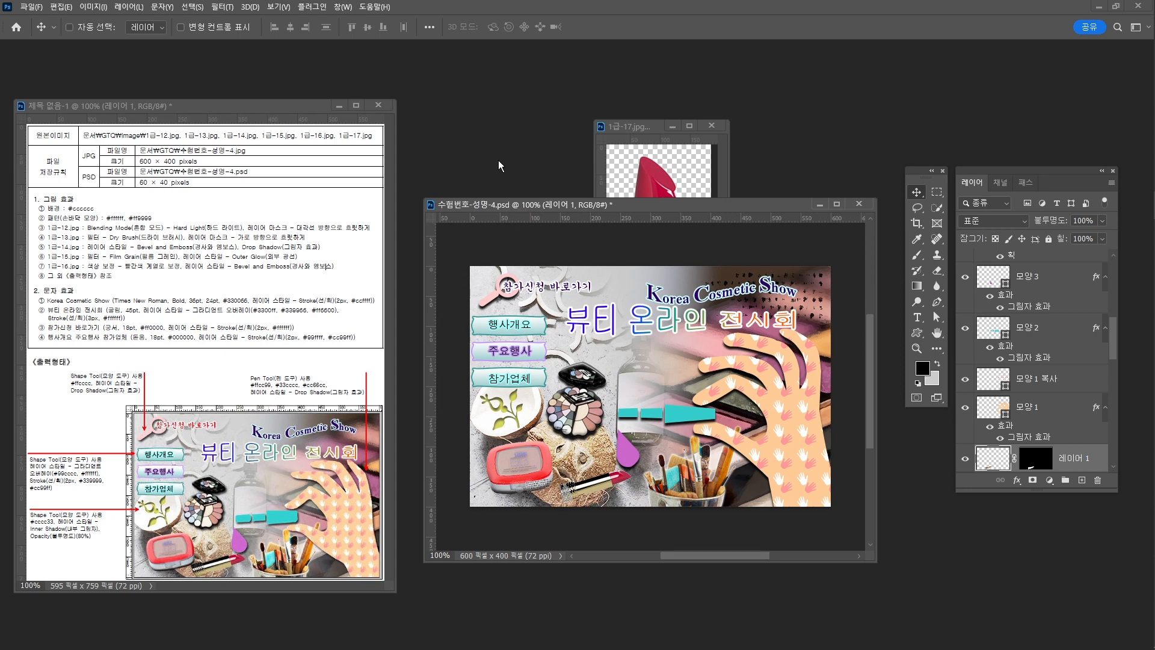
Resize the banner image to 60 × 40 pixels with its proportions linked.
key(ctrl+alt+i)
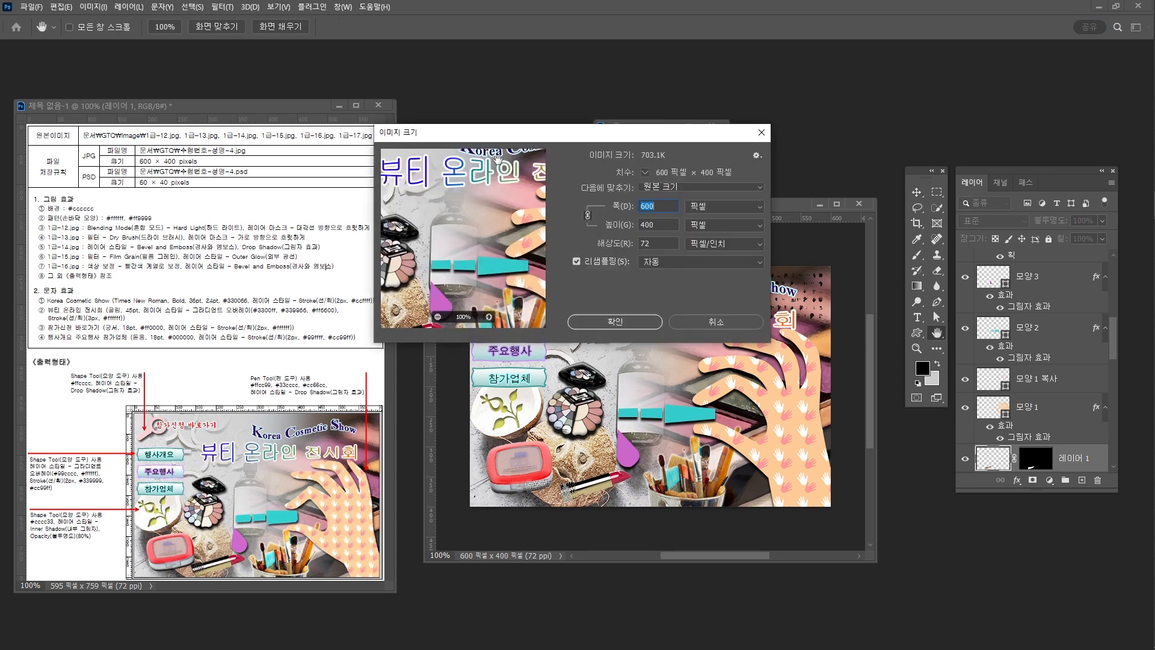
text(60)
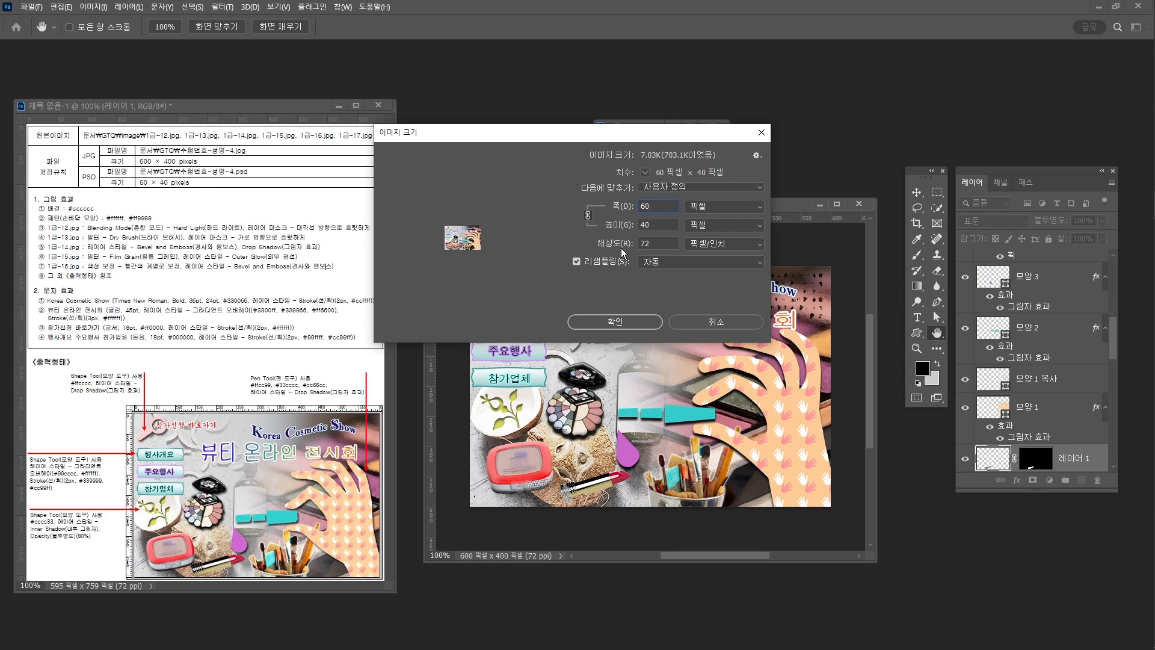
click(630, 324)
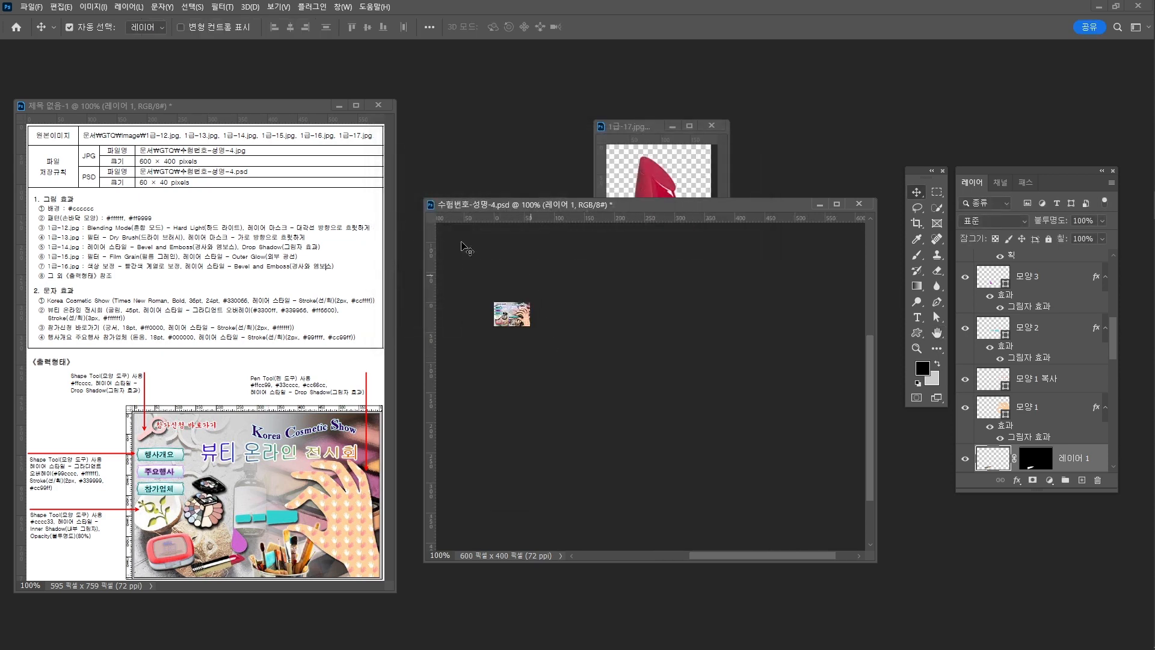
Save the banner over 수험번호-성명-4.psd in the GTQ folder and close the lipstick image 1급-17.jpg without saving its changes.
click(23, 6)
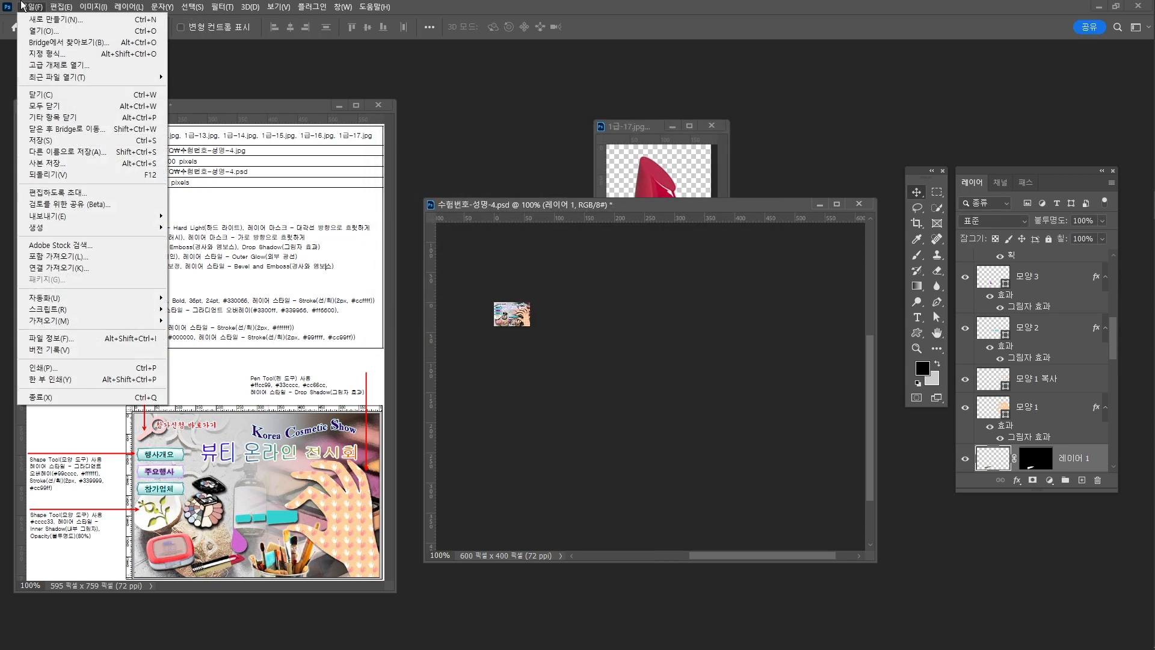
click(97, 150)
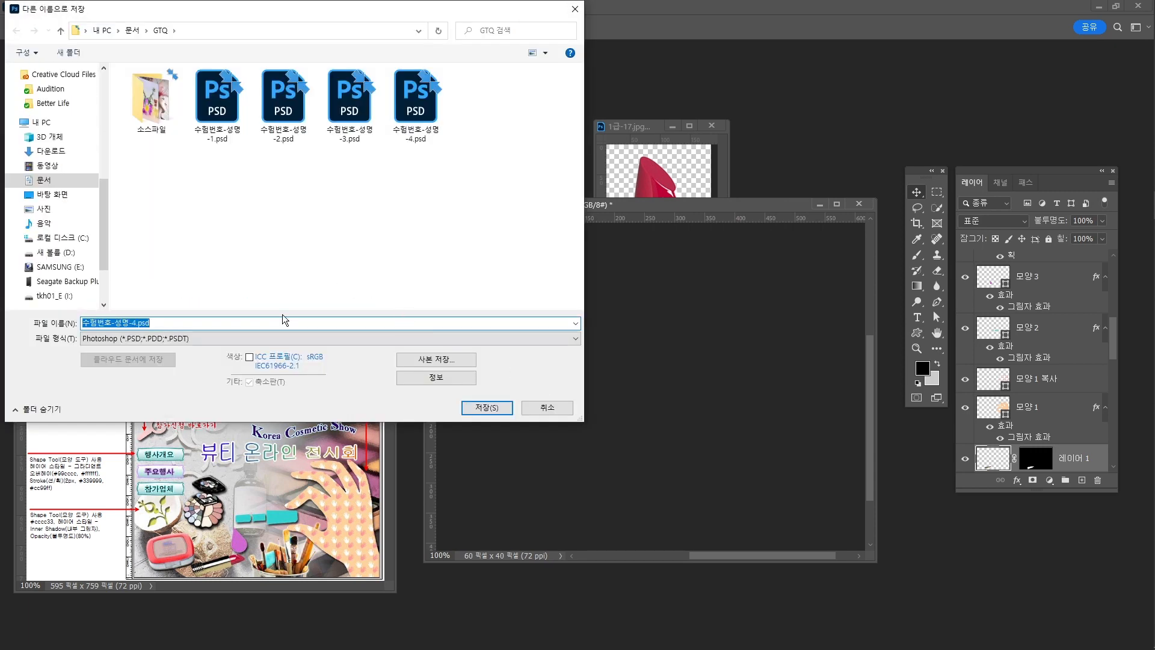
click(503, 406)
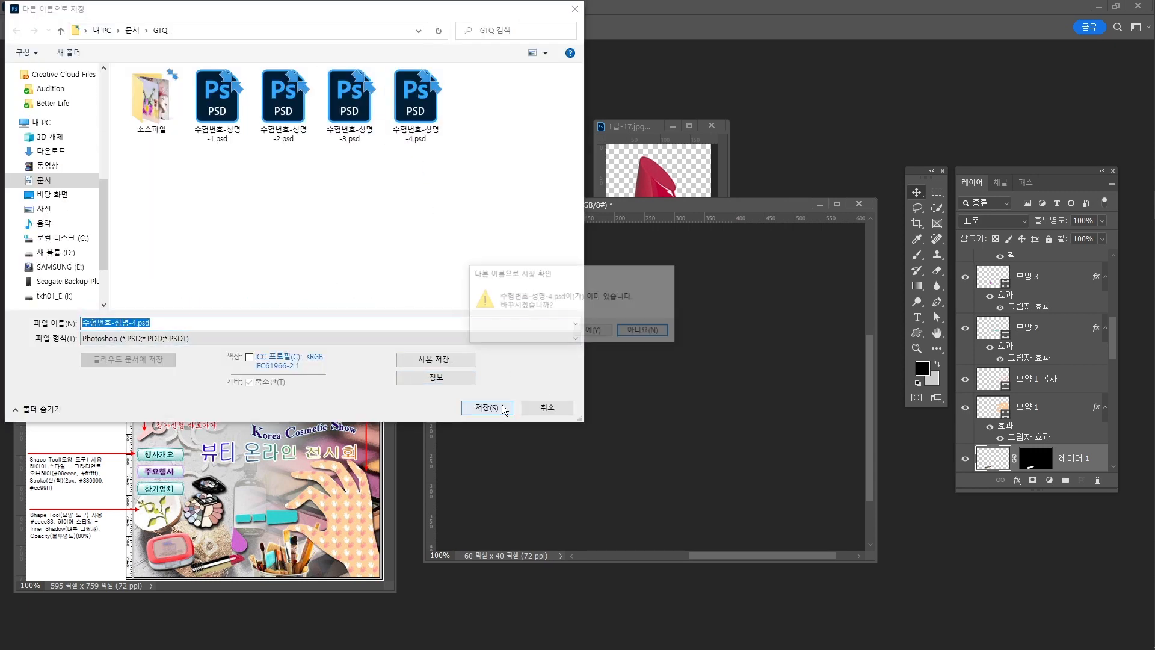
click(583, 331)
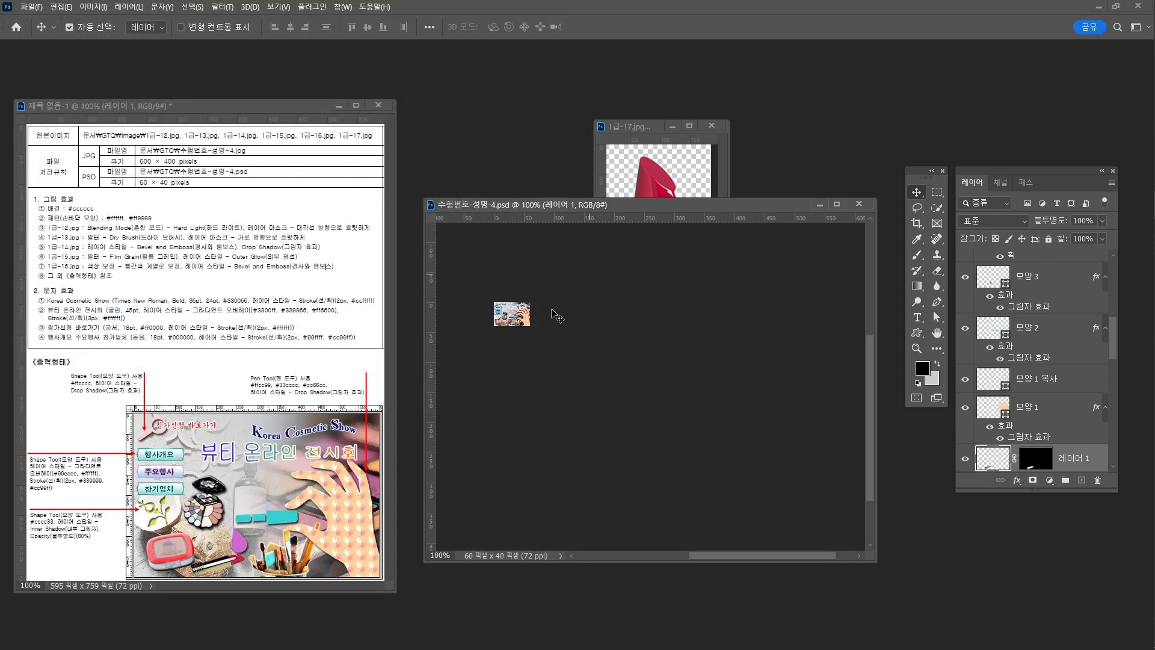
click(712, 125)
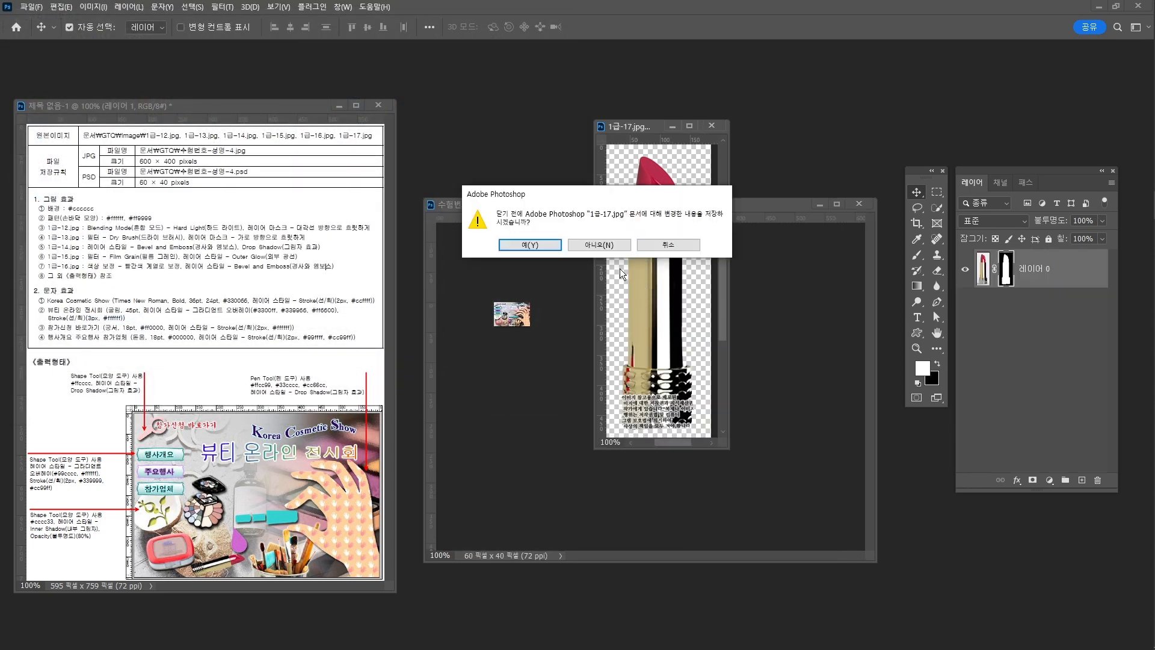
click(599, 245)
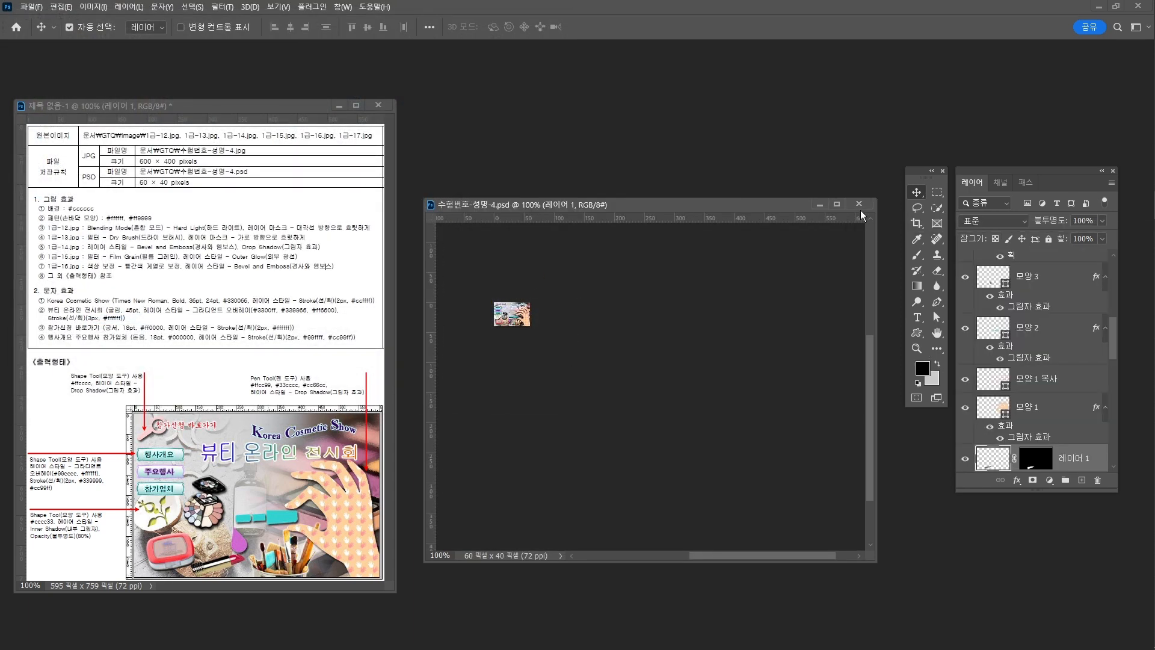